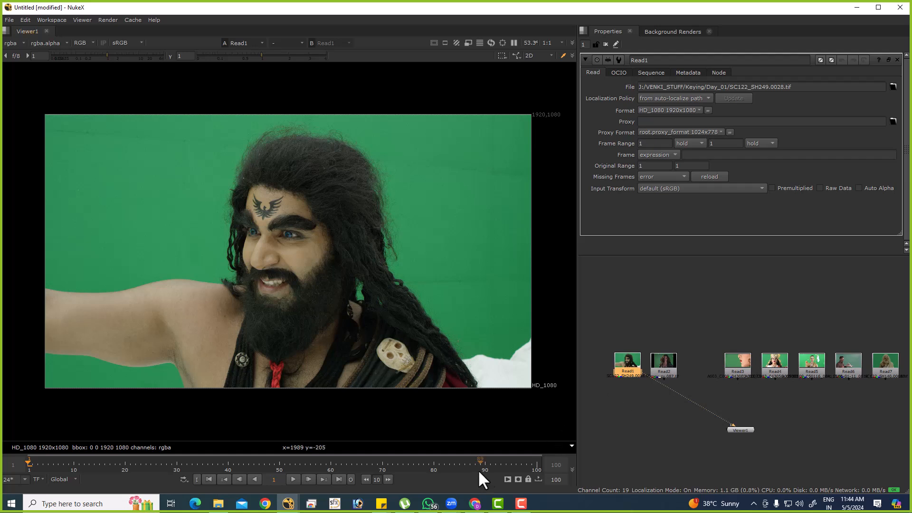
{"action": "left_click", "coordinate": [423, 507]}
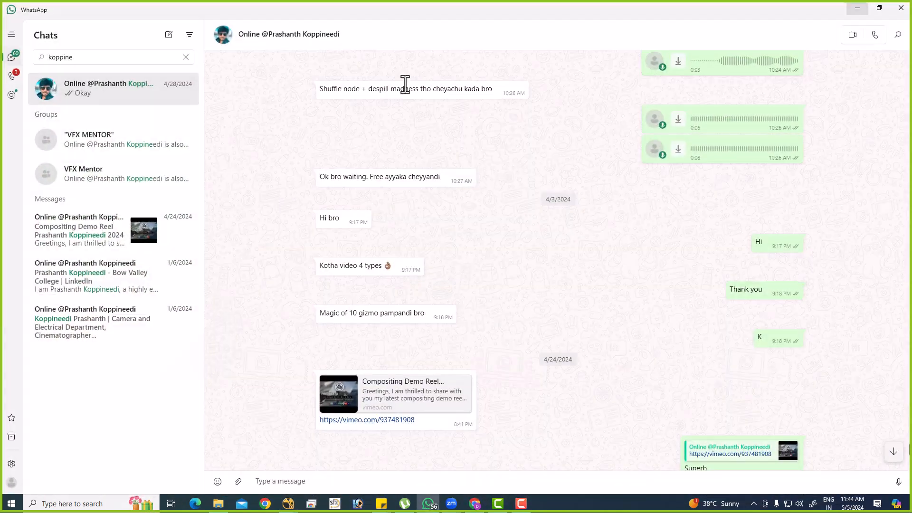
{"action": "left_click_drag", "start_coordinate": [375, 7], "coordinate": [375, 1]}
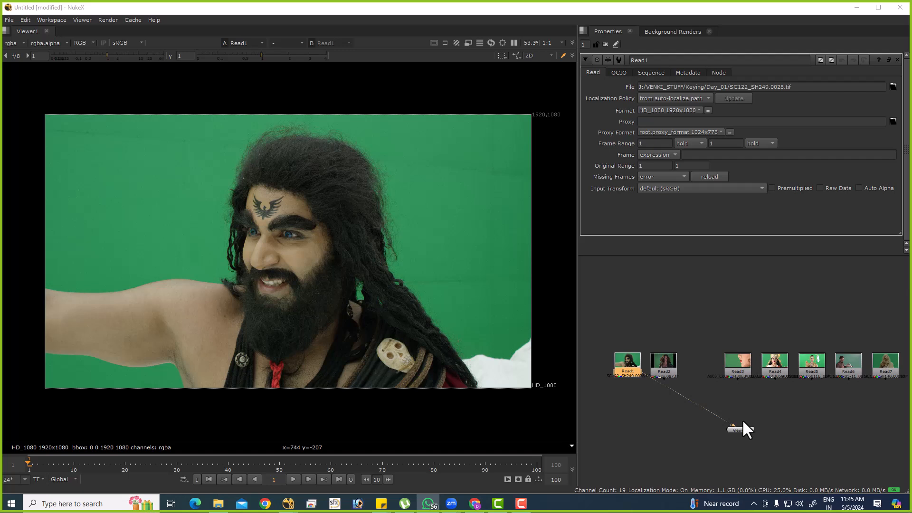
Show the Read2 and Read3 green-screen plates in the viewer and move the Read3 node closer to Read2.
{"action": "middle_click_drag", "start_coordinate": [642, 377], "coordinate": [620, 346]}
{"action": "left_click_drag", "start_coordinate": [622, 336], "coordinate": [631, 332]}
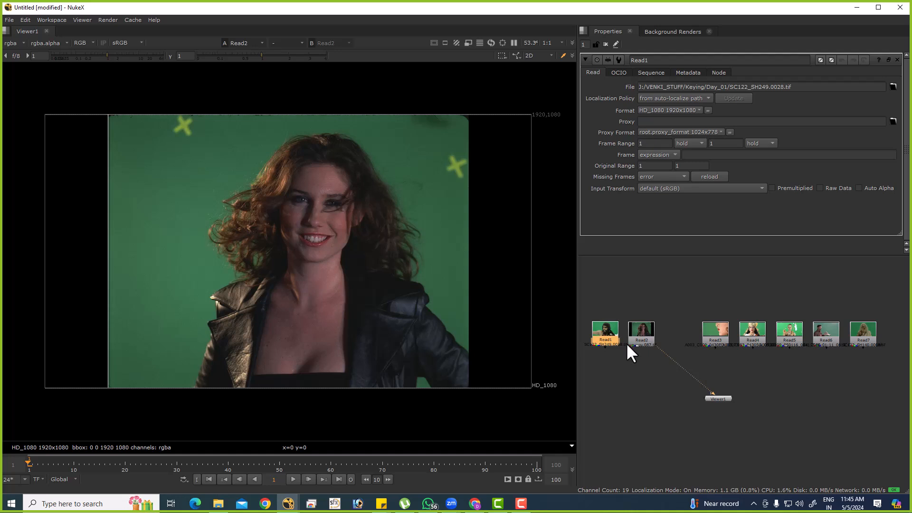
{"action": "left_click", "coordinate": [632, 354]}
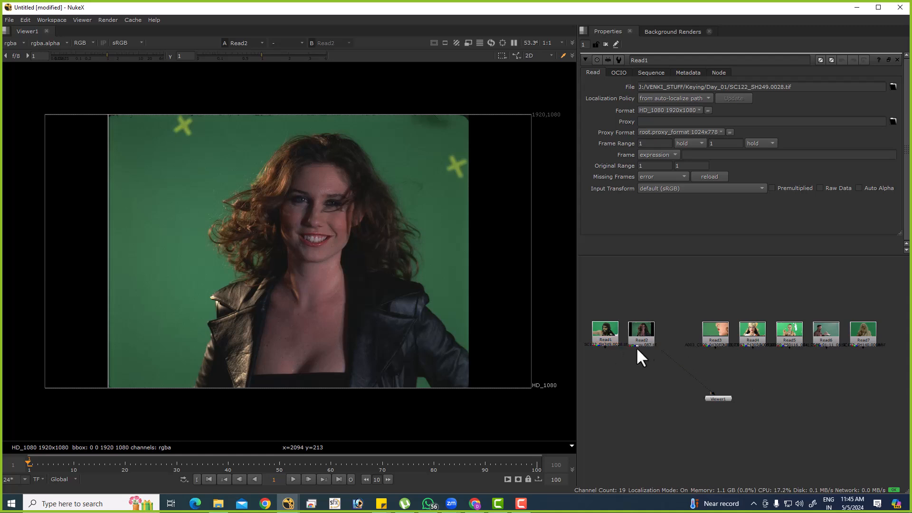
{"action": "left_click_drag", "start_coordinate": [657, 348], "coordinate": [808, 343]}
{"action": "left_click", "coordinate": [860, 333]}
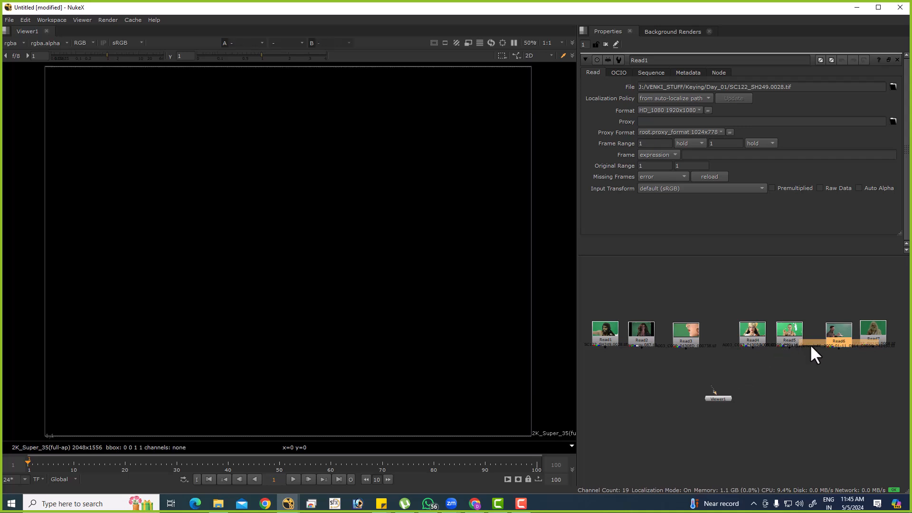
{"action": "left_click_drag", "start_coordinate": [708, 388], "coordinate": [688, 355]}
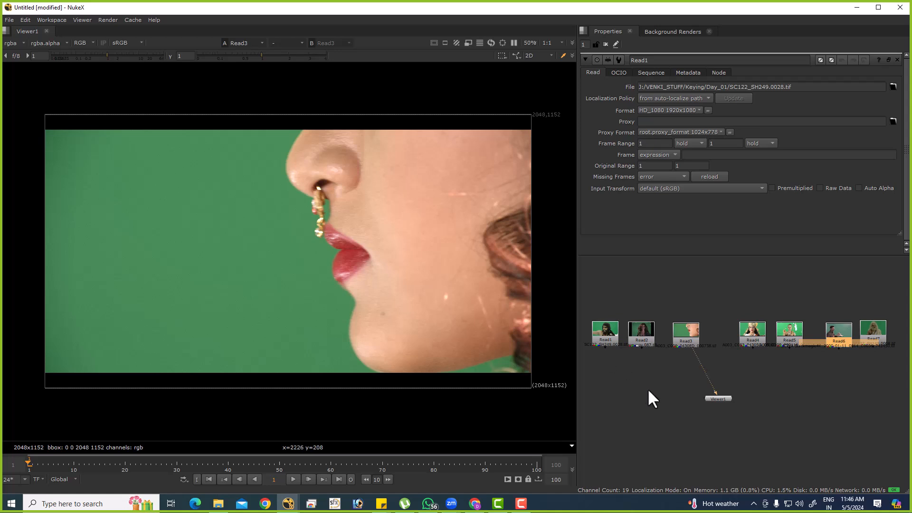
{"action": "left_click_drag", "start_coordinate": [694, 350], "coordinate": [627, 340]}
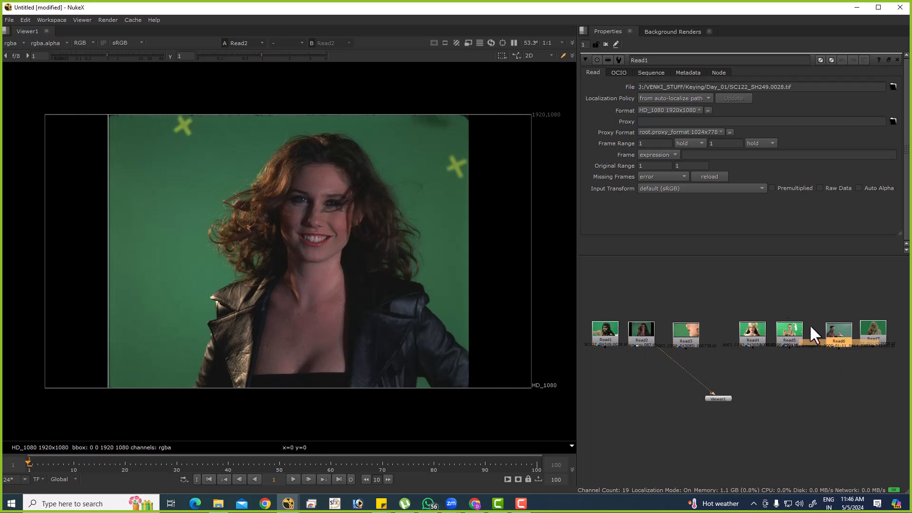
View the Read4 and Read5 plates in the viewer and move both nodes closer to Read3.
{"action": "left_click", "coordinate": [752, 340]}
{"action": "key", "text": "1"}
{"action": "left_click_drag", "start_coordinate": [751, 330], "coordinate": [725, 339]}
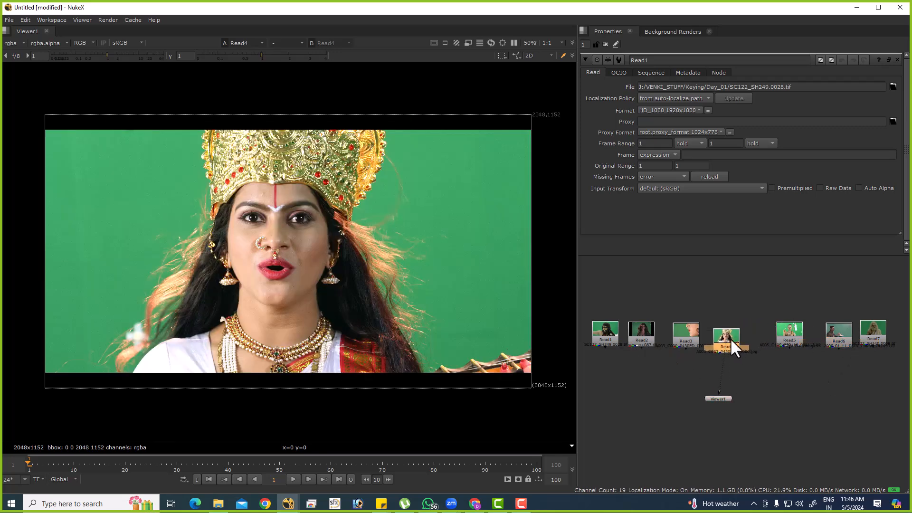
{"action": "left_click_drag", "start_coordinate": [787, 334], "coordinate": [779, 339]}
{"action": "key", "text": "1"}
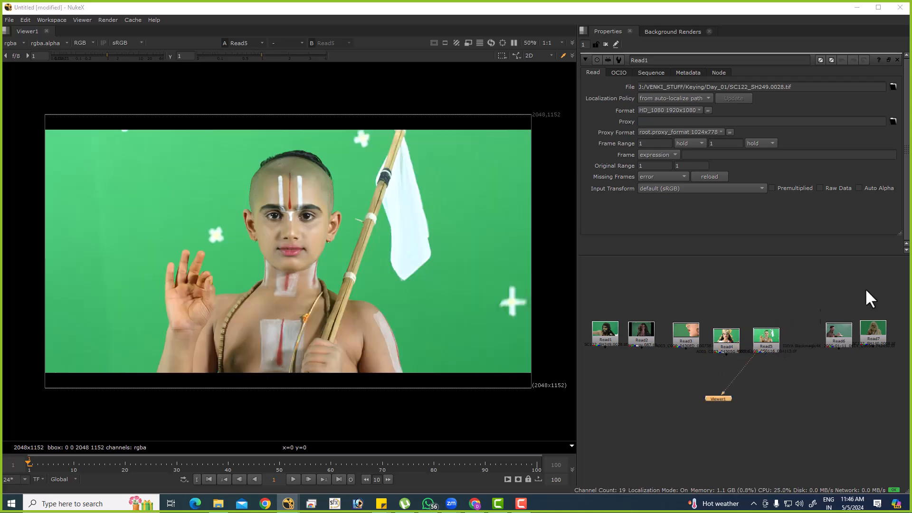
Open File Explorer and look through the Pending, Composting and Downloads folders for background material.
{"action": "key", "text": "super+e"}
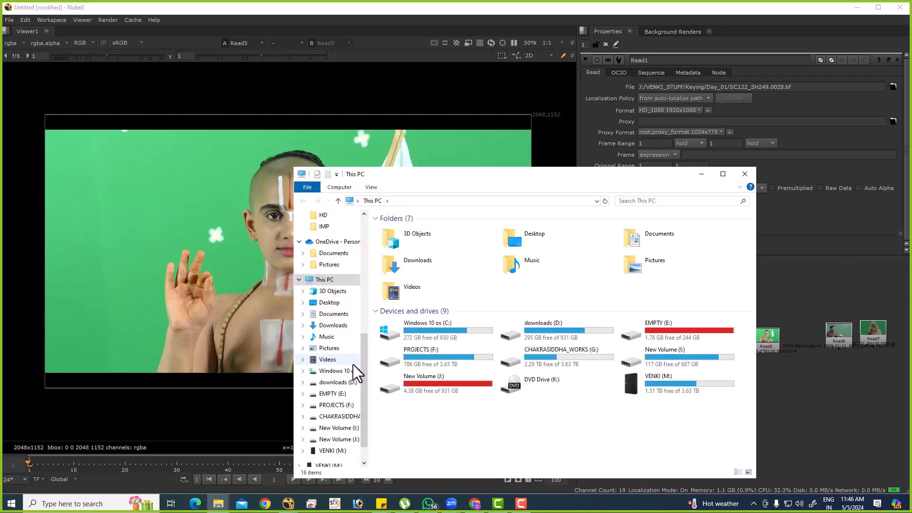
{"action": "scroll", "coordinate": [358, 333], "scroll_direction": "up", "scroll_amount": 5}
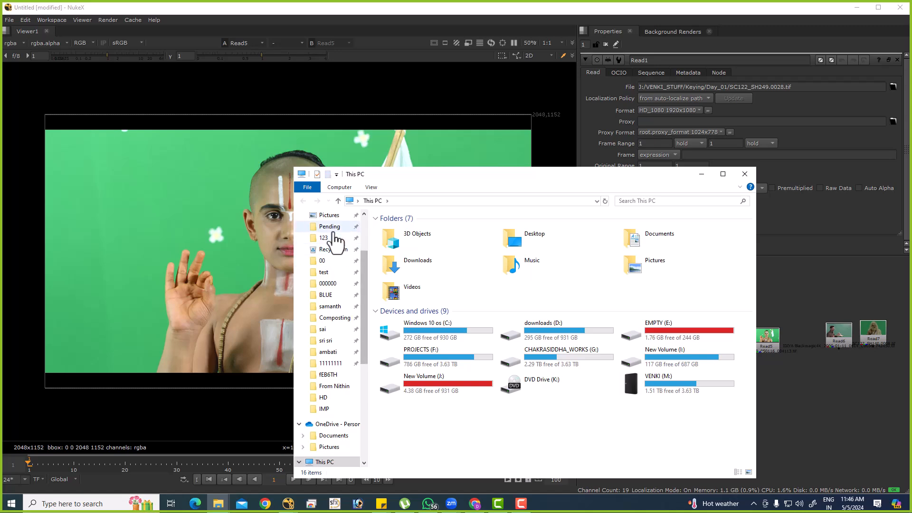
{"action": "left_click", "coordinate": [329, 227]}
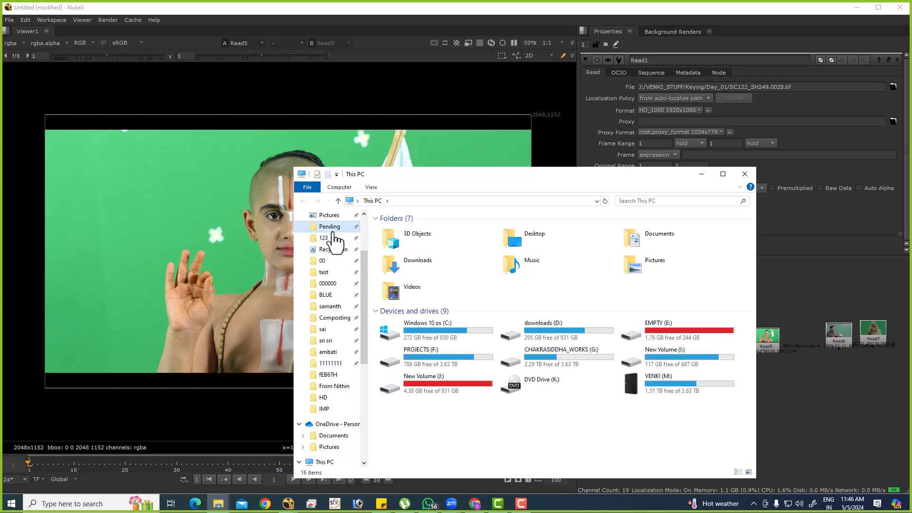
{"action": "left_click", "coordinate": [326, 272]}
{"action": "left_click", "coordinate": [334, 319]}
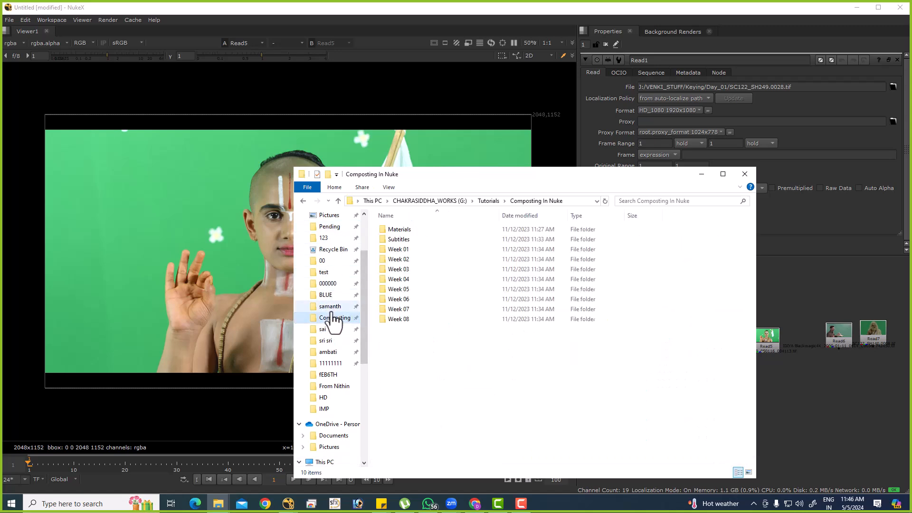
{"action": "left_click", "coordinate": [331, 307]}
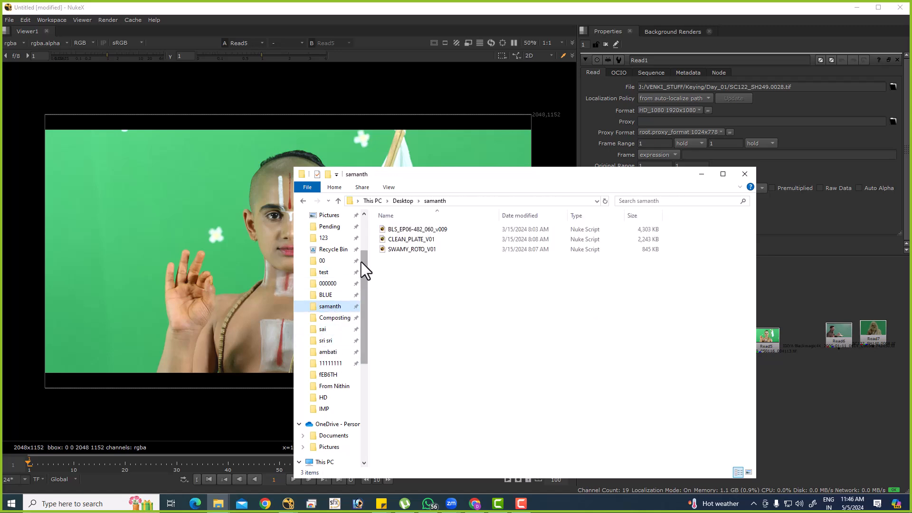
{"action": "left_click_drag", "start_coordinate": [363, 264], "coordinate": [364, 212]}
{"action": "left_click", "coordinate": [333, 246]}
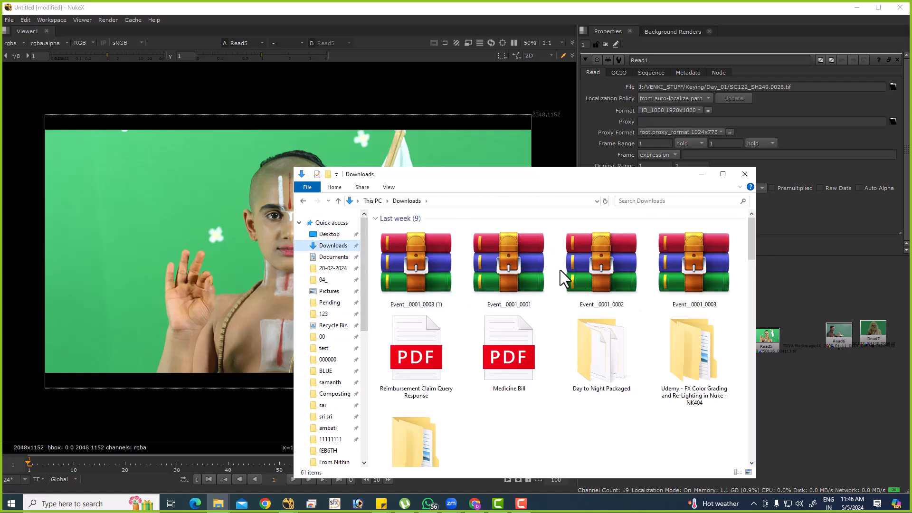
{"action": "double_click", "coordinate": [532, 180]}
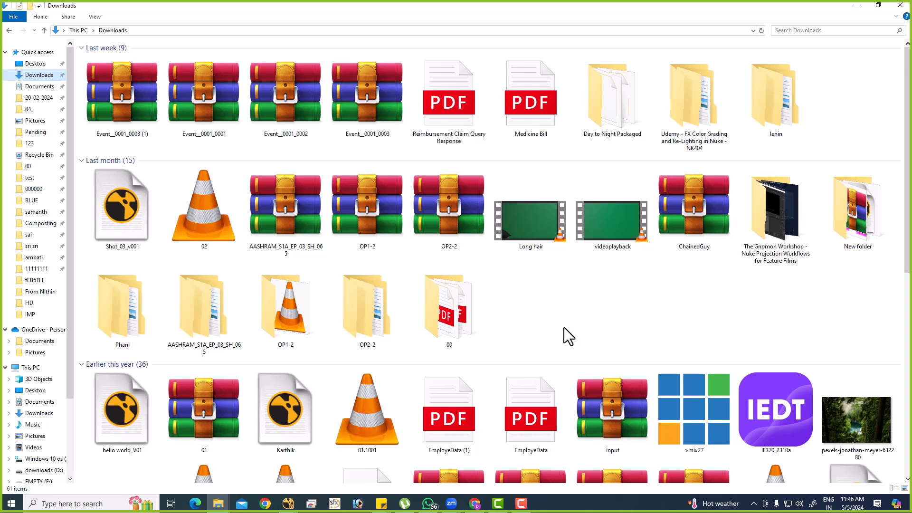
{"action": "scroll", "coordinate": [563, 329], "scroll_direction": "down", "scroll_amount": 5}
{"action": "scroll", "coordinate": [561, 320], "scroll_direction": "up", "scroll_amount": 5}
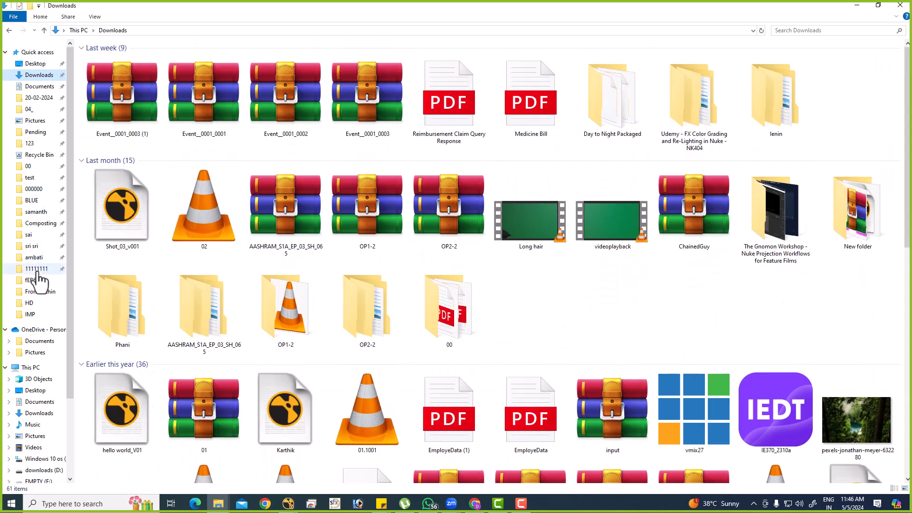
Check the IMP folder, and look in the Reference folder of the keying material's part 2.
{"action": "left_click", "coordinate": [38, 291]}
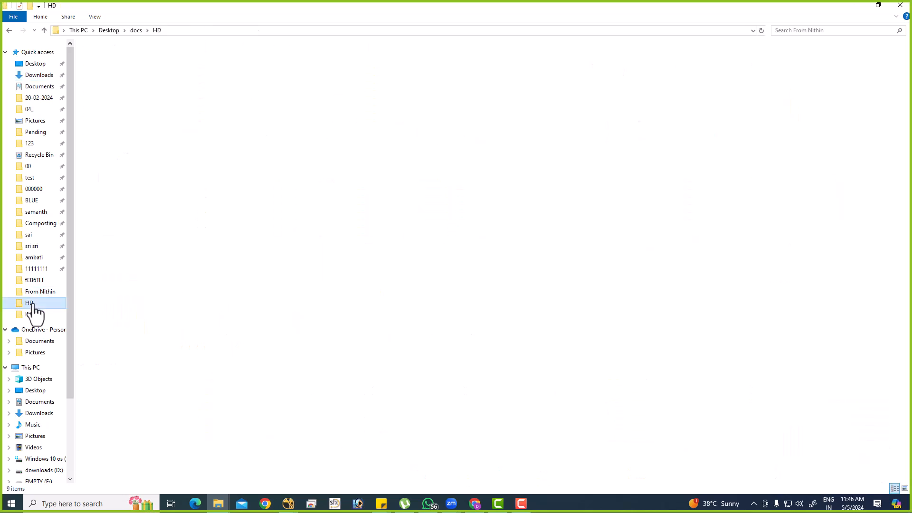
{"action": "left_click", "coordinate": [32, 314]}
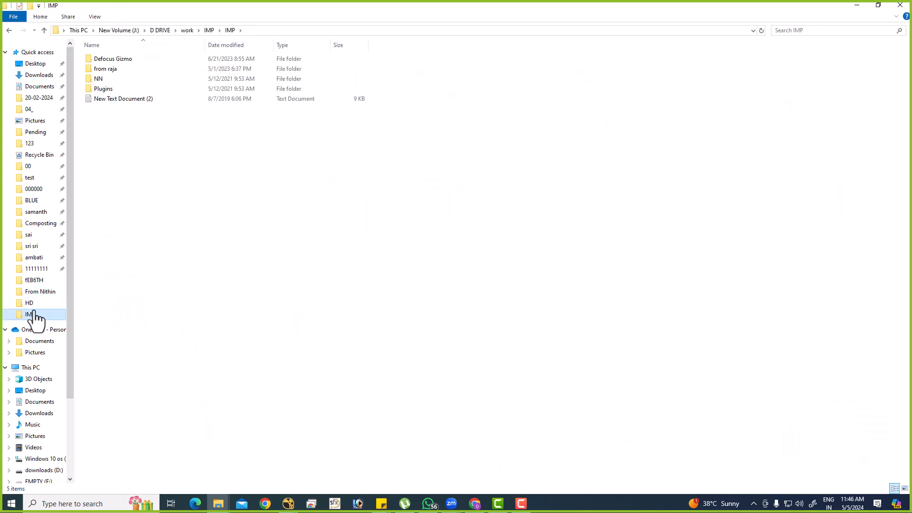
{"action": "left_click", "coordinate": [40, 292]}
{"action": "double_click", "coordinate": [147, 58]}
{"action": "double_click", "coordinate": [147, 59]}
{"action": "double_click", "coordinate": [147, 59]}
{"action": "left_click", "coordinate": [147, 59]}
{"action": "key", "text": "alt+Left"}
{"action": "double_click", "coordinate": [138, 77]}
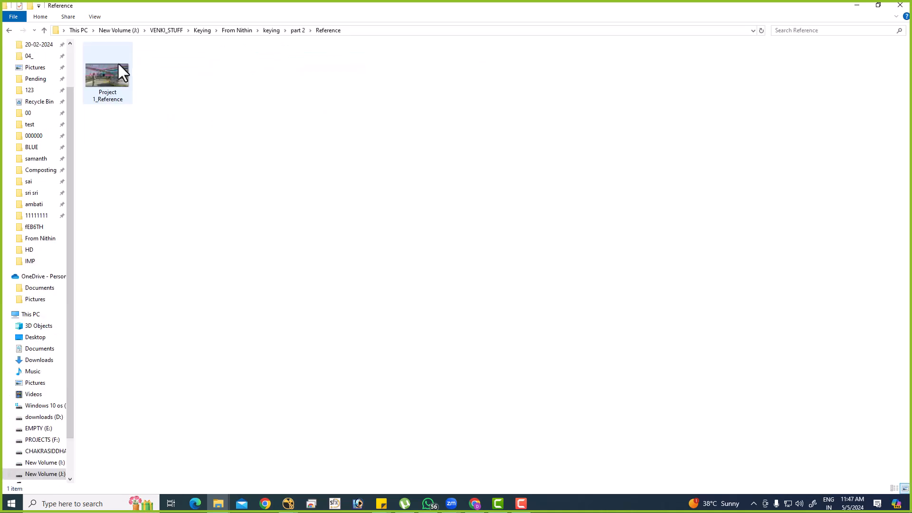
{"action": "key", "text": "alt+Left"}
Look through the plate folders in Project 1 of the keying material's part 3, and return to the part 3 folder.
{"action": "key", "text": "alt+Left"}
{"action": "left_click", "coordinate": [111, 89]}
{"action": "double_click", "coordinate": [111, 88]}
{"action": "left_click", "coordinate": [112, 61]}
{"action": "double_click", "coordinate": [107, 77]}
{"action": "key", "text": "alt+Left"}
{"action": "key", "text": "alt+Left"}
{"action": "double_click", "coordinate": [102, 70]}
{"action": "double_click", "coordinate": [105, 59]}
{"action": "double_click", "coordinate": [105, 65]}
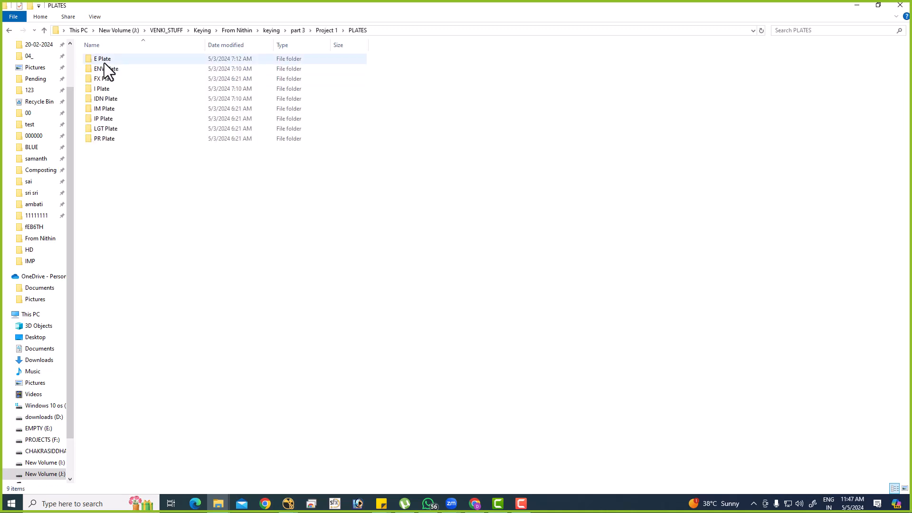
{"action": "double_click", "coordinate": [105, 137]}
{"action": "key", "text": "BackSpace"}
{"action": "key", "text": "BackSpace"}
{"action": "key", "text": "BackSpace"}
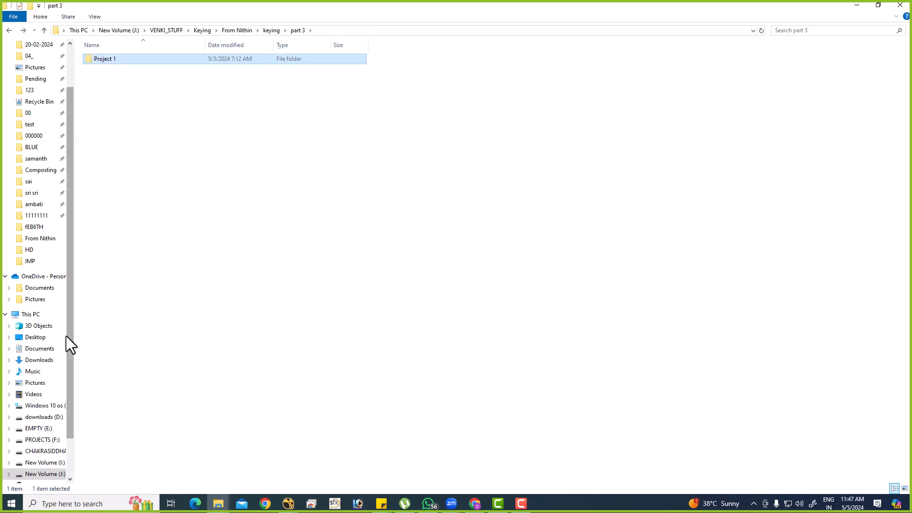
Switch to Chrome and search Google Images for "himalayas" in a new tab.
{"action": "left_click", "coordinate": [475, 502]}
{"action": "key", "text": "ctrl+t"}
{"action": "type", "text": "go"}
{"action": "key", "text": "Return"}
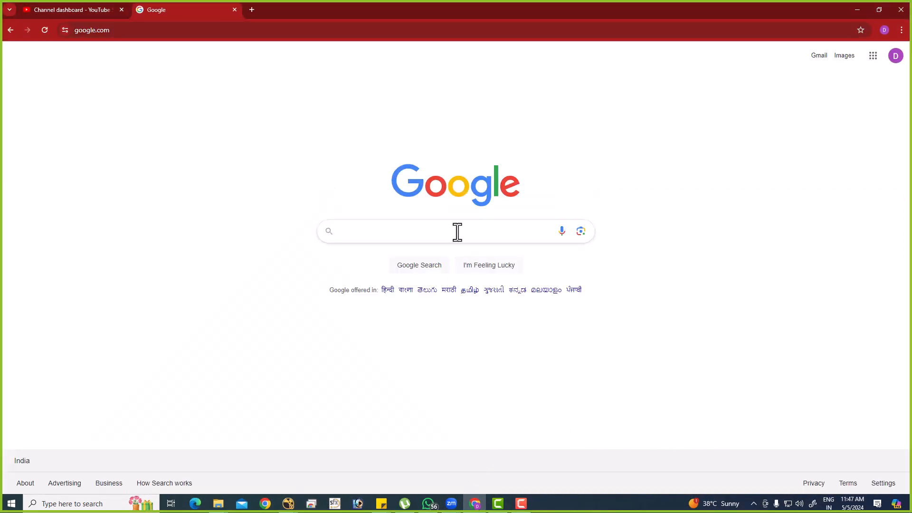
{"action": "left_click", "coordinate": [456, 231]}
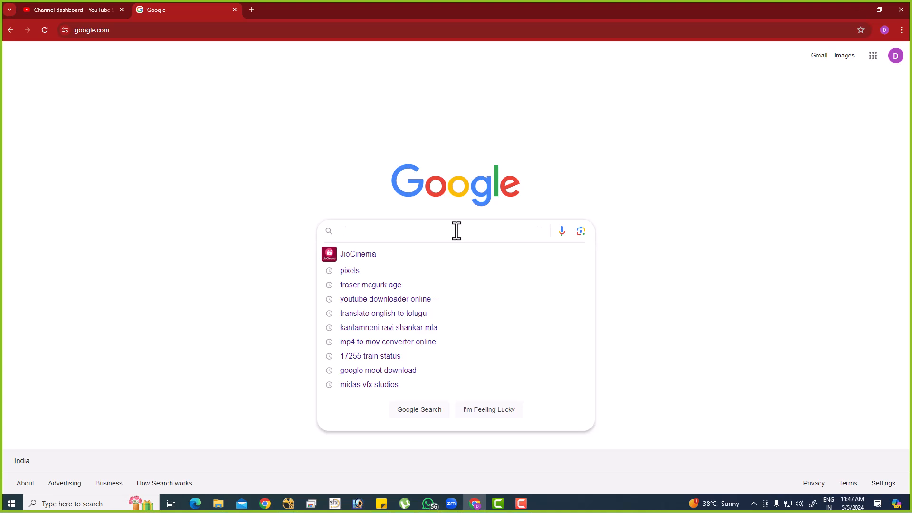
{"action": "type", "text": "himalayas"}
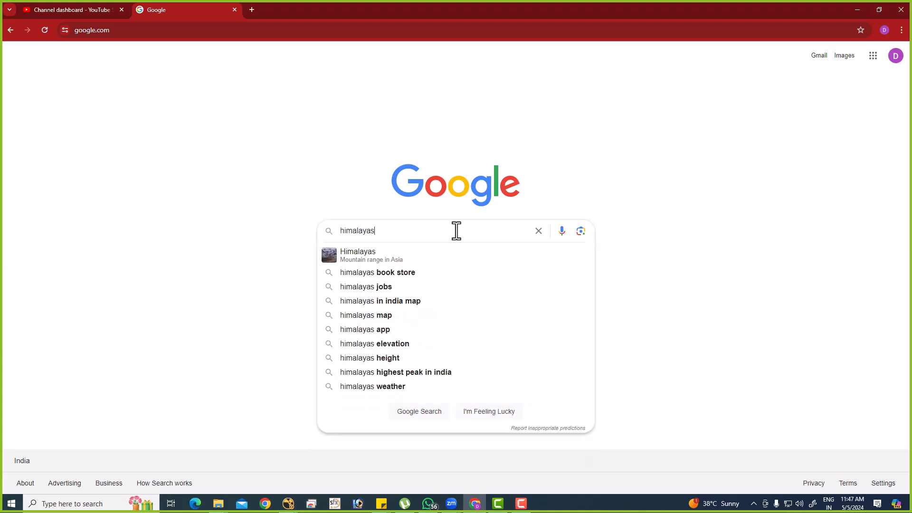
{"action": "key", "text": "Return"}
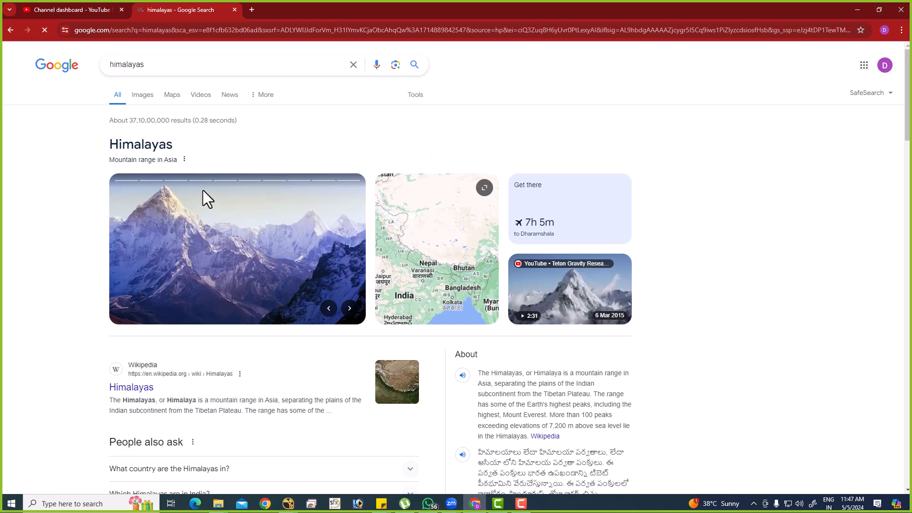
{"action": "left_click", "coordinate": [143, 94]}
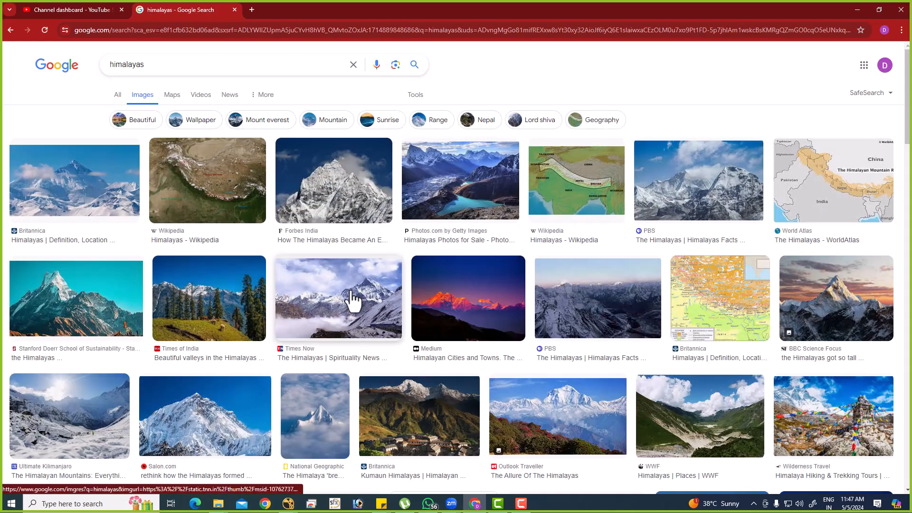
Open the source page of the Ultimate Kilimanjaro image showing a snowy valley with the sun above it.
{"action": "scroll", "coordinate": [351, 299], "scroll_direction": "down", "scroll_amount": 2}
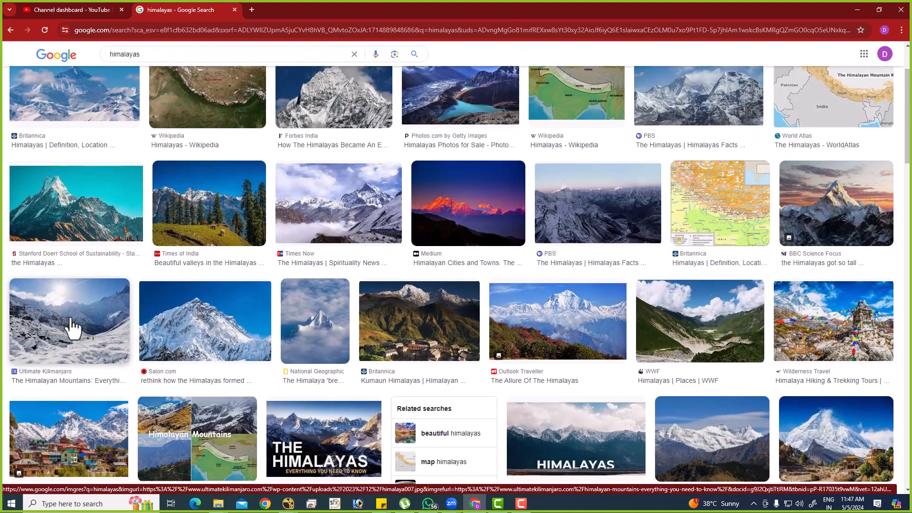
{"action": "left_click", "coordinate": [99, 328]}
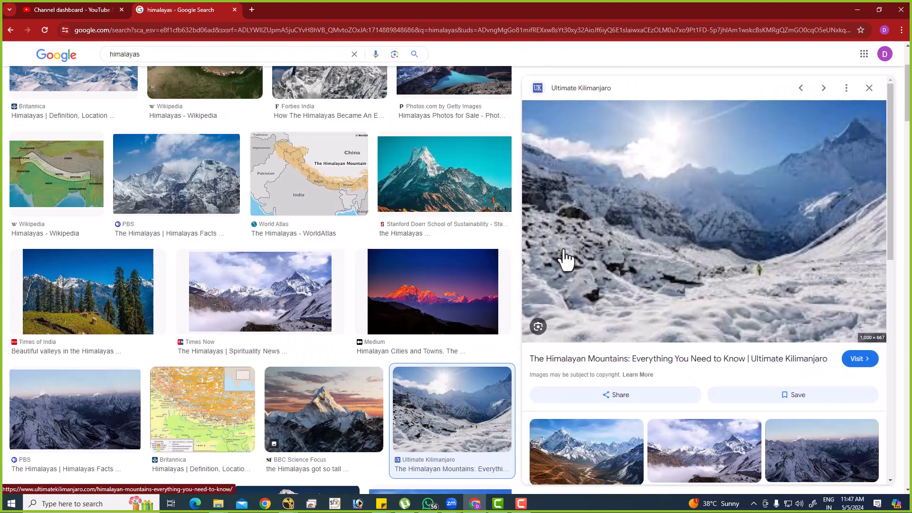
{"action": "left_click", "coordinate": [672, 257]}
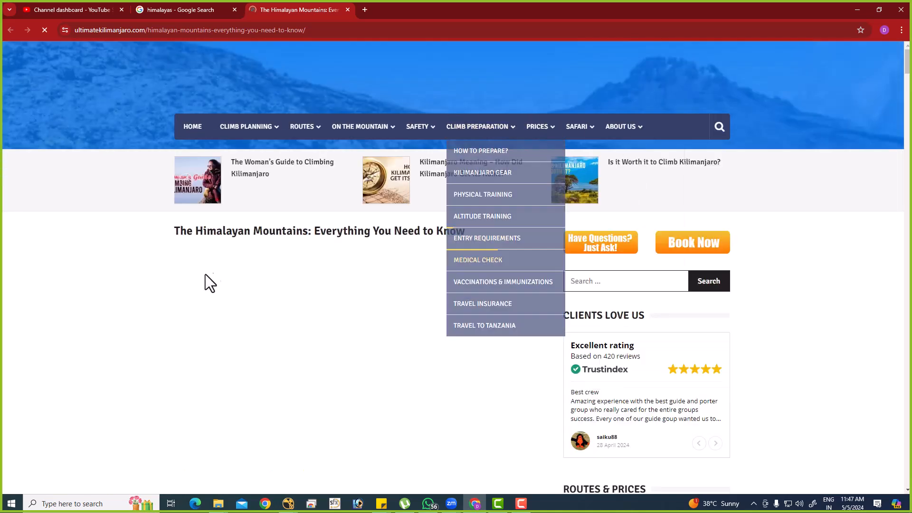
Save the Greater Himalayas snow valley image to Downloads as himalaya007, and dismiss the e-book pop-up.
{"action": "scroll", "coordinate": [411, 301], "scroll_direction": "down", "scroll_amount": 15}
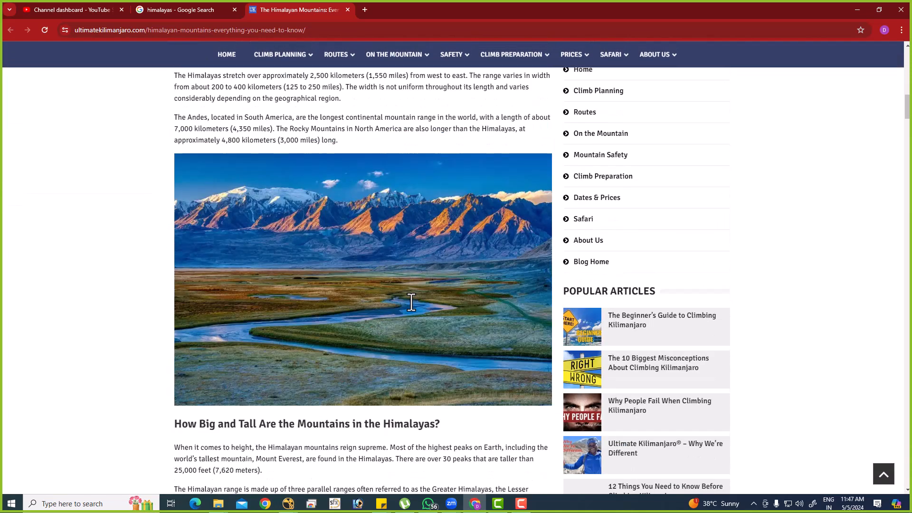
{"action": "scroll", "coordinate": [411, 302], "scroll_direction": "down", "scroll_amount": 9}
{"action": "right_click", "coordinate": [360, 249]}
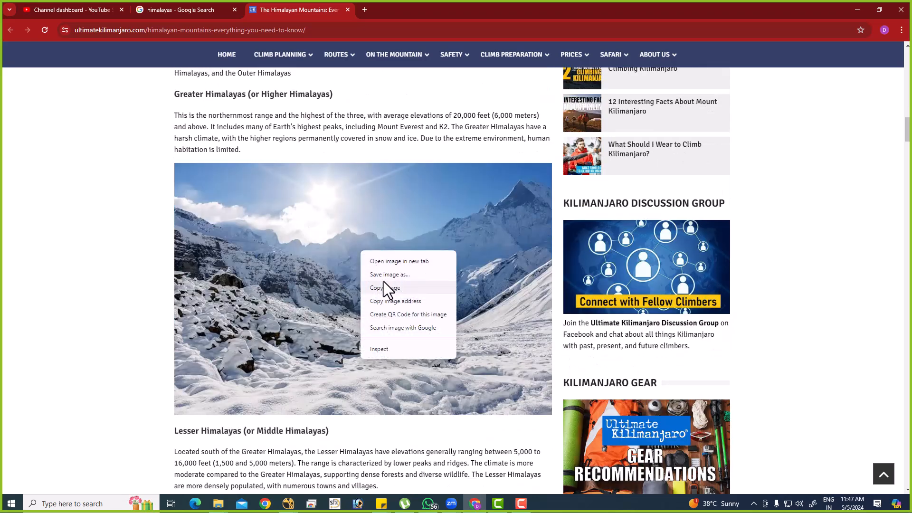
{"action": "left_click", "coordinate": [386, 274]}
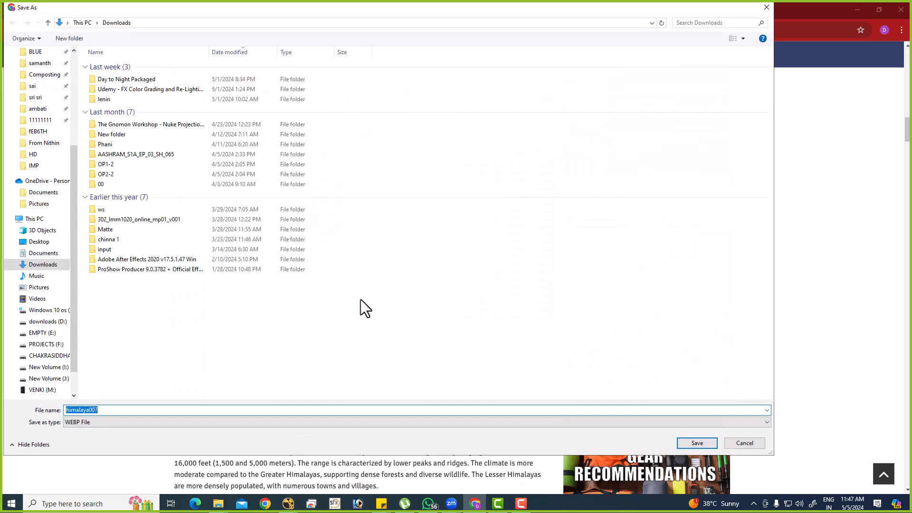
{"action": "key", "text": "Return"}
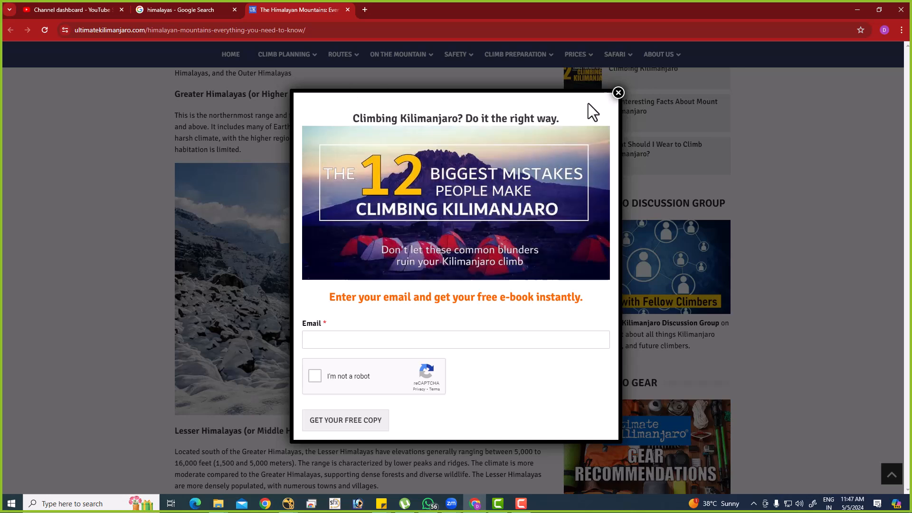
{"action": "left_click", "coordinate": [618, 92]}
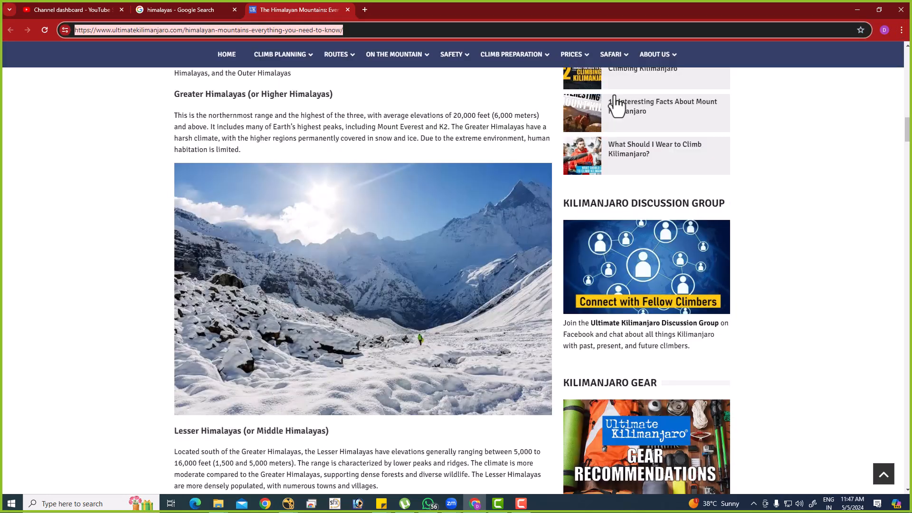
Search Google for "pixels" and open the Pexels free stock photo site.
{"action": "type", "text": "google.com"}
{"action": "key", "text": "Return"}
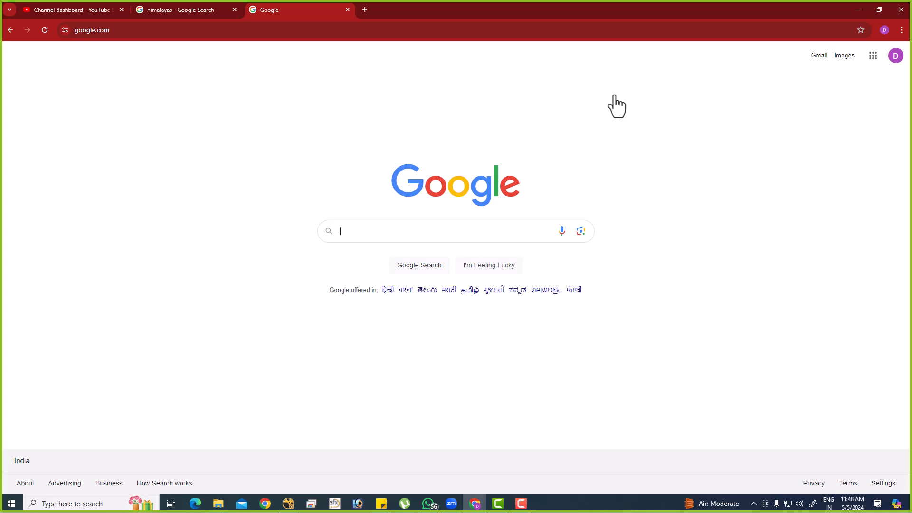
{"action": "type", "text": "pixels"}
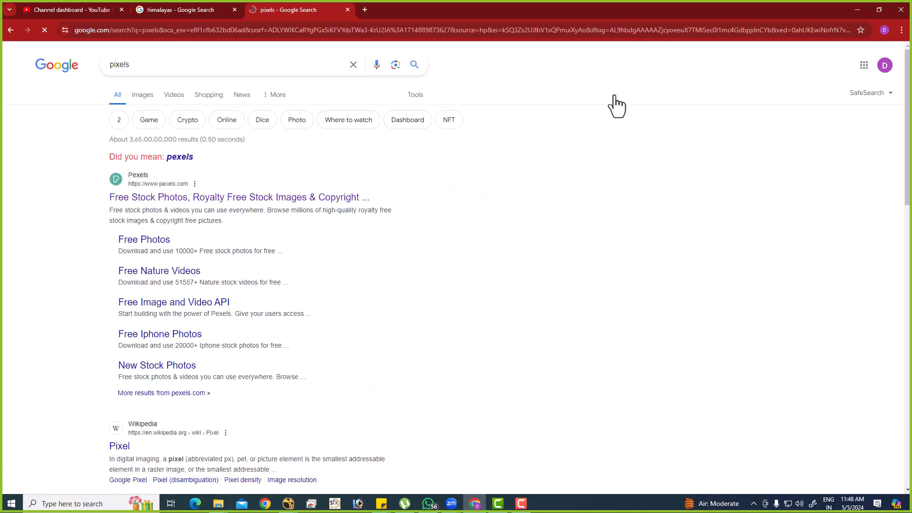
{"action": "left_click", "coordinate": [158, 205]}
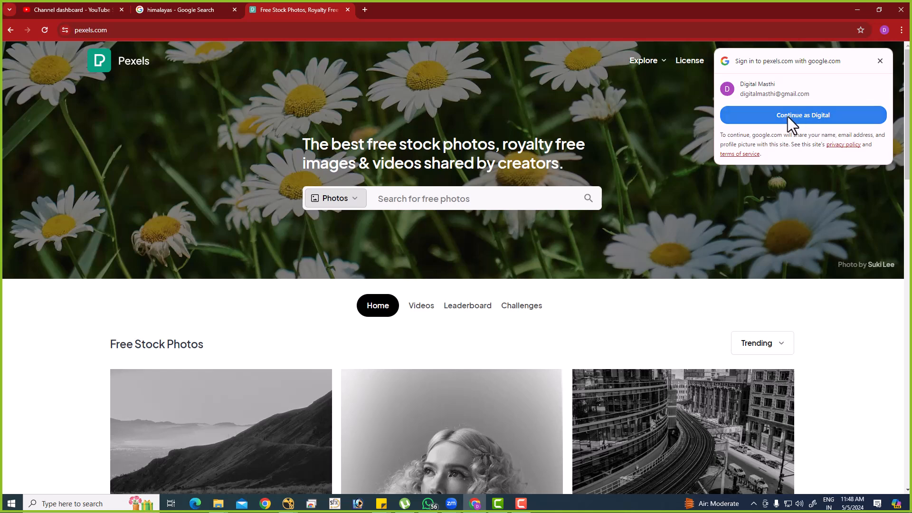
Search Pexels photos for "himalayas".
{"action": "left_click", "coordinate": [430, 197]}
{"action": "type", "text": "himala"}
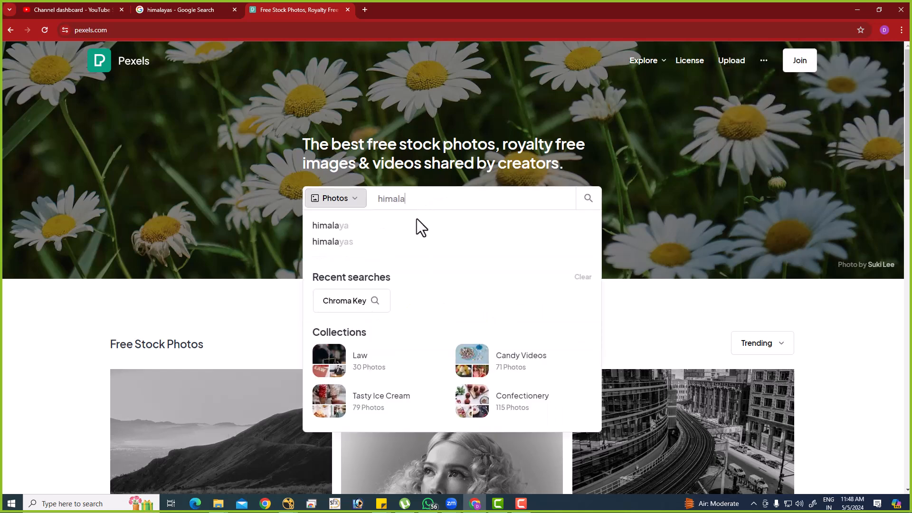
{"action": "left_click", "coordinate": [347, 241]}
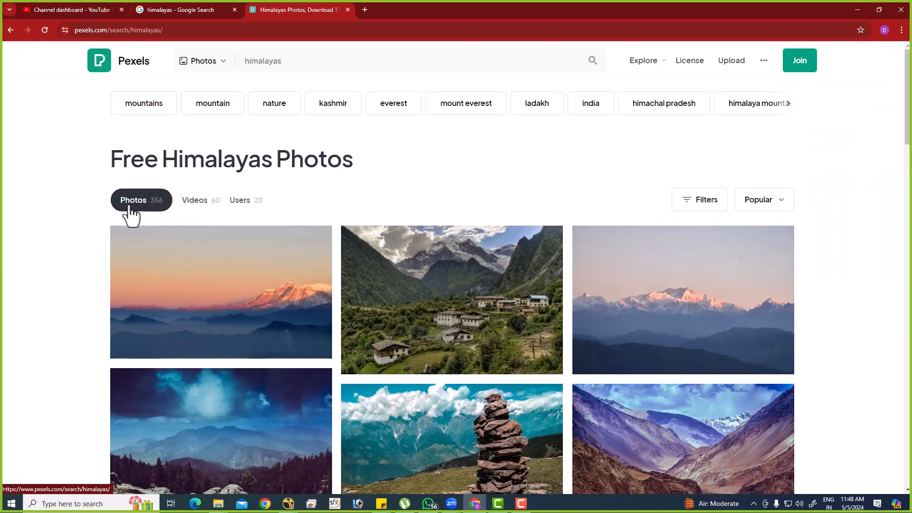
Find the Snow Covered Mountain Peak photo with blue sky in the results, download it, and show the file in its Downloads folder.
{"action": "scroll", "coordinate": [552, 346], "scroll_direction": "down", "scroll_amount": 12}
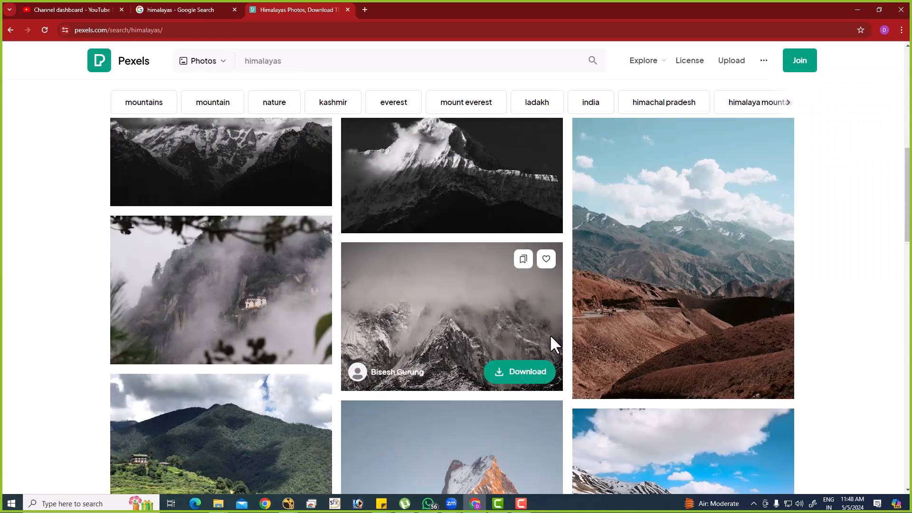
{"action": "scroll", "coordinate": [552, 346], "scroll_direction": "down", "scroll_amount": 15}
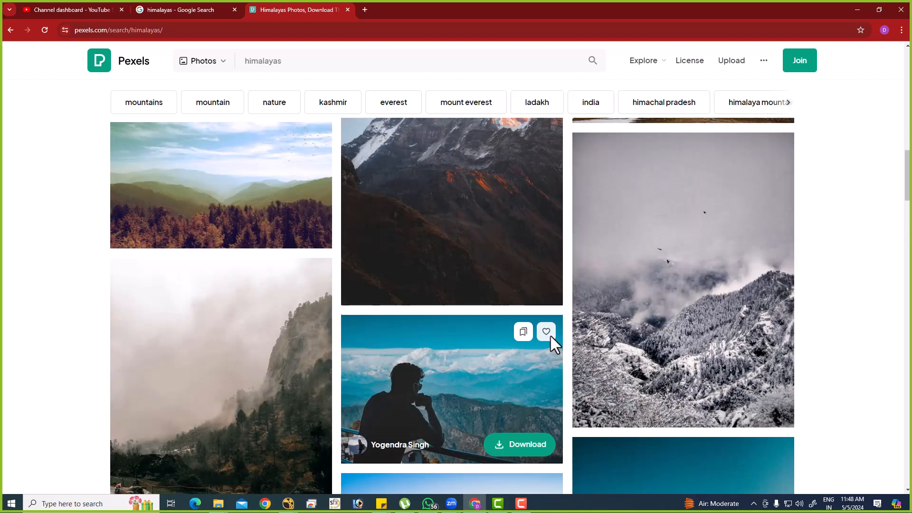
{"action": "scroll", "coordinate": [552, 346], "scroll_direction": "down", "scroll_amount": 15}
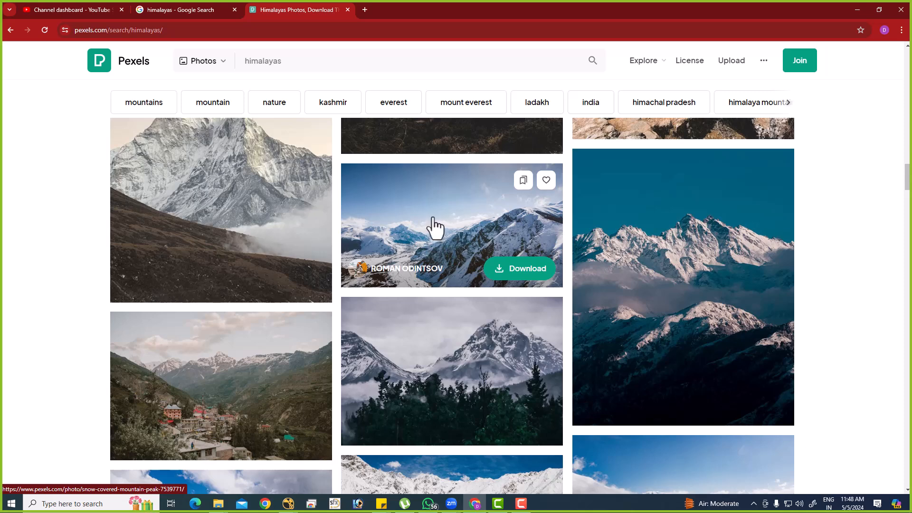
{"action": "left_click", "coordinate": [433, 223]}
{"action": "left_click", "coordinate": [760, 82]}
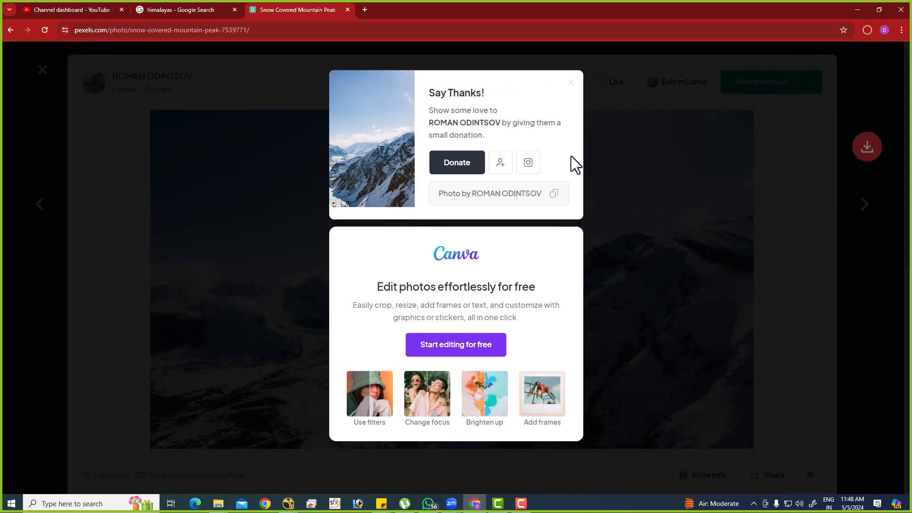
{"action": "left_click", "coordinate": [842, 53]}
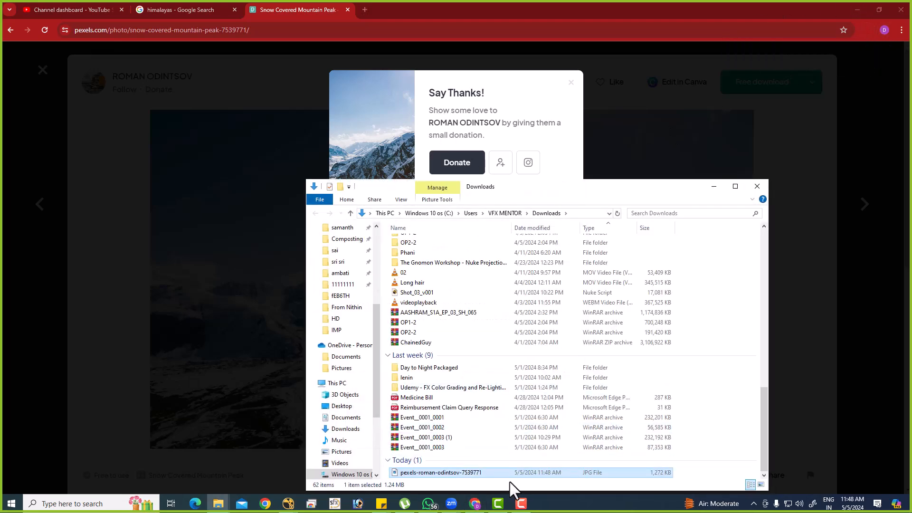
Switch to Nuke and import the downloaded Pexels mountain JPG from Downloads, placing its Read node beside the boy's green-screen plate.
{"action": "key", "text": "alt+Tab"}
{"action": "key", "text": "alt+Tab"}
{"action": "key", "text": "alt+Tab"}
{"action": "left_click_drag", "start_coordinate": [506, 471], "coordinate": [783, 357]}
{"action": "middle_click_drag", "start_coordinate": [783, 357], "coordinate": [676, 377]}
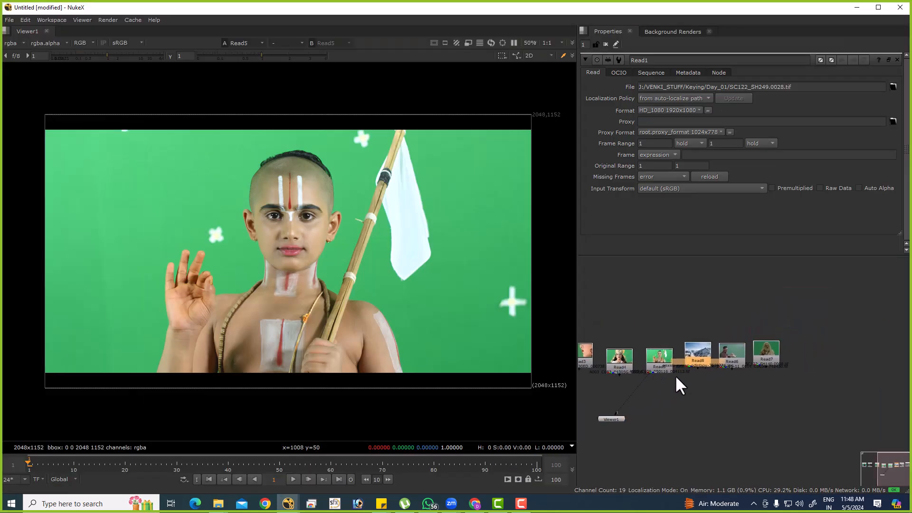
Set the project's full size format to HD_1080 1920x1080.
{"action": "scroll", "coordinate": [676, 377], "scroll_direction": "up", "scroll_amount": 1}
{"action": "left_click", "coordinate": [661, 357]}
{"action": "left_click", "coordinate": [672, 396]}
{"action": "key", "text": "s"}
{"action": "scroll", "coordinate": [720, 183], "scroll_direction": "down", "scroll_amount": 4}
{"action": "scroll", "coordinate": [719, 180], "scroll_direction": "down", "scroll_amount": 1}
{"action": "left_click", "coordinate": [694, 221]}
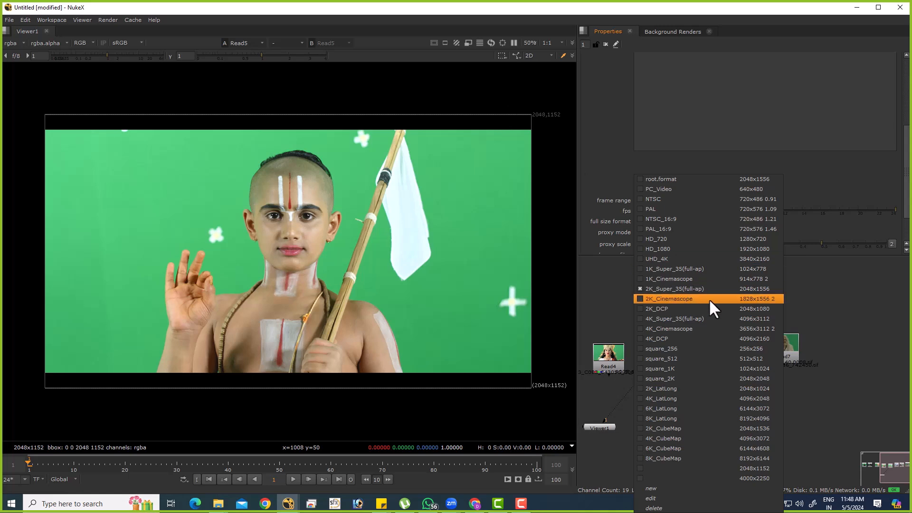
{"action": "left_click", "coordinate": [762, 250]}
Add a Reformat node below both the boy's green-screen plate (Read5) and the snowy mountain image (Read8).
{"action": "left_click", "coordinate": [663, 353]}
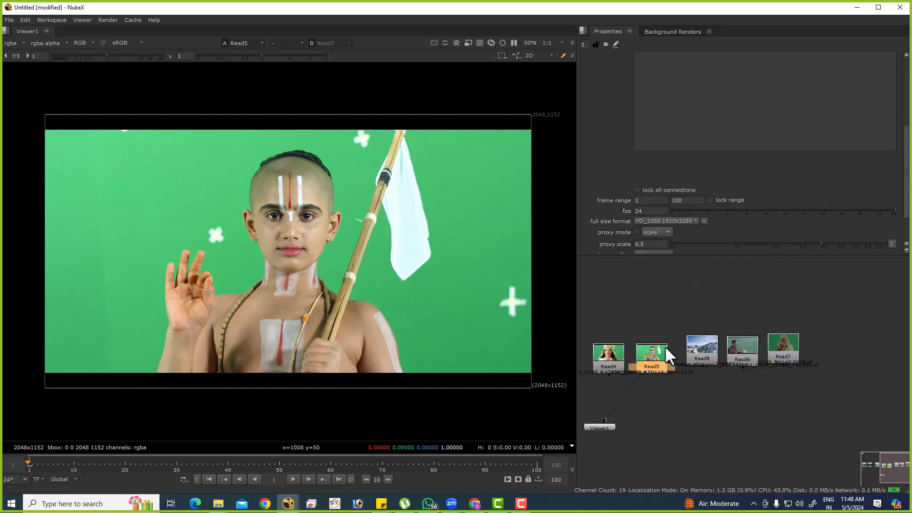
{"action": "key", "text": "Tab"}
{"action": "type", "text": "re"}
{"action": "left_click", "coordinate": [602, 355]}
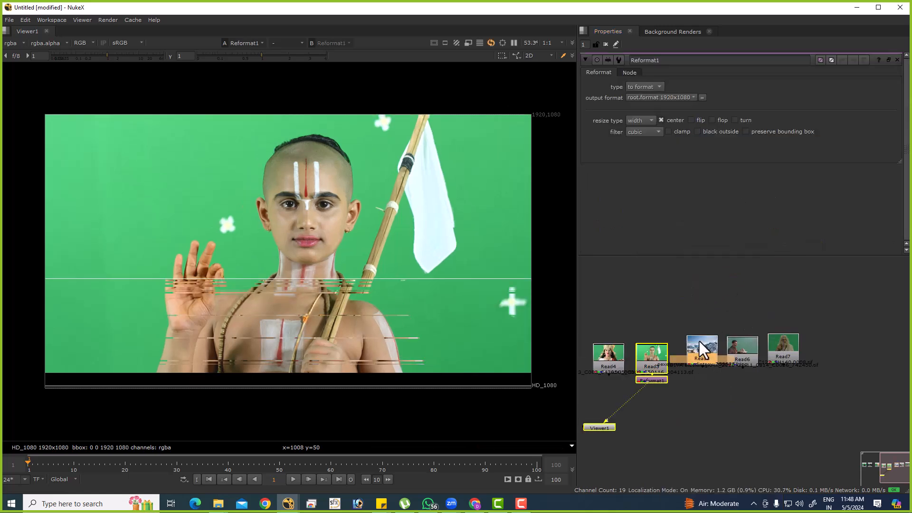
{"action": "left_click", "coordinate": [677, 394]}
{"action": "key", "text": "Tab"}
{"action": "type", "text": "r"}
{"action": "left_click", "coordinate": [651, 380]}
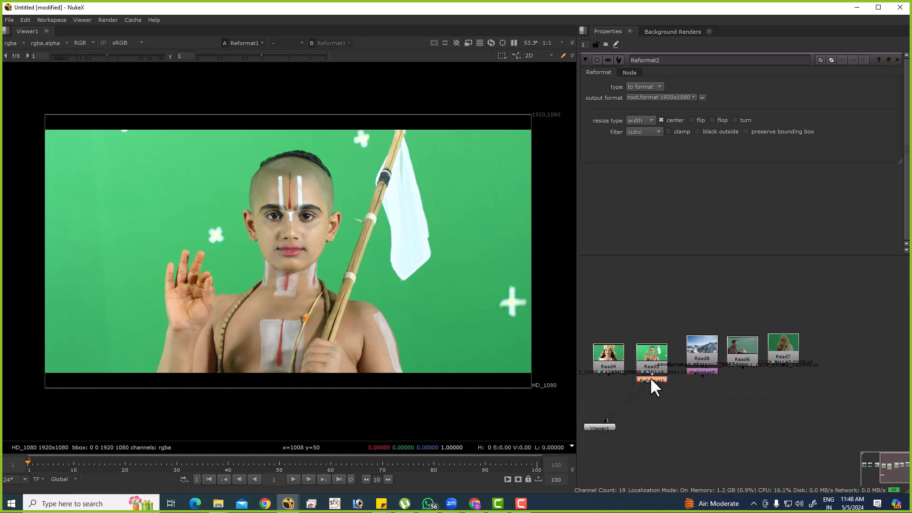
Add a Defocus node below the mountain image's Reformat, view it, and increase the defocus amount for a strong background blur.
{"action": "key", "text": "Tab"}
{"action": "type", "text": "r"}
{"action": "left_click", "coordinate": [678, 371]}
{"action": "key", "text": "Tab"}
{"action": "type", "text": "def"}
{"action": "left_click", "coordinate": [663, 371]}
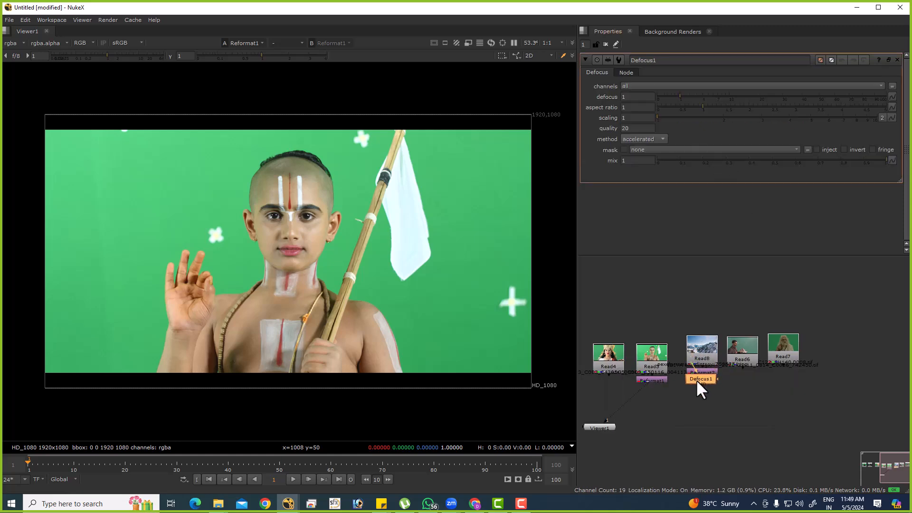
{"action": "left_click", "coordinate": [700, 385]}
{"action": "key", "text": "1"}
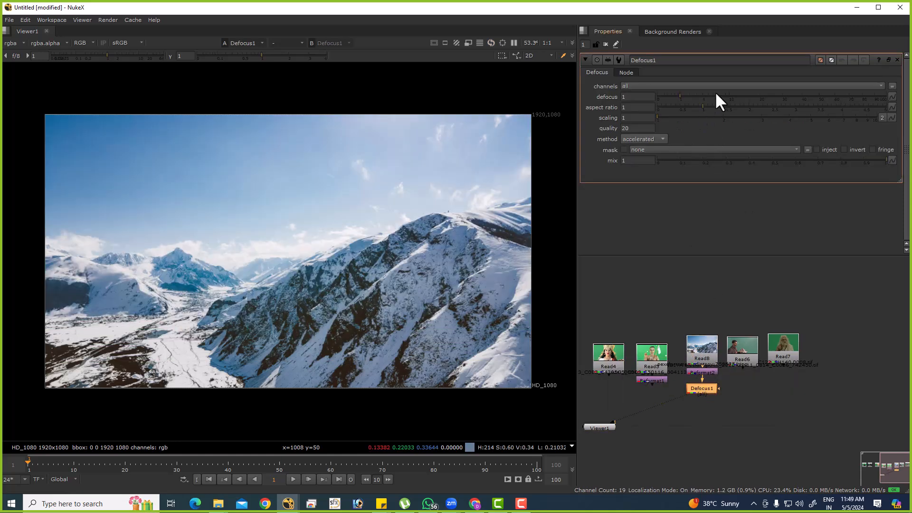
{"action": "left_click_drag", "start_coordinate": [715, 97], "coordinate": [751, 97]}
View the boy plate's Reformat and add a Keylight node below it.
{"action": "left_click", "coordinate": [656, 378]}
{"action": "key", "text": "1"}
{"action": "key", "text": "Tab"}
{"action": "type", "text": "keyli"}
{"action": "key", "text": "Return"}
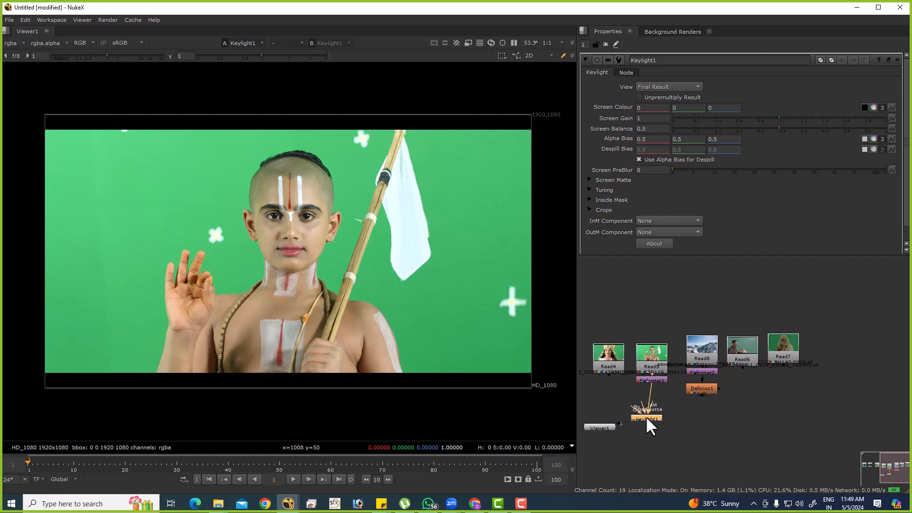
Sample Keylight's Screen Colour from the green beside the boy's head, connect Bg to the defocused mountains, and set View to Composite.
{"action": "left_click", "coordinate": [864, 108]}
{"action": "left_click_drag", "start_coordinate": [195, 153], "coordinate": [217, 191], "text": "ctrl+shift"}
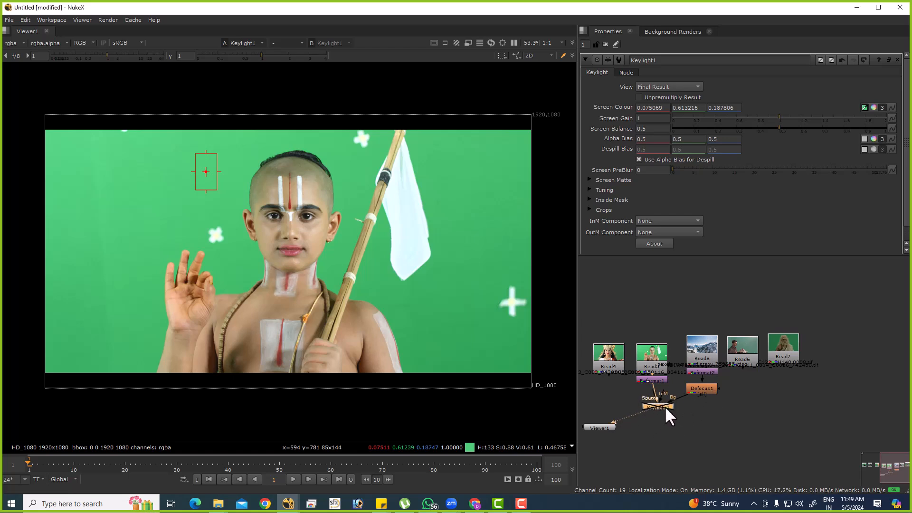
{"action": "left_click", "coordinate": [676, 87]}
{"action": "left_click", "coordinate": [674, 97]}
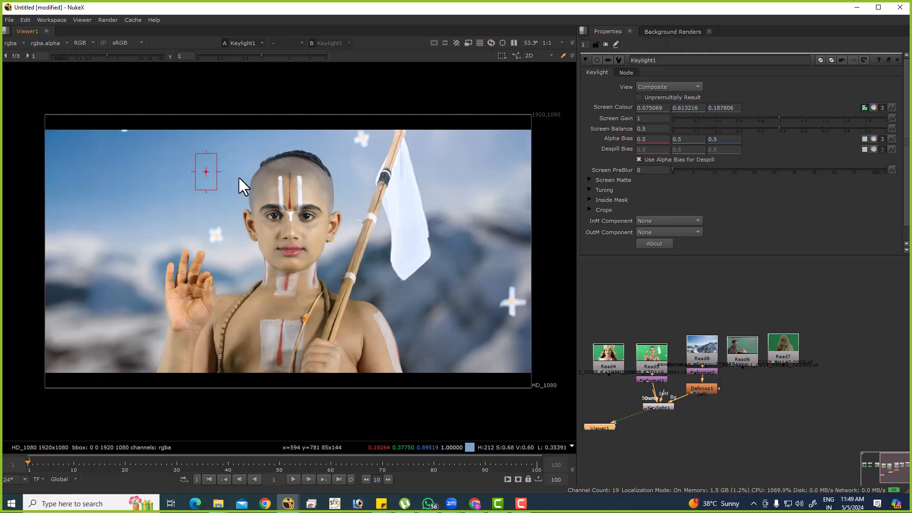
Examine the hair edge at the top of the boy's head, comparing the original plate with the Keylight composite.
{"action": "scroll", "coordinate": [372, 166], "scroll_direction": "up", "scroll_amount": 10}
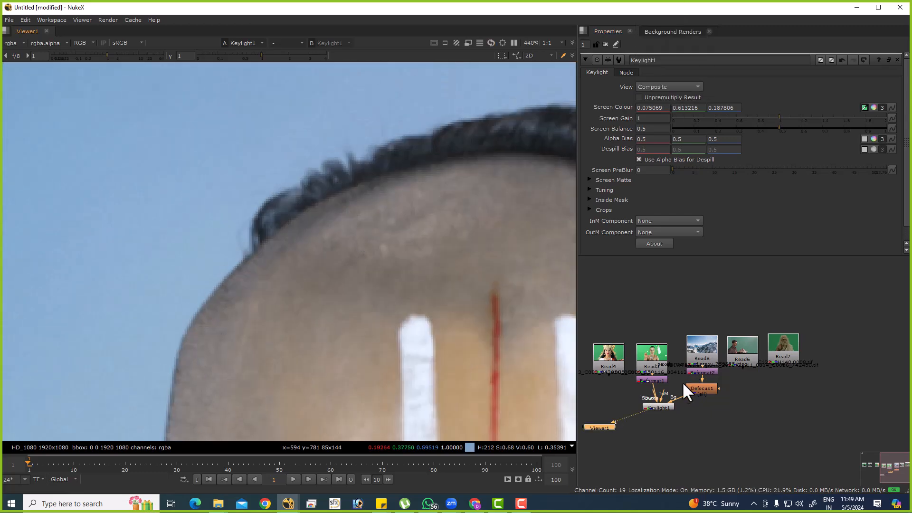
{"action": "scroll", "coordinate": [688, 383], "scroll_direction": "up", "scroll_amount": 3}
{"action": "key", "text": "1"}
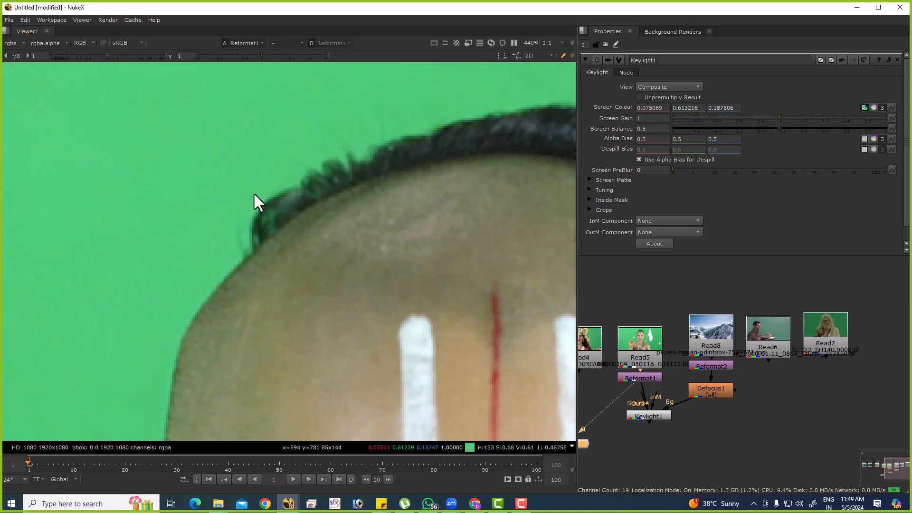
{"action": "scroll", "coordinate": [264, 193], "scroll_direction": "up", "scroll_amount": 5}
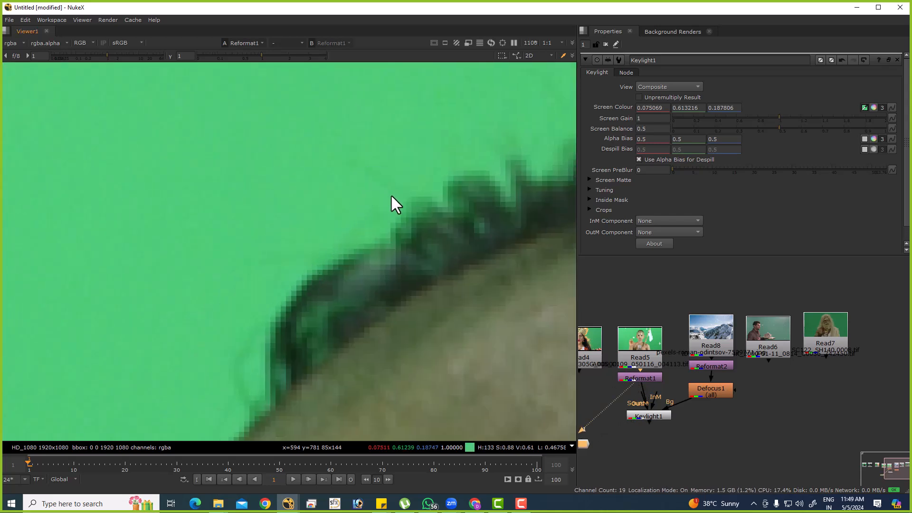
{"action": "left_click", "coordinate": [637, 417]}
{"action": "key", "text": "1"}
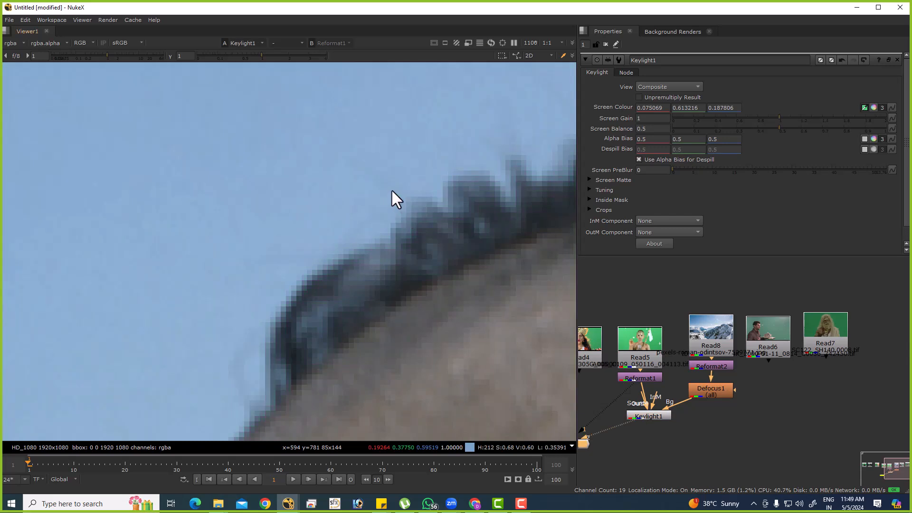
Compare the original plate and the Keylight composite at pixel level around the boy's ear.
{"action": "scroll", "coordinate": [402, 190], "scroll_direction": "down", "scroll_amount": 4}
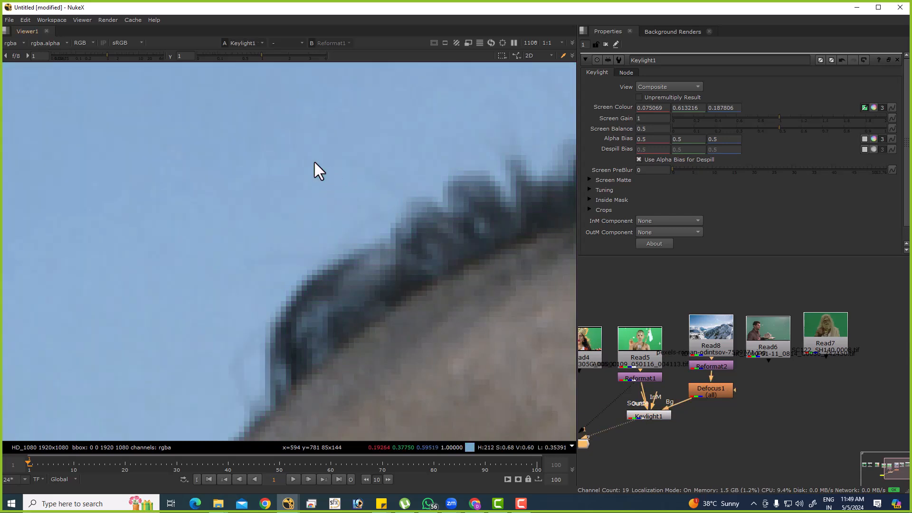
{"action": "scroll", "coordinate": [245, 214], "scroll_direction": "down", "scroll_amount": 3}
{"action": "scroll", "coordinate": [244, 213], "scroll_direction": "down", "scroll_amount": 2}
{"action": "key", "text": "1"}
{"action": "key", "text": "2"}
{"action": "middle_click_drag", "start_coordinate": [411, 309], "coordinate": [271, 161]}
{"action": "key", "text": "1"}
{"action": "key", "text": "2"}
{"action": "scroll", "coordinate": [448, 230], "scroll_direction": "up", "scroll_amount": 5}
{"action": "key", "text": "2"}
{"action": "key", "text": "1"}
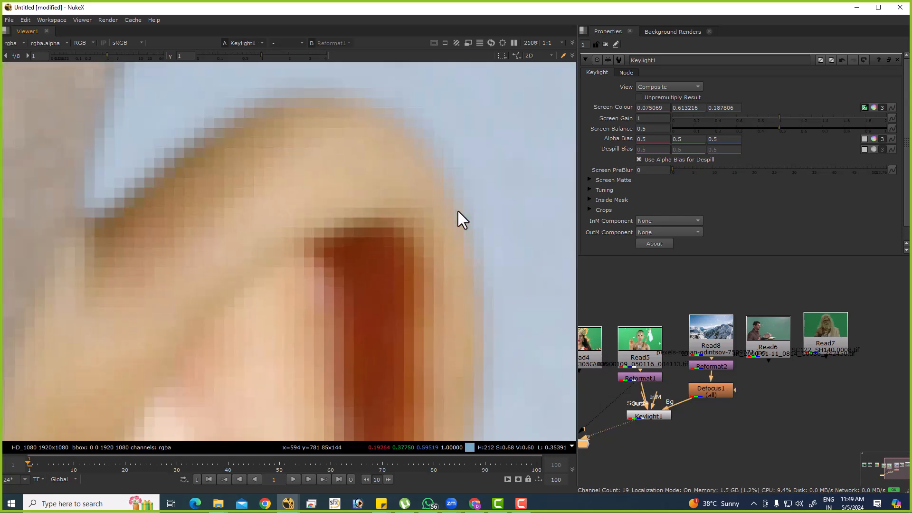
Compare the original and keyed versions along the remaining edges of the boy, and return to the full frame.
{"action": "scroll", "coordinate": [413, 288], "scroll_direction": "down", "scroll_amount": 3}
{"action": "scroll", "coordinate": [412, 287], "scroll_direction": "down", "scroll_amount": 3}
{"action": "key", "text": "1"}
{"action": "key", "text": "2"}
{"action": "middle_click_drag", "start_coordinate": [383, 319], "coordinate": [510, 164]}
{"action": "key", "text": "1"}
{"action": "key", "text": "2"}
{"action": "middle_click_drag", "start_coordinate": [267, 308], "coordinate": [652, 173]}
{"action": "key", "text": "1"}
{"action": "key", "text": "2"}
{"action": "key", "text": "1"}
{"action": "key", "text": "2"}
{"action": "scroll", "coordinate": [339, 102], "scroll_direction": "up", "scroll_amount": 6}
{"action": "key", "text": "2"}
{"action": "key", "text": "1"}
{"action": "key", "text": "2"}
{"action": "key", "text": "1"}
{"action": "key", "text": "f"}
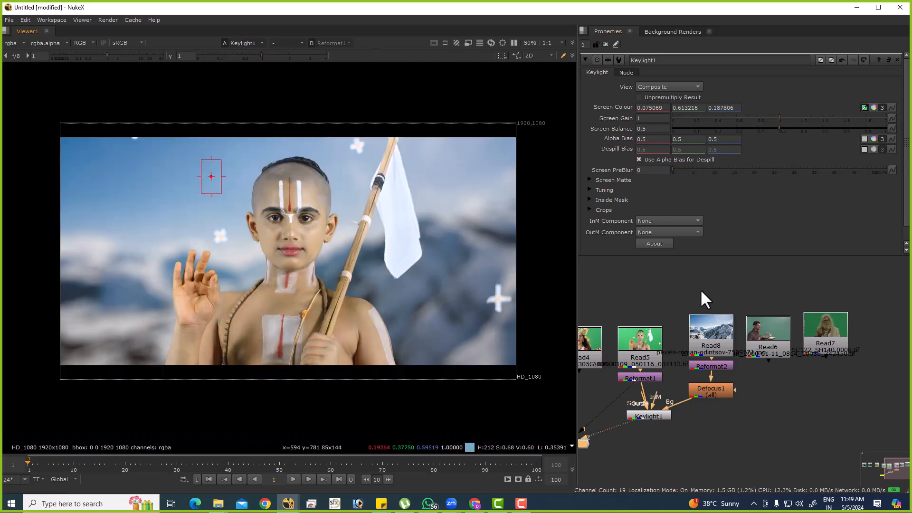
Swap Read5 with Read6, the man holding a house model, as the Reformat's input and view that plate.
{"action": "left_click_drag", "start_coordinate": [766, 322], "coordinate": [628, 344], "text": "ctrl+shift"}
{"action": "left_click", "coordinate": [637, 378]}
{"action": "key", "text": "1"}
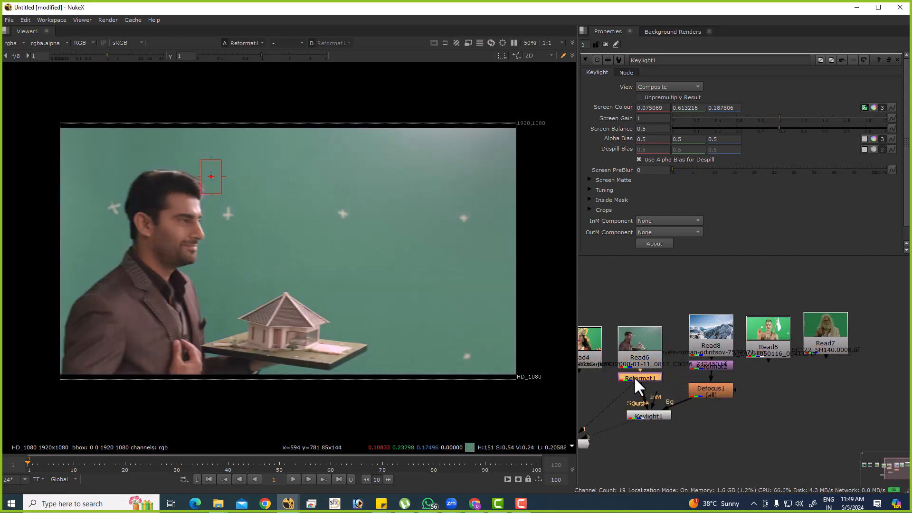
Resample Keylight's Screen Colour from the green area in front of the man's face, and view the Keylight composite.
{"action": "double_click", "coordinate": [636, 377]}
{"action": "double_click", "coordinate": [659, 413]}
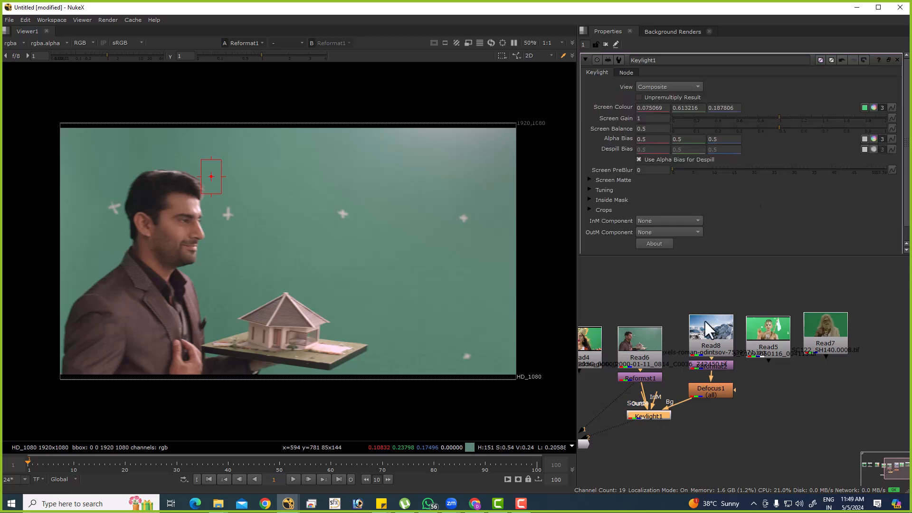
{"action": "left_click", "coordinate": [864, 109]}
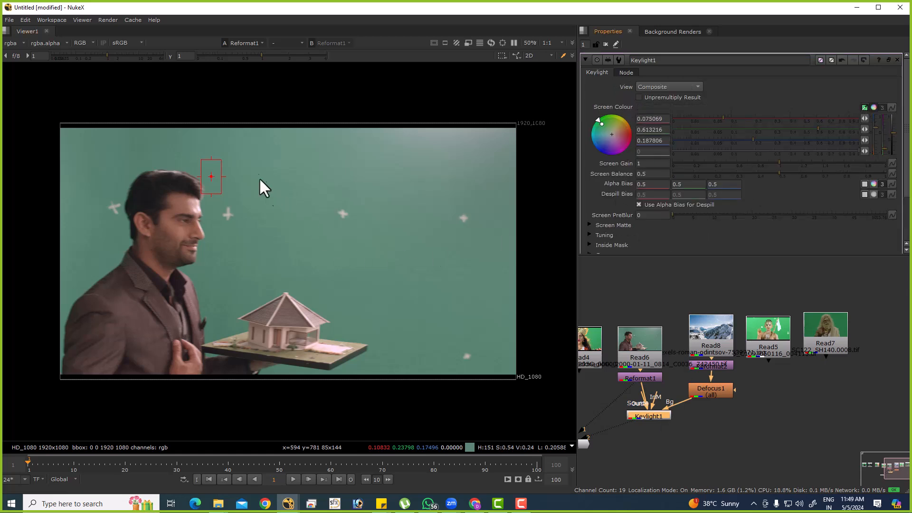
{"action": "left_click_drag", "start_coordinate": [257, 172], "coordinate": [297, 229], "text": "ctrl+shift"}
{"action": "left_click", "coordinate": [663, 416]}
{"action": "key", "text": "1"}
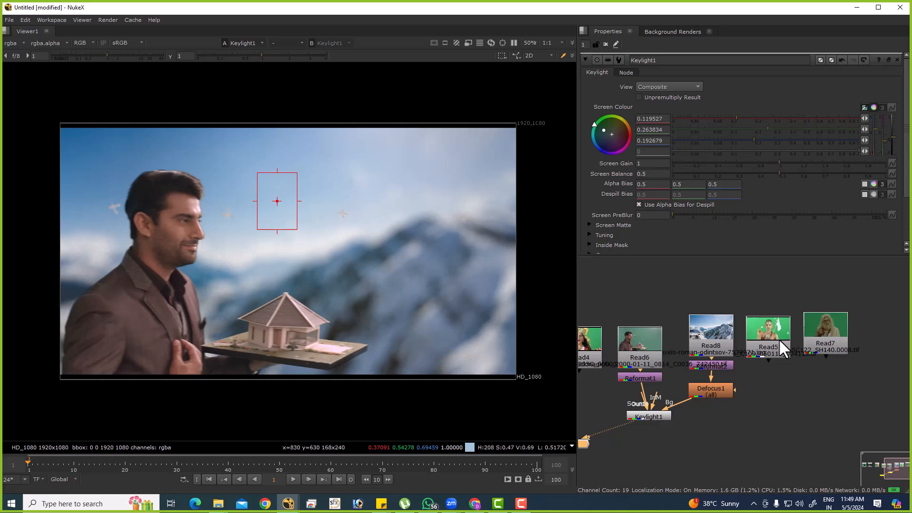
Swap Read6 with Read4, the woman wearing a gold crown, as the Reformat's input and view that plate.
{"action": "scroll", "coordinate": [779, 338], "scroll_direction": "down", "scroll_amount": 3}
{"action": "left_click", "coordinate": [696, 362]}
{"action": "key", "text": "1"}
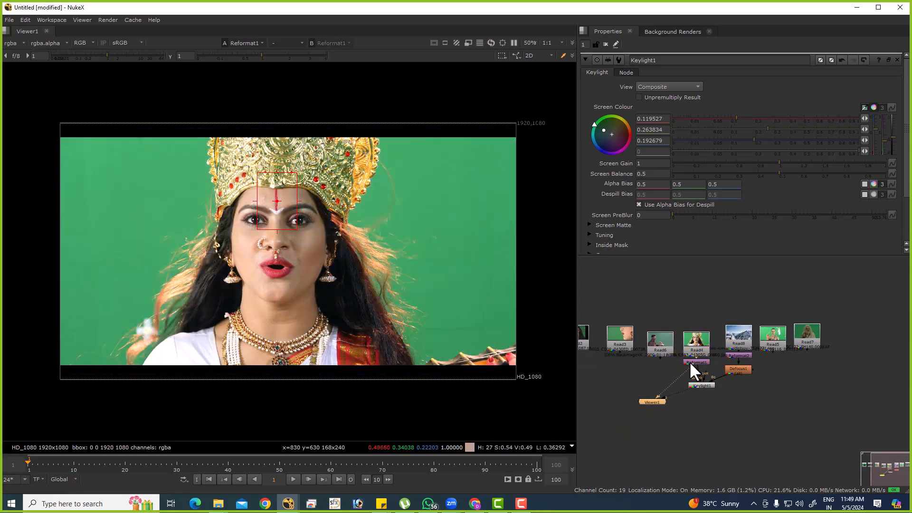
Compare the crowned woman's Keylight composite with her original green-screen plate.
{"action": "left_click", "coordinate": [703, 385]}
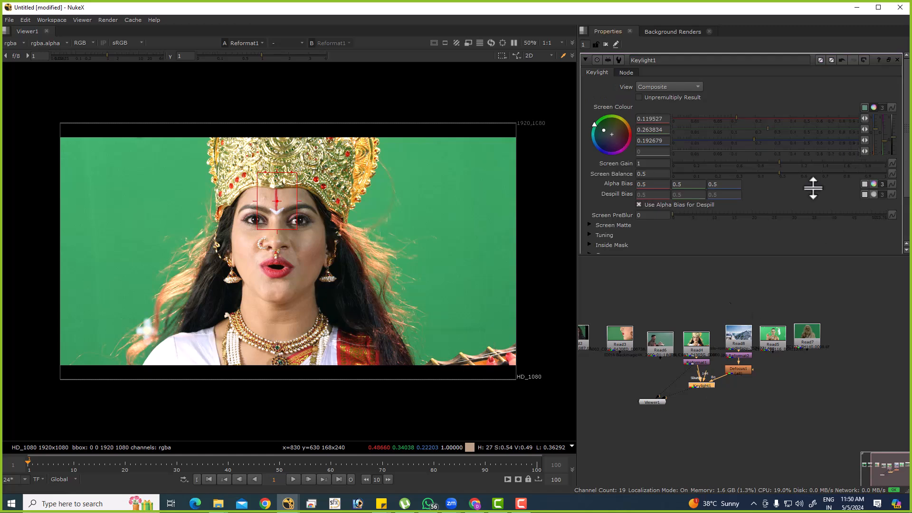
{"action": "key", "text": "1"}
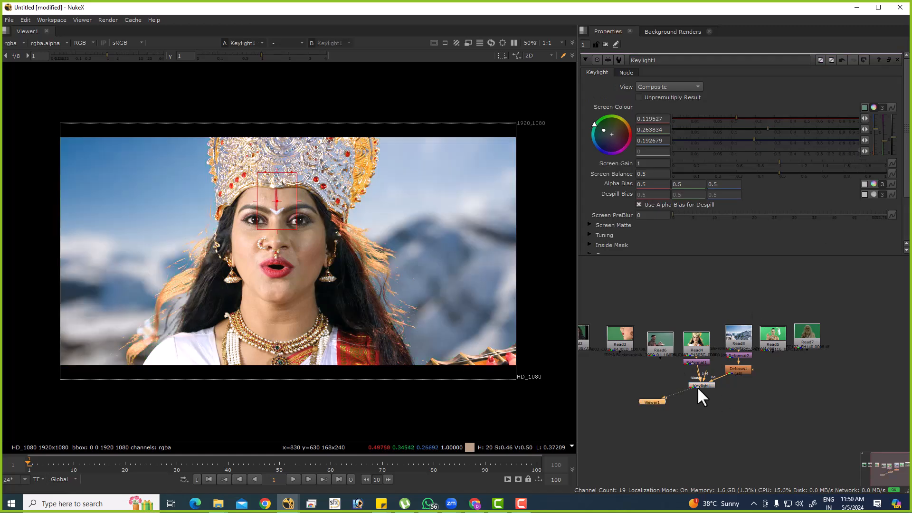
{"action": "left_click", "coordinate": [689, 362]}
{"action": "key", "text": "1"}
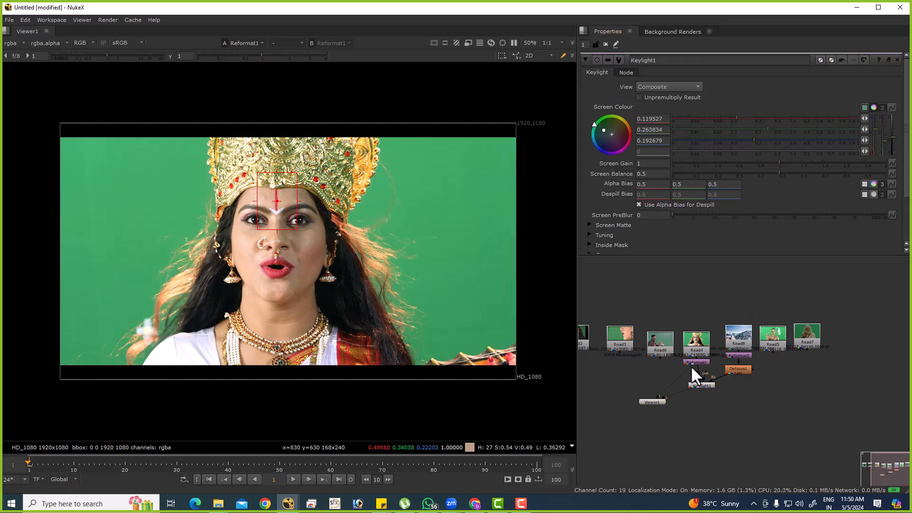
Resample Keylight's Screen Colour from the green area beside the woman's crown, and view the Keylight composite.
{"action": "double_click", "coordinate": [696, 358]}
{"action": "double_click", "coordinate": [696, 385]}
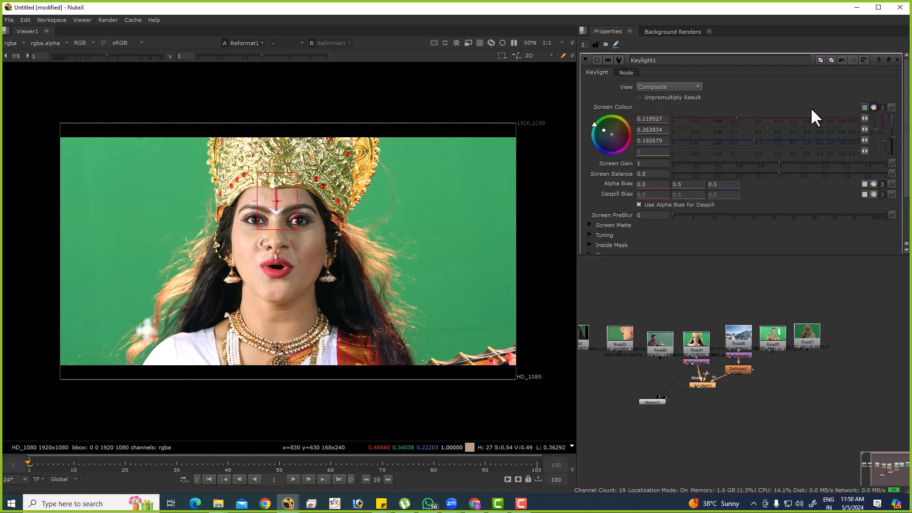
{"action": "left_click_drag", "start_coordinate": [438, 174], "coordinate": [490, 243], "text": "ctrl+shift"}
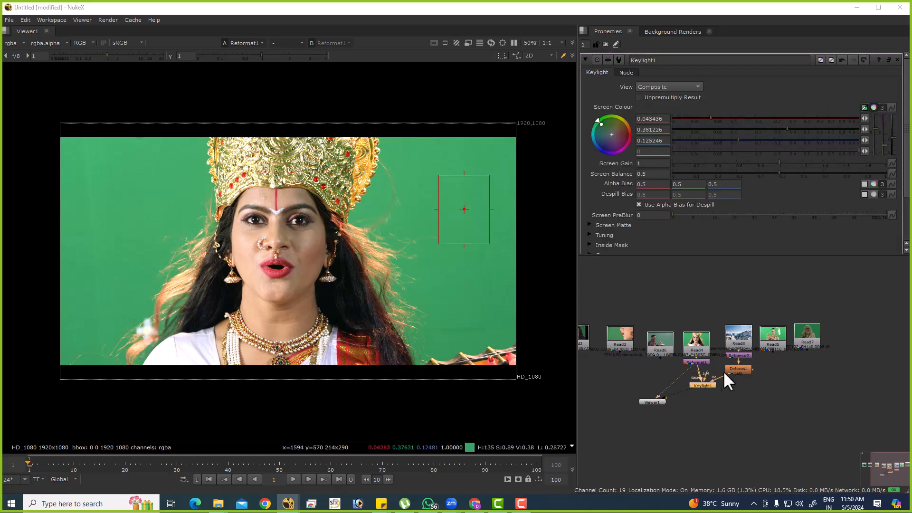
{"action": "key", "text": "1"}
{"action": "left_click", "coordinate": [703, 355]}
{"action": "key", "text": "1"}
{"action": "left_click", "coordinate": [703, 385]}
{"action": "key", "text": "2"}
Compare the resampled Keylight composite with the crowned woman's green-screen plate, up close and at full frame.
{"action": "scroll", "coordinate": [359, 241], "scroll_direction": "up", "scroll_amount": 7}
{"action": "scroll", "coordinate": [434, 237], "scroll_direction": "up", "scroll_amount": 4}
{"action": "scroll", "coordinate": [347, 252], "scroll_direction": "down", "scroll_amount": 3}
{"action": "key", "text": "1"}
{"action": "key", "text": "2"}
{"action": "key", "text": "1"}
{"action": "key", "text": "2"}
{"action": "key", "text": "1"}
{"action": "key", "text": "2"}
{"action": "middle_click_drag", "start_coordinate": [414, 247], "coordinate": [255, 31]}
{"action": "key", "text": "1"}
{"action": "key", "text": "2"}
{"action": "key", "text": "1"}
{"action": "key", "text": "2"}
{"action": "key", "text": "f"}
{"action": "key", "text": "1"}
{"action": "key", "text": "2"}
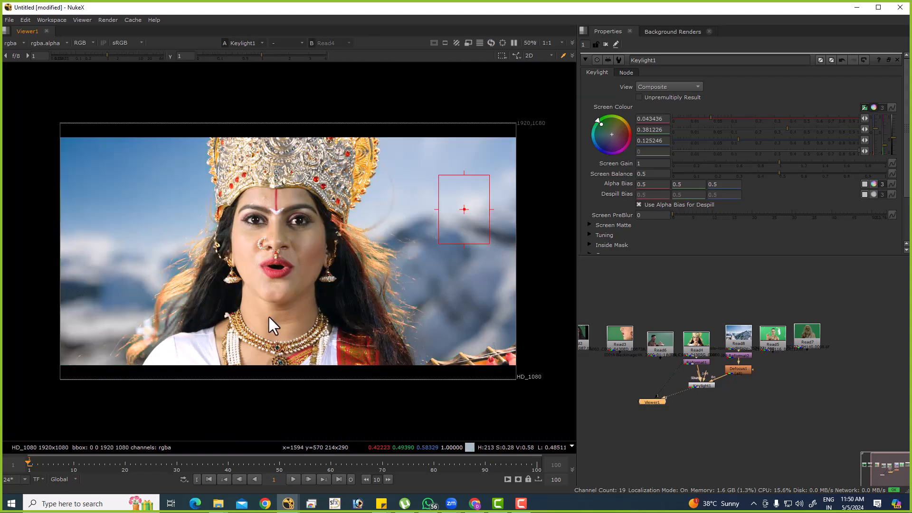
Examine the loose hair strands and face edges by alternating between the composite and the green-screen plate.
{"action": "scroll", "coordinate": [147, 266], "scroll_direction": "up", "scroll_amount": 6}
{"action": "key", "text": "1"}
{"action": "key", "text": "2"}
{"action": "key", "text": "1"}
{"action": "key", "text": "2"}
{"action": "scroll", "coordinate": [272, 238], "scroll_direction": "down", "scroll_amount": 5}
{"action": "key", "text": "1"}
{"action": "scroll", "coordinate": [350, 271], "scroll_direction": "down", "scroll_amount": 1}
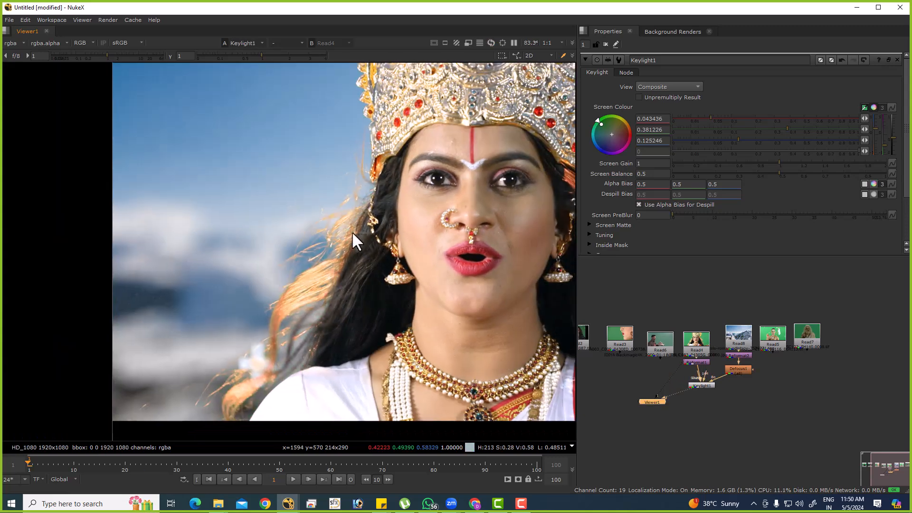
{"action": "scroll", "coordinate": [352, 232], "scroll_direction": "down", "scroll_amount": 4}
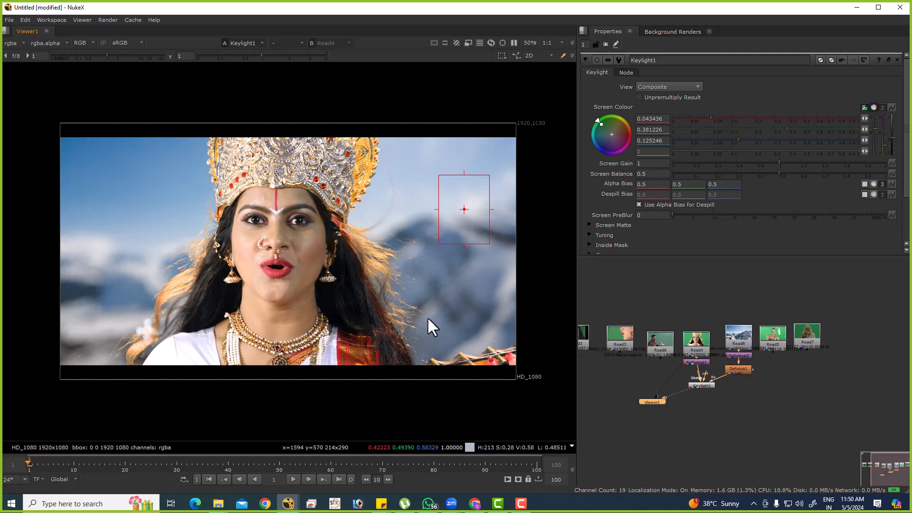
View the Reformat1 plate, align Keylight1 beneath Reformat1 in the node graph, and view the Keylight composite.
{"action": "scroll", "coordinate": [703, 377], "scroll_direction": "up", "scroll_amount": 4}
{"action": "left_click", "coordinate": [683, 354]}
{"action": "key", "text": "1"}
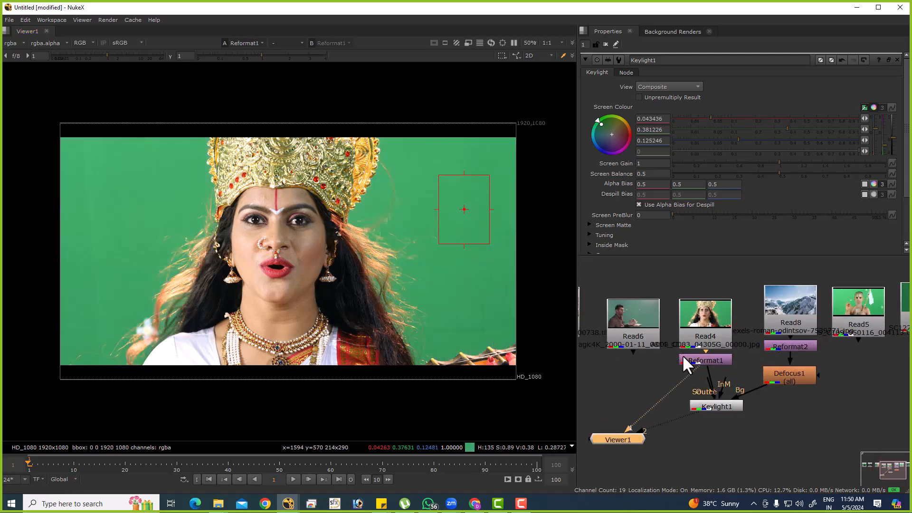
{"action": "middle_click_drag", "start_coordinate": [691, 374], "coordinate": [673, 351]}
{"action": "left_click", "coordinate": [682, 377]}
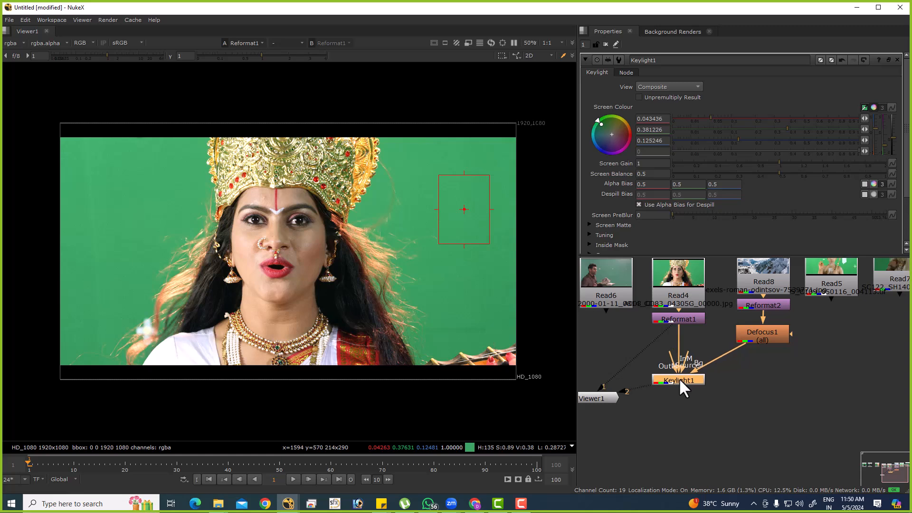
{"action": "key", "text": "1"}
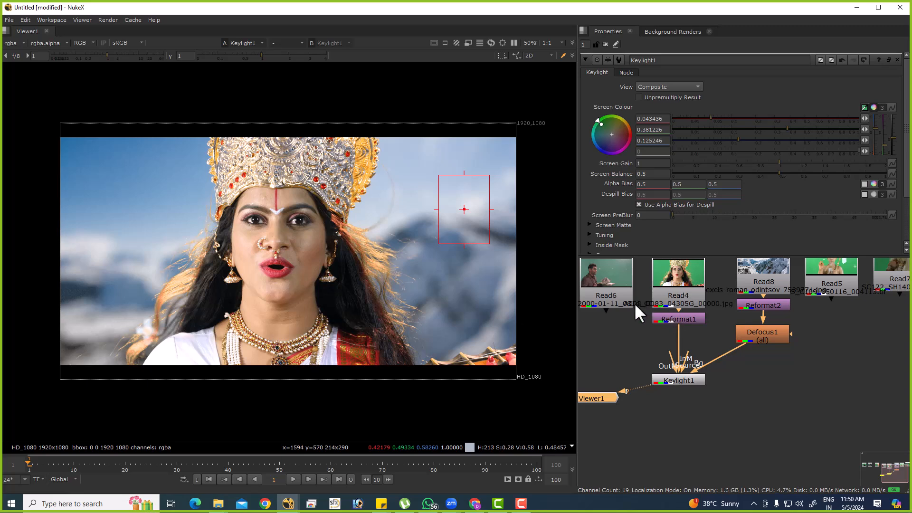
Nudge Keylight1 slightly in the node graph, and compare its output with the Reformat1 plate.
{"action": "scroll", "coordinate": [701, 315], "scroll_direction": "up", "scroll_amount": 3}
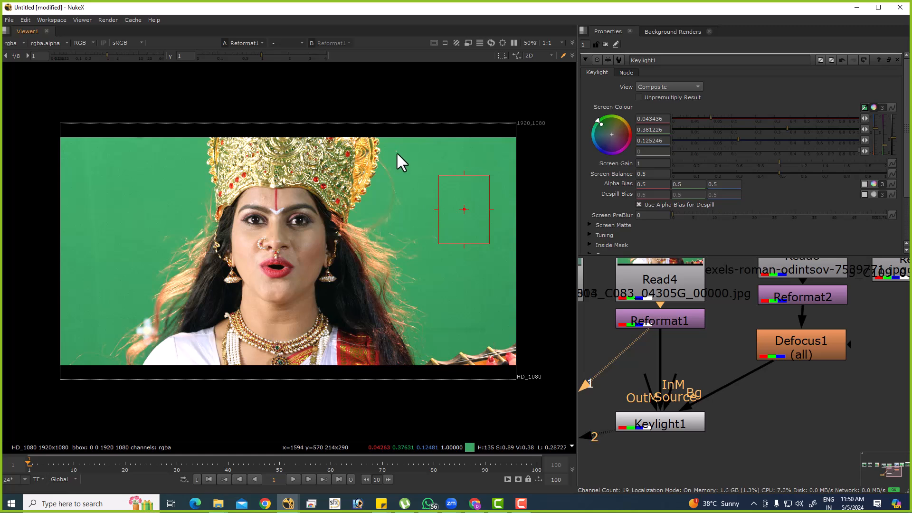
{"action": "left_click_drag", "start_coordinate": [657, 427], "coordinate": [667, 418]}
{"action": "key", "text": "1"}
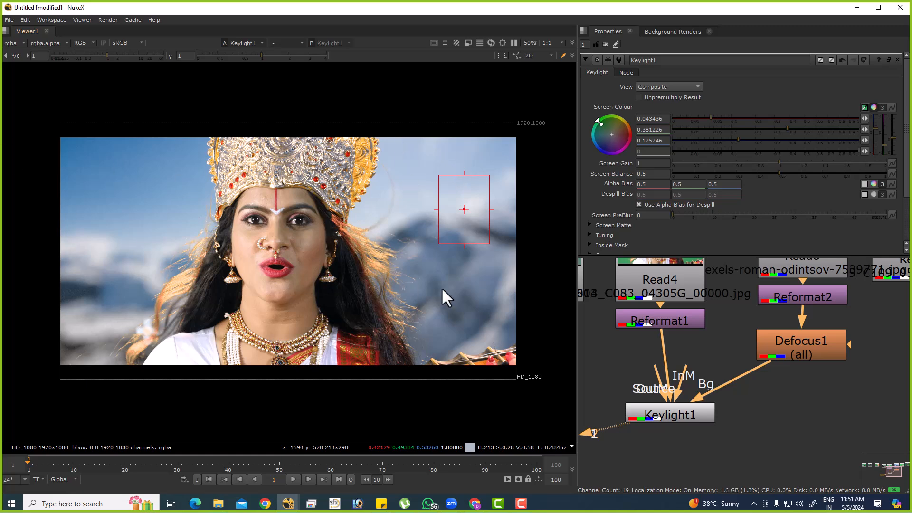
{"action": "left_click", "coordinate": [651, 315]}
{"action": "key", "text": "1"}
{"action": "left_click", "coordinate": [674, 412]}
{"action": "key", "text": "1"}
Close Keylight1's properties and sample the sky and mountain areas beside the woman in the composite.
{"action": "left_click", "coordinate": [606, 43]}
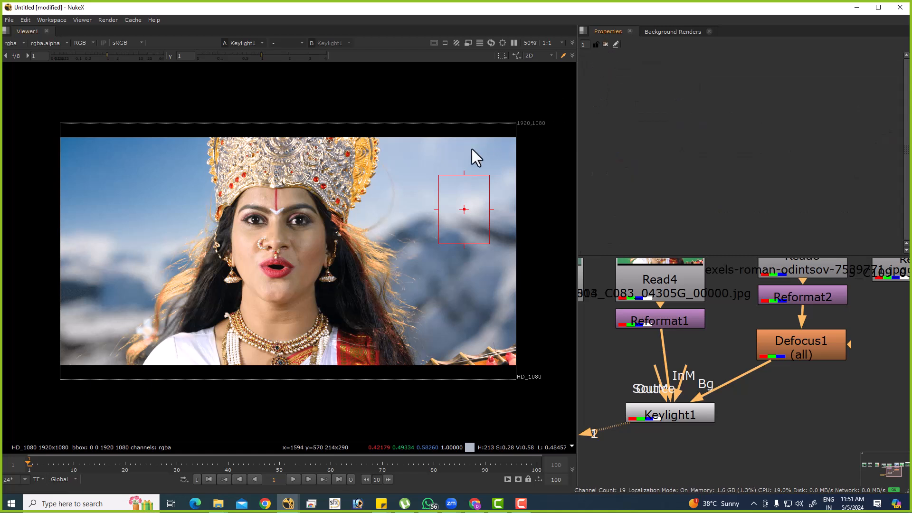
{"action": "left_click_drag", "start_coordinate": [408, 152], "coordinate": [486, 204], "text": "ctrl+shift"}
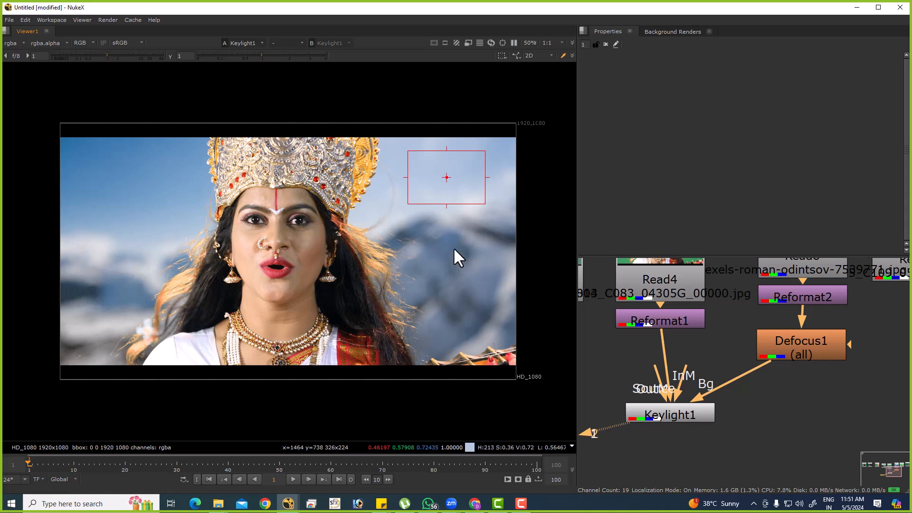
{"action": "left_click_drag", "start_coordinate": [454, 247], "coordinate": [501, 274], "text": "ctrl+shift"}
{"action": "left_click_drag", "start_coordinate": [468, 201], "coordinate": [480, 200], "text": "ctrl"}
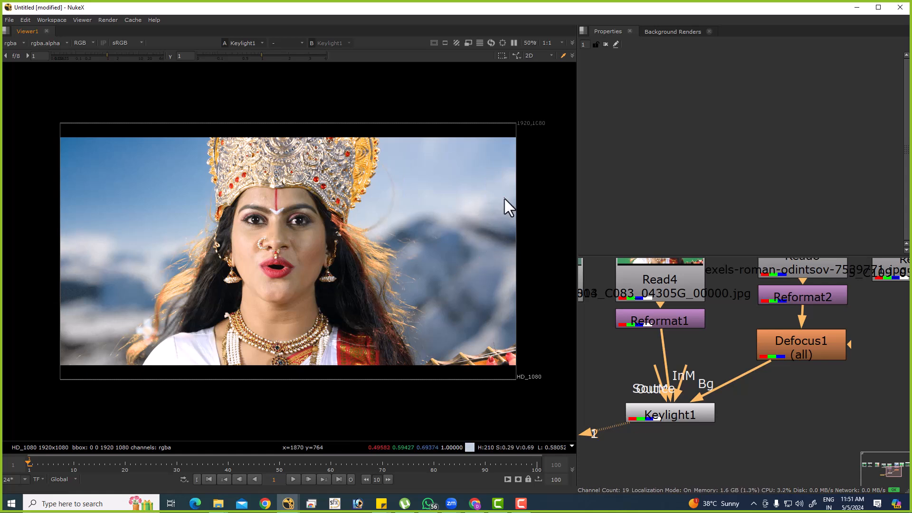
Reopen Keylight1's properties, and connect Reformat1 to viewer input 1 and Keylight1 to viewer input 2.
{"action": "scroll", "coordinate": [650, 376], "scroll_direction": "down", "scroll_amount": 6}
{"action": "middle_click_drag", "start_coordinate": [650, 378], "coordinate": [725, 353]}
{"action": "scroll", "coordinate": [728, 349], "scroll_direction": "up", "scroll_amount": 3}
{"action": "double_click", "coordinate": [726, 370]}
{"action": "left_click", "coordinate": [705, 320]}
{"action": "key", "text": "1"}
{"action": "left_click", "coordinate": [730, 375]}
{"action": "key", "text": "2"}
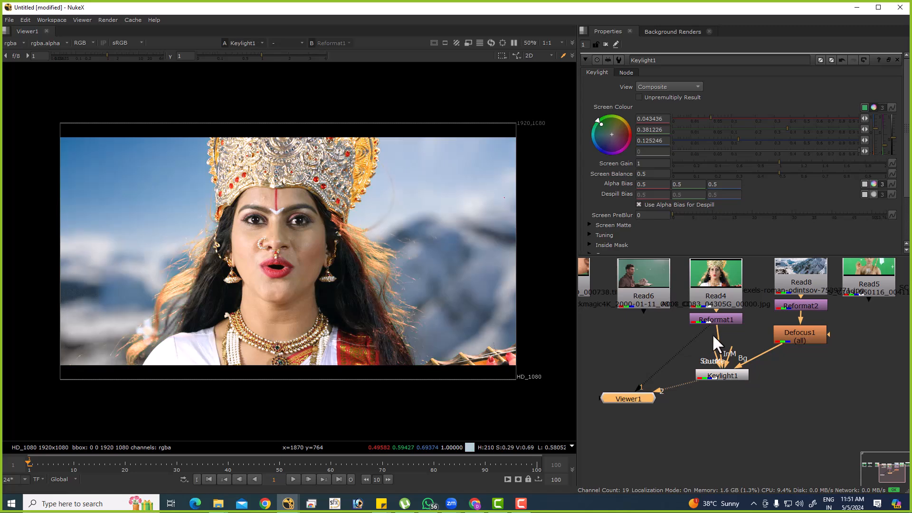
Move the Read3 node, the close-up face plate, below the row of Read nodes.
{"action": "scroll", "coordinate": [706, 319], "scroll_direction": "down", "scroll_amount": 3}
{"action": "scroll", "coordinate": [620, 286], "scroll_direction": "up", "scroll_amount": 2}
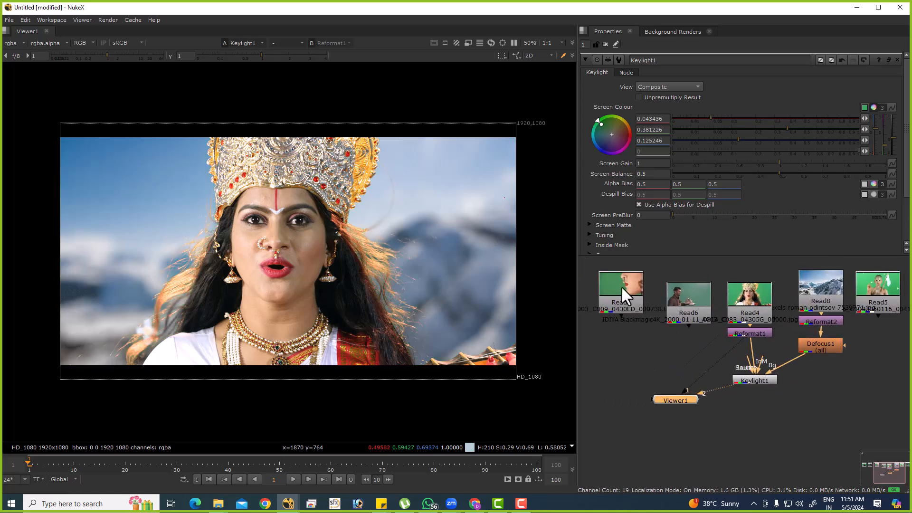
{"action": "left_click_drag", "start_coordinate": [620, 286], "coordinate": [629, 320]}
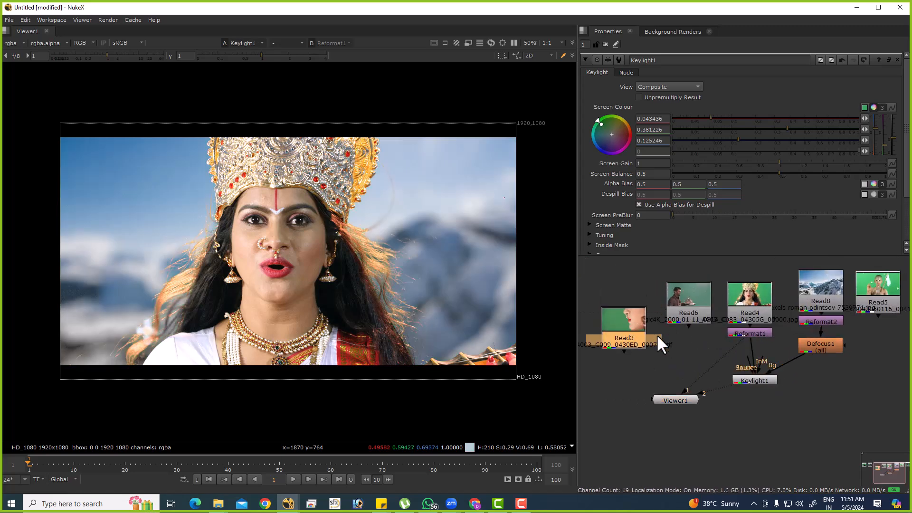
Compare the gold crown's jewel detail between the Reformat1 plate and the Keylight1 composite at close range.
{"action": "left_click", "coordinate": [760, 333]}
{"action": "key", "text": "1"}
{"action": "left_click", "coordinate": [756, 379]}
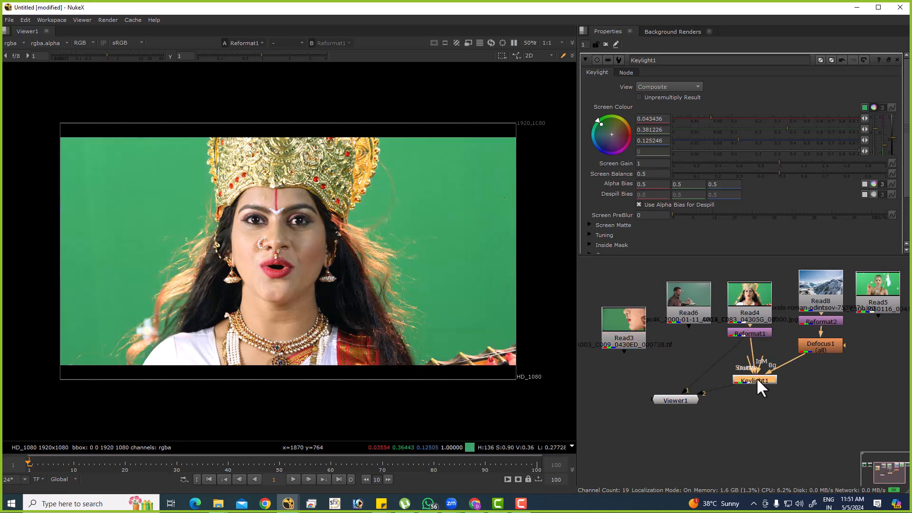
{"action": "key", "text": "2"}
{"action": "key", "text": "1"}
{"action": "key", "text": "2"}
{"action": "scroll", "coordinate": [420, 138], "scroll_direction": "up", "scroll_amount": 9}
{"action": "key", "text": "1"}
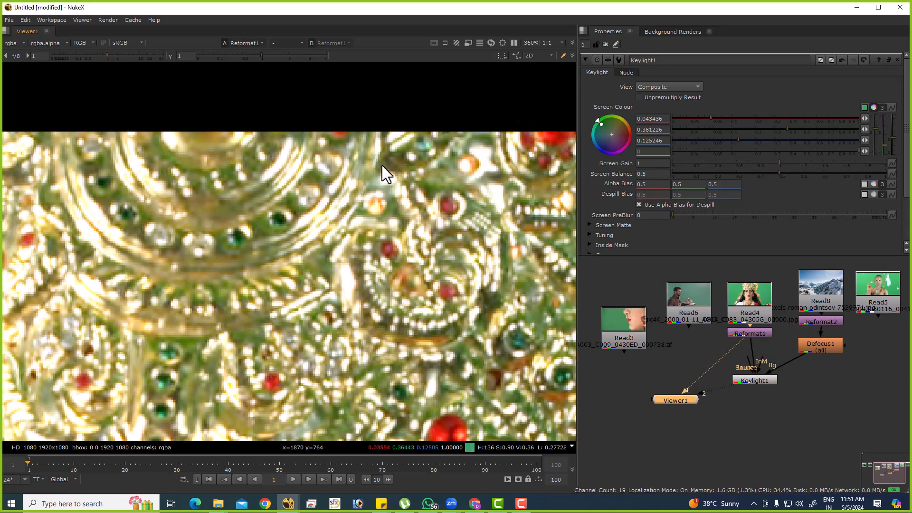
{"action": "left_click_drag", "start_coordinate": [325, 248], "coordinate": [312, 259]}
{"action": "key", "text": "2"}
{"action": "scroll", "coordinate": [331, 243], "scroll_direction": "down", "scroll_amount": 8}
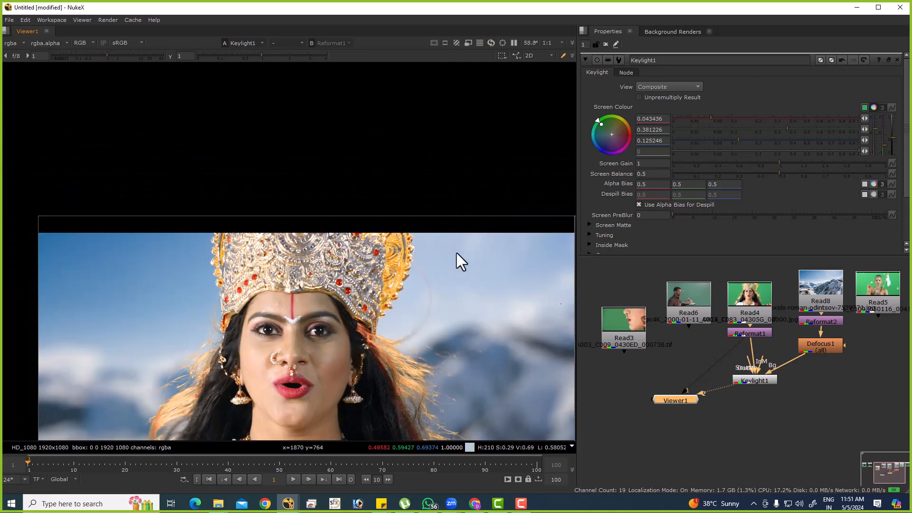
View the Reformat1 plate and the Keylight1 composite in turn through viewer input 1.
{"action": "left_click", "coordinate": [757, 327]}
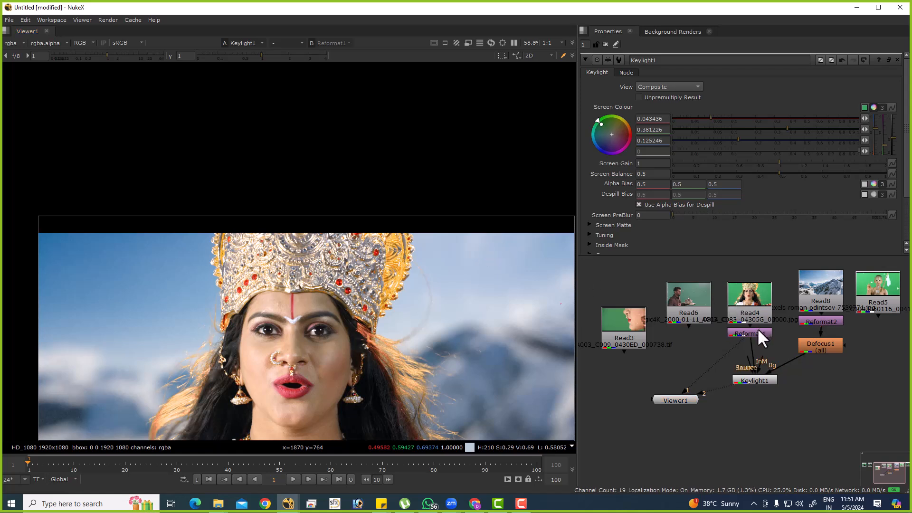
{"action": "key", "text": "1"}
{"action": "left_click", "coordinate": [754, 381]}
{"action": "key", "text": "1"}
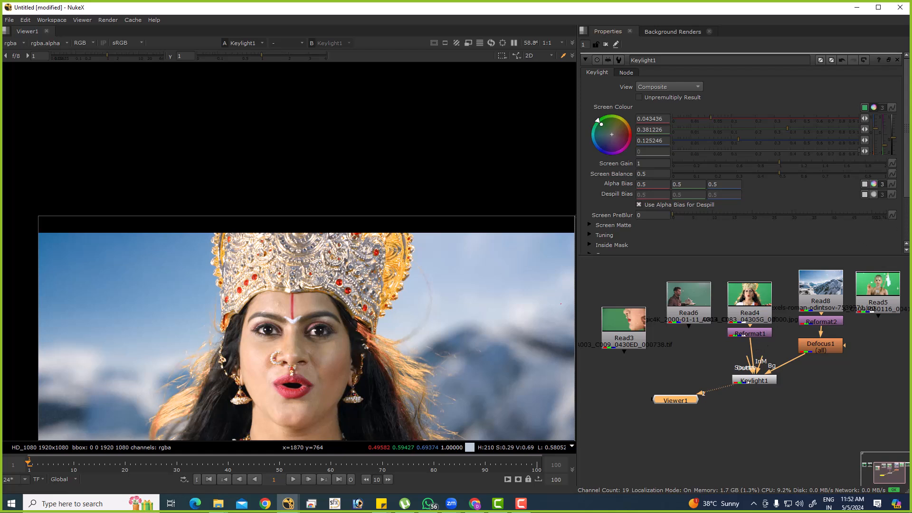
{"action": "key", "text": "alt+Tab"}
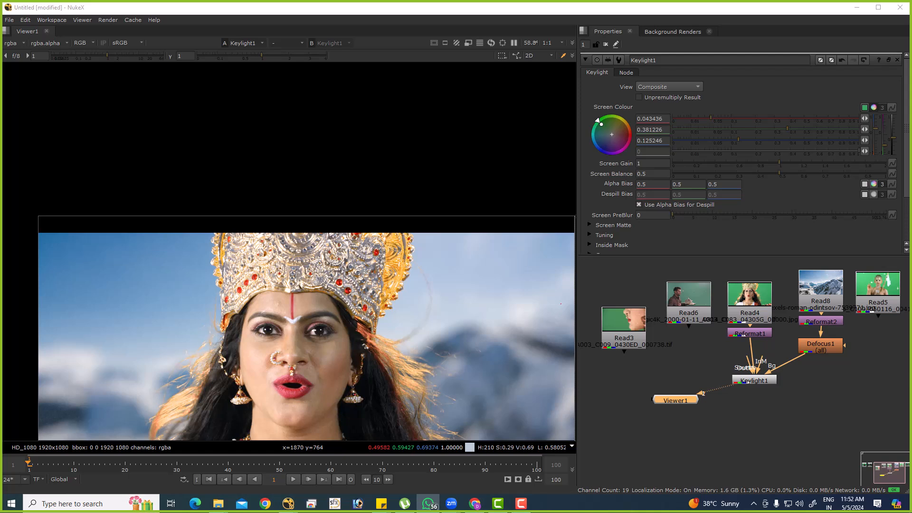
{"action": "middle_click_drag", "start_coordinate": [734, 382], "coordinate": [686, 378]}
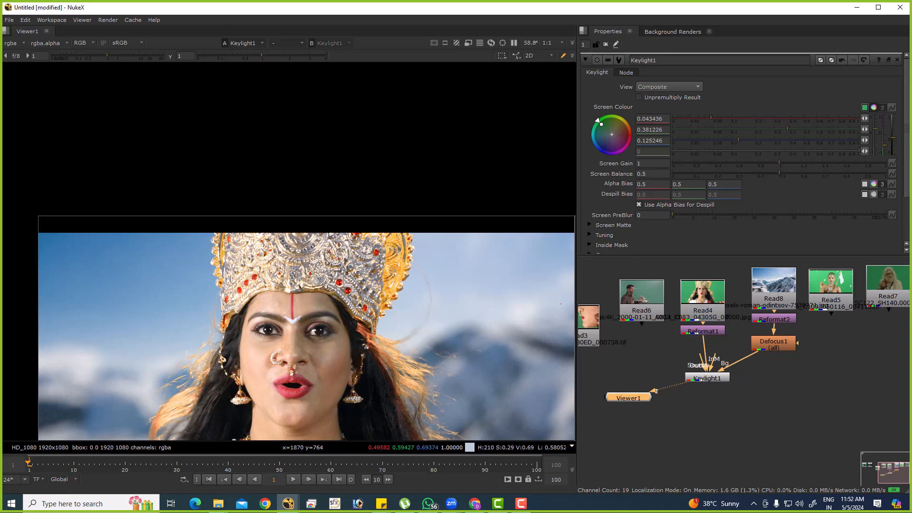
{"action": "left_click", "coordinate": [428, 504]}
{"action": "left_click", "coordinate": [428, 503]}
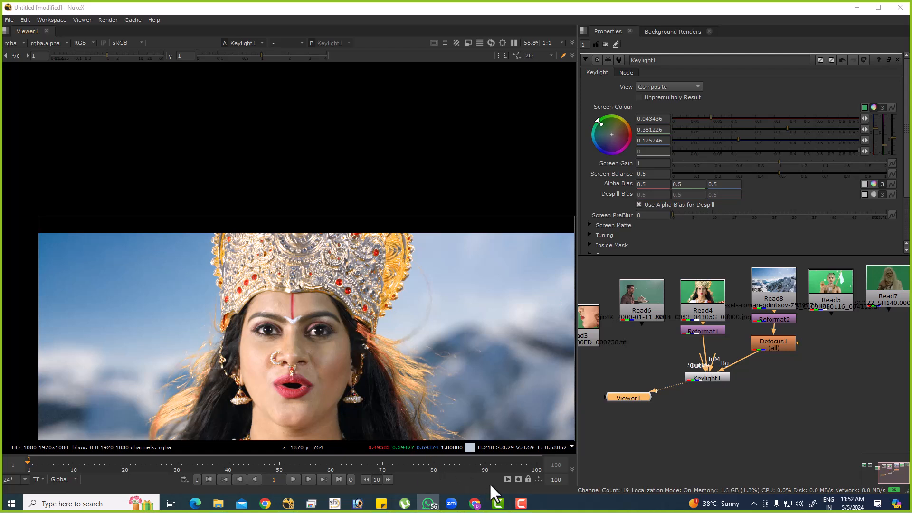
Launch Excel by running "excel" from the Windows Run prompt.
{"action": "key", "text": "super+r"}
{"action": "type", "text": "excel"}
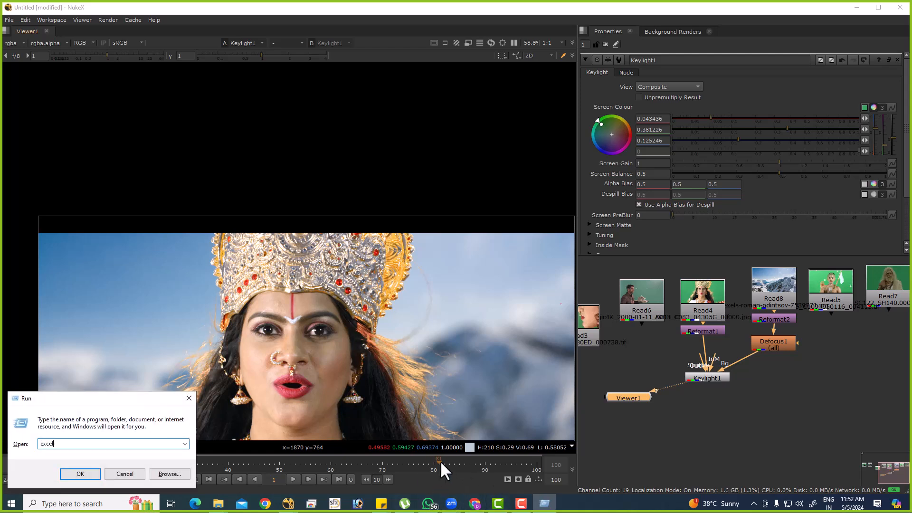
{"action": "key", "text": "Return"}
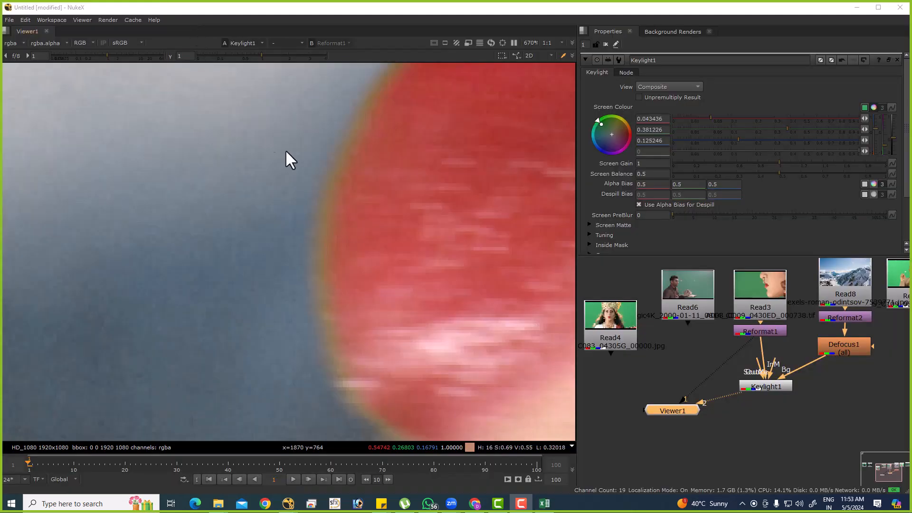
Examine the lip edge of the Read3 close-up in Nuke by alternating between its green-screen plate and the Keylight composite.
{"action": "mouse_move", "coordinate": [278, 128]}
{"action": "left_mouse_down", "text": "ctrl+shift"}
{"action": "mouse_move", "coordinate": [334, 175]}
{"action": "mouse_move", "coordinate": [394, 192]}
{"action": "mouse_move", "coordinate": [382, 178]}
{"action": "left_mouse_up", "text": "ctrl+shift"}
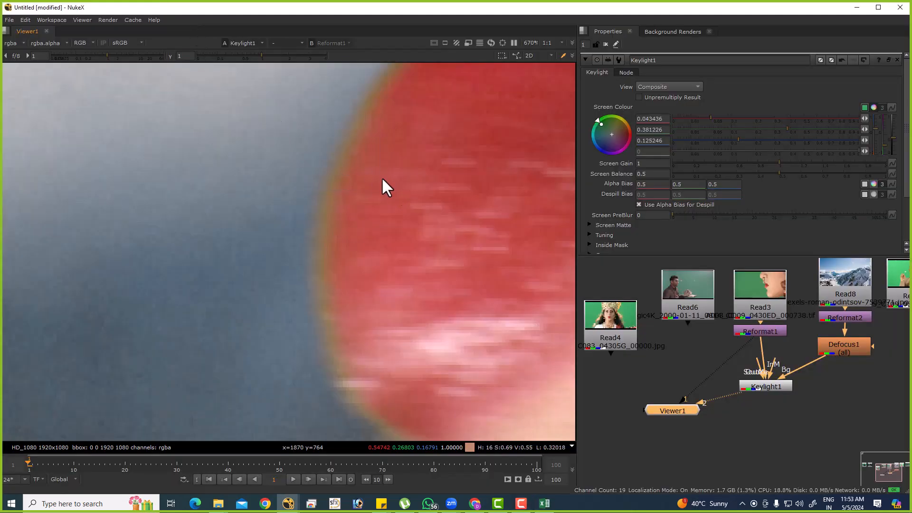
{"action": "key", "text": "1"}
{"action": "key", "text": "2"}
{"action": "key", "text": "1"}
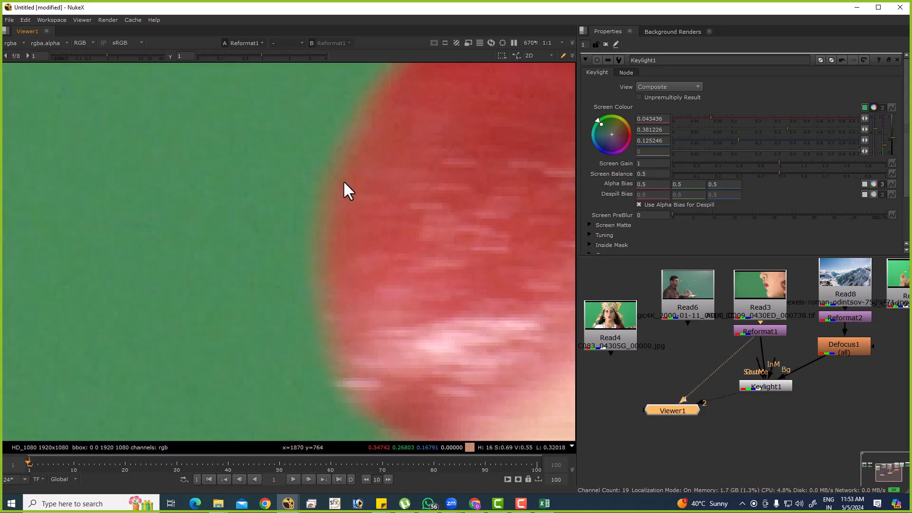
{"action": "key", "text": "2"}
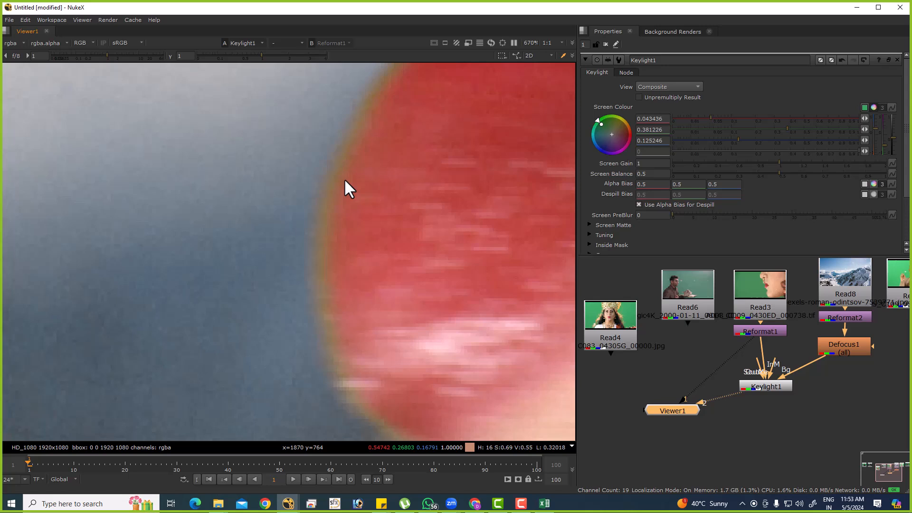
{"action": "key", "text": "1"}
{"action": "scroll", "coordinate": [311, 221], "scroll_direction": "down", "scroll_amount": 9}
{"action": "key", "text": "2"}
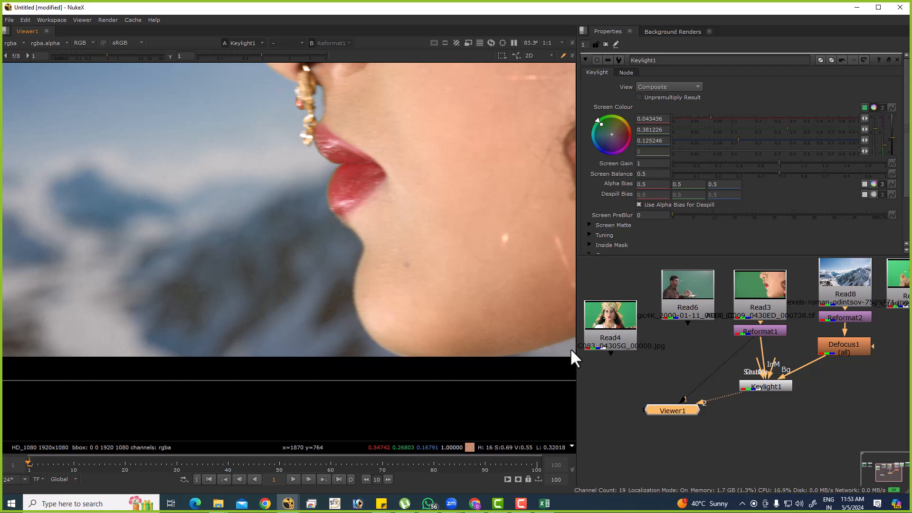
Compare Reformat1 with Keylight1 for the Read3 close-up, and view the whole composite frame.
{"action": "left_click", "coordinate": [772, 331]}
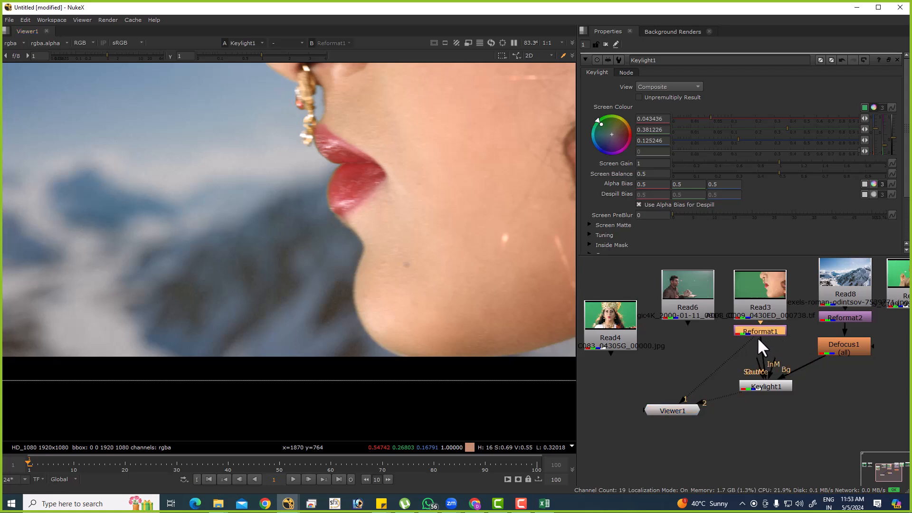
{"action": "key", "text": "1"}
{"action": "left_click", "coordinate": [775, 383]}
{"action": "key", "text": "2"}
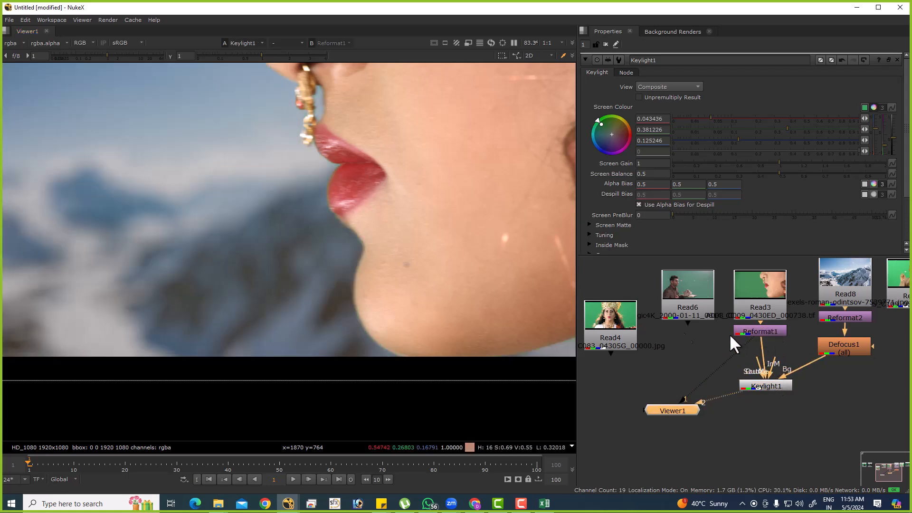
{"action": "scroll", "coordinate": [266, 280], "scroll_direction": "down", "scroll_amount": 7}
{"action": "middle_click_drag", "start_coordinate": [267, 274], "coordinate": [261, 270]}
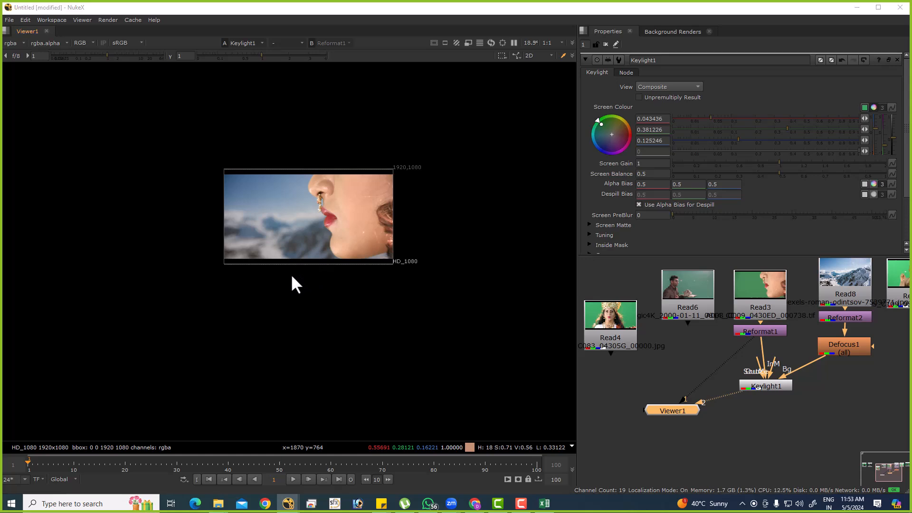
Open a new File Explorer window at This PC.
{"action": "key", "text": "alt+Tab"}
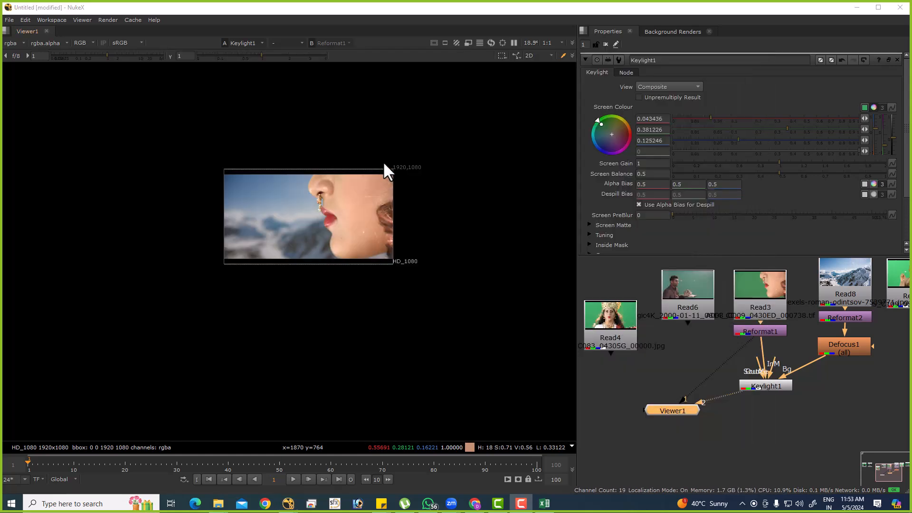
{"action": "key", "text": "super+e"}
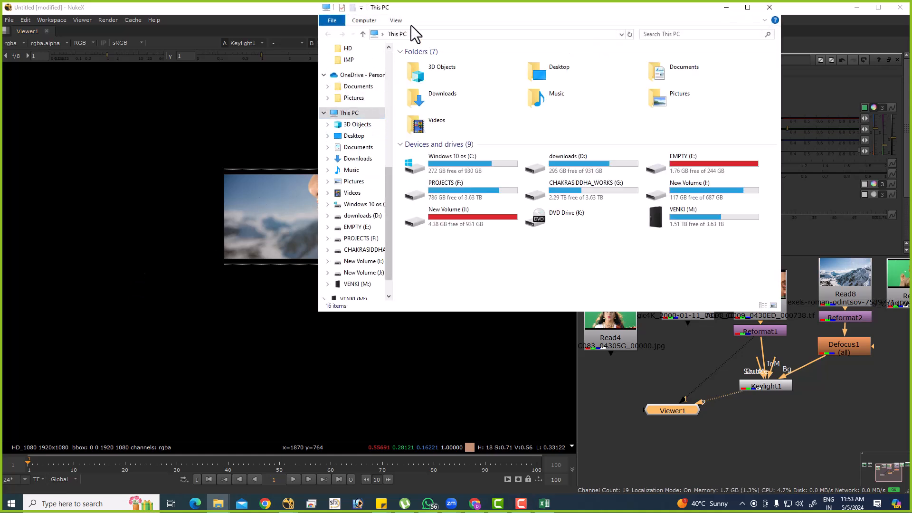
Maximize the File Explorer window and open the 302_lmm1020_online_mp01_v001 folder in Downloads.
{"action": "double_click", "coordinate": [420, 8]}
{"action": "scroll", "coordinate": [70, 130], "scroll_direction": "up", "scroll_amount": 3}
{"action": "left_click", "coordinate": [41, 76]}
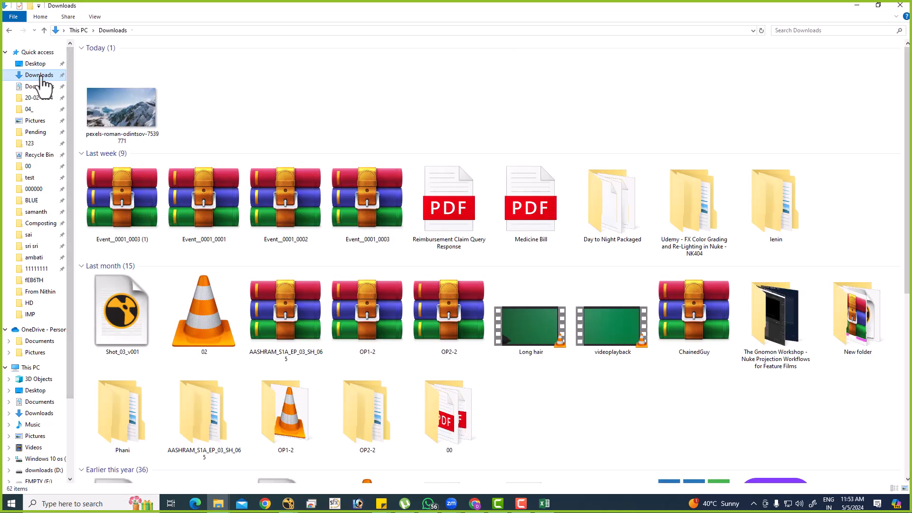
{"action": "scroll", "coordinate": [619, 408], "scroll_direction": "down", "scroll_amount": 15}
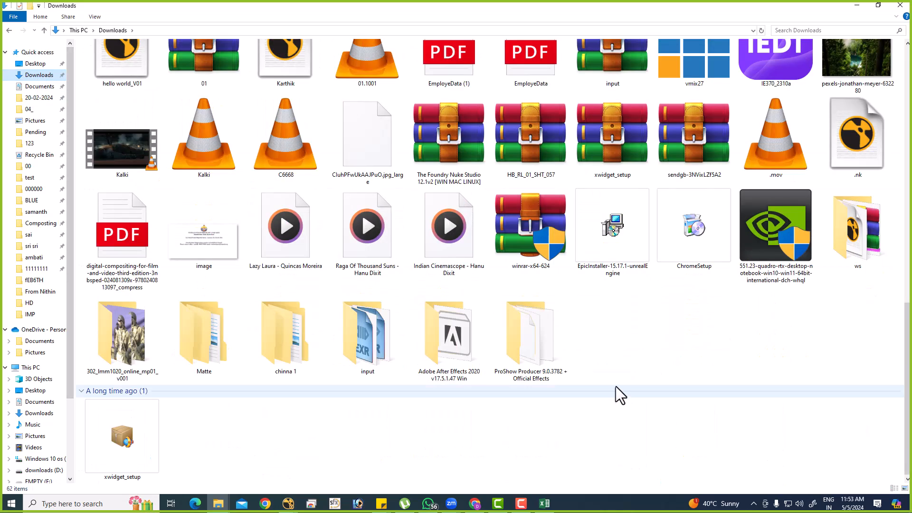
{"action": "double_click", "coordinate": [147, 325]}
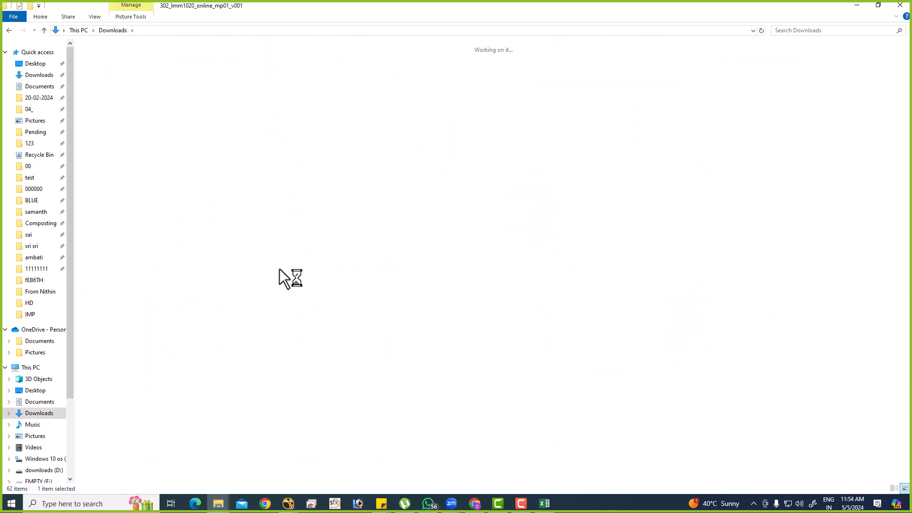
Copy the folder's path, switch to Nuke and paste it into the node graph, placing the sequence's Read node below Read4.
{"action": "left_click", "coordinate": [317, 173]}
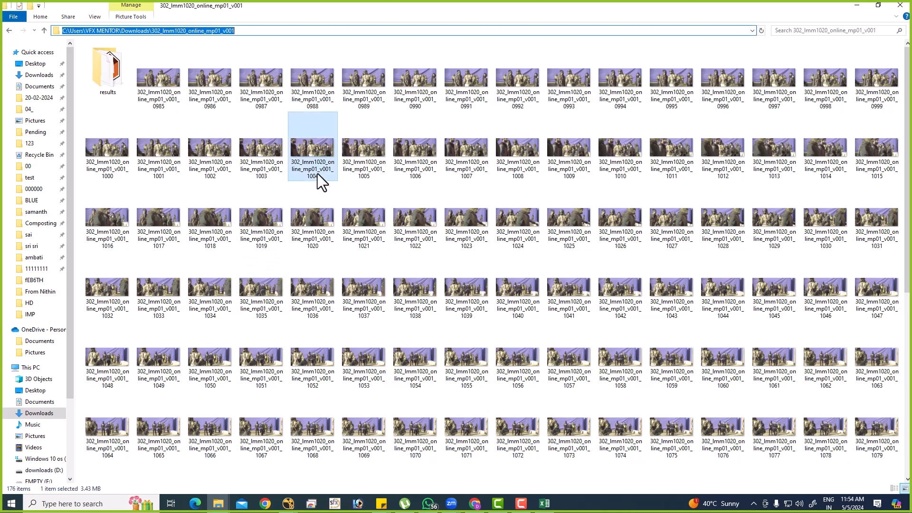
{"action": "left_click", "coordinate": [456, 142]}
{"action": "key", "text": "alt+d"}
{"action": "key", "text": "alt+Tab"}
{"action": "left_click", "coordinate": [597, 337]}
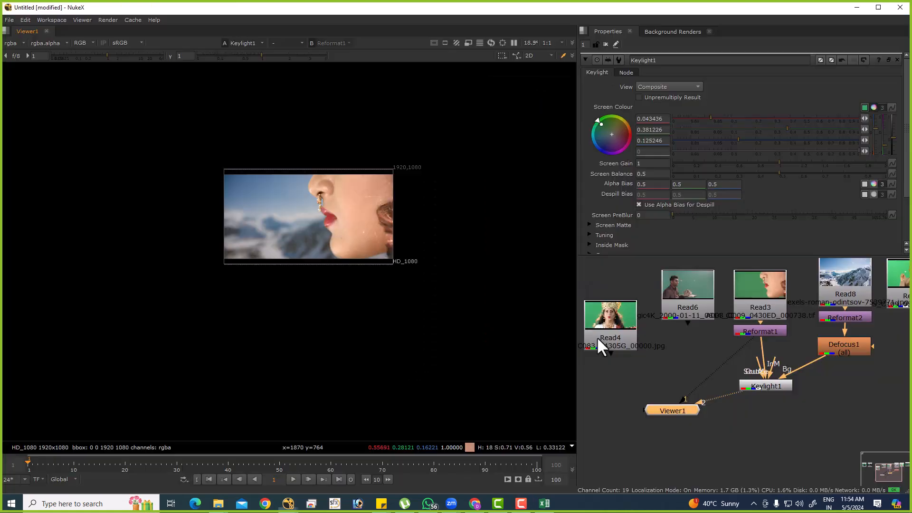
{"action": "key", "text": "ctrl+v"}
{"action": "left_click_drag", "start_coordinate": [680, 370], "coordinate": [712, 452]}
{"action": "left_click_drag", "start_coordinate": [673, 429], "coordinate": [581, 389]}
Show the Read9 sequence in full frame, set the timeline range to Input and go to the last frame.
{"action": "double_click", "coordinate": [583, 386]}
{"action": "key", "text": "1"}
{"action": "key", "text": "f"}
{"action": "left_click", "coordinate": [209, 479]}
{"action": "left_click", "coordinate": [60, 479]}
{"action": "left_click", "coordinate": [66, 456]}
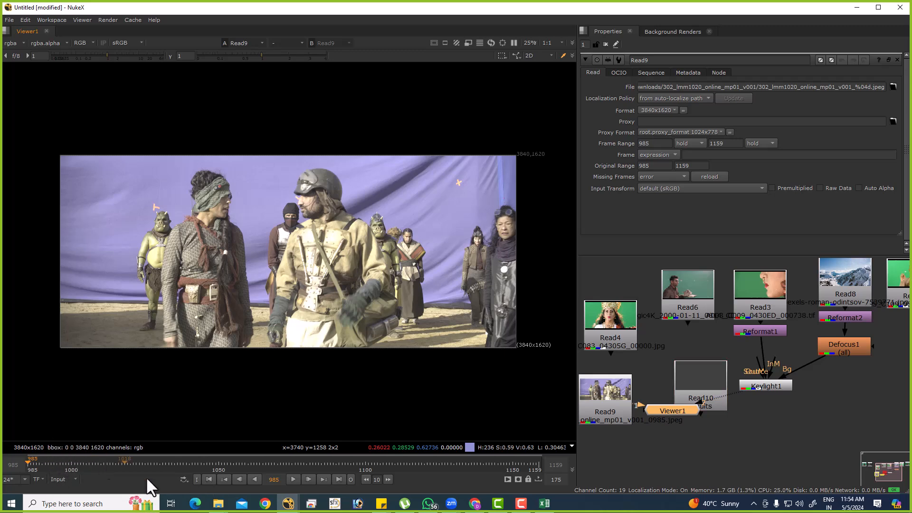
{"action": "left_click", "coordinate": [337, 478]}
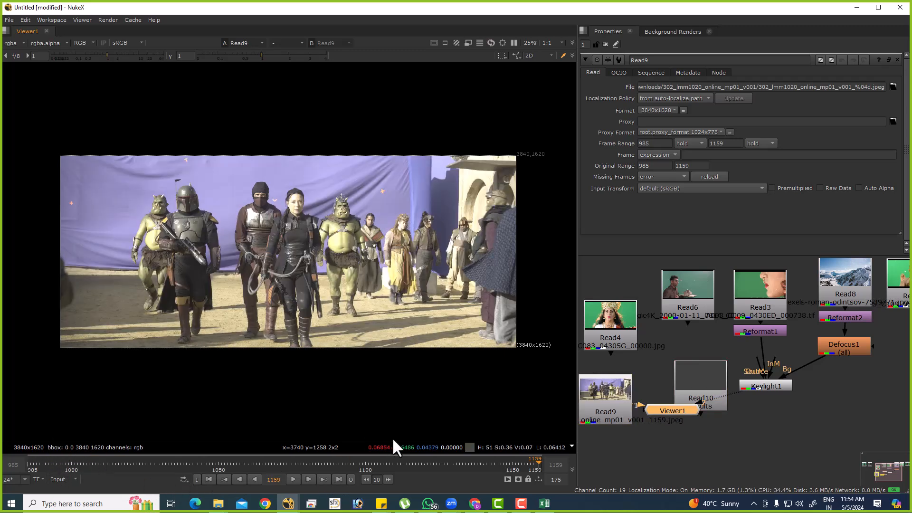
Swap Read9 in for Read3 as the source of Reformat1 and view Reformat1.
{"action": "left_click_drag", "start_coordinate": [616, 402], "coordinate": [766, 299], "text": "ctrl+shift"}
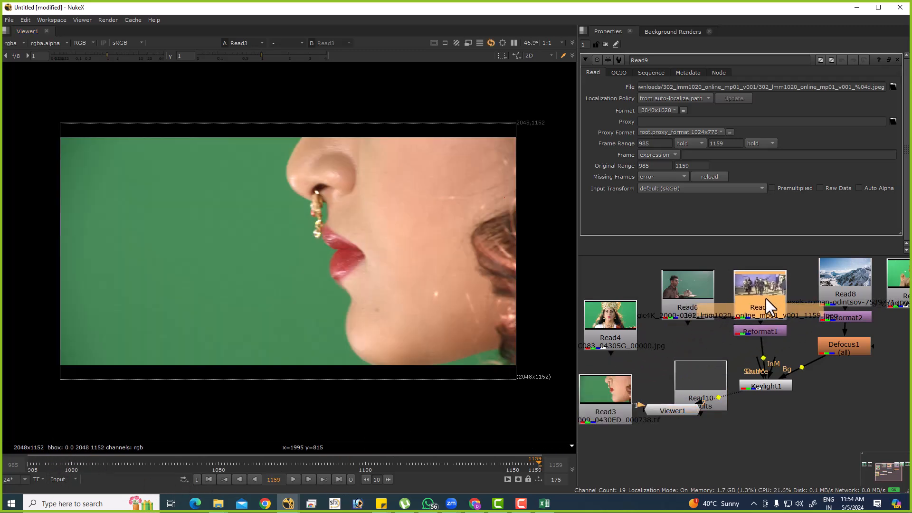
{"action": "left_click", "coordinate": [770, 334]}
{"action": "key", "text": "1"}
Sample the purple-blue backdrop as Keylight1's Screen Colour and view the resulting composite.
{"action": "left_click", "coordinate": [765, 386]}
{"action": "double_click", "coordinate": [765, 386]}
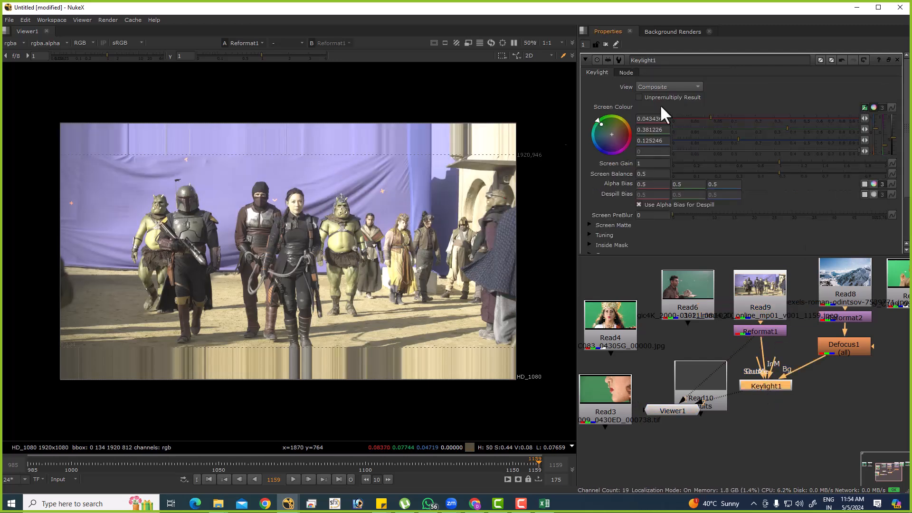
{"action": "left_click", "coordinate": [387, 167], "text": "ctrl"}
{"action": "left_click", "coordinate": [739, 404]}
{"action": "left_click", "coordinate": [765, 386]}
{"action": "key", "text": "1"}
{"action": "scroll", "coordinate": [418, 200], "scroll_direction": "up", "scroll_amount": 5}
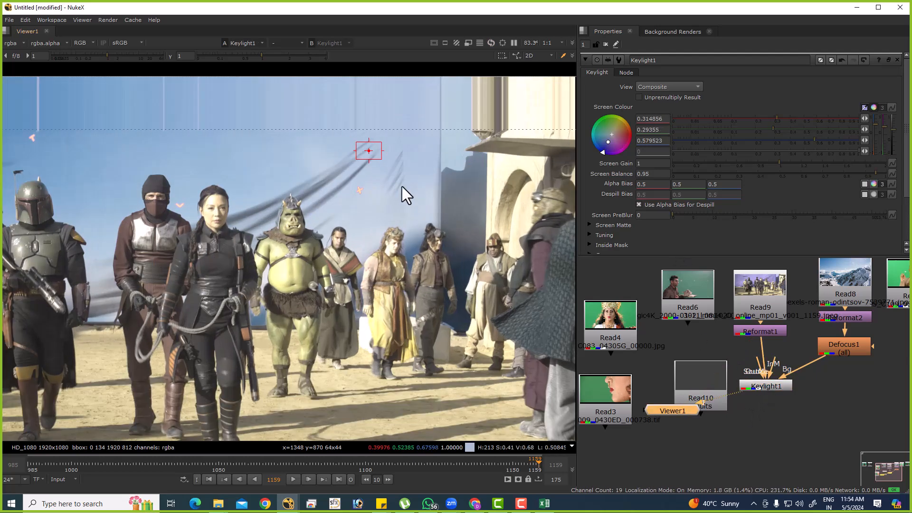
{"action": "scroll", "coordinate": [232, 171], "scroll_direction": "down", "scroll_amount": 3}
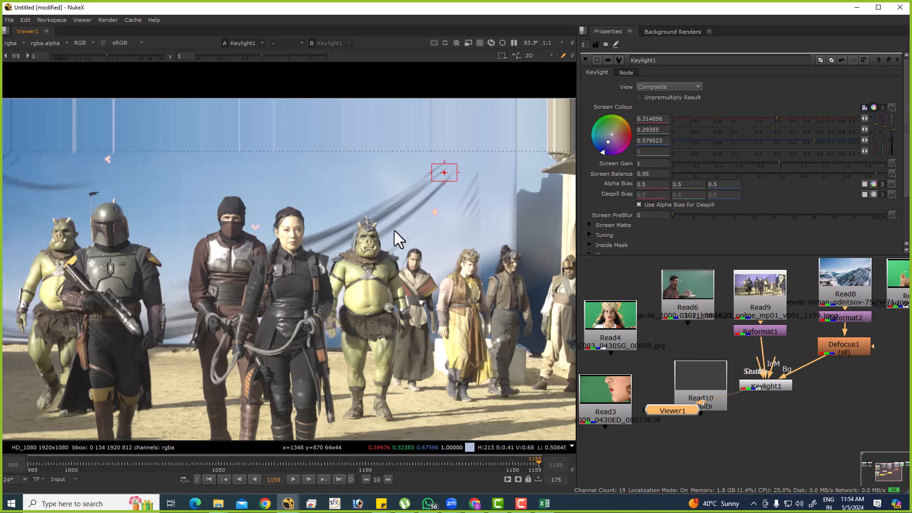
Compare the Defocus1 background alone with the Keylight1 composite.
{"action": "left_click", "coordinate": [854, 350]}
{"action": "key", "text": "1"}
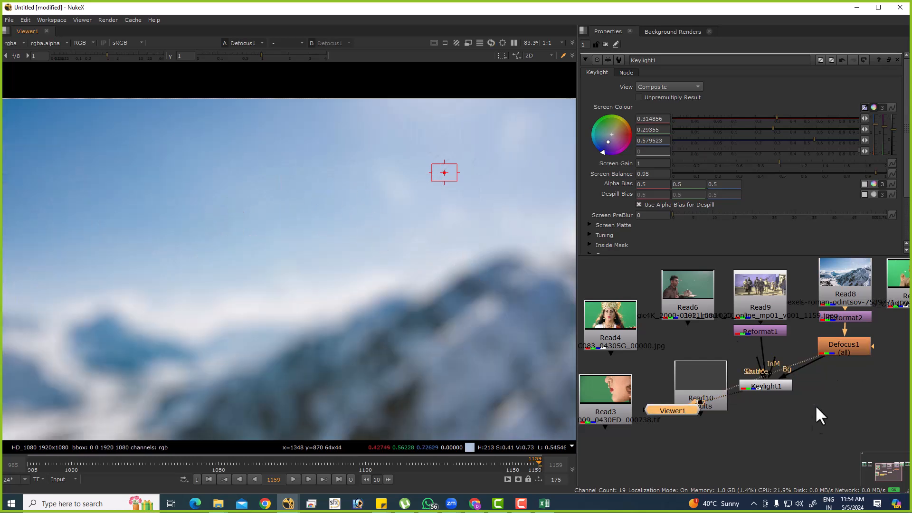
{"action": "left_click", "coordinate": [771, 386]}
{"action": "key", "text": "1"}
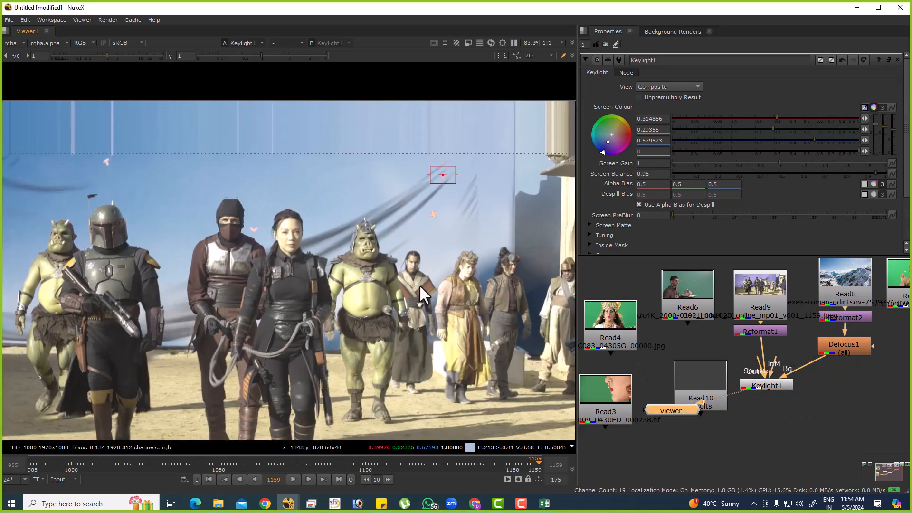
Add a Transform node from Reformat2 and translate it to about x 59, y 286 while viewing Keylight1.
{"action": "left_click_drag", "start_coordinate": [840, 313], "coordinate": [840, 288]}
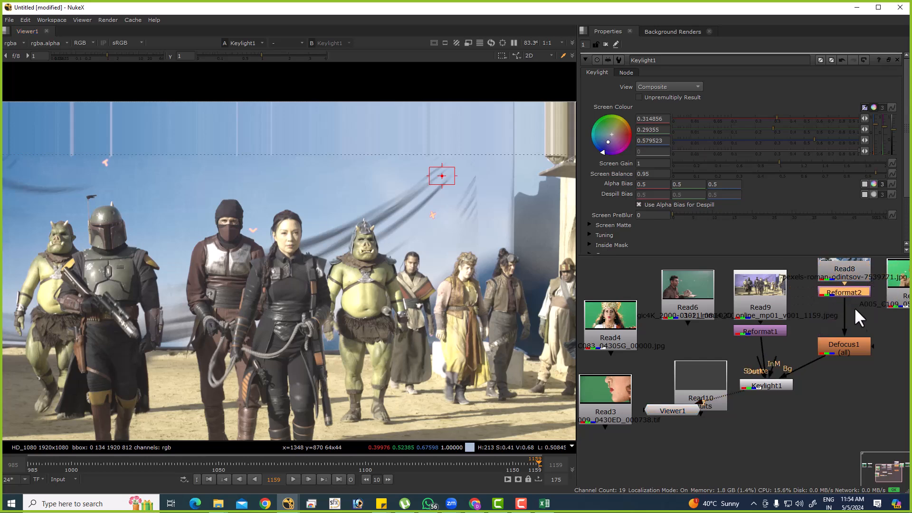
{"action": "key", "text": "t"}
{"action": "left_click_drag", "start_coordinate": [275, 320], "coordinate": [272, 236]}
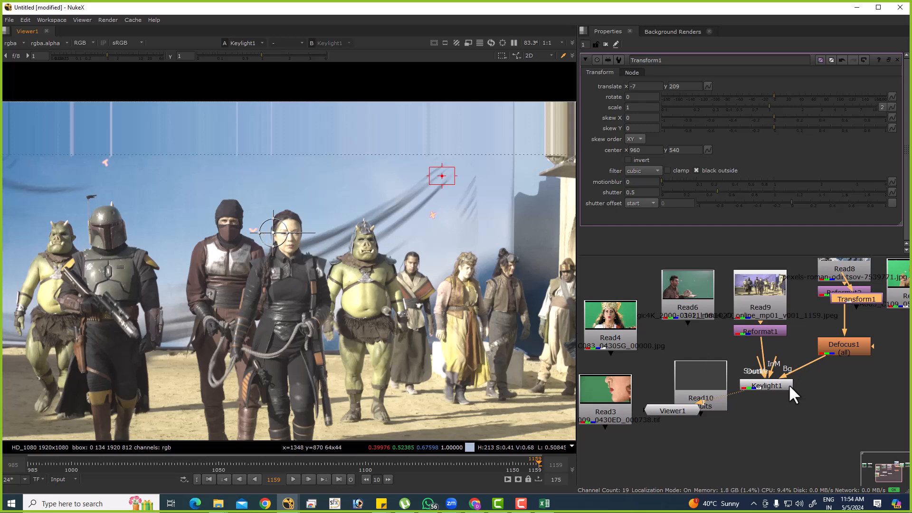
{"action": "left_click", "coordinate": [762, 386]}
{"action": "key", "text": "1"}
{"action": "left_click_drag", "start_coordinate": [273, 233], "coordinate": [301, 202]}
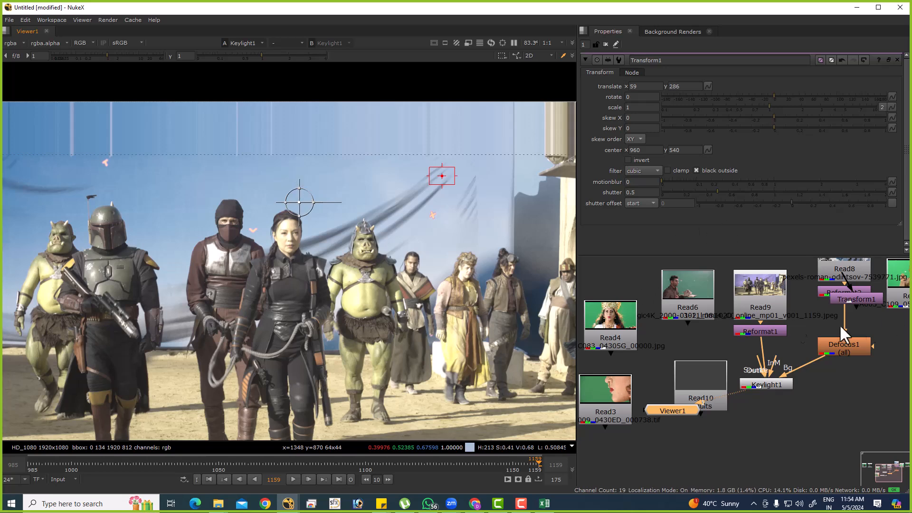
Insert Transform1 between Reformat2 and Defocus1, and enable black outside on Reformat2.
{"action": "left_click_drag", "start_coordinate": [860, 294], "coordinate": [848, 316]}
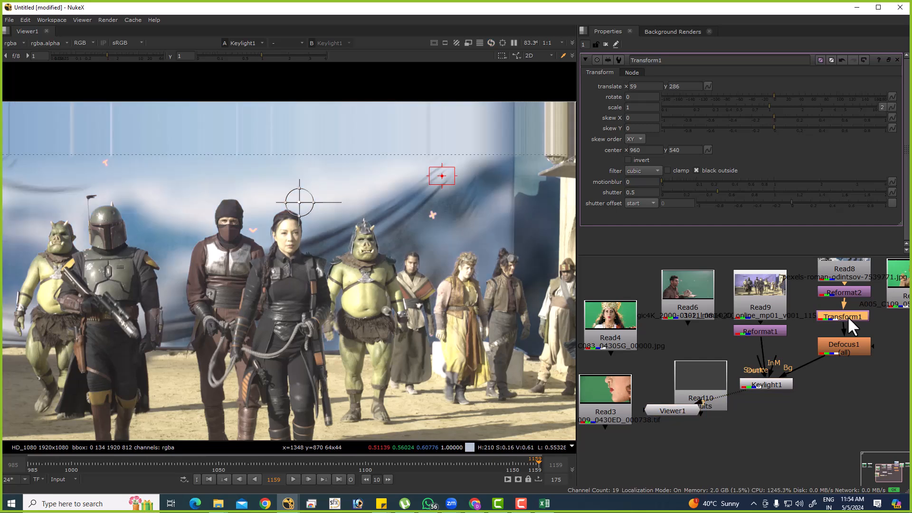
{"action": "left_click", "coordinate": [842, 291]}
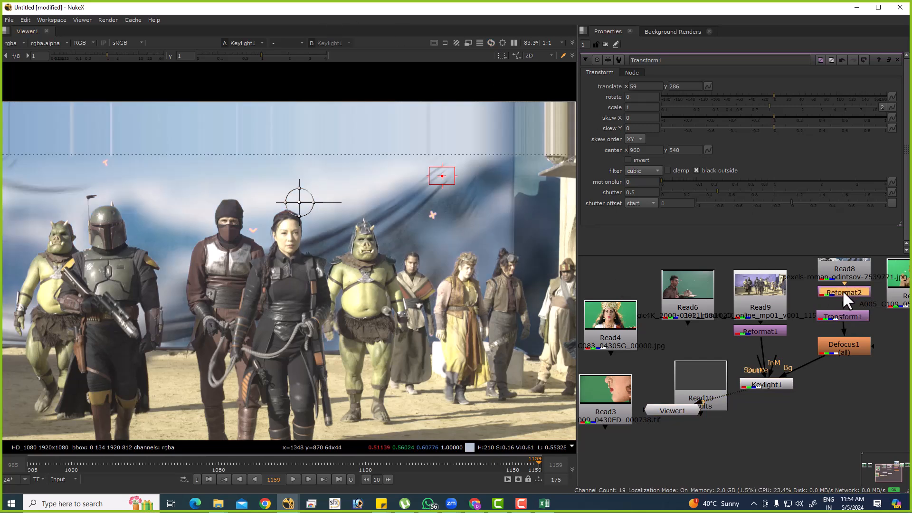
{"action": "left_click", "coordinate": [711, 132]}
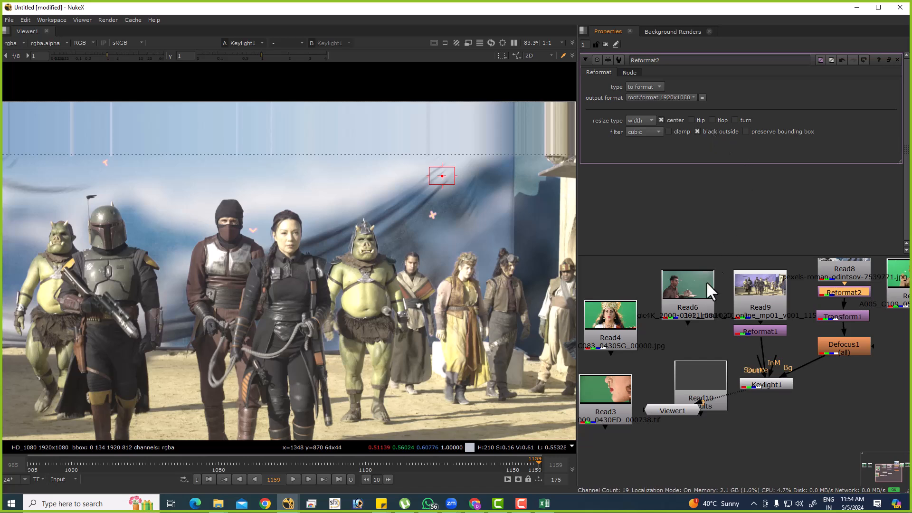
View the Read4 plate in full frame, close all node properties and sample an area of its green backdrop.
{"action": "left_click", "coordinate": [606, 320]}
{"action": "key", "text": "1"}
{"action": "middle_click_drag", "start_coordinate": [424, 306], "coordinate": [423, 310]}
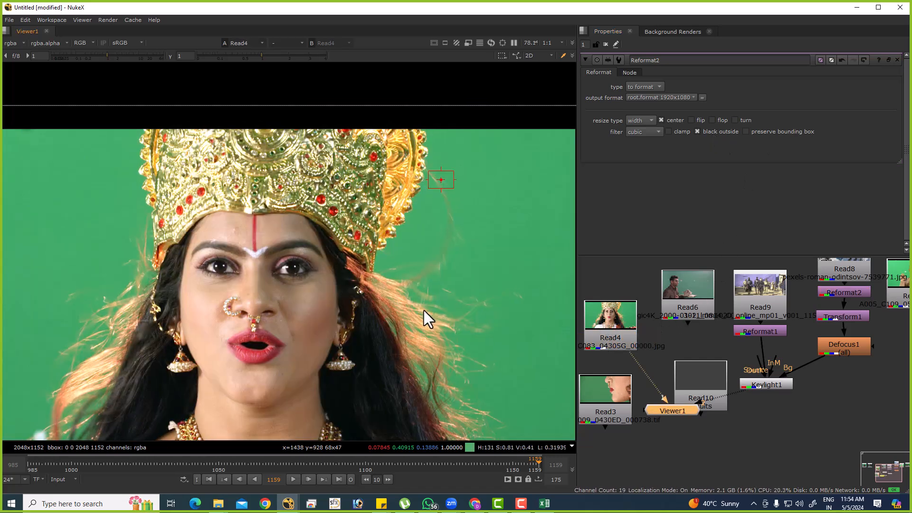
{"action": "key", "text": "f"}
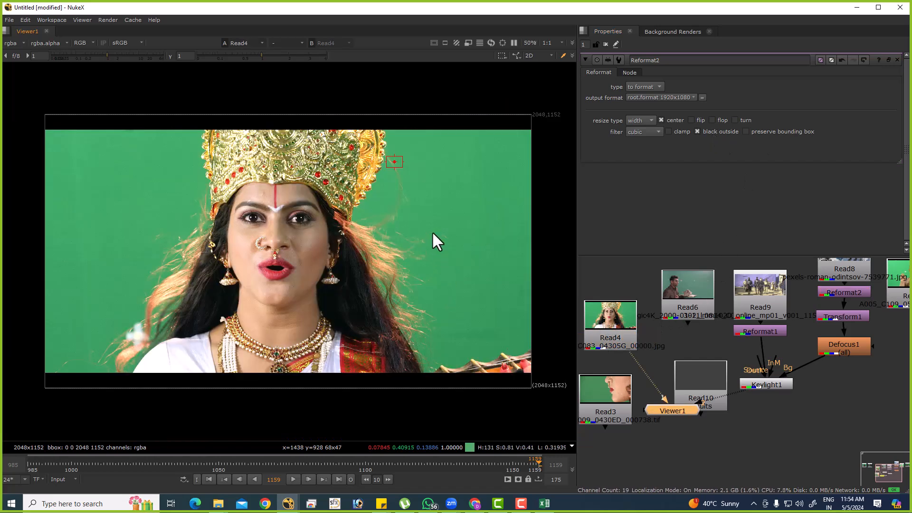
{"action": "left_click", "coordinate": [606, 44]}
{"action": "left_click_drag", "start_coordinate": [419, 170], "coordinate": [492, 228], "text": "ctrl+shift"}
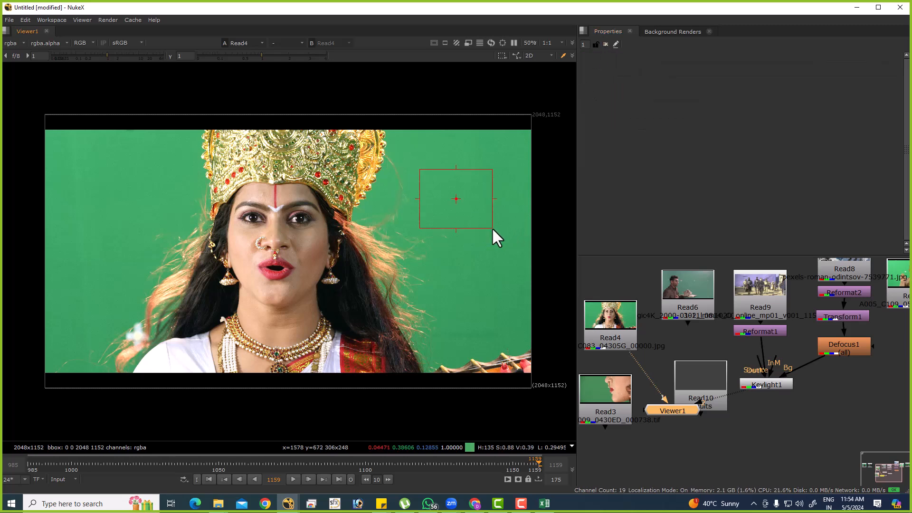
View the Keylight1 composite and check the properties of Transform1 and Reformat2.
{"action": "left_click", "coordinate": [757, 385]}
{"action": "key", "text": "1"}
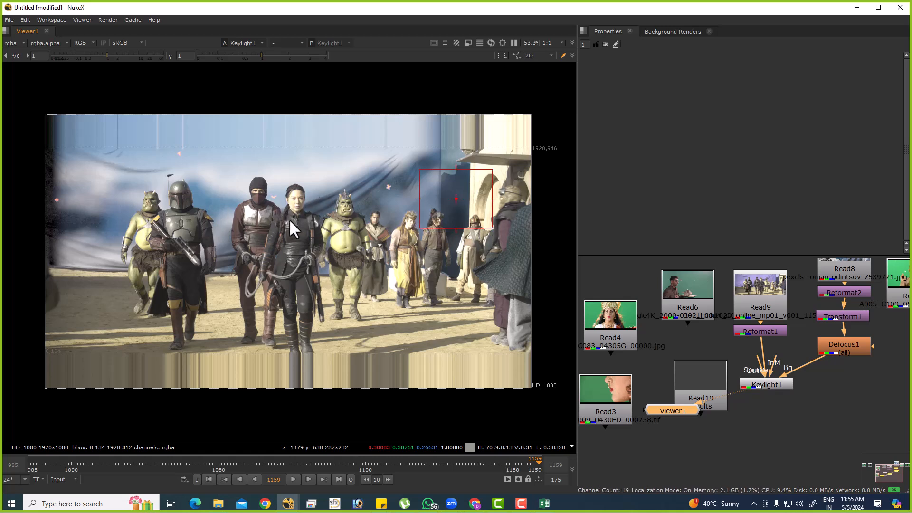
{"action": "left_click_drag", "start_coordinate": [281, 208], "coordinate": [316, 266], "text": "ctrl+shift"}
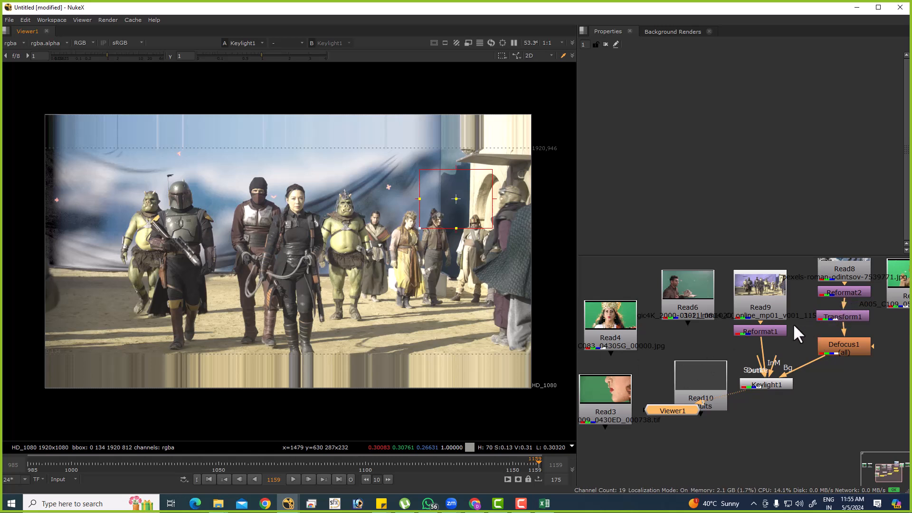
{"action": "double_click", "coordinate": [827, 313]}
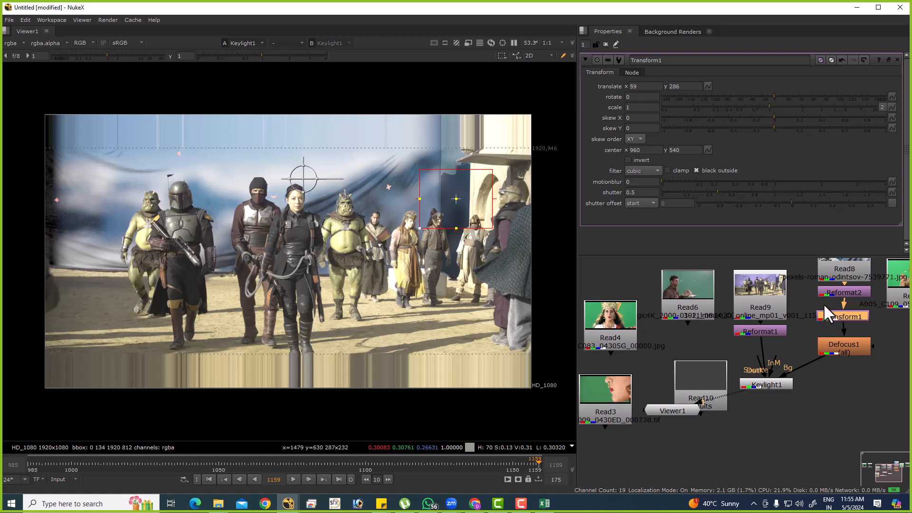
{"action": "double_click", "coordinate": [839, 293]}
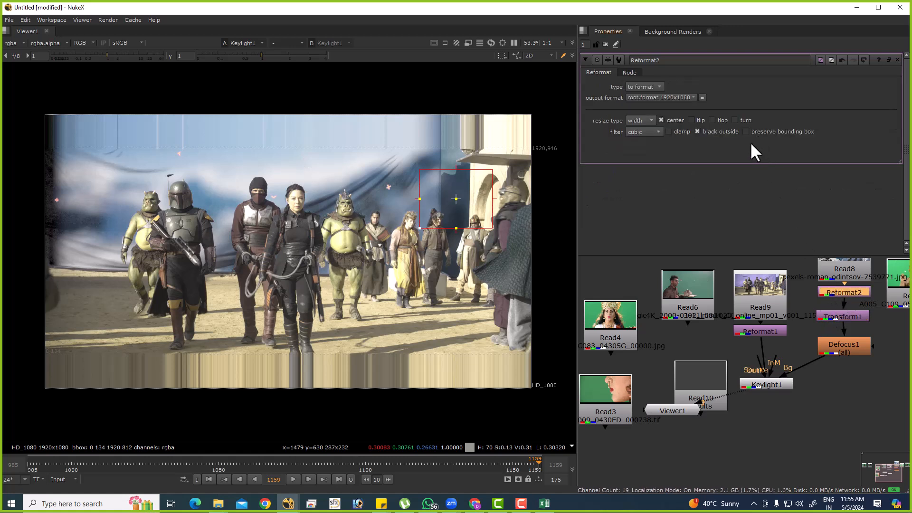
{"action": "left_click_drag", "start_coordinate": [264, 145], "coordinate": [359, 252]}
View the Read4, Read3 and Read6 green-screen plates one after another.
{"action": "left_click", "coordinate": [610, 333]}
{"action": "key", "text": "1"}
{"action": "left_click", "coordinate": [610, 390]}
{"action": "key", "text": "1"}
{"action": "left_click", "coordinate": [682, 310]}
{"action": "key", "text": "1"}
View the Read5 and Read7 green-screen plates, ending on Read5.
{"action": "middle_click_drag", "start_coordinate": [754, 362], "coordinate": [638, 394]}
{"action": "left_click", "coordinate": [791, 308]}
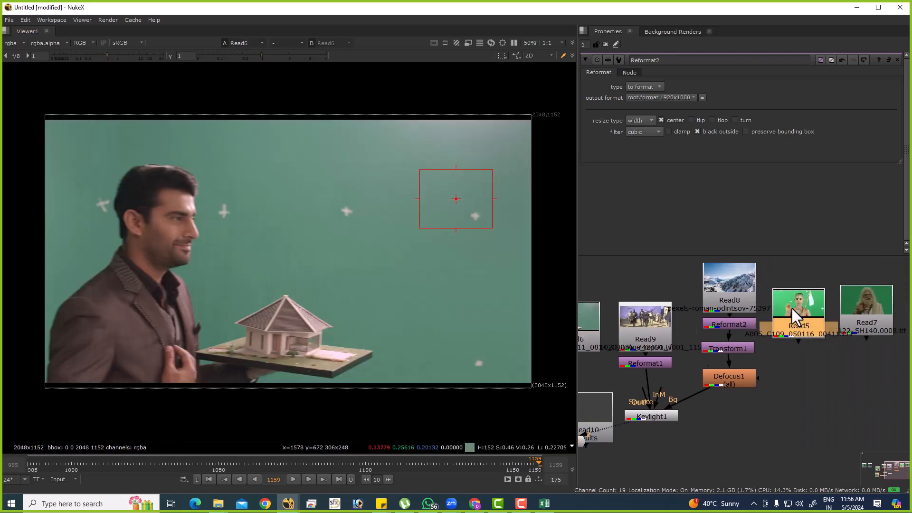
{"action": "key", "text": "1"}
{"action": "left_click", "coordinate": [845, 303]}
{"action": "key", "text": "1"}
{"action": "left_click", "coordinate": [798, 304]}
{"action": "key", "text": "1"}
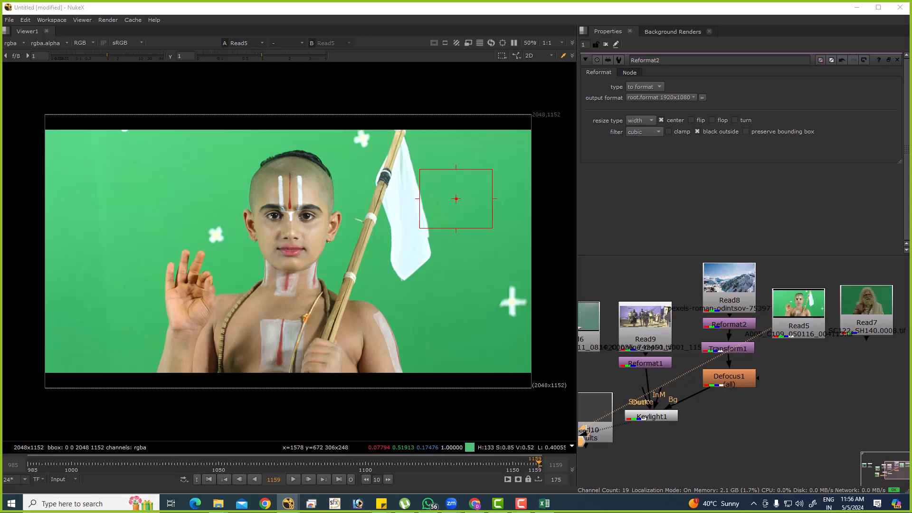
{"action": "middle_click_drag", "start_coordinate": [350, 223], "coordinate": [455, 220]}
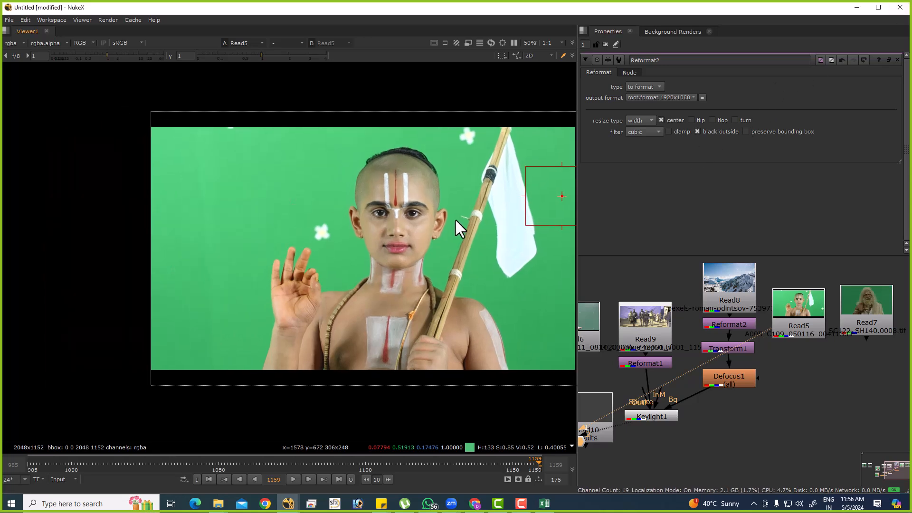
View Reformat1 in full frame and enable its black outside option.
{"action": "left_click", "coordinate": [665, 362]}
{"action": "key", "text": "1"}
{"action": "key", "text": "f"}
{"action": "double_click", "coordinate": [634, 364]}
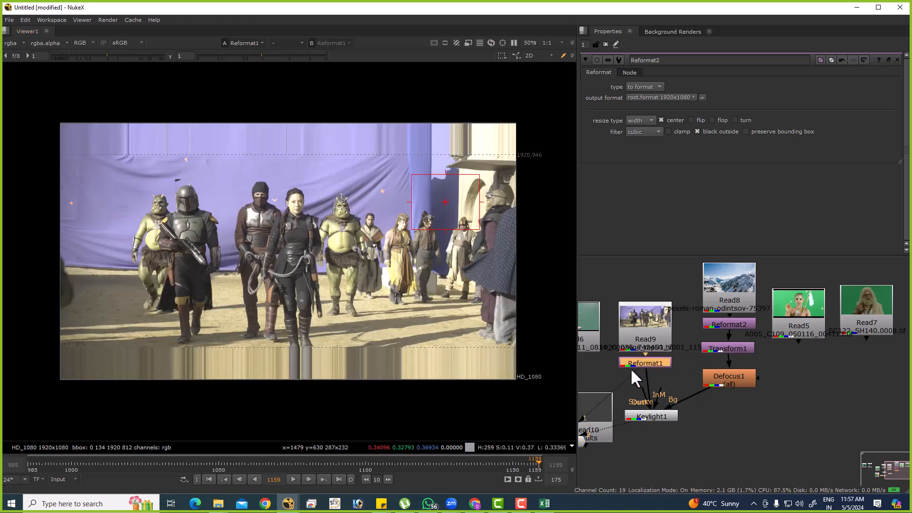
{"action": "left_click", "coordinate": [707, 135]}
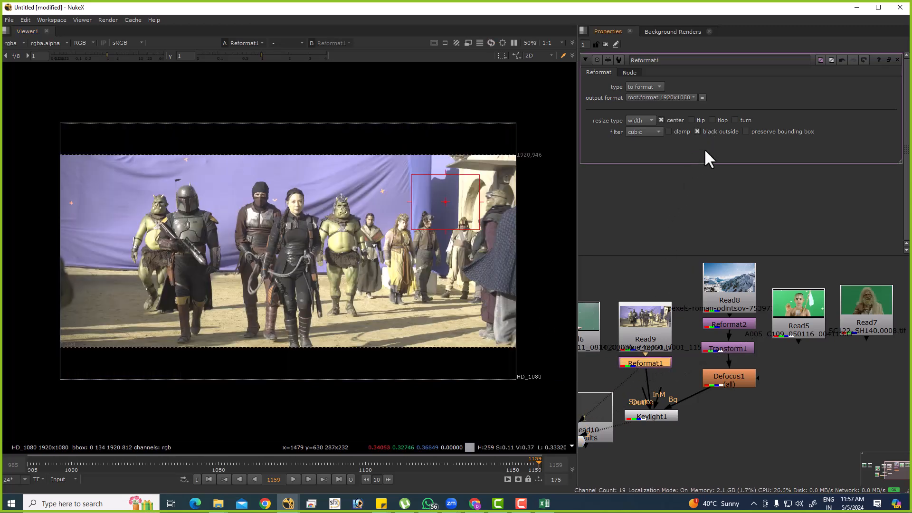
Examine the edges of the characters in the Keylight1 composite up close, ending on the full frame.
{"action": "scroll", "coordinate": [661, 366], "scroll_direction": "down", "scroll_amount": 2}
{"action": "left_click", "coordinate": [634, 362]}
{"action": "key", "text": "1"}
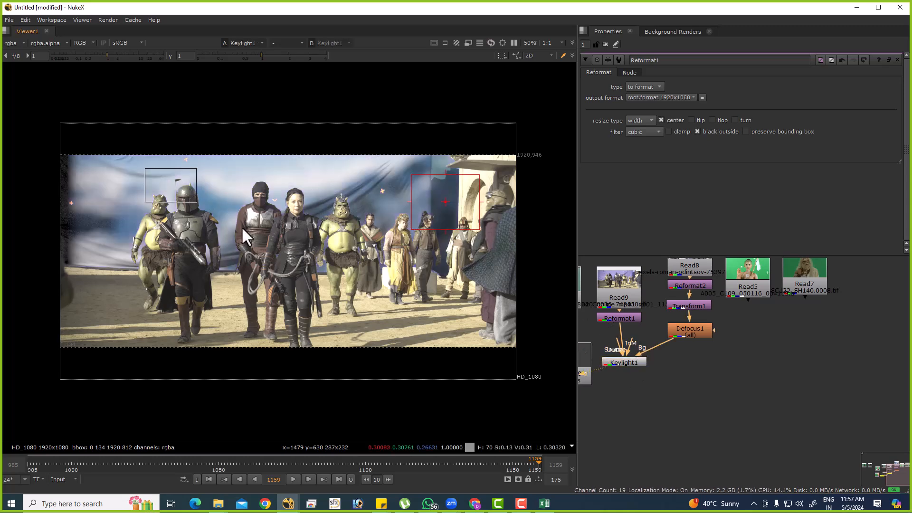
{"action": "scroll", "coordinate": [238, 285], "scroll_direction": "up", "scroll_amount": 5}
{"action": "middle_click_drag", "start_coordinate": [423, 270], "coordinate": [288, 384]}
{"action": "left_click_drag", "start_coordinate": [354, 127], "coordinate": [472, 307]}
{"action": "key", "text": "f"}
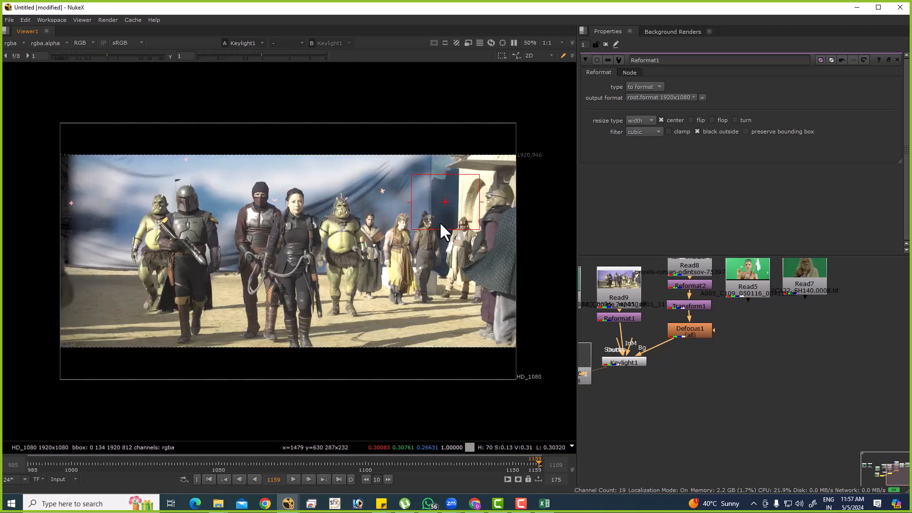
View the Read1, Read2 and Read4 green-screen plates in turn.
{"action": "scroll", "coordinate": [881, 376], "scroll_direction": "down", "scroll_amount": 3}
{"action": "middle_click_drag", "start_coordinate": [752, 376], "coordinate": [852, 351]}
{"action": "left_click", "coordinate": [665, 285]}
{"action": "key", "text": "1"}
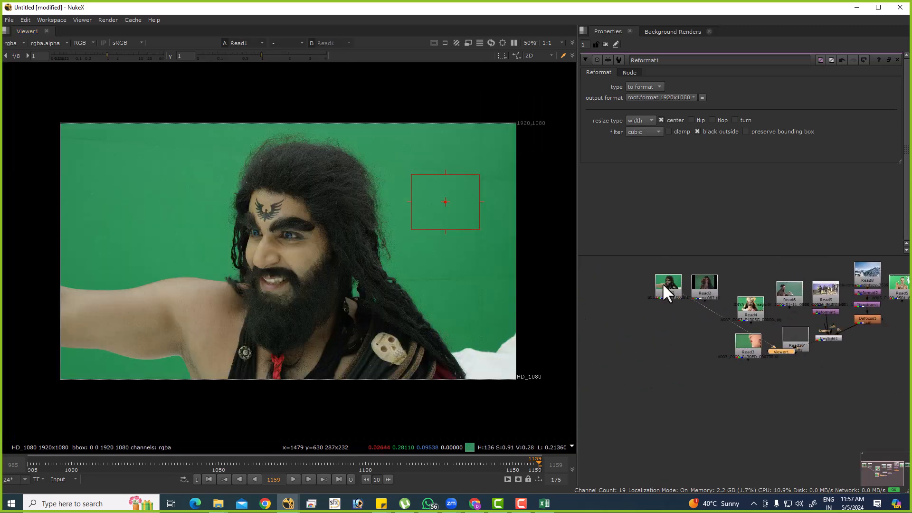
{"action": "left_click", "coordinate": [705, 282]}
{"action": "key", "text": "1"}
{"action": "left_click", "coordinate": [750, 306]}
{"action": "key", "text": "1"}
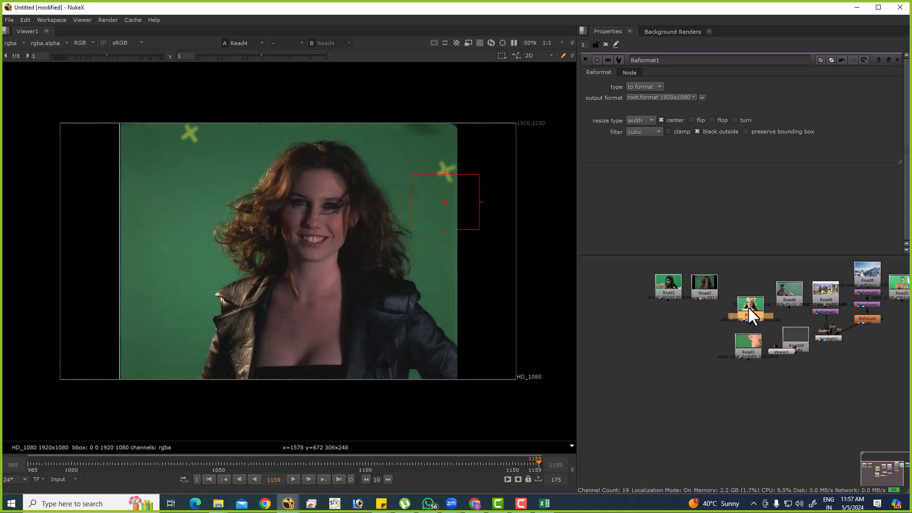
Move the Read2 plate above Reformat1, connect it as that node's input and view the reformatted plate.
{"action": "scroll", "coordinate": [855, 347], "scroll_direction": "up", "scroll_amount": 2}
{"action": "middle_click_drag", "start_coordinate": [855, 346], "coordinate": [830, 361]}
{"action": "left_click", "coordinate": [808, 347]}
{"action": "key", "text": "1"}
{"action": "middle_click_drag", "start_coordinate": [659, 327], "coordinate": [675, 363]}
{"action": "scroll", "coordinate": [672, 358], "scroll_direction": "down", "scroll_amount": 2}
{"action": "scroll", "coordinate": [669, 348], "scroll_direction": "up", "scroll_amount": 2}
{"action": "left_click_drag", "start_coordinate": [648, 323], "coordinate": [858, 354], "text": "ctrl+shift"}
{"action": "key", "text": "1"}
{"action": "double_click", "coordinate": [850, 344]}
{"action": "left_click", "coordinate": [845, 371]}
{"action": "key", "text": "1"}
{"action": "left_click", "coordinate": [847, 353]}
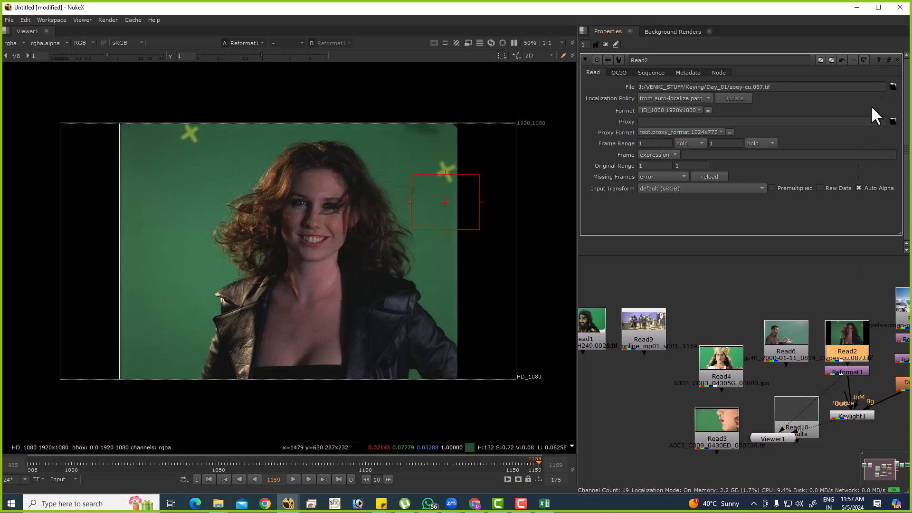
Reset Keylight1's screen colour, resample it from the green area beside the woman's windblown hair, and view the composite.
{"action": "double_click", "coordinate": [840, 416]}
{"action": "left_click", "coordinate": [864, 107]}
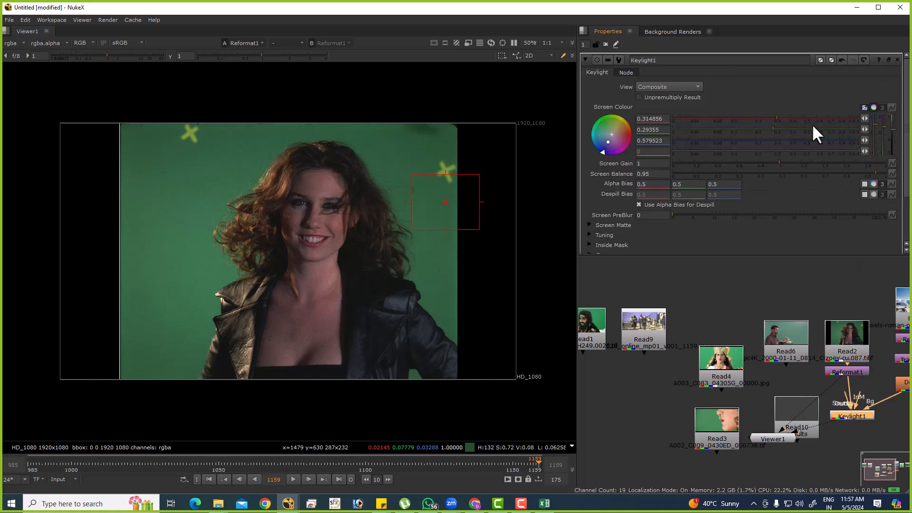
{"action": "left_click_drag", "start_coordinate": [181, 185], "coordinate": [214, 217], "text": "ctrl+shift"}
{"action": "middle_click_drag", "start_coordinate": [833, 438], "coordinate": [786, 417]}
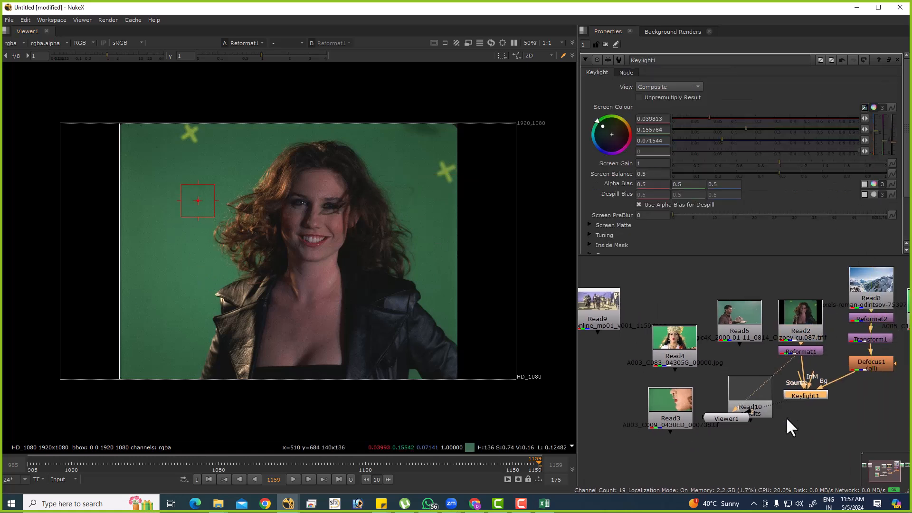
{"action": "left_click", "coordinate": [797, 395], "text": "ctrl+shift"}
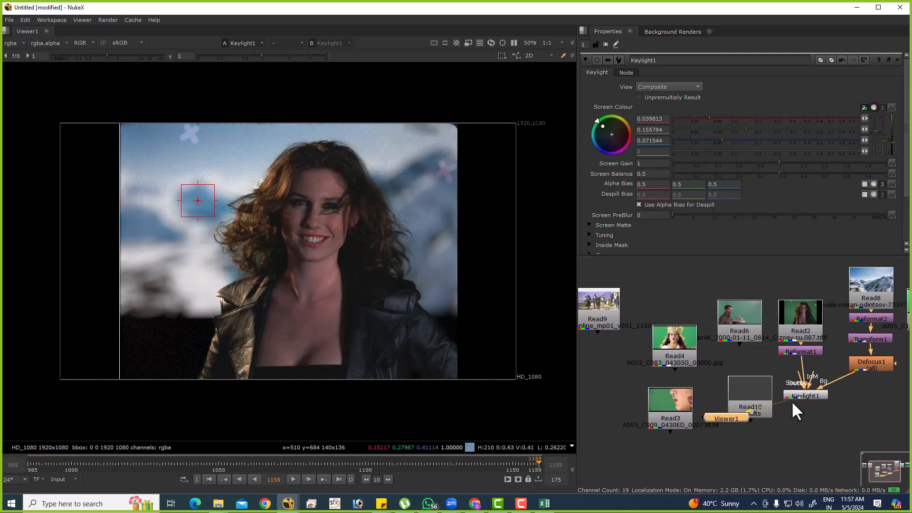
Compare the grain around the hair edge in the Keylight1 composite and the Reformat1 plate up close.
{"action": "scroll", "coordinate": [257, 183], "scroll_direction": "up", "scroll_amount": 6}
{"action": "left_click_drag", "start_coordinate": [235, 149], "coordinate": [324, 214]}
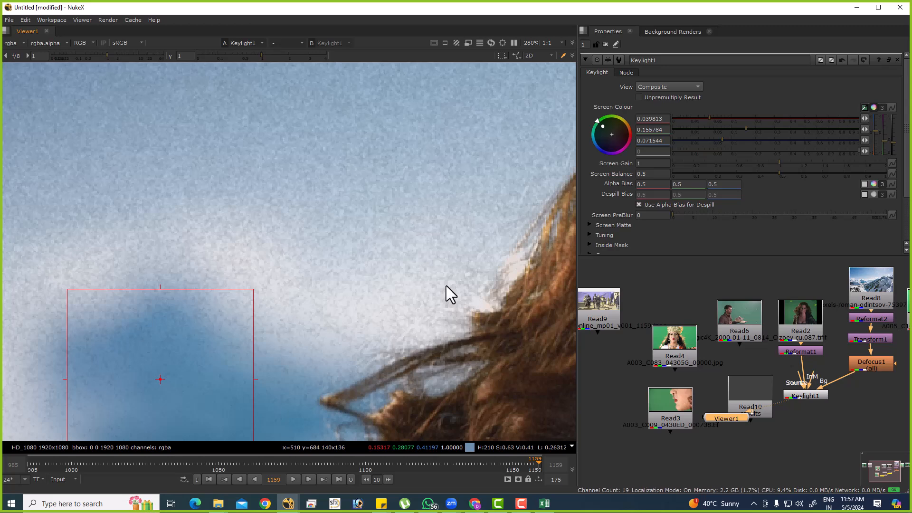
{"action": "left_click", "coordinate": [813, 352]}
{"action": "key", "text": "1"}
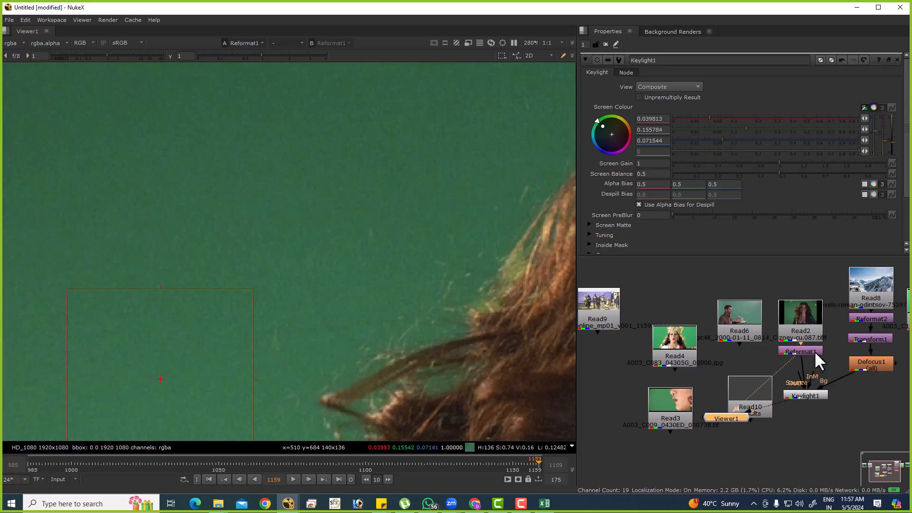
{"action": "scroll", "coordinate": [285, 240], "scroll_direction": "down", "scroll_amount": 5}
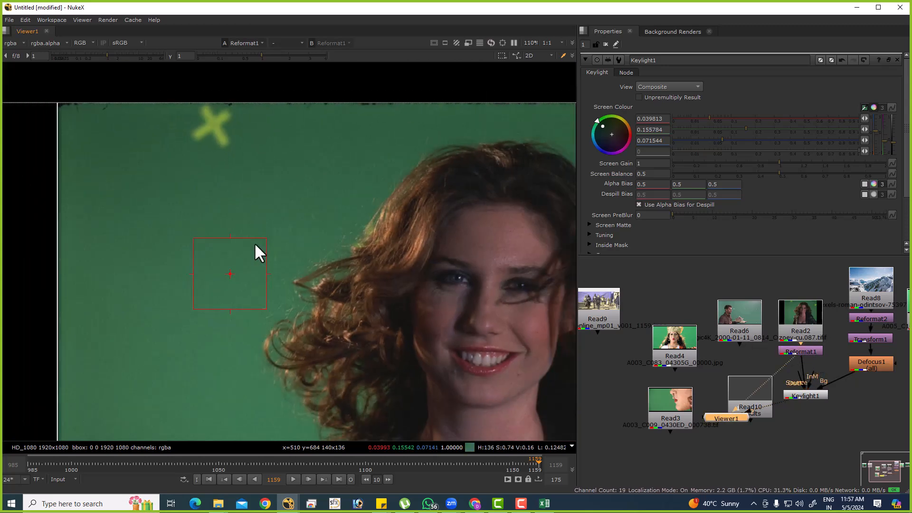
Play the sequence from the first frame while viewing the Reformat1 plate, then stop at frame 1127.
{"action": "left_click", "coordinate": [209, 479]}
{"action": "left_click", "coordinate": [284, 480]}
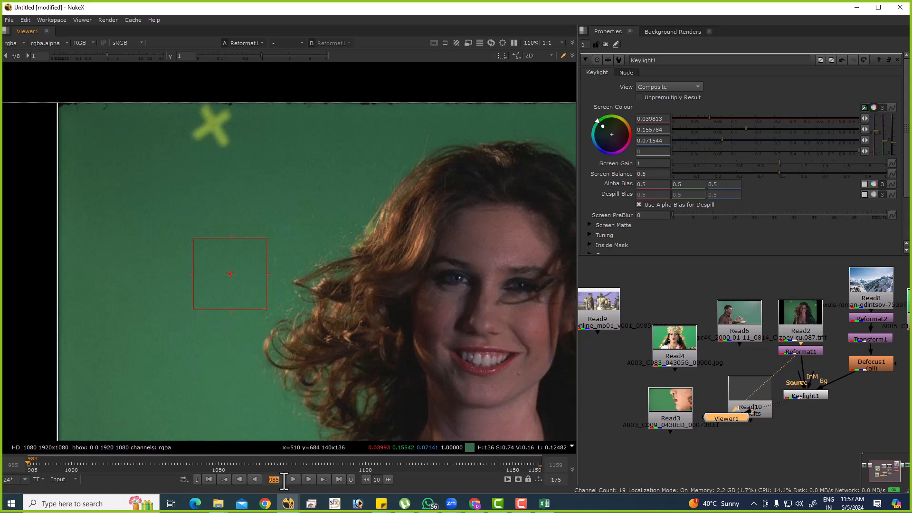
{"action": "left_click", "coordinate": [293, 478]}
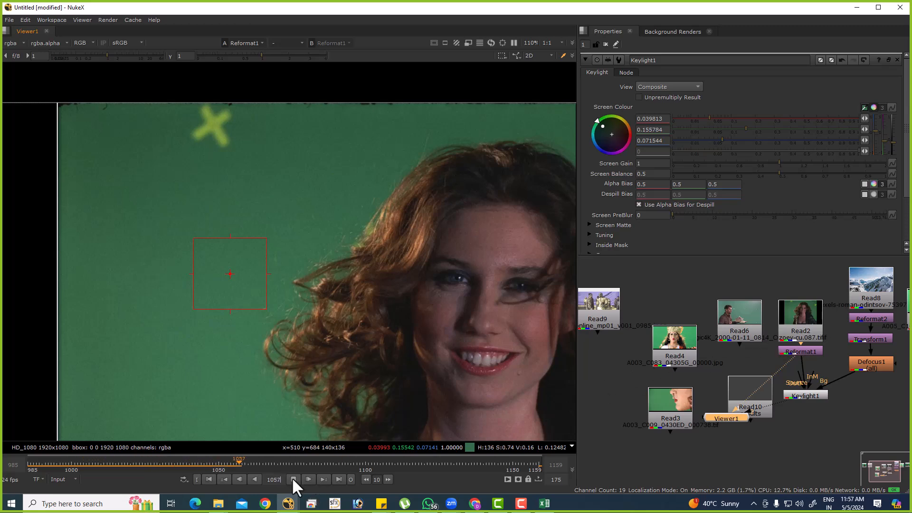
{"action": "scroll", "coordinate": [266, 199], "scroll_direction": "up", "scroll_amount": 8}
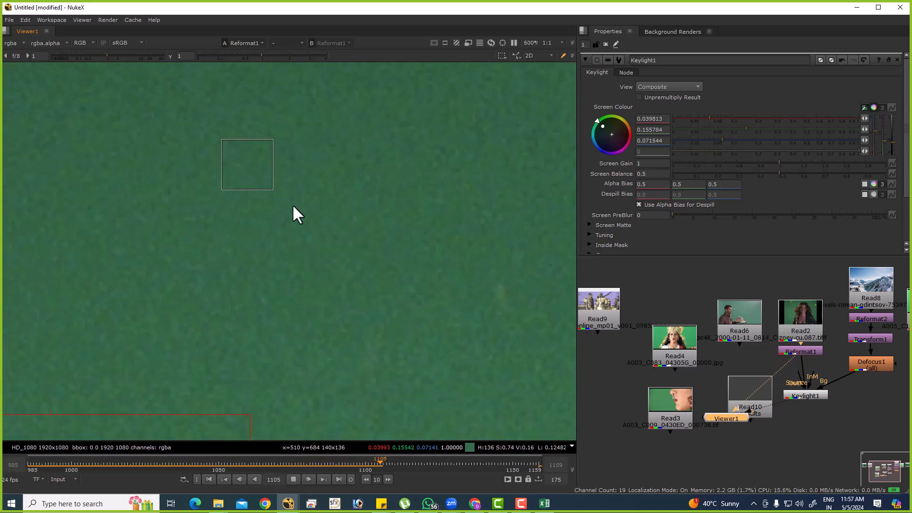
{"action": "left_click", "coordinate": [293, 479]}
Make room around Read2 and Reformat1, view Keylight1, and insert a Denoise node between Reformat1 and Keylight1.
{"action": "middle_click_drag", "start_coordinate": [786, 337], "coordinate": [741, 357]}
{"action": "left_click_drag", "start_coordinate": [760, 369], "coordinate": [749, 333], "text": "ctrl"}
{"action": "left_click", "coordinate": [759, 421]}
{"action": "key", "text": "1"}
{"action": "key", "text": "Tab"}
{"action": "type", "text": "denoi"}
{"action": "key", "text": "Down"}
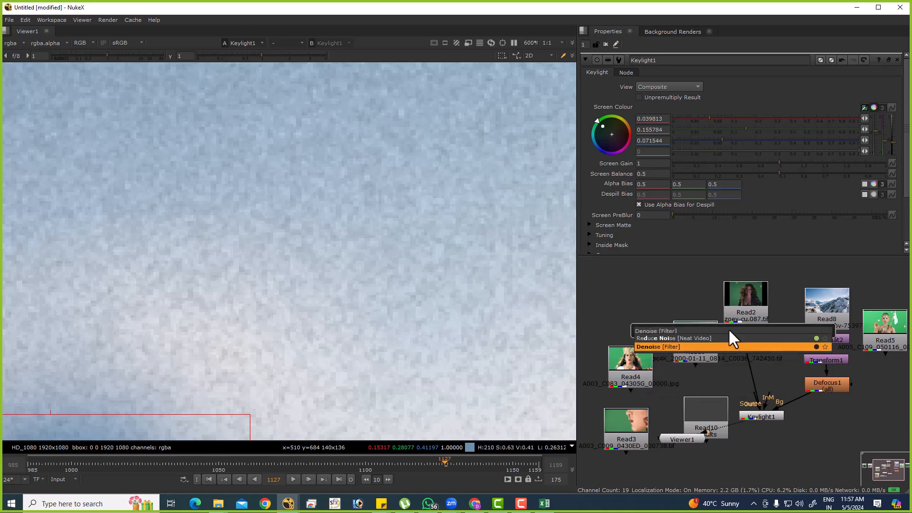
{"action": "key", "text": "Return"}
Place Denoise1's analysis region on the plain screen area beside the hair, and toggle the node to compare the composite.
{"action": "key", "text": "f"}
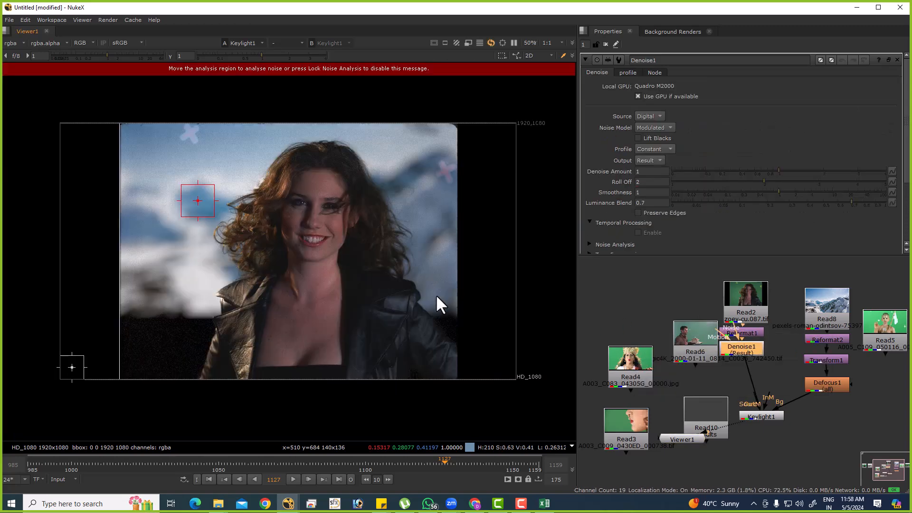
{"action": "left_click_drag", "start_coordinate": [72, 367], "coordinate": [170, 178]}
{"action": "scroll", "coordinate": [266, 157], "scroll_direction": "up", "scroll_amount": 8}
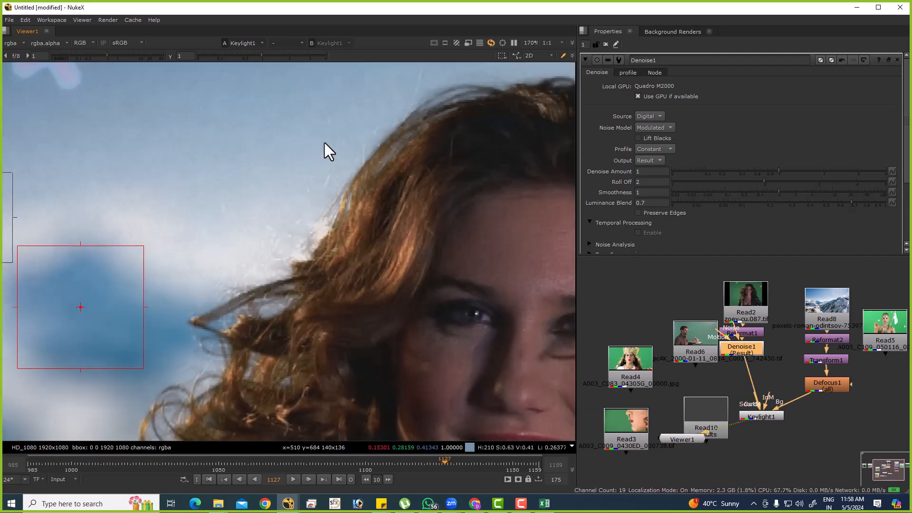
{"action": "key", "text": "d"}
{"action": "key", "text": "d"}
{"action": "key", "text": "d"}
{"action": "key", "text": "d"}
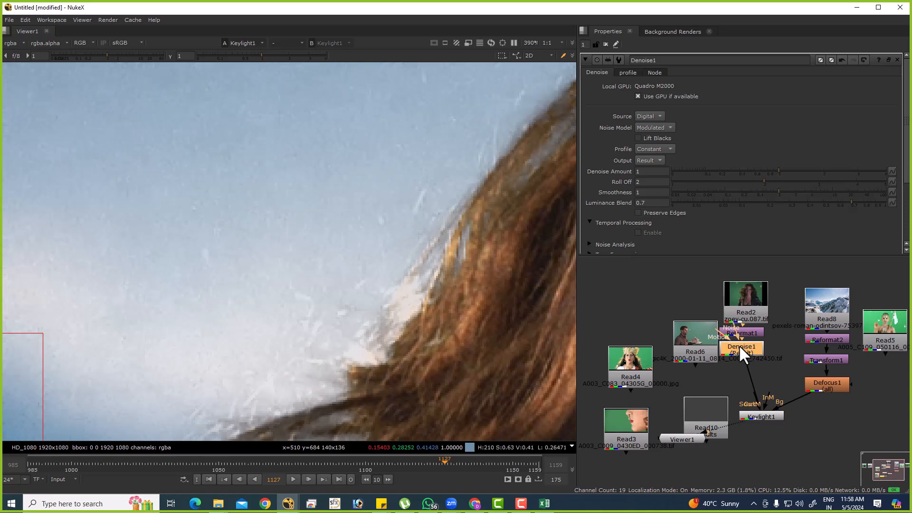
Insert a copy of Denoise1 directly after it, and check the woman's full composite.
{"action": "key", "text": "ctrl+c"}
{"action": "key", "text": "ctrl+v"}
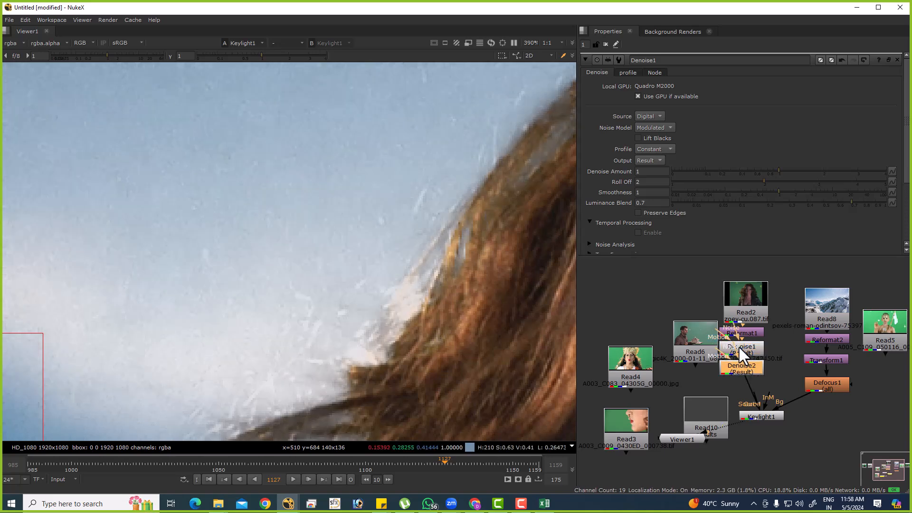
{"action": "scroll", "coordinate": [267, 206], "scroll_direction": "down", "scroll_amount": 7}
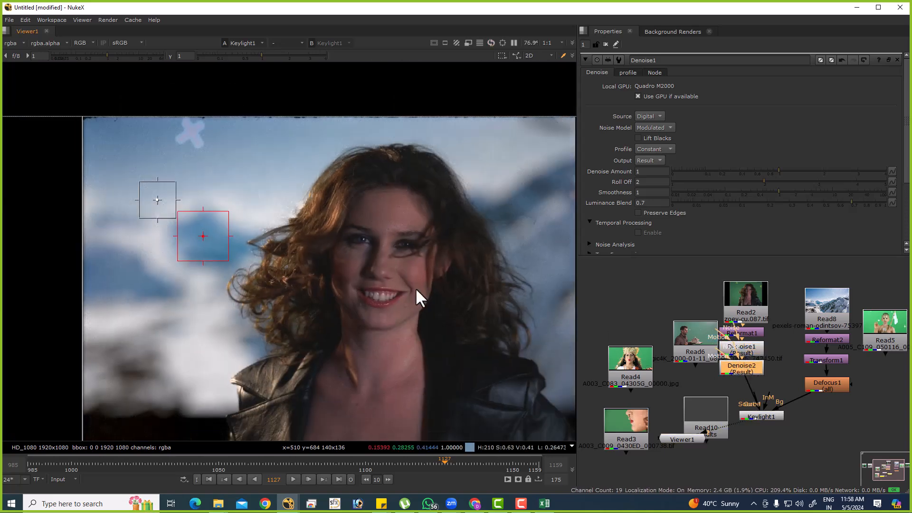
{"action": "middle_click_drag", "start_coordinate": [389, 278], "coordinate": [338, 230]}
View the Denoise2 plate, resample Keylight1's screen colour from the green beside her hair on the opposite side, and view Keylight1.
{"action": "double_click", "coordinate": [752, 412]}
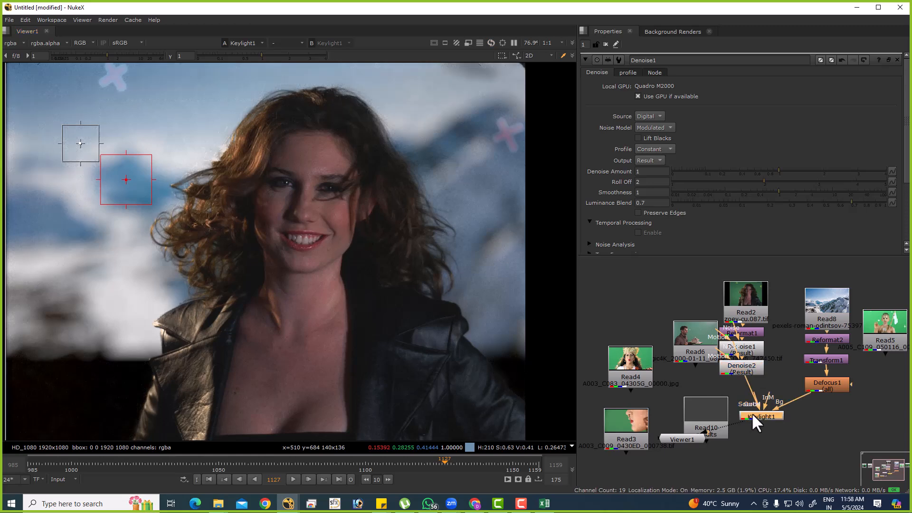
{"action": "left_click", "coordinate": [731, 355]}
{"action": "double_click", "coordinate": [734, 364]}
{"action": "key", "text": "1"}
{"action": "left_click", "coordinate": [751, 412]}
{"action": "double_click", "coordinate": [752, 411]}
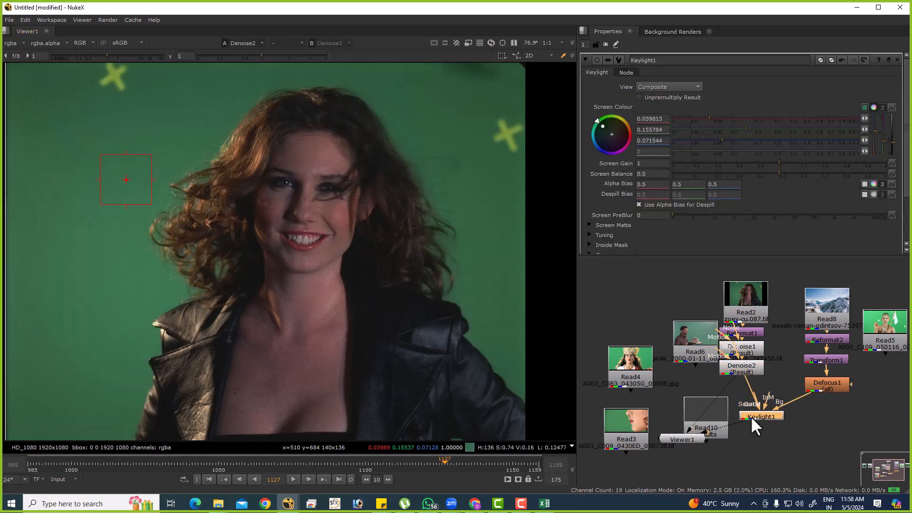
{"action": "left_click_drag", "start_coordinate": [467, 187], "coordinate": [525, 260], "text": "ctrl+shift"}
{"action": "key", "text": "1"}
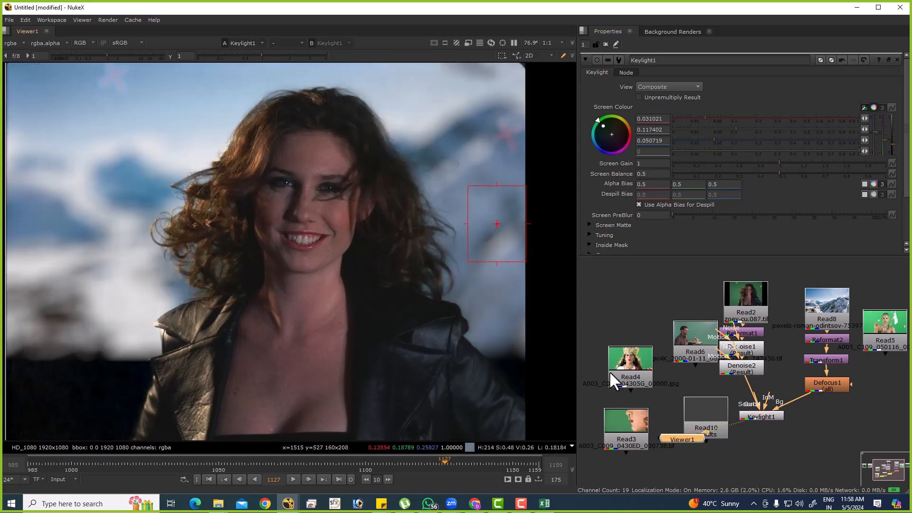
Assign Denoise2 to viewer input 2 and compare it repeatedly with the Keylight1 composite around the hair edges.
{"action": "left_click", "coordinate": [749, 365]}
{"action": "key", "text": "2"}
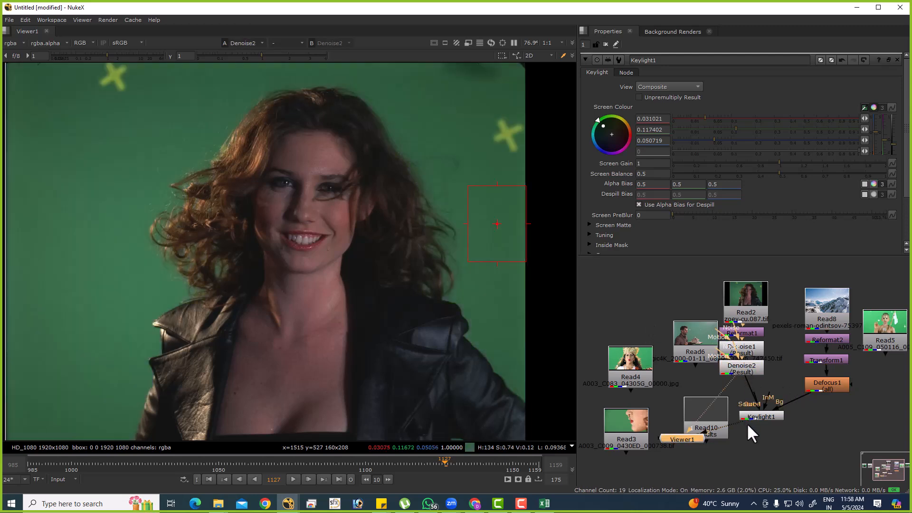
{"action": "key", "text": "1"}
{"action": "scroll", "coordinate": [463, 221], "scroll_direction": "up", "scroll_amount": 10}
{"action": "key", "text": "2"}
{"action": "key", "text": "1"}
{"action": "key", "text": "2"}
{"action": "key", "text": "1"}
{"action": "scroll", "coordinate": [412, 211], "scroll_direction": "down", "scroll_amount": 8}
{"action": "middle_click_drag", "start_coordinate": [192, 212], "coordinate": [480, 249]}
{"action": "key", "text": "1"}
{"action": "scroll", "coordinate": [335, 250], "scroll_direction": "up", "scroll_amount": 6}
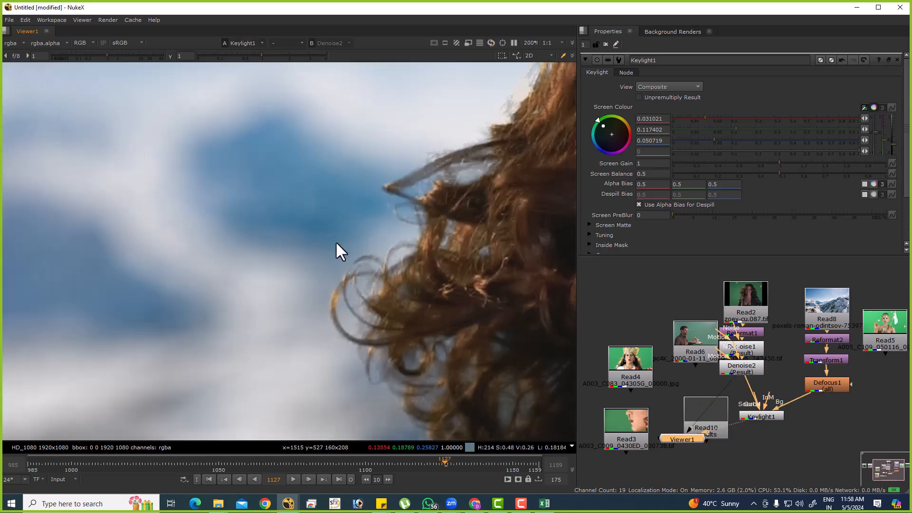
{"action": "key", "text": "2"}
{"action": "scroll", "coordinate": [340, 243], "scroll_direction": "down", "scroll_amount": 4}
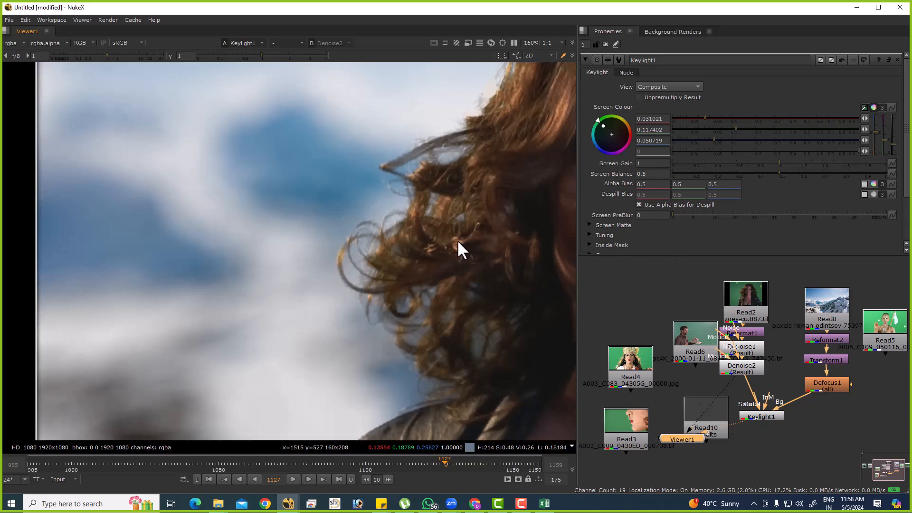
{"action": "scroll", "coordinate": [727, 326], "scroll_direction": "down", "scroll_amount": 5}
{"action": "scroll", "coordinate": [689, 361], "scroll_direction": "up", "scroll_amount": 5}
View the Read1 and Read9 plates in full frame, ending on Read1.
{"action": "left_click", "coordinate": [628, 308]}
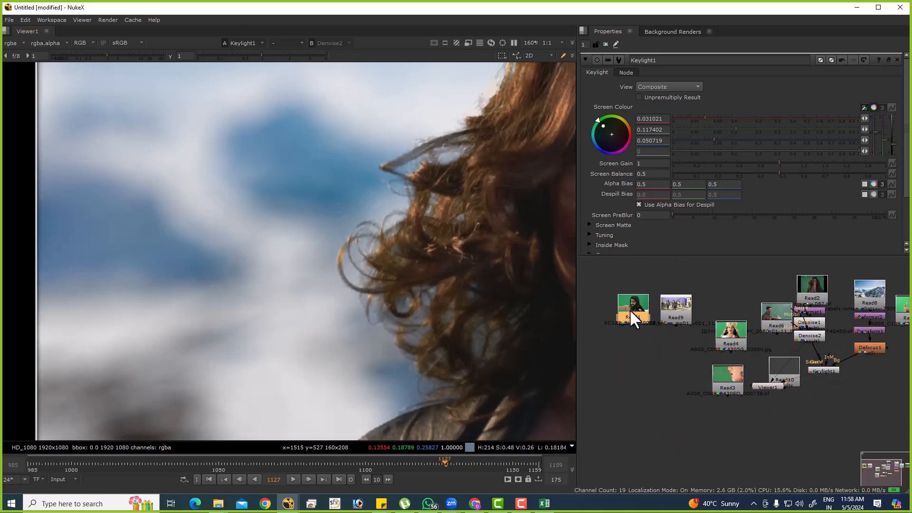
{"action": "key", "text": "1"}
{"action": "left_click", "coordinate": [673, 306]}
{"action": "key", "text": "1"}
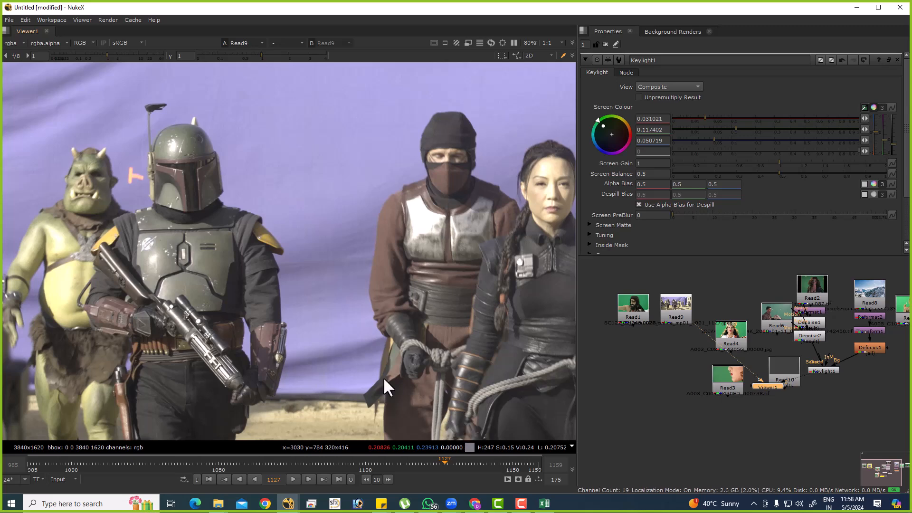
{"action": "key", "text": "f"}
{"action": "left_click", "coordinate": [637, 301]}
{"action": "key", "text": "1"}
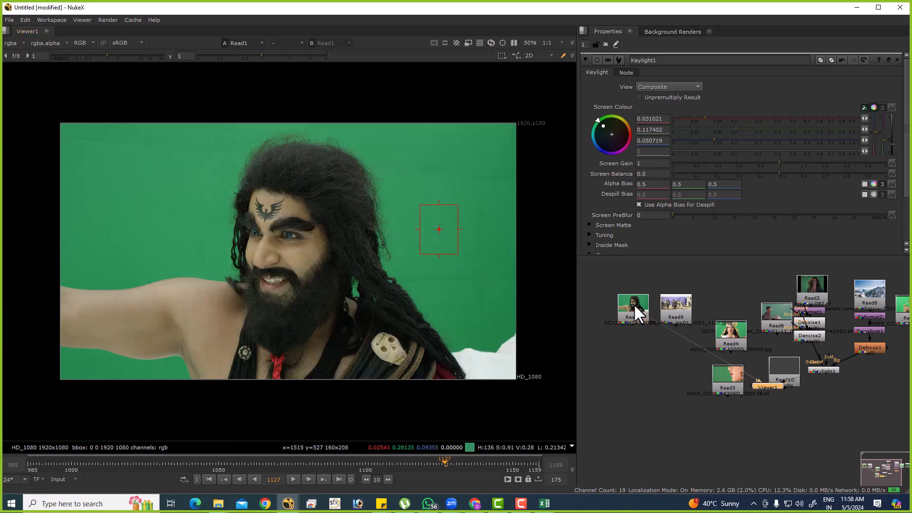
{"action": "scroll", "coordinate": [648, 354], "scroll_direction": "down", "scroll_amount": 3}
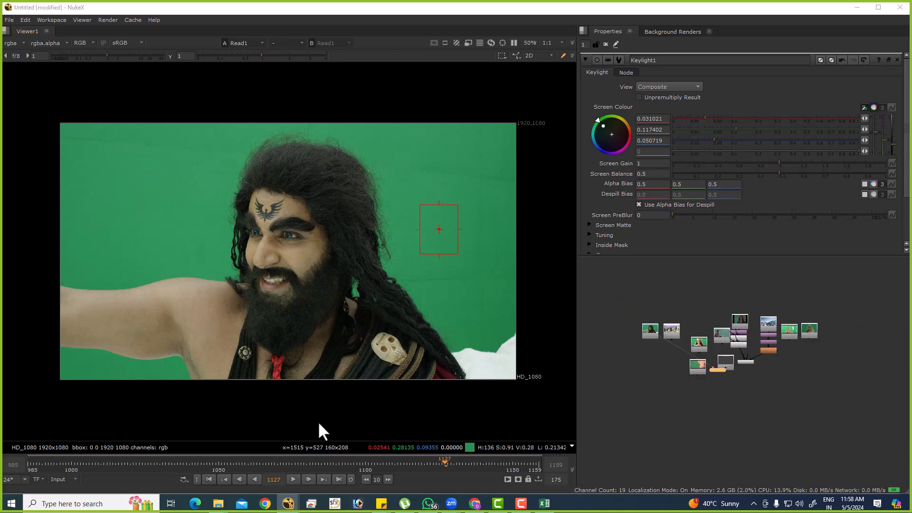
Switch to Adobe Photoshop CS6 and create a new blank document.
{"action": "key", "text": "super"}
{"action": "type", "text": "photos"}
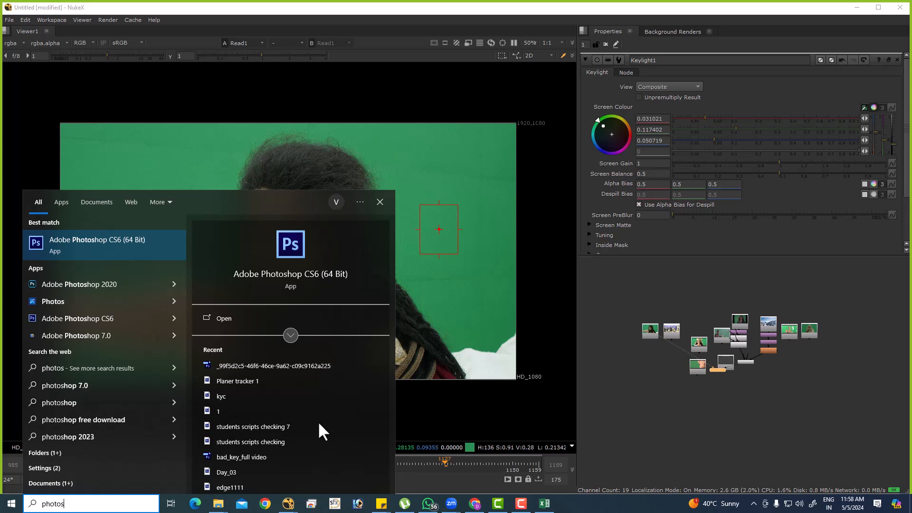
{"action": "key", "text": "Return"}
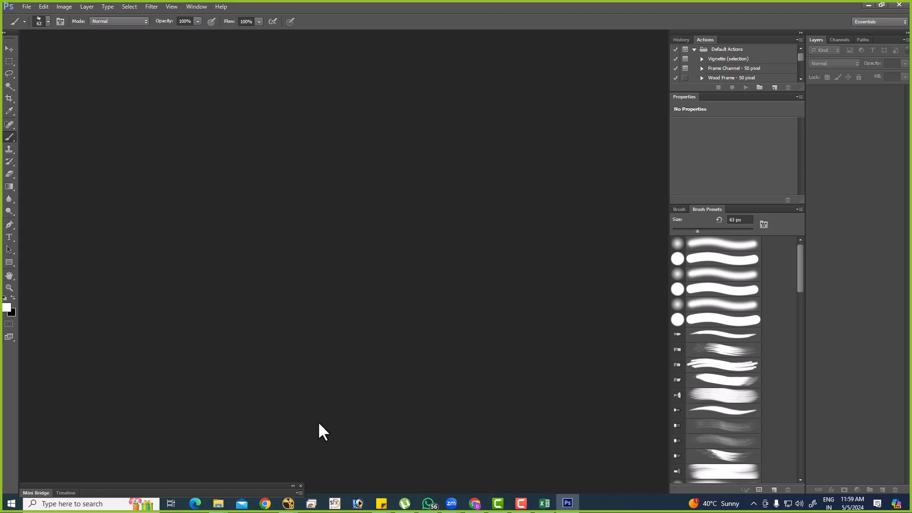
{"action": "key", "text": "ctrl+n"}
{"action": "key", "text": "Escape"}
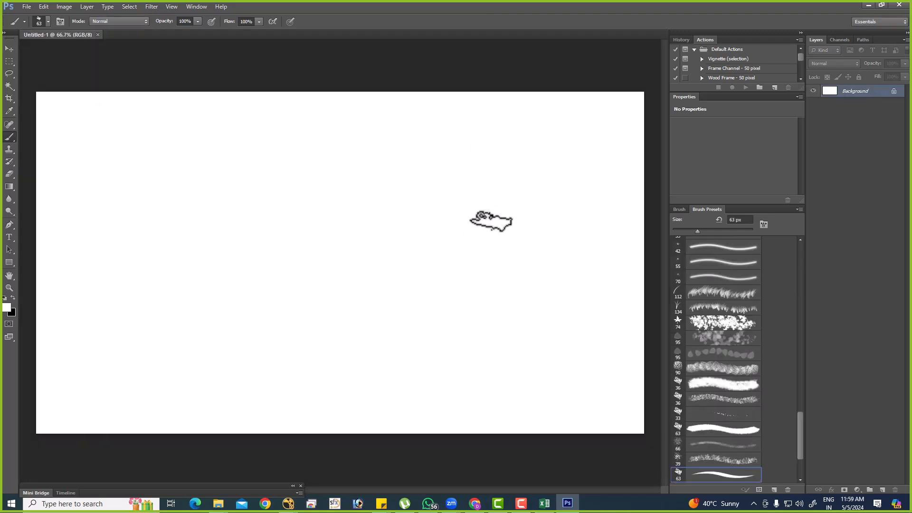
Fill the background with black and paint a vertical white dividing line down the middle of the canvas.
{"action": "key", "text": "x"}
{"action": "key", "text": "alt+BackSpace"}
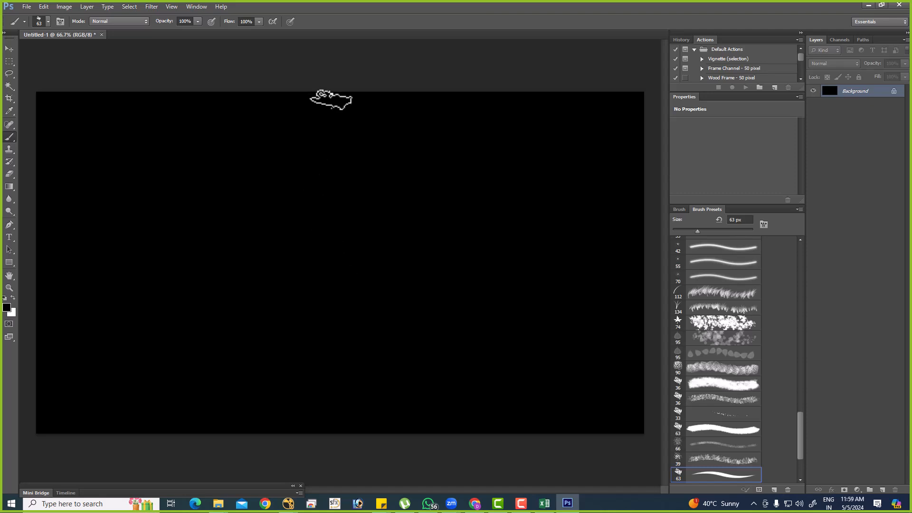
{"action": "key", "text": "x"}
{"action": "left_click_drag", "start_coordinate": [325, 94], "coordinate": [371, 477], "text": "shift"}
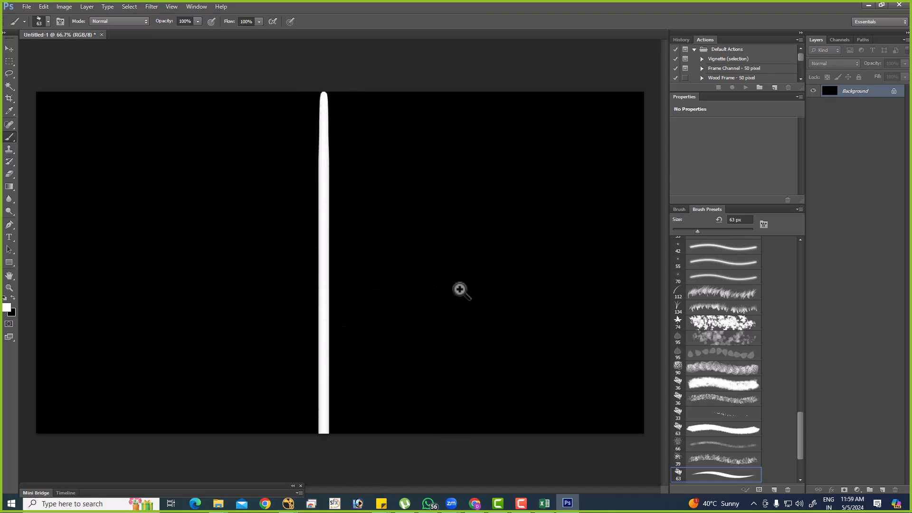
Hide the interface panels and handwrite the underlined headings "Bike" and "Vfx" on either side of the dividing line.
{"action": "scroll", "coordinate": [466, 287], "scroll_direction": "down", "scroll_amount": 2, "text": "alt"}
{"action": "key", "text": "Tab"}
{"action": "scroll", "coordinate": [333, 162], "scroll_direction": "up", "scroll_amount": 2, "text": "alt"}
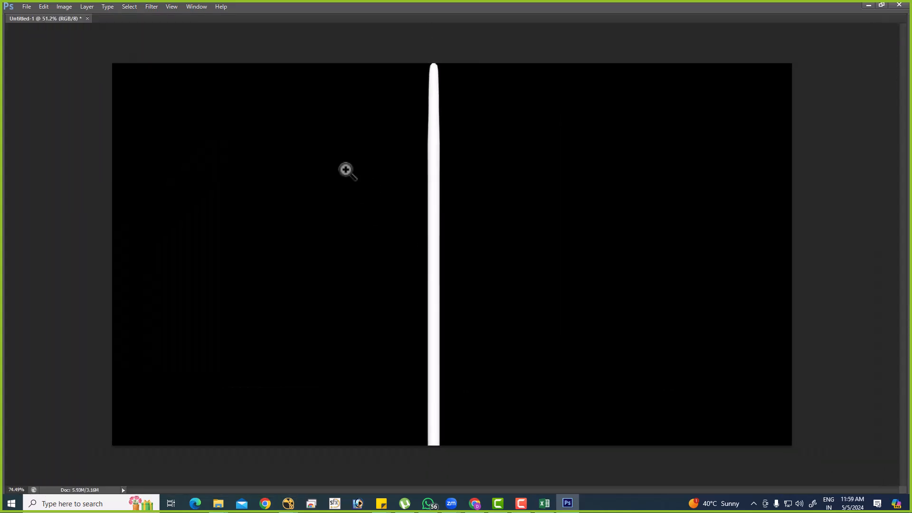
{"action": "key", "text": "b"}
{"action": "mouse_move", "coordinate": [233, 101]}
{"action": "left_mouse_down"}
{"action": "mouse_move", "coordinate": [233, 115]}
{"action": "mouse_move", "coordinate": [254, 92]}
{"action": "mouse_move", "coordinate": [295, 96]}
{"action": "left_mouse_up"}
{"action": "left_click_drag", "start_coordinate": [172, 128], "coordinate": [356, 119]}
{"action": "mouse_move", "coordinate": [588, 91]}
{"action": "left_mouse_down"}
{"action": "mouse_move", "coordinate": [604, 88]}
{"action": "mouse_move", "coordinate": [616, 104]}
{"action": "left_mouse_up"}
{"action": "left_click_drag", "start_coordinate": [610, 99], "coordinate": [626, 95]}
{"action": "left_click_drag", "start_coordinate": [633, 88], "coordinate": [645, 97]}
{"action": "left_click_drag", "start_coordinate": [575, 122], "coordinate": [670, 103]}
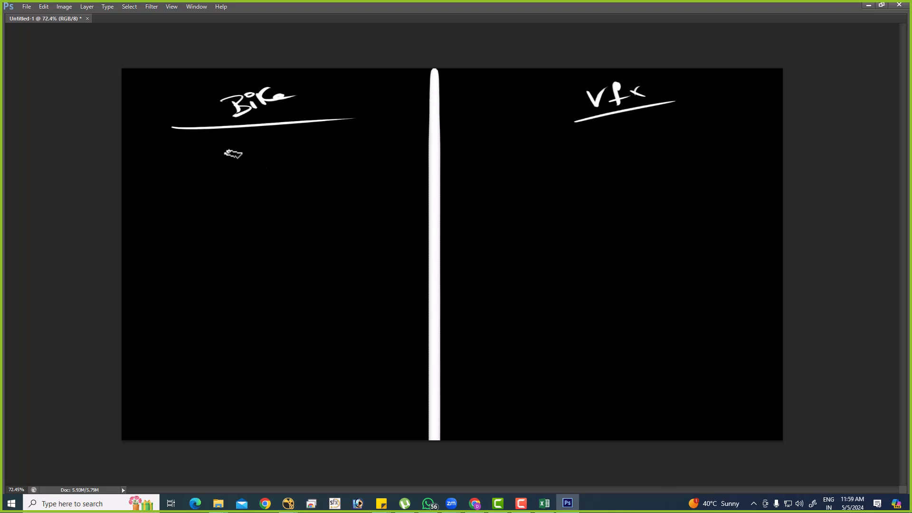
Handwrite "multiple Tools" under the Bike heading and "multiple Methods" with "Tools" above it under the Vfx heading.
{"action": "mouse_move", "coordinate": [191, 167]}
{"action": "left_mouse_down"}
{"action": "mouse_move", "coordinate": [227, 173]}
{"action": "mouse_move", "coordinate": [294, 160]}
{"action": "left_mouse_up"}
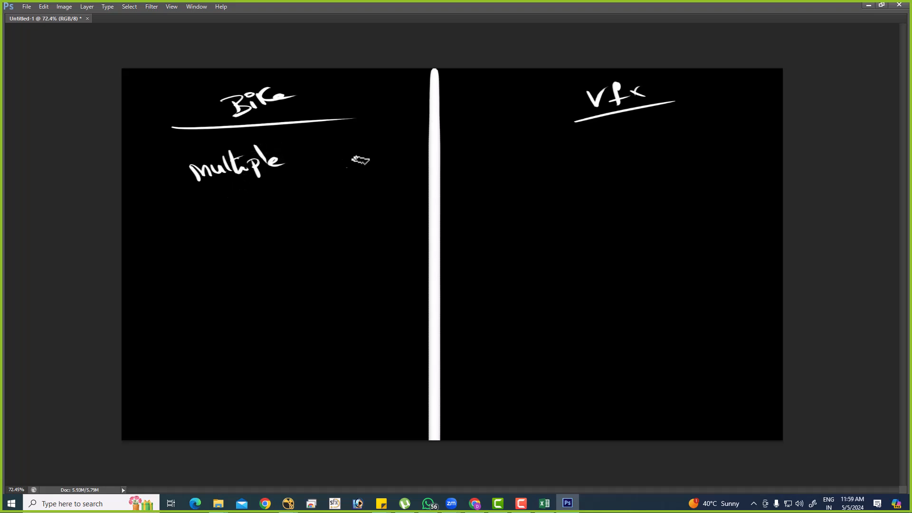
{"action": "left_click_drag", "start_coordinate": [310, 165], "coordinate": [335, 154]}
{"action": "mouse_move", "coordinate": [333, 155]}
{"action": "left_mouse_down"}
{"action": "mouse_move", "coordinate": [334, 166]}
{"action": "mouse_move", "coordinate": [365, 140]}
{"action": "mouse_move", "coordinate": [380, 166]}
{"action": "left_mouse_up"}
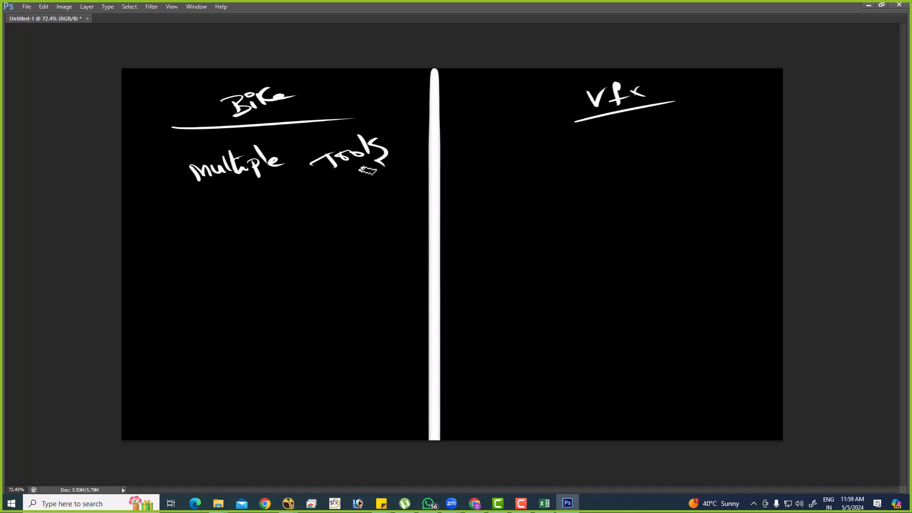
{"action": "mouse_move", "coordinate": [509, 172]}
{"action": "left_mouse_down"}
{"action": "mouse_move", "coordinate": [597, 142]}
{"action": "mouse_move", "coordinate": [621, 152]}
{"action": "mouse_move", "coordinate": [724, 127]}
{"action": "mouse_move", "coordinate": [720, 153]}
{"action": "mouse_move", "coordinate": [704, 158]}
{"action": "left_mouse_up"}
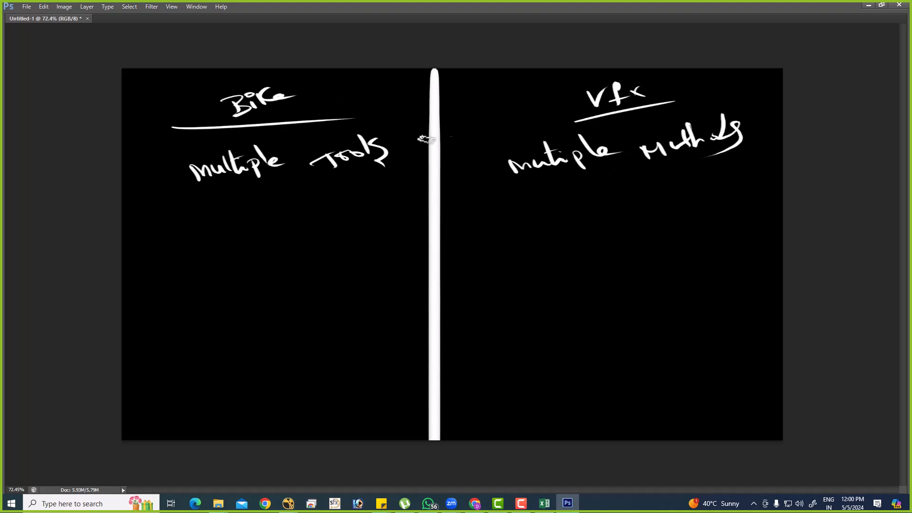
{"action": "mouse_move", "coordinate": [653, 135]}
{"action": "left_mouse_down"}
{"action": "mouse_move", "coordinate": [699, 108]}
{"action": "mouse_move", "coordinate": [691, 143]}
{"action": "left_mouse_up"}
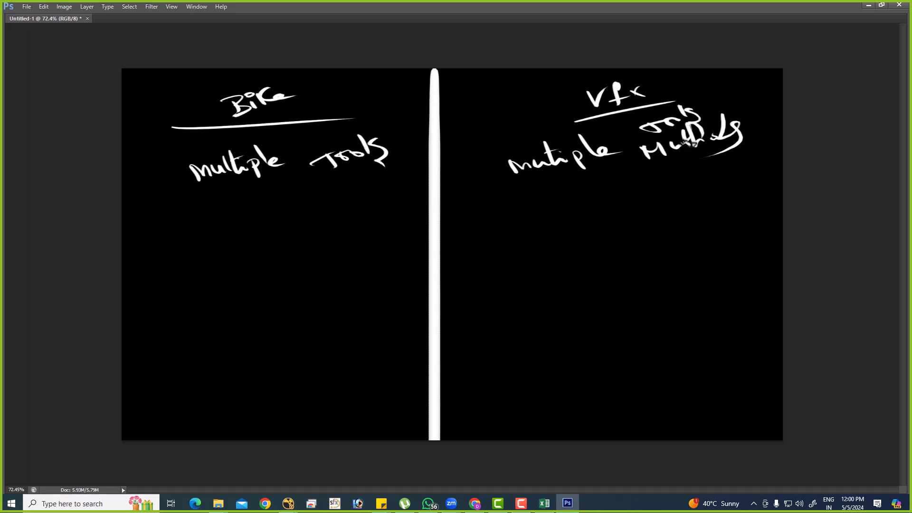
Draw a branching line below "multiple Tools" and handwrite "Kick" under its first branch with a short stroke beneath.
{"action": "left_click_drag", "start_coordinate": [253, 186], "coordinate": [252, 204]}
{"action": "left_click_drag", "start_coordinate": [139, 216], "coordinate": [351, 194]}
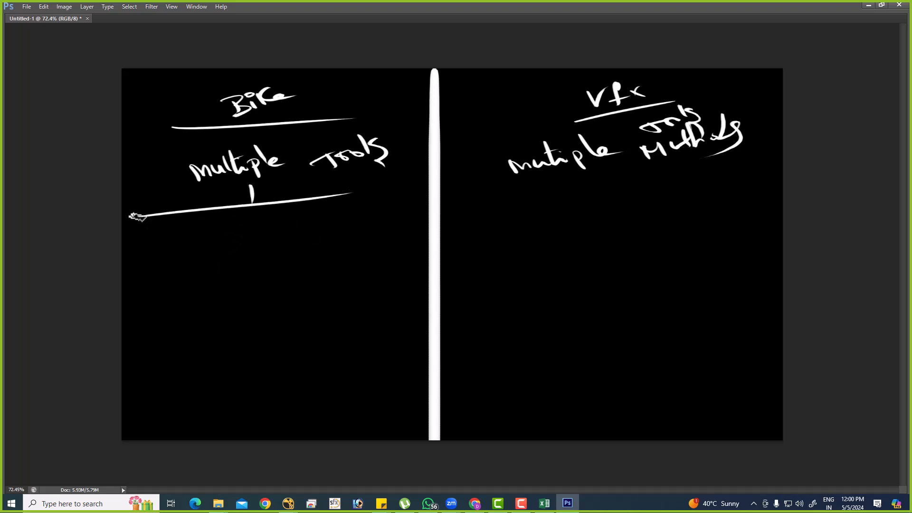
{"action": "mouse_move", "coordinate": [142, 217]}
{"action": "left_mouse_down"}
{"action": "mouse_move", "coordinate": [142, 275]}
{"action": "mouse_move", "coordinate": [148, 269]}
{"action": "left_mouse_up"}
{"action": "mouse_move", "coordinate": [163, 254]}
{"action": "left_mouse_down"}
{"action": "mouse_move", "coordinate": [165, 266]}
{"action": "mouse_move", "coordinate": [205, 259]}
{"action": "mouse_move", "coordinate": [206, 295]}
{"action": "left_mouse_up"}
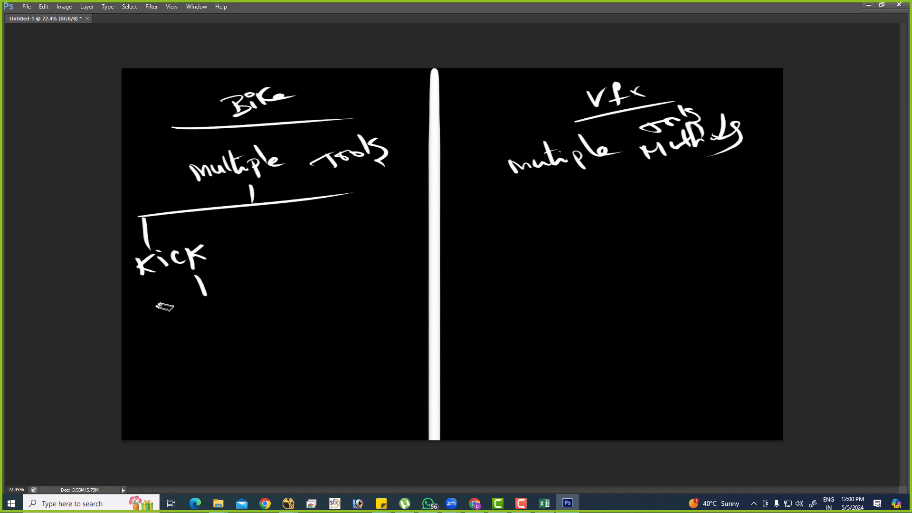
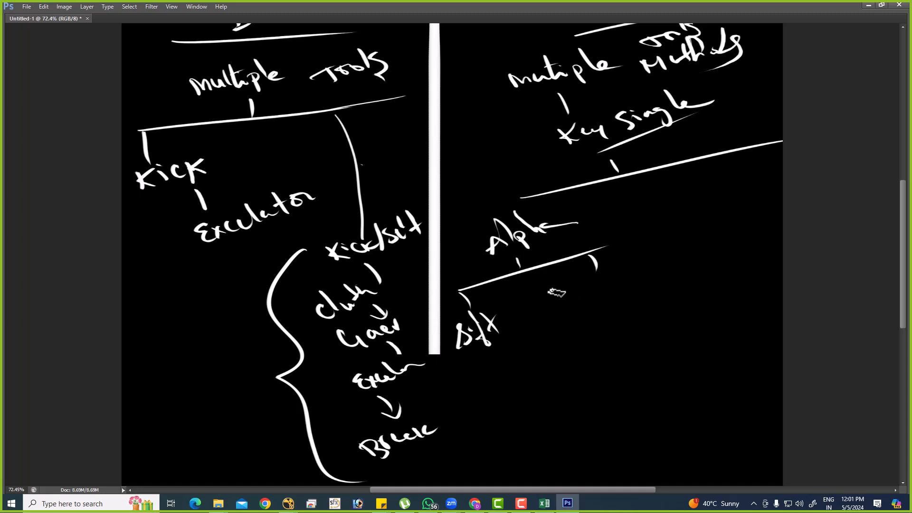
Handwrite "Hard matte (core)" under the second Alpha branch and "Despill" on a new short branch beside Alpha.
{"action": "mouse_move", "coordinate": [568, 285]}
{"action": "left_mouse_down"}
{"action": "mouse_move", "coordinate": [555, 313]}
{"action": "mouse_move", "coordinate": [597, 278]}
{"action": "mouse_move", "coordinate": [617, 282]}
{"action": "mouse_move", "coordinate": [642, 260]}
{"action": "left_mouse_up"}
{"action": "mouse_move", "coordinate": [570, 341]}
{"action": "left_mouse_down"}
{"action": "mouse_move", "coordinate": [583, 348]}
{"action": "mouse_move", "coordinate": [626, 310]}
{"action": "mouse_move", "coordinate": [617, 335]}
{"action": "left_mouse_up"}
{"action": "left_click_drag", "start_coordinate": [665, 169], "coordinate": [675, 188]}
{"action": "mouse_move", "coordinate": [658, 209]}
{"action": "left_mouse_down"}
{"action": "mouse_move", "coordinate": [667, 219]}
{"action": "mouse_move", "coordinate": [722, 197]}
{"action": "left_mouse_up"}
Draw a branching line below "Despill" and handwrite "core" and "edge" under its two ends.
{"action": "left_click_drag", "start_coordinate": [703, 239], "coordinate": [707, 247]}
{"action": "left_click_drag", "start_coordinate": [650, 274], "coordinate": [760, 227]}
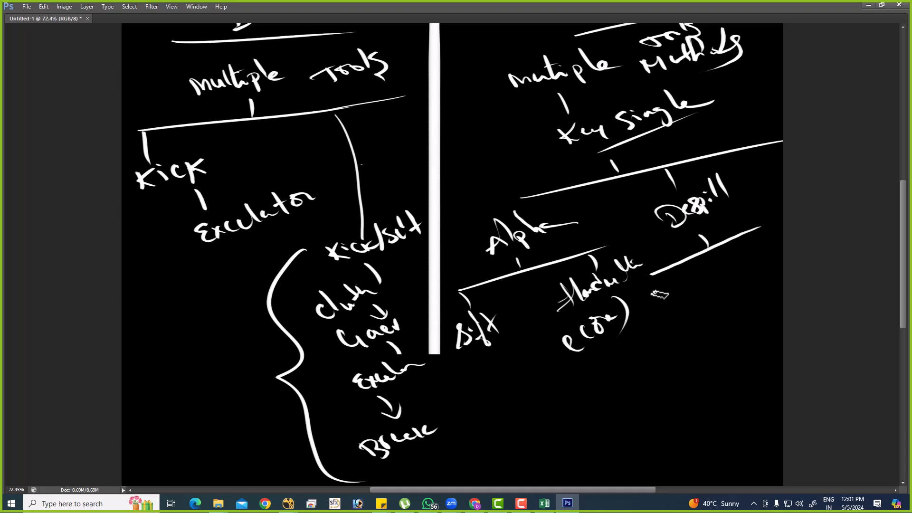
{"action": "left_click_drag", "start_coordinate": [650, 299], "coordinate": [686, 292]}
{"action": "mouse_move", "coordinate": [748, 259]}
{"action": "left_mouse_down"}
{"action": "mouse_move", "coordinate": [729, 264]}
{"action": "mouse_move", "coordinate": [779, 244]}
{"action": "left_mouse_up"}
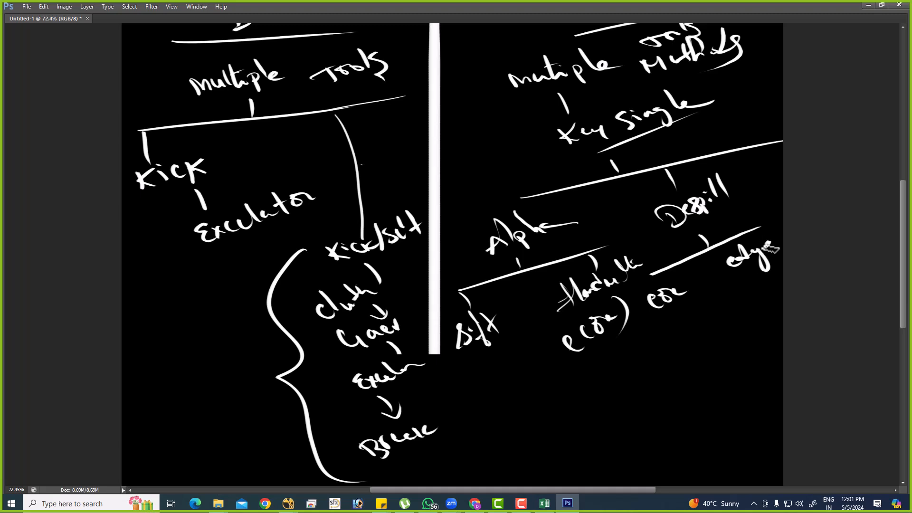
Handwrite "BG" with a double underline below the Alpha and Despill branches.
{"action": "left_click_drag", "start_coordinate": [637, 366], "coordinate": [644, 379]}
{"action": "left_click_drag", "start_coordinate": [670, 351], "coordinate": [672, 364]}
{"action": "left_click_drag", "start_coordinate": [626, 401], "coordinate": [708, 365]}
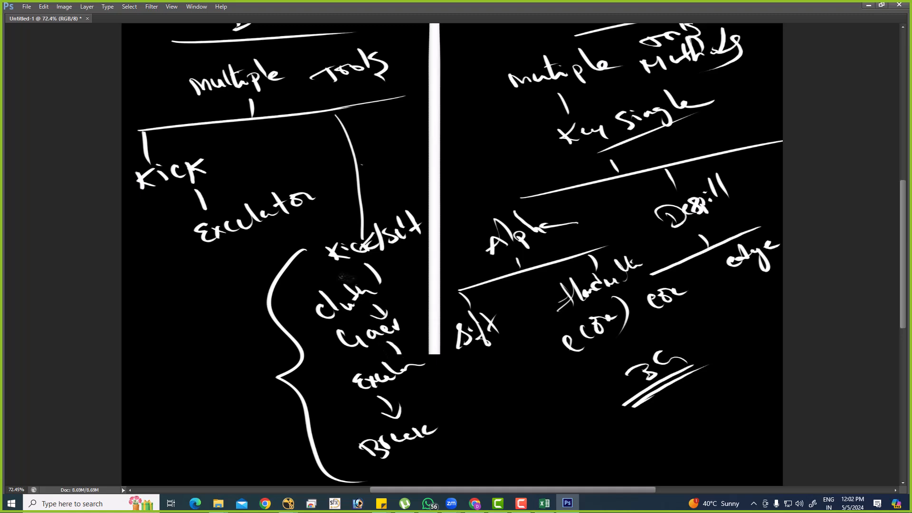
Mark "Kick/Self" with a stroke, add a curly brace beside Alpha, and paint two diagonal lines below "Excelator".
{"action": "left_click_drag", "start_coordinate": [320, 261], "coordinate": [351, 247]}
{"action": "mouse_move", "coordinate": [600, 150]}
{"action": "left_mouse_down"}
{"action": "mouse_move", "coordinate": [565, 216]}
{"action": "mouse_move", "coordinate": [617, 251]}
{"action": "left_mouse_up"}
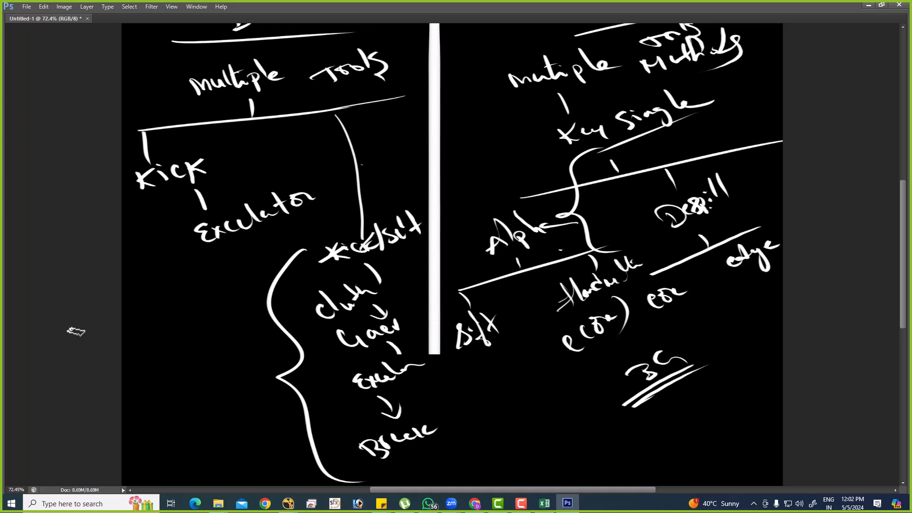
{"action": "left_click_drag", "start_coordinate": [123, 325], "coordinate": [237, 287]}
{"action": "left_click_drag", "start_coordinate": [142, 323], "coordinate": [258, 284]}
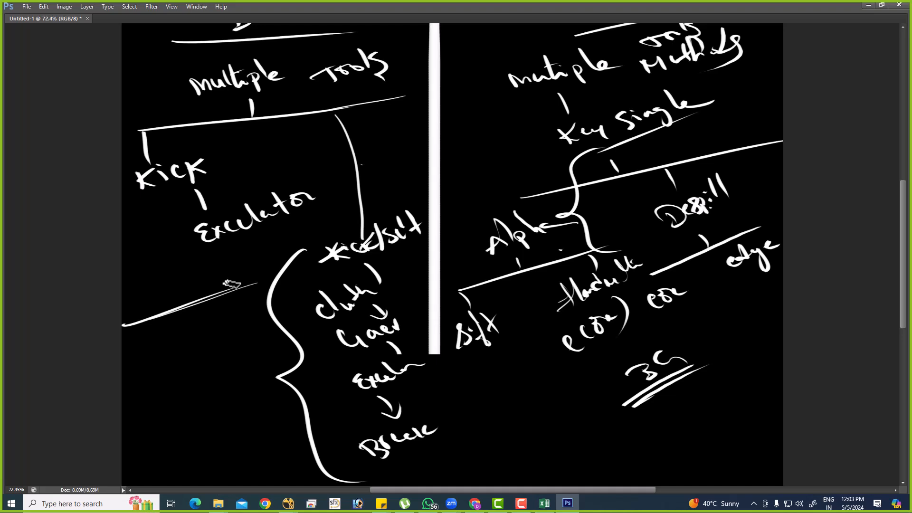
Circle the words "Alpha" and "Despill" and draw a short line outward from the Despill circle.
{"action": "mouse_move", "coordinate": [508, 203]}
{"action": "left_mouse_down"}
{"action": "mouse_move", "coordinate": [537, 259]}
{"action": "mouse_move", "coordinate": [505, 205]}
{"action": "left_mouse_up"}
{"action": "left_click_drag", "start_coordinate": [714, 192], "coordinate": [674, 196]}
{"action": "left_click_drag", "start_coordinate": [731, 209], "coordinate": [783, 199]}
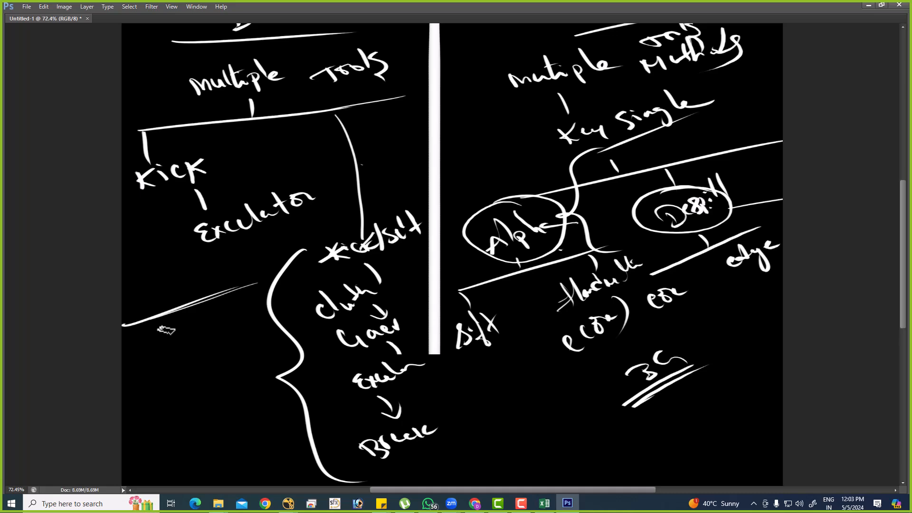
Bring the whole sketch into view at 33.33% zoom, and switch to Nuke.
{"action": "key", "text": "ctrl+minus"}
{"action": "key", "text": "ctrl+minus"}
{"action": "key", "text": "ctrl+minus"}
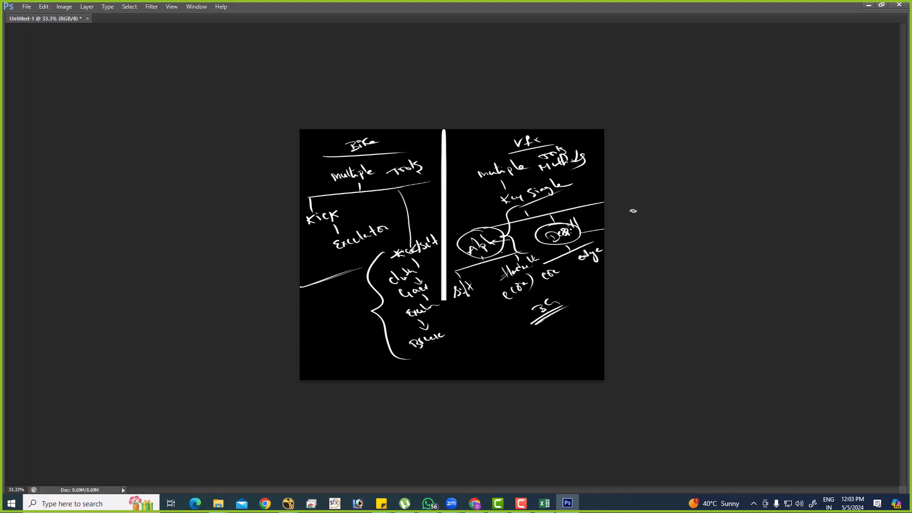
{"action": "left_click_drag", "start_coordinate": [392, 357], "coordinate": [480, 356], "text": "shift"}
{"action": "key", "text": "alt+Tab"}
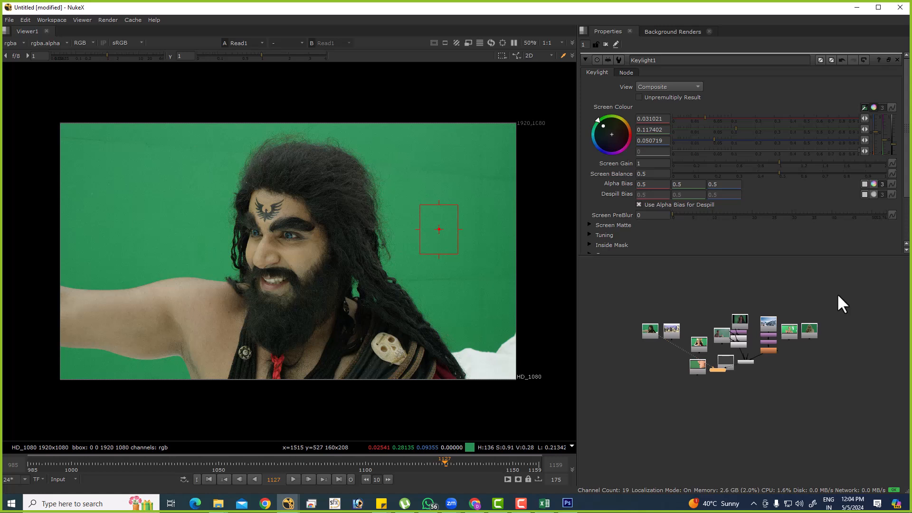
Move the Read node of the boy holding the flag away from the other nodes and view it.
{"action": "left_click_drag", "start_coordinate": [120, 154], "coordinate": [190, 205]}
{"action": "left_click_drag", "start_coordinate": [848, 290], "coordinate": [593, 411]}
{"action": "left_click", "coordinate": [777, 375]}
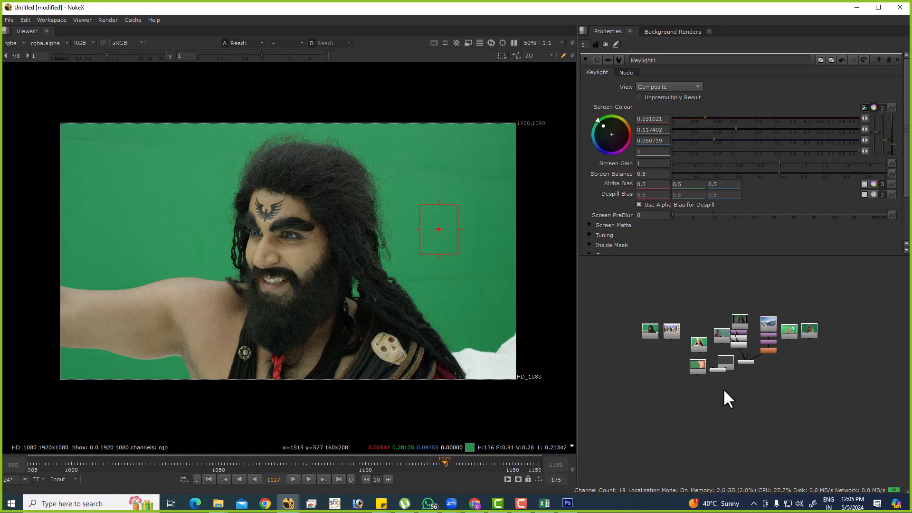
{"action": "middle_click_drag", "start_coordinate": [748, 358], "coordinate": [629, 371]}
{"action": "left_click_drag", "start_coordinate": [673, 345], "coordinate": [805, 311]}
{"action": "key", "text": "1"}
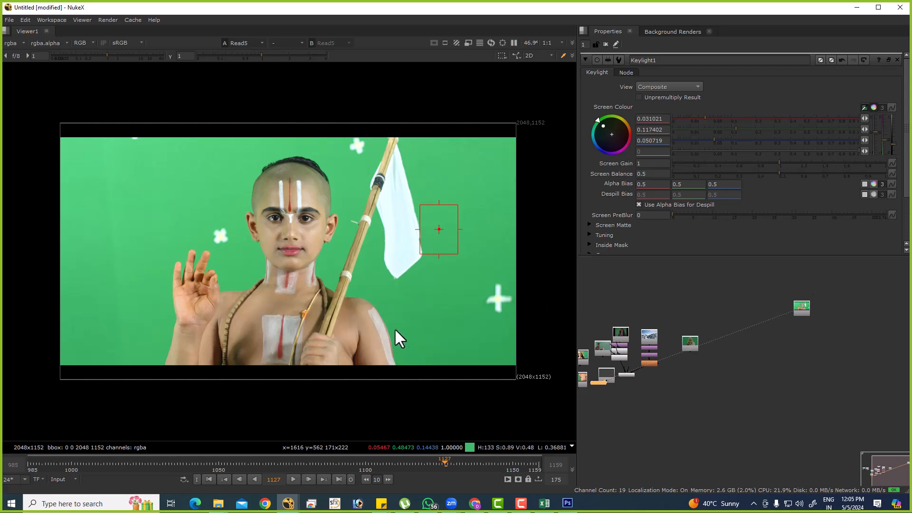
Close the open Keylight properties, play the boy's green-screen plate and return to its first frame.
{"action": "left_click", "coordinate": [605, 44]}
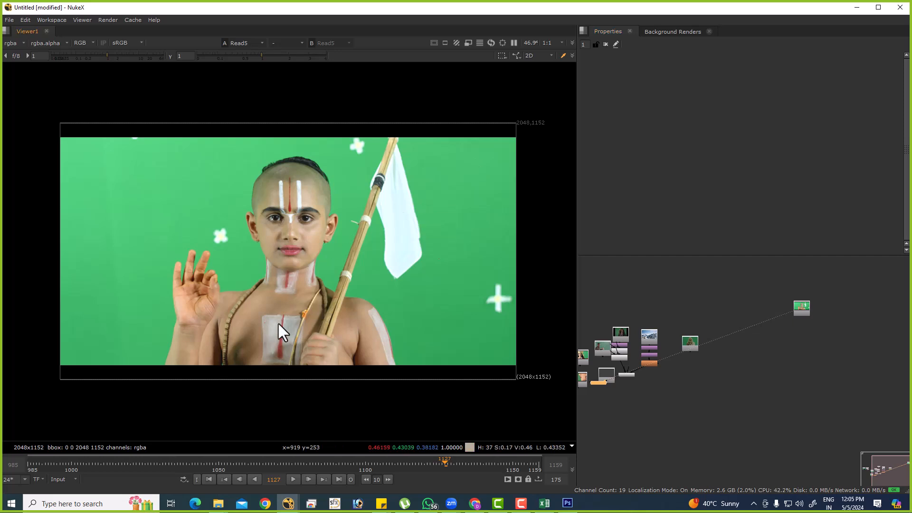
{"action": "left_click", "coordinate": [293, 479]}
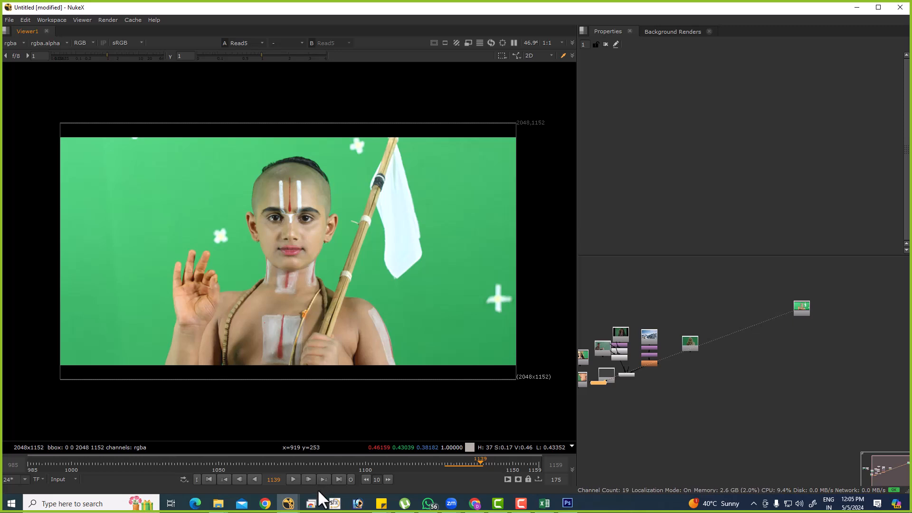
{"action": "left_click", "coordinate": [208, 479]}
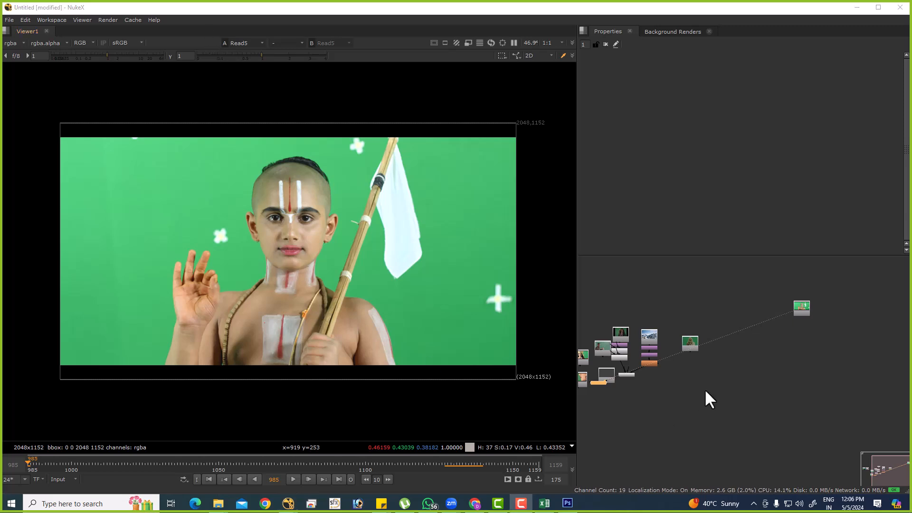
Load the workspace layout that has the node toolbar and places the node graph under the viewer.
{"action": "middle_click_drag", "start_coordinate": [713, 376], "coordinate": [695, 387]}
{"action": "key", "text": "shift+F2"}
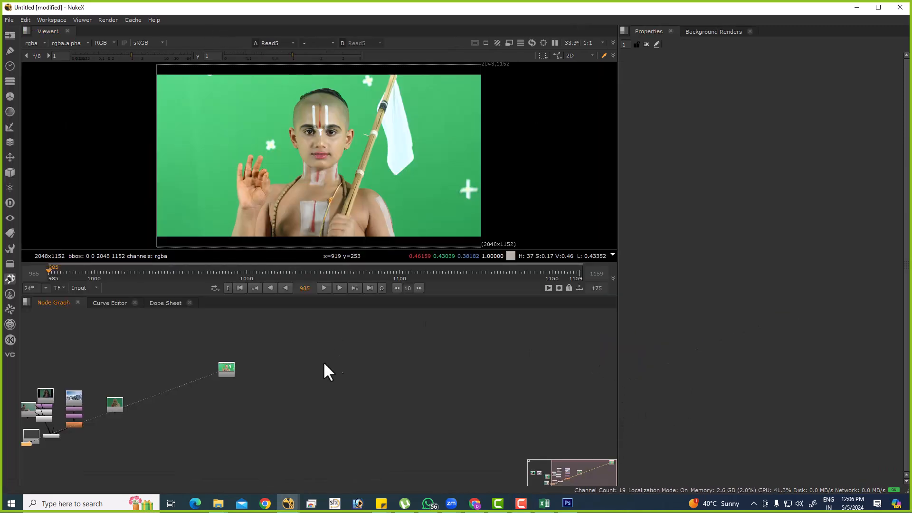
{"action": "middle_click_drag", "start_coordinate": [328, 371], "coordinate": [423, 360]}
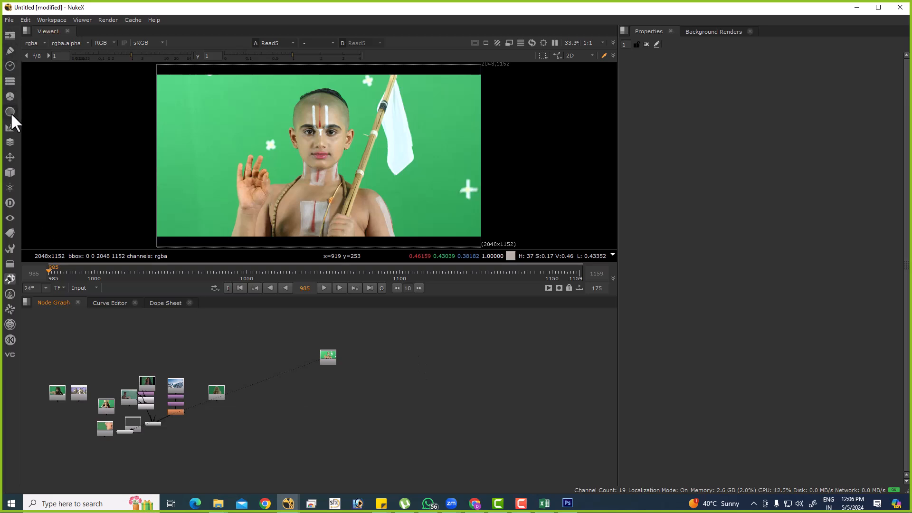
Add a ChromaKeyer node to the node graph and undo the extra Cryptomatte node.
{"action": "left_click", "coordinate": [10, 127]}
{"action": "left_click", "coordinate": [24, 127]}
{"action": "left_click", "coordinate": [10, 126]}
{"action": "left_click", "coordinate": [51, 141]}
{"action": "key", "text": "ctrl+z"}
Add Difference, HueKeyer, IBKColour, IBKGizmo and Keyer nodes to the node graph.
{"action": "left_click", "coordinate": [6, 126]}
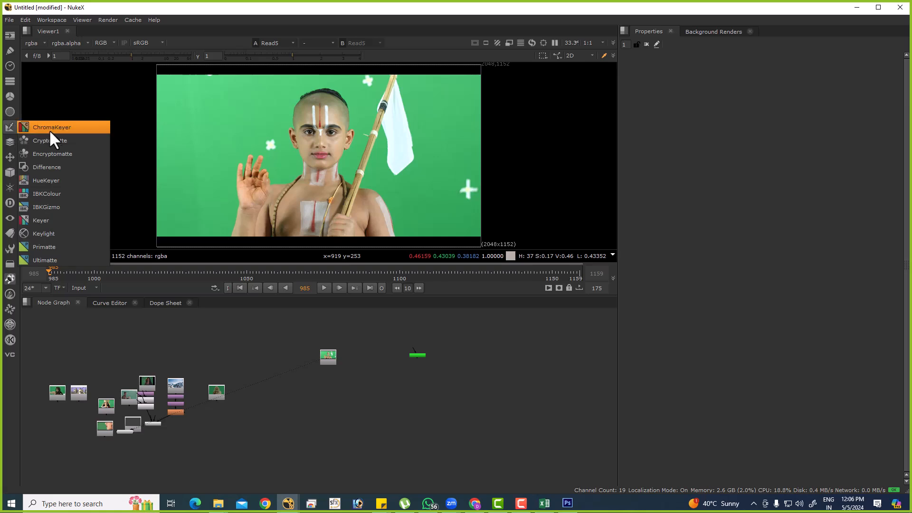
{"action": "left_click", "coordinate": [46, 167]}
{"action": "left_click", "coordinate": [10, 127]}
{"action": "key", "text": "Escape"}
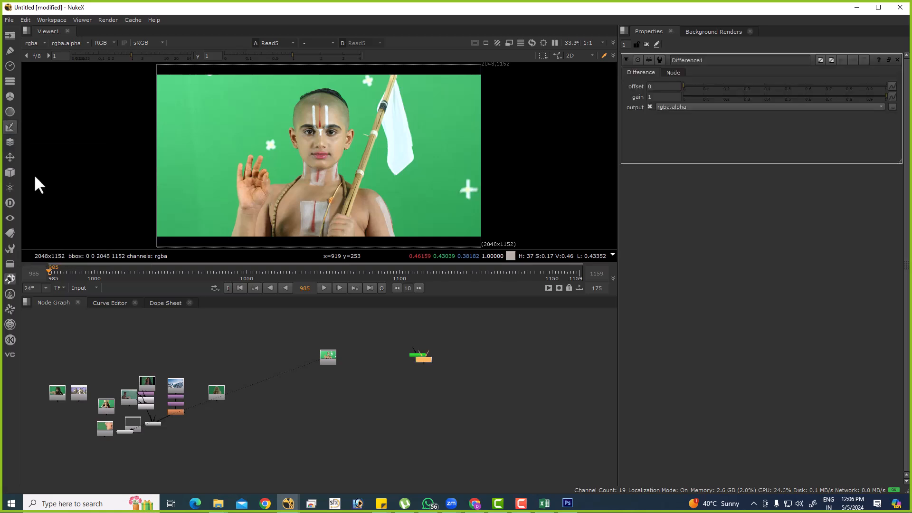
{"action": "left_click", "coordinate": [10, 127]}
{"action": "left_click", "coordinate": [51, 189]}
{"action": "left_click", "coordinate": [10, 127]}
{"action": "left_click", "coordinate": [46, 207]}
{"action": "left_click", "coordinate": [9, 127]}
{"action": "left_click", "coordinate": [40, 221]}
Add Keylight, Primatte and Ultimatte nodes below the other keyers.
{"action": "left_click", "coordinate": [10, 127]}
{"action": "key", "text": "Escape"}
{"action": "left_click", "coordinate": [10, 127]}
{"action": "left_click", "coordinate": [34, 246]}
{"action": "left_click", "coordinate": [9, 127]}
{"action": "left_click", "coordinate": [44, 260]}
Select all the new keyer nodes, auto-arrange them into a tidy column and deselect them.
{"action": "scroll", "coordinate": [407, 354], "scroll_direction": "up", "scroll_amount": 2}
{"action": "left_click_drag", "start_coordinate": [374, 340], "coordinate": [463, 492]}
{"action": "key", "text": "l"}
{"action": "middle_click_drag", "start_coordinate": [477, 426], "coordinate": [430, 464]}
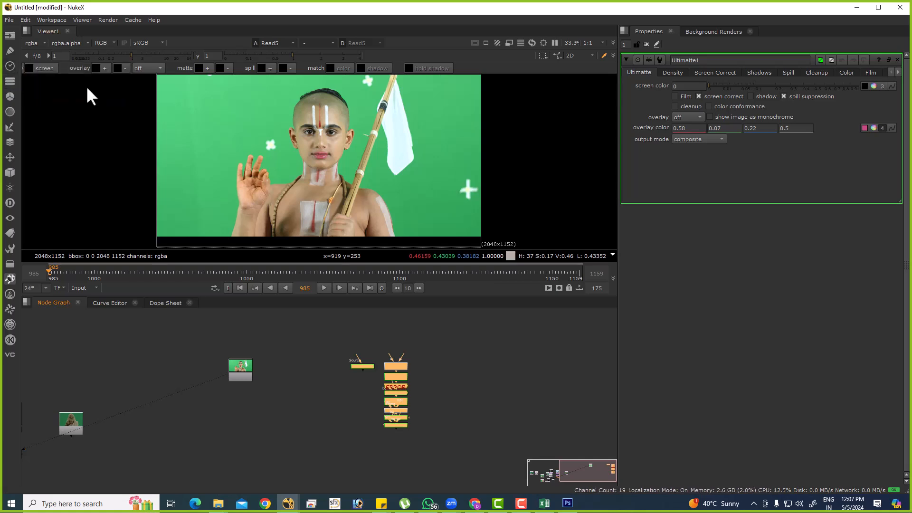
{"action": "left_click", "coordinate": [470, 411]}
{"action": "scroll", "coordinate": [420, 380], "scroll_direction": "up", "scroll_amount": 5}
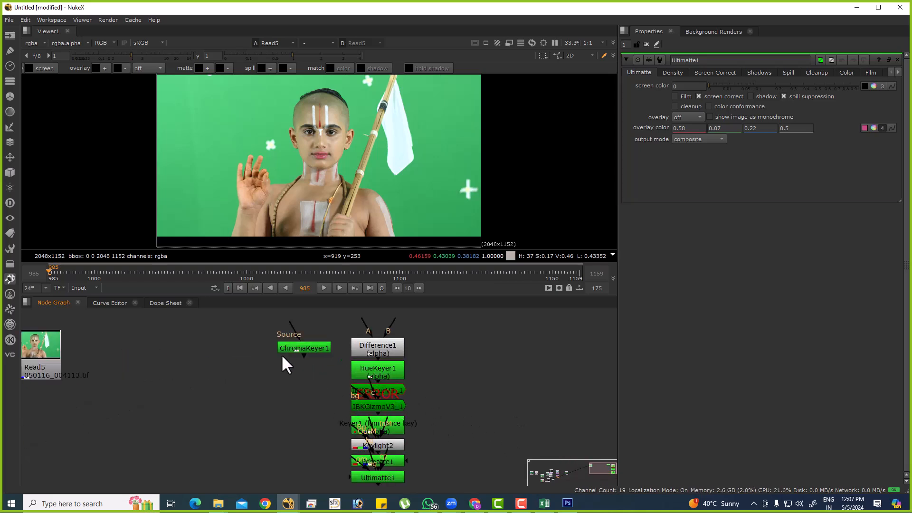
Add a Camera node and a Card node in the empty area beside the keyer column.
{"action": "middle_click_drag", "start_coordinate": [301, 373], "coordinate": [219, 346]}
{"action": "key", "text": "Tab"}
{"action": "type", "text": "cam"}
{"action": "key", "text": "Return"}
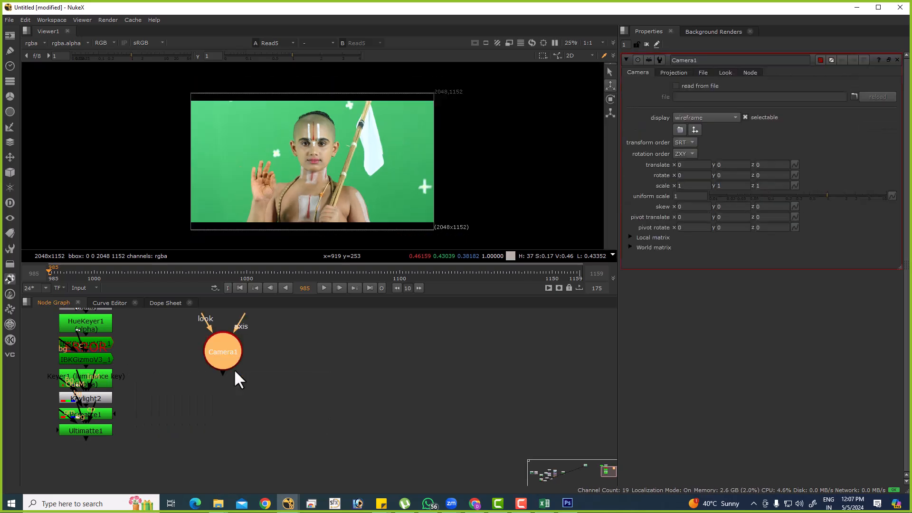
{"action": "key", "text": "Tab"}
{"action": "type", "text": "card"}
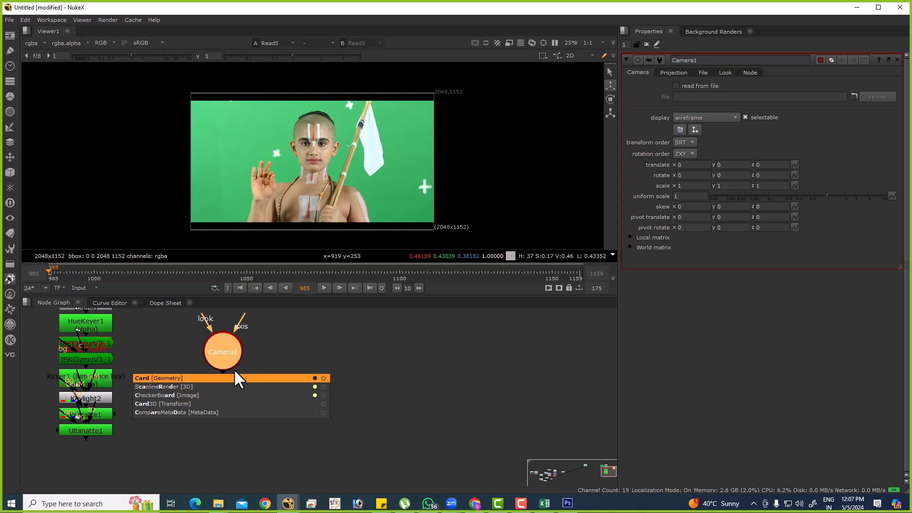
{"action": "key", "text": "Return"}
Add a ScanlineRender node fed by the Card, and an Axis node next to it.
{"action": "key", "text": "Tab"}
{"action": "type", "text": "sca"}
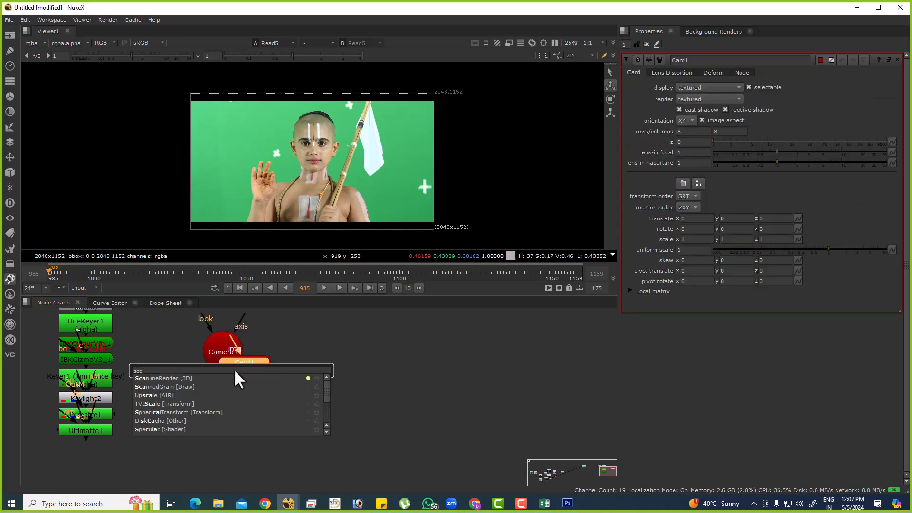
{"action": "type", "text": "nlineRender [3D"}
{"action": "key", "text": "Return"}
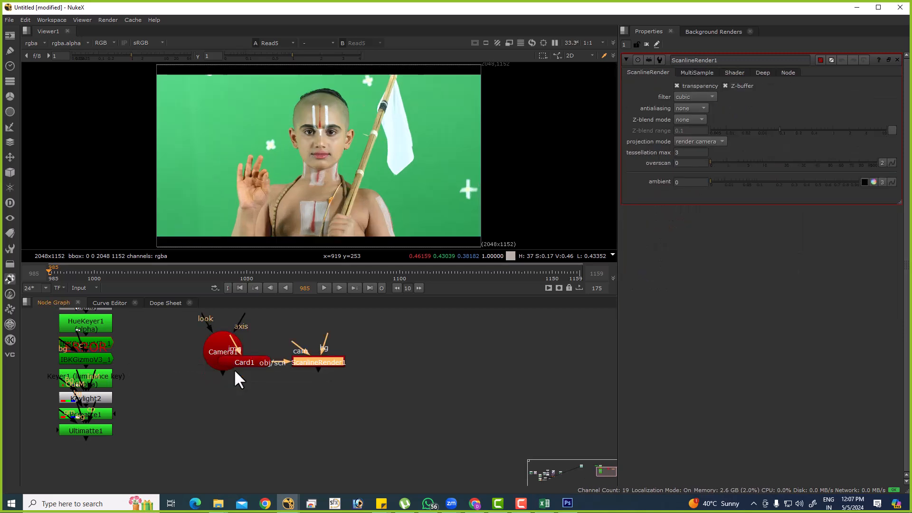
{"action": "key", "text": "Tab"}
{"action": "type", "text": "axis"}
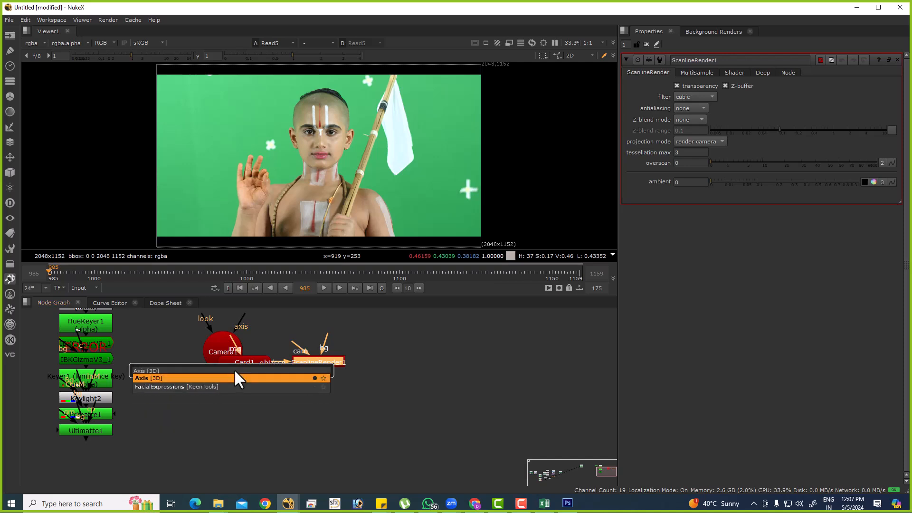
{"action": "key", "text": "Return"}
{"action": "scroll", "coordinate": [320, 395], "scroll_direction": "down", "scroll_amount": 2}
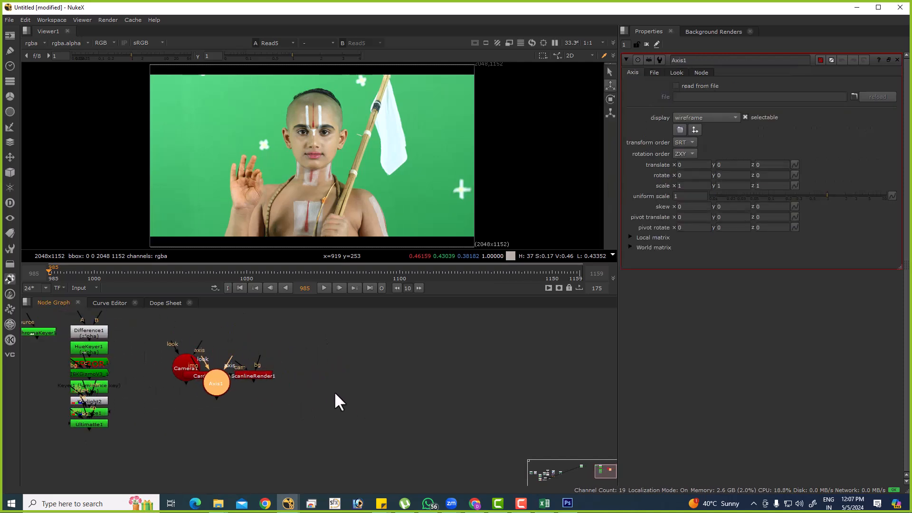
Add a Transform node and a masked Transform node below it, apart from the 3D nodes.
{"action": "key", "text": "t"}
{"action": "scroll", "coordinate": [337, 389], "scroll_direction": "up", "scroll_amount": 2}
{"action": "key", "text": "Tab"}
{"action": "type", "text": "tra"}
{"action": "key", "text": "Return"}
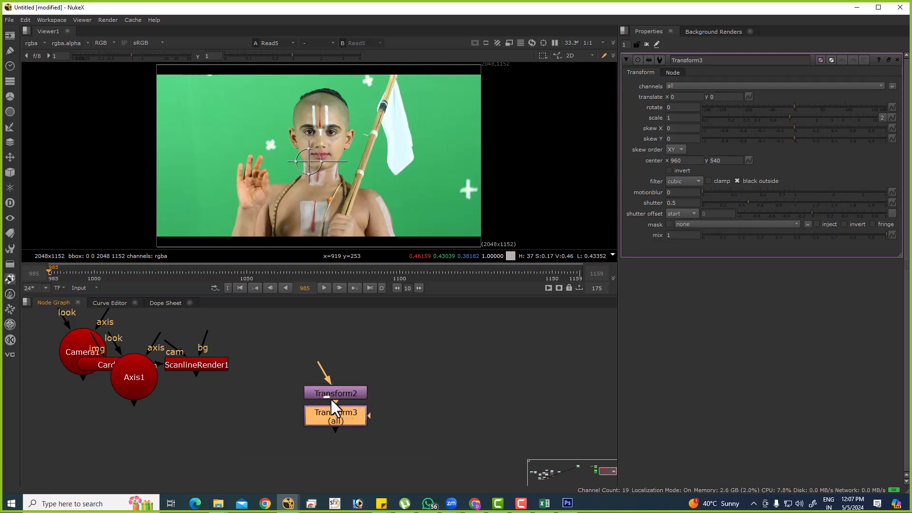
Add a Crop node and a Reformat node at the end of the Transform chain.
{"action": "key", "text": "Tab"}
{"action": "type", "text": "ca"}
{"action": "key", "text": "BackSpace"}
{"action": "type", "text": "rop"}
{"action": "key", "text": "Down"}
{"action": "key", "text": "Return"}
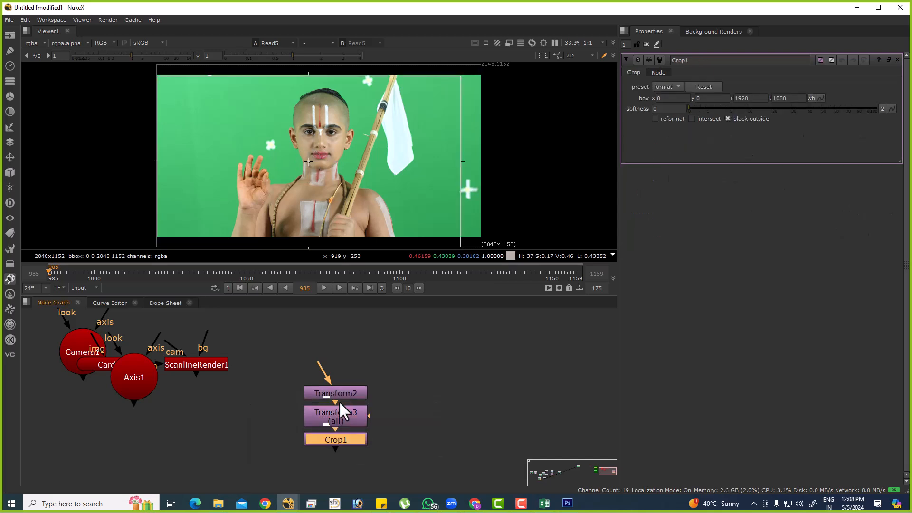
{"action": "key", "text": "Tab"}
{"action": "type", "text": "refo"}
{"action": "key", "text": "Down"}
{"action": "key", "text": "Return"}
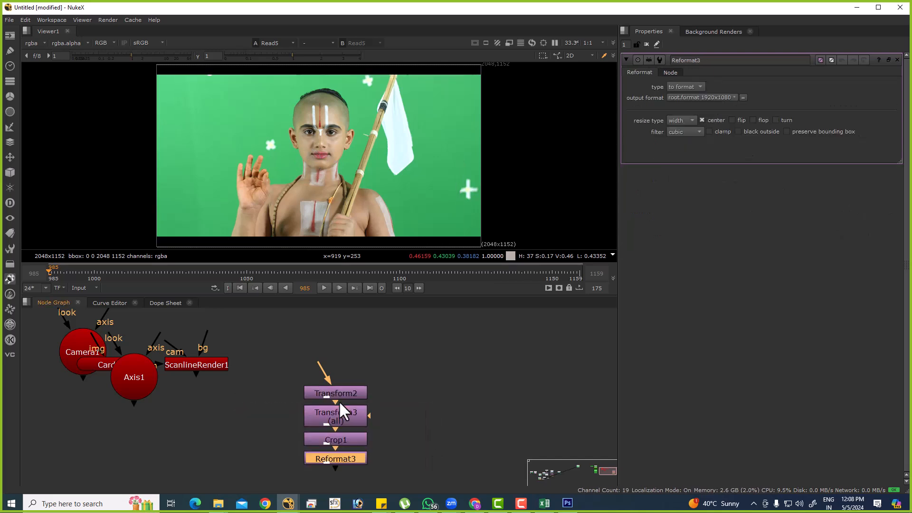
Add an unconnected Merge (over) node in the empty area beside the Transform chain.
{"action": "middle_click_drag", "start_coordinate": [492, 371], "coordinate": [361, 370]}
{"action": "scroll", "coordinate": [361, 370], "scroll_direction": "up", "scroll_amount": 1}
{"action": "left_click", "coordinate": [370, 371]}
{"action": "key", "text": "m"}
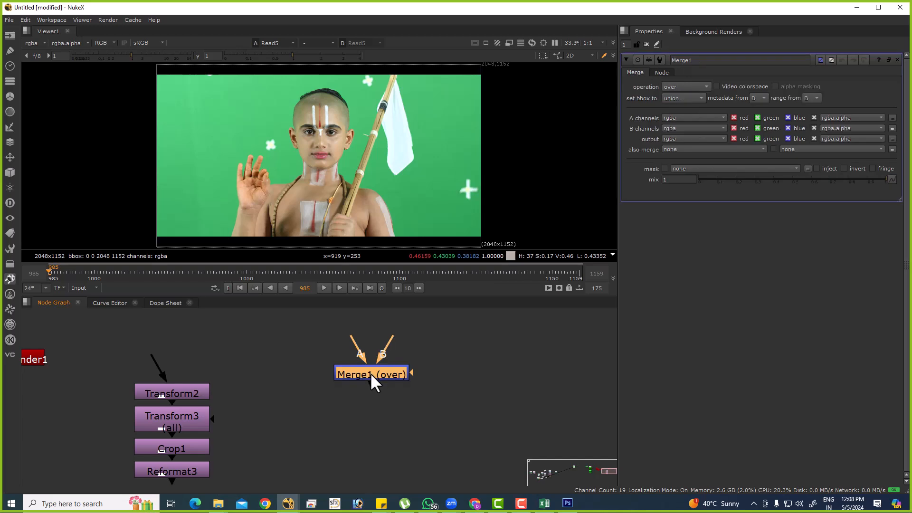
{"action": "key", "text": "Tab"}
{"action": "type", "text": "key"}
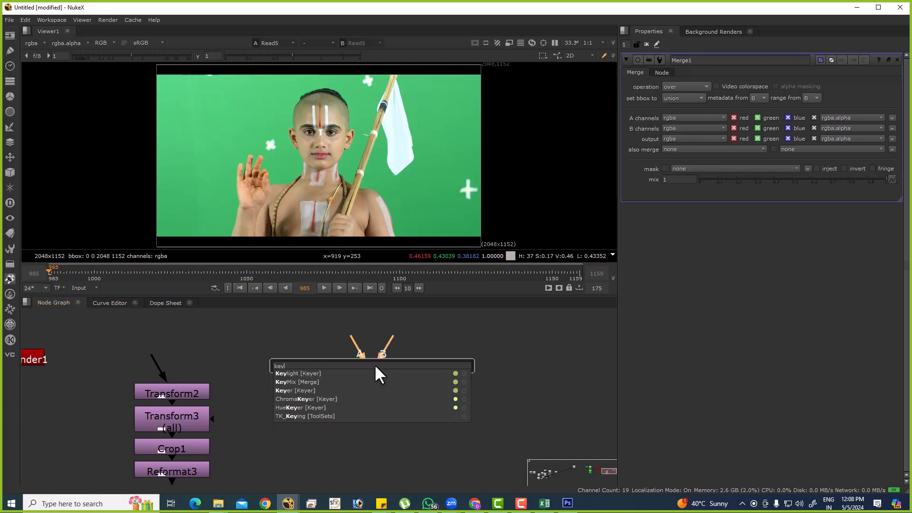
{"action": "key", "text": "Down"}
{"action": "key", "text": "Return"}
{"action": "key", "text": "ctrl+z"}
Add a KeyMix node near the Merge node and an AddMix node fed by it.
{"action": "key", "text": "Tab"}
{"action": "type", "text": "keym"}
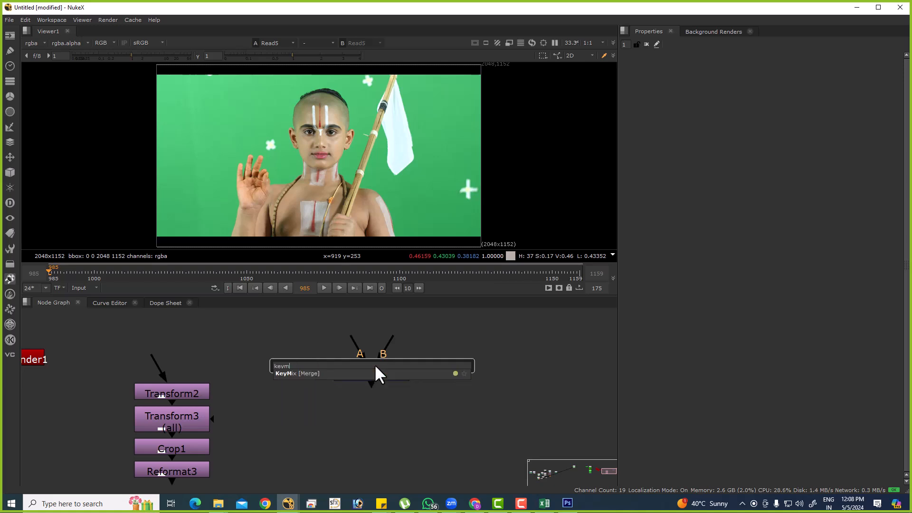
{"action": "key", "text": "Return"}
{"action": "key", "text": "Tab"}
{"action": "type", "text": "admi"}
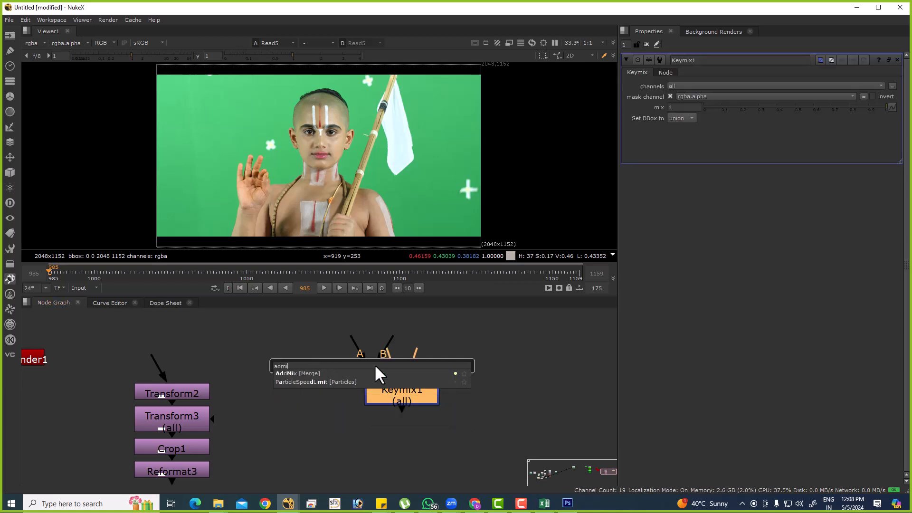
{"action": "key", "text": "Down"}
{"action": "key", "text": "Return"}
Add a ChannelMerge node after AddMix and auto-arrange the four merge nodes into a row.
{"action": "key", "text": "Tab"}
{"action": "type", "text": "chann"}
{"action": "key", "text": "Return"}
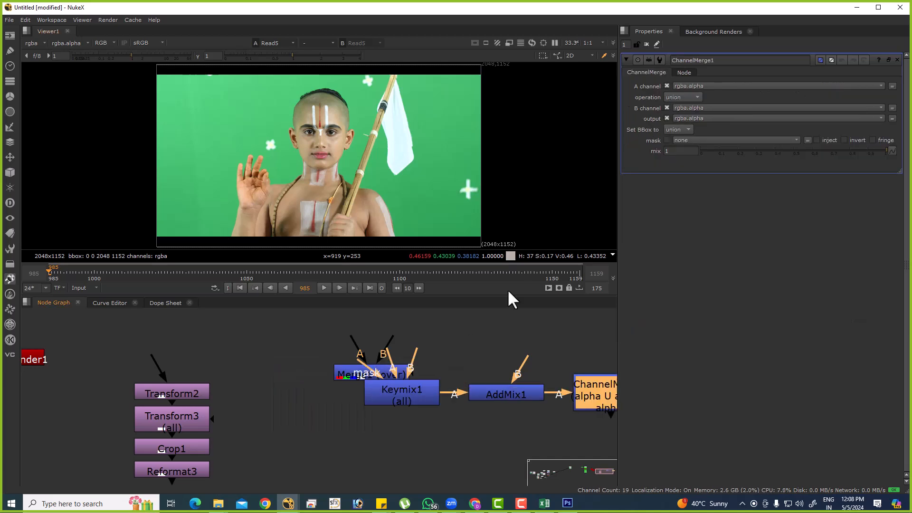
{"action": "scroll", "coordinate": [411, 411], "scroll_direction": "down", "scroll_amount": 2}
{"action": "left_click_drag", "start_coordinate": [252, 326], "coordinate": [559, 433]}
{"action": "key", "text": "l"}
{"action": "middle_click_drag", "start_coordinate": [485, 402], "coordinate": [336, 419]}
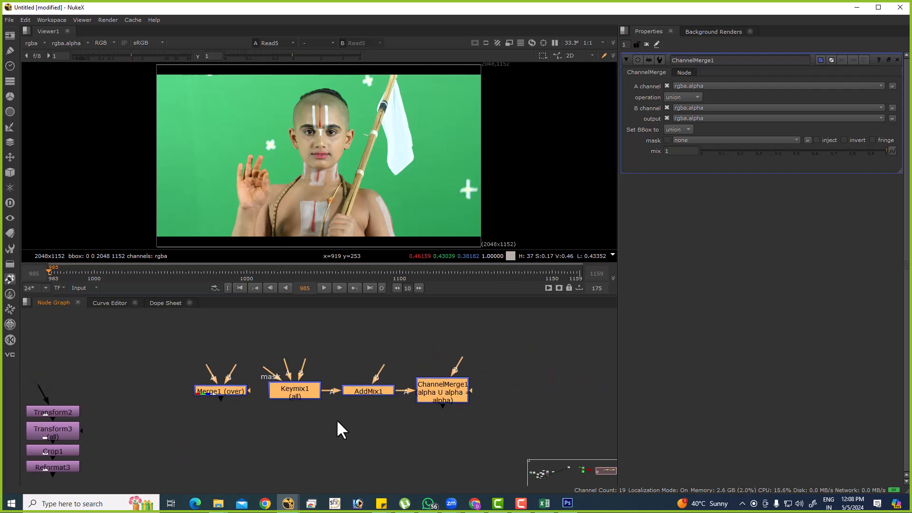
Move the row of merge nodes up above the Transform chain and deselect it.
{"action": "left_click_drag", "start_coordinate": [448, 390], "coordinate": [441, 330]}
{"action": "left_click", "coordinate": [321, 401]}
{"action": "middle_click_drag", "start_coordinate": [321, 401], "coordinate": [402, 393]}
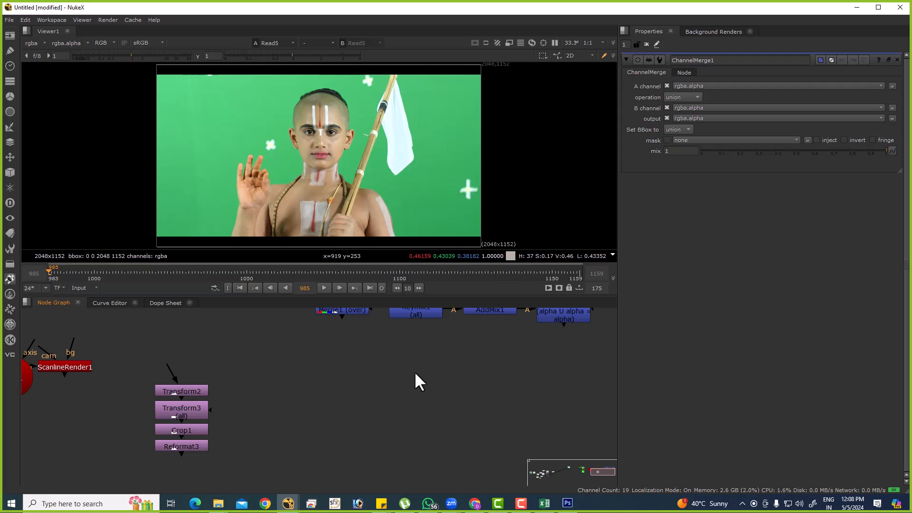
Raise the Transform2 node slightly so there is a gap above Transform3, and leave all nodes deselected.
{"action": "scroll", "coordinate": [366, 406], "scroll_direction": "down", "scroll_amount": 3}
{"action": "left_click_drag", "start_coordinate": [223, 369], "coordinate": [282, 441]}
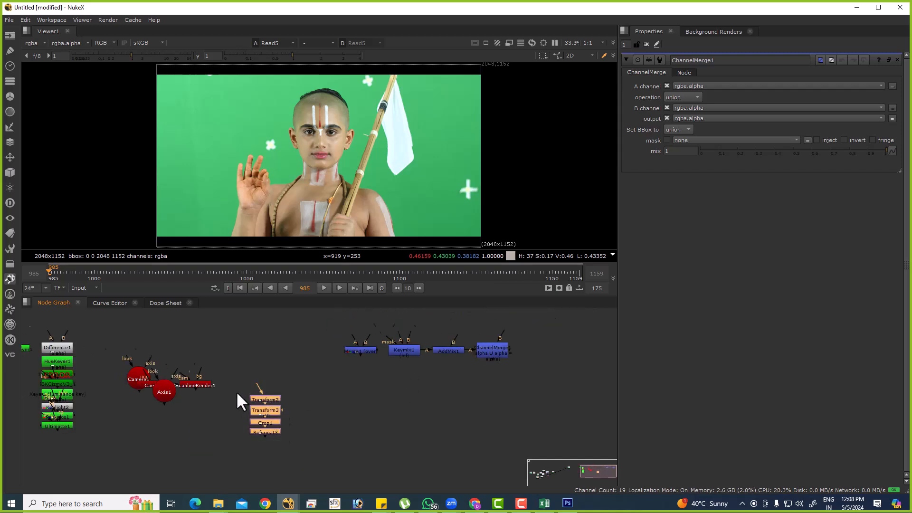
{"action": "scroll", "coordinate": [238, 401], "scroll_direction": "up", "scroll_amount": 4}
{"action": "left_click", "coordinate": [399, 407]}
{"action": "left_click_drag", "start_coordinate": [307, 399], "coordinate": [304, 383]}
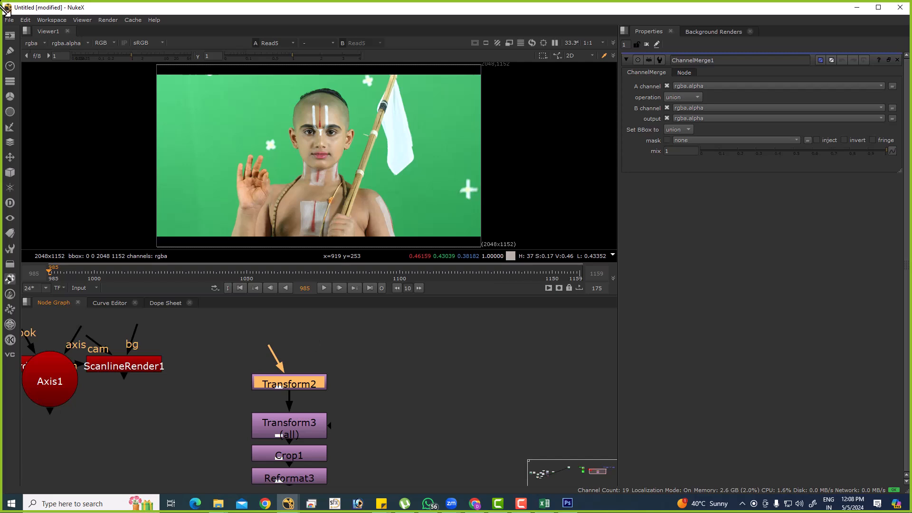
{"action": "middle_click_drag", "start_coordinate": [375, 401], "coordinate": [325, 396]}
{"action": "left_click", "coordinate": [360, 378]}
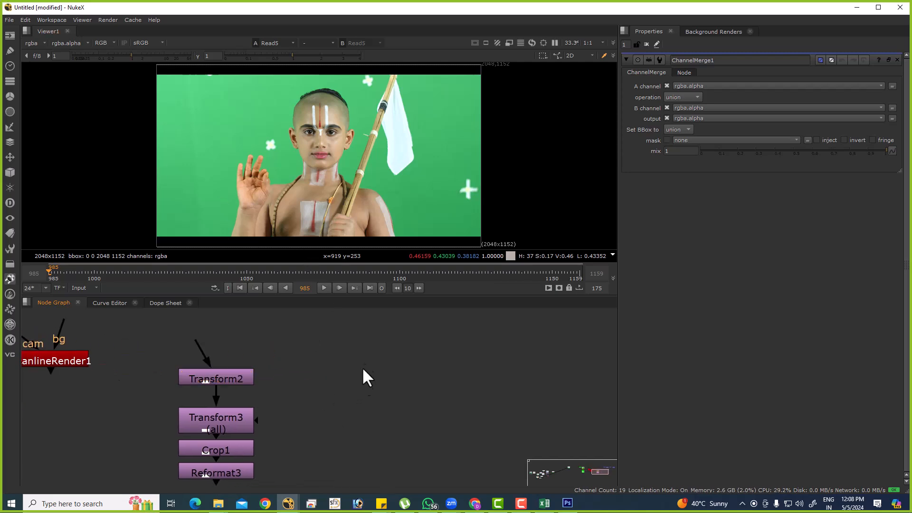
Add a Blur node in the empty area beside the Transform chain and connect an EdgeBlur node below it.
{"action": "key", "text": "Tab"}
{"action": "key", "text": "Escape"}
{"action": "key", "text": "b"}
{"action": "key", "text": "Tab"}
{"action": "type", "text": "edg"}
{"action": "left_click", "coordinate": [382, 375]}
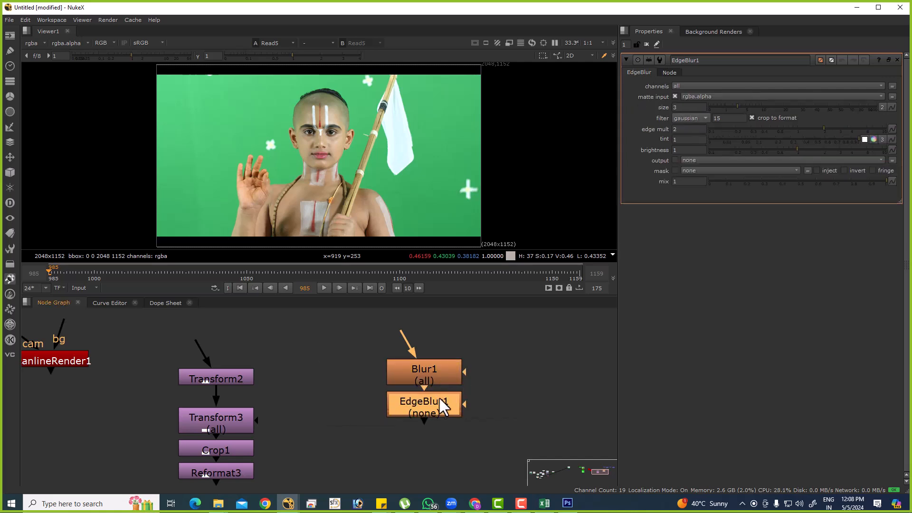
Extend the blur chain below EdgeBlur1 with a Soften node followed by an Erode (filter) node.
{"action": "key", "text": "Tab"}
{"action": "type", "text": "soft"}
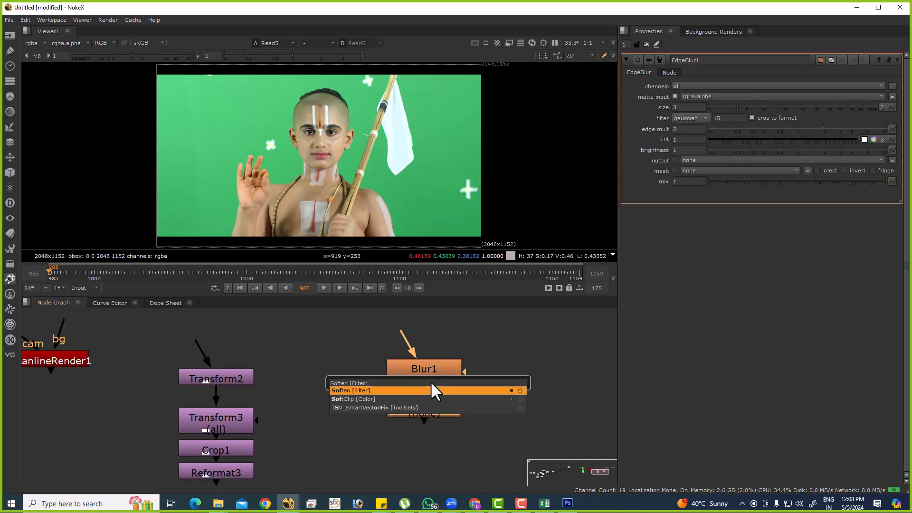
{"action": "key", "text": "Return"}
{"action": "key", "text": "Tab"}
{"action": "type", "text": "erode"}
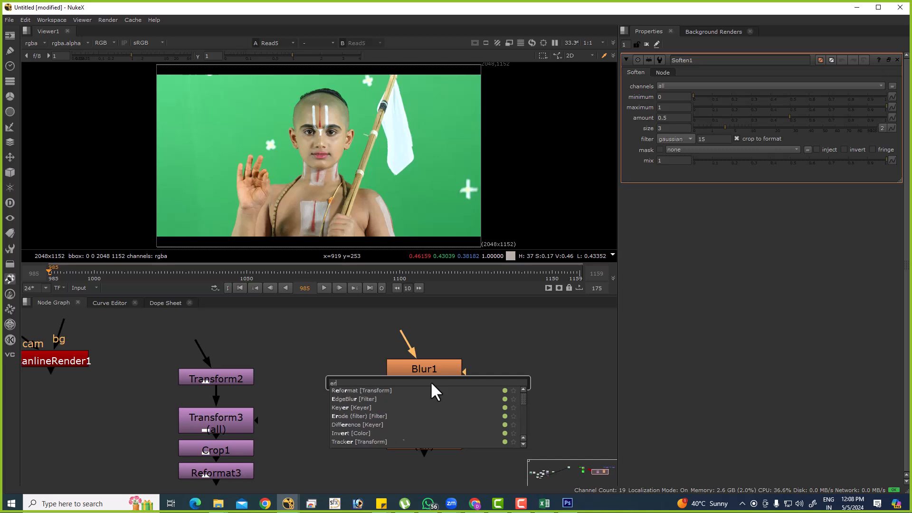
{"action": "key", "text": "Return"}
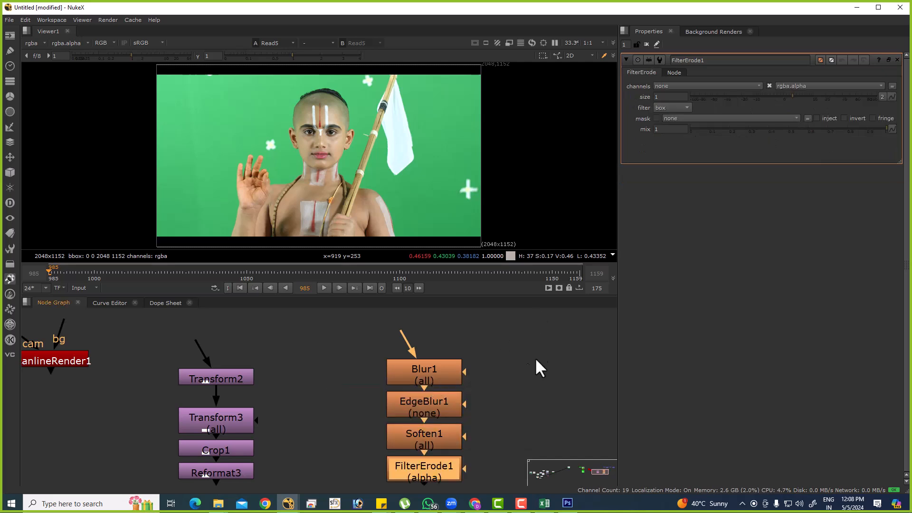
Add a MotionBlur node after the FilterErode node in the blur chain.
{"action": "key", "text": "Tab"}
{"action": "type", "text": "blo"}
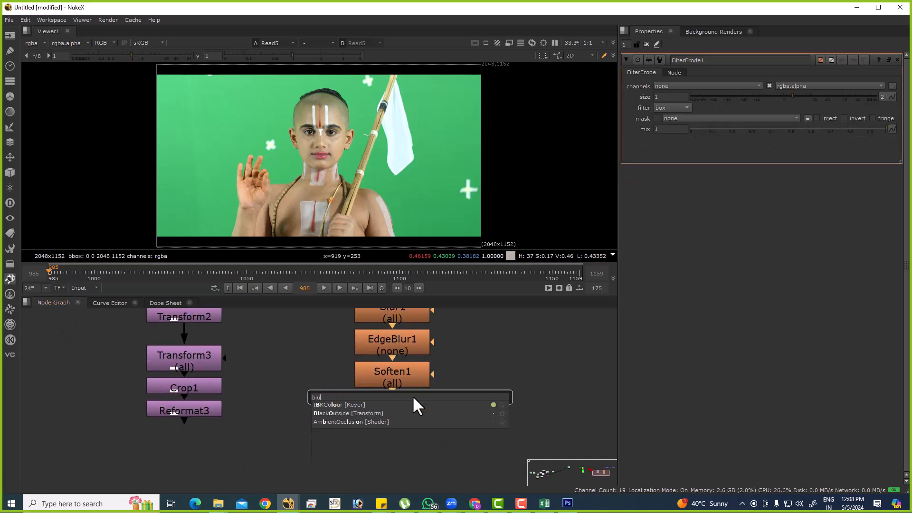
{"action": "key", "text": "BackSpace"}
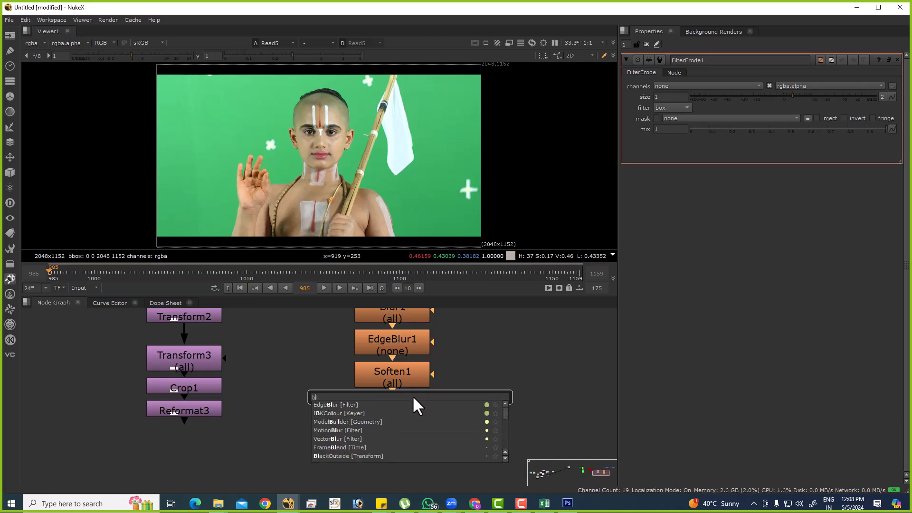
{"action": "key", "text": "Down"}
{"action": "key", "text": "Down"}
{"action": "key", "text": "Down"}
{"action": "key", "text": "Down"}
{"action": "key", "text": "Return"}
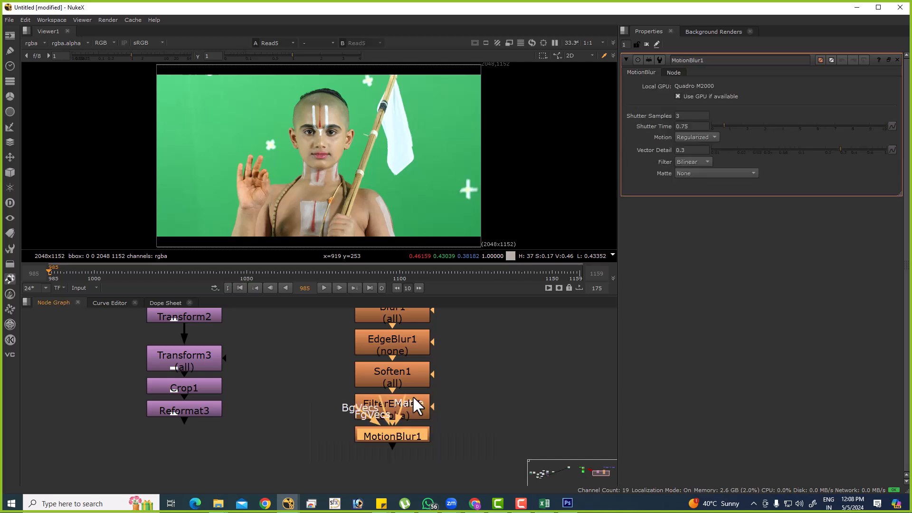
Add a VectorBlur node after MotionBlur1 at the end of the filter chain.
{"action": "key", "text": "Tab"}
{"action": "type", "text": "vector"}
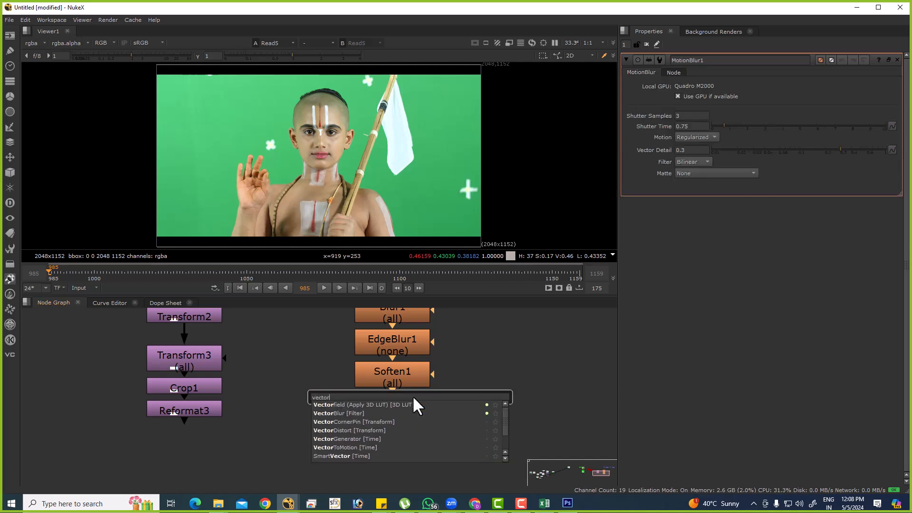
{"action": "key", "text": "Down"}
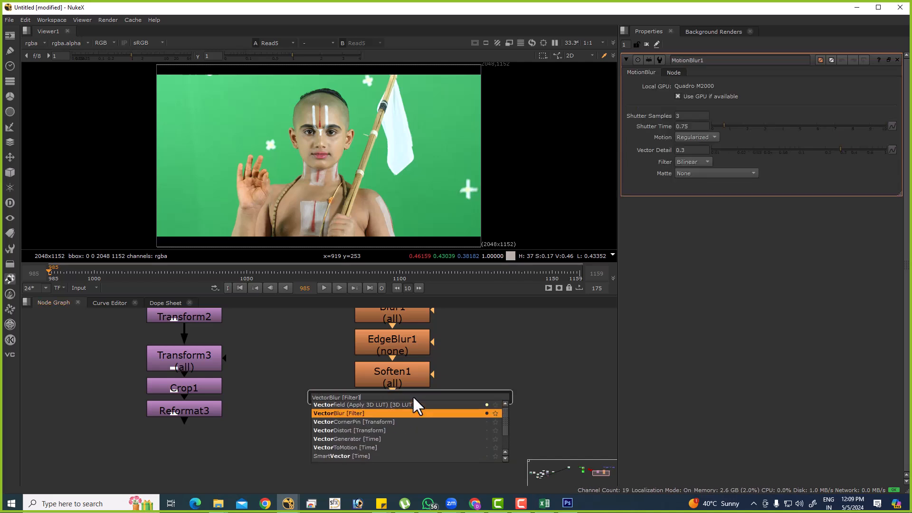
{"action": "key", "text": "Return"}
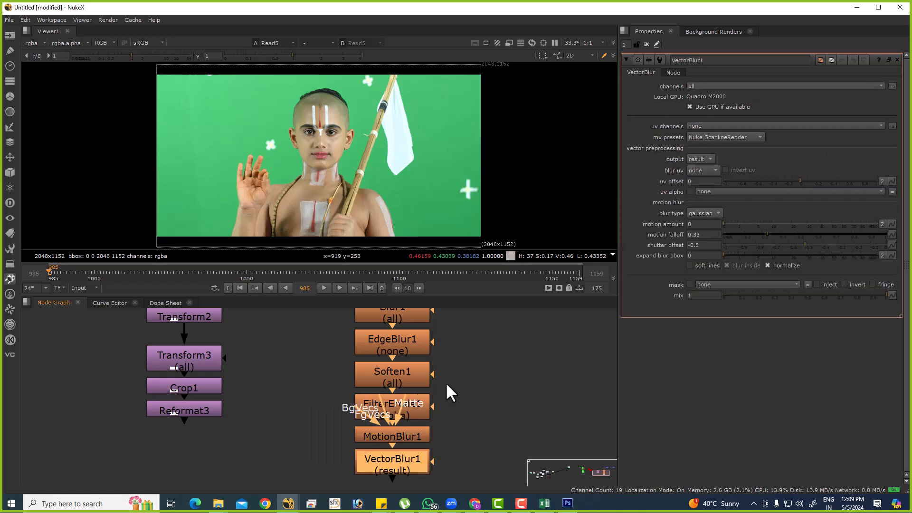
Look over the filter, transform, 3D and keyer node groups across the node graph.
{"action": "scroll", "coordinate": [438, 400], "scroll_direction": "down", "scroll_amount": 3}
{"action": "left_click_drag", "start_coordinate": [381, 339], "coordinate": [478, 479]}
{"action": "left_click_drag", "start_coordinate": [478, 479], "coordinate": [478, 479]}
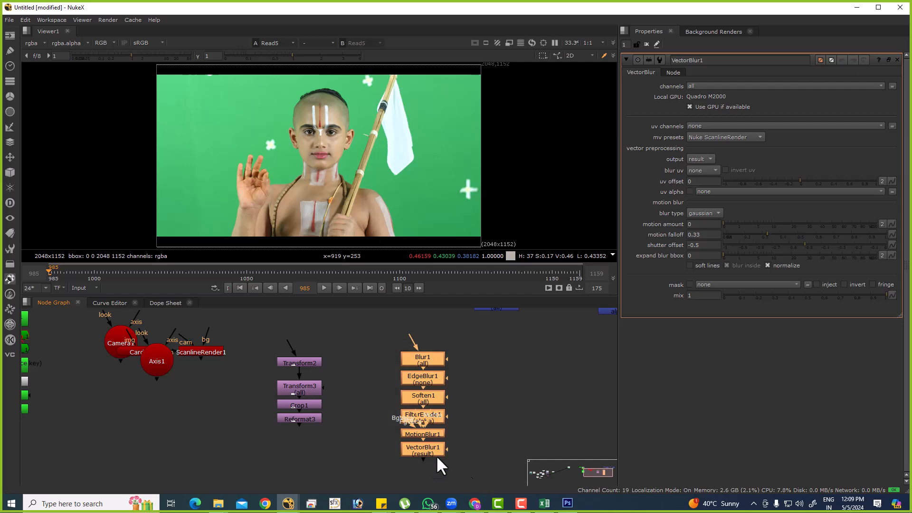
{"action": "left_click_drag", "start_coordinate": [234, 318], "coordinate": [334, 446]}
{"action": "middle_click_drag", "start_coordinate": [169, 391], "coordinate": [385, 424]}
{"action": "left_click_drag", "start_coordinate": [420, 436], "coordinate": [327, 369]}
{"action": "middle_click_drag", "start_coordinate": [242, 364], "coordinate": [329, 356]}
{"action": "scroll", "coordinate": [304, 342], "scroll_direction": "up", "scroll_amount": 3}
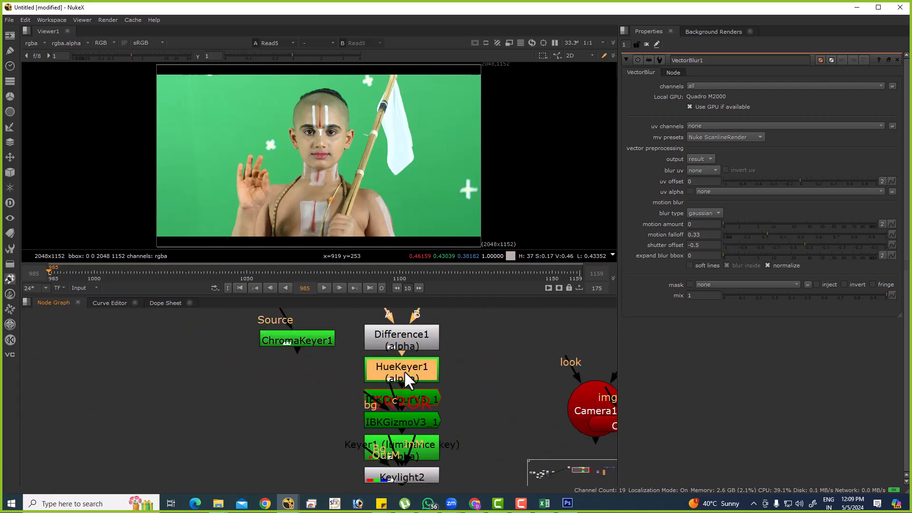
Pull Keylight2 and Difference1 out of the keyer chain and place them to its left, Difference1 below Keylight2.
{"action": "left_click", "coordinate": [417, 423]}
{"action": "middle_click_drag", "start_coordinate": [423, 429], "coordinate": [403, 406]}
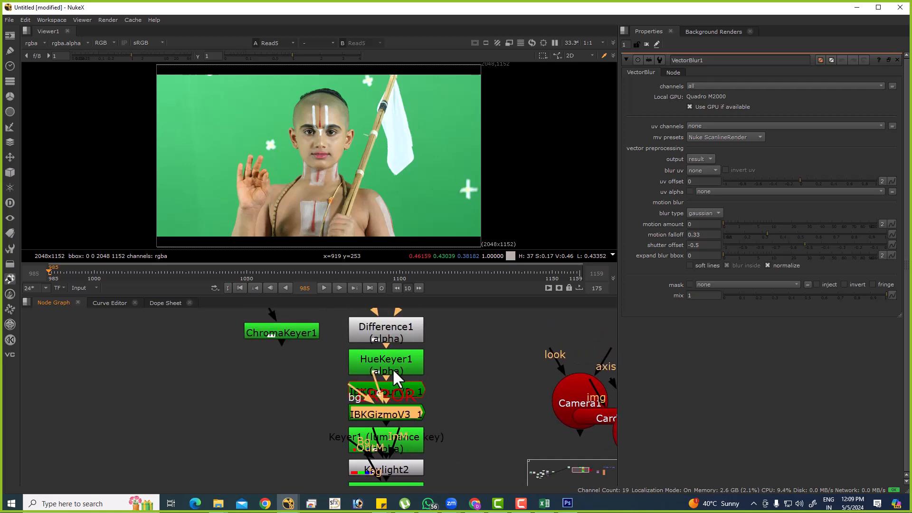
{"action": "middle_click_drag", "start_coordinate": [447, 445], "coordinate": [404, 415]}
{"action": "left_click", "coordinate": [377, 436]}
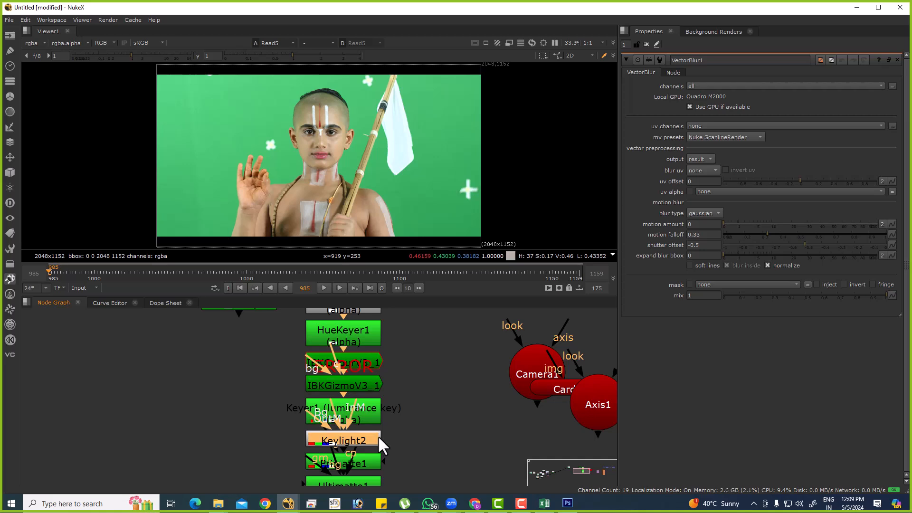
{"action": "left_click_drag", "start_coordinate": [383, 426], "coordinate": [195, 417]}
{"action": "scroll", "coordinate": [271, 426], "scroll_direction": "down", "scroll_amount": 3}
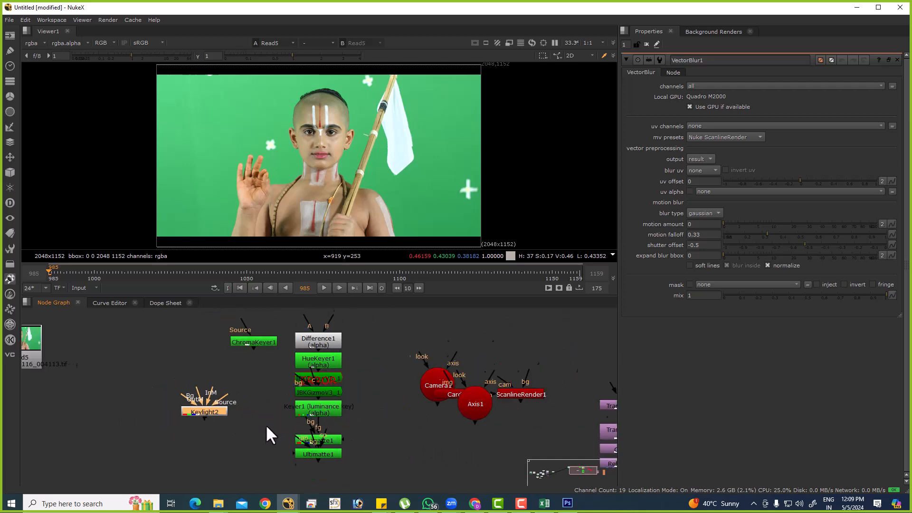
{"action": "left_click_drag", "start_coordinate": [311, 346], "coordinate": [354, 346]}
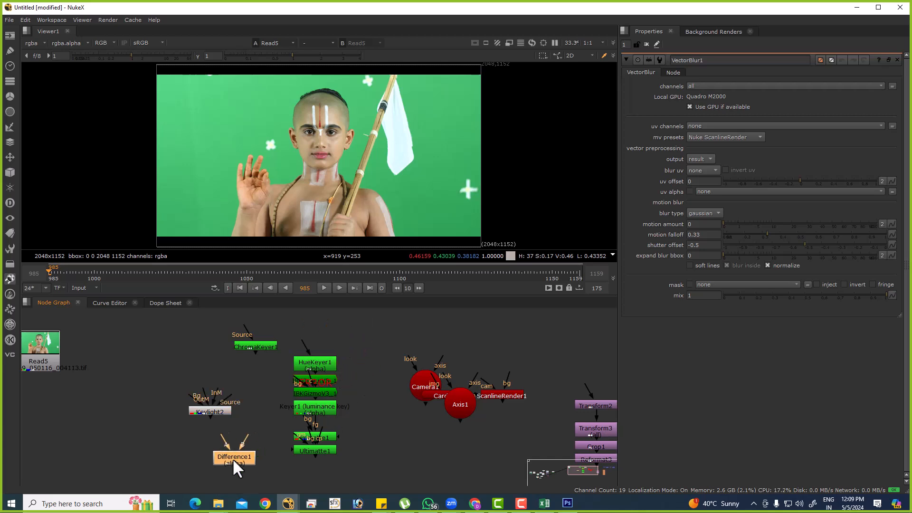
{"action": "left_click_drag", "start_coordinate": [239, 459], "coordinate": [214, 433]}
Auto-arrange ChromaKeyer1 with the remaining keyer chain and position the chain just above Keylight2.
{"action": "left_click_drag", "start_coordinate": [231, 315], "coordinate": [288, 357]}
{"action": "left_click_drag", "start_coordinate": [357, 338], "coordinate": [277, 466], "text": "shift"}
{"action": "key", "text": "l"}
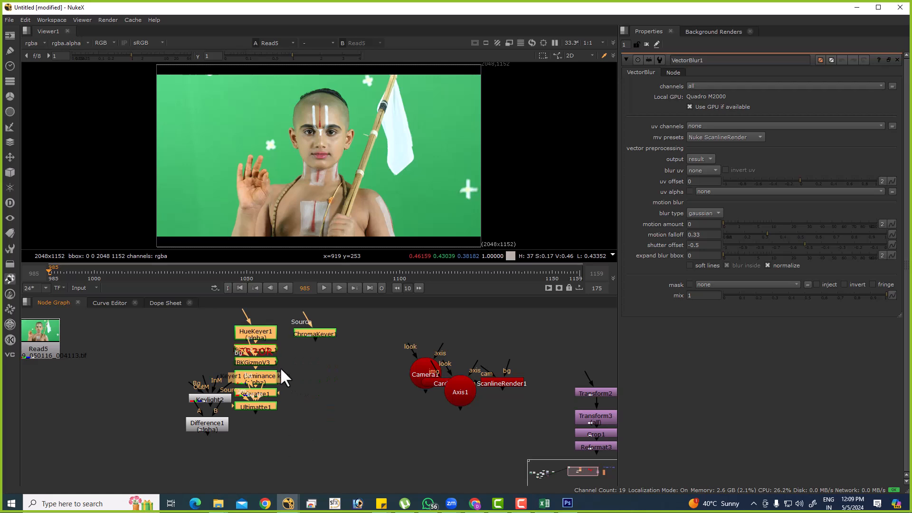
{"action": "middle_click_drag", "start_coordinate": [280, 368], "coordinate": [313, 391]}
{"action": "left_click_drag", "start_coordinate": [296, 431], "coordinate": [288, 387]}
{"action": "scroll", "coordinate": [240, 415], "scroll_direction": "up", "scroll_amount": 6}
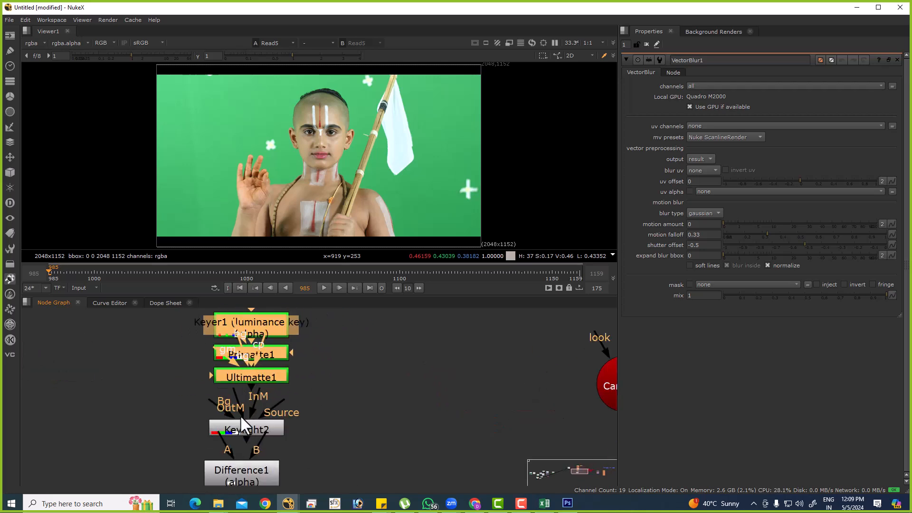
Move Keylight2 out from between Ultimatte1 and Difference1 into the open space to the right of the keyer column.
{"action": "left_click", "coordinate": [251, 423]}
{"action": "left_click_drag", "start_coordinate": [255, 422], "coordinate": [257, 403]}
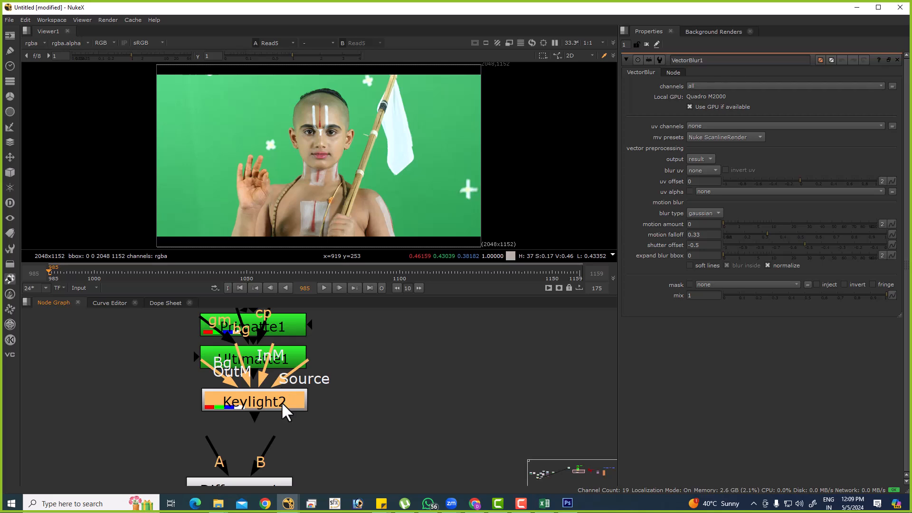
{"action": "scroll", "coordinate": [281, 402], "scroll_direction": "down", "scroll_amount": 3}
{"action": "left_click_drag", "start_coordinate": [281, 400], "coordinate": [356, 415]}
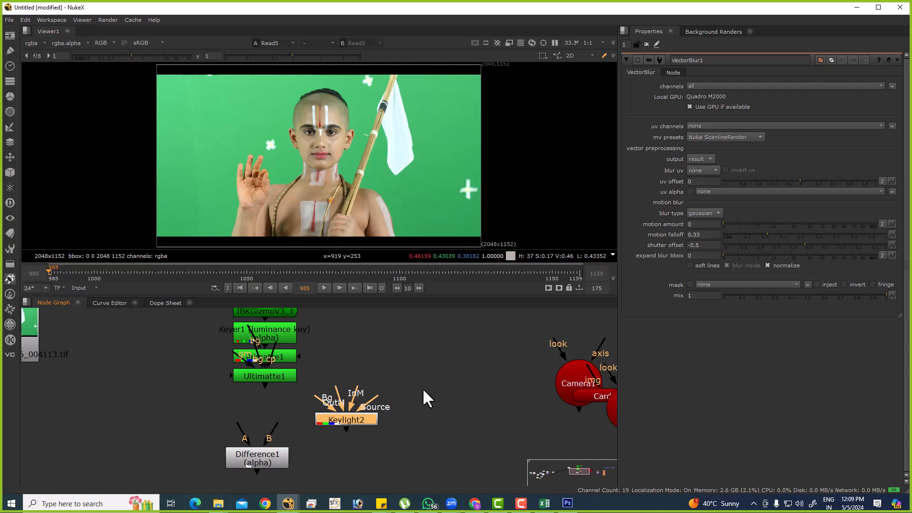
{"action": "left_click", "coordinate": [379, 410]}
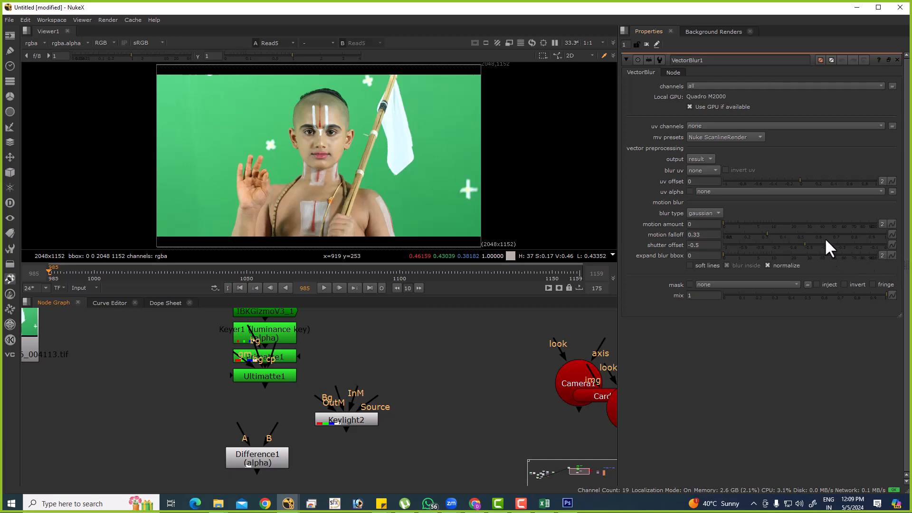
{"action": "scroll", "coordinate": [389, 414], "scroll_direction": "up", "scroll_amount": 5}
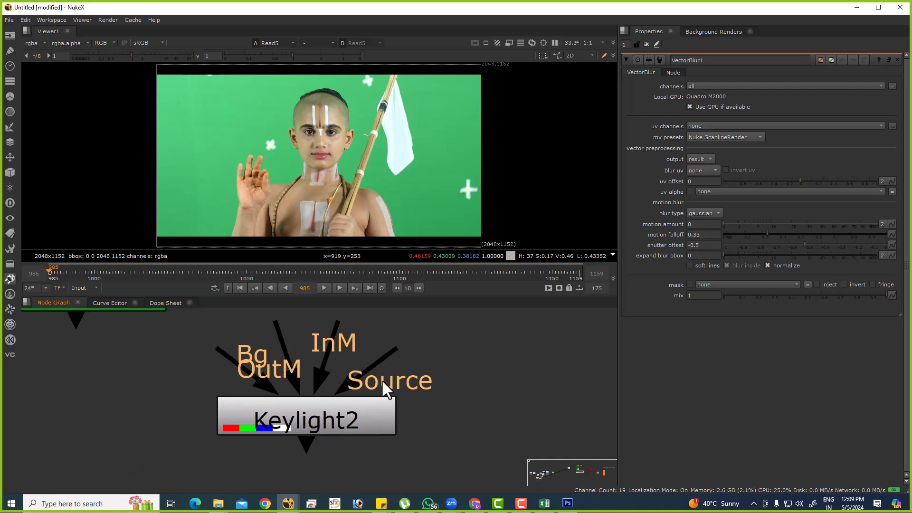
{"action": "scroll", "coordinate": [382, 382], "scroll_direction": "down", "scroll_amount": 3}
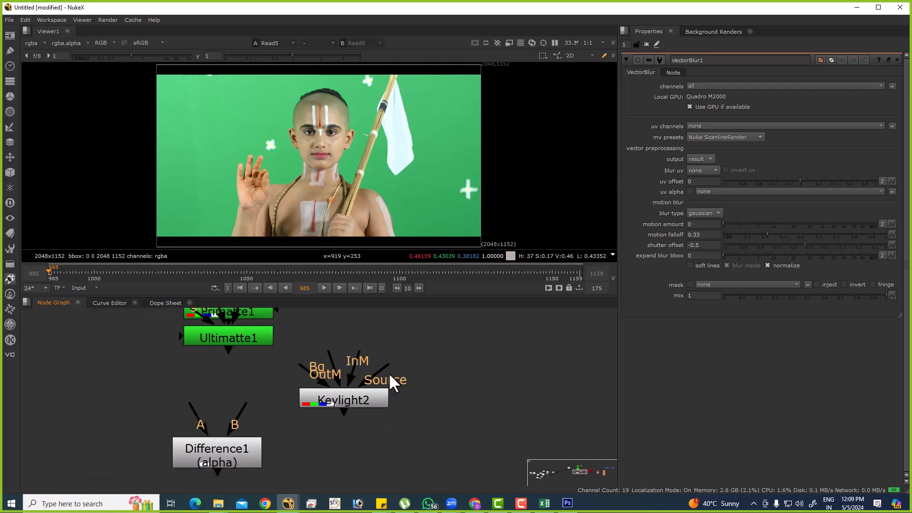
{"action": "left_click_drag", "start_coordinate": [359, 399], "coordinate": [425, 414]}
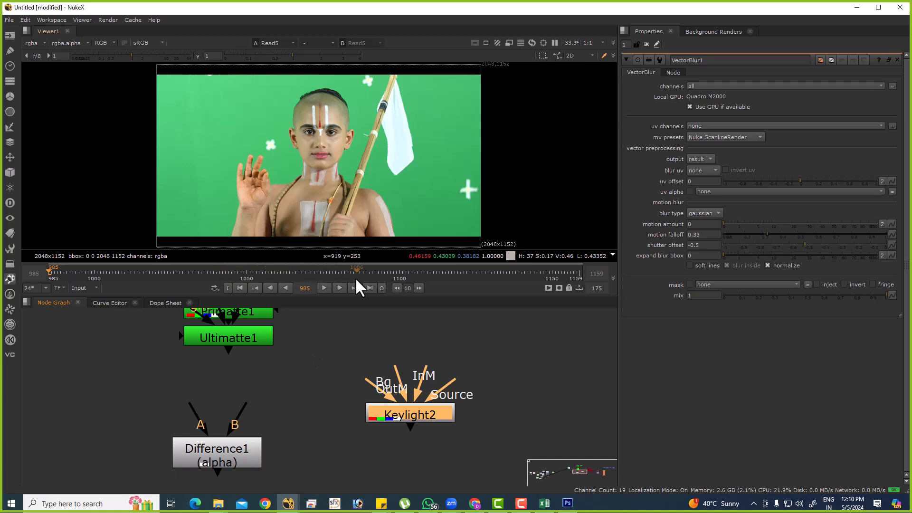
Place Keylight2 beneath ChromaKeyer1 and select the keyer column from HueKeyer1 down to Ultimatte1.
{"action": "key", "text": "alt+Tab"}
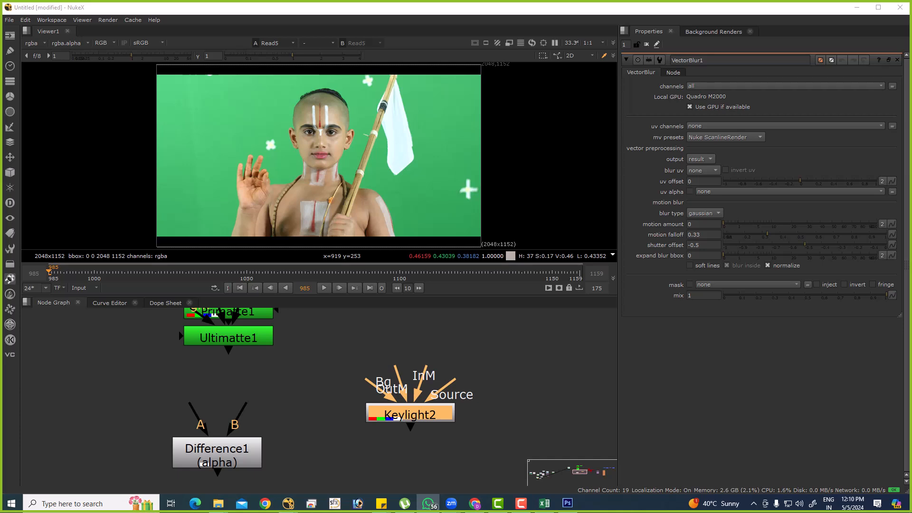
{"action": "scroll", "coordinate": [342, 387], "scroll_direction": "down", "scroll_amount": 3}
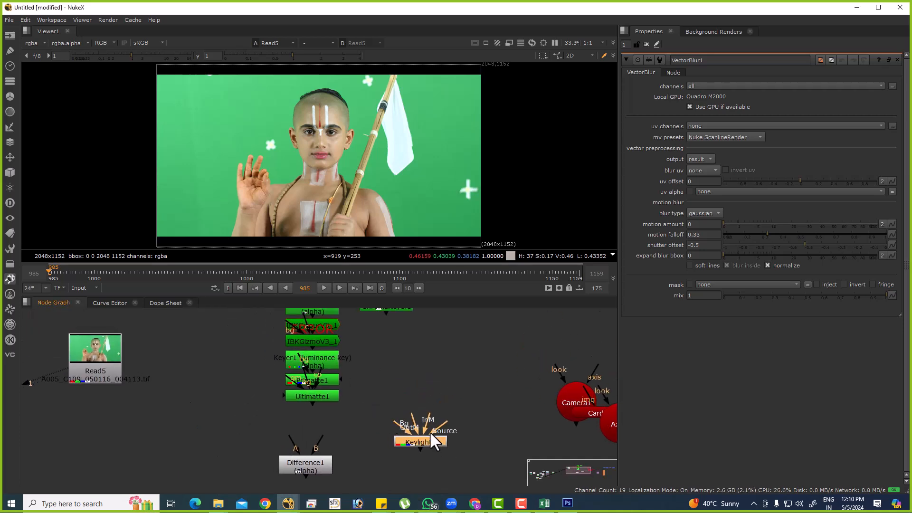
{"action": "left_click_drag", "start_coordinate": [423, 439], "coordinate": [382, 373]}
{"action": "middle_click_drag", "start_coordinate": [380, 351], "coordinate": [377, 402]}
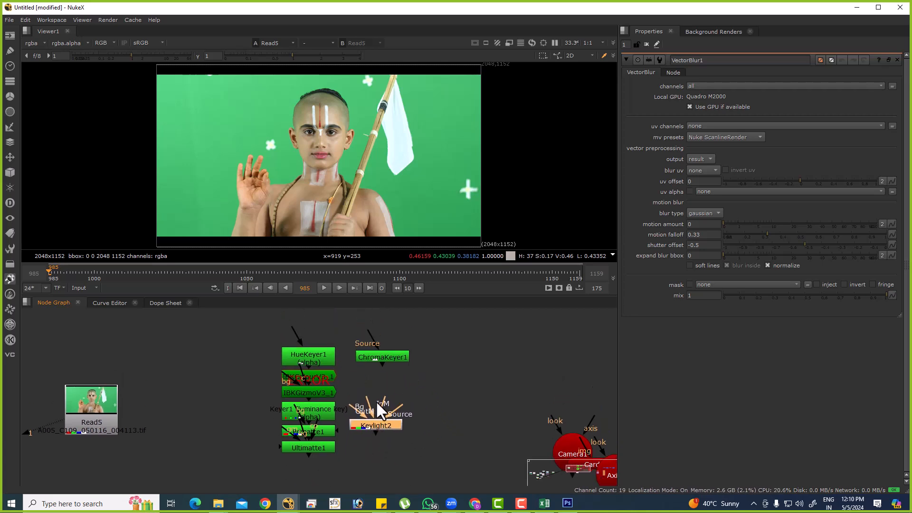
{"action": "left_click", "coordinate": [114, 410]}
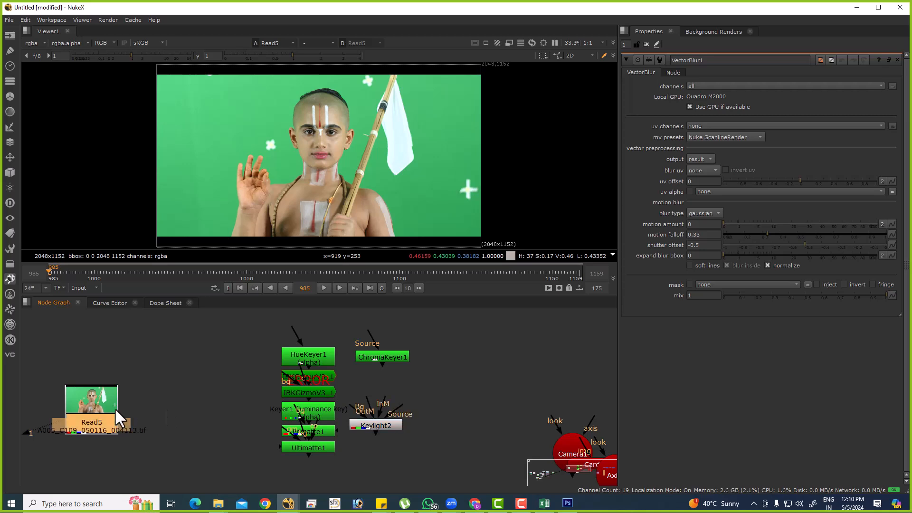
{"action": "left_click_drag", "start_coordinate": [395, 426], "coordinate": [414, 405]}
{"action": "middle_click_drag", "start_coordinate": [336, 388], "coordinate": [340, 379]}
{"action": "left_click_drag", "start_coordinate": [247, 324], "coordinate": [353, 460]}
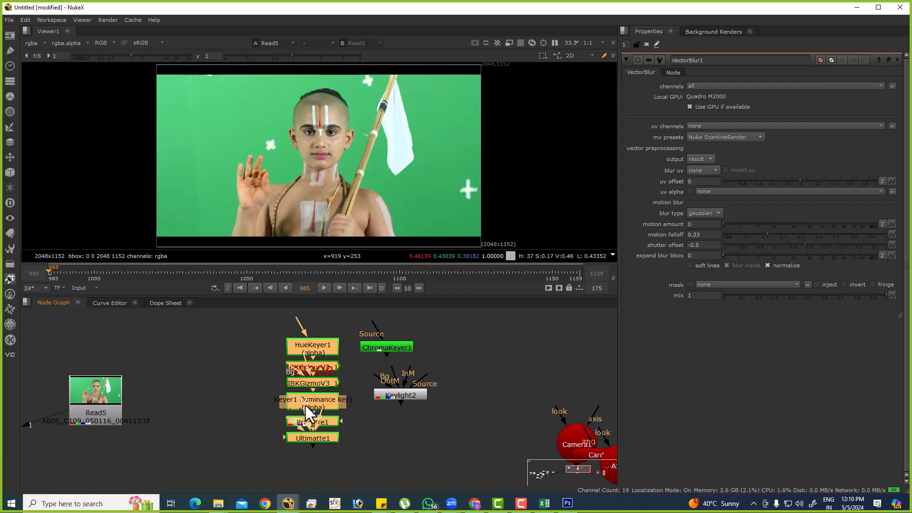
Launch Adobe After Effects CS6 by searching Windows for "after", and deselect the keyer column in Nuke.
{"action": "key", "text": "super"}
{"action": "type", "text": "after"}
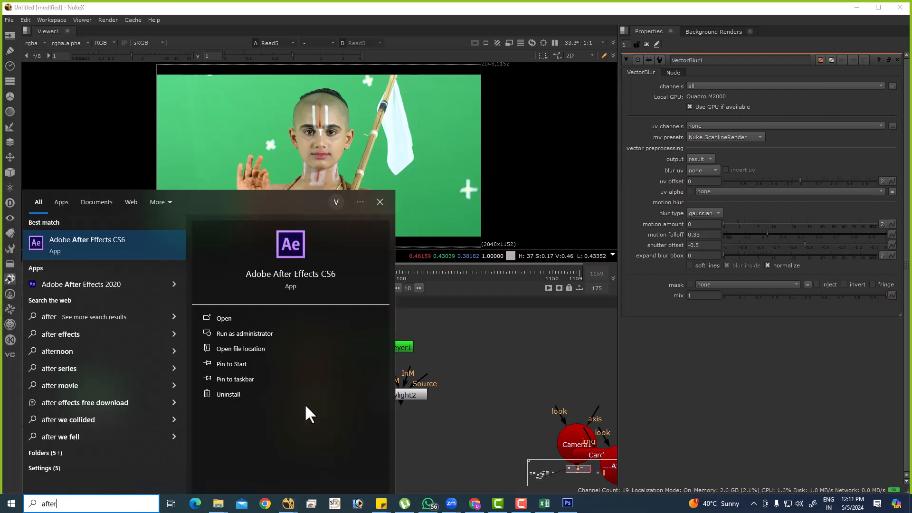
{"action": "key", "text": "Escape"}
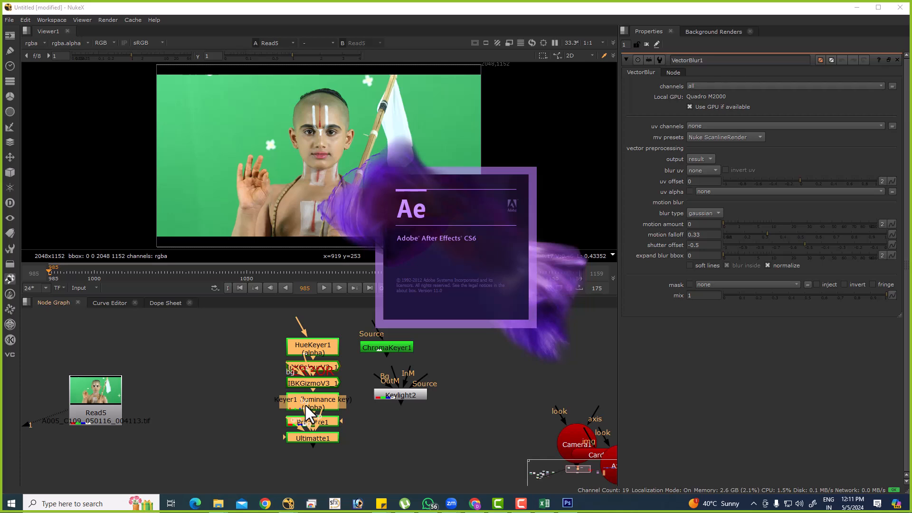
{"action": "left_click", "coordinate": [353, 358]}
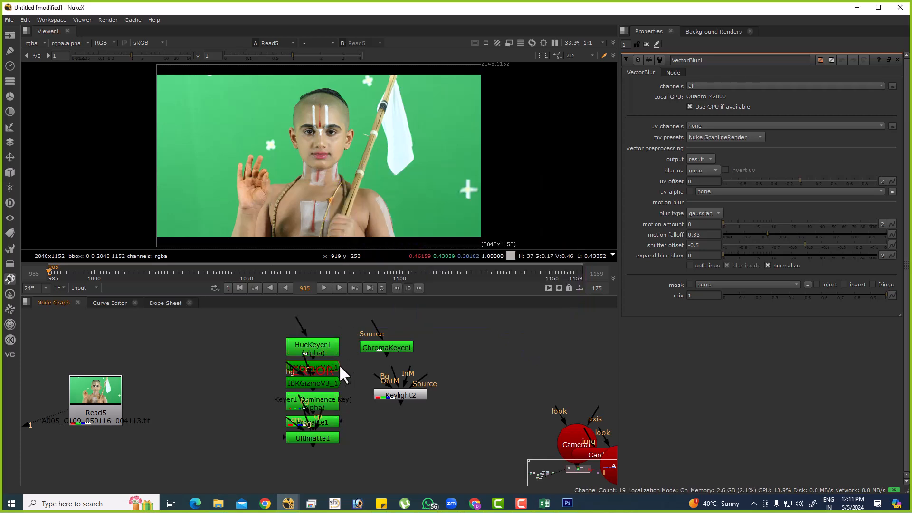
Stack Keylight2 and ChromaKeyer1 above HueKeyer1, then select the whole keyer column and auto-arrange it.
{"action": "left_click_drag", "start_coordinate": [261, 325], "coordinate": [362, 454]}
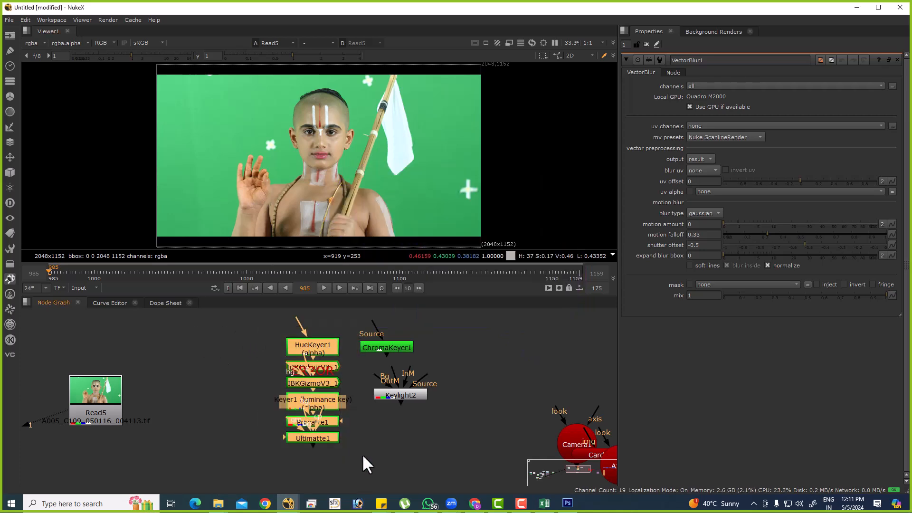
{"action": "left_click", "coordinate": [367, 447]}
{"action": "left_click_drag", "start_coordinate": [407, 398], "coordinate": [323, 310]}
{"action": "left_click_drag", "start_coordinate": [397, 387], "coordinate": [321, 367]}
{"action": "left_click_drag", "start_coordinate": [259, 350], "coordinate": [414, 476]}
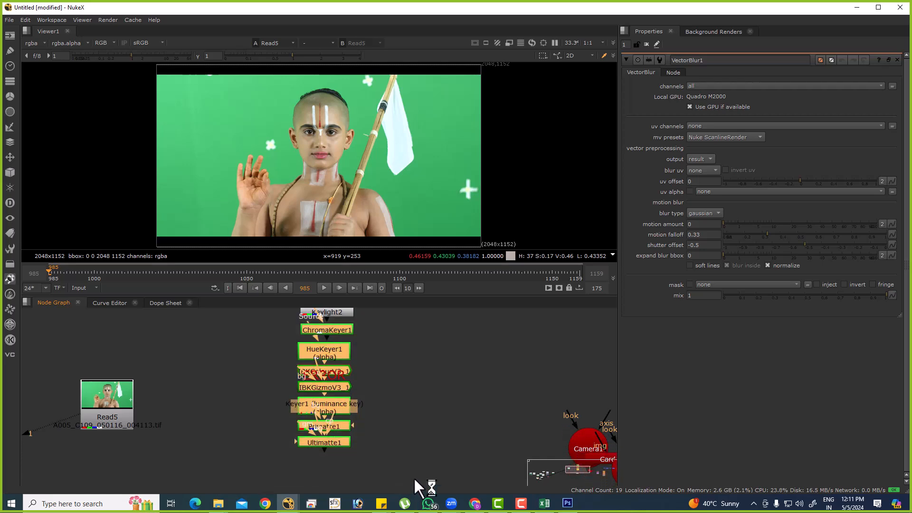
{"action": "key", "text": "l"}
Move ChromaKeyer1 to the end of the keyer column, directly beneath Ultimatte1.
{"action": "middle_click_drag", "start_coordinate": [377, 389], "coordinate": [375, 438]}
{"action": "left_click", "coordinate": [380, 414]}
{"action": "left_click_drag", "start_coordinate": [370, 385], "coordinate": [324, 418]}
{"action": "middle_click_drag", "start_coordinate": [323, 419], "coordinate": [340, 384]}
{"action": "scroll", "coordinate": [340, 384], "scroll_direction": "down", "scroll_amount": 2}
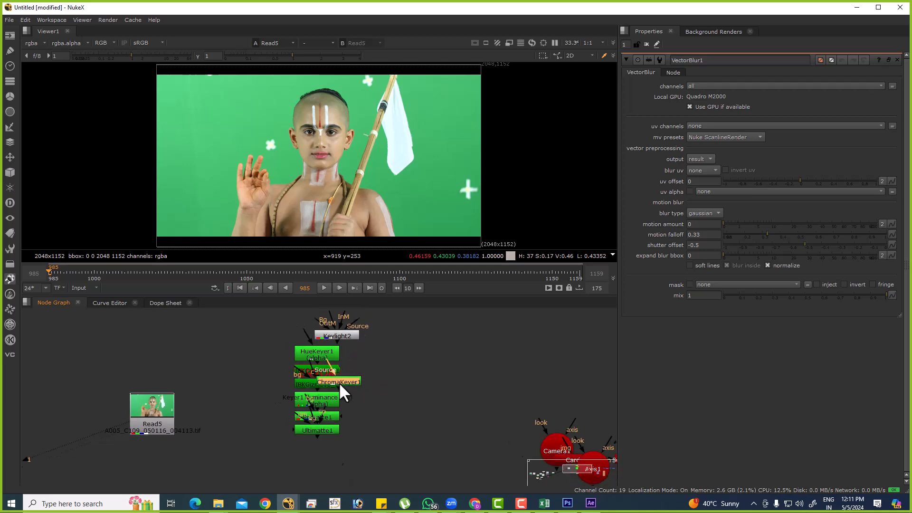
{"action": "left_click_drag", "start_coordinate": [342, 383], "coordinate": [351, 422]}
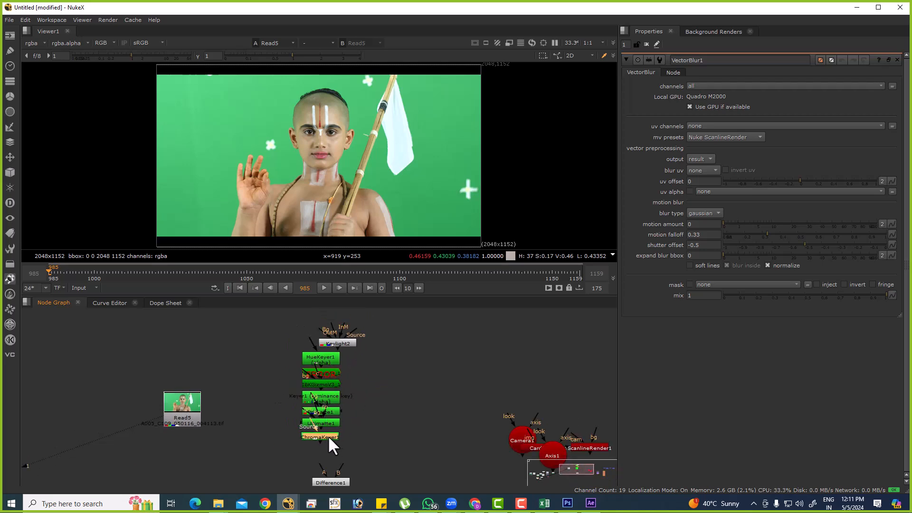
{"action": "scroll", "coordinate": [345, 348], "scroll_direction": "up", "scroll_amount": 2}
Move Keylight2 out of the keyer column and place it just to the right of HueKeyer1.
{"action": "left_click", "coordinate": [350, 340]}
{"action": "left_click_drag", "start_coordinate": [351, 338], "coordinate": [424, 356]}
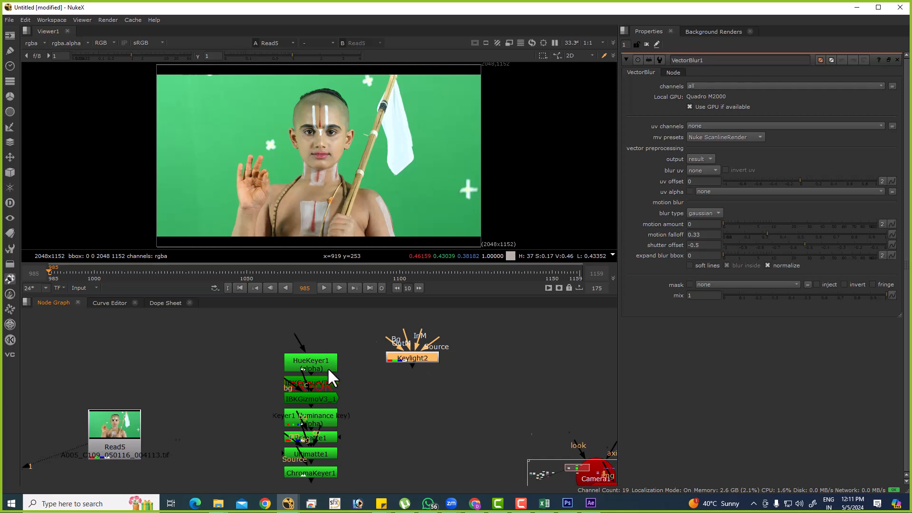
{"action": "scroll", "coordinate": [330, 376], "scroll_direction": "down", "scroll_amount": 2}
{"action": "left_click_drag", "start_coordinate": [259, 339], "coordinate": [351, 463]}
{"action": "left_click_drag", "start_coordinate": [270, 327], "coordinate": [364, 464]}
{"action": "left_click", "coordinate": [398, 399]}
{"action": "scroll", "coordinate": [383, 337], "scroll_direction": "up", "scroll_amount": 2}
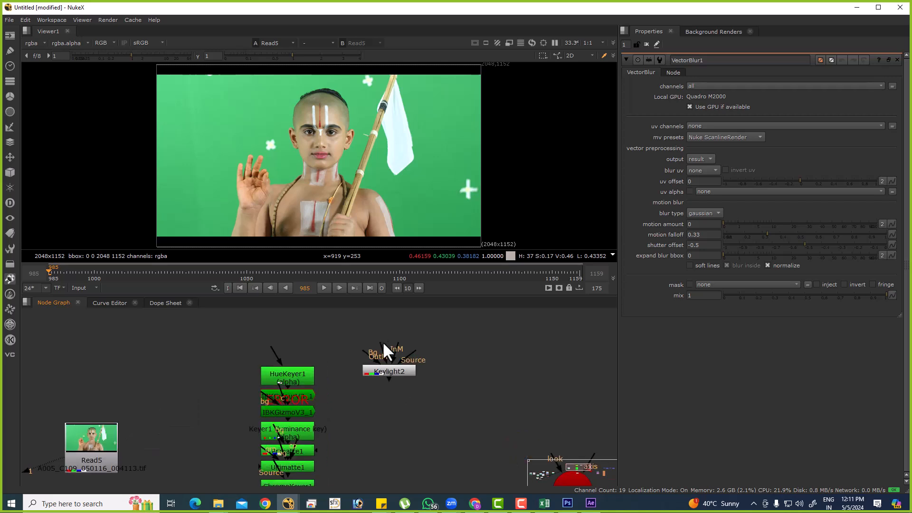
{"action": "scroll", "coordinate": [382, 335], "scroll_direction": "up", "scroll_amount": 1}
{"action": "left_click_drag", "start_coordinate": [386, 367], "coordinate": [340, 369]}
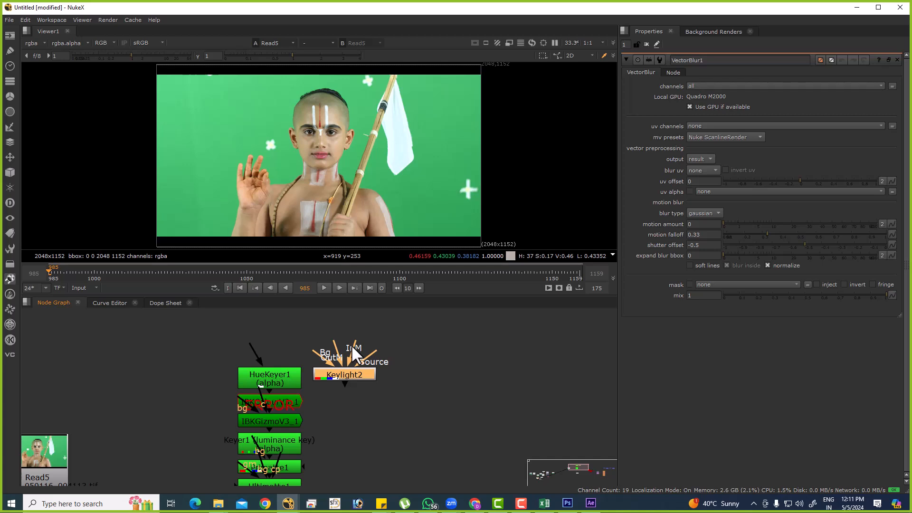
{"action": "scroll", "coordinate": [391, 403], "scroll_direction": "down", "scroll_amount": 2}
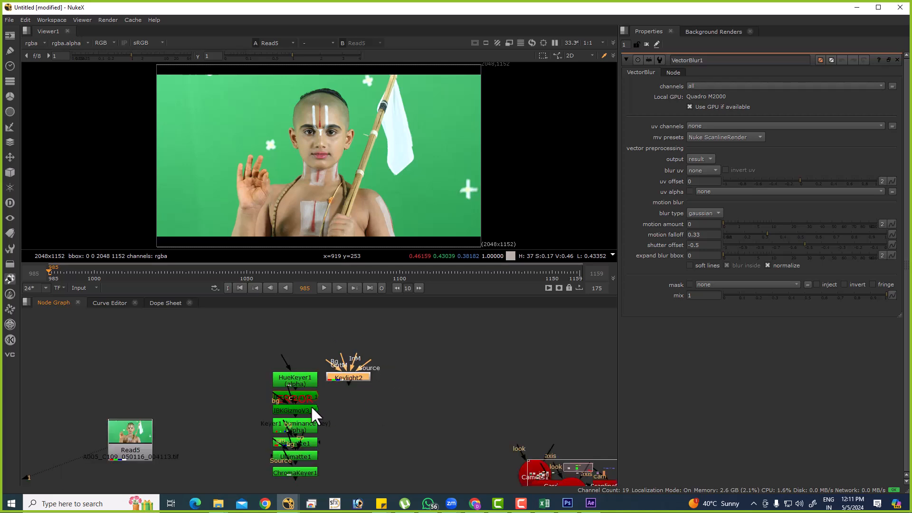
Move Difference1 into the open space to the right of ChromaKeyer1 and open its properties.
{"action": "middle_click_drag", "start_coordinate": [311, 406], "coordinate": [294, 346]}
{"action": "left_click", "coordinate": [409, 384]}
{"action": "scroll", "coordinate": [410, 384], "scroll_direction": "down", "scroll_amount": 1}
{"action": "scroll", "coordinate": [311, 449], "scroll_direction": "up", "scroll_amount": 4}
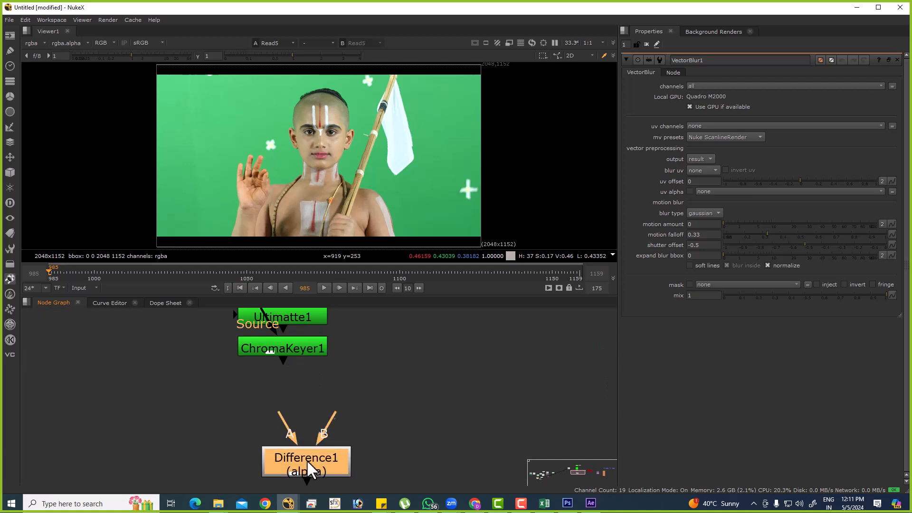
{"action": "left_click_drag", "start_coordinate": [301, 400], "coordinate": [450, 394]}
{"action": "double_click", "coordinate": [449, 395]}
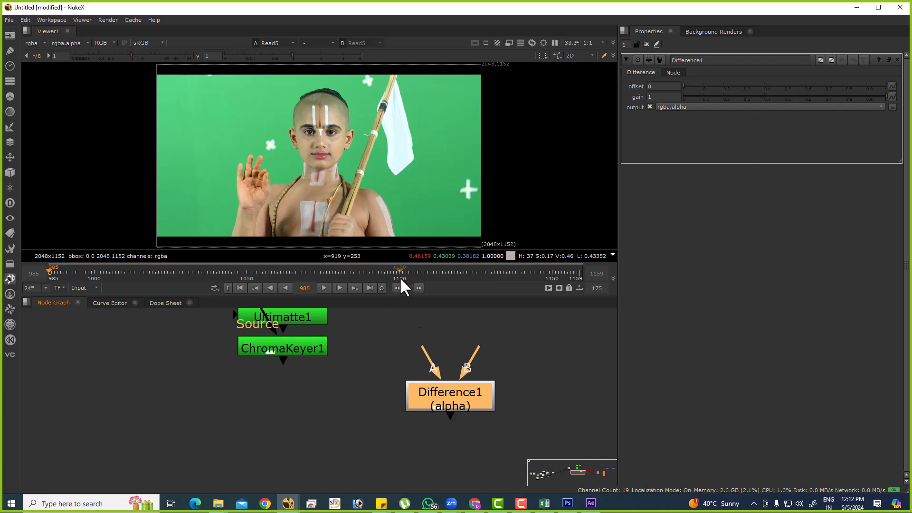
{"action": "scroll", "coordinate": [415, 333], "scroll_direction": "down", "scroll_amount": 1}
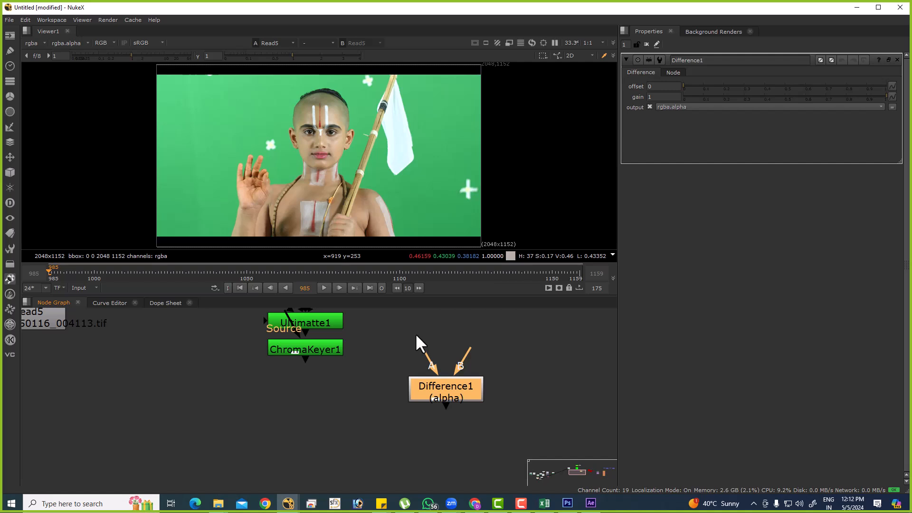
{"action": "mouse_move", "coordinate": [459, 392]}
{"action": "left_mouse_down"}
{"action": "mouse_move", "coordinate": [470, 398]}
{"action": "mouse_move", "coordinate": [444, 390]}
{"action": "left_mouse_up"}
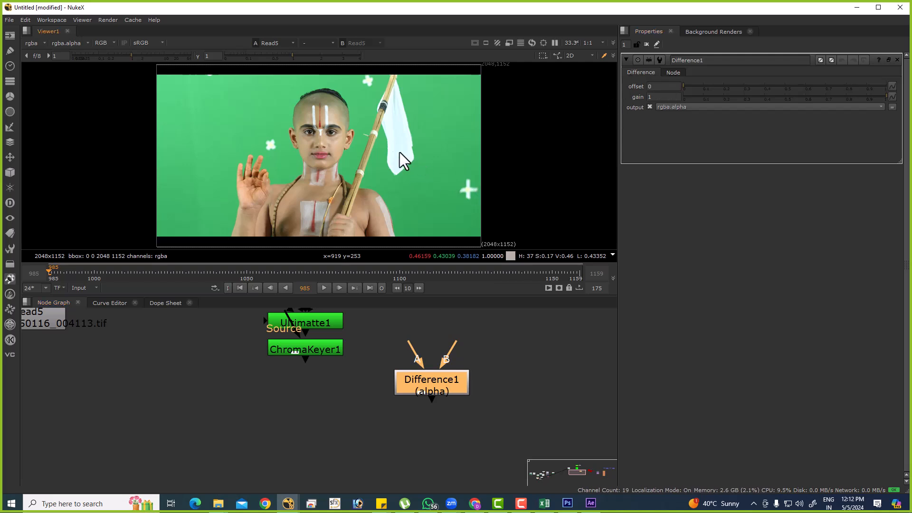
{"action": "double_click", "coordinate": [435, 385]}
Select all the keyer nodes together with Keylight2 and Difference1 to present them as a group, and deselect them.
{"action": "scroll", "coordinate": [438, 449], "scroll_direction": "down", "scroll_amount": 6}
{"action": "left_click_drag", "start_coordinate": [347, 334], "coordinate": [496, 468]}
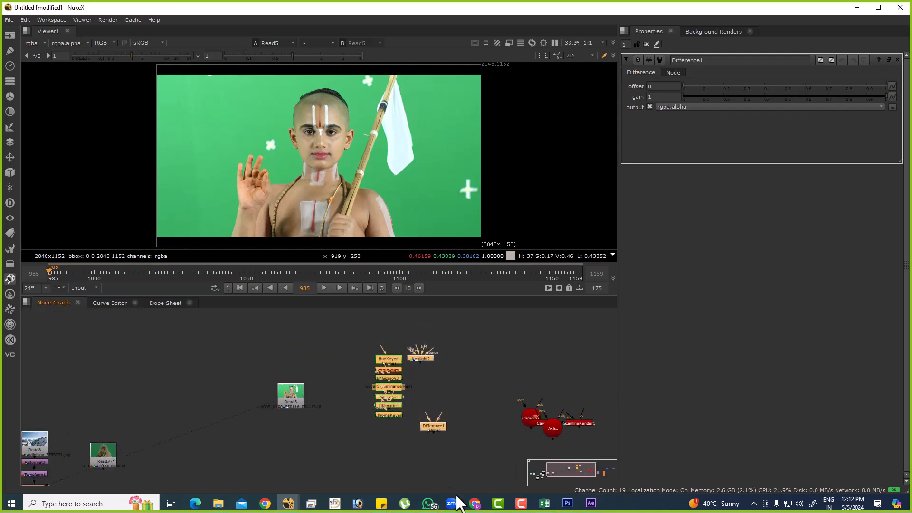
{"action": "left_click", "coordinate": [449, 401]}
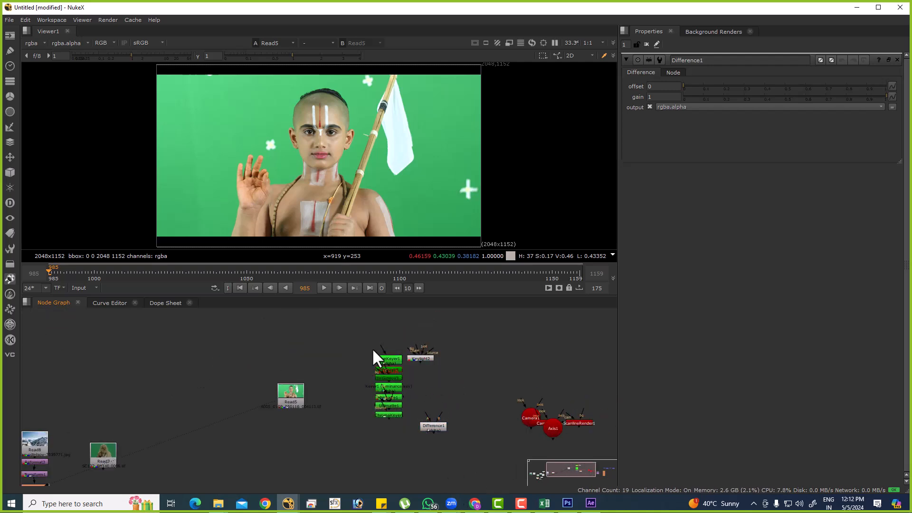
{"action": "scroll", "coordinate": [404, 363], "scroll_direction": "up", "scroll_amount": 4}
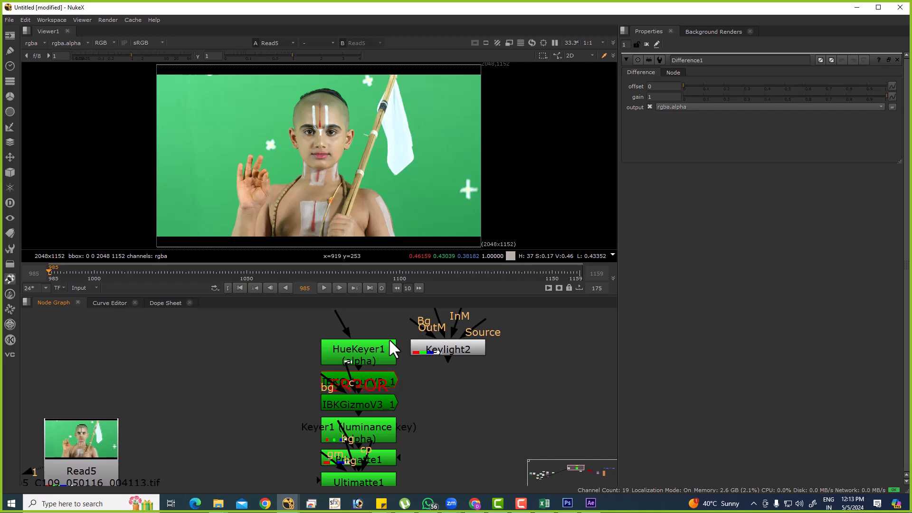
{"action": "scroll", "coordinate": [389, 361], "scroll_direction": "down", "scroll_amount": 5}
{"action": "left_click_drag", "start_coordinate": [311, 323], "coordinate": [465, 475]}
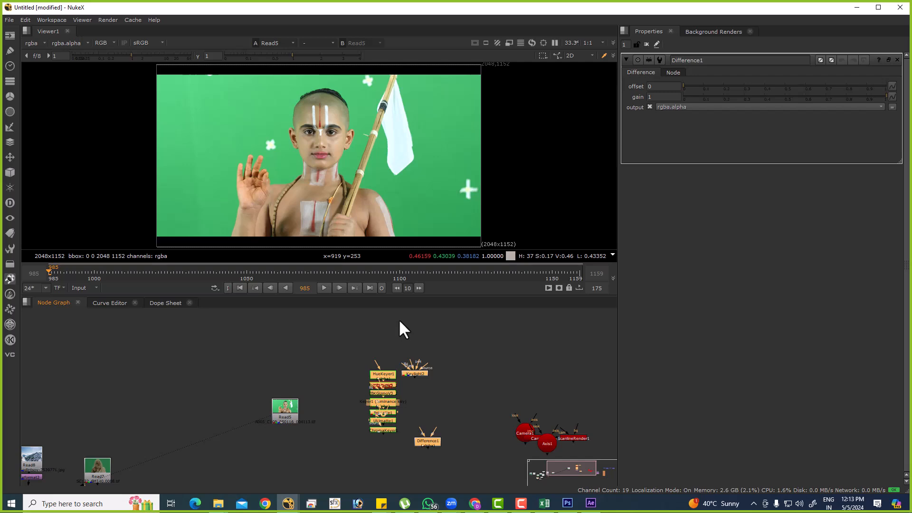
{"action": "left_click", "coordinate": [473, 378]}
Maximize the node graph, auto-arrange all keyer nodes including Keylight2 and Difference1, and move the group up above Read5.
{"action": "key", "text": "space"}
{"action": "scroll", "coordinate": [449, 332], "scroll_direction": "up", "scroll_amount": 5}
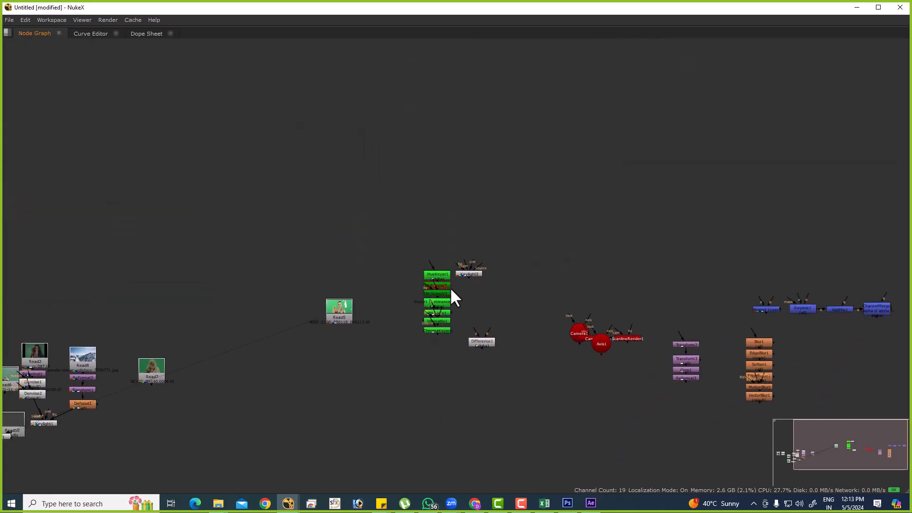
{"action": "left_click_drag", "start_coordinate": [304, 192], "coordinate": [652, 456]}
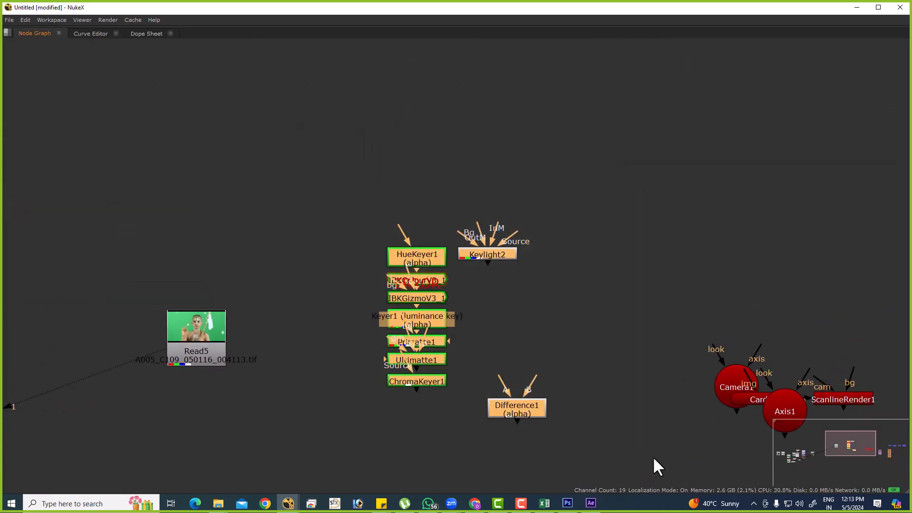
{"action": "key", "text": "l"}
{"action": "left_click_drag", "start_coordinate": [489, 263], "coordinate": [411, 165]}
{"action": "left_click", "coordinate": [447, 243]}
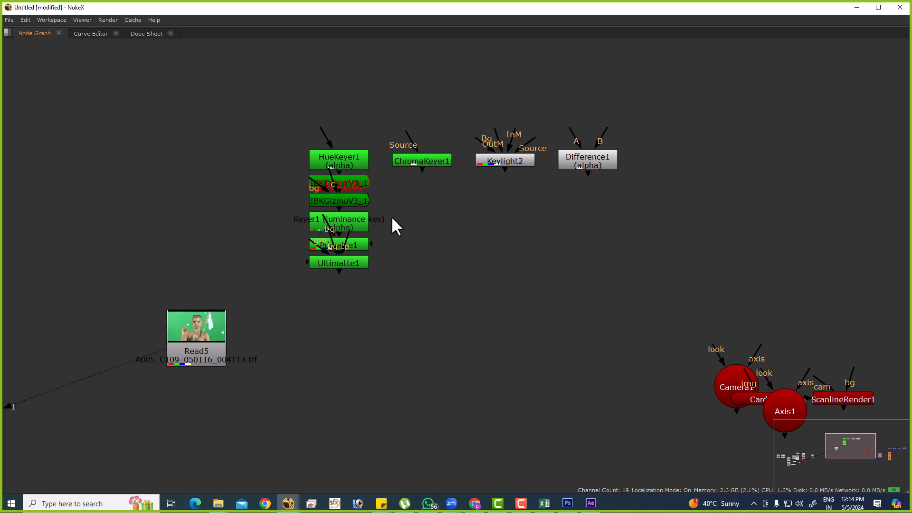
{"action": "left_click_drag", "start_coordinate": [223, 101], "coordinate": [769, 302]}
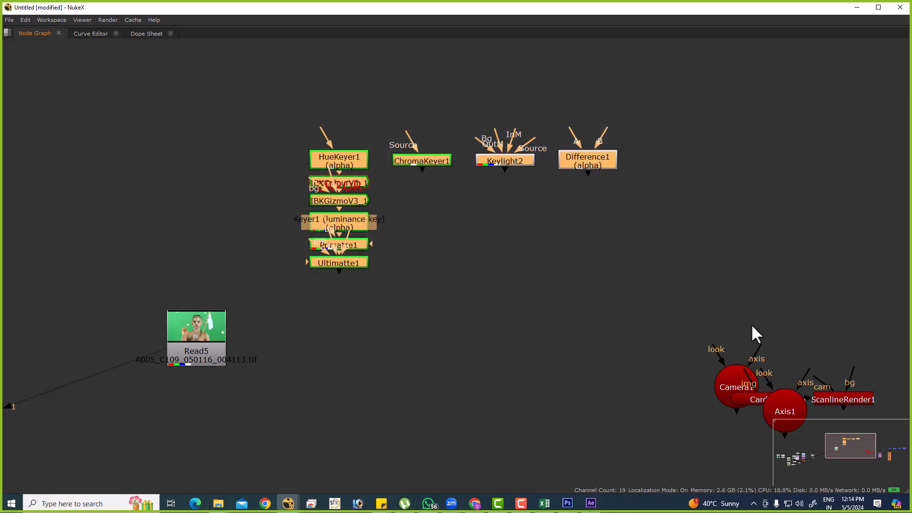
{"action": "left_click", "coordinate": [467, 180]}
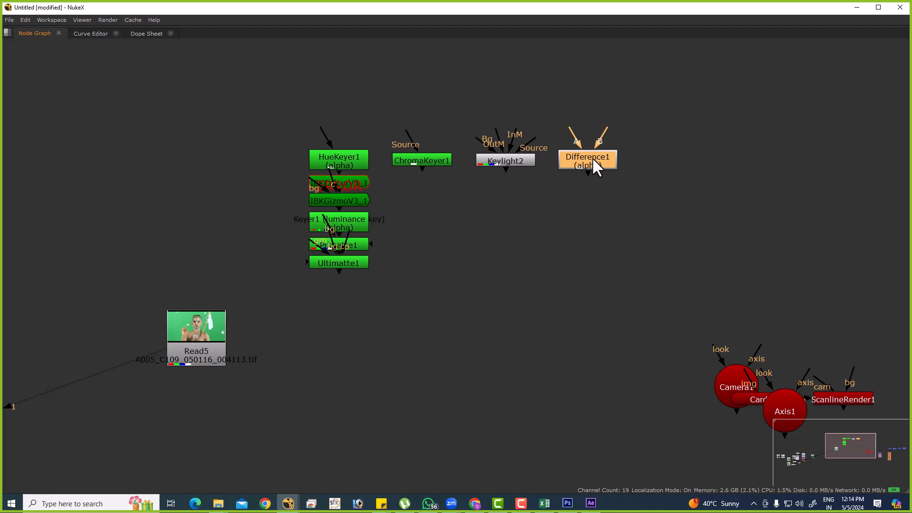
Pull Ultimatte1, Primatte1 and the luminance keyer Keyer1 down out of the column beneath HueKeyer1.
{"action": "mouse_move", "coordinate": [339, 263]}
{"action": "left_mouse_down"}
{"action": "mouse_move", "coordinate": [339, 310]}
{"action": "mouse_move", "coordinate": [352, 273]}
{"action": "left_mouse_up"}
{"action": "left_click_drag", "start_coordinate": [344, 311], "coordinate": [327, 331]}
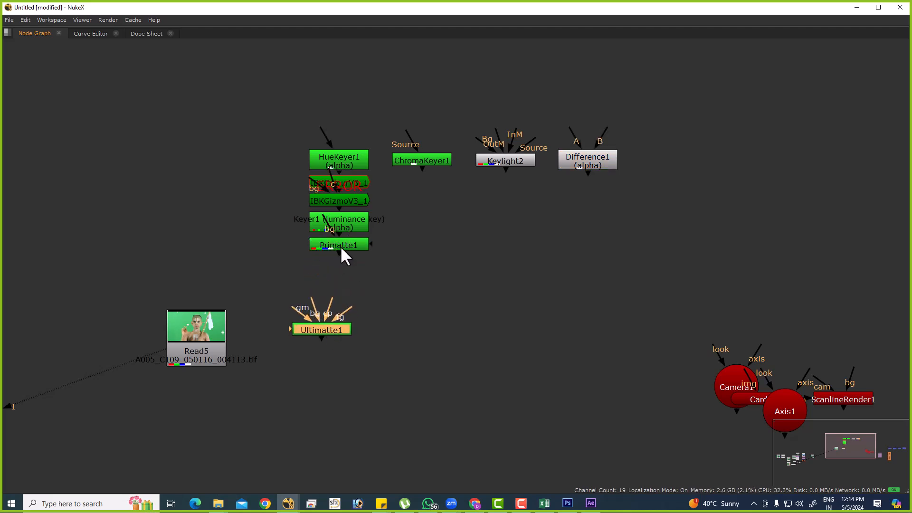
{"action": "left_click_drag", "start_coordinate": [339, 248], "coordinate": [339, 297]}
{"action": "left_click_drag", "start_coordinate": [346, 228], "coordinate": [391, 264]}
Move IBKColourV3_1 and IBKGizmoV3_1 out of the column and place them side by side above Read5.
{"action": "left_click_drag", "start_coordinate": [340, 202], "coordinate": [279, 240]}
{"action": "left_click_drag", "start_coordinate": [313, 206], "coordinate": [290, 212]}
{"action": "left_click_drag", "start_coordinate": [188, 193], "coordinate": [338, 250]}
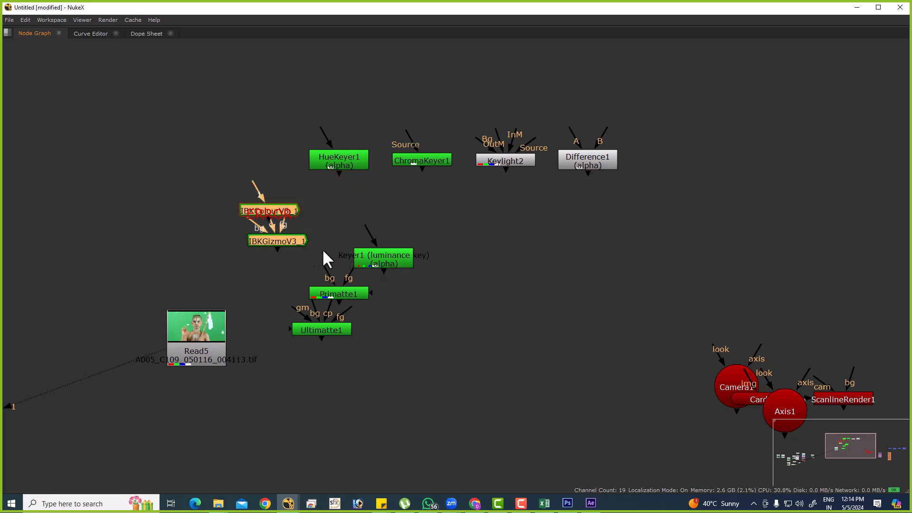
{"action": "left_click_drag", "start_coordinate": [253, 222], "coordinate": [194, 205]}
{"action": "left_click", "coordinate": [320, 205]}
{"action": "left_click_drag", "start_coordinate": [262, 207], "coordinate": [192, 230]}
{"action": "left_click_drag", "start_coordinate": [91, 202], "coordinate": [330, 261]}
{"action": "left_click_drag", "start_coordinate": [289, 241], "coordinate": [230, 250]}
{"action": "left_click", "coordinate": [311, 227]}
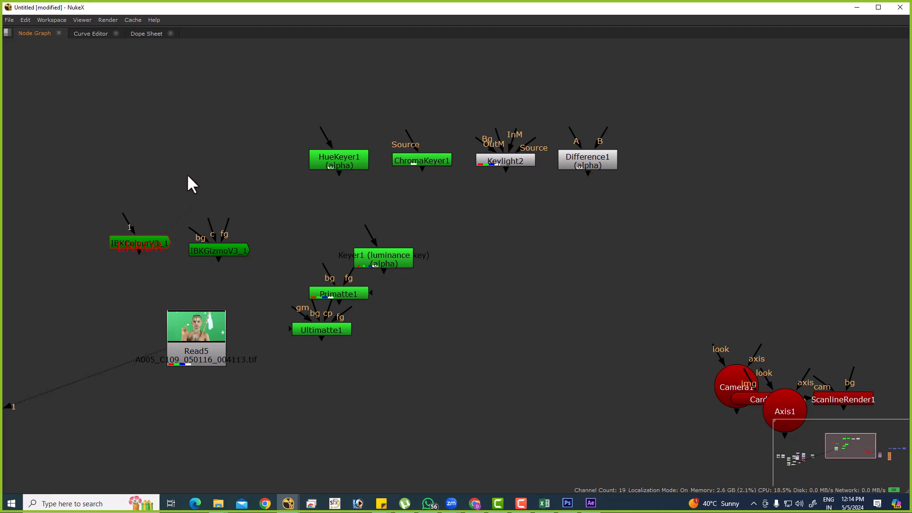
Add a new IBKColour node, delete the errored IBKColourV3_1, and put the new node in its place beside IBKGizmoV3_1.
{"action": "key", "text": "Tab"}
{"action": "type", "text": "ibk"}
{"action": "key", "text": "Down"}
{"action": "key", "text": "Down"}
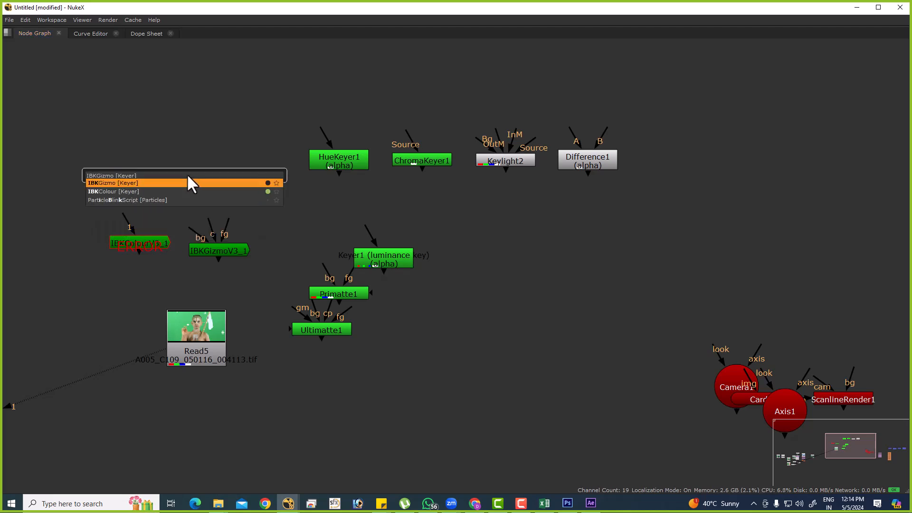
{"action": "key", "text": "Return"}
{"action": "left_click", "coordinate": [169, 253]}
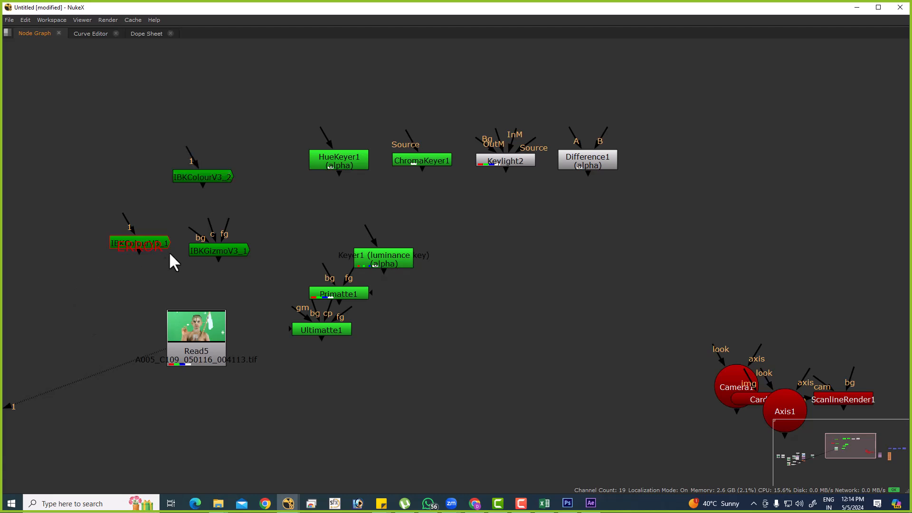
{"action": "left_click_drag", "start_coordinate": [159, 248], "coordinate": [149, 247]}
{"action": "key", "text": "Delete"}
{"action": "left_click_drag", "start_coordinate": [199, 178], "coordinate": [142, 249]}
{"action": "left_click", "coordinate": [197, 241]}
Shift the IBKColour and IBKGizmo pair farther left, and move ChromaKeyer1 down below Keylight2.
{"action": "left_click_drag", "start_coordinate": [102, 222], "coordinate": [266, 281]}
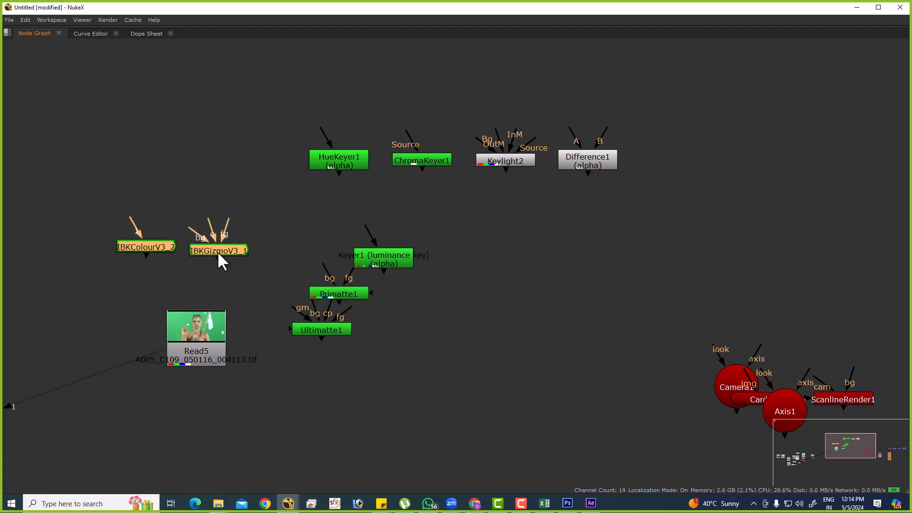
{"action": "left_click_drag", "start_coordinate": [224, 250], "coordinate": [185, 253]}
{"action": "left_click", "coordinate": [256, 257]}
{"action": "left_click_drag", "start_coordinate": [204, 214], "coordinate": [44, 292]}
{"action": "left_click_drag", "start_coordinate": [426, 161], "coordinate": [476, 233]}
{"action": "left_click", "coordinate": [543, 172]}
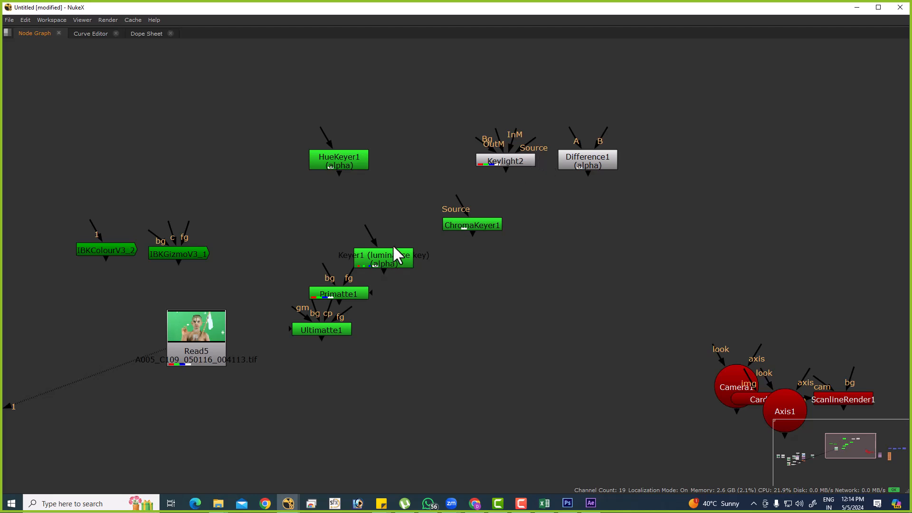
Move the IBKColour and IBKGizmo pair up and away from Read5, and place Keylight2 beneath the pair.
{"action": "middle_click_drag", "start_coordinate": [518, 285], "coordinate": [682, 279]}
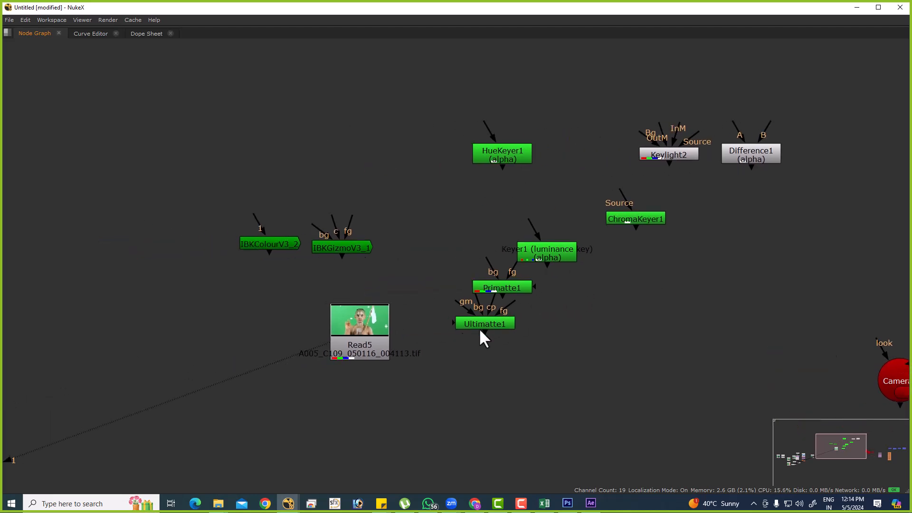
{"action": "left_click_drag", "start_coordinate": [196, 193], "coordinate": [250, 220]}
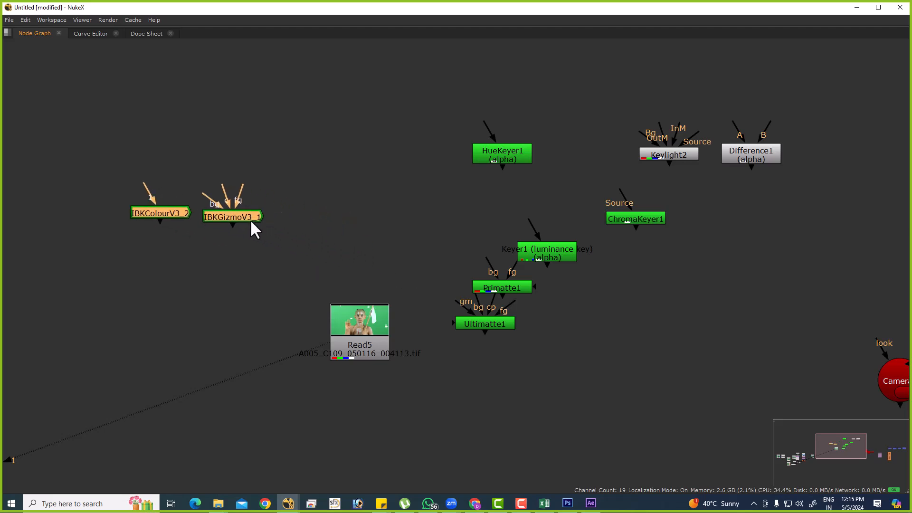
{"action": "left_click", "coordinate": [311, 195]}
{"action": "left_click_drag", "start_coordinate": [100, 158], "coordinate": [298, 267]}
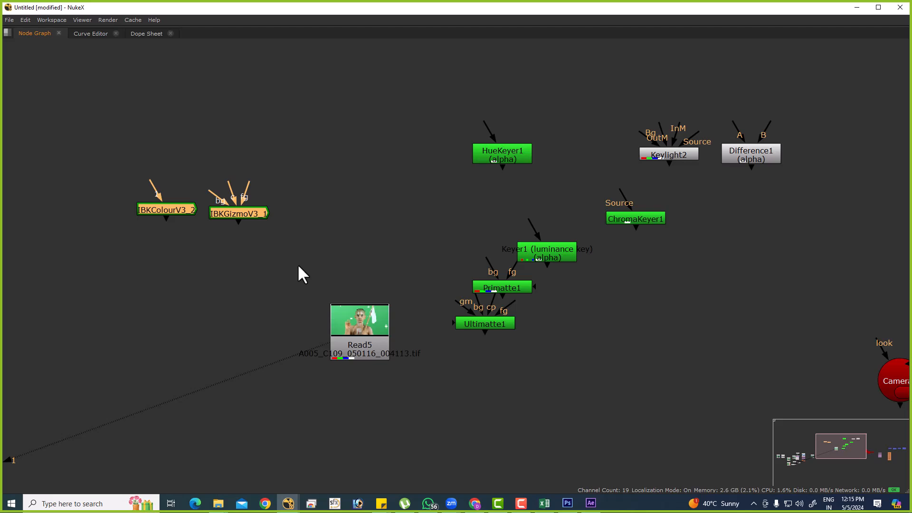
{"action": "left_click_drag", "start_coordinate": [685, 159], "coordinate": [194, 285]}
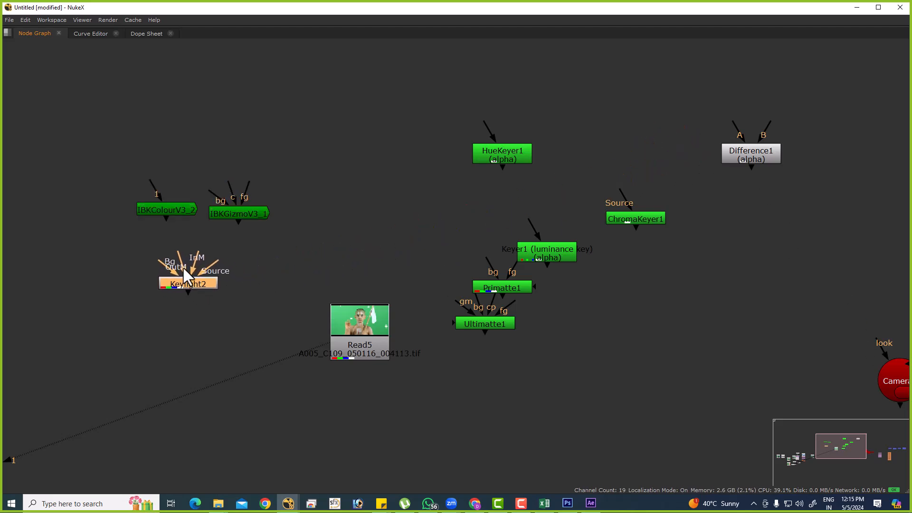
{"action": "left_click", "coordinate": [277, 274]}
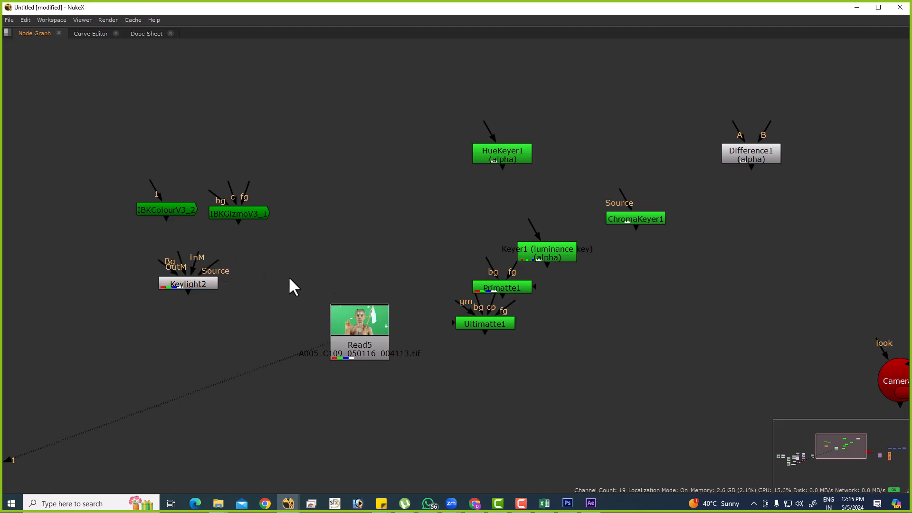
Move Keylight2 away from the IBK pair to the space above Read5, beside the luminance keyer Keyer1.
{"action": "middle_click_drag", "start_coordinate": [370, 293], "coordinate": [504, 308]}
{"action": "middle_click_drag", "start_coordinate": [323, 298], "coordinate": [283, 307]}
{"action": "left_click_drag", "start_coordinate": [283, 311], "coordinate": [510, 277]}
Move the IBKColour and IBKGizmo pair farther up and left, and place Primatte1 to the left of HueKeyer1.
{"action": "left_click_drag", "start_coordinate": [153, 181], "coordinate": [361, 274]}
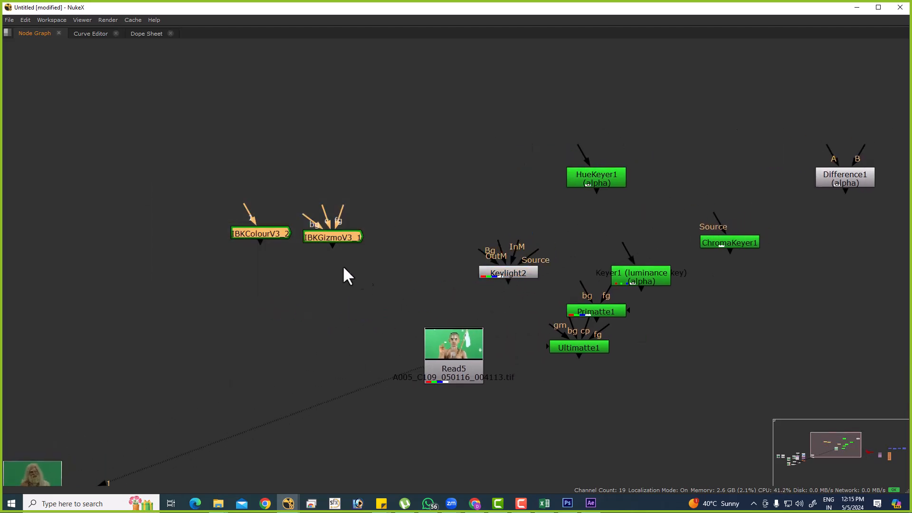
{"action": "left_click_drag", "start_coordinate": [338, 238], "coordinate": [167, 170]}
{"action": "left_click", "coordinate": [285, 195]}
{"action": "left_click_drag", "start_coordinate": [616, 314], "coordinate": [465, 180]}
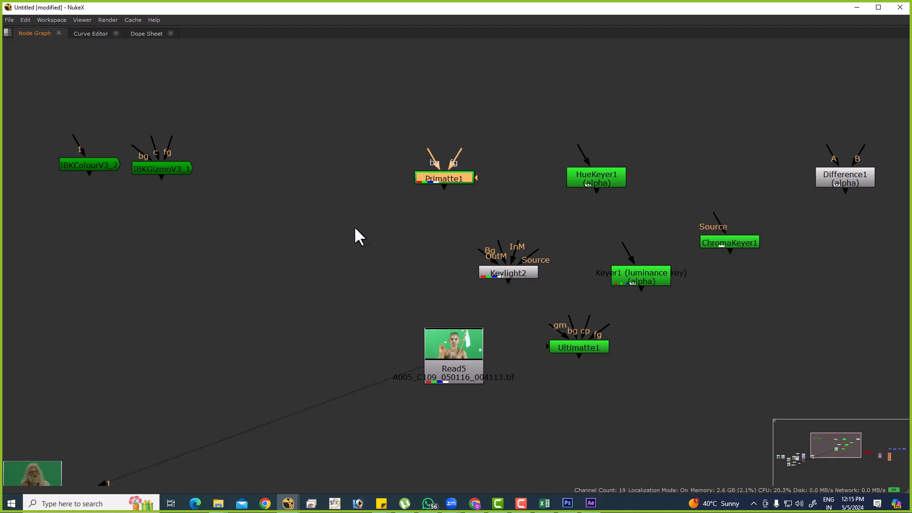
Nudge the IBKColour and IBKGizmo pair slightly down, and move Primatte1 a little closer to HueKeyer1.
{"action": "middle_click_drag", "start_coordinate": [433, 237], "coordinate": [535, 252]}
{"action": "left_click_drag", "start_coordinate": [99, 129], "coordinate": [369, 250]}
{"action": "left_click_drag", "start_coordinate": [279, 188], "coordinate": [277, 197]}
{"action": "left_click", "coordinate": [318, 199]}
{"action": "left_click_drag", "start_coordinate": [301, 224], "coordinate": [302, 227]}
{"action": "left_click_drag", "start_coordinate": [559, 190], "coordinate": [570, 186]}
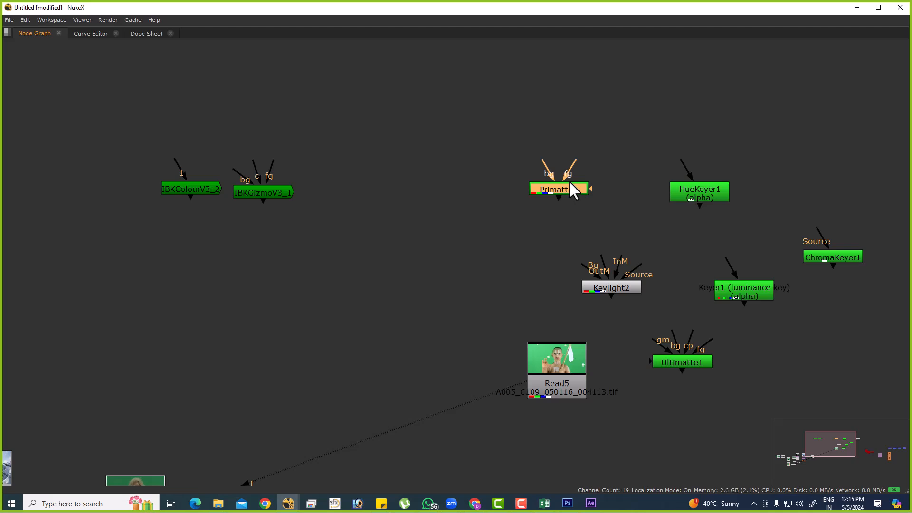
Move the IBKColour and IBKGizmo pair together with Primatte1 up and left, away from HueKeyer1.
{"action": "left_click_drag", "start_coordinate": [613, 161], "coordinate": [446, 234]}
{"action": "left_click_drag", "start_coordinate": [94, 136], "coordinate": [603, 261]}
{"action": "left_click_drag", "start_coordinate": [560, 188], "coordinate": [455, 110]}
{"action": "left_click", "coordinate": [547, 149]}
Place Keylight2 in the space below and between the IBK pair and Primatte1.
{"action": "left_click_drag", "start_coordinate": [618, 291], "coordinate": [285, 259]}
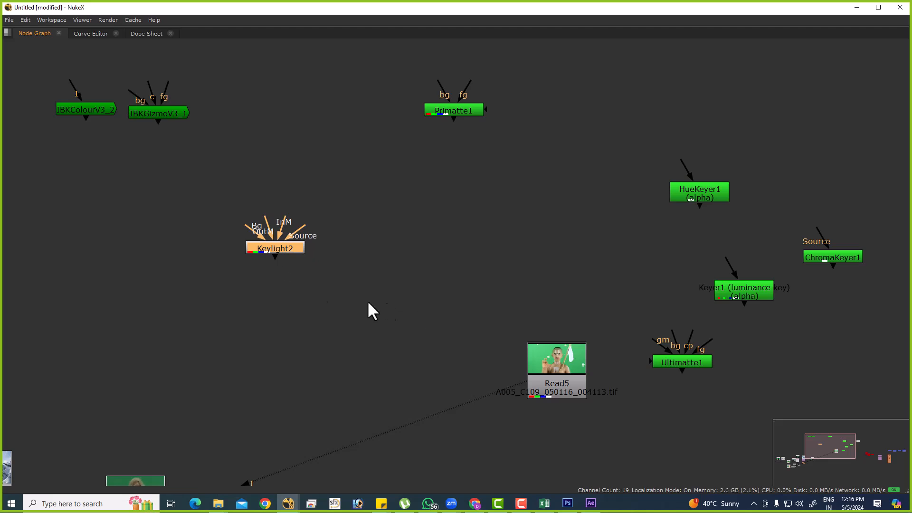
{"action": "left_click_drag", "start_coordinate": [254, 234], "coordinate": [269, 261]}
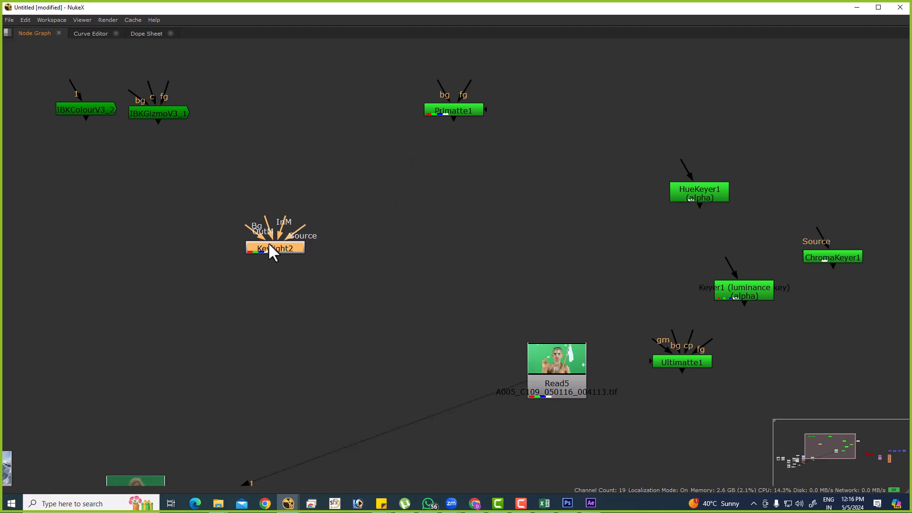
{"action": "left_click_drag", "start_coordinate": [273, 254], "coordinate": [103, 239]}
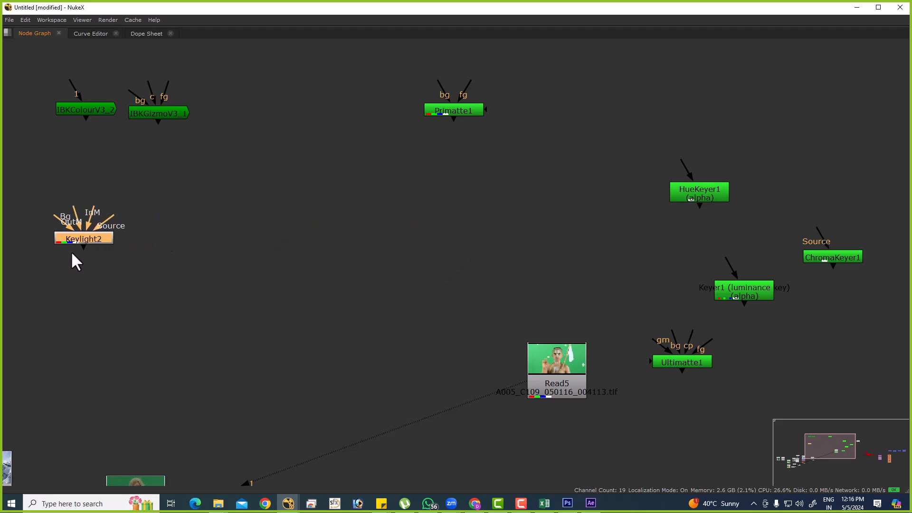
{"action": "left_click_drag", "start_coordinate": [103, 240], "coordinate": [275, 266]}
Move HueKeyer1 up into the empty space above Difference1.
{"action": "scroll", "coordinate": [456, 277], "scroll_direction": "down", "scroll_amount": 3}
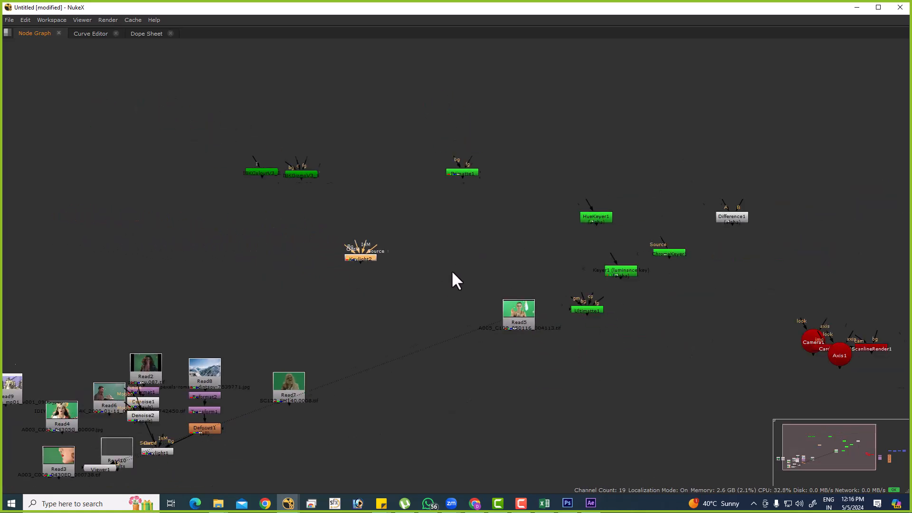
{"action": "scroll", "coordinate": [475, 271], "scroll_direction": "down", "scroll_amount": 2}
{"action": "left_click_drag", "start_coordinate": [578, 222], "coordinate": [701, 159]}
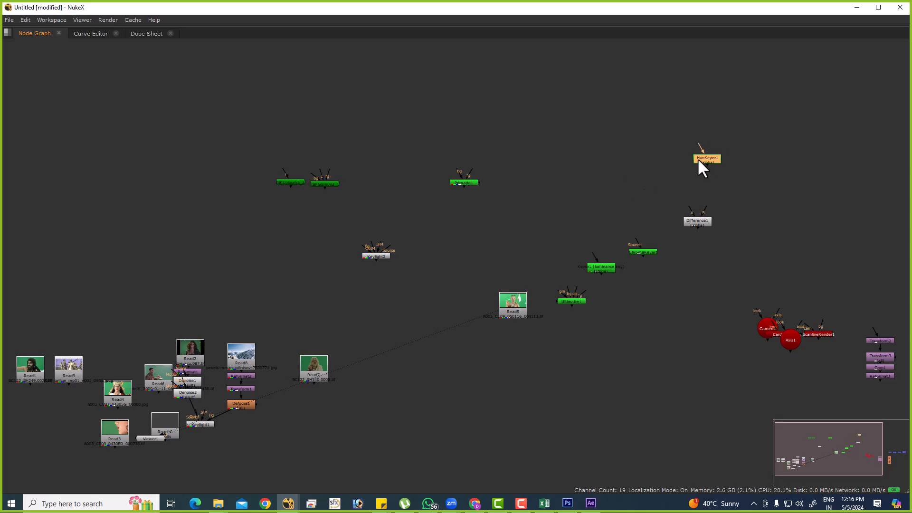
{"action": "left_click", "coordinate": [659, 241]}
{"action": "scroll", "coordinate": [659, 240], "scroll_direction": "up", "scroll_amount": 5}
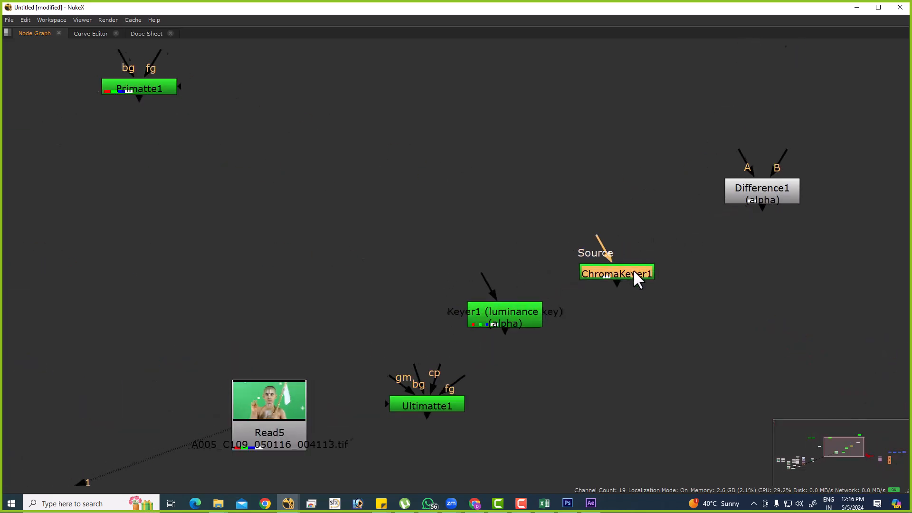
{"action": "scroll", "coordinate": [634, 270], "scroll_direction": "down", "scroll_amount": 3}
{"action": "left_click_drag", "start_coordinate": [631, 262], "coordinate": [630, 260]}
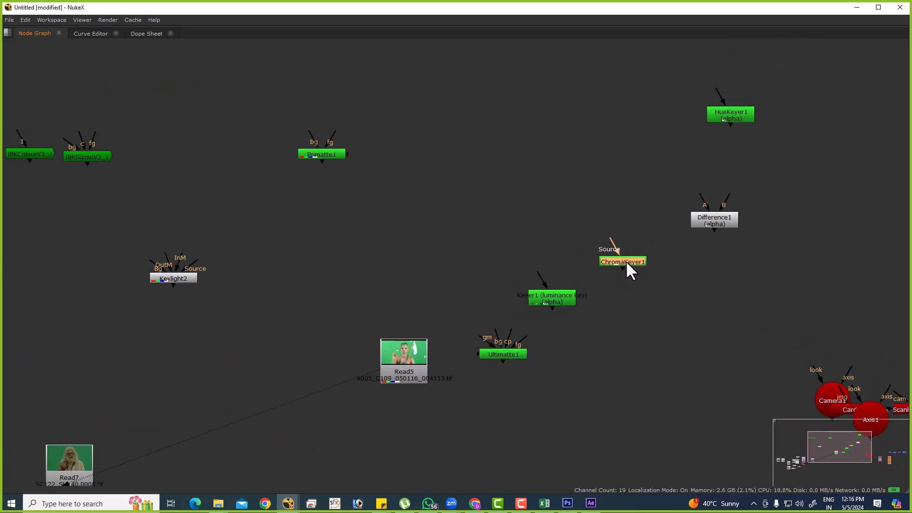
Move Ultimatte1 away from Read5 to the space above and left of HueKeyer1.
{"action": "middle_click_drag", "start_coordinate": [188, 210], "coordinate": [340, 232]}
{"action": "left_click_drag", "start_coordinate": [62, 120], "coordinate": [534, 329]}
{"action": "middle_click_drag", "start_coordinate": [728, 326], "coordinate": [592, 315]}
{"action": "left_click", "coordinate": [597, 362]}
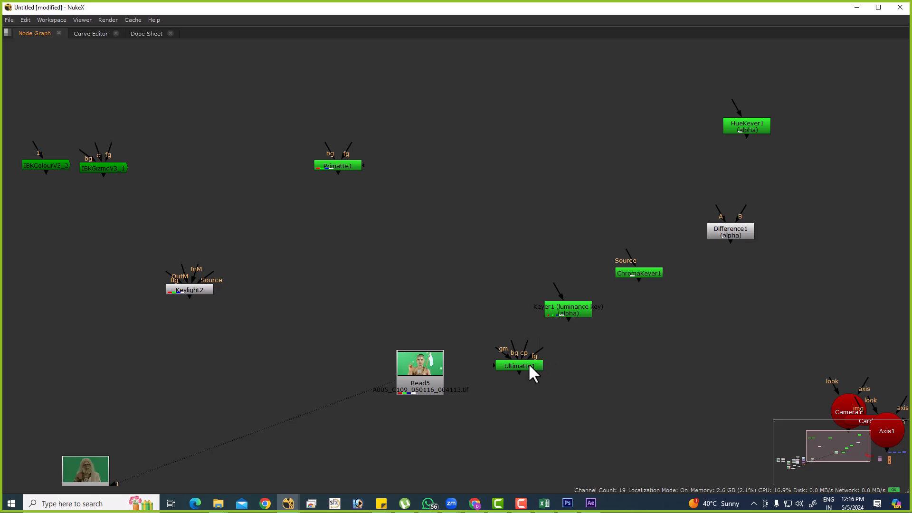
{"action": "left_click_drag", "start_coordinate": [531, 364], "coordinate": [704, 93]}
Stack HueKeyer1 and ChromaKeyer1 in a column beneath Ultimatte1.
{"action": "left_click_drag", "start_coordinate": [752, 125], "coordinate": [768, 128]}
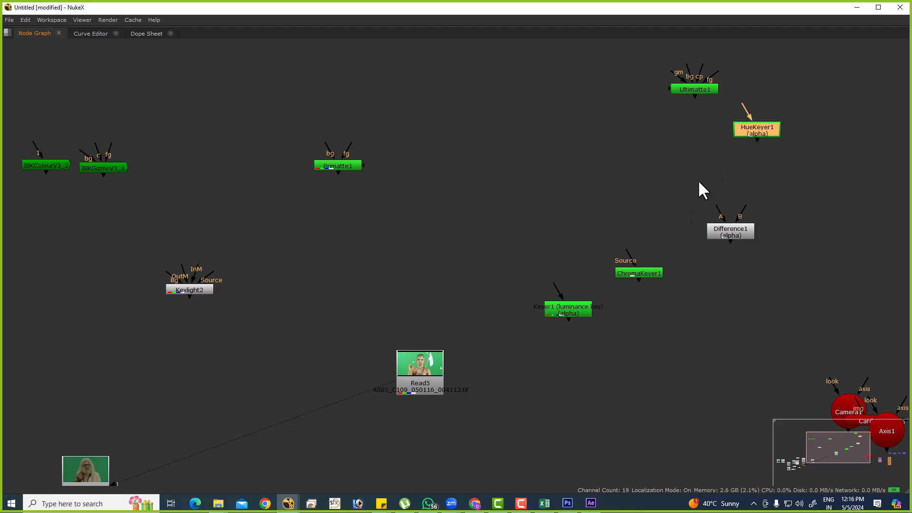
{"action": "left_click_drag", "start_coordinate": [696, 113], "coordinate": [697, 112]}
{"action": "left_click", "coordinate": [774, 124]}
{"action": "left_click_drag", "start_coordinate": [665, 227], "coordinate": [696, 142]}
Move the luminance keyer Keyer1 left into the space above Read5.
{"action": "left_click_drag", "start_coordinate": [580, 308], "coordinate": [485, 276]}
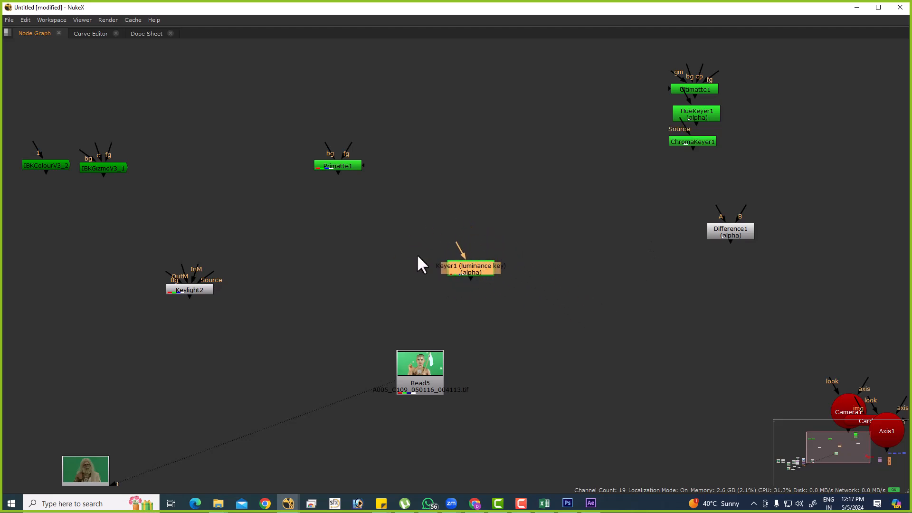
{"action": "left_click_drag", "start_coordinate": [483, 269], "coordinate": [469, 273]}
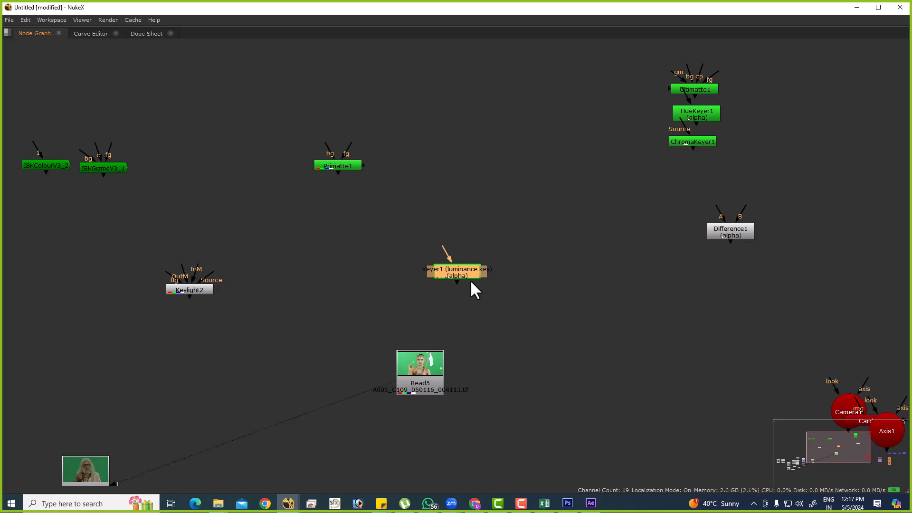
{"action": "left_click_drag", "start_coordinate": [431, 268], "coordinate": [452, 273]}
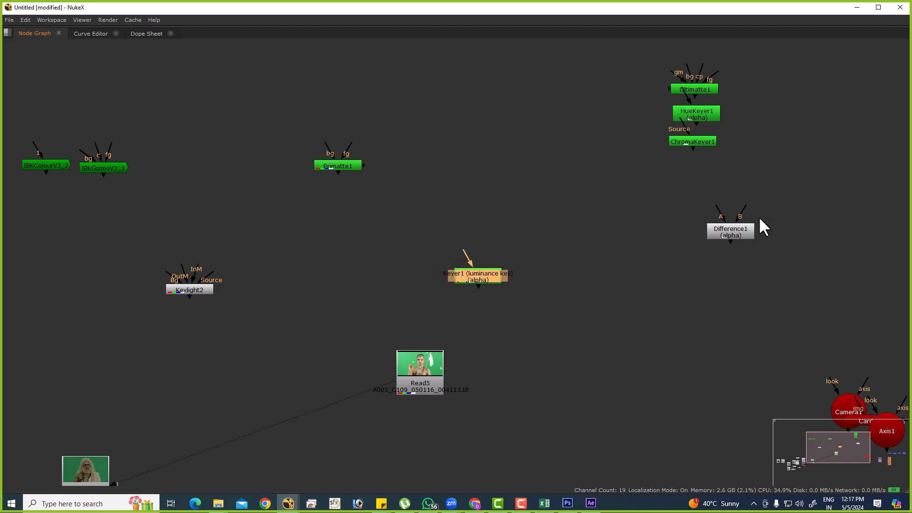
Move Difference1 up beside the Ultimatte1, HueKeyer1 and ChromaKeyer1 stack, and shift these nodes slightly to the right.
{"action": "left_click_drag", "start_coordinate": [736, 235], "coordinate": [777, 209]}
{"action": "left_click_drag", "start_coordinate": [625, 59], "coordinate": [860, 199]}
{"action": "left_click_drag", "start_coordinate": [796, 158], "coordinate": [826, 152]}
Shift the luminance keyer Keyer1 slightly farther right of Primatte1 and Keylight2.
{"action": "middle_click_drag", "start_coordinate": [494, 296], "coordinate": [790, 316]}
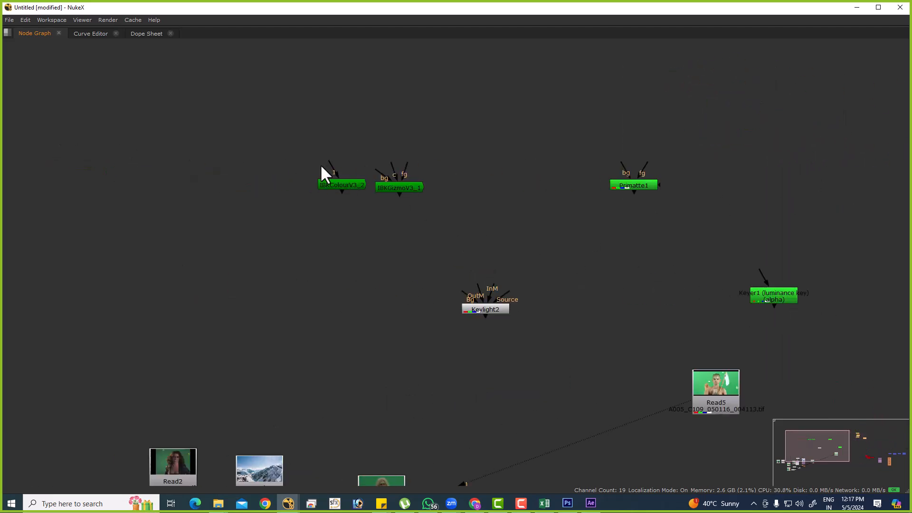
{"action": "left_click_drag", "start_coordinate": [326, 167], "coordinate": [822, 339]}
{"action": "left_click", "coordinate": [632, 300]}
{"action": "left_click_drag", "start_coordinate": [785, 301], "coordinate": [812, 316]}
{"action": "left_click_drag", "start_coordinate": [235, 135], "coordinate": [697, 338]}
{"action": "middle_click_drag", "start_coordinate": [729, 367], "coordinate": [483, 335]}
{"action": "middle_click_drag", "start_coordinate": [584, 300], "coordinate": [622, 282]}
{"action": "left_click", "coordinate": [596, 255]}
{"action": "mouse_move", "coordinate": [597, 255]}
{"action": "left_mouse_down"}
{"action": "mouse_move", "coordinate": [622, 249]}
{"action": "mouse_move", "coordinate": [607, 248]}
{"action": "left_mouse_up"}
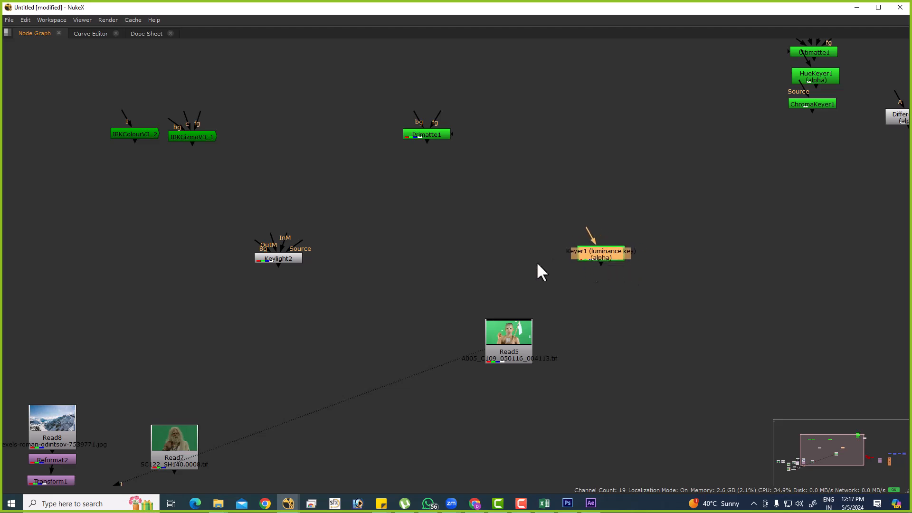
Shift IBKColour, IBKGizmo, Keylight2 and Primatte1 left as a group, and bring Keyer1 left toward them.
{"action": "middle_click_drag", "start_coordinate": [594, 264], "coordinate": [730, 345]}
{"action": "left_click_drag", "start_coordinate": [278, 138], "coordinate": [518, 233]}
{"action": "left_click_drag", "start_coordinate": [740, 128], "coordinate": [595, 253]}
{"action": "left_click_drag", "start_coordinate": [394, 265], "coordinate": [657, 374]}
{"action": "middle_click_drag", "start_coordinate": [569, 304], "coordinate": [563, 303]}
{"action": "left_click_drag", "start_coordinate": [240, 122], "coordinate": [700, 336]}
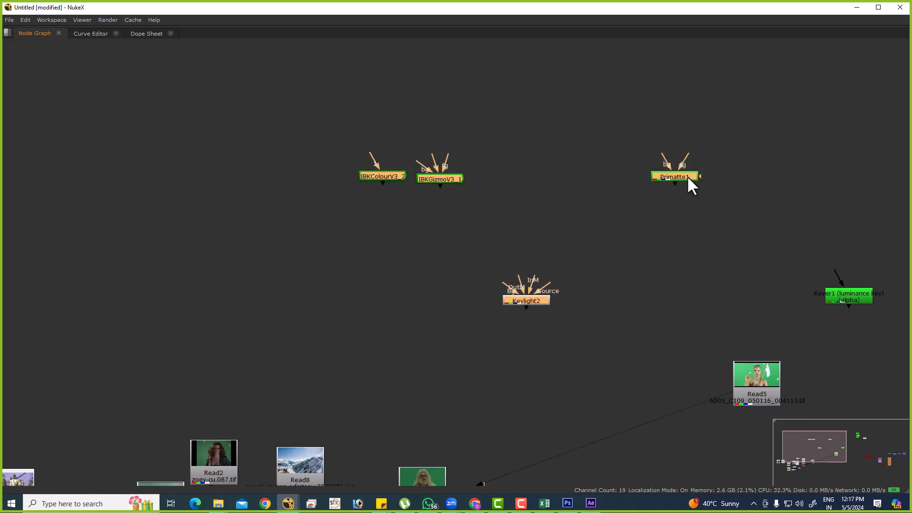
{"action": "left_click_drag", "start_coordinate": [687, 176], "coordinate": [565, 165]}
{"action": "left_click_drag", "start_coordinate": [853, 298], "coordinate": [688, 283]}
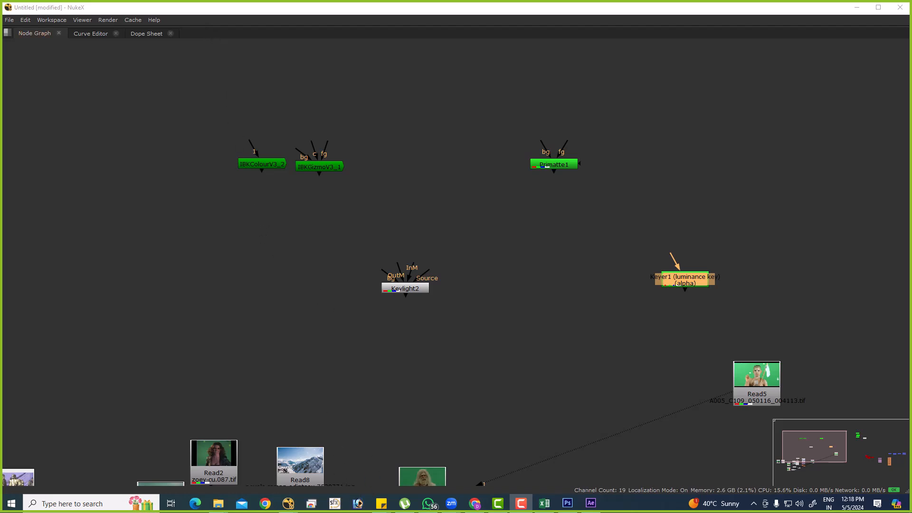
Move Primatte1 below Read5, restore the full workspace from the maximized node graph, and delete Primatte1.
{"action": "scroll", "coordinate": [461, 247], "scroll_direction": "down", "scroll_amount": 5}
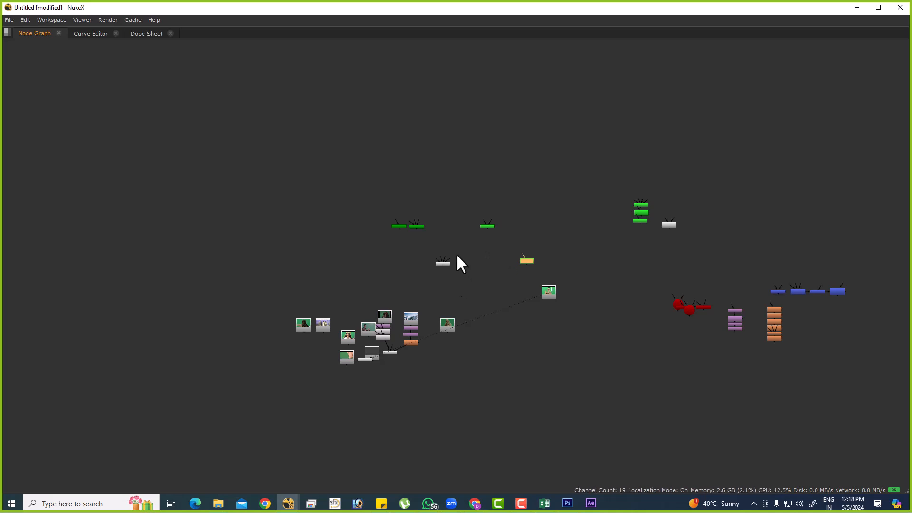
{"action": "scroll", "coordinate": [488, 237], "scroll_direction": "up", "scroll_amount": 3}
{"action": "scroll", "coordinate": [481, 247], "scroll_direction": "up", "scroll_amount": 2}
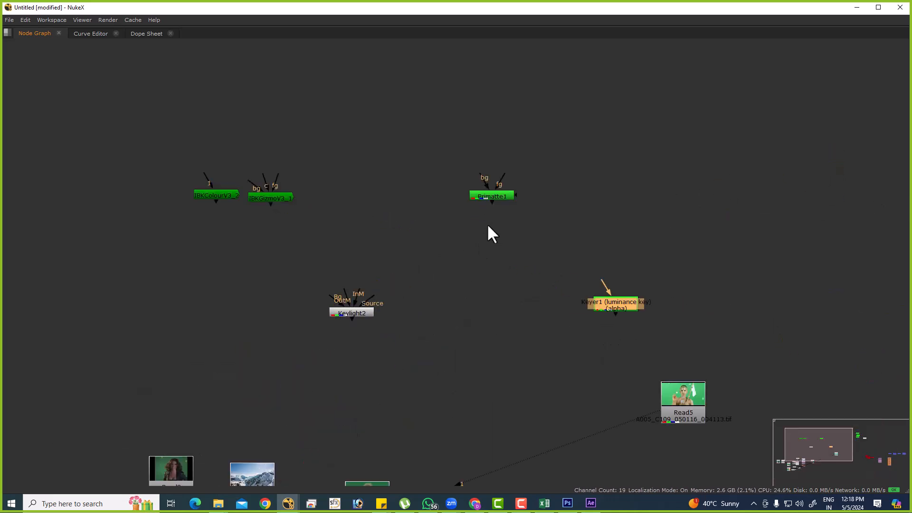
{"action": "middle_click_drag", "start_coordinate": [482, 209], "coordinate": [274, 101]}
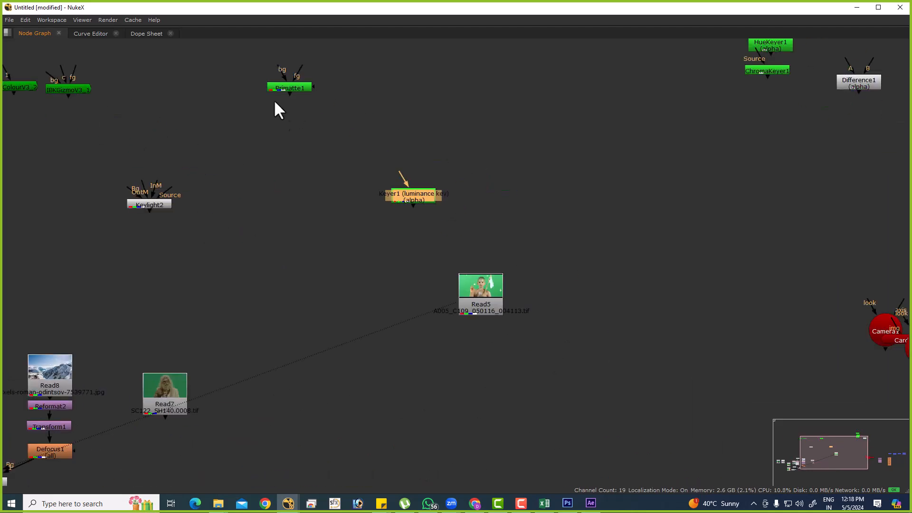
{"action": "left_click", "coordinate": [317, 134]}
{"action": "left_click_drag", "start_coordinate": [294, 87], "coordinate": [467, 379]}
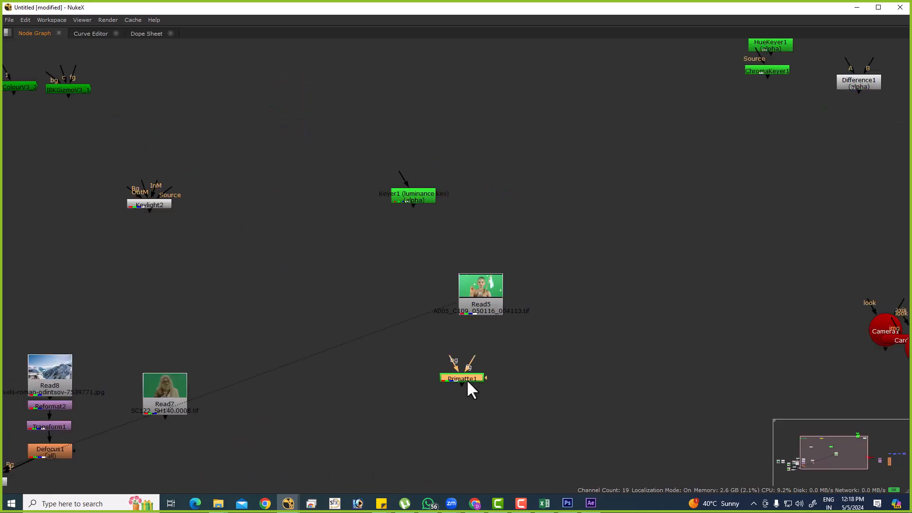
{"action": "key", "text": "space"}
{"action": "key", "text": "Delete"}
{"action": "middle_click_drag", "start_coordinate": [477, 369], "coordinate": [459, 407]}
Add a new Primatte node connected to Read5 and place it below the plate.
{"action": "left_click", "coordinate": [470, 335]}
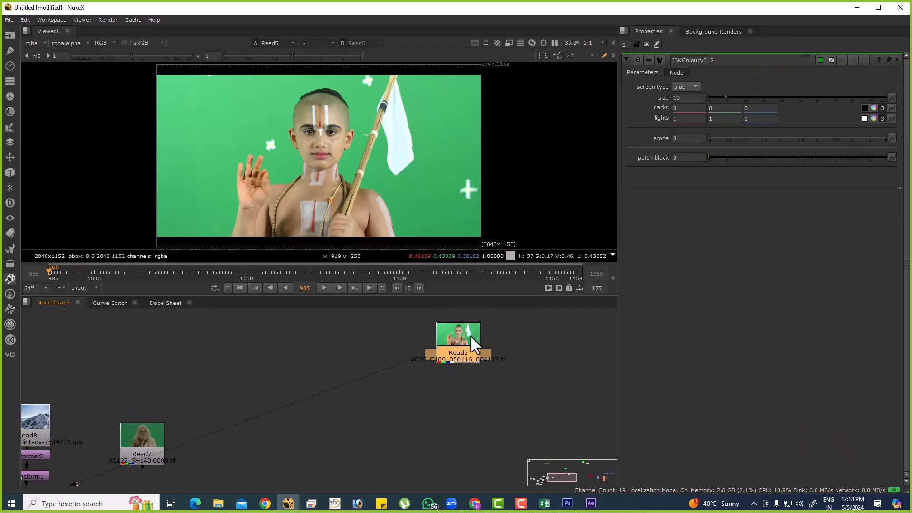
{"action": "key", "text": "Tab"}
{"action": "type", "text": "prim"}
{"action": "left_click", "coordinate": [408, 351]}
{"action": "left_click_drag", "start_coordinate": [452, 373], "coordinate": [456, 415]}
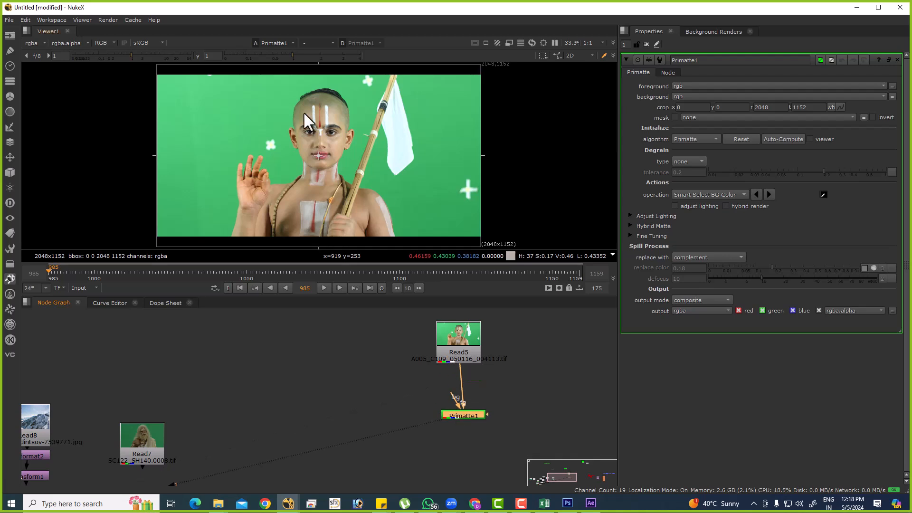
Delete the connected Primatte node and try adding an unconnected one below Read5.
{"action": "left_click", "coordinate": [476, 417]}
{"action": "key", "text": "Delete"}
{"action": "key", "text": "Tab"}
{"action": "type", "text": "prim"}
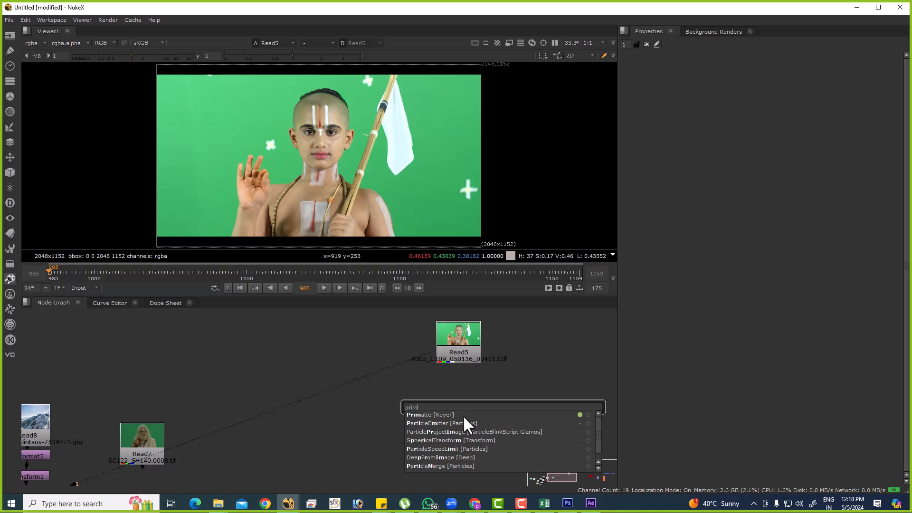
{"action": "key", "text": "Return"}
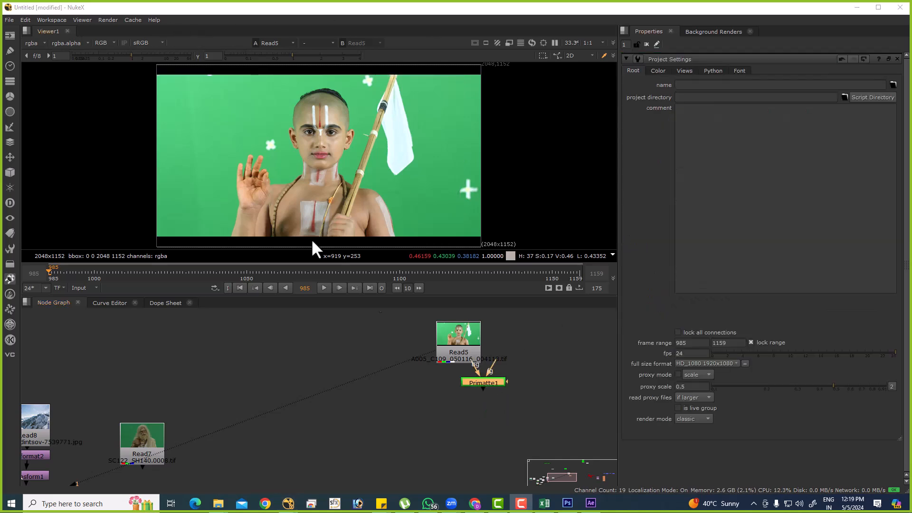
{"action": "left_click", "coordinate": [519, 350]}
Add a Primatte node connected to Read5 and run Auto-Compute on it, viewing the alpha channel.
{"action": "left_click_drag", "start_coordinate": [489, 385], "coordinate": [474, 340]}
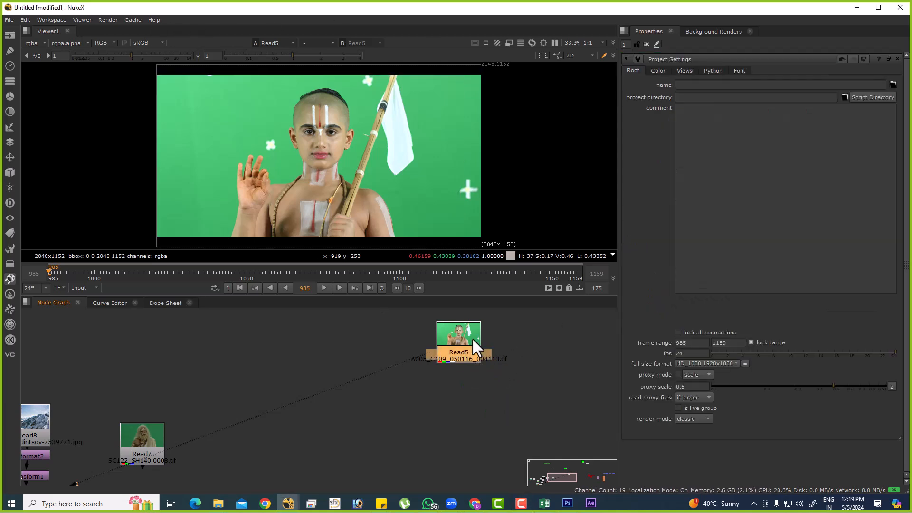
{"action": "key", "text": "Tab"}
{"action": "type", "text": "prim"}
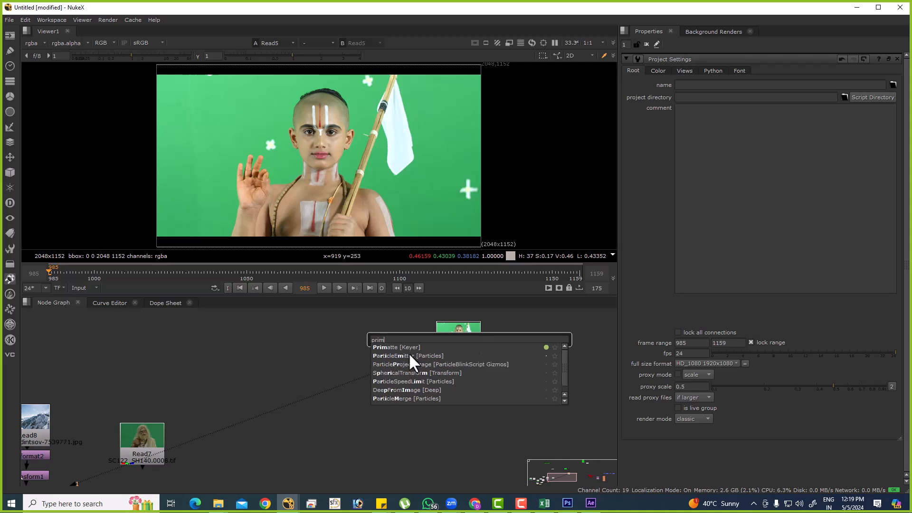
{"action": "key", "text": "Return"}
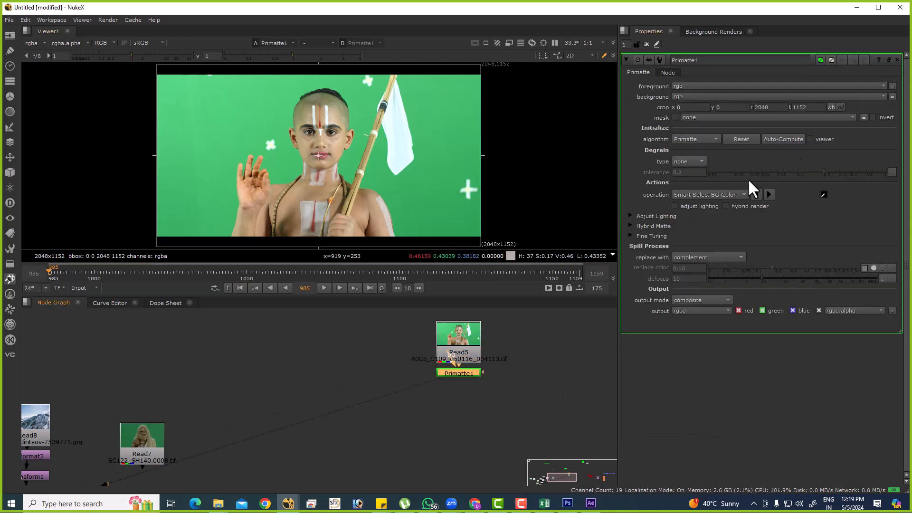
{"action": "left_click", "coordinate": [766, 137]}
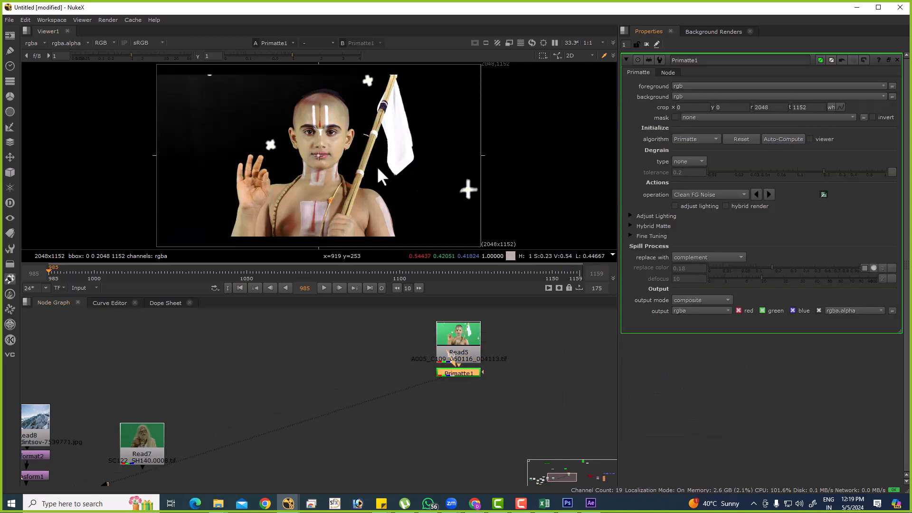
{"action": "key", "text": "a"}
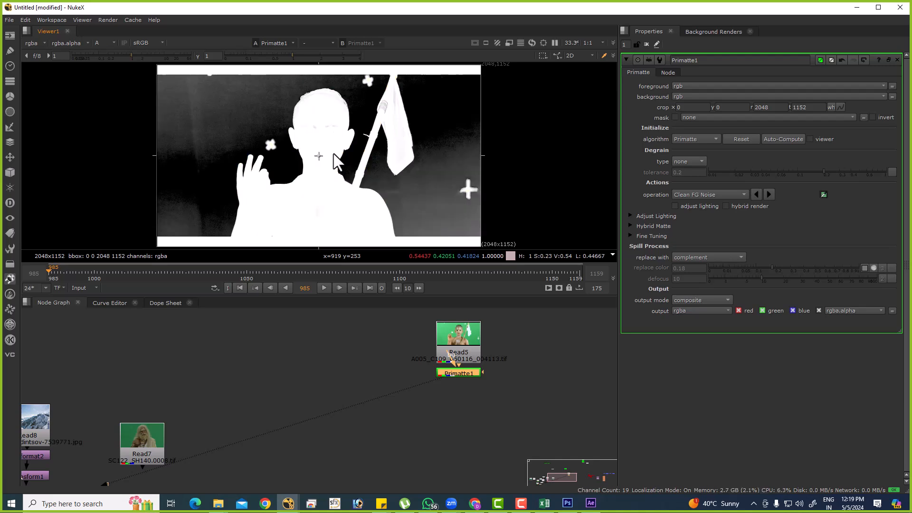
Disconnect Primatte1 and set it aside to the right of Read5, returning the viewer to the RGB channels.
{"action": "key", "text": "ctrl+shift+x"}
{"action": "left_click_drag", "start_coordinate": [491, 370], "coordinate": [517, 365]}
{"action": "left_click", "coordinate": [455, 353]}
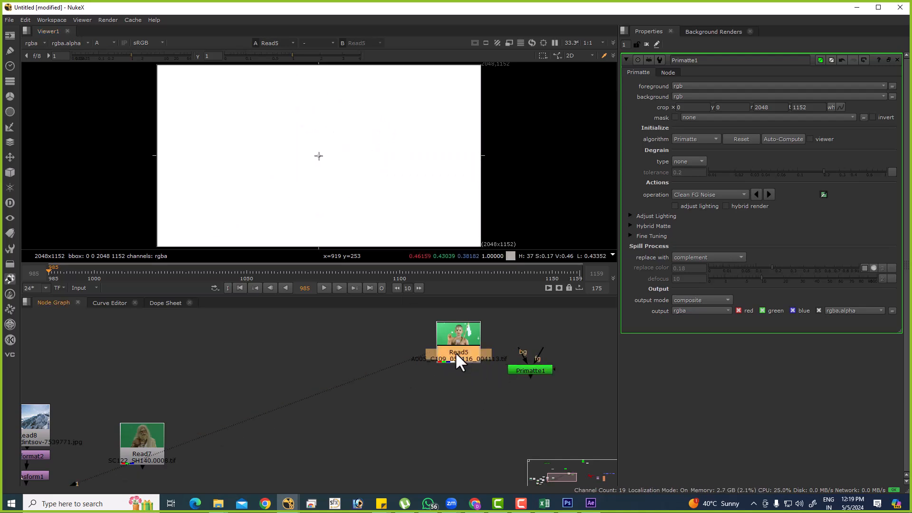
{"action": "key", "text": "a"}
Connect a second Primatte node to Read5 and run Auto-Compute on it, viewing the alpha channel.
{"action": "left_click", "coordinate": [469, 435]}
{"action": "key", "text": "Tab"}
{"action": "type", "text": "prim"}
{"action": "key", "text": "Return"}
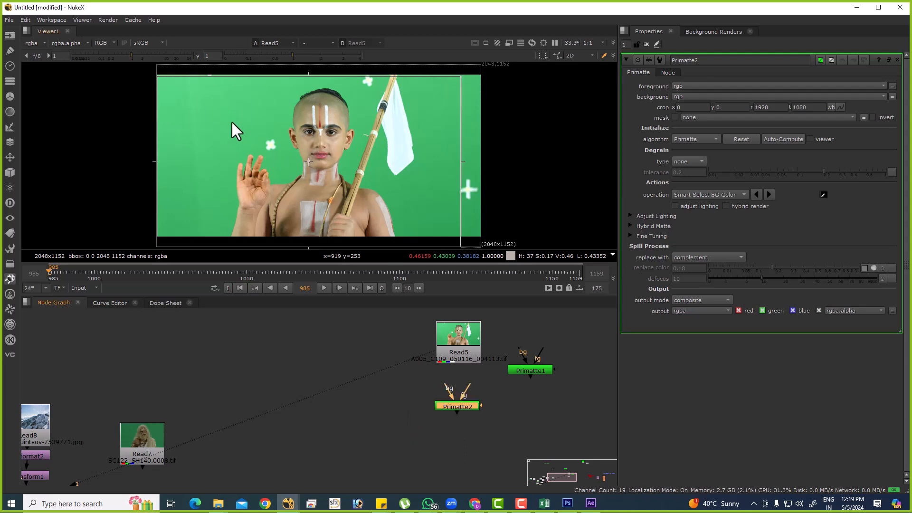
{"action": "left_click_drag", "start_coordinate": [452, 410], "coordinate": [432, 387]}
{"action": "key", "text": "1"}
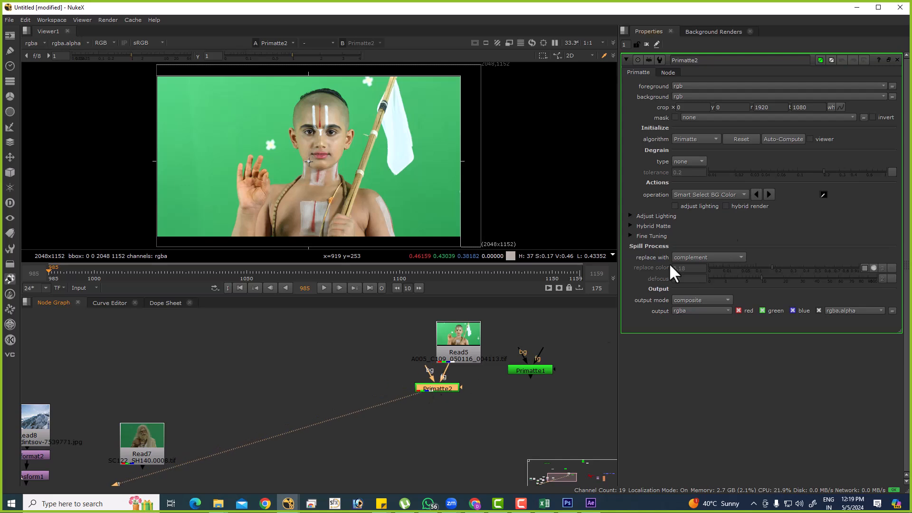
{"action": "left_click", "coordinate": [792, 139]}
{"action": "key", "text": "a"}
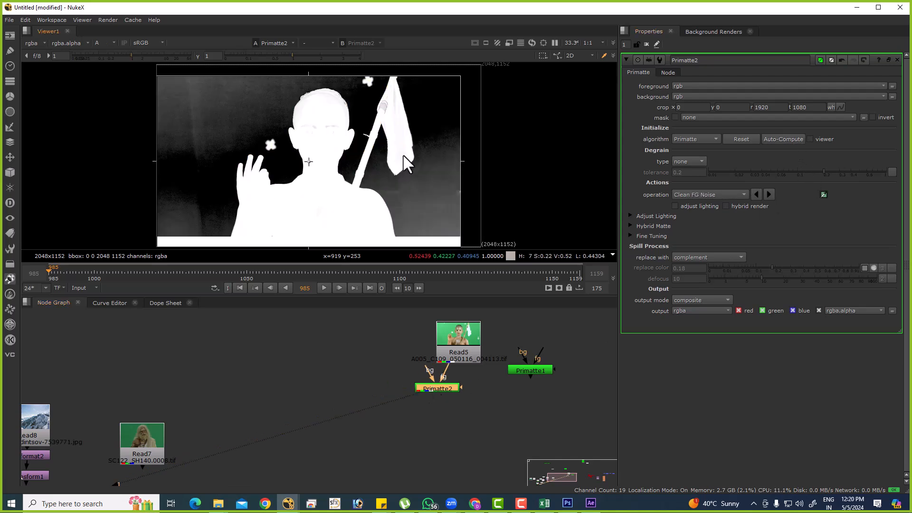
Delete Primatte2 and return the viewer to the RGB channels of Read5.
{"action": "left_click", "coordinate": [435, 398]}
{"action": "left_click", "coordinate": [438, 390]}
{"action": "key", "text": "Delete"}
{"action": "key", "text": "a"}
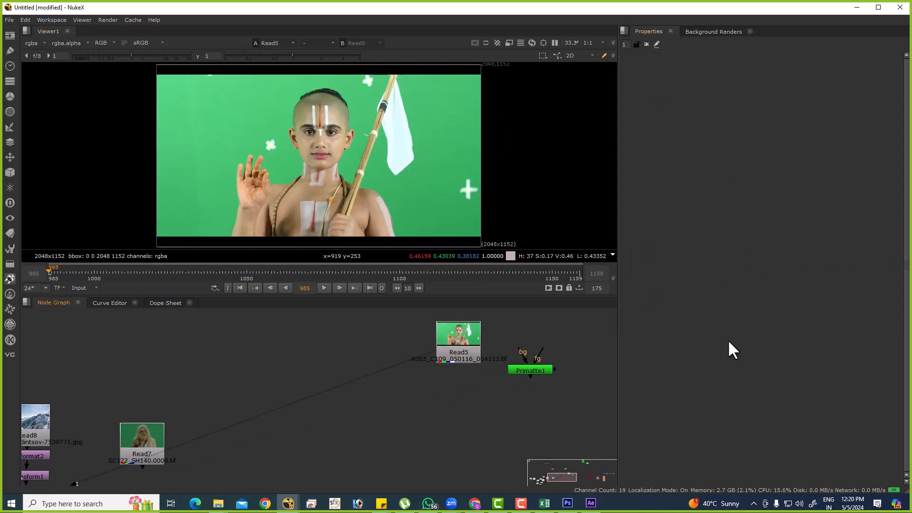
Set the project's full size format to 2048x1152.
{"action": "key", "text": "s"}
{"action": "left_click", "coordinate": [717, 363]}
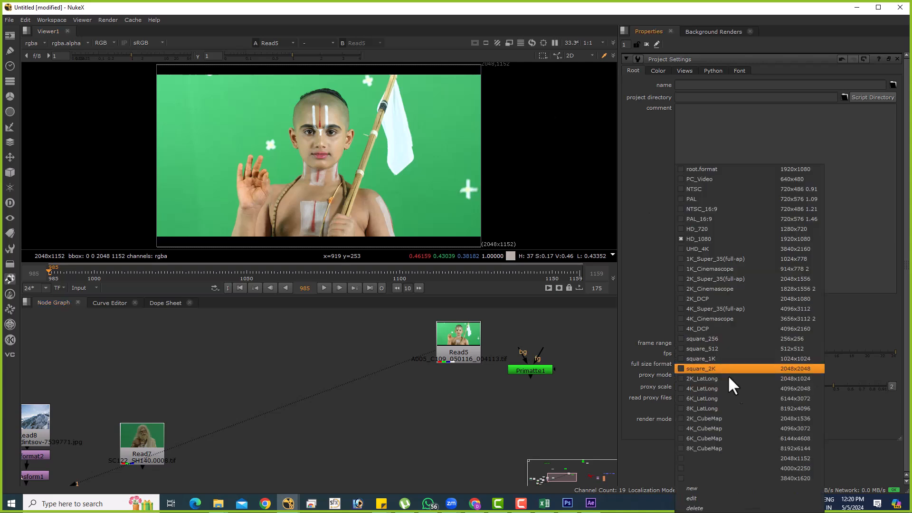
{"action": "left_click", "coordinate": [816, 457]}
Add a Primatte node connected to Read5, view its output and run Auto-Compute on it.
{"action": "key", "text": "Tab"}
{"action": "type", "text": "primatte"}
{"action": "key", "text": "Return"}
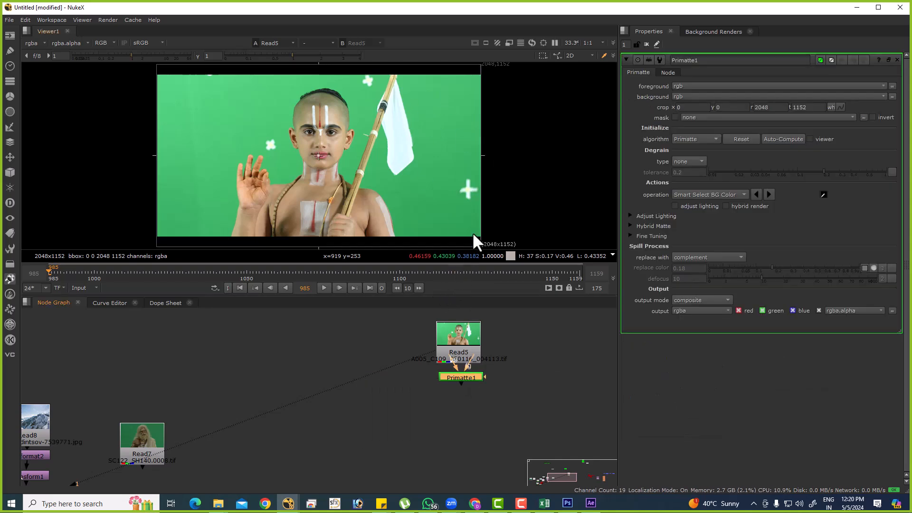
{"action": "mouse_move", "coordinate": [464, 379]}
{"action": "left_mouse_down"}
{"action": "mouse_move", "coordinate": [407, 369]}
{"action": "mouse_move", "coordinate": [461, 377]}
{"action": "left_mouse_up"}
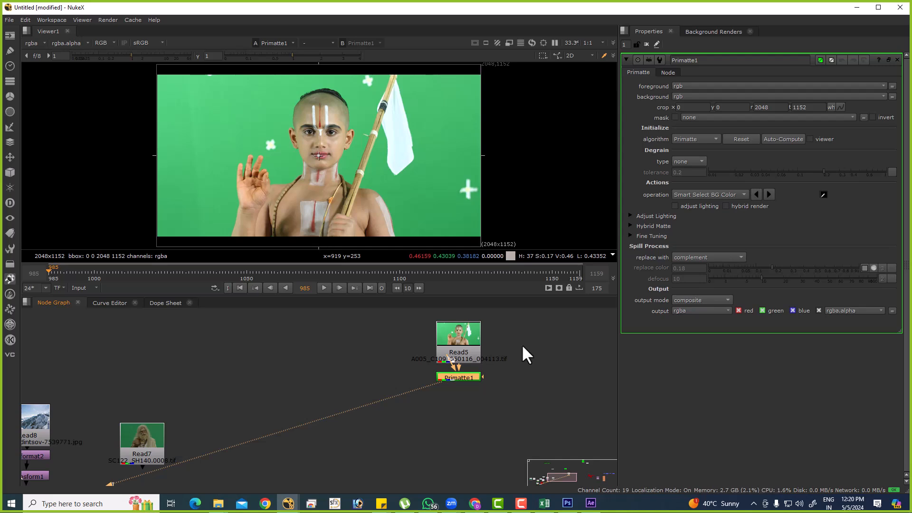
{"action": "middle_click_drag", "start_coordinate": [479, 352], "coordinate": [472, 372]}
{"action": "left_click_drag", "start_coordinate": [468, 352], "coordinate": [468, 333]}
{"action": "left_click", "coordinate": [452, 396]}
{"action": "left_click_drag", "start_coordinate": [454, 400], "coordinate": [456, 389]}
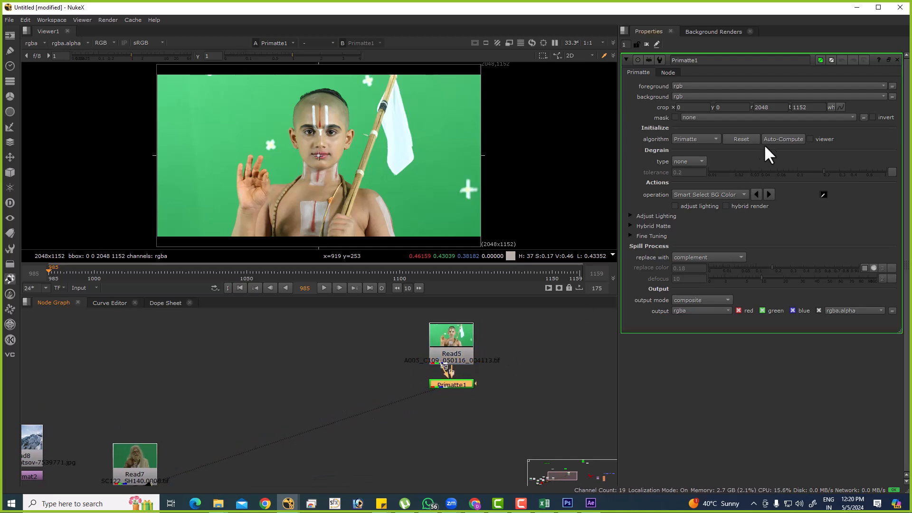
{"action": "left_click", "coordinate": [780, 139]}
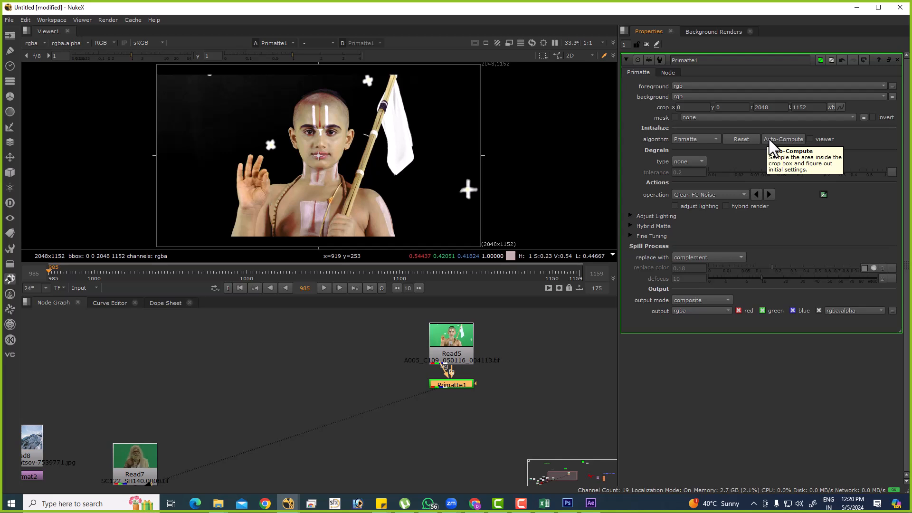
Examine the keyed RGB result up close around the boy's head and forehead.
{"action": "scroll", "coordinate": [285, 110], "scroll_direction": "up", "scroll_amount": 6}
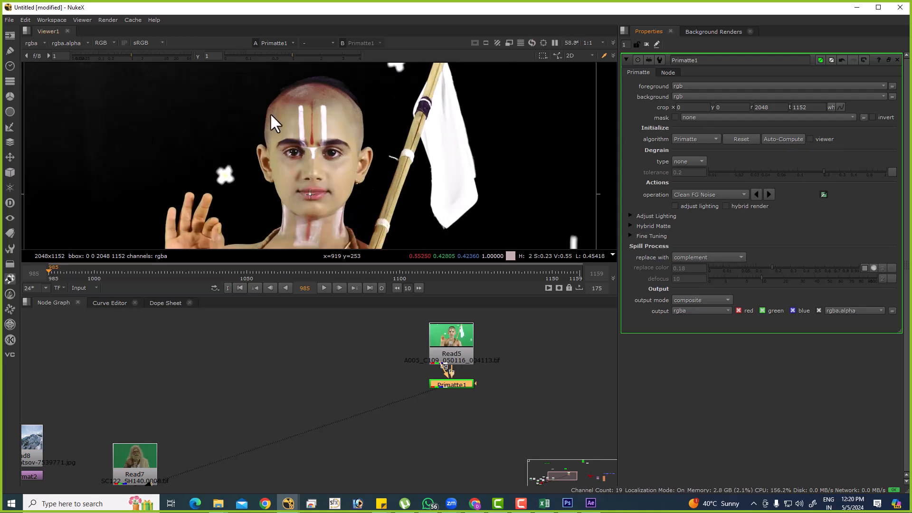
{"action": "left_click_drag", "start_coordinate": [421, 394], "coordinate": [442, 382]}
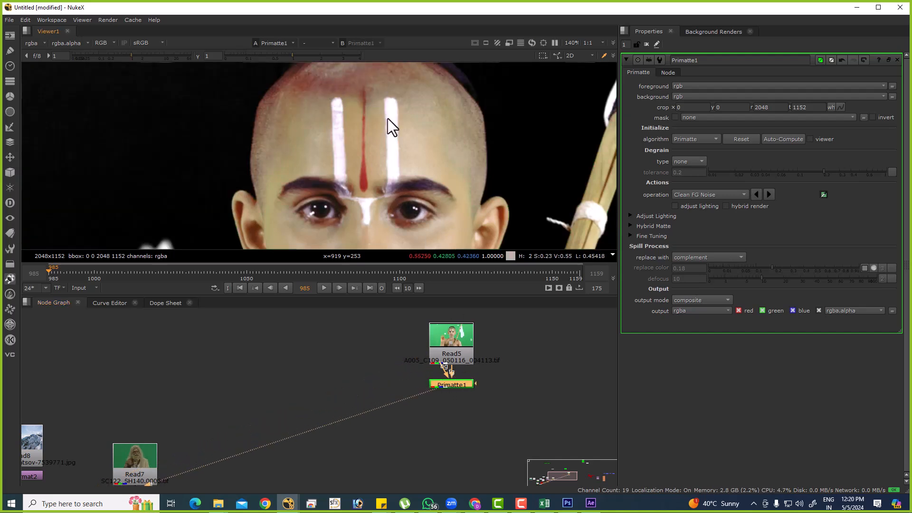
{"action": "key", "text": "f"}
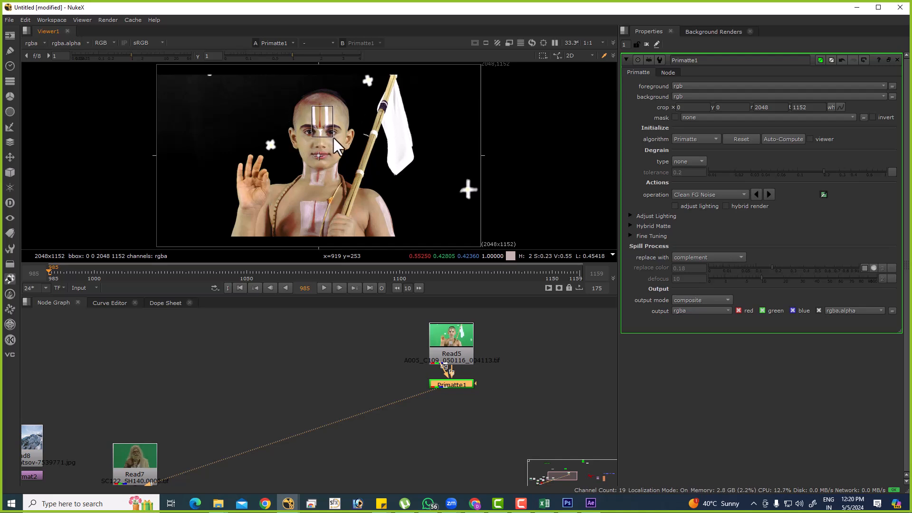
{"action": "left_click_drag", "start_coordinate": [334, 139], "coordinate": [334, 138]}
{"action": "left_click", "coordinate": [78, 12]}
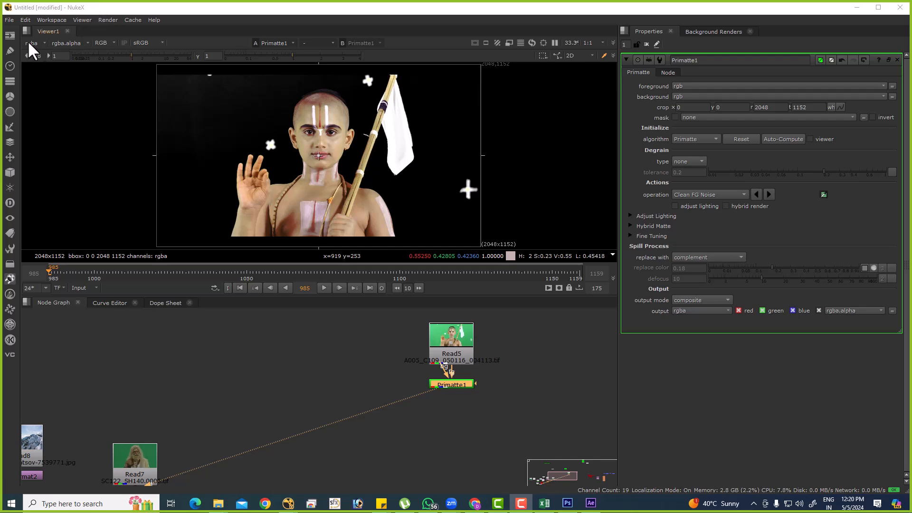
{"action": "left_click", "coordinate": [293, 109]}
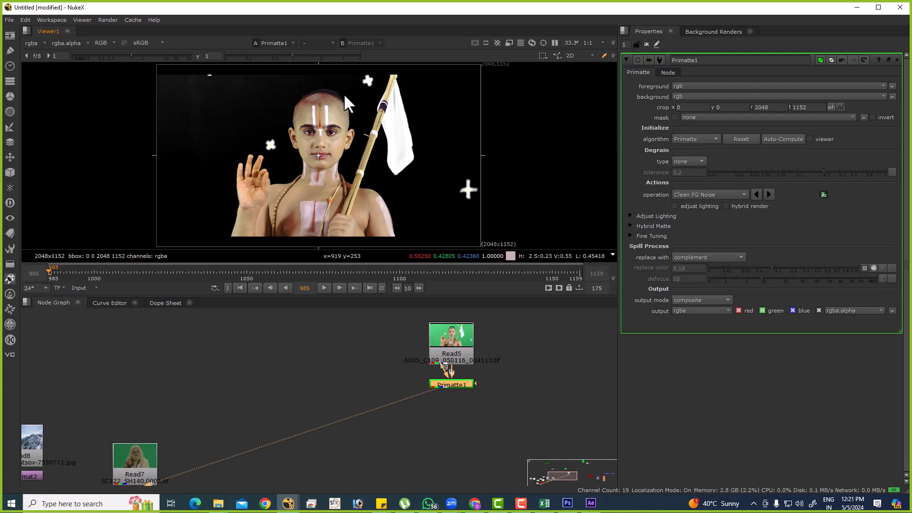
Show Primatte1's alpha channel and inspect the matte edges around the raised fingers.
{"action": "left_click", "coordinate": [101, 41]}
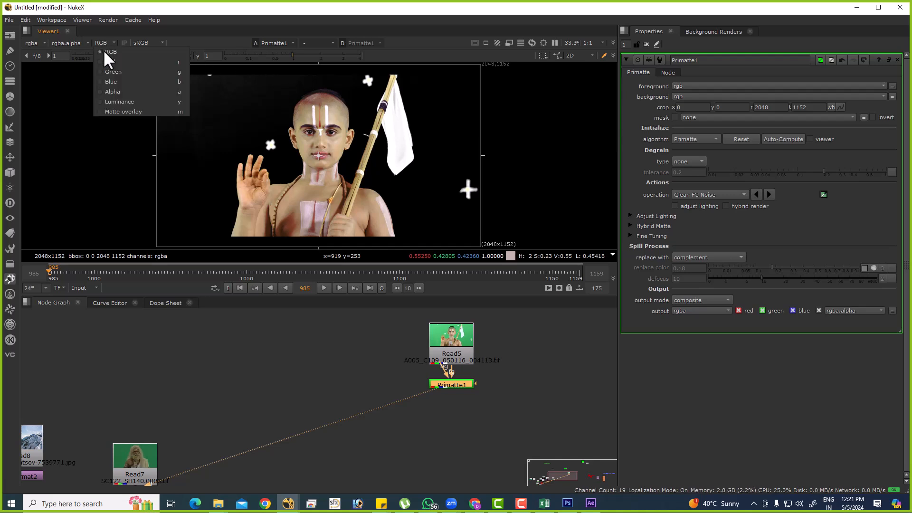
{"action": "left_click", "coordinate": [115, 91]}
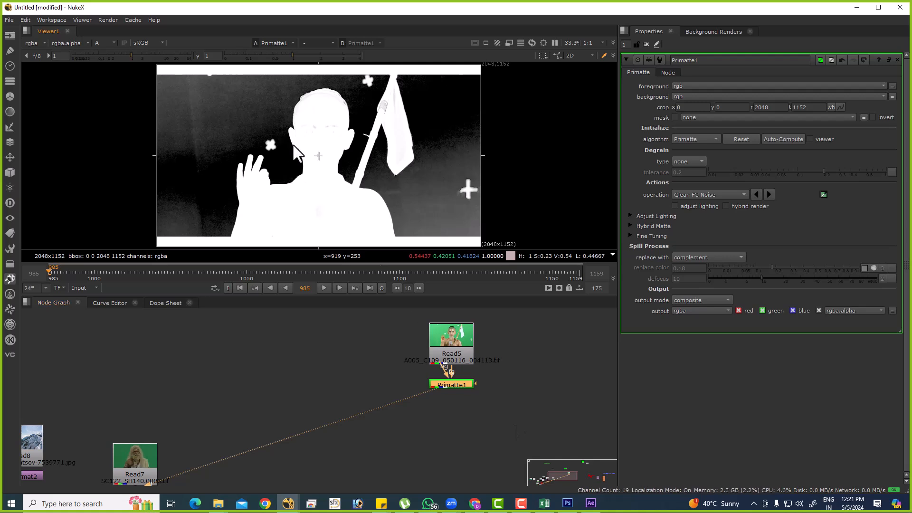
{"action": "scroll", "coordinate": [456, 397], "scroll_direction": "up", "scroll_amount": 3}
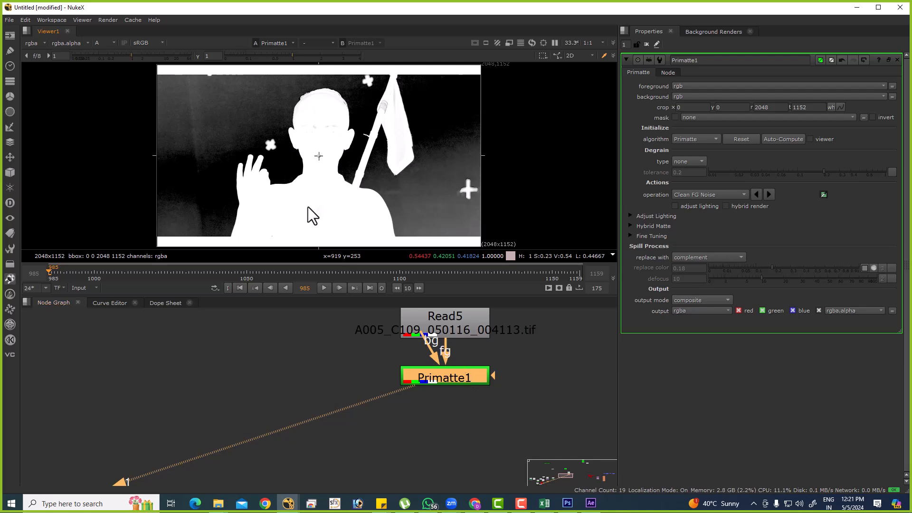
{"action": "scroll", "coordinate": [254, 172], "scroll_direction": "up", "scroll_amount": 8}
{"action": "scroll", "coordinate": [263, 175], "scroll_direction": "up", "scroll_amount": 4}
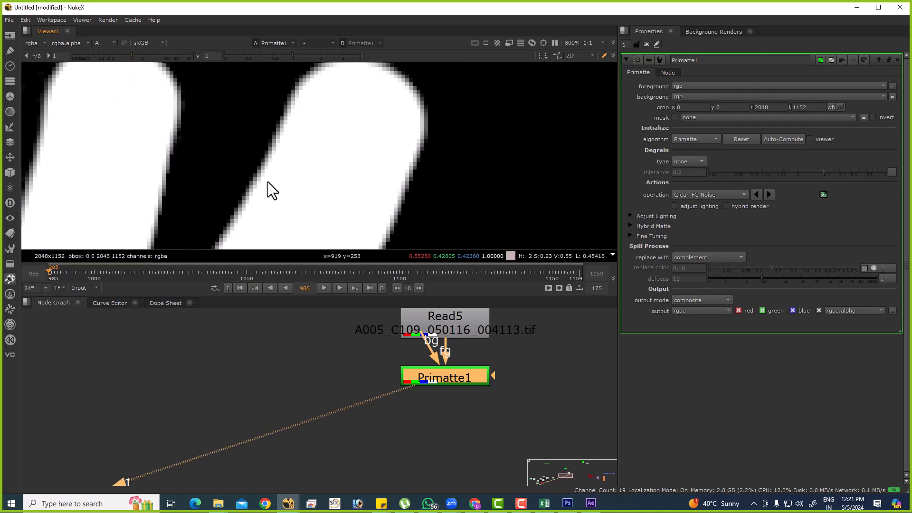
{"action": "left_click_drag", "start_coordinate": [313, 191], "coordinate": [168, 93], "text": "ctrl+shift"}
{"action": "key", "text": "f"}
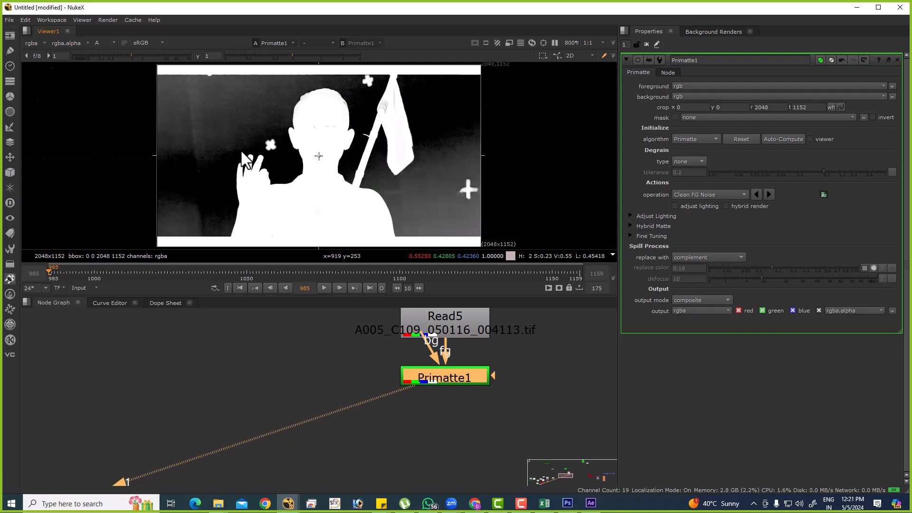
Examine the backing areas of the alpha matte on both sides of the boy.
{"action": "left_click_drag", "start_coordinate": [184, 84], "coordinate": [263, 130], "text": "ctrl+shift"}
{"action": "left_click_drag", "start_coordinate": [417, 134], "coordinate": [465, 189], "text": "ctrl+shift"}
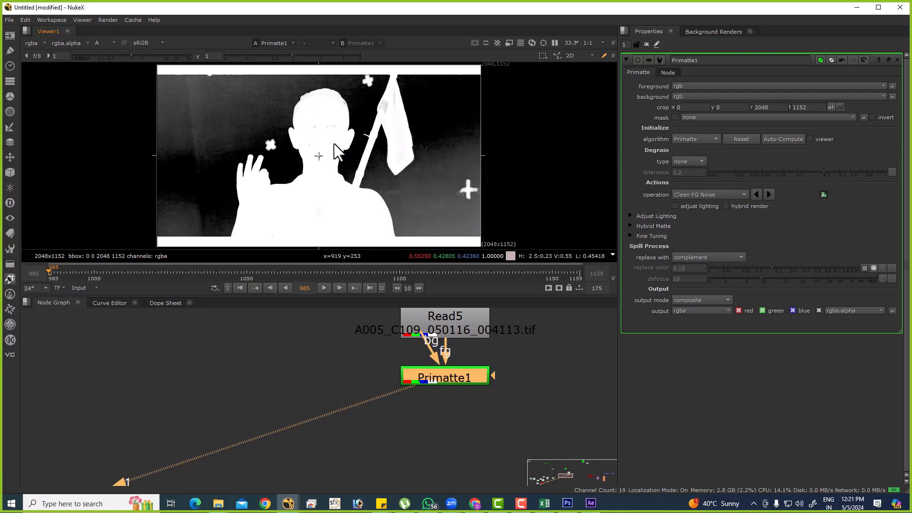
{"action": "scroll", "coordinate": [285, 133], "scroll_direction": "up", "scroll_amount": 5}
{"action": "left_click_drag", "start_coordinate": [163, 85], "coordinate": [266, 153], "text": "ctrl+shift"}
{"action": "left_click_drag", "start_coordinate": [163, 85], "coordinate": [297, 174], "text": "ctrl+shift"}
{"action": "key", "text": "f"}
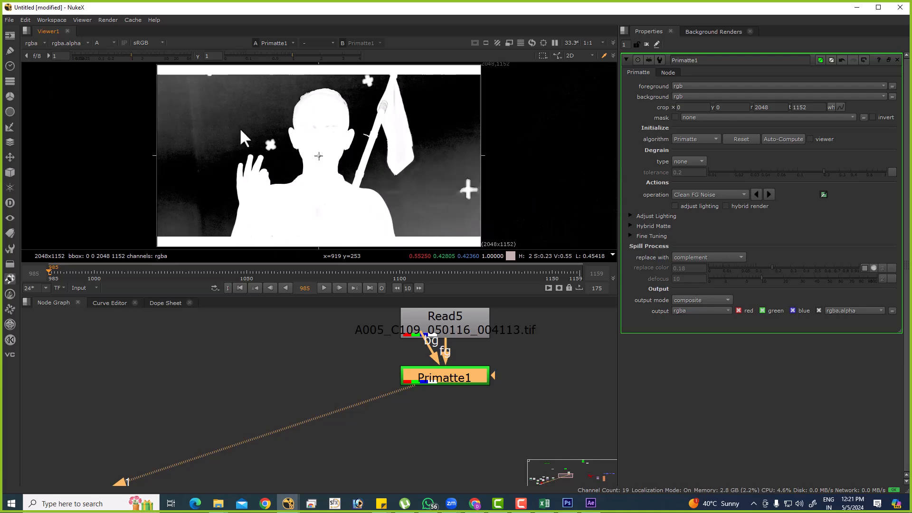
{"action": "left_click_drag", "start_coordinate": [426, 165], "coordinate": [460, 211], "text": "ctrl+shift"}
{"action": "left_click_drag", "start_coordinate": [427, 87], "coordinate": [455, 120], "text": "ctrl+shift"}
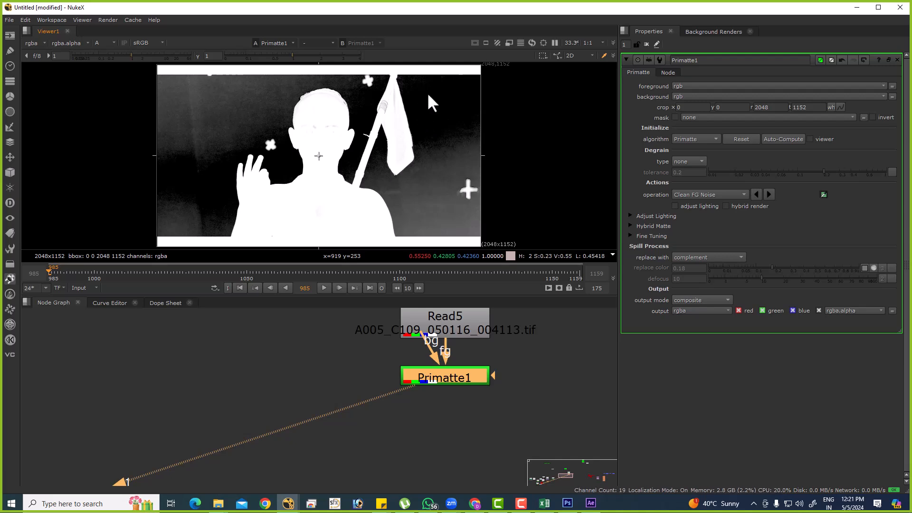
View Read5 in RGB and check the green screen with lowered viewer gamma and viewer gain at 1.25.
{"action": "key", "text": "a"}
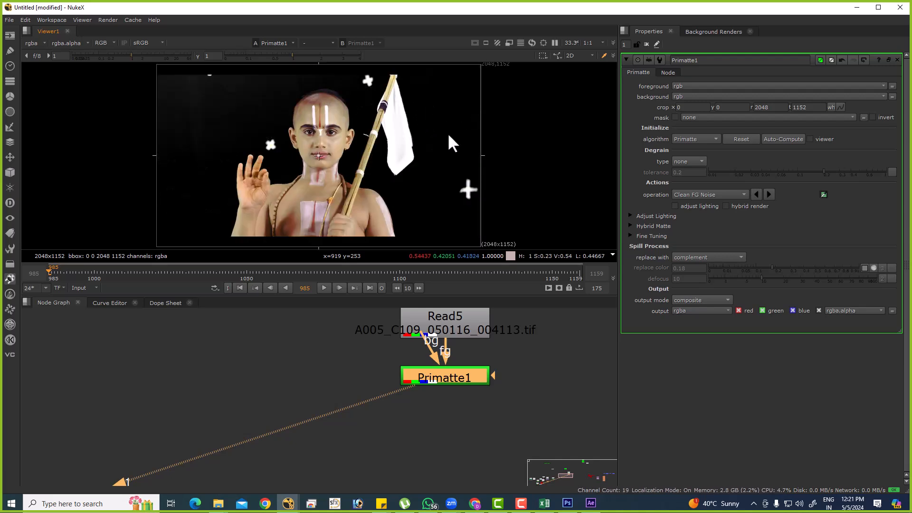
{"action": "left_click", "coordinate": [478, 323]}
{"action": "key", "text": "1"}
{"action": "left_click_drag", "start_coordinate": [292, 57], "coordinate": [248, 60]}
{"action": "left_click_drag", "start_coordinate": [131, 56], "coordinate": [134, 56]}
View Primatte1's alpha channel and reset the viewer gamma and gain to 1.
{"action": "left_click", "coordinate": [476, 381]}
{"action": "key", "text": "1"}
{"action": "key", "text": "a"}
{"action": "left_click", "coordinate": [234, 52], "text": "ctrl"}
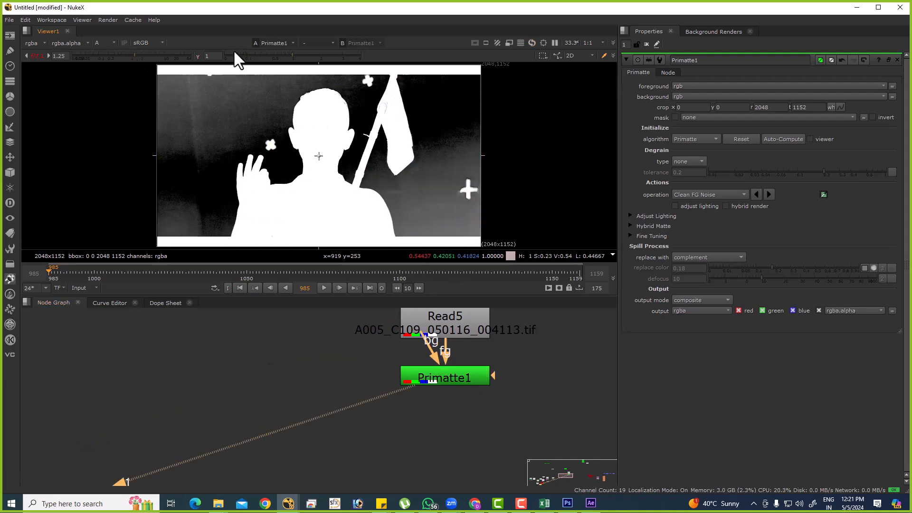
{"action": "left_click", "coordinate": [171, 57], "text": "ctrl"}
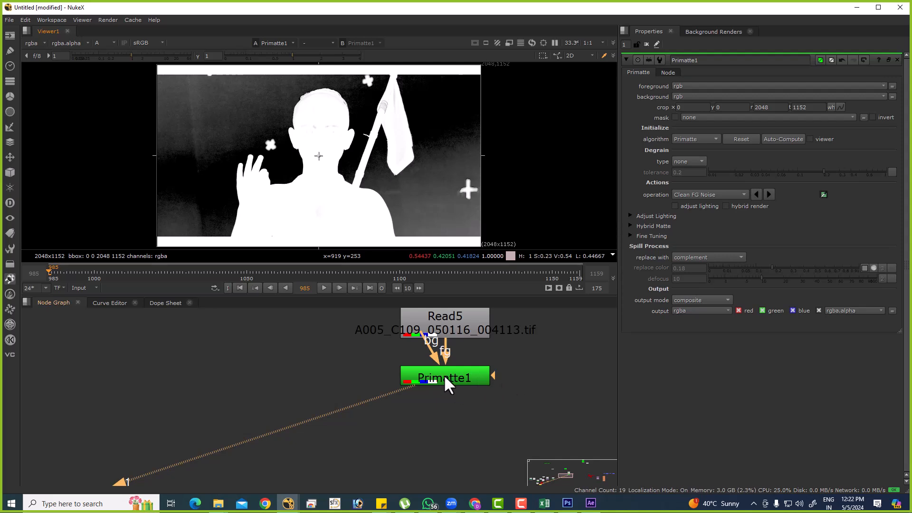
Disconnect Primatte1's bg input, move the node further below Read5 and check the matte's background area.
{"action": "left_click_drag", "start_coordinate": [440, 376], "coordinate": [444, 404]}
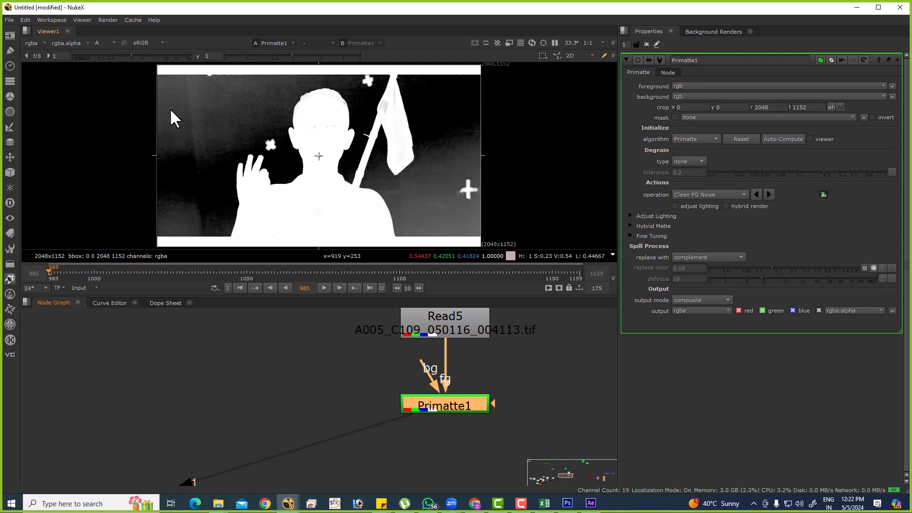
{"action": "left_click_drag", "start_coordinate": [166, 88], "coordinate": [322, 140]}
{"action": "left_click_drag", "start_coordinate": [212, 115], "coordinate": [290, 152]}
Lower the viewer gamma to 0.16 and inspect Read5's RGB channels for the green screen's lighting.
{"action": "left_click_drag", "start_coordinate": [292, 56], "coordinate": [251, 58]}
{"action": "left_click_drag", "start_coordinate": [386, 424], "coordinate": [398, 310]}
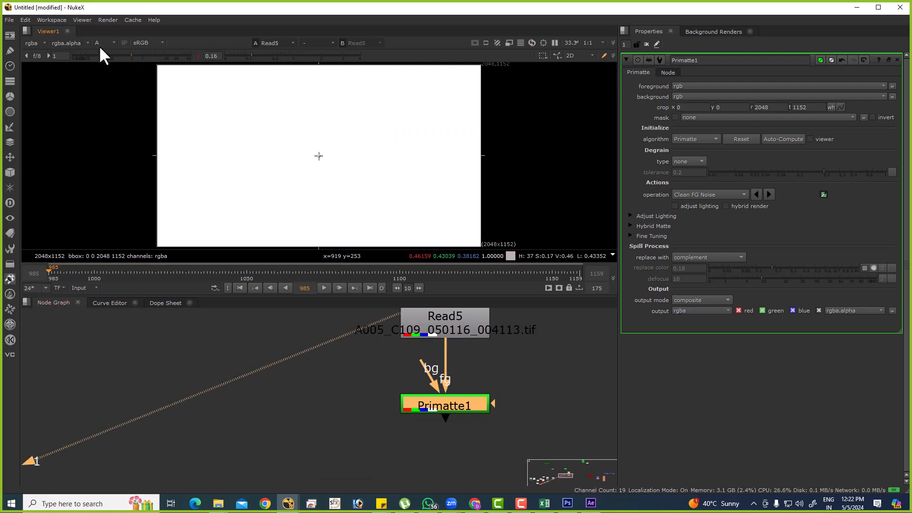
{"action": "left_click", "coordinate": [103, 43]}
{"action": "left_click", "coordinate": [105, 50]}
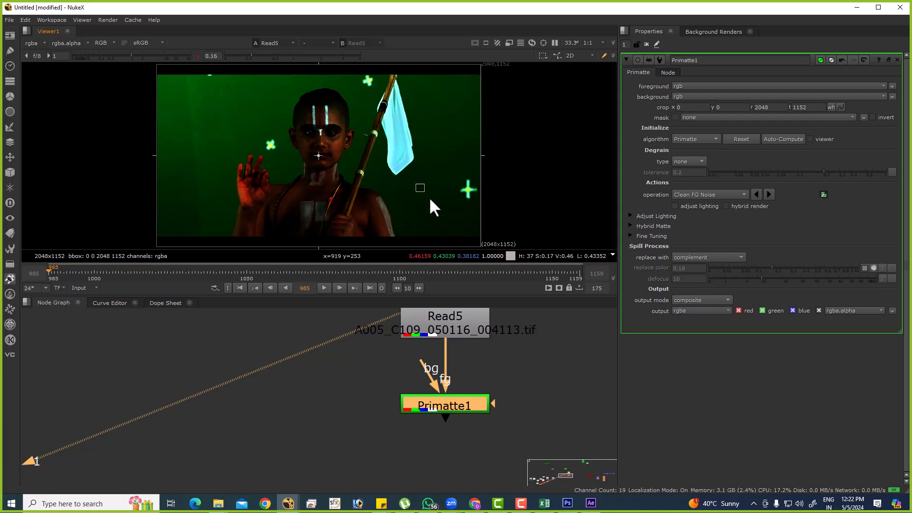
{"action": "left_click_drag", "start_coordinate": [242, 123], "coordinate": [242, 123]}
Reset the viewer gamma, switch to the alpha channel and connect the viewer back to Primatte1.
{"action": "left_click", "coordinate": [198, 57]}
{"action": "left_click", "coordinate": [142, 43]}
{"action": "left_click", "coordinate": [109, 42]}
{"action": "left_click", "coordinate": [107, 43]}
{"action": "left_click", "coordinate": [112, 92]}
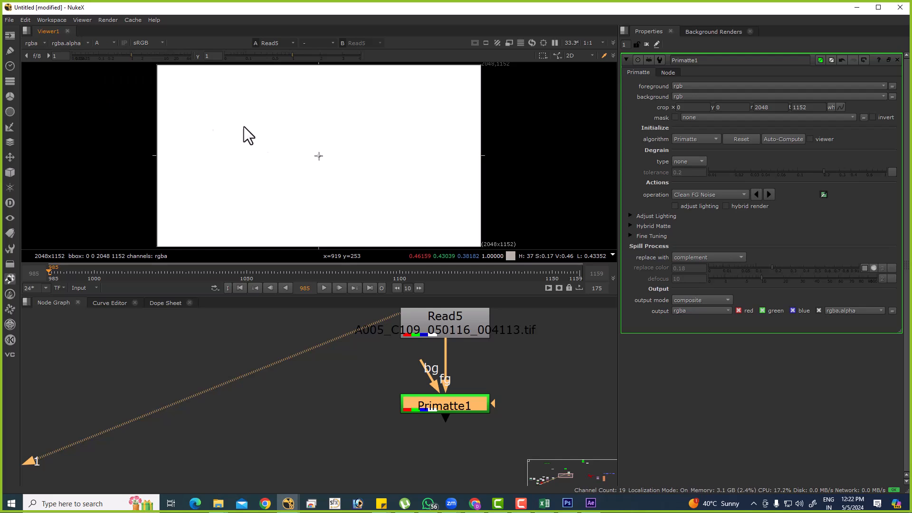
{"action": "left_click_drag", "start_coordinate": [387, 312], "coordinate": [429, 399]}
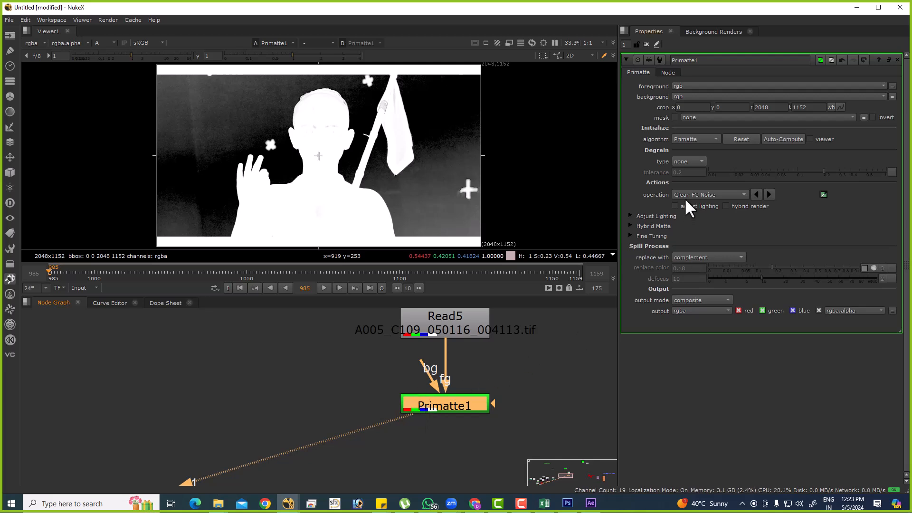
Review Primatte1's operation options and examine the alpha matte's background and the tracking cross beside the boy.
{"action": "left_click", "coordinate": [718, 194]}
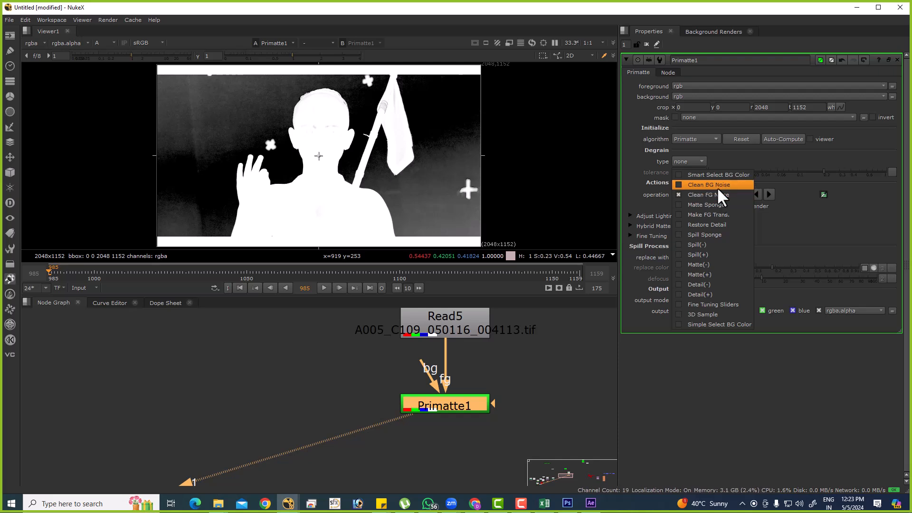
{"action": "left_click", "coordinate": [834, 226]}
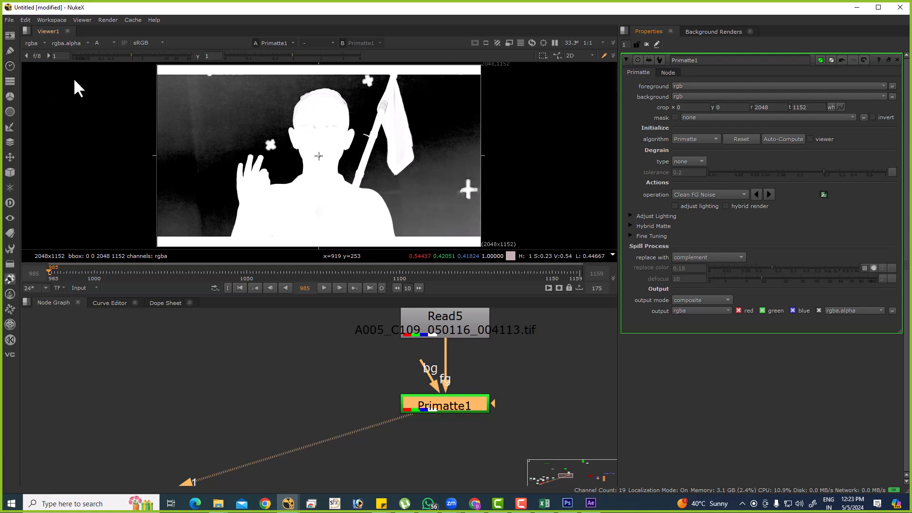
{"action": "left_click_drag", "start_coordinate": [248, 124], "coordinate": [190, 85]}
{"action": "left_click_drag", "start_coordinate": [427, 184], "coordinate": [481, 237]}
{"action": "left_click_drag", "start_coordinate": [468, 195], "coordinate": [475, 210]}
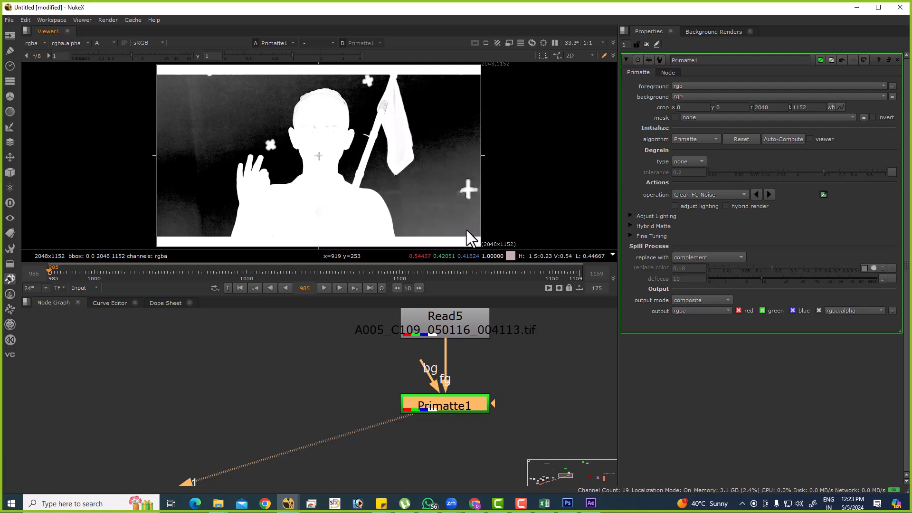
{"action": "middle_click_drag", "start_coordinate": [440, 395], "coordinate": [450, 429]}
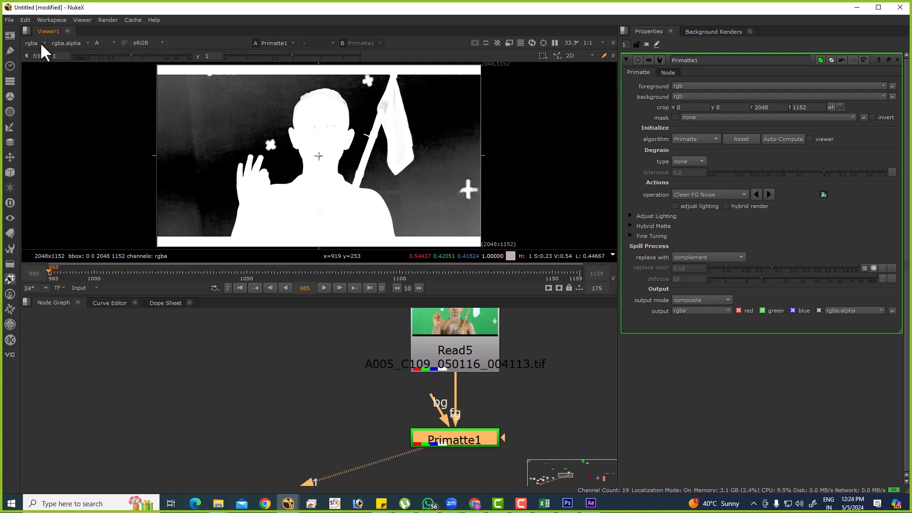
Lower the viewer gamma to 0 and examine Primatte1's matte on the forehead and in the background.
{"action": "left_click_drag", "start_coordinate": [291, 61], "coordinate": [226, 64]}
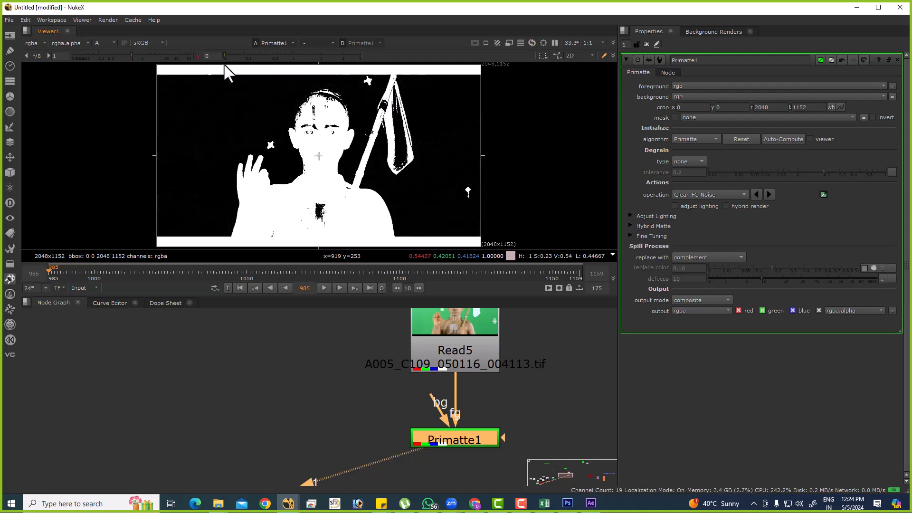
{"action": "left_click_drag", "start_coordinate": [304, 107], "coordinate": [333, 134]}
{"action": "left_click_drag", "start_coordinate": [210, 110], "coordinate": [244, 129]}
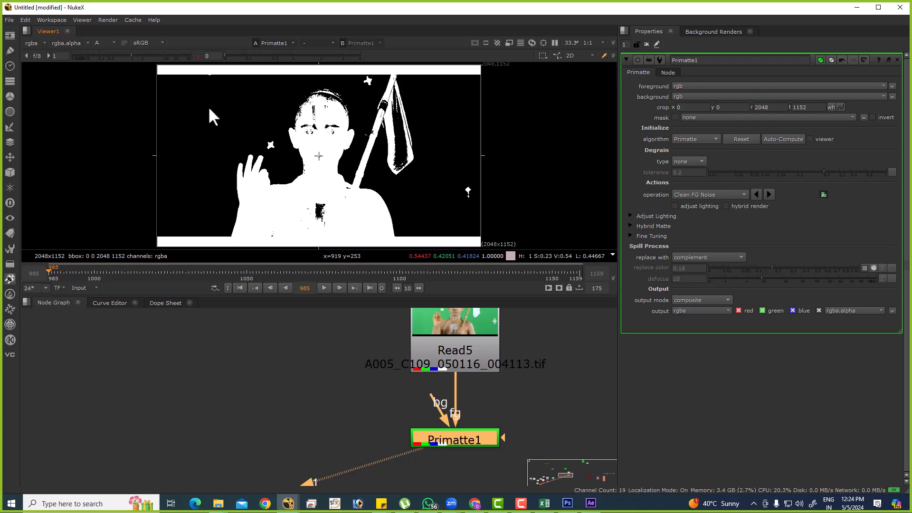
{"action": "mouse_move", "coordinate": [228, 60]}
{"action": "left_mouse_down"}
{"action": "mouse_move", "coordinate": [285, 60]}
{"action": "mouse_move", "coordinate": [214, 61]}
{"action": "left_mouse_up"}
{"action": "left_click_drag", "start_coordinate": [311, 113], "coordinate": [332, 136]}
{"action": "left_click_drag", "start_coordinate": [187, 101], "coordinate": [252, 147]}
{"action": "left_click_drag", "start_coordinate": [224, 113], "coordinate": [252, 147]}
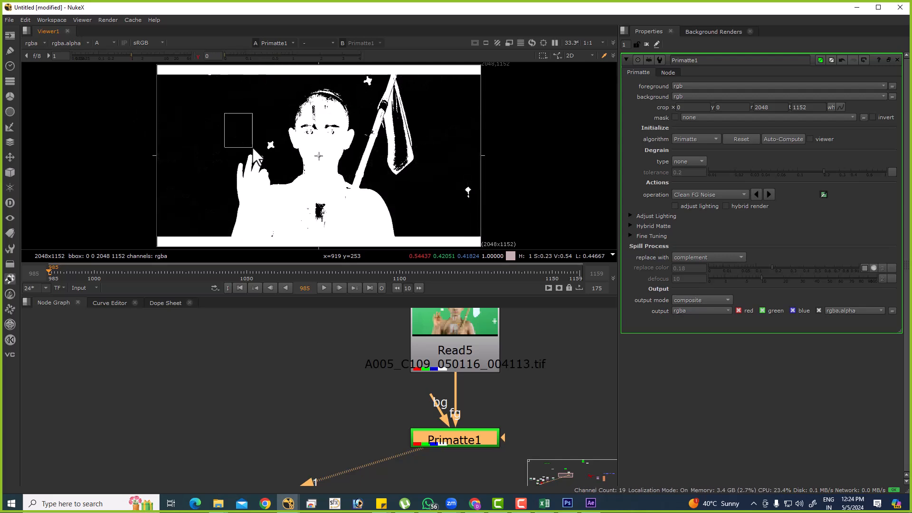
Reset the viewer gamma and compare the matte's background areas with the face area.
{"action": "left_click", "coordinate": [198, 57]}
{"action": "left_click_drag", "start_coordinate": [226, 103], "coordinate": [253, 126], "text": "ctrl+shift"}
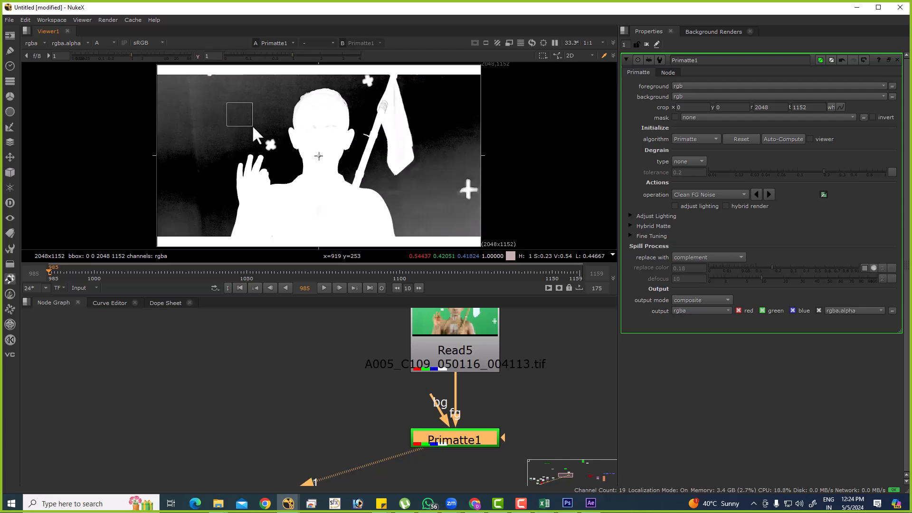
{"action": "left_click_drag", "start_coordinate": [193, 95], "coordinate": [228, 120]}
{"action": "left_click_drag", "start_coordinate": [315, 119], "coordinate": [342, 145]}
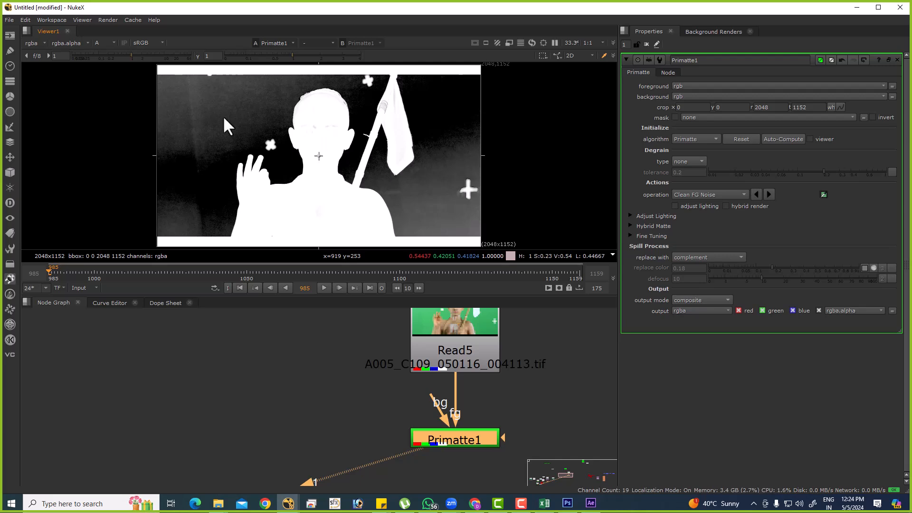
{"action": "left_click_drag", "start_coordinate": [175, 96], "coordinate": [225, 135], "text": "ctrl+shift"}
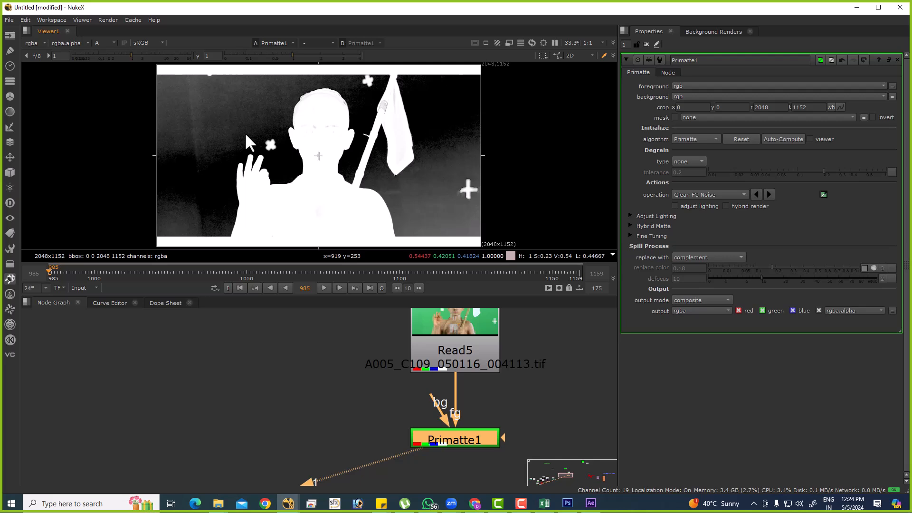
Toggle Primatte1's adjust lighting on and off to compare the alpha matte's background.
{"action": "left_click", "coordinate": [689, 208]}
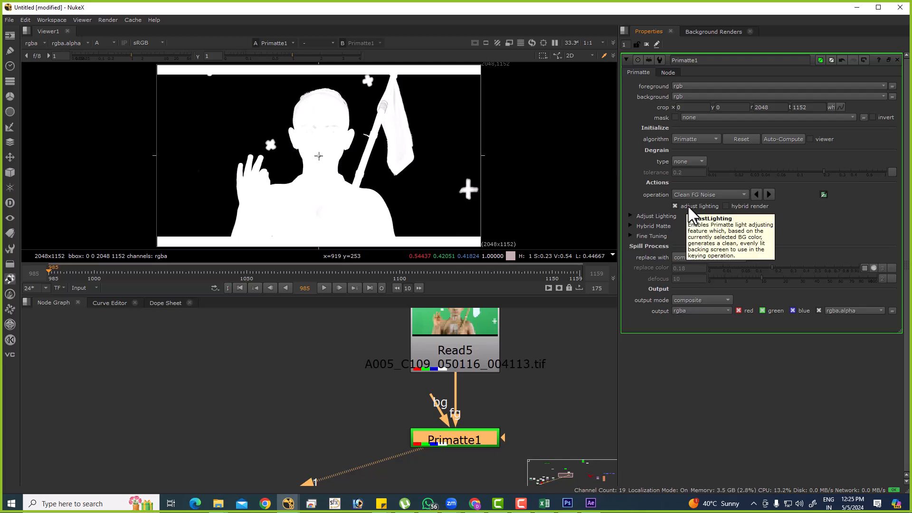
{"action": "left_click", "coordinate": [675, 207]}
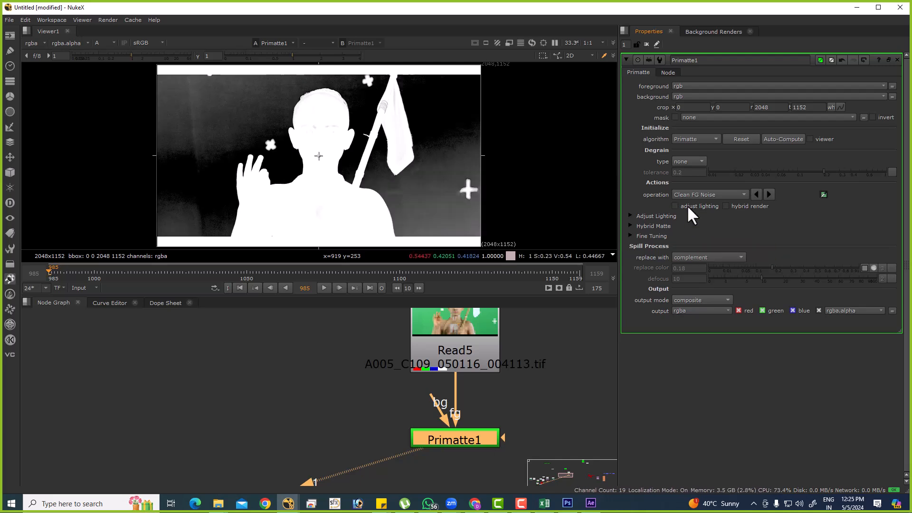
{"action": "left_click", "coordinate": [689, 208]}
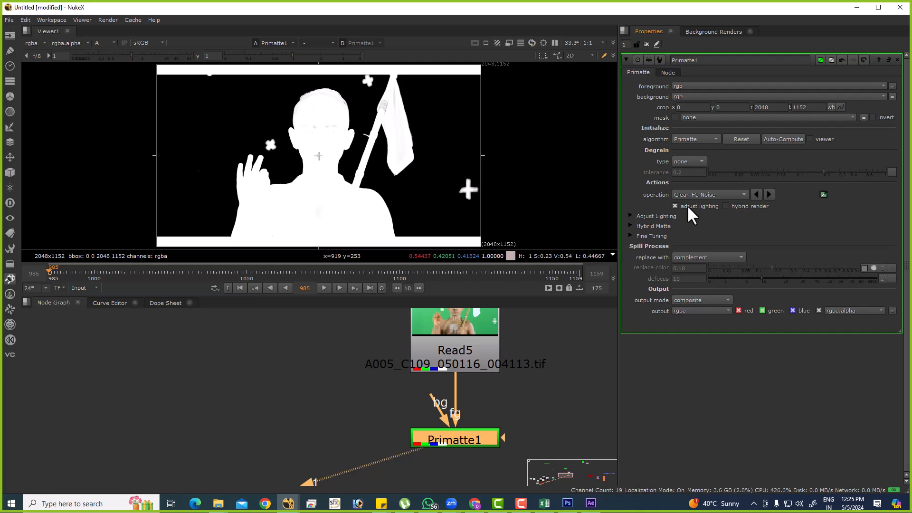
{"action": "left_click", "coordinate": [689, 207]}
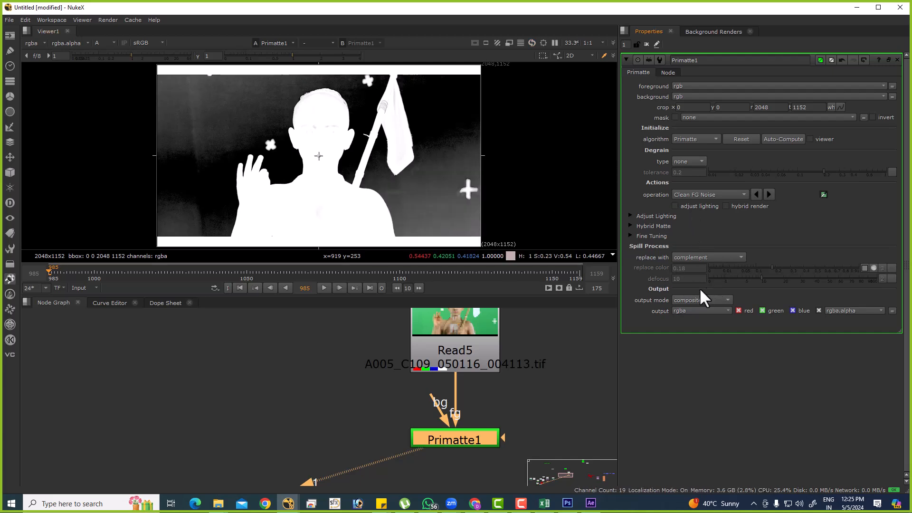
Set Primatte1's output mode to adjust lighting FG, show the RGB channels in the viewer and toggle adjust lighting to compare the plate.
{"action": "left_click", "coordinate": [689, 300]}
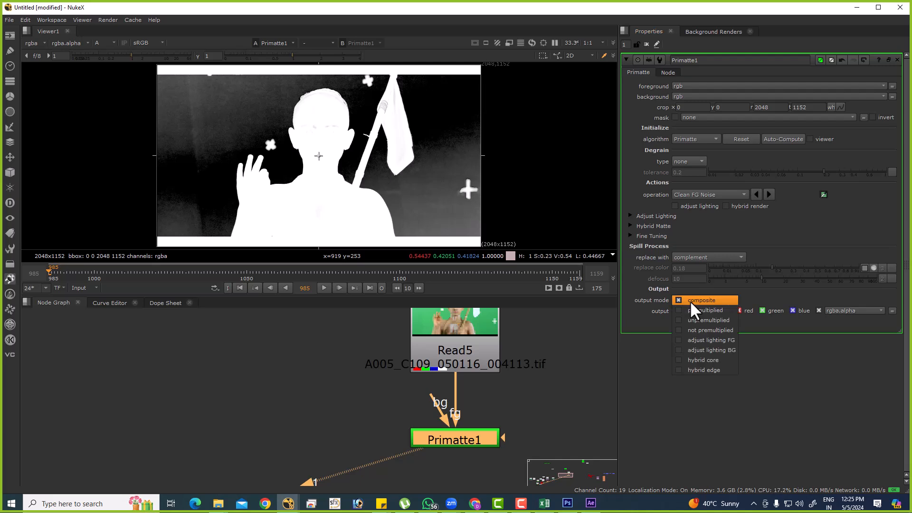
{"action": "left_click", "coordinate": [700, 340]}
{"action": "left_click", "coordinate": [102, 43]}
{"action": "left_click", "coordinate": [109, 59]}
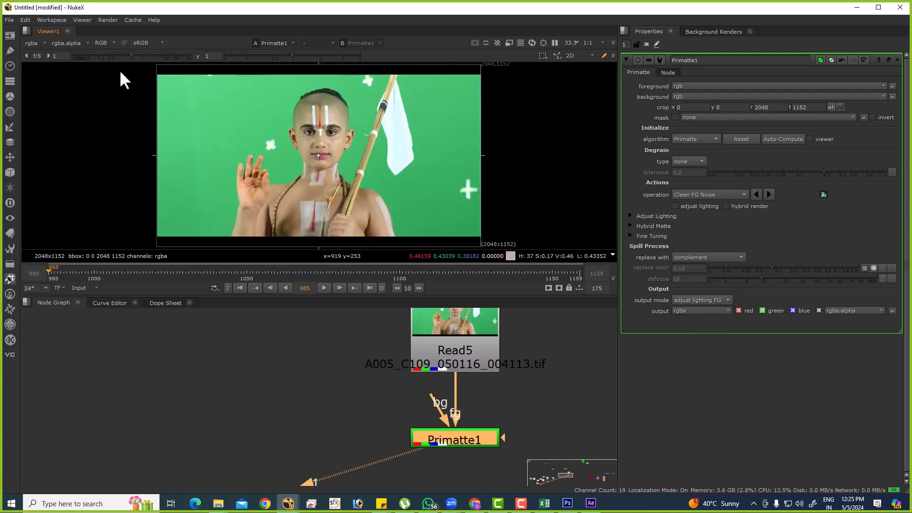
{"action": "left_click", "coordinate": [693, 205]}
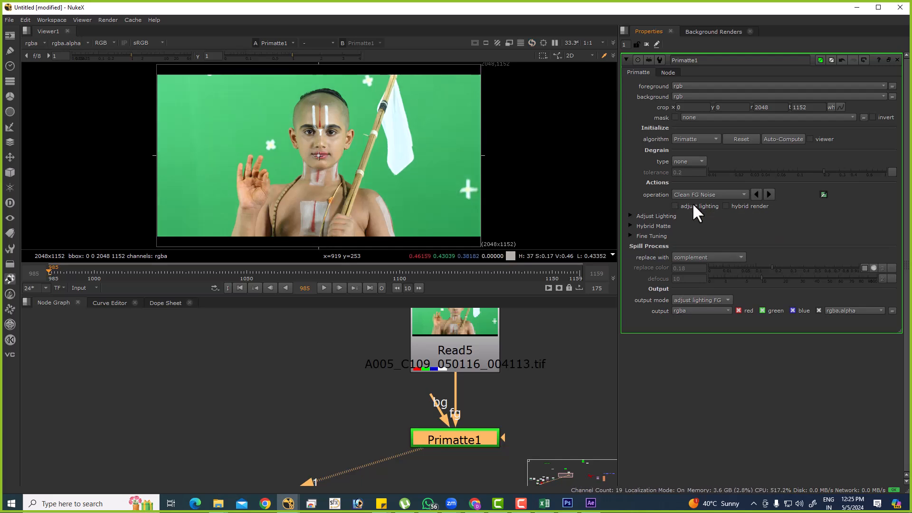
{"action": "left_click", "coordinate": [694, 205]}
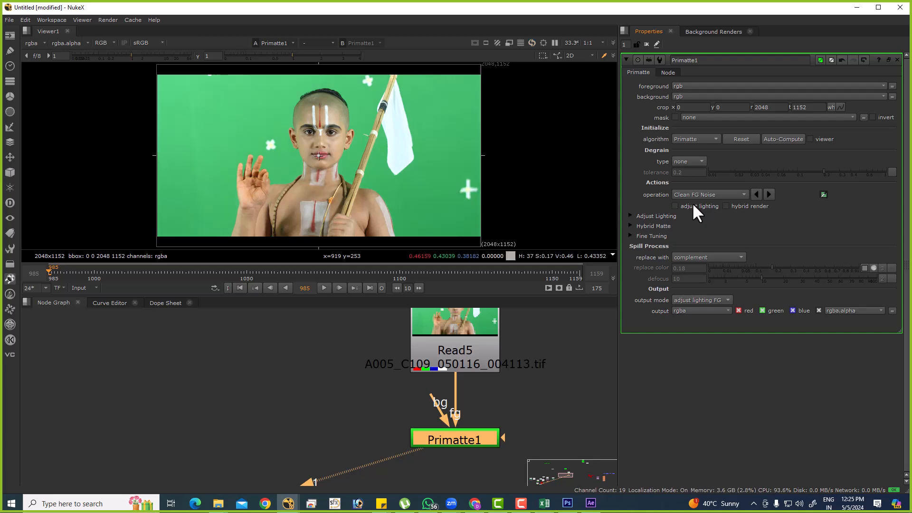
Enable adjust lighting, return the output mode to composite and display the alpha channel in the viewer.
{"action": "left_click", "coordinate": [692, 204]}
{"action": "left_click", "coordinate": [696, 299]}
{"action": "left_click", "coordinate": [707, 258]}
{"action": "left_click", "coordinate": [144, 43]}
{"action": "left_click", "coordinate": [106, 45]}
{"action": "left_click", "coordinate": [105, 44]}
{"action": "left_click", "coordinate": [114, 92]}
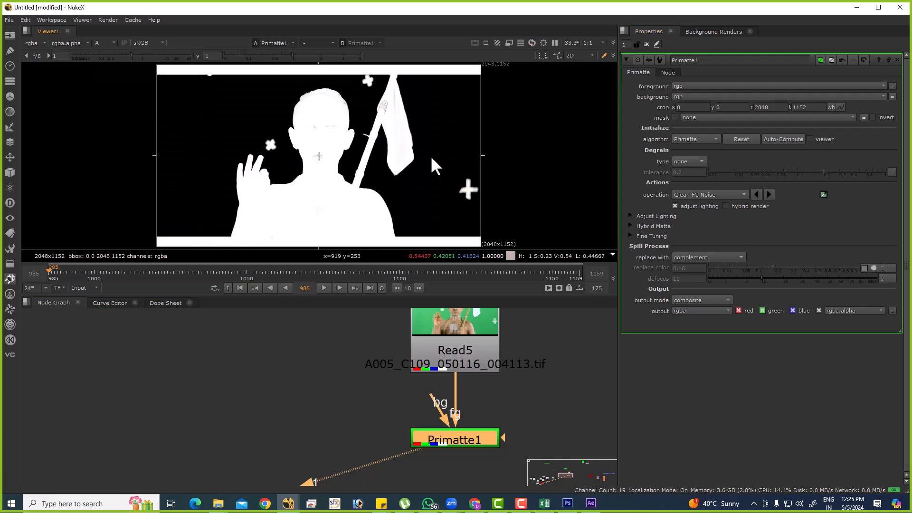
Switch adjust lighting off and on repeatedly to compare the matte's background noise, leaving it enabled.
{"action": "left_click", "coordinate": [684, 208]}
{"action": "left_click", "coordinate": [683, 208]}
{"action": "left_click", "coordinate": [683, 208]}
{"action": "left_click", "coordinate": [684, 207]}
{"action": "left_click", "coordinate": [683, 207]}
{"action": "left_click", "coordinate": [683, 206]}
{"action": "left_click", "coordinate": [684, 207]}
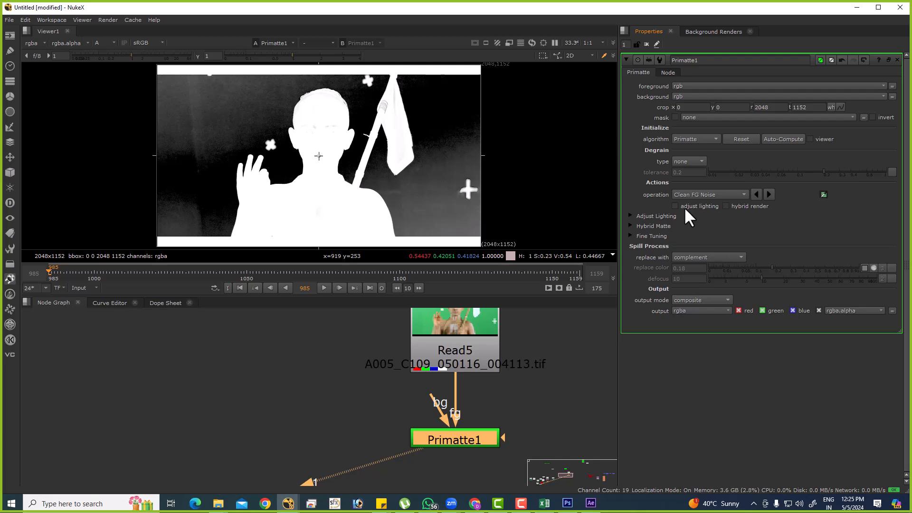
{"action": "left_click", "coordinate": [684, 207]}
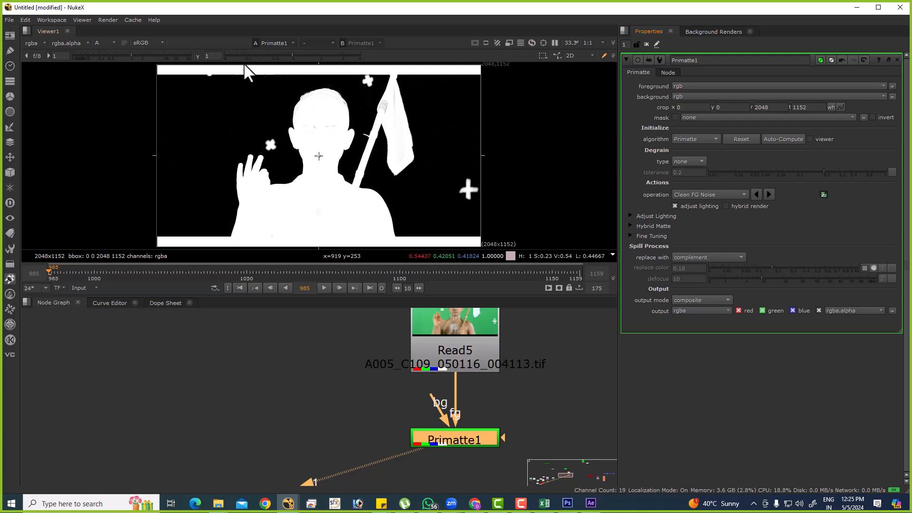
Examine the matte on the boy's head with the viewer gamma lowered to about 0.014, and reset the gamma to 1.
{"action": "left_click_drag", "start_coordinate": [444, 120], "coordinate": [507, 184]}
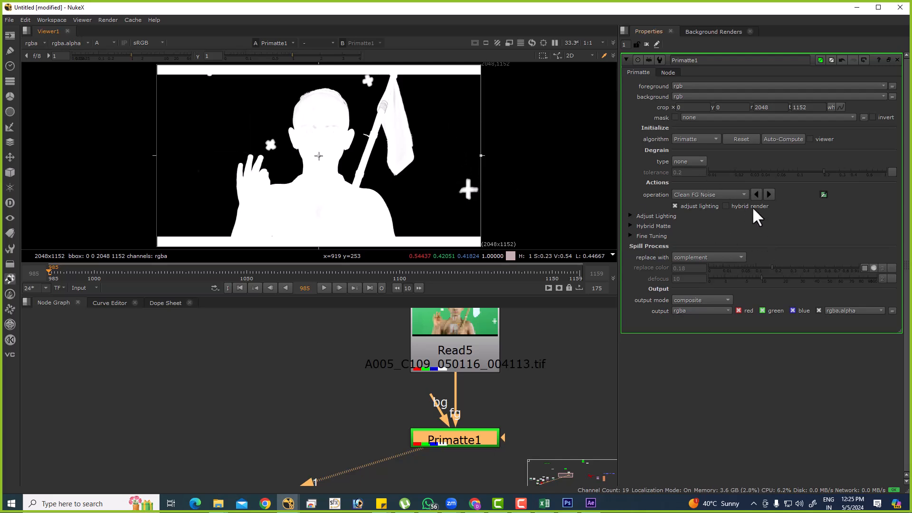
{"action": "mouse_move", "coordinate": [753, 209]}
{"action": "scroll", "coordinate": [381, 118], "scroll_direction": "up", "scroll_amount": 5}
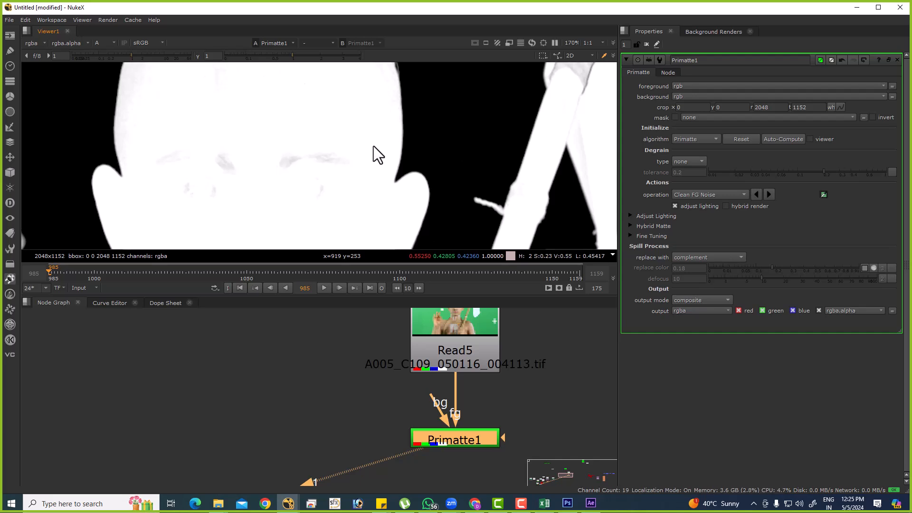
{"action": "scroll", "coordinate": [373, 146], "scroll_direction": "down", "scroll_amount": 3}
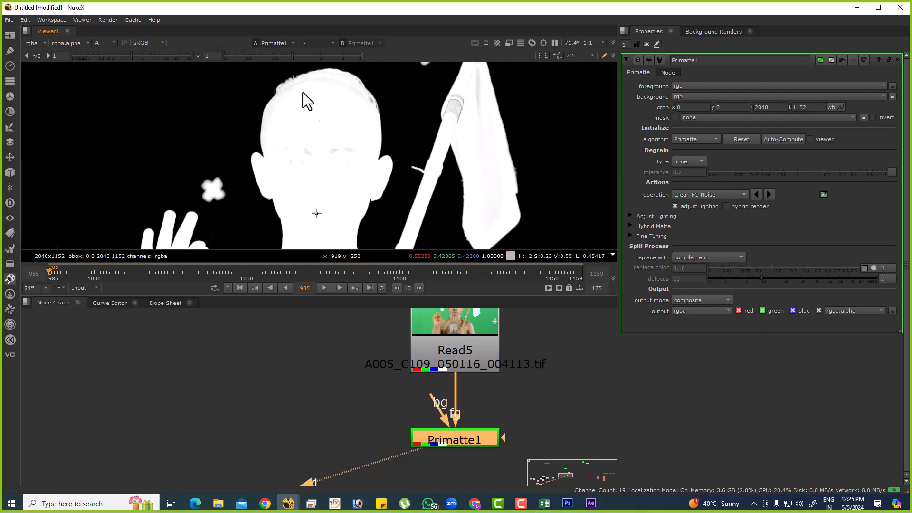
{"action": "left_click_drag", "start_coordinate": [290, 54], "coordinate": [232, 61]}
{"action": "left_click_drag", "start_coordinate": [291, 137], "coordinate": [319, 153], "text": "ctrl+shift"}
{"action": "left_click_drag", "start_coordinate": [281, 127], "coordinate": [319, 161]}
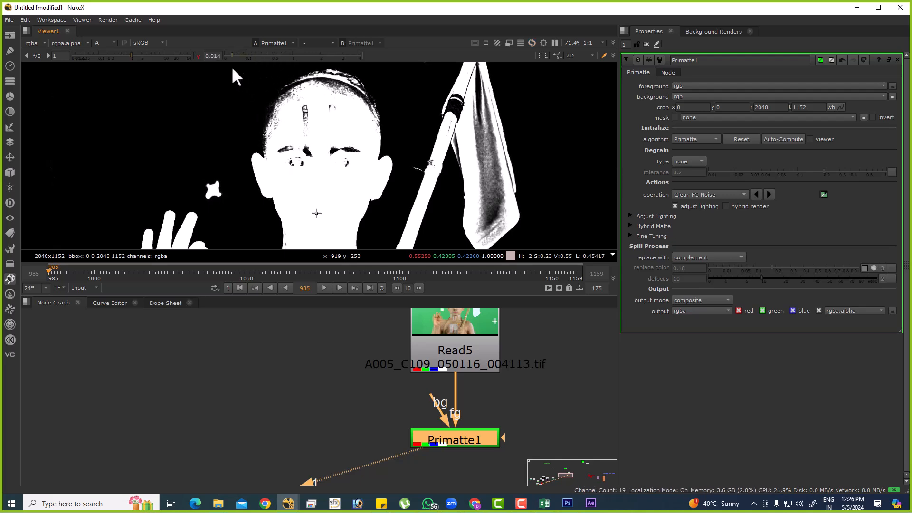
{"action": "left_click", "coordinate": [191, 55]}
{"action": "left_click", "coordinate": [198, 56]}
{"action": "left_click", "coordinate": [34, 56]}
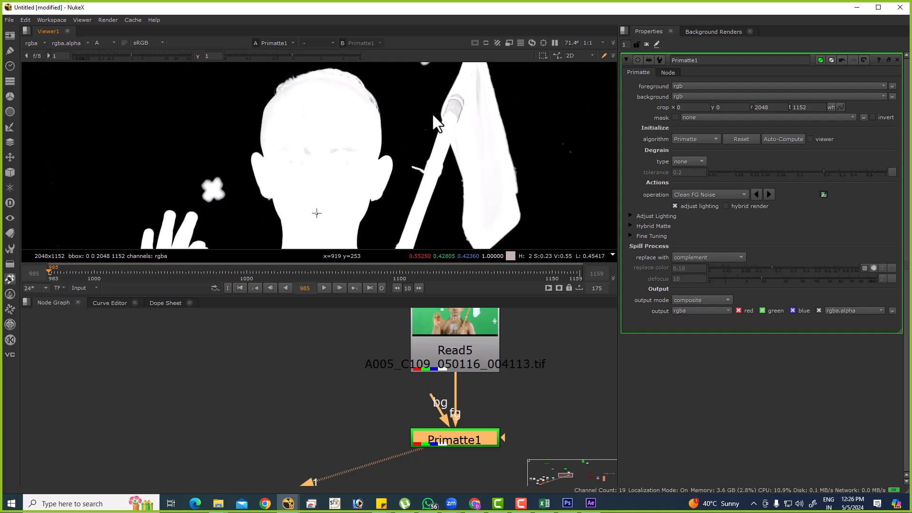
Enable hybrid render on Primatte1 and examine the matte's interior and edges up close.
{"action": "left_click", "coordinate": [747, 207]}
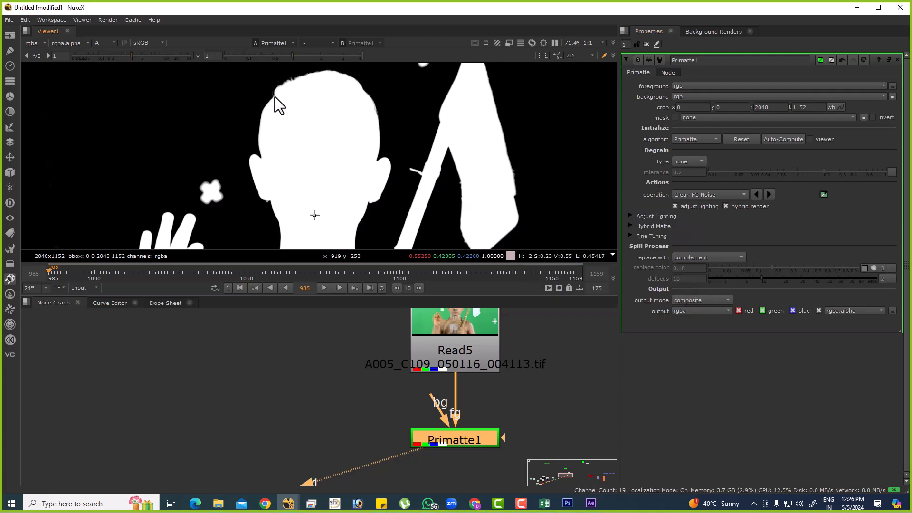
{"action": "scroll", "coordinate": [322, 104], "scroll_direction": "down", "scroll_amount": 2}
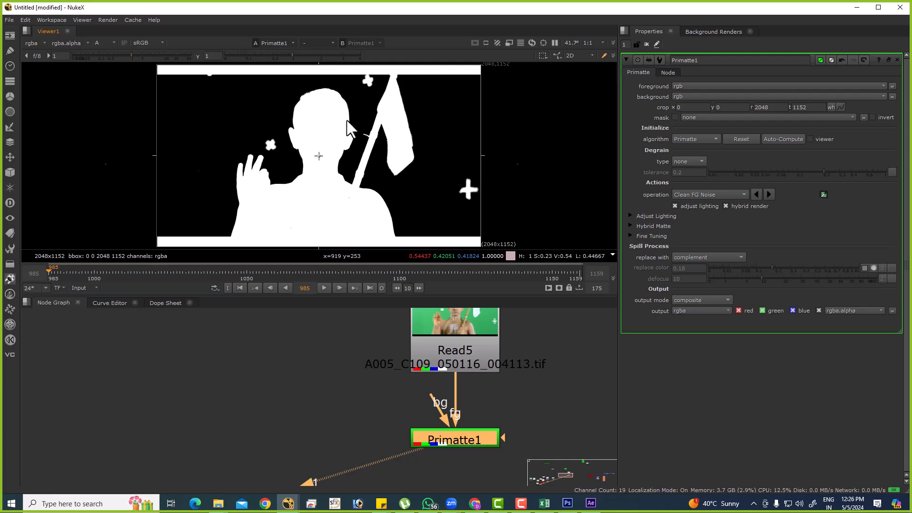
{"action": "scroll", "coordinate": [333, 131], "scroll_direction": "up", "scroll_amount": 8}
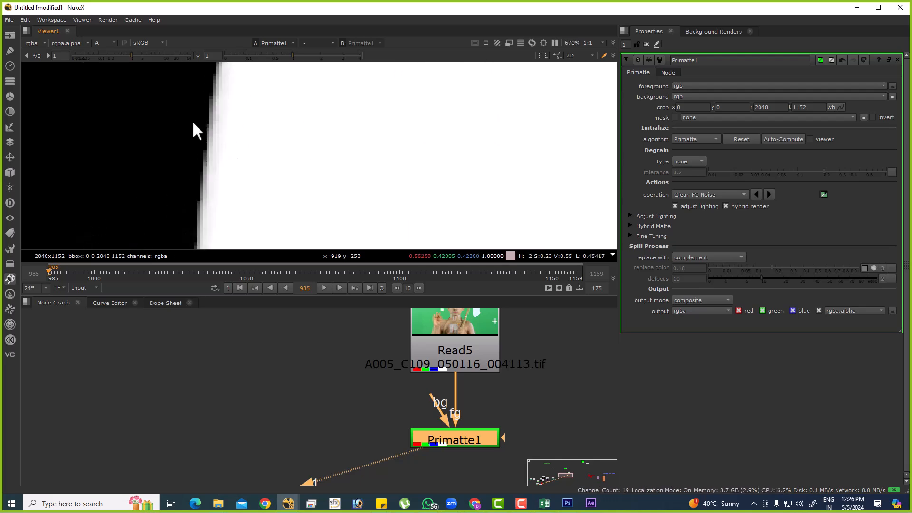
{"action": "key", "text": "f"}
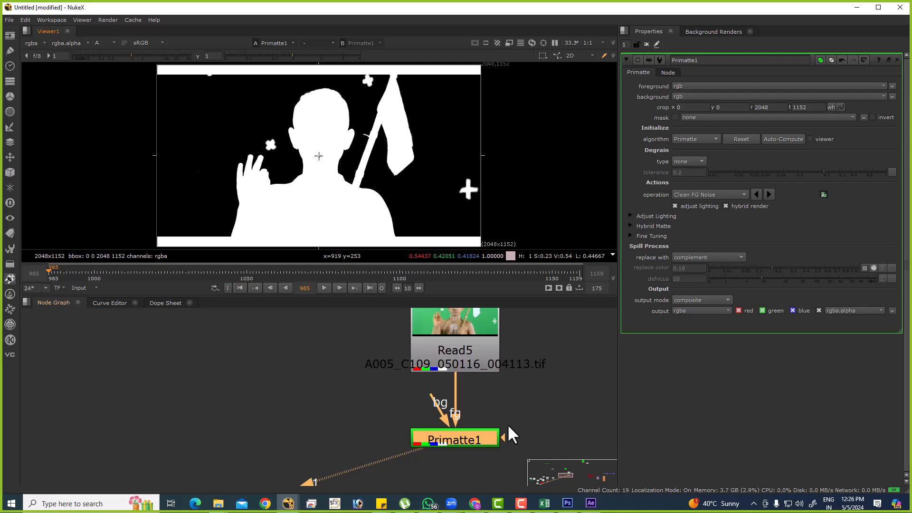
Turn off adjust lighting and hybrid render, and set Primatte1's operation to Clean BG Noise.
{"action": "left_click", "coordinate": [705, 207]}
{"action": "left_click", "coordinate": [751, 205]}
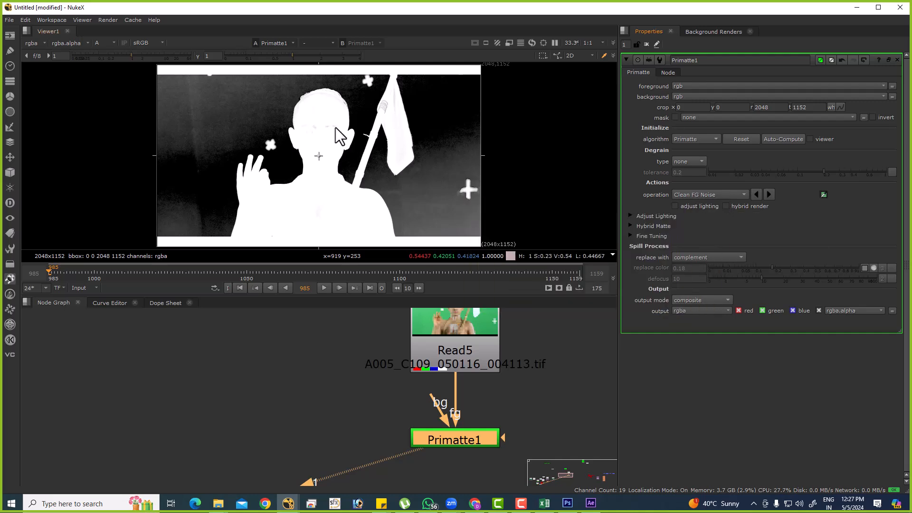
{"action": "left_click_drag", "start_coordinate": [312, 107], "coordinate": [329, 124], "text": "ctrl+shift"}
{"action": "left_click_drag", "start_coordinate": [215, 103], "coordinate": [244, 135]}
{"action": "left_click", "coordinate": [710, 190]}
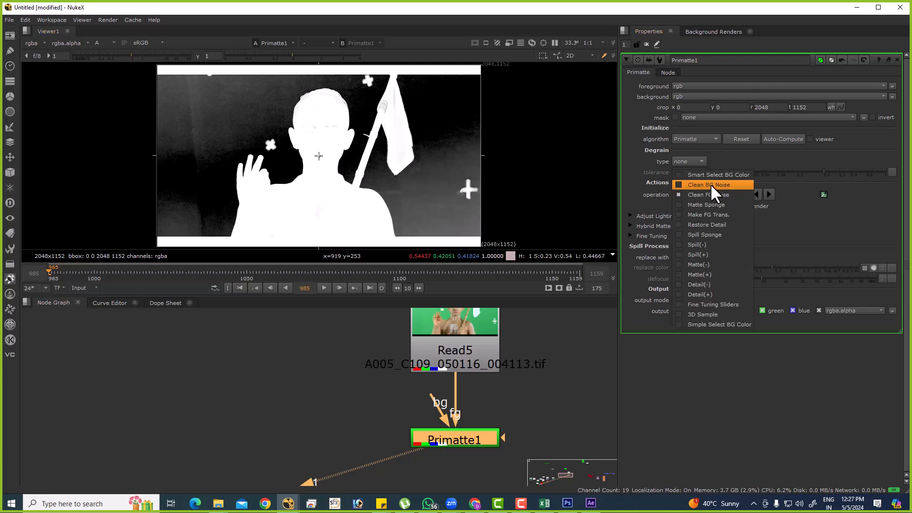
{"action": "left_click", "coordinate": [711, 184]}
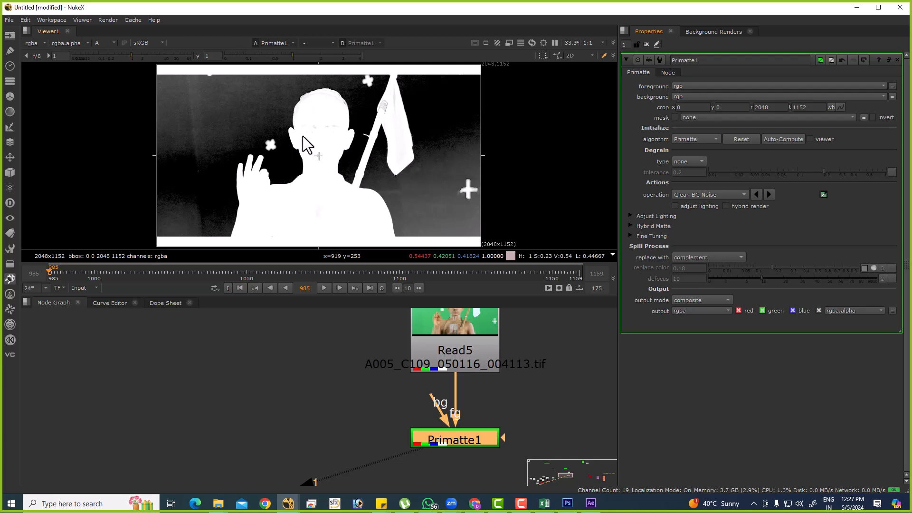
Clean the matte's background noise by sampling points in the dark area above the boy's raised hand.
{"action": "scroll", "coordinate": [253, 100], "scroll_direction": "down", "scroll_amount": 1}
{"action": "left_click_drag", "start_coordinate": [179, 110], "coordinate": [259, 166]}
{"action": "left_click_drag", "start_coordinate": [227, 132], "coordinate": [238, 146]}
{"action": "left_click_drag", "start_coordinate": [180, 116], "coordinate": [175, 162]}
{"action": "middle_click_drag", "start_coordinate": [223, 148], "coordinate": [302, 132]}
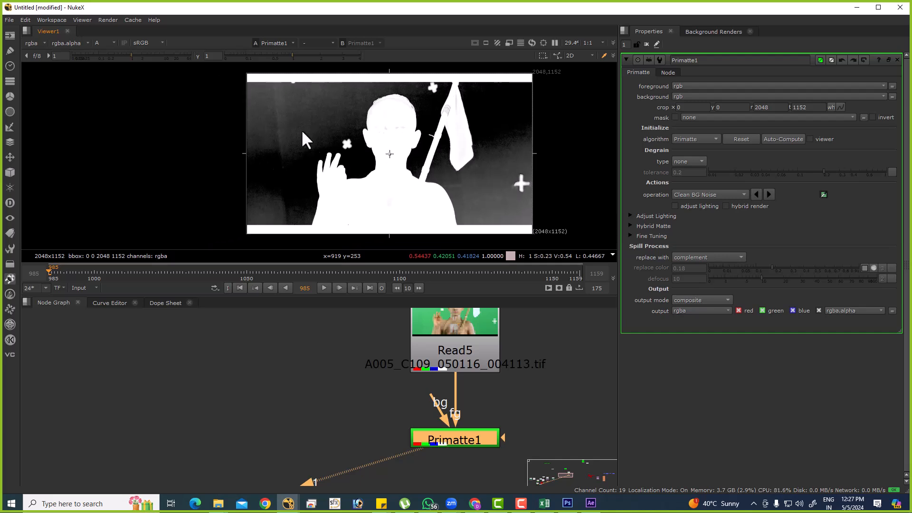
{"action": "left_click", "coordinate": [270, 101], "text": "ctrl"}
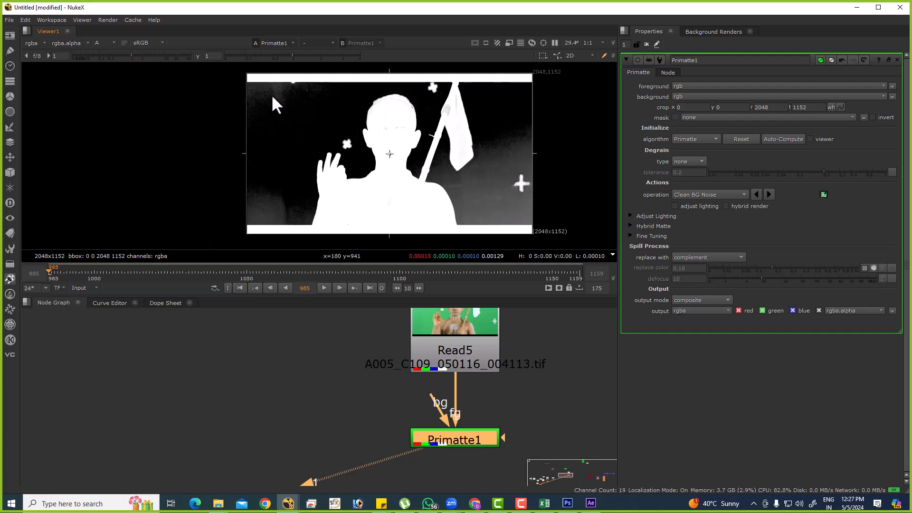
{"action": "left_click", "coordinate": [280, 95], "text": "ctrl"}
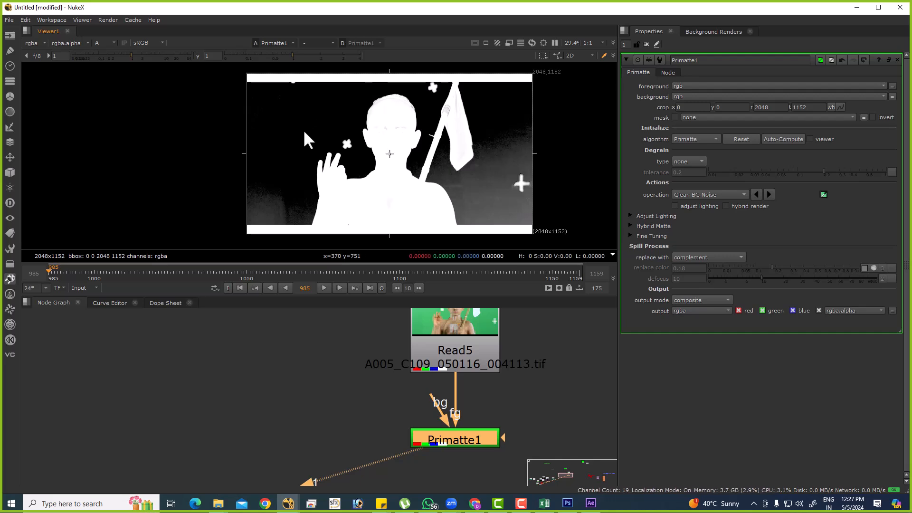
Try cleaning the flag side of the background by sampling an area over the tracking cross and a smaller one below it.
{"action": "left_click_drag", "start_coordinate": [487, 136], "coordinate": [529, 207], "text": "ctrl+shift"}
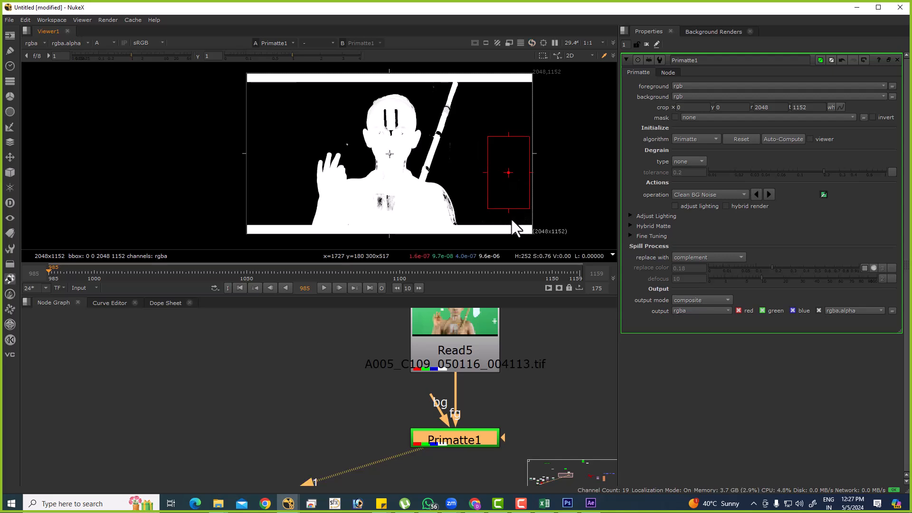
{"action": "key", "text": "ctrl+z"}
{"action": "scroll", "coordinate": [477, 199], "scroll_direction": "up", "scroll_amount": 3}
{"action": "left_click_drag", "start_coordinate": [454, 176], "coordinate": [464, 198], "text": "ctrl+shift"}
{"action": "left_click_drag", "start_coordinate": [518, 212], "coordinate": [545, 230], "text": "ctrl+shift"}
{"action": "scroll", "coordinate": [522, 164], "scroll_direction": "up", "scroll_amount": 4}
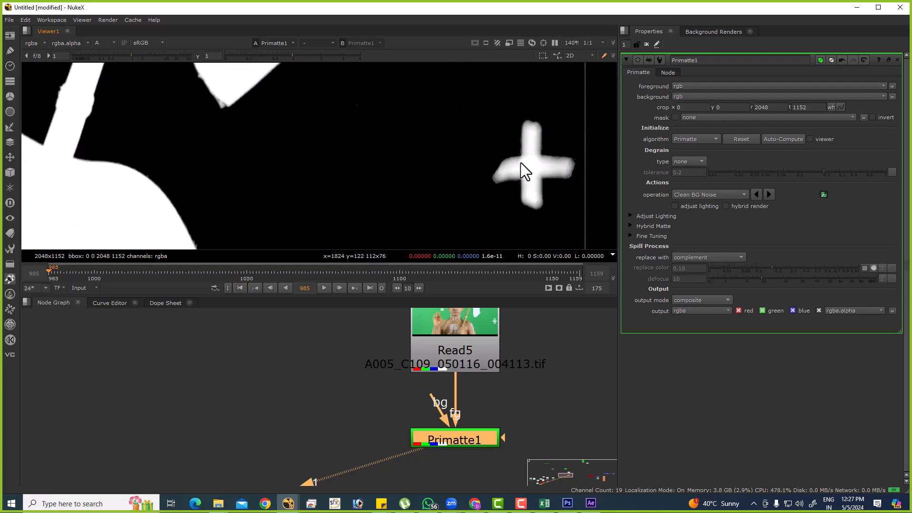
{"action": "middle_click_drag", "start_coordinate": [526, 162], "coordinate": [530, 181]}
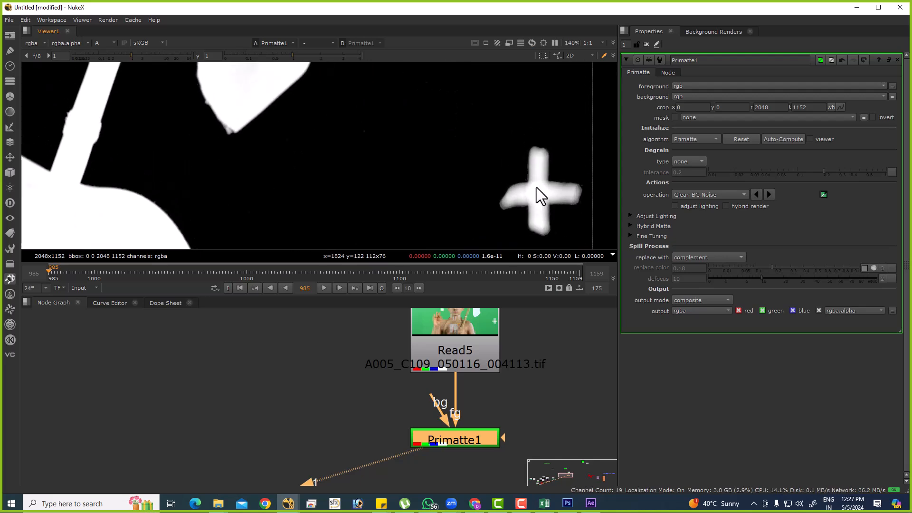
{"action": "key", "text": "f"}
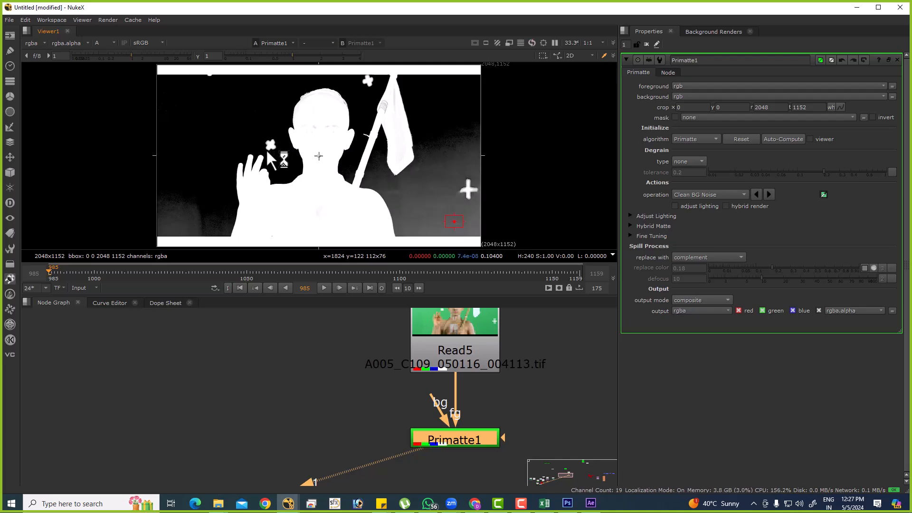
Clean the background noise on the flag side by sampling a tall area of about 129 x 258 pixels beside the flag.
{"action": "left_click_drag", "start_coordinate": [411, 192], "coordinate": [470, 227], "text": "ctrl+shift"}
{"action": "left_click_drag", "start_coordinate": [437, 120], "coordinate": [456, 160], "text": "ctrl+shift"}
{"action": "scroll", "coordinate": [457, 194], "scroll_direction": "up", "scroll_amount": 5}
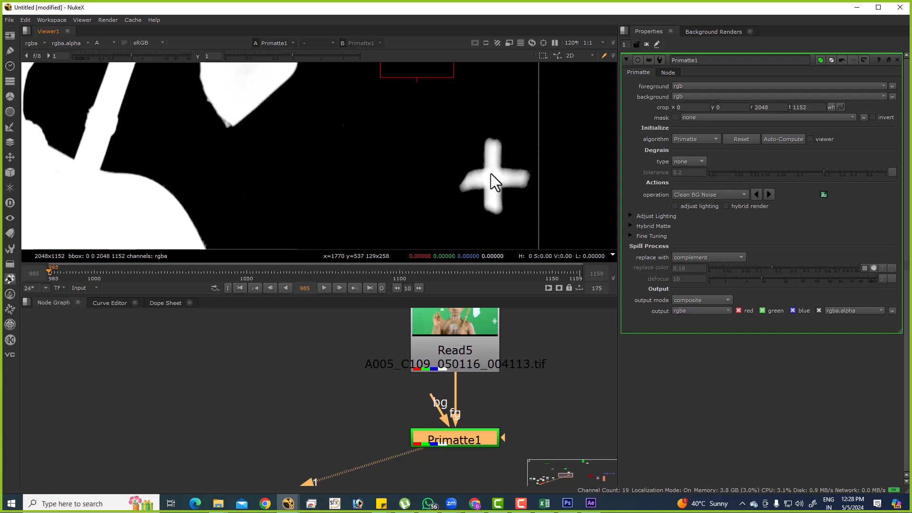
Try removing the tracking cross below the flag by sampling it as background noise, and undo the sample.
{"action": "left_click_drag", "start_coordinate": [491, 173], "coordinate": [495, 155], "text": "ctrl+shift"}
{"action": "key", "text": "f"}
{"action": "key", "text": "ctrl+z"}
{"action": "key", "text": "ctrl+z"}
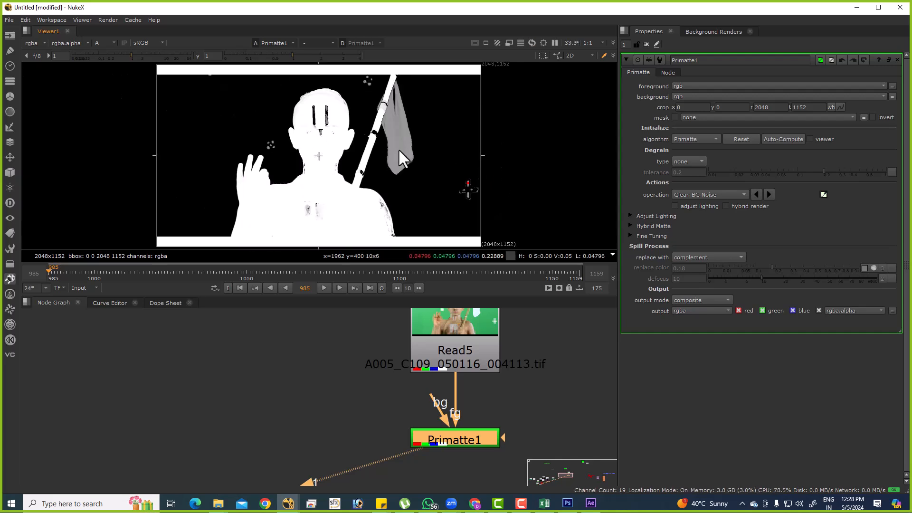
Sample a background area of about 337 x 278 pixels above the boy's raised hand to clean its noise.
{"action": "scroll", "coordinate": [336, 147], "scroll_direction": "up", "scroll_amount": 3}
{"action": "scroll", "coordinate": [367, 153], "scroll_direction": "down", "scroll_amount": 1}
{"action": "middle_click_drag", "start_coordinate": [509, 225], "coordinate": [447, 132]}
{"action": "middle_click_drag", "start_coordinate": [393, 86], "coordinate": [400, 155]}
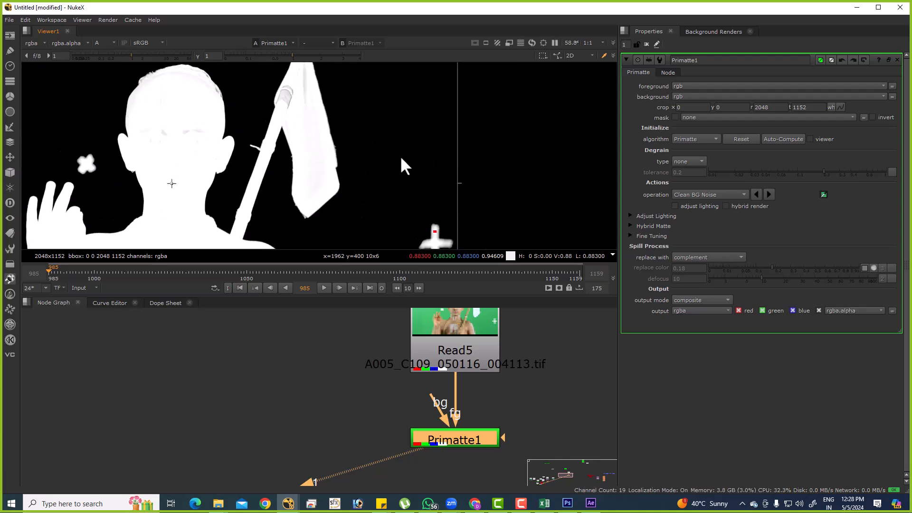
{"action": "left_click_drag", "start_coordinate": [381, 92], "coordinate": [426, 154], "text": "ctrl+shift"}
{"action": "middle_click_drag", "start_coordinate": [127, 148], "coordinate": [447, 182]}
{"action": "left_click_drag", "start_coordinate": [249, 112], "coordinate": [343, 189], "text": "ctrl+shift"}
{"action": "middle_click_drag", "start_coordinate": [583, 234], "coordinate": [475, 186]}
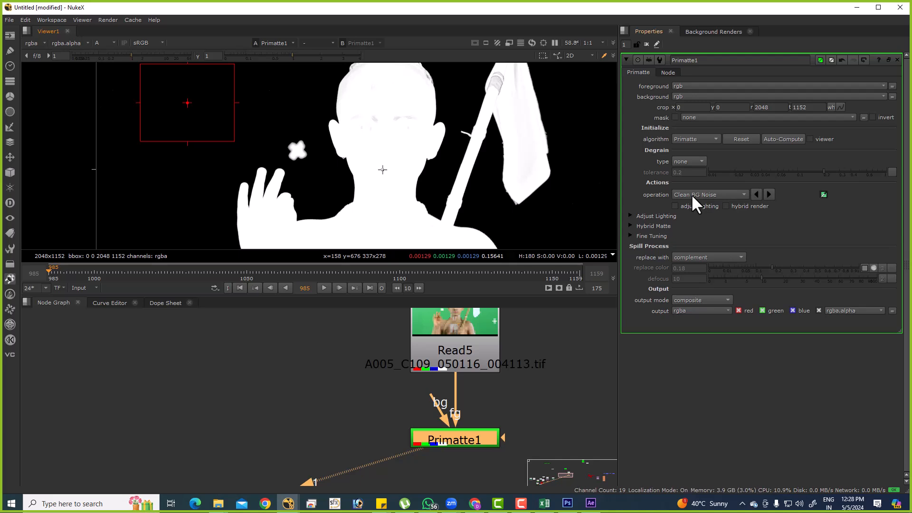
Raise the viewer gain to 64 and examine the matte for remaining noise in the background around the head.
{"action": "left_click_drag", "start_coordinate": [101, 53], "coordinate": [289, 109]}
{"action": "scroll", "coordinate": [307, 140], "scroll_direction": "up", "scroll_amount": 3}
{"action": "middle_click_drag", "start_coordinate": [264, 114], "coordinate": [358, 217]}
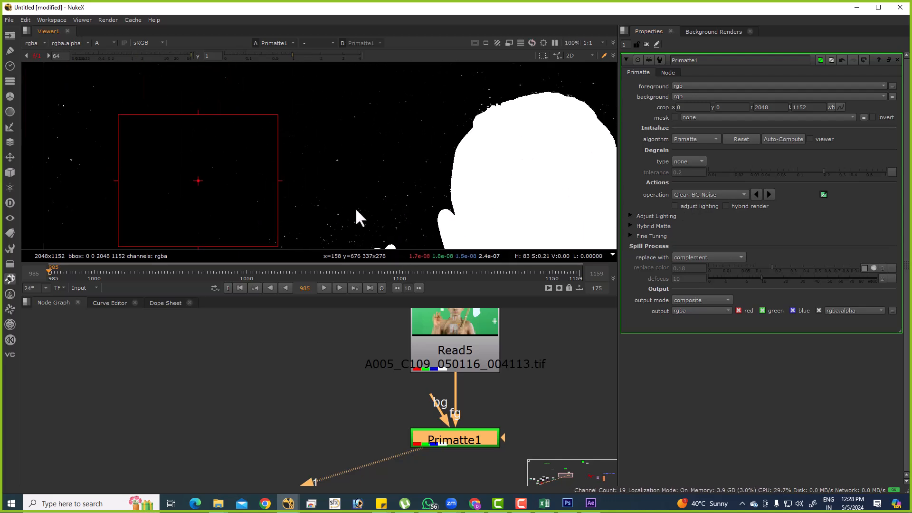
Clean the remaining background noise by sampling several areas around the head and raised hand, then about 174 x 117 pixels at the frame's lower-right corner.
{"action": "left_click_drag", "start_coordinate": [325, 153], "coordinate": [378, 214], "text": "ctrl+shift"}
{"action": "middle_click_drag", "start_coordinate": [396, 179], "coordinate": [376, 200]}
{"action": "left_click_drag", "start_coordinate": [151, 173], "coordinate": [44, 116], "text": "ctrl+shift"}
{"action": "middle_click_drag", "start_coordinate": [164, 177], "coordinate": [167, 124]}
{"action": "scroll", "coordinate": [169, 131], "scroll_direction": "down", "scroll_amount": 1}
{"action": "key", "text": "f"}
{"action": "mouse_move", "coordinate": [407, 206]}
{"action": "left_mouse_down", "text": "ctrl+shift"}
{"action": "mouse_move", "coordinate": [448, 228]}
{"action": "mouse_move", "coordinate": [487, 230]}
{"action": "left_mouse_up", "text": "ctrl+shift"}
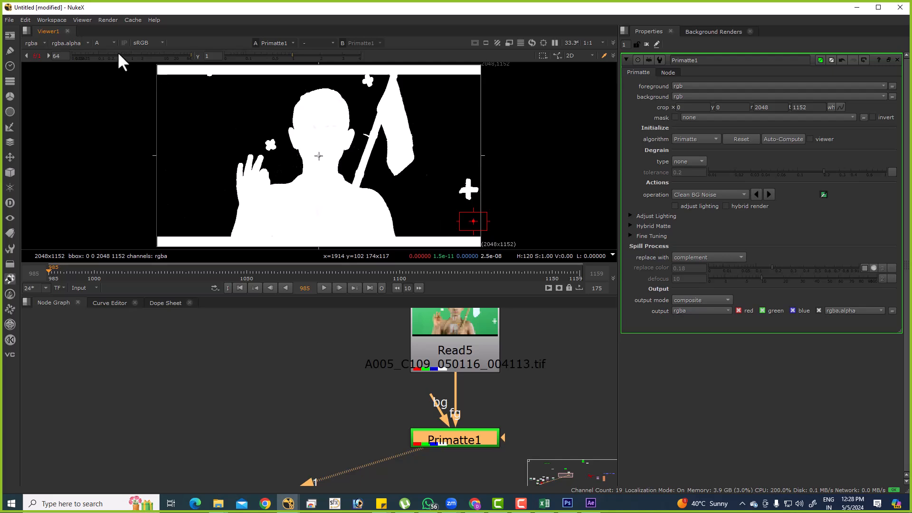
Return the viewer gain to 1 and set the Primatte operation to Clean FG Noise.
{"action": "left_click", "coordinate": [722, 194]}
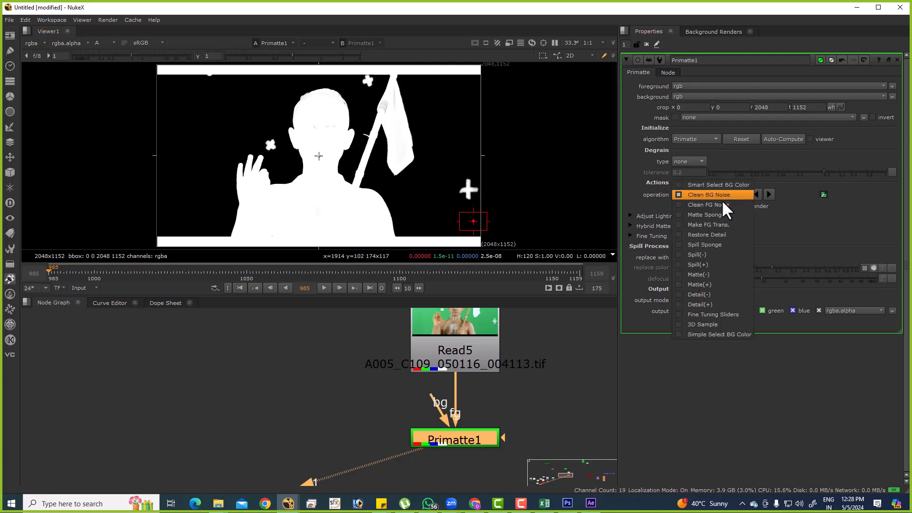
{"action": "left_click", "coordinate": [722, 205]}
{"action": "left_click", "coordinate": [717, 195]}
{"action": "left_click", "coordinate": [716, 195]}
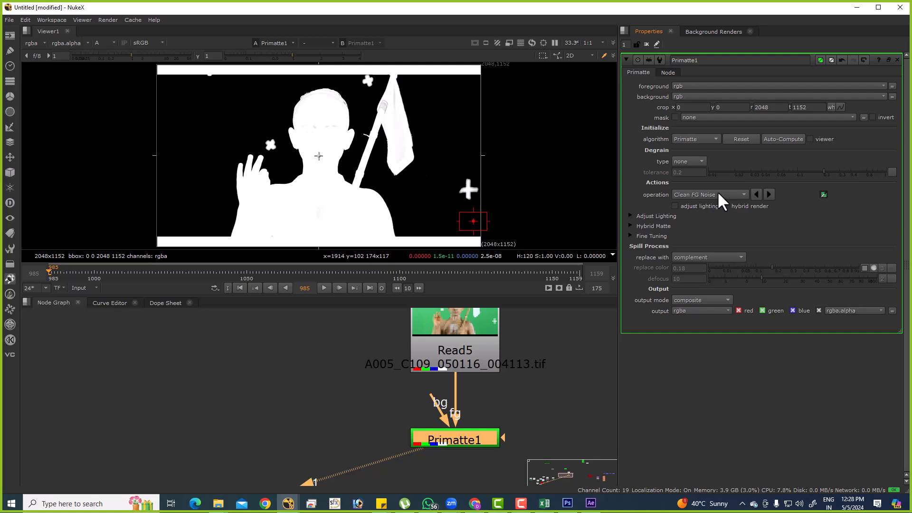
Try sampling a background area of about 146 x 149 pixels beside the flag as foreground noise, and undo the sample.
{"action": "scroll", "coordinate": [515, 115], "scroll_direction": "up", "scroll_amount": 2}
{"action": "scroll", "coordinate": [400, 95], "scroll_direction": "up", "scroll_amount": 2}
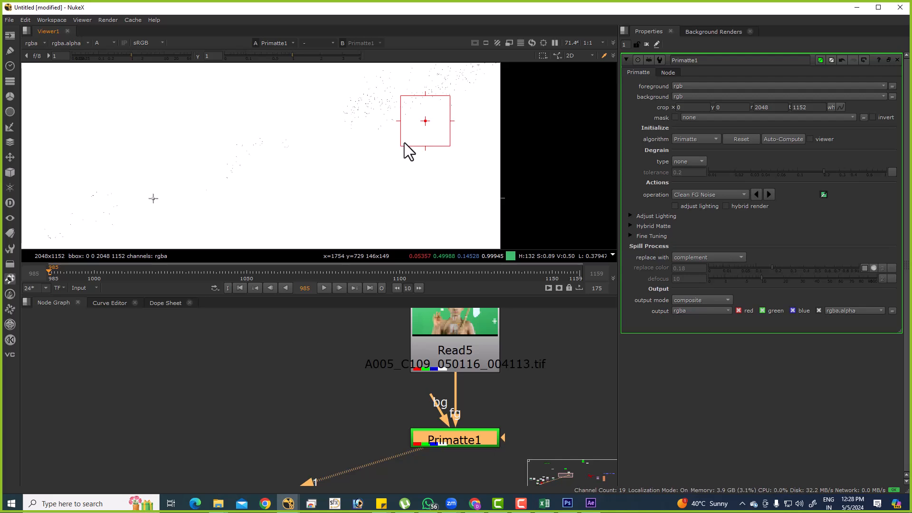
{"action": "middle_click_drag", "start_coordinate": [388, 156], "coordinate": [527, 175]}
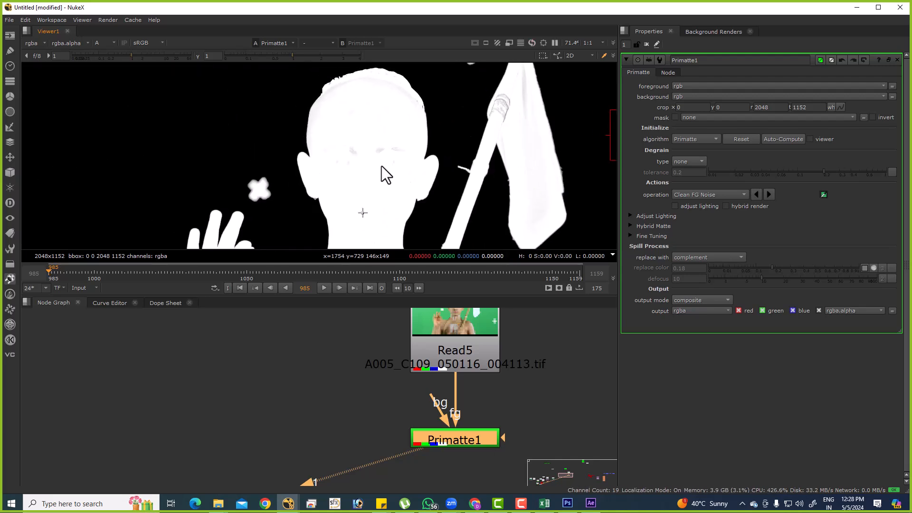
Clean the foreground noise by sampling about 125 x 116 pixels on the boy's face and about 30 x 34 pixels near the flagpole's top.
{"action": "scroll", "coordinate": [388, 167], "scroll_direction": "up", "scroll_amount": 2}
{"action": "left_click_drag", "start_coordinate": [310, 108], "coordinate": [393, 187], "text": "ctrl+shift"}
{"action": "middle_click_drag", "start_coordinate": [393, 186], "coordinate": [277, 181]}
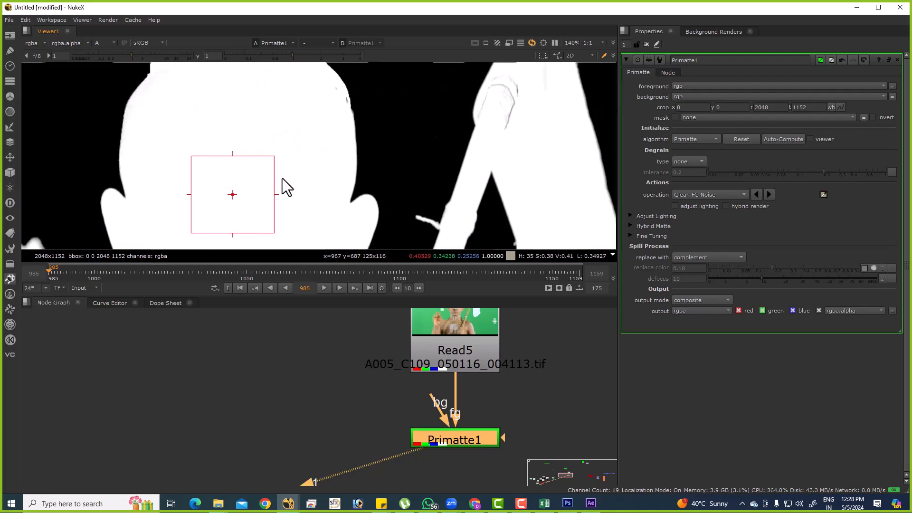
{"action": "left_click_drag", "start_coordinate": [503, 86], "coordinate": [520, 105], "text": "ctrl+shift"}
{"action": "key", "text": "f"}
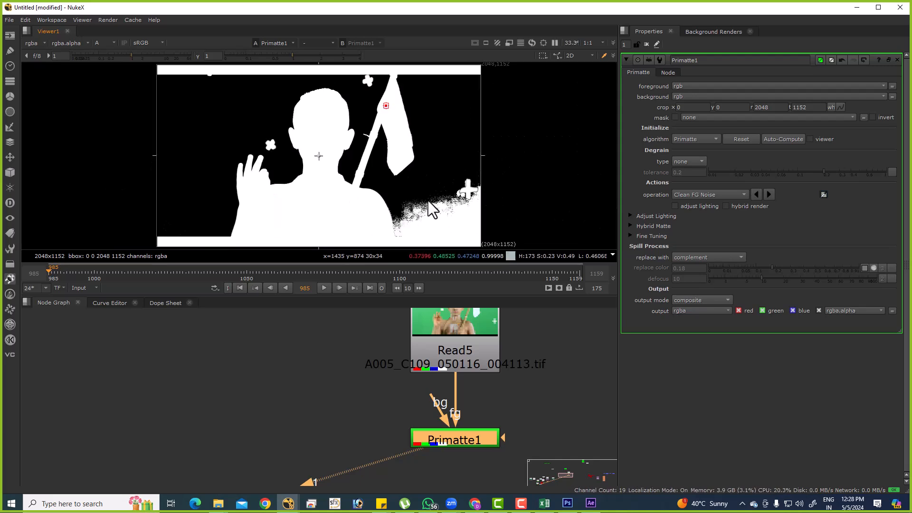
Switch the operation to Clean BG Noise and clean the noise beside the boy's shoulder by sampling the background below the flag near the frame's corner.
{"action": "left_click", "coordinate": [711, 195]}
{"action": "left_click", "coordinate": [709, 187]}
{"action": "left_click_drag", "start_coordinate": [444, 210], "coordinate": [480, 233], "text": "ctrl+shift"}
{"action": "scroll", "coordinate": [480, 230], "scroll_direction": "up", "scroll_amount": 4}
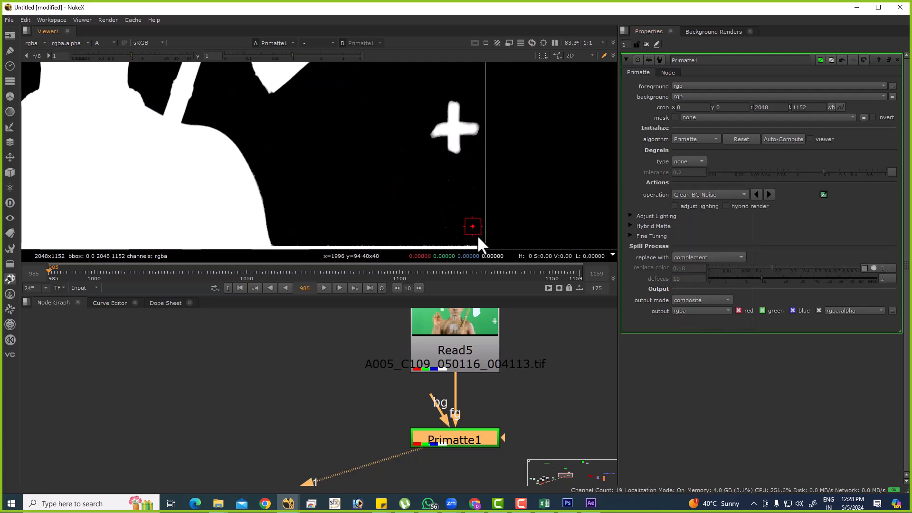
{"action": "key", "text": "f"}
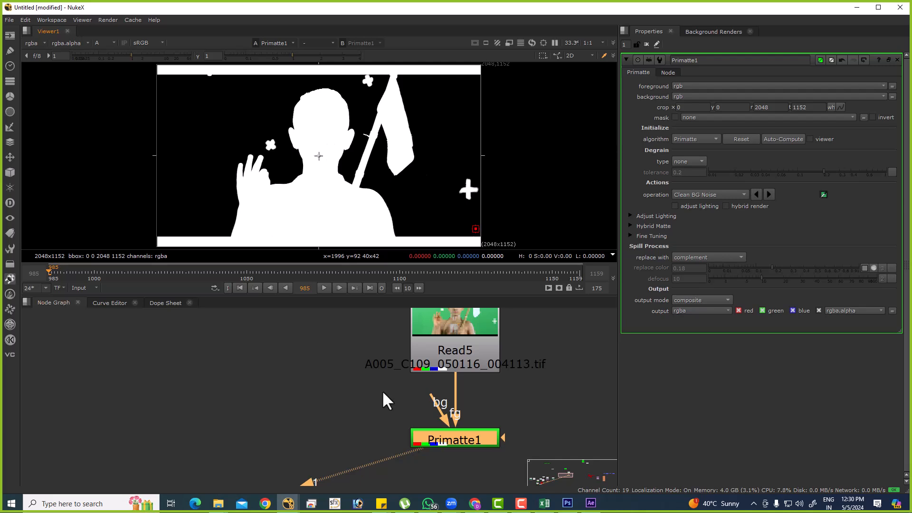
Show the Primatte result in colour, inspect the edge of the boy's hair, and close the Primatte1 properties.
{"action": "middle_click_drag", "start_coordinate": [432, 374], "coordinate": [295, 375]}
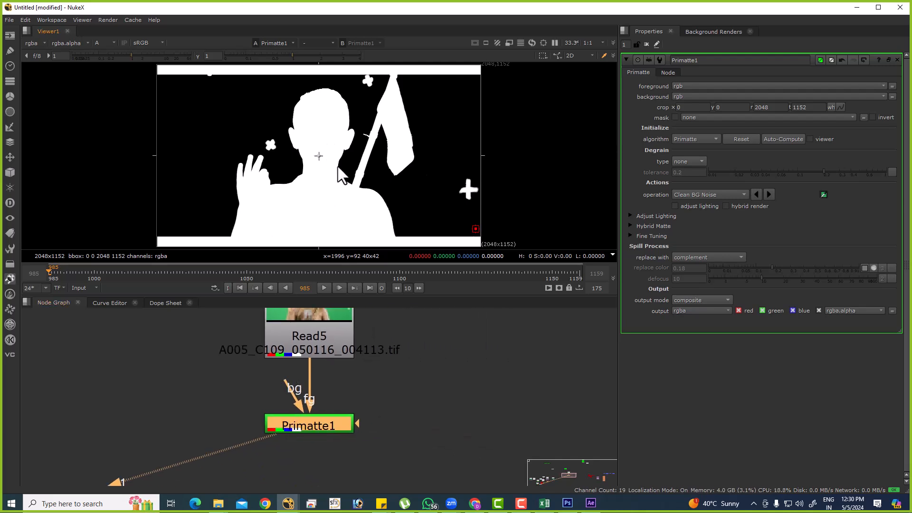
{"action": "key", "text": "a"}
{"action": "scroll", "coordinate": [328, 90], "scroll_direction": "up", "scroll_amount": 8}
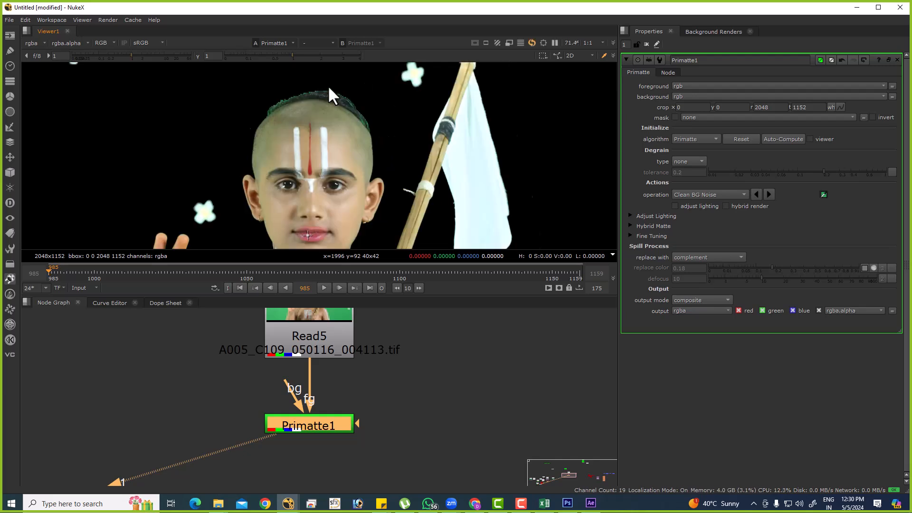
{"action": "left_click", "coordinate": [386, 380]}
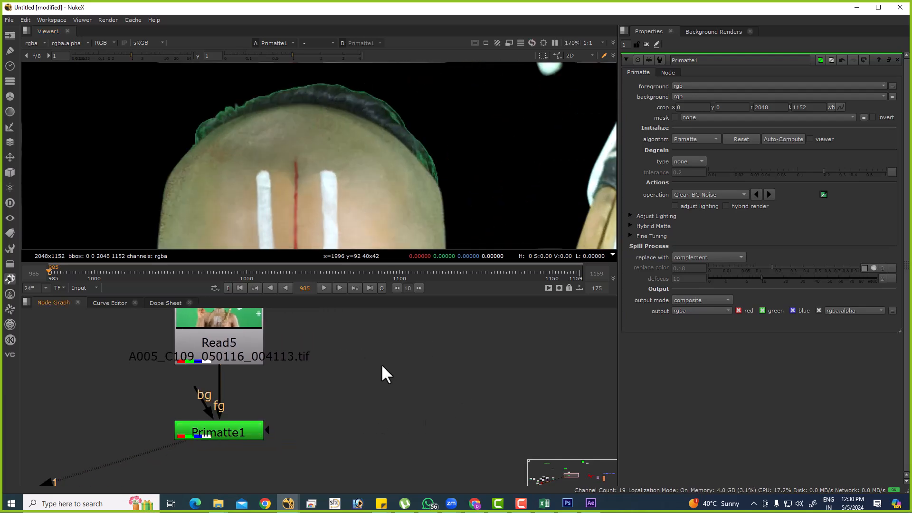
{"action": "key", "text": "k"}
{"action": "key", "text": "Delete"}
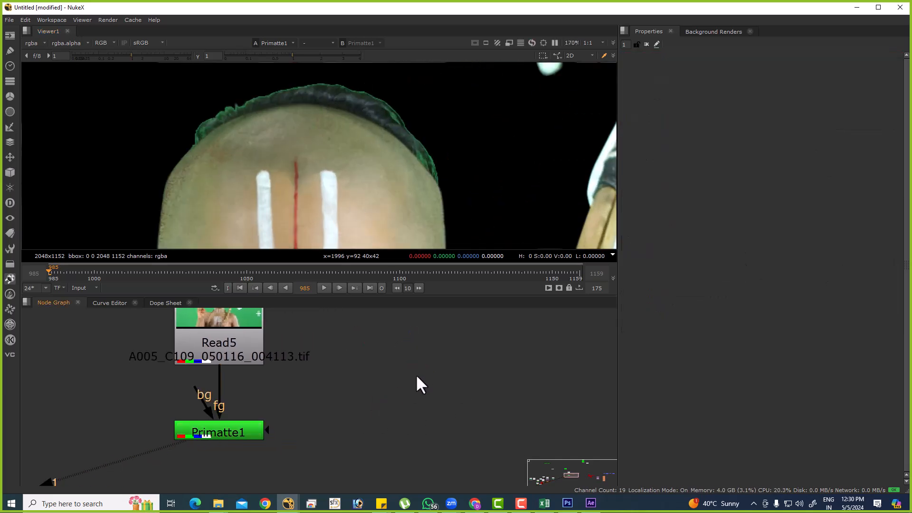
Add a Copy node and connect its A input to Primatte1 and its B input to Read5.
{"action": "key", "text": "Tab"}
{"action": "type", "text": "copy"}
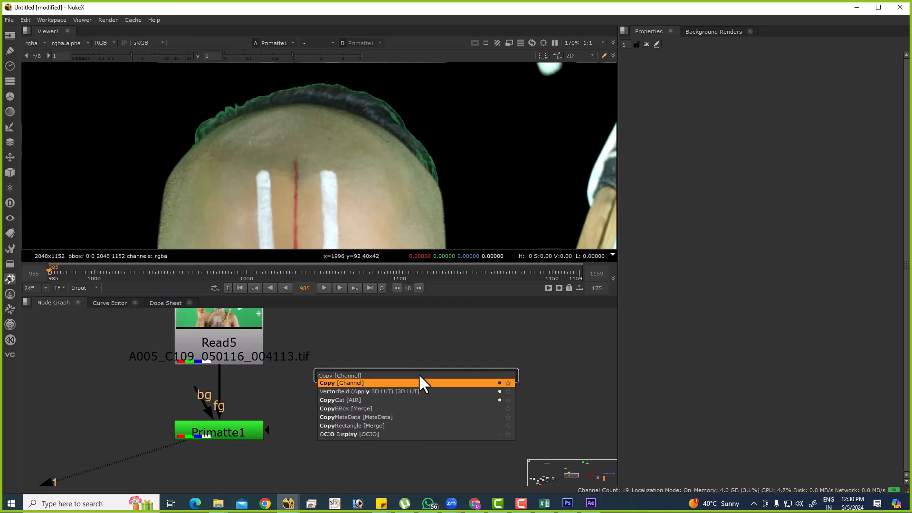
{"action": "key", "text": "Return"}
{"action": "scroll", "coordinate": [349, 444], "scroll_direction": "down", "scroll_amount": 3}
{"action": "scroll", "coordinate": [254, 435], "scroll_direction": "up", "scroll_amount": 3}
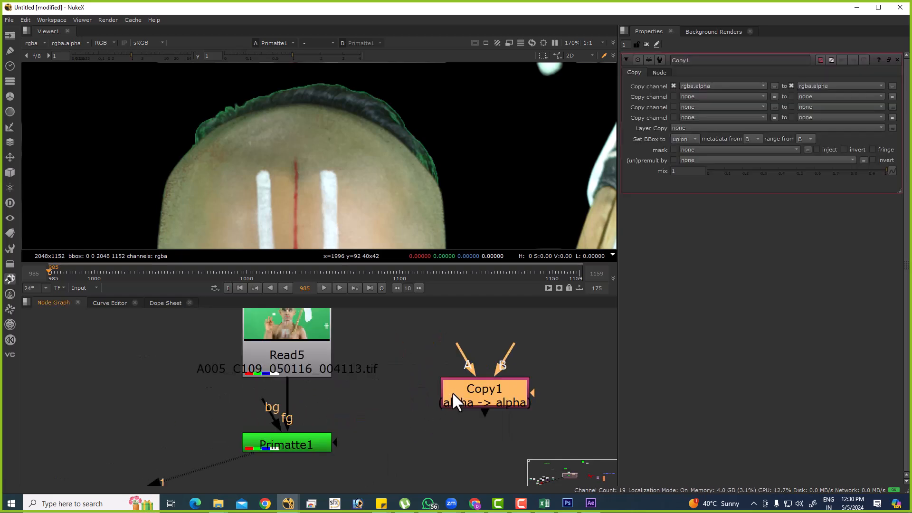
{"action": "left_click_drag", "start_coordinate": [455, 343], "coordinate": [300, 447]}
{"action": "scroll", "coordinate": [300, 447], "scroll_direction": "up", "scroll_amount": 2}
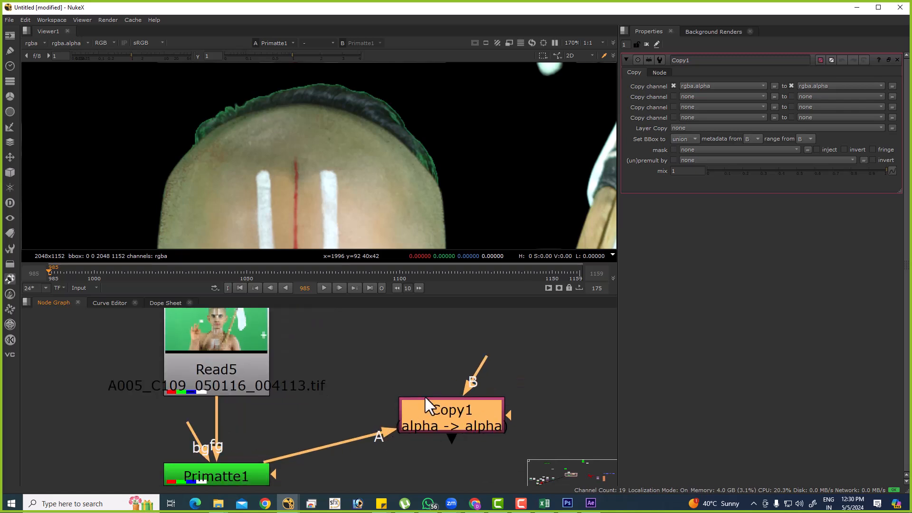
{"action": "left_click_drag", "start_coordinate": [479, 357], "coordinate": [228, 333]}
{"action": "scroll", "coordinate": [386, 381], "scroll_direction": "down", "scroll_amount": 4}
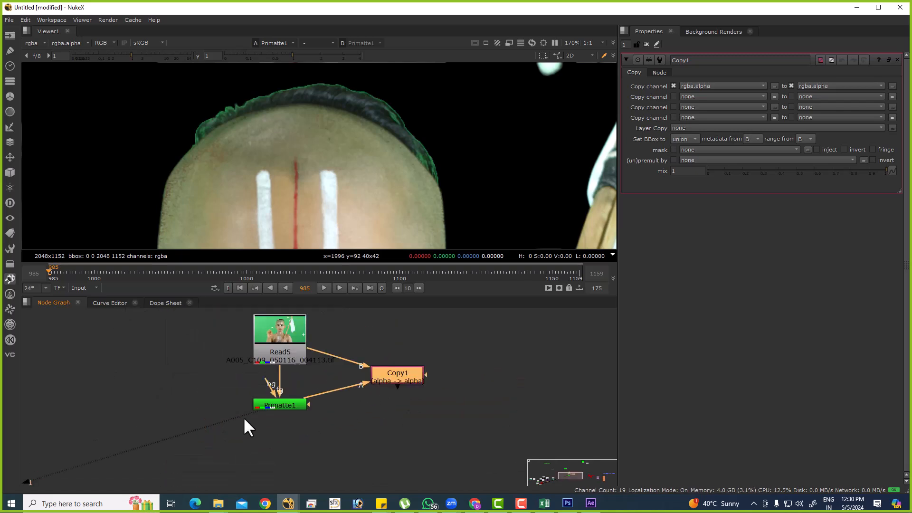
View the Copy1 output, place the node just below Primatte1, and display the image with the matte overlay.
{"action": "key", "text": "1"}
{"action": "left_click_drag", "start_coordinate": [395, 380], "coordinate": [347, 432]}
{"action": "left_click", "coordinate": [349, 481]}
{"action": "left_click", "coordinate": [105, 43]}
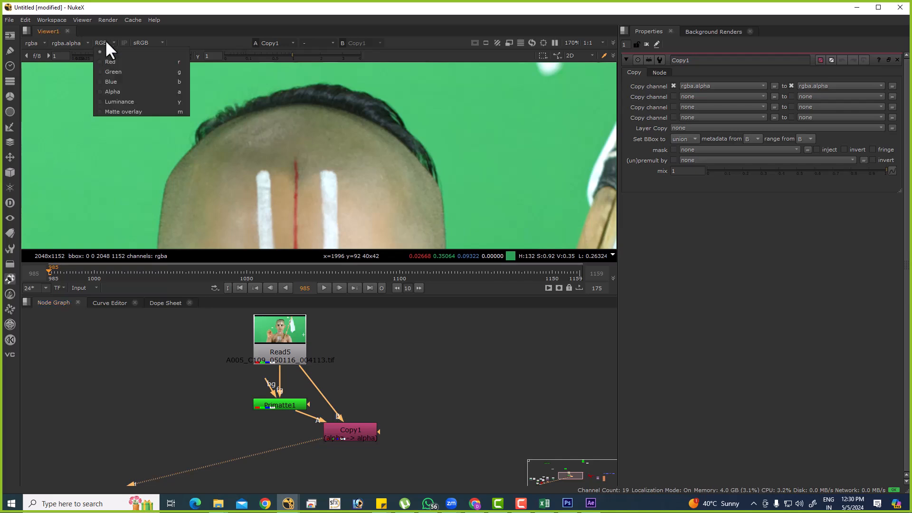
{"action": "left_click", "coordinate": [111, 112]}
{"action": "scroll", "coordinate": [292, 147], "scroll_direction": "down", "scroll_amount": 5}
{"action": "scroll", "coordinate": [421, 157], "scroll_direction": "up", "scroll_amount": 8}
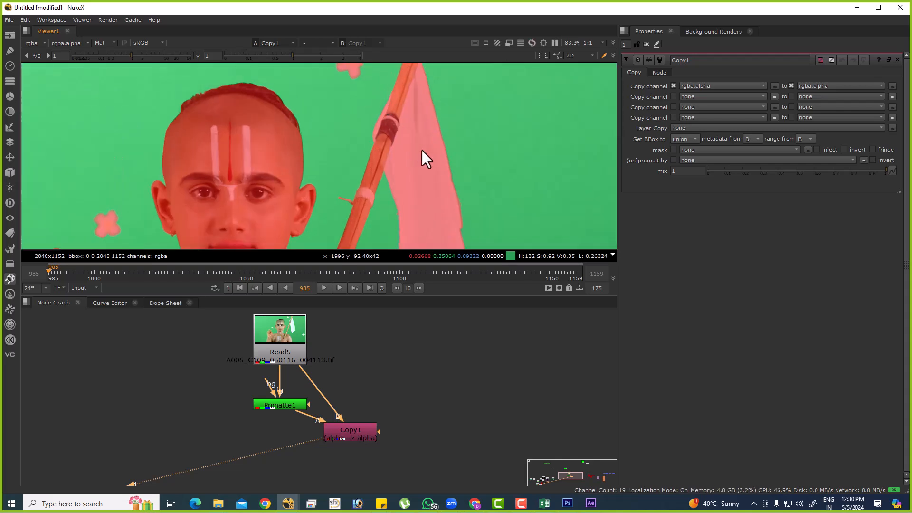
Examine the matte overlay's edges around the flag, the pole, the boy's body and his hair.
{"action": "scroll", "coordinate": [401, 178], "scroll_direction": "up", "scroll_amount": 6}
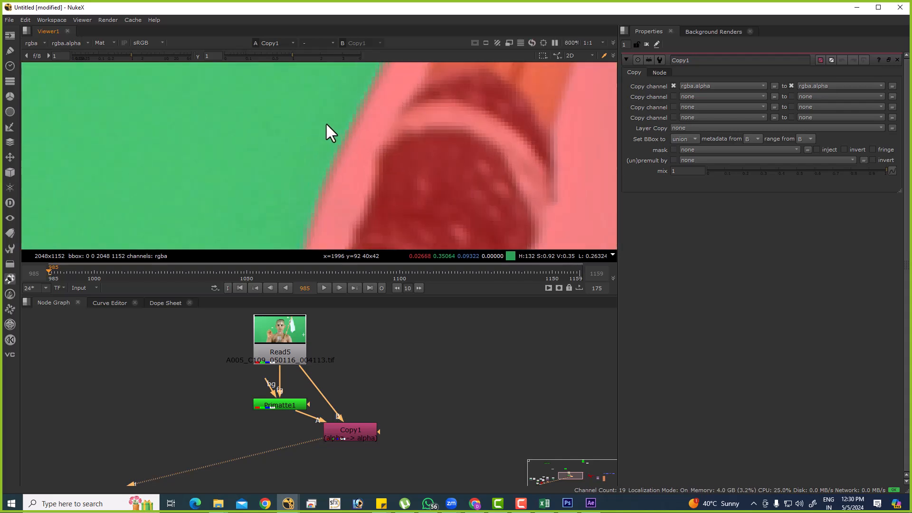
{"action": "scroll", "coordinate": [347, 122], "scroll_direction": "down", "scroll_amount": 3}
{"action": "middle_click_drag", "start_coordinate": [570, 173], "coordinate": [360, 165]}
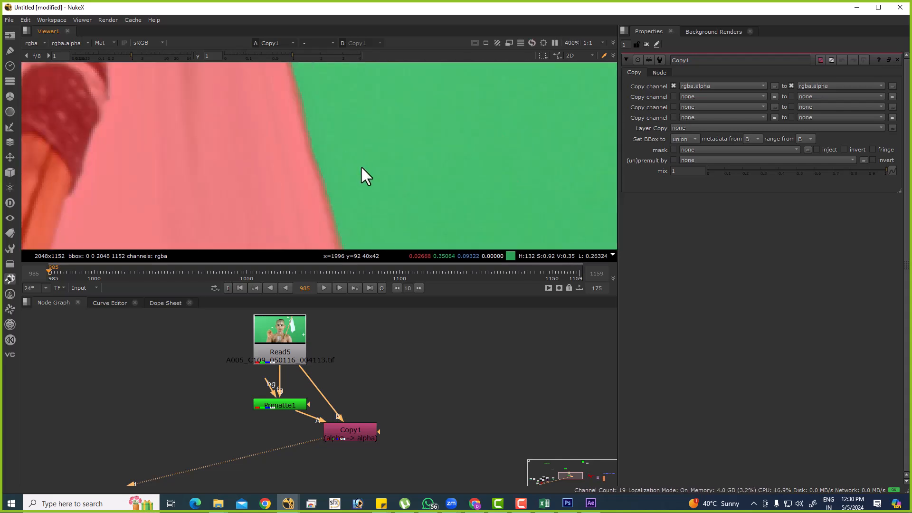
{"action": "scroll", "coordinate": [360, 165], "scroll_direction": "up", "scroll_amount": 2}
{"action": "left_click_drag", "start_coordinate": [319, 196], "coordinate": [286, 173]}
{"action": "scroll", "coordinate": [285, 152], "scroll_direction": "down", "scroll_amount": 6}
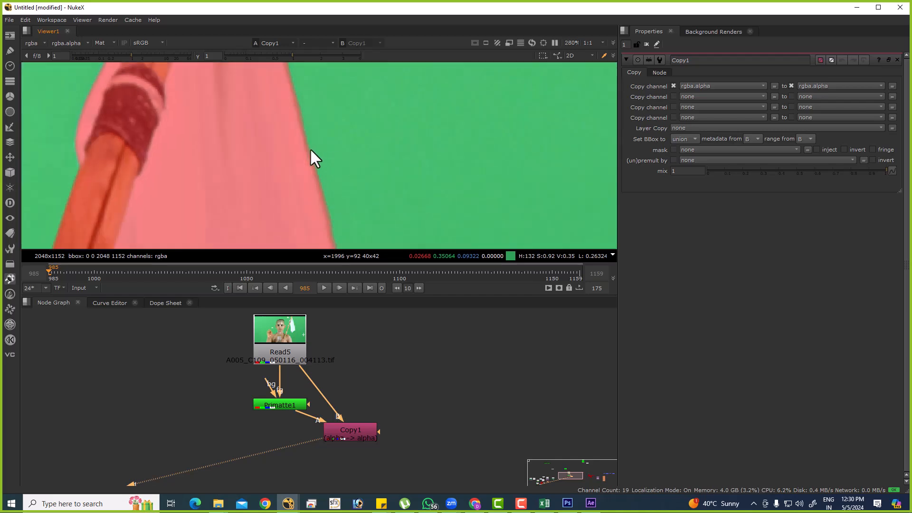
{"action": "middle_click_drag", "start_coordinate": [223, 181], "coordinate": [170, 109]}
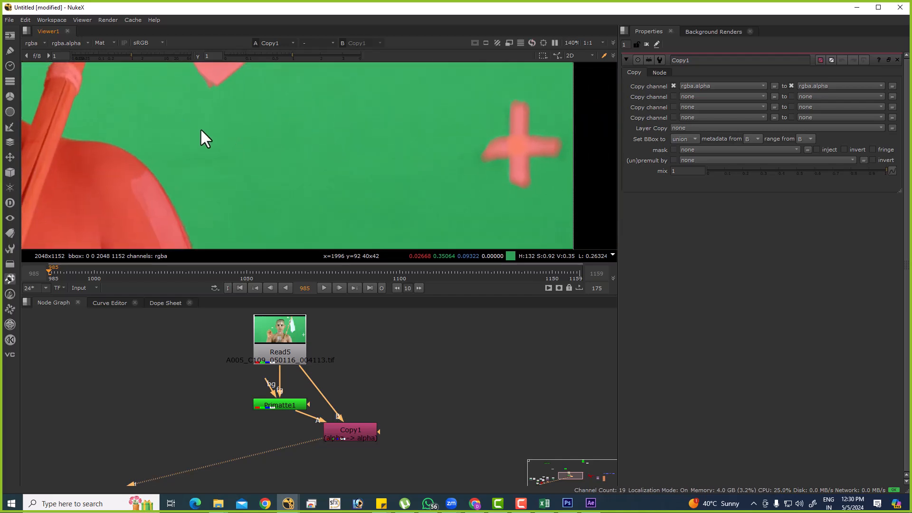
{"action": "middle_click_drag", "start_coordinate": [157, 141], "coordinate": [407, 126]}
{"action": "middle_click_drag", "start_coordinate": [236, 110], "coordinate": [475, 222]}
{"action": "scroll", "coordinate": [304, 145], "scroll_direction": "up", "scroll_amount": 5}
{"action": "left_click_drag", "start_coordinate": [281, 91], "coordinate": [291, 114]}
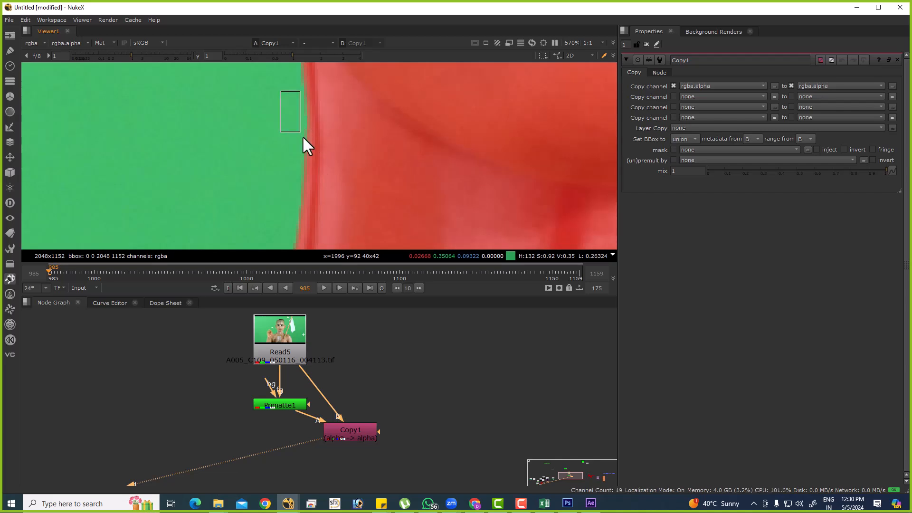
{"action": "scroll", "coordinate": [270, 121], "scroll_direction": "down", "scroll_amount": 6}
{"action": "middle_click_drag", "start_coordinate": [268, 86], "coordinate": [297, 233]}
{"action": "middle_click_drag", "start_coordinate": [259, 83], "coordinate": [300, 200]}
{"action": "scroll", "coordinate": [328, 176], "scroll_direction": "up", "scroll_amount": 2}
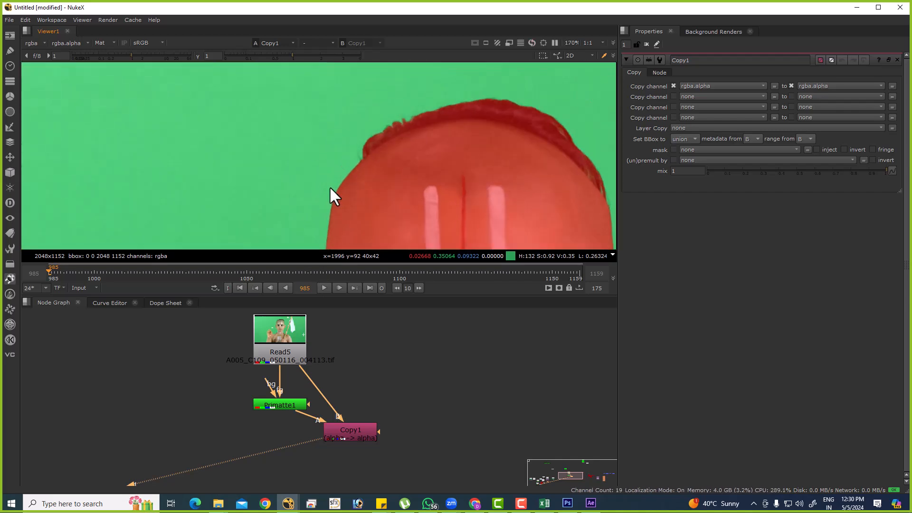
View Primatte1 at full frame without the overlay and compare its alpha with the colour result.
{"action": "left_click", "coordinate": [289, 406], "text": "ctrl+shift"}
{"action": "key", "text": "f"}
{"action": "key", "text": "m"}
{"action": "key", "text": "a"}
{"action": "key", "text": "a"}
{"action": "key", "text": "a"}
{"action": "key", "text": "a"}
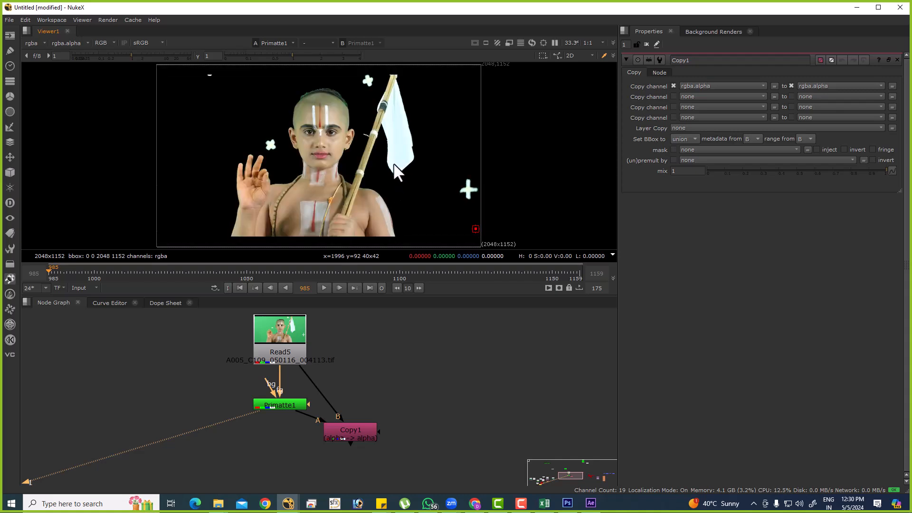
Move Copy1 farther to the side of Primatte1 and inspect its flag edge with the matte overlay.
{"action": "left_click_drag", "start_coordinate": [359, 437], "coordinate": [423, 421]}
{"action": "key", "text": "1"}
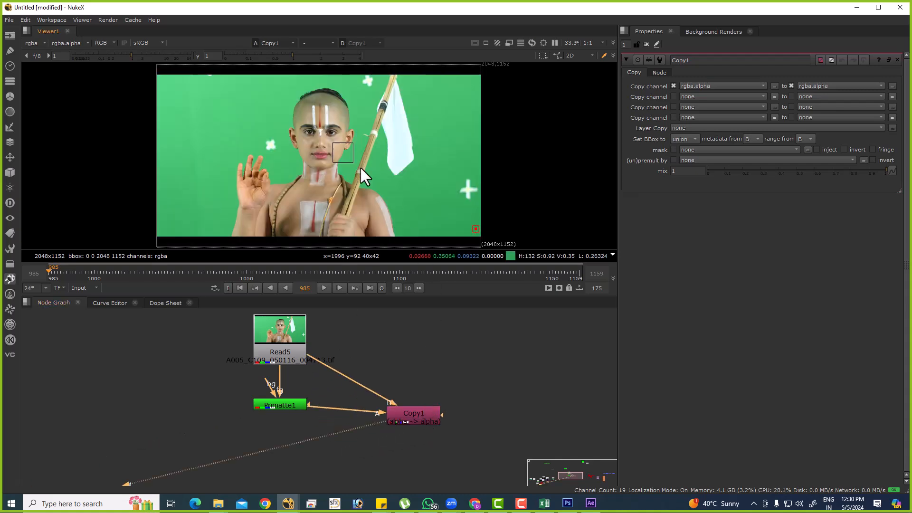
{"action": "key", "text": "m"}
{"action": "scroll", "coordinate": [416, 139], "scroll_direction": "up", "scroll_amount": 10}
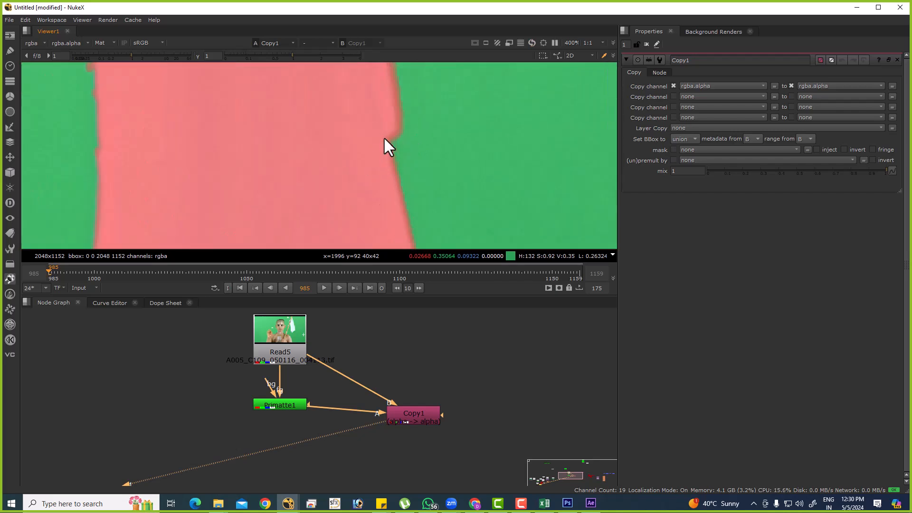
Insert an Erode (filter) node between Primatte1 and the Copy node's A input.
{"action": "left_click", "coordinate": [334, 427]}
{"action": "key", "text": "Tab"}
{"action": "type", "text": "ero"}
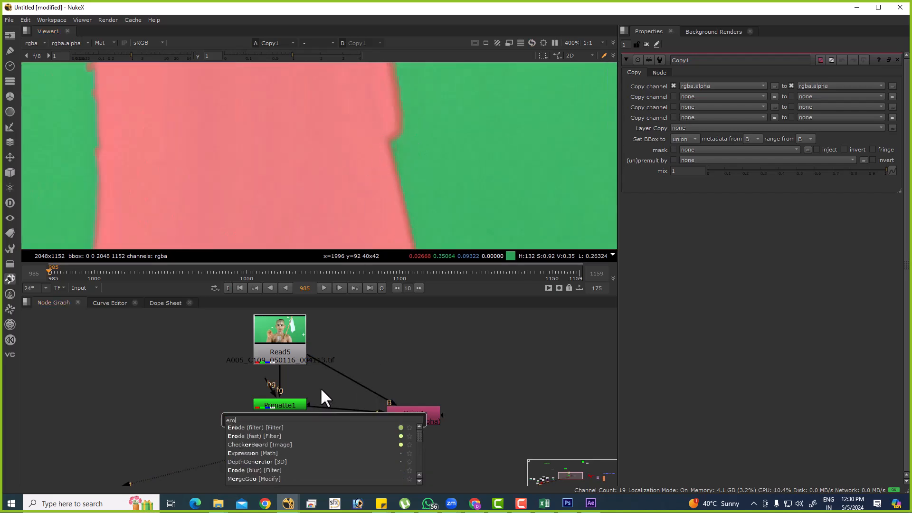
{"action": "left_click", "coordinate": [274, 427]}
{"action": "mouse_move", "coordinate": [295, 421]}
{"action": "left_mouse_down"}
{"action": "mouse_move", "coordinate": [324, 420]}
{"action": "mouse_move", "coordinate": [328, 406]}
{"action": "mouse_move", "coordinate": [279, 415]}
{"action": "left_mouse_up"}
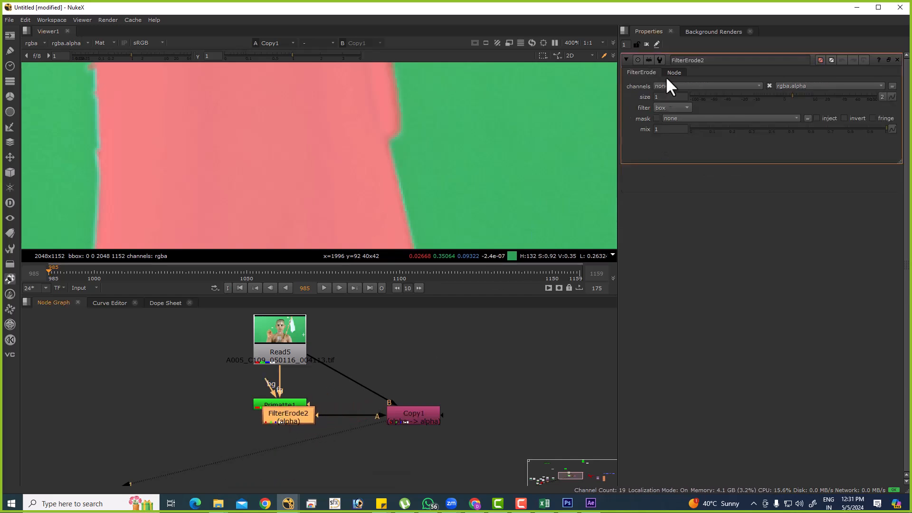
Set the FilterErode2 filter to gaussian and try sizes 2 and 1 before setting the size to 1.5.
{"action": "left_click", "coordinate": [671, 108]}
{"action": "left_click", "coordinate": [671, 137]}
{"action": "left_click", "coordinate": [668, 98]}
{"action": "type", "text": "2"}
{"action": "key", "text": "Return"}
{"action": "type", "text": "1"}
{"action": "key", "text": "Return"}
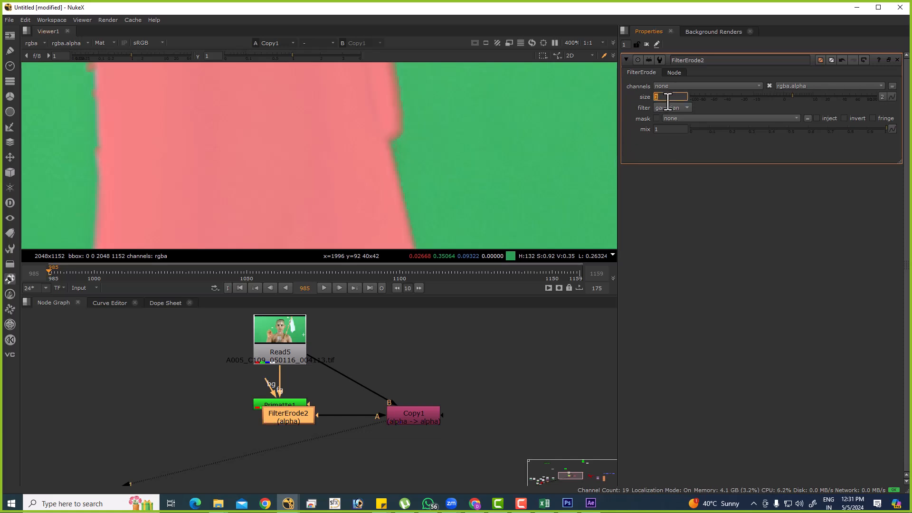
{"action": "type", "text": "1.5"}
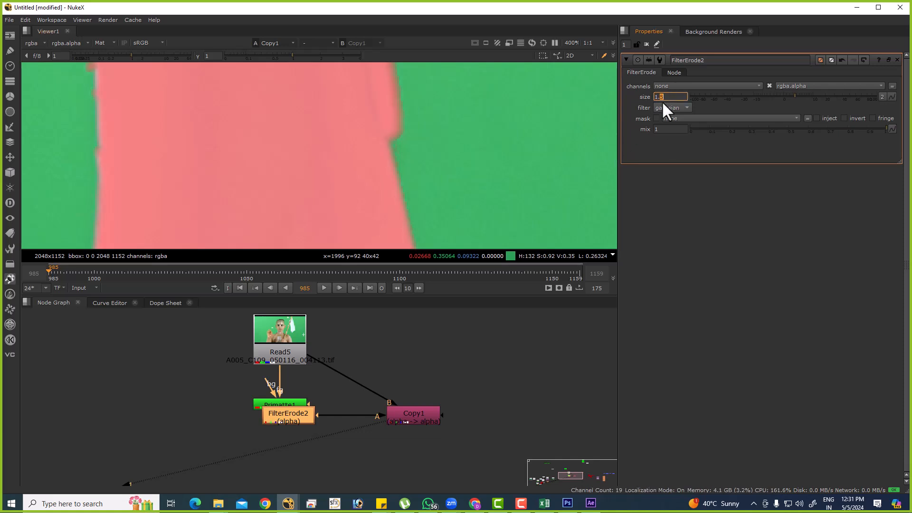
Compare the matte edges with FilterErode2 disabled and enabled, and place the node clear of Primatte1.
{"action": "scroll", "coordinate": [377, 205], "scroll_direction": "down", "scroll_amount": 5}
{"action": "scroll", "coordinate": [376, 202], "scroll_direction": "down", "scroll_amount": 3}
{"action": "key", "text": "d"}
{"action": "scroll", "coordinate": [256, 217], "scroll_direction": "up", "scroll_amount": 8}
{"action": "key", "text": "d"}
{"action": "key", "text": "d"}
{"action": "key", "text": "d"}
{"action": "left_click_drag", "start_coordinate": [298, 431], "coordinate": [274, 447]}
{"action": "scroll", "coordinate": [383, 159], "scroll_direction": "down", "scroll_amount": 5}
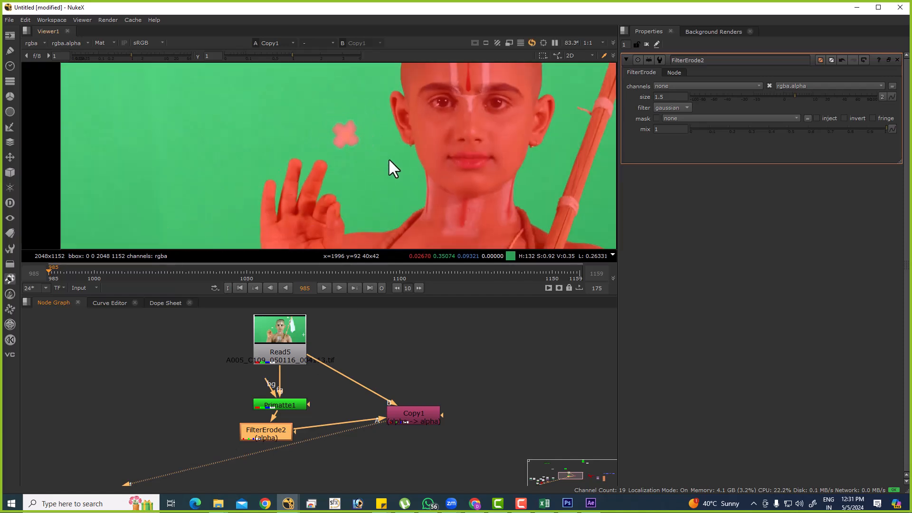
Add a Roto node and draw an ellipse over the flag's outer edge.
{"action": "left_click", "coordinate": [189, 372]}
{"action": "key", "text": "o"}
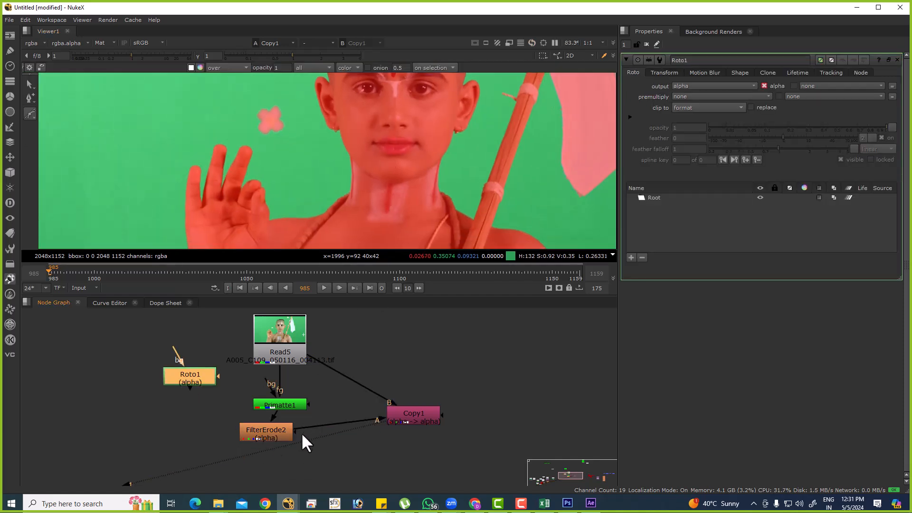
{"action": "scroll", "coordinate": [258, 157], "scroll_direction": "down", "scroll_amount": 4}
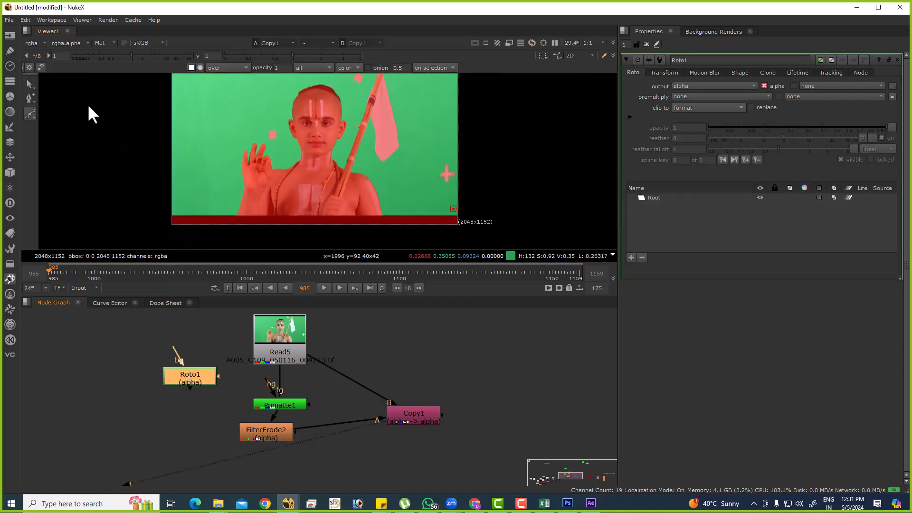
{"action": "left_click_drag", "start_coordinate": [24, 117], "coordinate": [50, 138]}
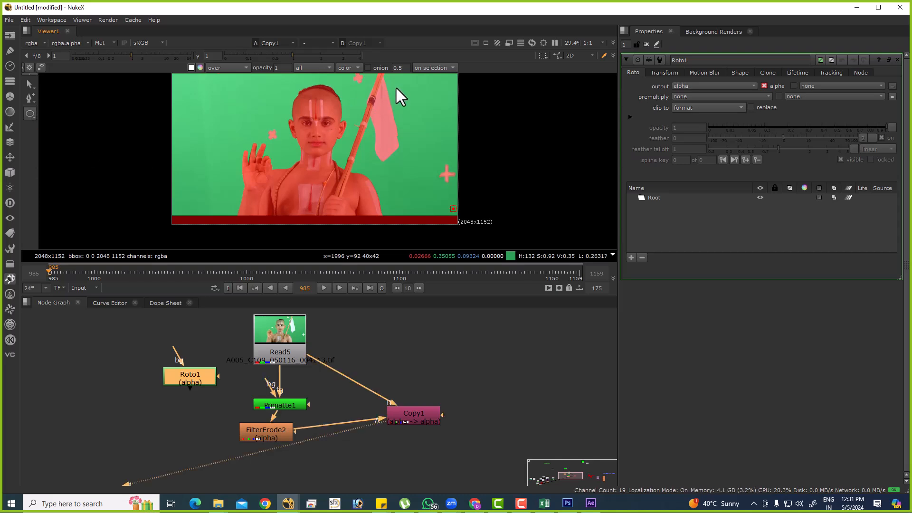
{"action": "left_click_drag", "start_coordinate": [404, 123], "coordinate": [414, 138]}
{"action": "scroll", "coordinate": [388, 134], "scroll_direction": "up", "scroll_amount": 6}
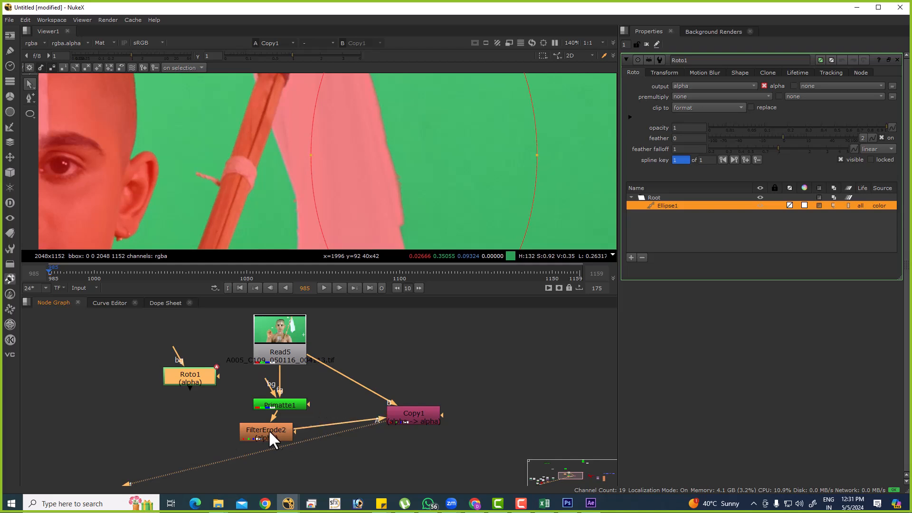
Connect the FilterErode2 mask input to Roto1 and toggle the erode to compare the flag edge.
{"action": "left_click_drag", "start_coordinate": [295, 431], "coordinate": [192, 390]}
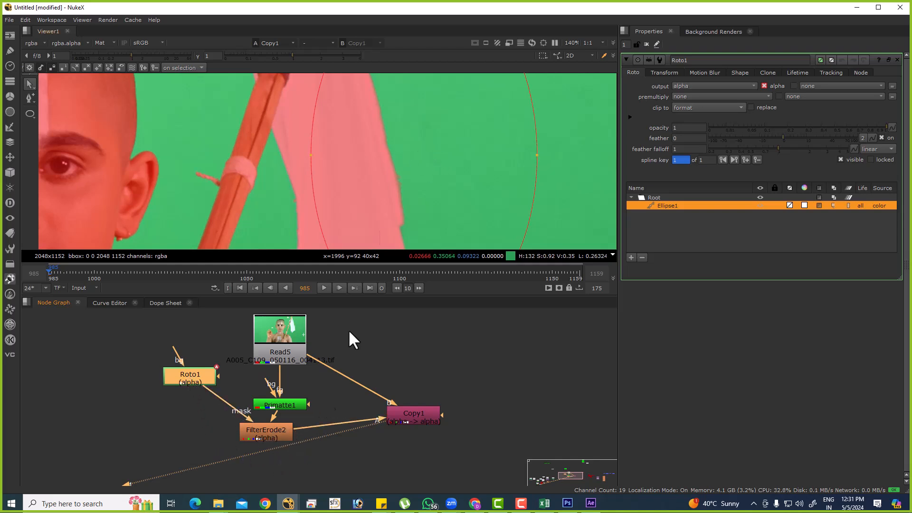
{"action": "left_click", "coordinate": [281, 428]}
{"action": "key", "text": "d"}
{"action": "key", "text": "d"}
{"action": "key", "text": "d"}
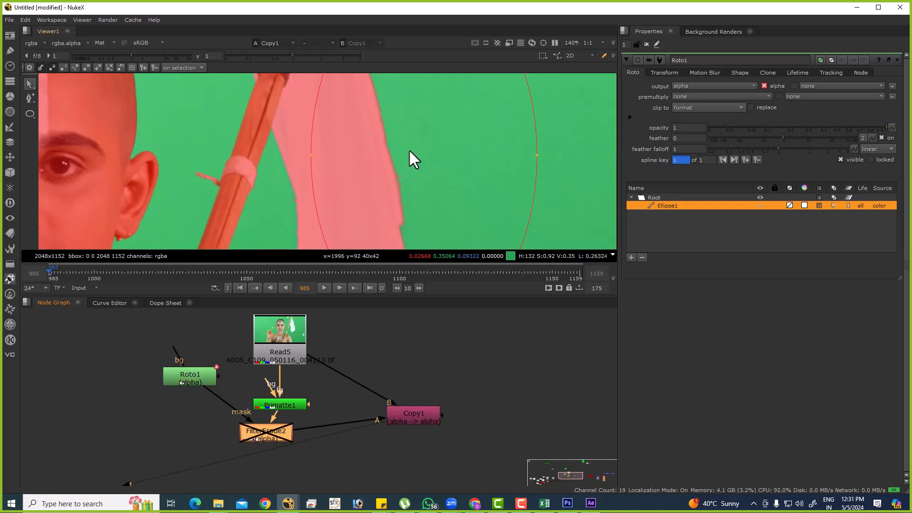
Delete the FilterErode2 and Roto1 nodes.
{"action": "key", "text": "Delete"}
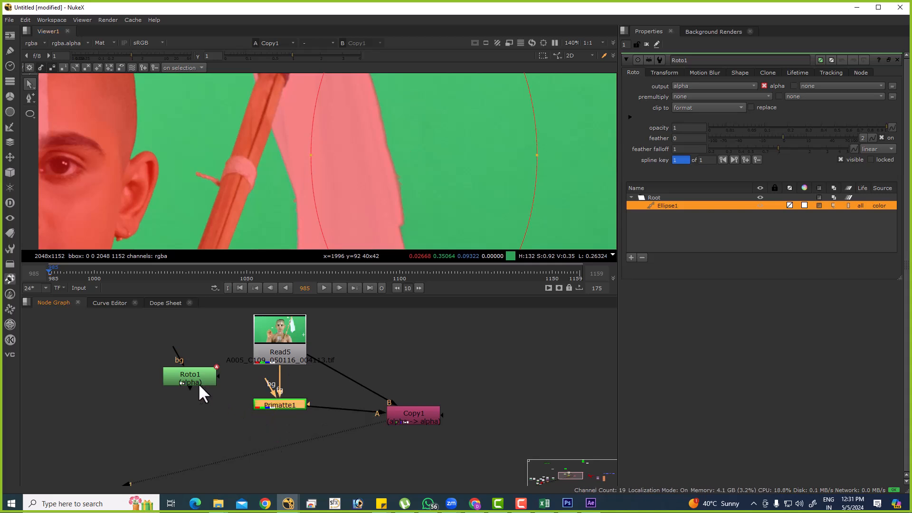
{"action": "left_click", "coordinate": [200, 384]}
{"action": "key", "text": "Delete"}
View the original Read5 plate at full frame with the matte overlay turned off.
{"action": "left_click", "coordinate": [288, 359]}
{"action": "key", "text": "1"}
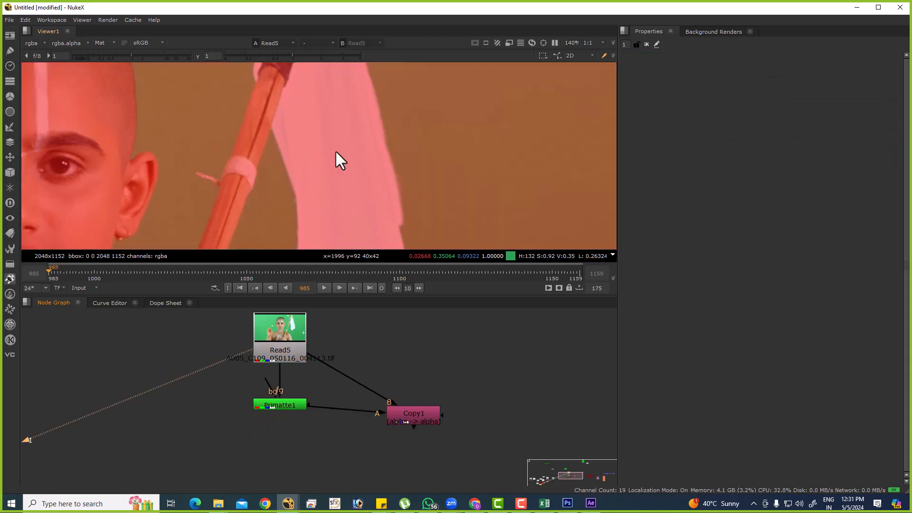
{"action": "key", "text": "m"}
{"action": "key", "text": "f"}
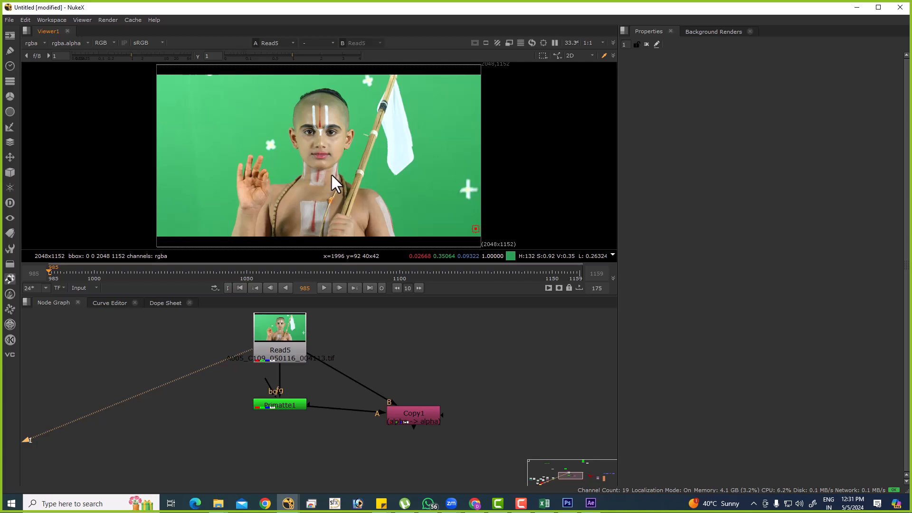
View the alpha channel of Primatte1.
{"action": "left_click", "coordinate": [287, 356]}
{"action": "left_click", "coordinate": [286, 402]}
{"action": "key", "text": "1"}
{"action": "key", "text": "a"}
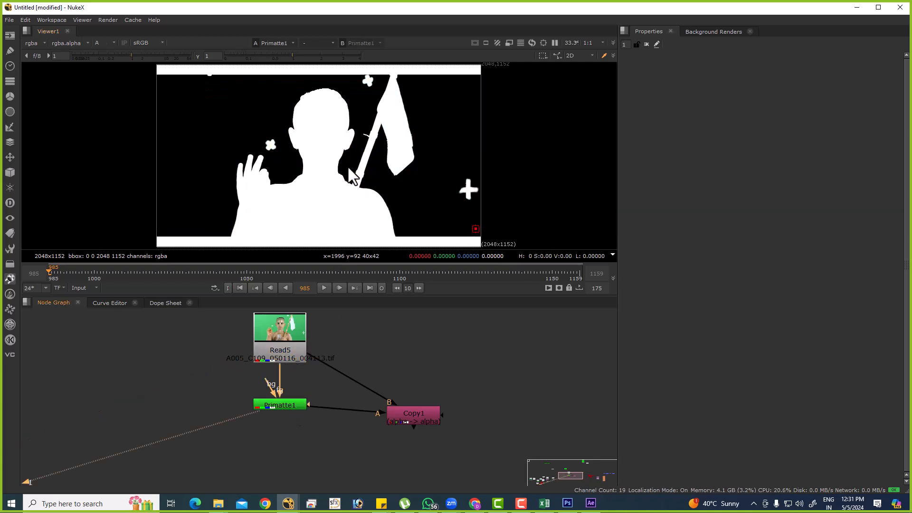
Look through the node graph for the other green-screen Read nodes.
{"action": "scroll", "coordinate": [388, 366], "scroll_direction": "down", "scroll_amount": 3}
{"action": "scroll", "coordinate": [387, 406], "scroll_direction": "down", "scroll_amount": 2}
{"action": "middle_click_drag", "start_coordinate": [236, 405], "coordinate": [385, 371]}
{"action": "scroll", "coordinate": [348, 375], "scroll_direction": "up", "scroll_amount": 3}
{"action": "left_click_drag", "start_coordinate": [322, 390], "coordinate": [529, 348]}
{"action": "middle_click_drag", "start_coordinate": [529, 348], "coordinate": [266, 411]}
{"action": "left_click_drag", "start_coordinate": [265, 412], "coordinate": [224, 377]}
{"action": "scroll", "coordinate": [221, 377], "scroll_direction": "down", "scroll_amount": 3}
{"action": "middle_click_drag", "start_coordinate": [219, 379], "coordinate": [308, 358]}
{"action": "scroll", "coordinate": [133, 396], "scroll_direction": "up", "scroll_amount": 2}
{"action": "middle_click_drag", "start_coordinate": [133, 396], "coordinate": [186, 395]}
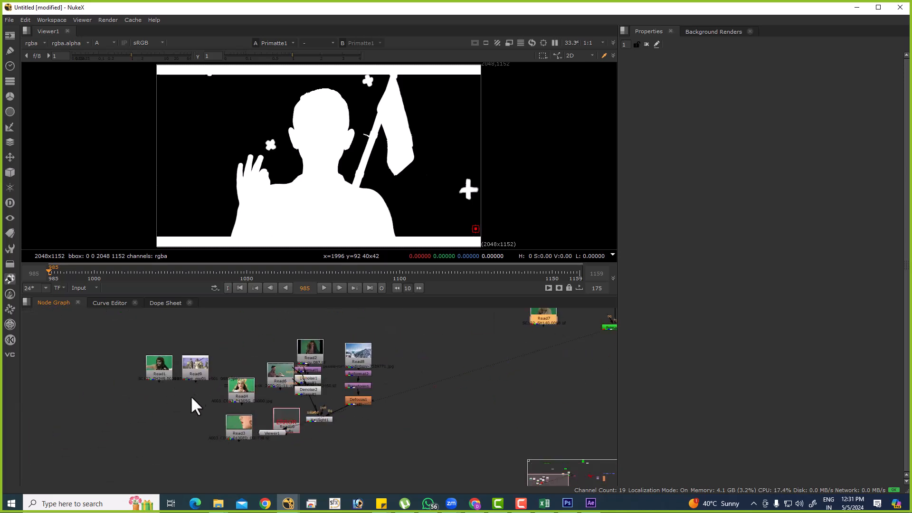
Move the Read3 node to the open area beyond Read5 and view its green-screen plate in full colour.
{"action": "left_click_drag", "start_coordinate": [245, 418], "coordinate": [494, 339]}
{"action": "middle_click_drag", "start_coordinate": [495, 339], "coordinate": [213, 437]}
{"action": "left_click_drag", "start_coordinate": [213, 438], "coordinate": [428, 360]}
{"action": "middle_click_drag", "start_coordinate": [427, 360], "coordinate": [413, 357]}
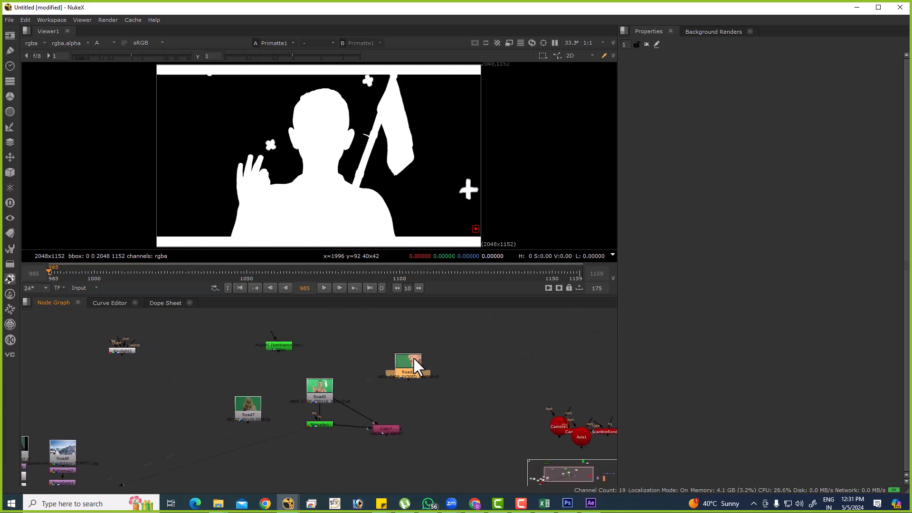
{"action": "key", "text": "1"}
{"action": "left_click_drag", "start_coordinate": [392, 363], "coordinate": [455, 350]}
{"action": "key", "text": "a"}
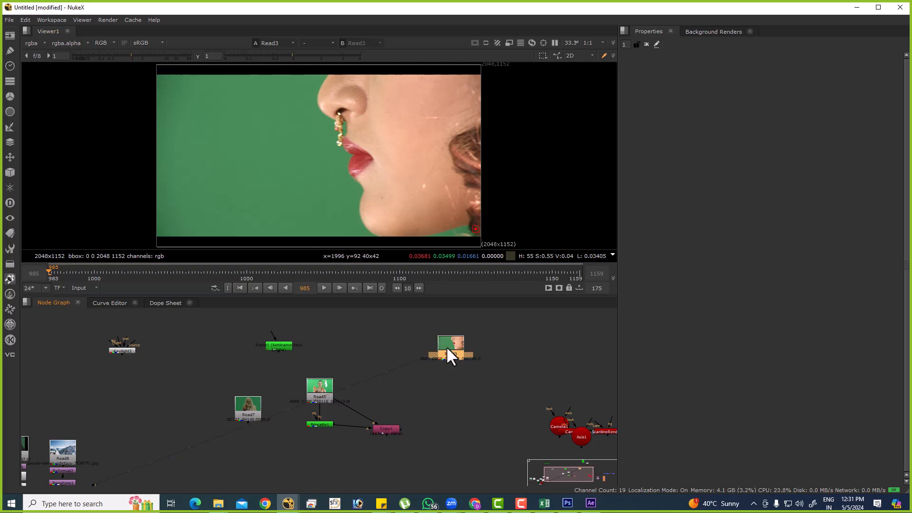
Add a Primatte keyer to Read3, run Auto-Compute and view its alpha channel.
{"action": "key", "text": "Tab"}
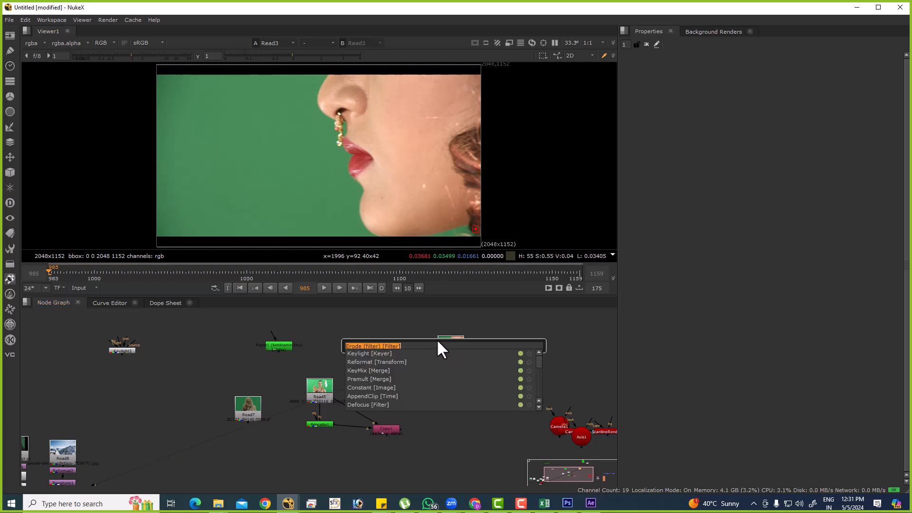
{"action": "type", "text": "prima"}
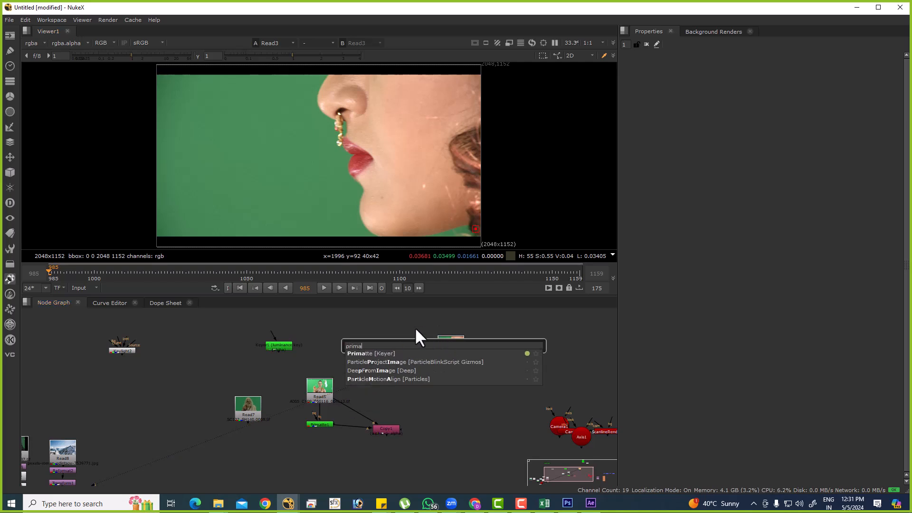
{"action": "key", "text": "Return"}
{"action": "left_click", "coordinate": [789, 141]}
{"action": "key", "text": "a"}
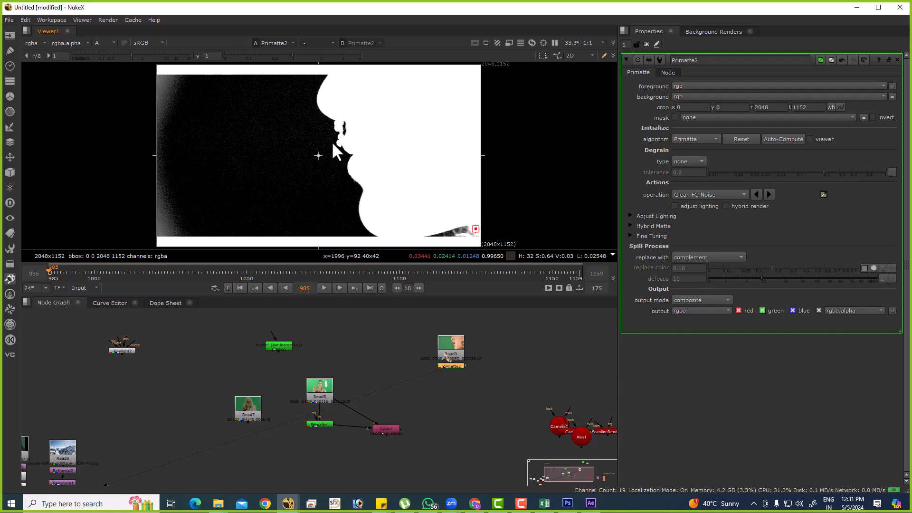
Set the Primatte2 operation to Clean BG Noise and sample the noisy backdrop areas beside the face.
{"action": "left_click", "coordinate": [698, 194]}
{"action": "left_click", "coordinate": [704, 184]}
{"action": "left_click_drag", "start_coordinate": [229, 113], "coordinate": [310, 180], "text": "ctrl+shift"}
{"action": "left_click_drag", "start_coordinate": [216, 113], "coordinate": [208, 134], "text": "ctrl+shift"}
{"action": "mouse_move", "coordinate": [177, 173]}
{"action": "left_mouse_down", "text": "ctrl+shift"}
{"action": "mouse_move", "coordinate": [171, 192]}
{"action": "mouse_move", "coordinate": [204, 183]}
{"action": "left_mouse_up", "text": "ctrl+shift"}
Inspect the matte around the nostril with the viewer gamma at 0, and restore the gamma to 1.
{"action": "left_click_drag", "start_coordinate": [293, 57], "coordinate": [203, 63]}
{"action": "scroll", "coordinate": [372, 99], "scroll_direction": "up", "scroll_amount": 10}
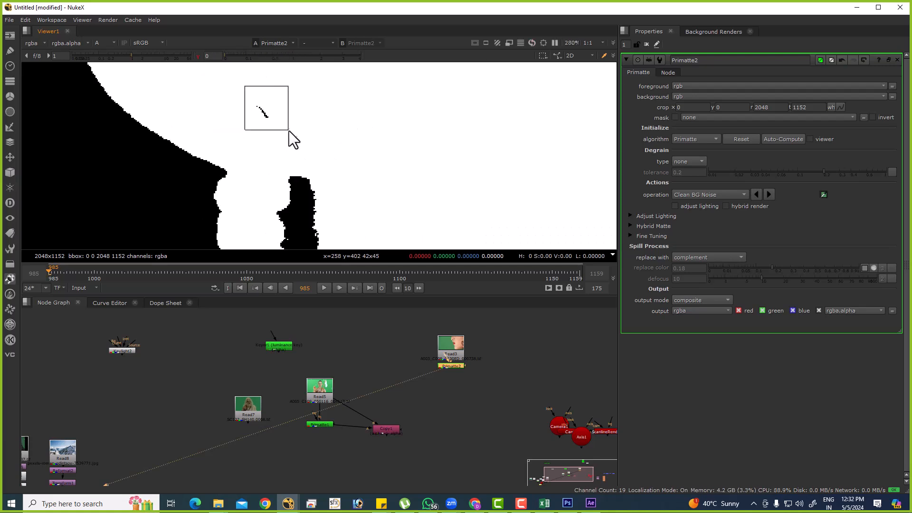
{"action": "left_click", "coordinate": [199, 56]}
{"action": "scroll", "coordinate": [260, 114], "scroll_direction": "up", "scroll_amount": 4}
{"action": "left_click_drag", "start_coordinate": [244, 100], "coordinate": [277, 131], "text": "ctrl+shift"}
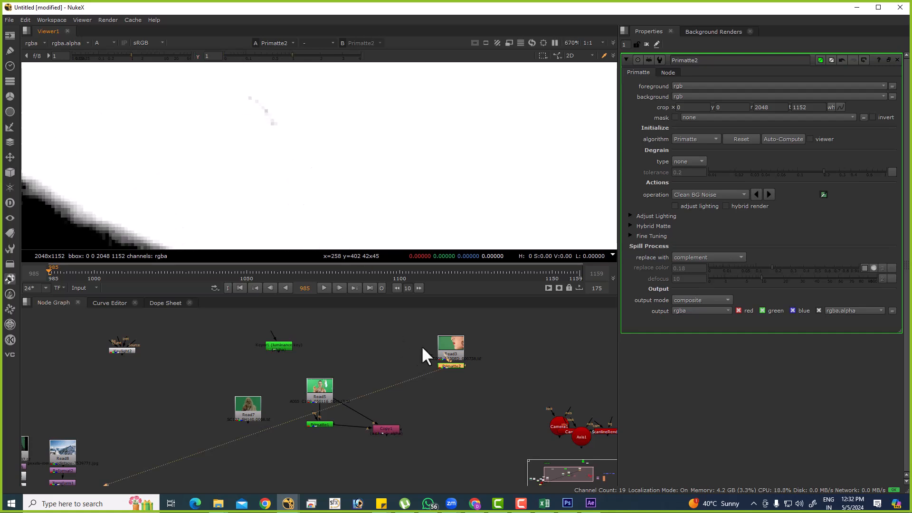
Examine the nostril highlight above the nose ring in the original Read3 plate.
{"action": "left_click_drag", "start_coordinate": [450, 345], "coordinate": [446, 328]}
{"action": "key", "text": "1"}
{"action": "scroll", "coordinate": [256, 120], "scroll_direction": "down", "scroll_amount": 8}
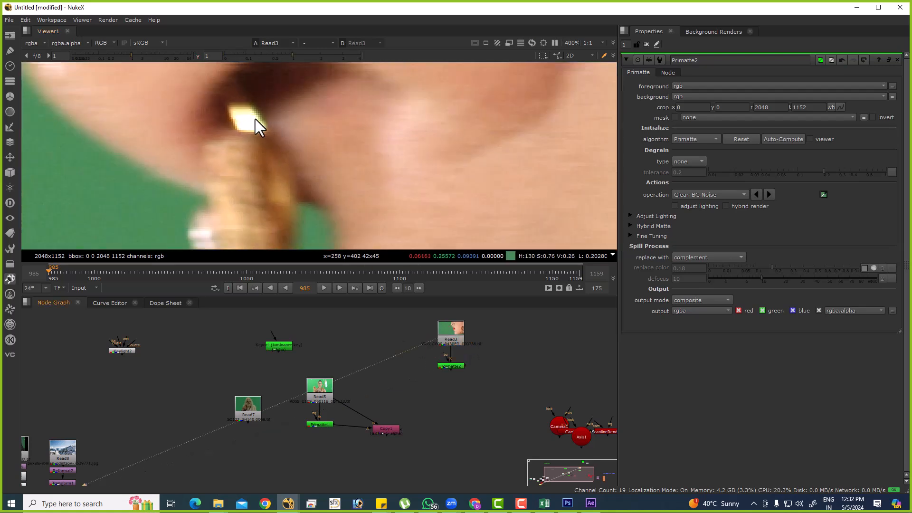
{"action": "scroll", "coordinate": [252, 124], "scroll_direction": "up", "scroll_amount": 6}
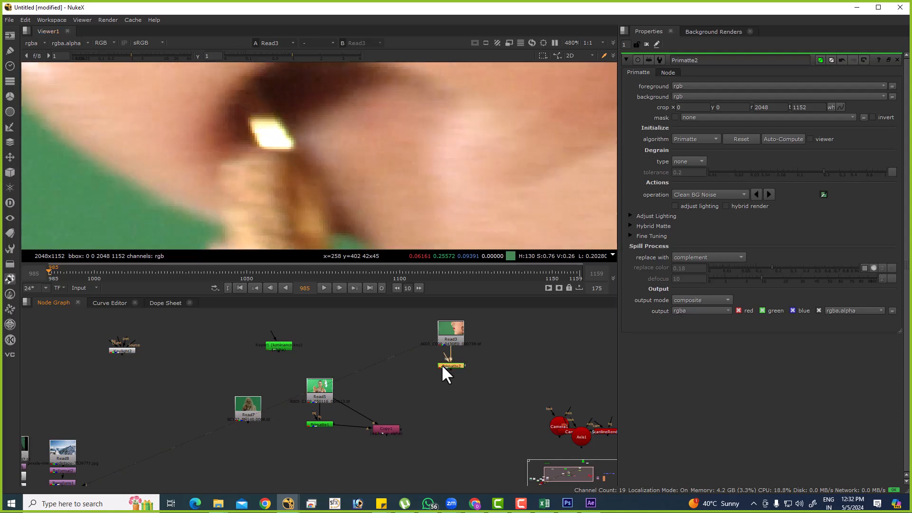
Set Primatte2 to Clean FG Noise, sample the nostril speck in the matte and view the full frame.
{"action": "left_click", "coordinate": [442, 367]}
{"action": "key", "text": "1"}
{"action": "scroll", "coordinate": [329, 184], "scroll_direction": "down", "scroll_amount": 5}
{"action": "left_click", "coordinate": [721, 192]}
{"action": "left_click", "coordinate": [719, 205]}
{"action": "scroll", "coordinate": [371, 142], "scroll_direction": "up", "scroll_amount": 4}
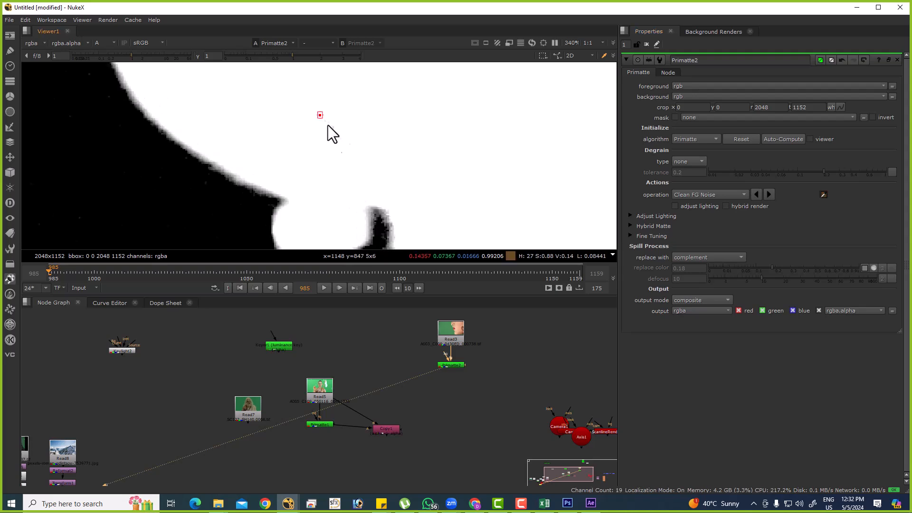
{"action": "key", "text": "f"}
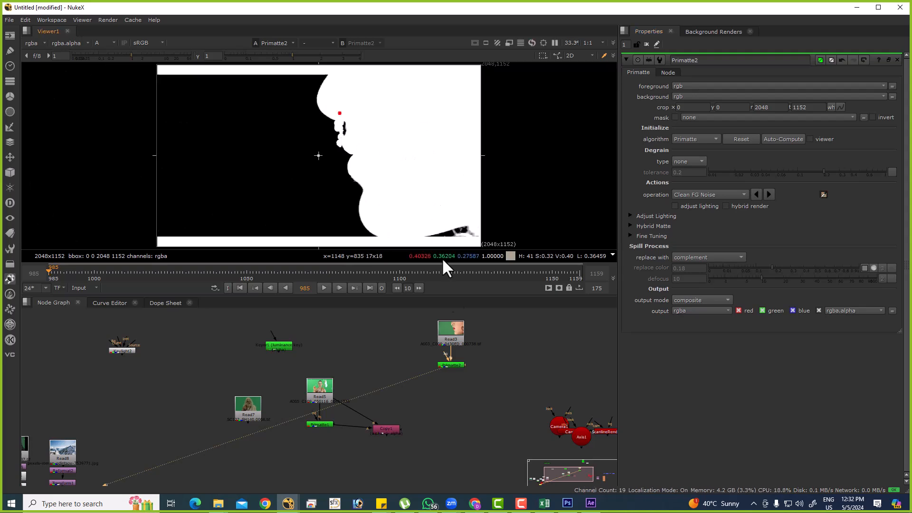
Examine the lip edges of the keyed Primatte2 result in colour, and return to the full-frame alpha.
{"action": "scroll", "coordinate": [466, 375], "scroll_direction": "up", "scroll_amount": 4}
{"action": "left_click_drag", "start_coordinate": [450, 352], "coordinate": [445, 334]}
{"action": "left_click", "coordinate": [457, 346]}
{"action": "key", "text": "a"}
{"action": "scroll", "coordinate": [433, 421], "scroll_direction": "down", "scroll_amount": 2}
{"action": "scroll", "coordinate": [430, 417], "scroll_direction": "down", "scroll_amount": 3}
{"action": "middle_click_drag", "start_coordinate": [349, 400], "coordinate": [403, 333]}
{"action": "middle_click_drag", "start_coordinate": [475, 318], "coordinate": [347, 380]}
{"action": "scroll", "coordinate": [358, 369], "scroll_direction": "up", "scroll_amount": 5}
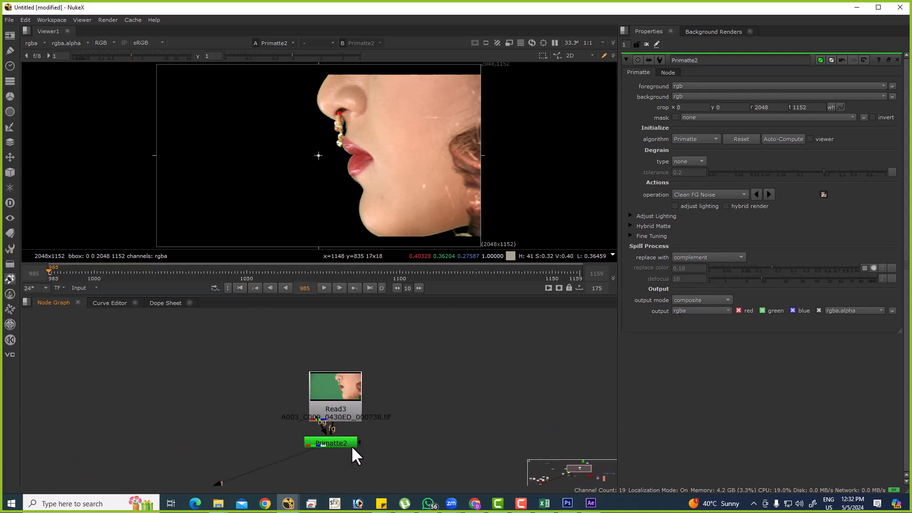
{"action": "left_click_drag", "start_coordinate": [352, 445], "coordinate": [357, 441]}
{"action": "scroll", "coordinate": [380, 153], "scroll_direction": "up", "scroll_amount": 8}
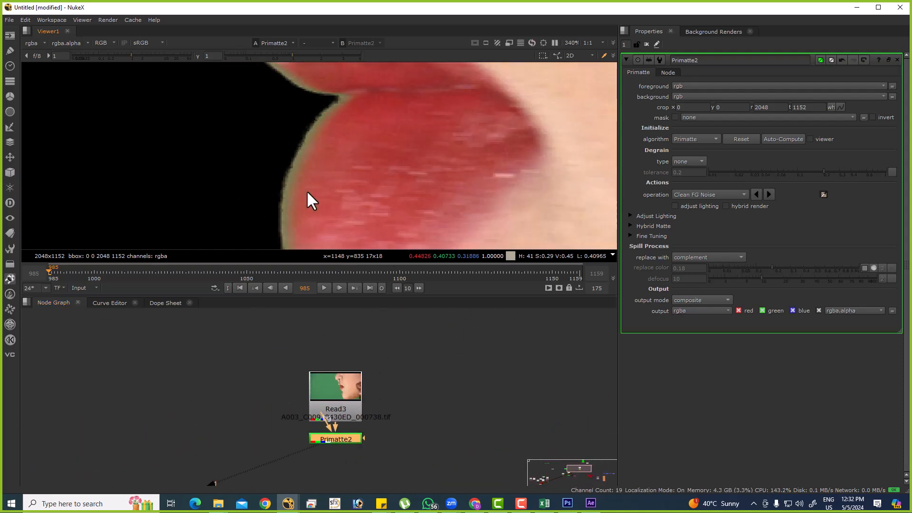
{"action": "left_click", "coordinate": [343, 437]}
{"action": "key", "text": "a"}
{"action": "key", "text": "f"}
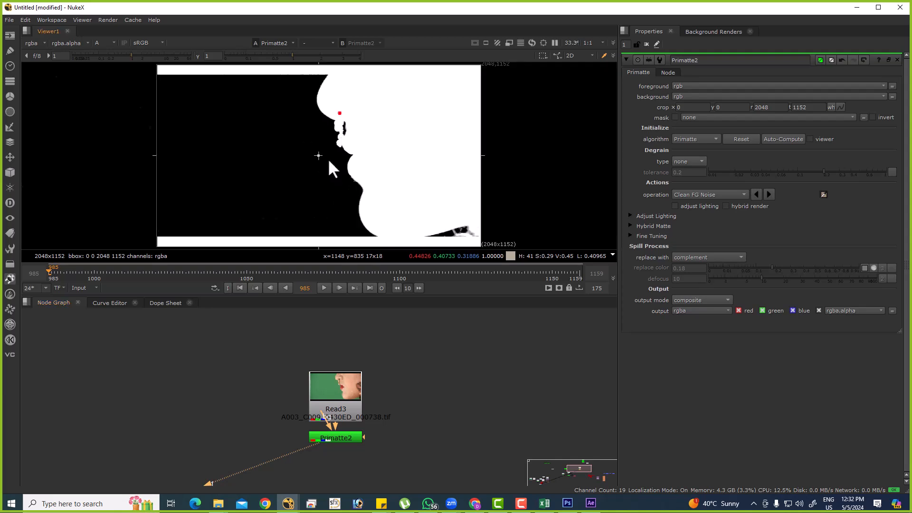
Move the Read6 node to the open area near the Camera nodes and view its plate in full colour.
{"action": "scroll", "coordinate": [309, 333], "scroll_direction": "down", "scroll_amount": 6}
{"action": "middle_click_drag", "start_coordinate": [300, 423], "coordinate": [362, 380]}
{"action": "scroll", "coordinate": [171, 412], "scroll_direction": "up", "scroll_amount": 3}
{"action": "middle_click_drag", "start_coordinate": [108, 431], "coordinate": [214, 367]}
{"action": "scroll", "coordinate": [141, 406], "scroll_direction": "up", "scroll_amount": 3}
{"action": "scroll", "coordinate": [214, 367], "scroll_direction": "down", "scroll_amount": 6}
{"action": "left_click_drag", "start_coordinate": [214, 366], "coordinate": [475, 355]}
{"action": "middle_click_drag", "start_coordinate": [475, 355], "coordinate": [247, 379]}
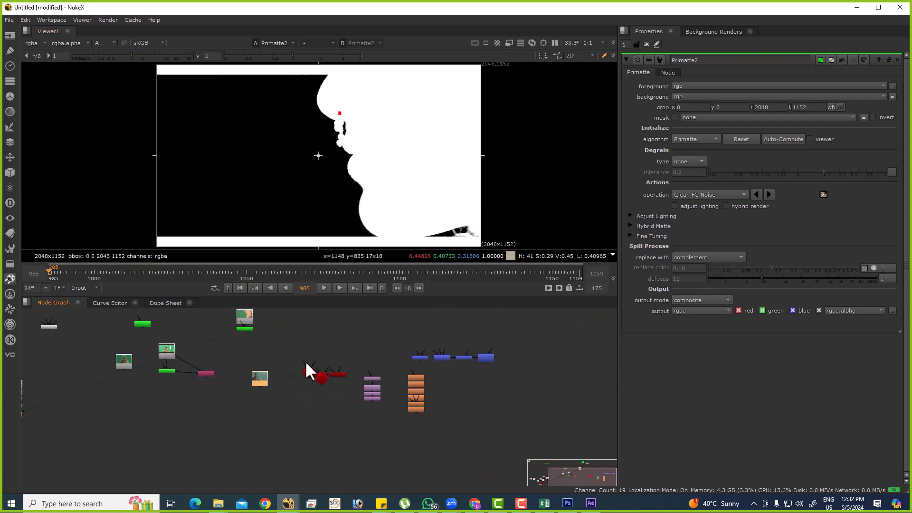
{"action": "key", "text": "1"}
{"action": "key", "text": "a"}
{"action": "scroll", "coordinate": [292, 337], "scroll_direction": "up", "scroll_amount": 3}
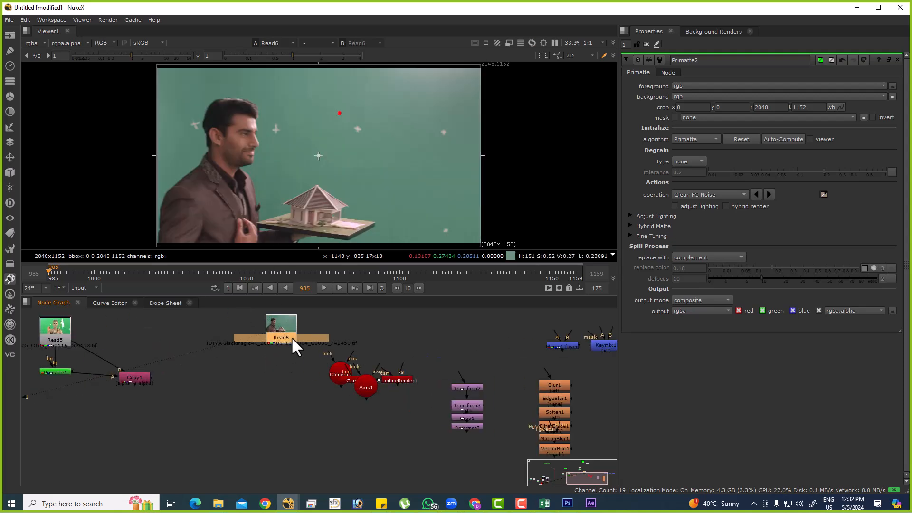
Add a Primatte keyer to Read6, run Auto-Compute and view its alpha channel.
{"action": "key", "text": "Return"}
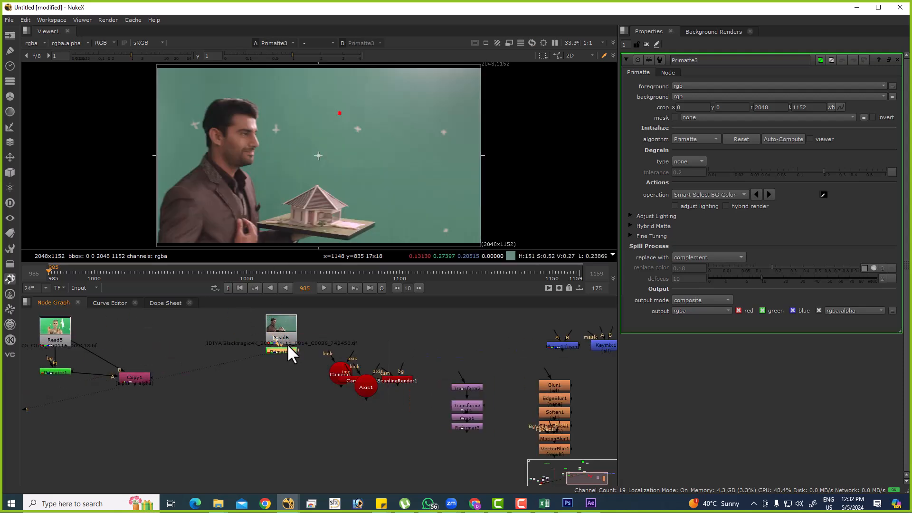
{"action": "left_click", "coordinate": [789, 139]}
{"action": "key", "text": "a"}
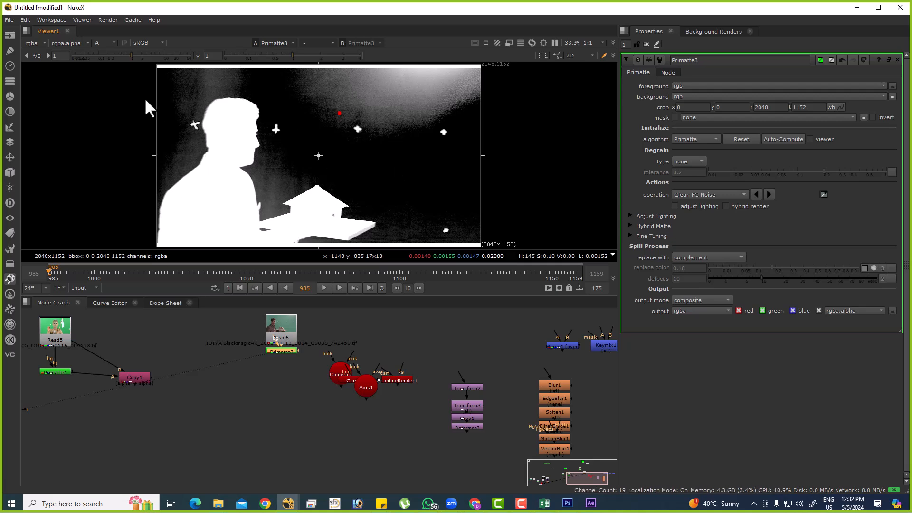
Try the adjust lighting option on Primatte3 and turn it off again.
{"action": "left_click", "coordinate": [705, 192]}
{"action": "left_click", "coordinate": [767, 199]}
{"action": "left_click", "coordinate": [675, 206]}
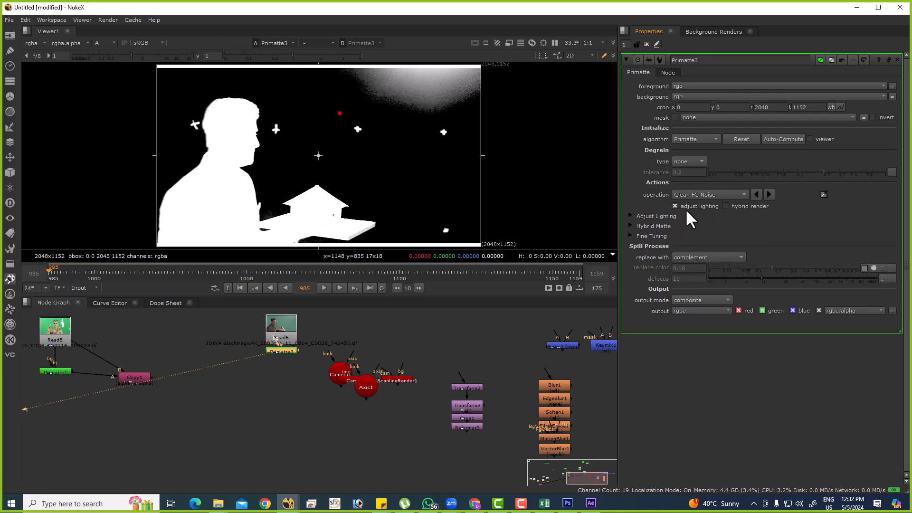
{"action": "left_click", "coordinate": [689, 206]}
Set Primatte3 to Clean BG Noise and sample the backdrop at the upper corners and between the jacket and house.
{"action": "left_click", "coordinate": [708, 194]}
{"action": "left_click", "coordinate": [698, 185]}
{"action": "left_click_drag", "start_coordinate": [401, 122], "coordinate": [477, 143], "text": "ctrl+shift"}
{"action": "middle_click_drag", "start_coordinate": [254, 169], "coordinate": [367, 119]}
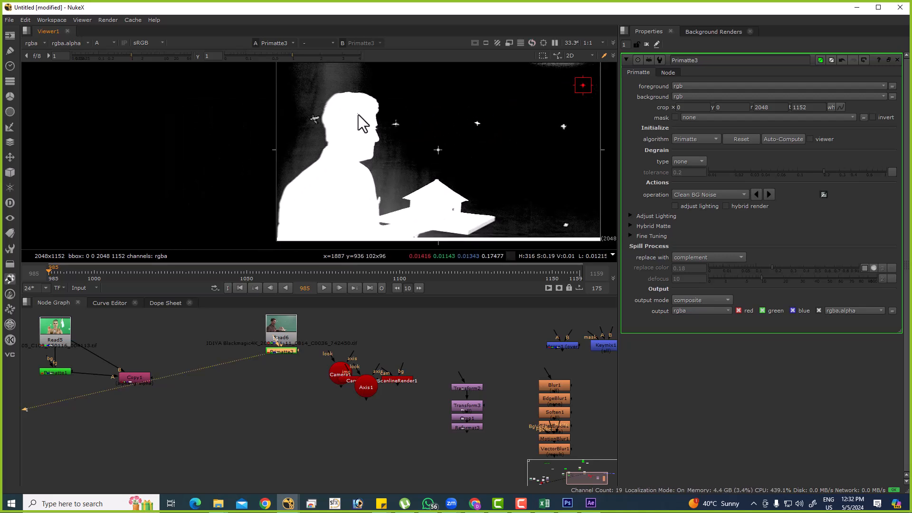
{"action": "scroll", "coordinate": [386, 204], "scroll_direction": "up", "scroll_amount": 5}
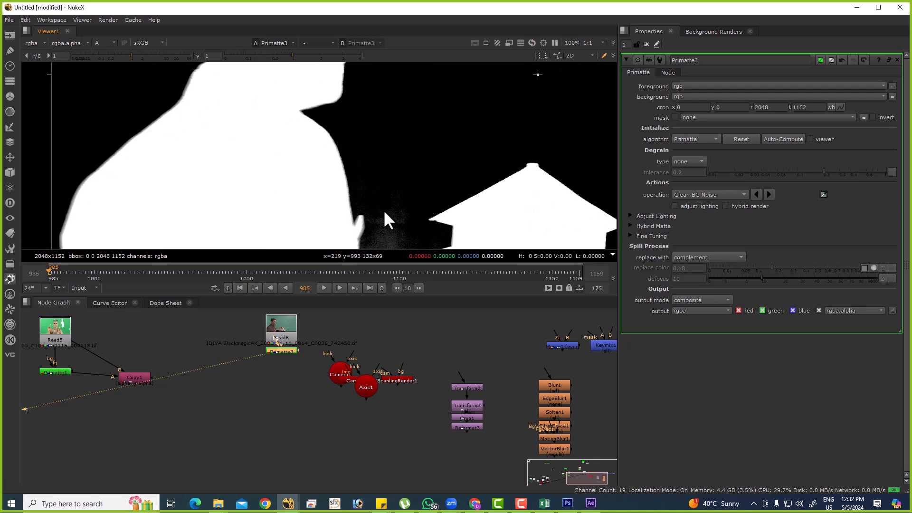
{"action": "middle_click_drag", "start_coordinate": [409, 220], "coordinate": [391, 165]}
{"action": "middle_click_drag", "start_coordinate": [507, 148], "coordinate": [417, 155]}
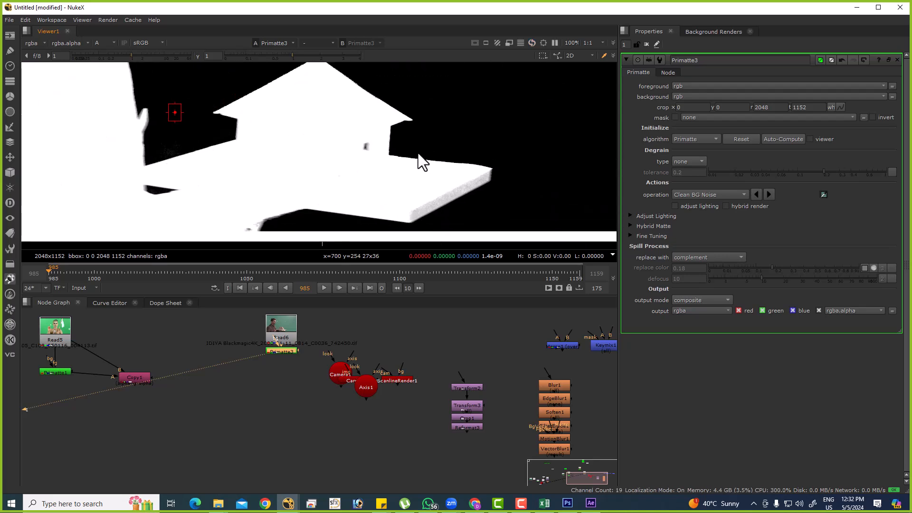
{"action": "key", "text": "f"}
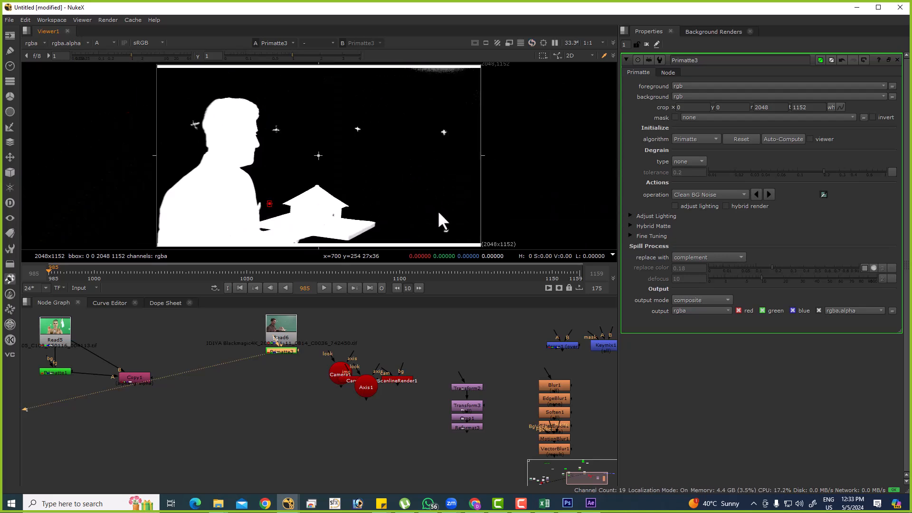
Set Primatte3 to Clean FG Noise and sample the specks on the model's base, checking at viewer gamma 0 before restoring it.
{"action": "left_click", "coordinate": [703, 195]}
{"action": "left_click", "coordinate": [707, 206]}
{"action": "scroll", "coordinate": [247, 162], "scroll_direction": "up", "scroll_amount": 6}
{"action": "left_click", "coordinate": [276, 56]}
{"action": "left_click_drag", "start_coordinate": [276, 56], "coordinate": [212, 56]}
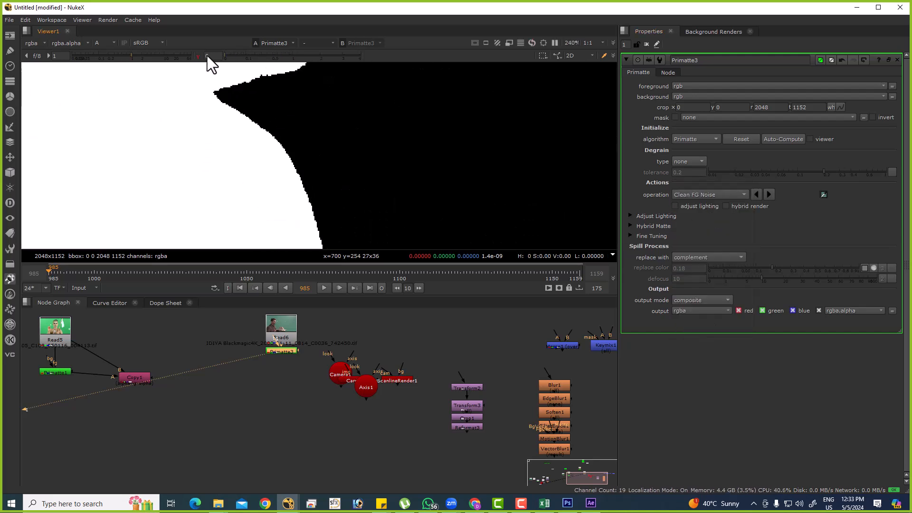
{"action": "scroll", "coordinate": [285, 147], "scroll_direction": "down", "scroll_amount": 5}
{"action": "scroll", "coordinate": [387, 201], "scroll_direction": "up", "scroll_amount": 3}
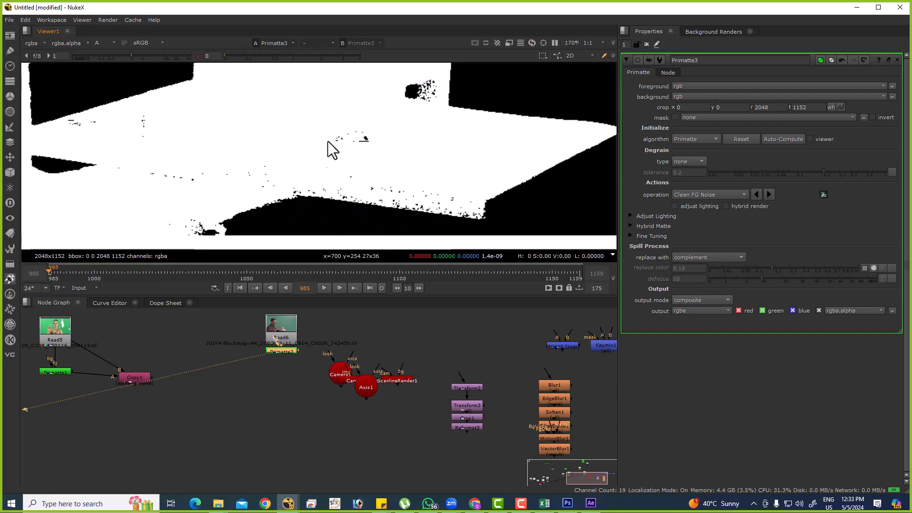
{"action": "left_click_drag", "start_coordinate": [158, 165], "coordinate": [178, 180], "text": "ctrl+shift"}
{"action": "left_click_drag", "start_coordinate": [138, 120], "coordinate": [148, 127], "text": "ctrl+shift"}
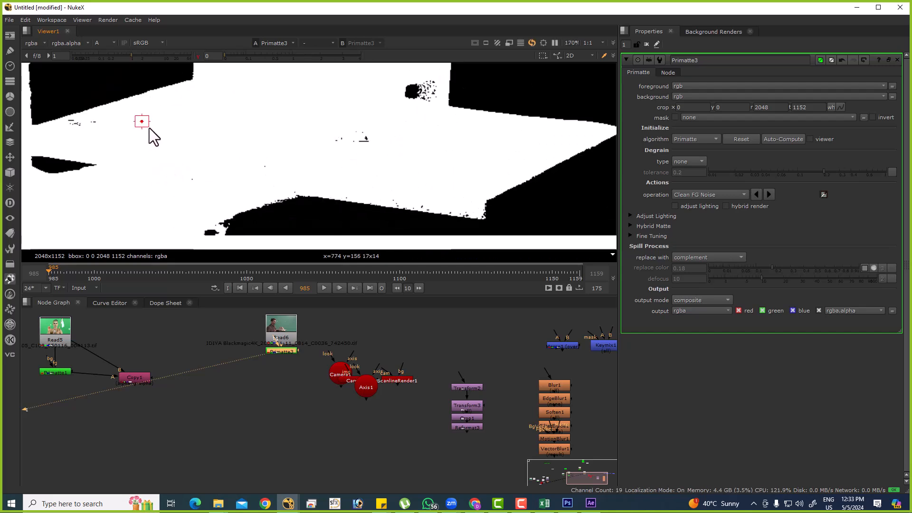
{"action": "left_click_drag", "start_coordinate": [72, 121], "coordinate": [81, 131], "text": "ctrl+shift"}
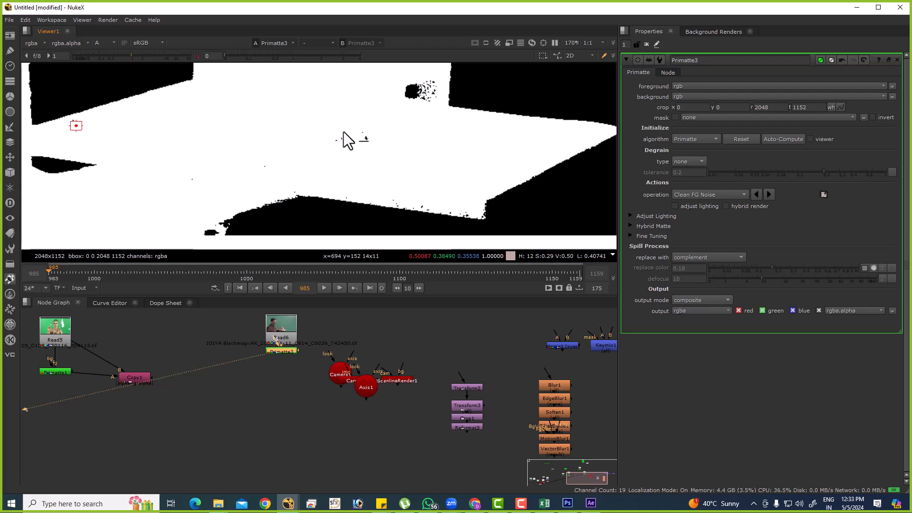
{"action": "left_click", "coordinate": [243, 56], "text": "ctrl"}
Compare the keyed man's edges in colour and alpha, and return to the full-frame matte.
{"action": "scroll", "coordinate": [337, 159], "scroll_direction": "down", "scroll_amount": 5}
{"action": "key", "text": "a"}
{"action": "middle_click_drag", "start_coordinate": [228, 83], "coordinate": [398, 189]}
{"action": "key", "text": "a"}
{"action": "scroll", "coordinate": [375, 101], "scroll_direction": "up", "scroll_amount": 5}
{"action": "key", "text": "a"}
{"action": "key", "text": "a"}
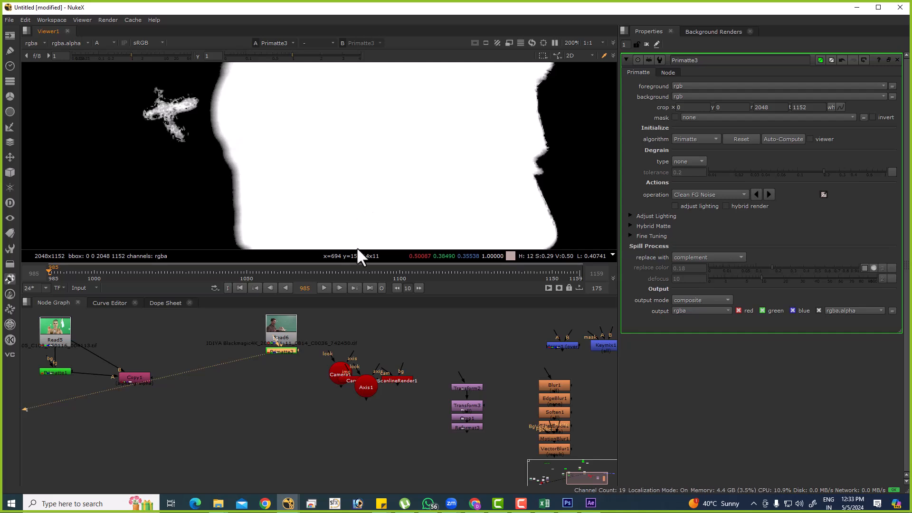
{"action": "key", "text": "f"}
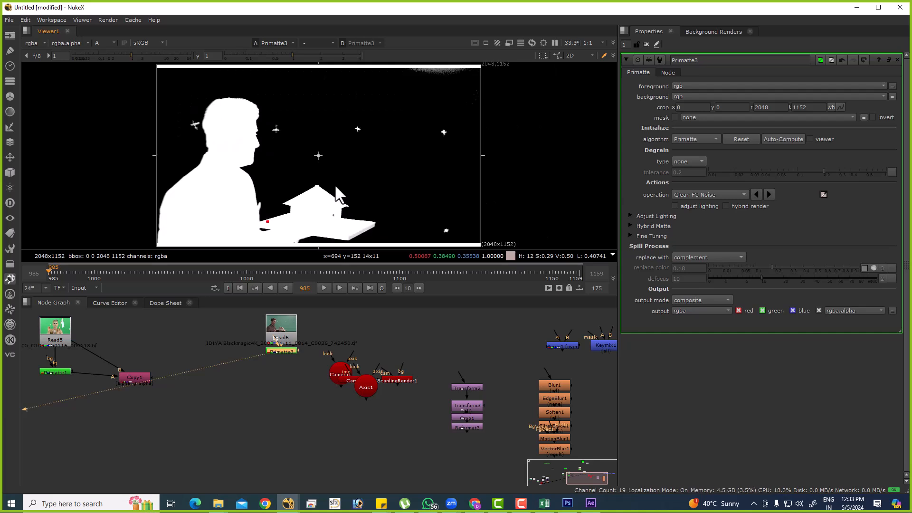
View the Read1 plate in full colour and move its node to a clear area of the node graph.
{"action": "scroll", "coordinate": [308, 329], "scroll_direction": "down", "scroll_amount": 6}
{"action": "middle_click_drag", "start_coordinate": [202, 342], "coordinate": [498, 363]}
{"action": "scroll", "coordinate": [232, 375], "scroll_direction": "up", "scroll_amount": 7}
{"action": "left_click", "coordinate": [240, 352]}
{"action": "key", "text": "1"}
{"action": "key", "text": "a"}
{"action": "left_click_drag", "start_coordinate": [396, 346], "coordinate": [286, 331]}
{"action": "key", "text": "Tab"}
{"action": "type", "text": "PRIM"}
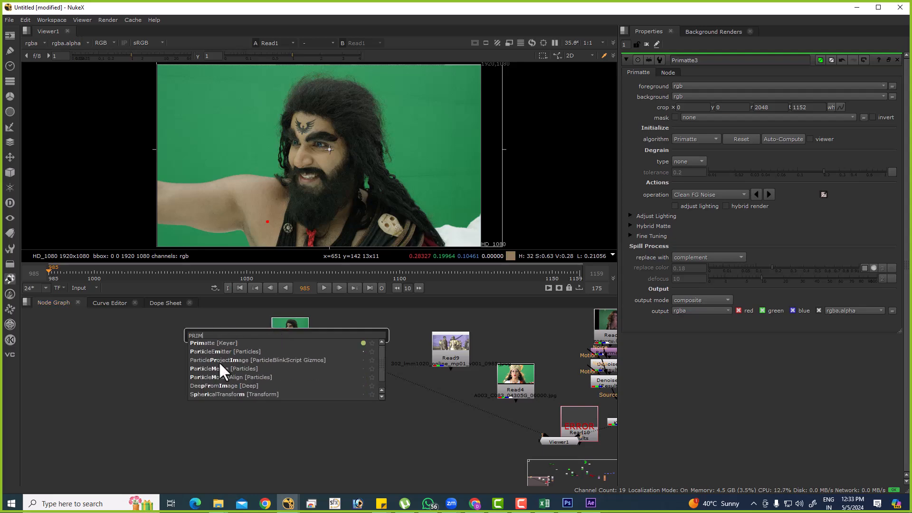
{"action": "left_click", "coordinate": [206, 353]}
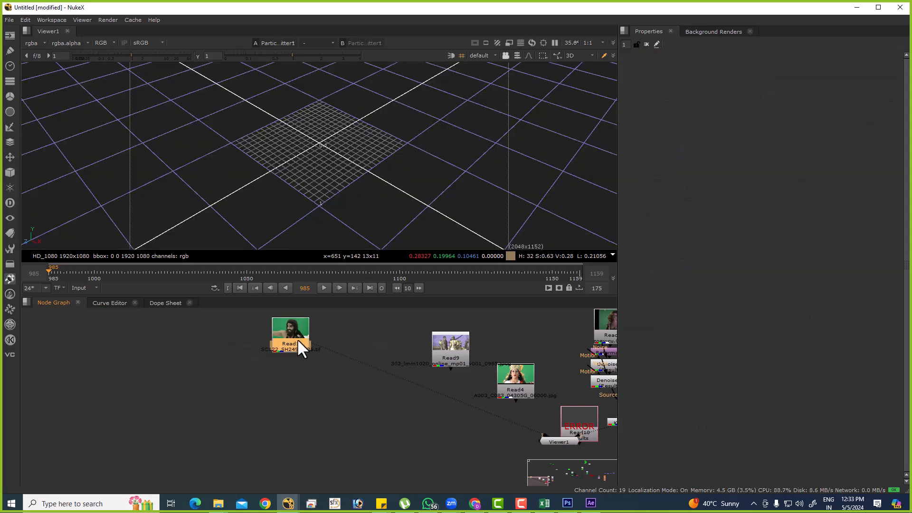
Add a Primatte keyer to Read1, run Auto-Compute and view its alpha channel.
{"action": "key", "text": "Tab"}
{"action": "type", "text": "P"}
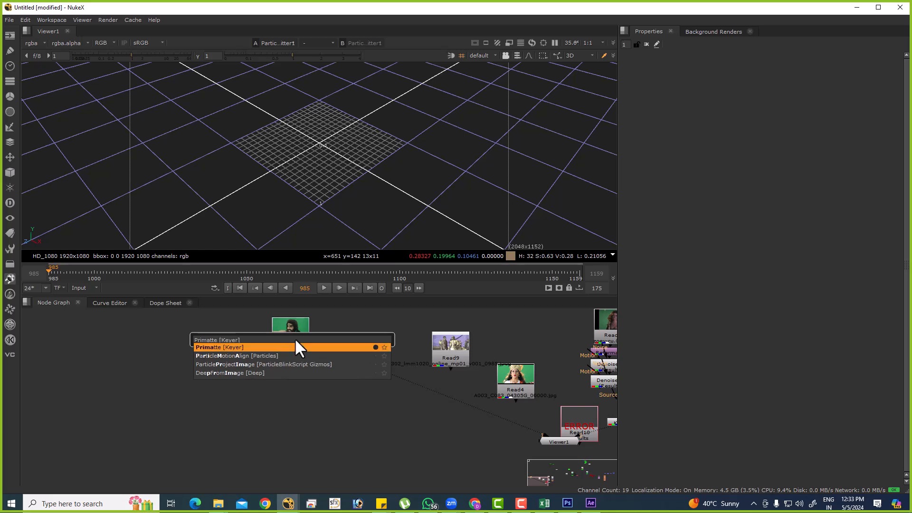
{"action": "key", "text": "Return"}
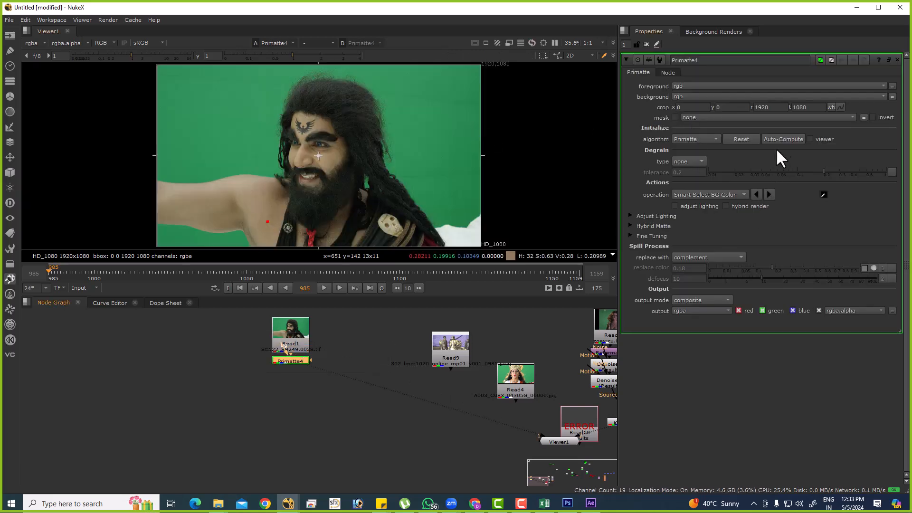
{"action": "key", "text": "a"}
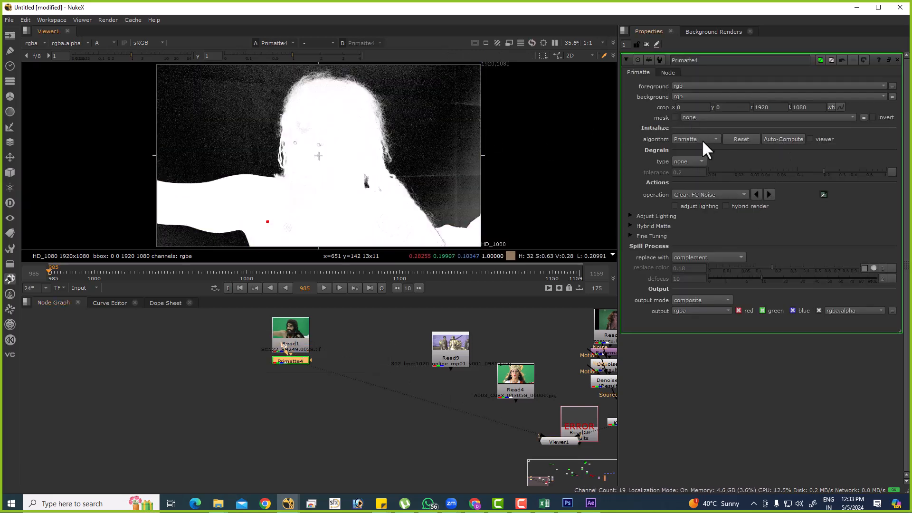
Set Primatte4 to Clean BG Noise and sample the noisy backdrop on both sides of the long-haired man.
{"action": "left_click", "coordinate": [704, 196]}
{"action": "left_click", "coordinate": [698, 182]}
{"action": "left_click_drag", "start_coordinate": [426, 88], "coordinate": [441, 98], "text": "ctrl+shift"}
{"action": "left_click_drag", "start_coordinate": [454, 166], "coordinate": [474, 186], "text": "ctrl+shift"}
{"action": "left_click_drag", "start_coordinate": [242, 86], "coordinate": [260, 112], "text": "ctrl+shift"}
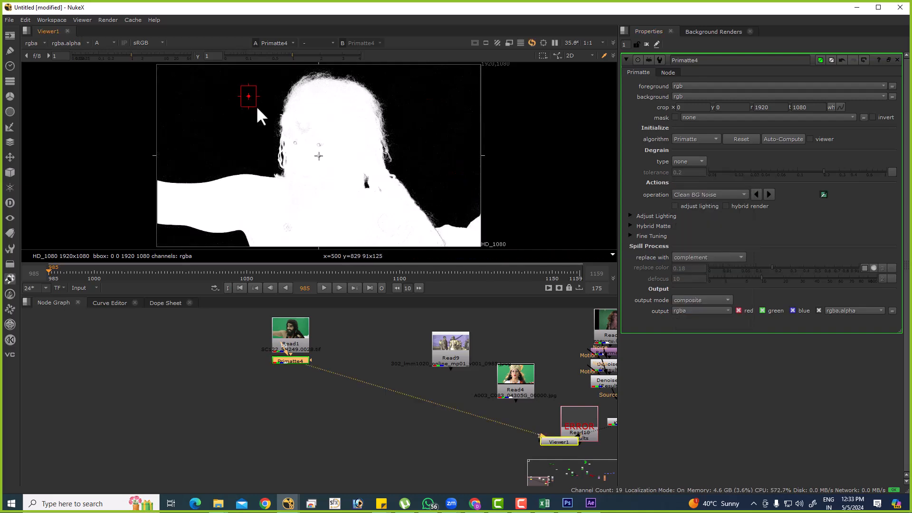
Set Primatte4 to Clean FG Noise and sample the noisy areas inside the long-haired man's matte.
{"action": "scroll", "coordinate": [352, 104], "scroll_direction": "up", "scroll_amount": 5}
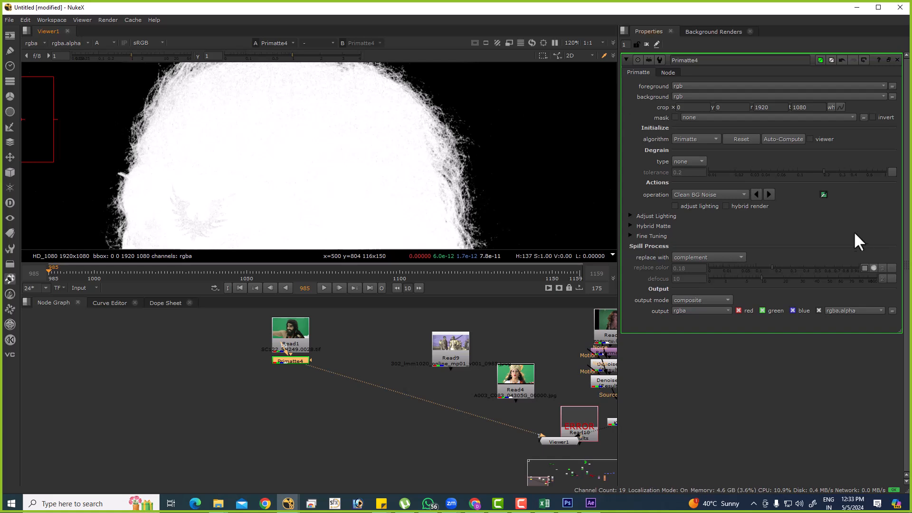
{"action": "left_click", "coordinate": [690, 193]}
{"action": "left_click", "coordinate": [702, 204]}
{"action": "left_click_drag", "start_coordinate": [283, 88], "coordinate": [302, 110], "text": "ctrl+shift"}
{"action": "scroll", "coordinate": [285, 112], "scroll_direction": "up", "scroll_amount": 1}
{"action": "left_click_drag", "start_coordinate": [202, 140], "coordinate": [210, 149], "text": "ctrl+shift"}
{"action": "mouse_move", "coordinate": [235, 191]}
{"action": "left_mouse_down", "text": "ctrl+shift"}
{"action": "mouse_move", "coordinate": [260, 226]}
{"action": "mouse_move", "coordinate": [311, 235]}
{"action": "left_mouse_up", "text": "ctrl+shift"}
{"action": "key", "text": "f"}
{"action": "scroll", "coordinate": [287, 224], "scroll_direction": "up", "scroll_amount": 7}
{"action": "key", "text": "f"}
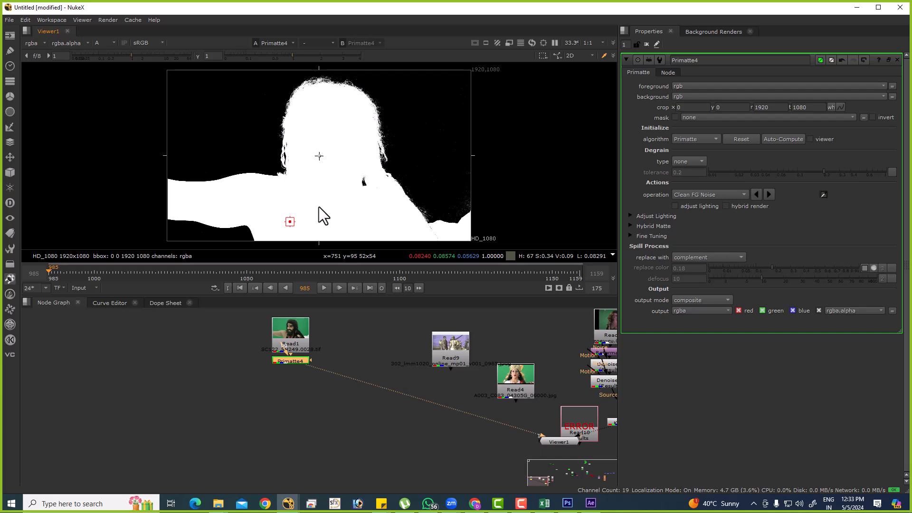
Set Primatte4 off to one side, add a Keylight node fed by Read1, and view it in full colour.
{"action": "scroll", "coordinate": [287, 349], "scroll_direction": "up", "scroll_amount": 4}
{"action": "left_click_drag", "start_coordinate": [292, 379], "coordinate": [189, 409]}
{"action": "left_click", "coordinate": [304, 391]}
{"action": "left_click", "coordinate": [349, 370]}
{"action": "key", "text": "Tab"}
{"action": "type", "text": "KEYLI"}
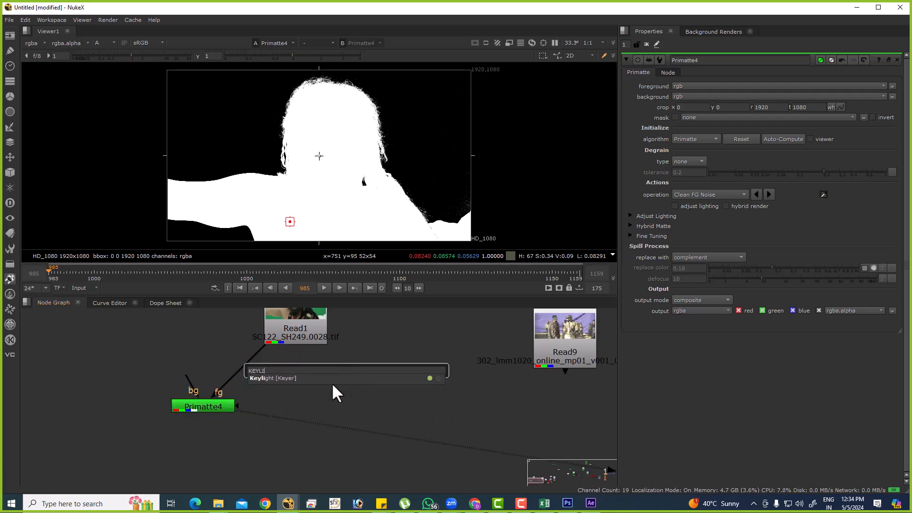
{"action": "left_click", "coordinate": [318, 380]}
{"action": "left_click_drag", "start_coordinate": [364, 366], "coordinate": [388, 377]}
{"action": "key", "text": "1"}
{"action": "key", "text": "a"}
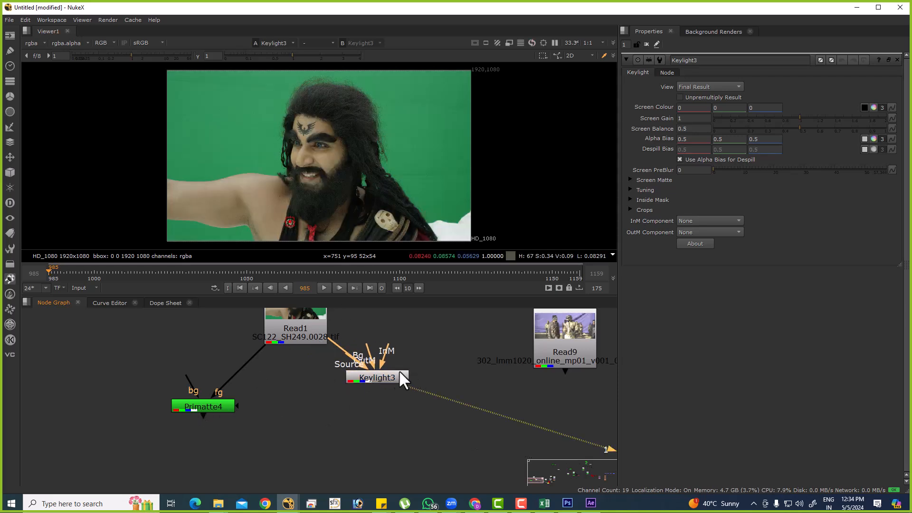
Sample Keylight3's Screen Colour from the green backdrop beside the man's hair and view the alpha channel.
{"action": "left_click", "coordinate": [864, 108]}
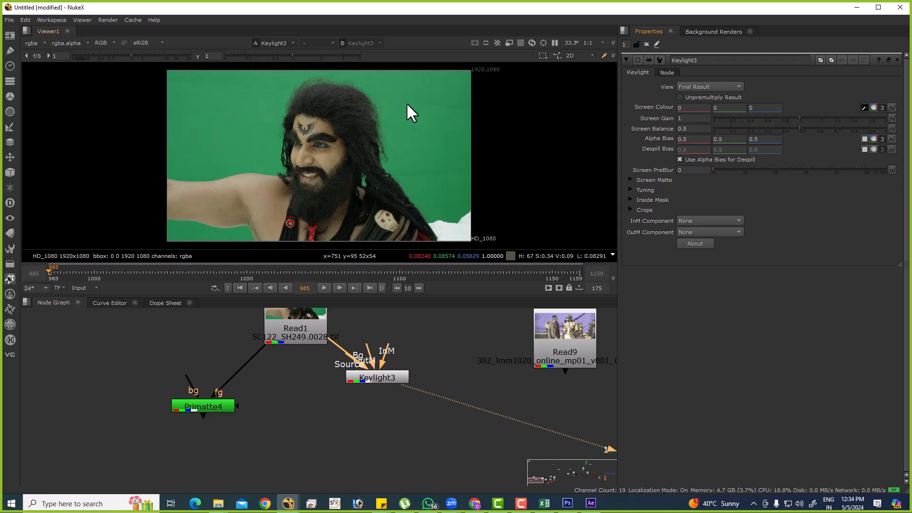
{"action": "left_click_drag", "start_coordinate": [402, 93], "coordinate": [440, 131], "text": "ctrl+shift"}
{"action": "key", "text": "a"}
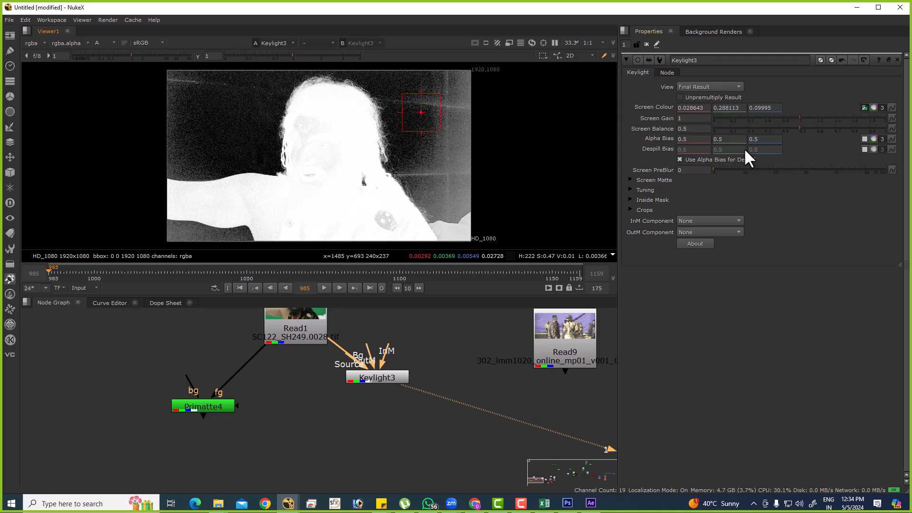
Clean the Keylight3 matte by setting Screen Gain to 1.2 and Clip White to 0.5.
{"action": "type", "text": ".2"}
{"action": "key", "text": "Return"}
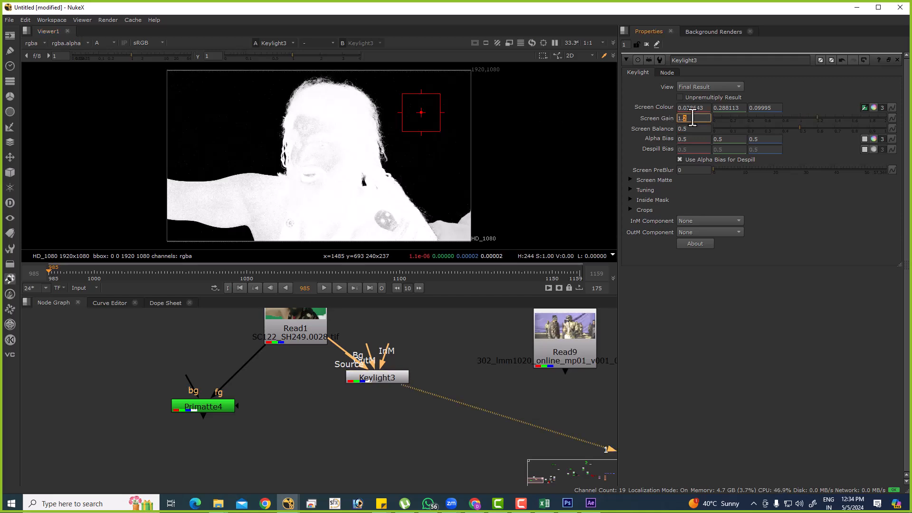
{"action": "left_click", "coordinate": [630, 179]}
{"action": "double_click", "coordinate": [711, 200]}
{"action": "type", "text": ".5"}
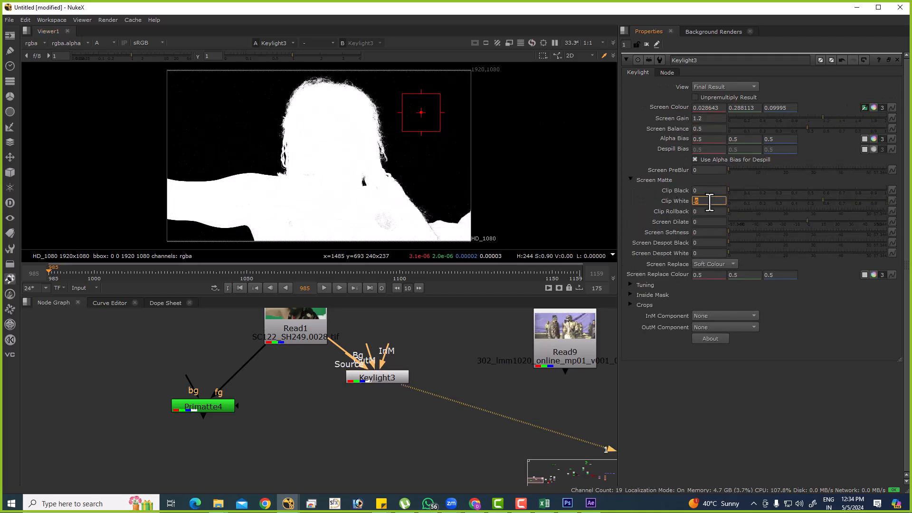
Compare the Primatte4 and Keylight3 alpha mattes in the viewer, ending on Primatte4.
{"action": "left_click", "coordinate": [197, 406]}
{"action": "key", "text": "1"}
{"action": "left_click", "coordinate": [386, 376]}
{"action": "key", "text": "1"}
{"action": "left_click", "coordinate": [181, 404]}
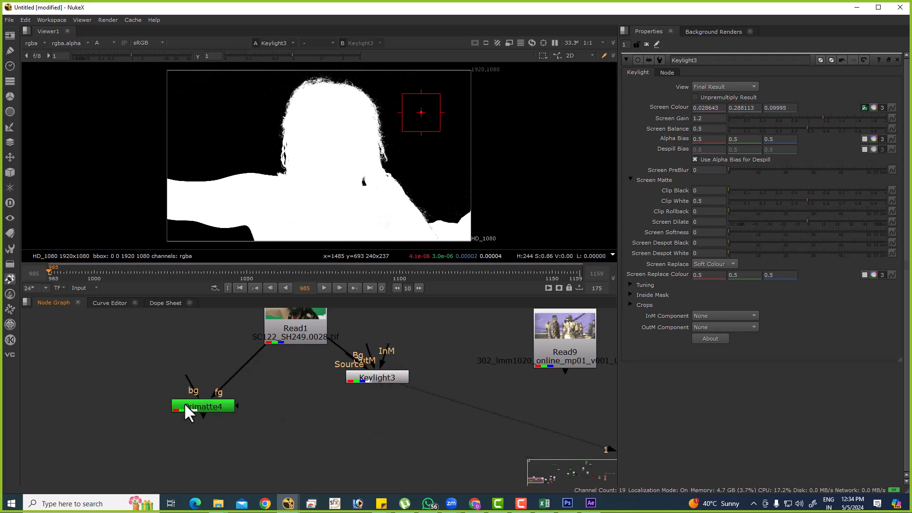
{"action": "key", "text": "1"}
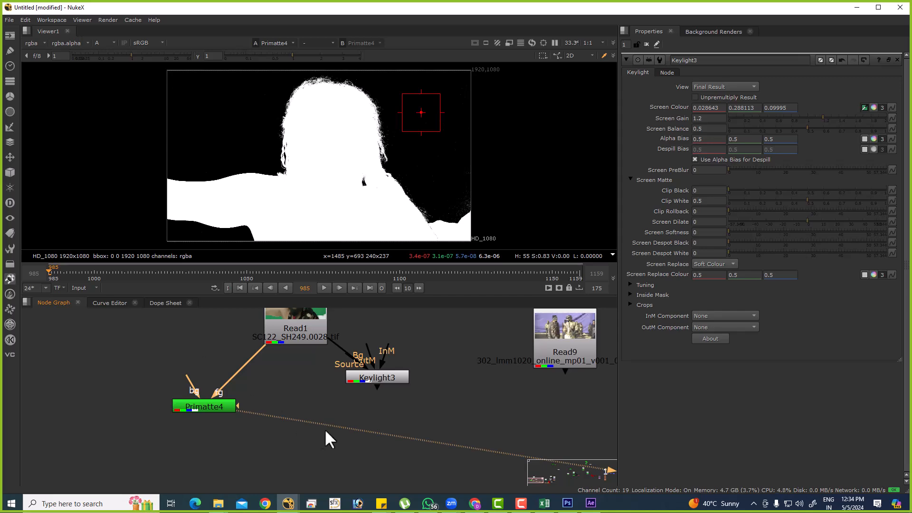
View the Read5 plate in full colour and examine the white flower-shaped marker near the flagpole.
{"action": "scroll", "coordinate": [351, 418], "scroll_direction": "down", "scroll_amount": 8}
{"action": "middle_click_drag", "start_coordinate": [482, 421], "coordinate": [354, 398]}
{"action": "middle_click_drag", "start_coordinate": [426, 373], "coordinate": [340, 419]}
{"action": "scroll", "coordinate": [453, 380], "scroll_direction": "up", "scroll_amount": 6}
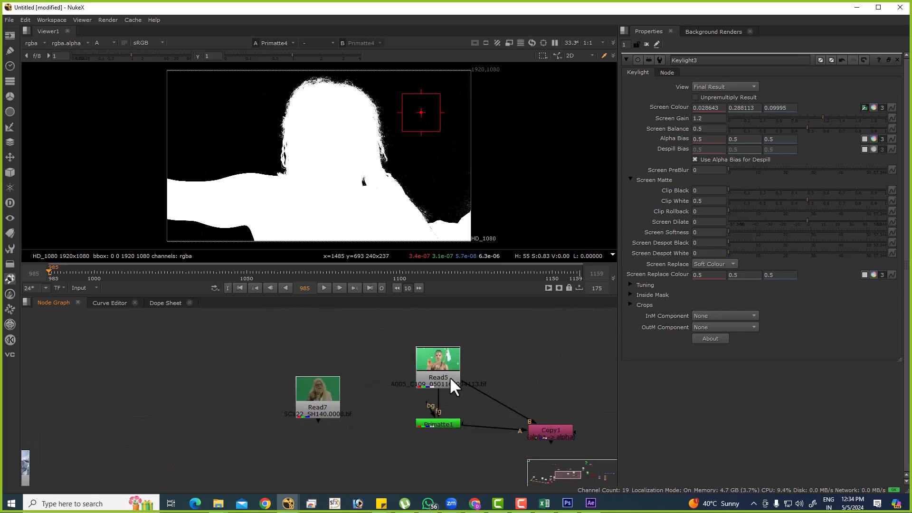
{"action": "left_click", "coordinate": [448, 361], "text": "ctrl+shift"}
{"action": "key", "text": "a"}
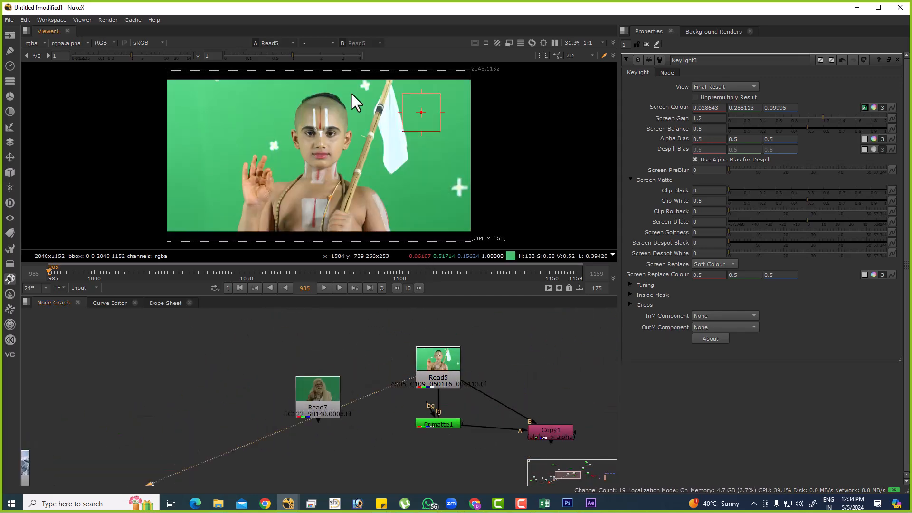
{"action": "scroll", "coordinate": [351, 100], "scroll_direction": "up", "scroll_amount": 6}
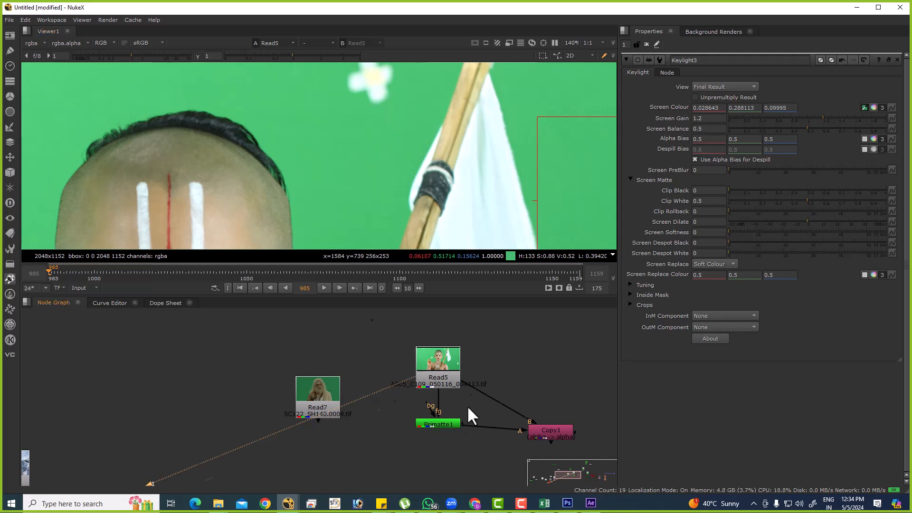
Insert a Dot below Read5 to branch its output, with space left between the two nodes.
{"action": "middle_click_drag", "start_coordinate": [462, 387], "coordinate": [453, 466]}
{"action": "mouse_move", "coordinate": [438, 454]}
{"action": "left_mouse_down"}
{"action": "mouse_move", "coordinate": [437, 357]}
{"action": "mouse_move", "coordinate": [425, 443]}
{"action": "left_mouse_up"}
{"action": "key", "text": "period"}
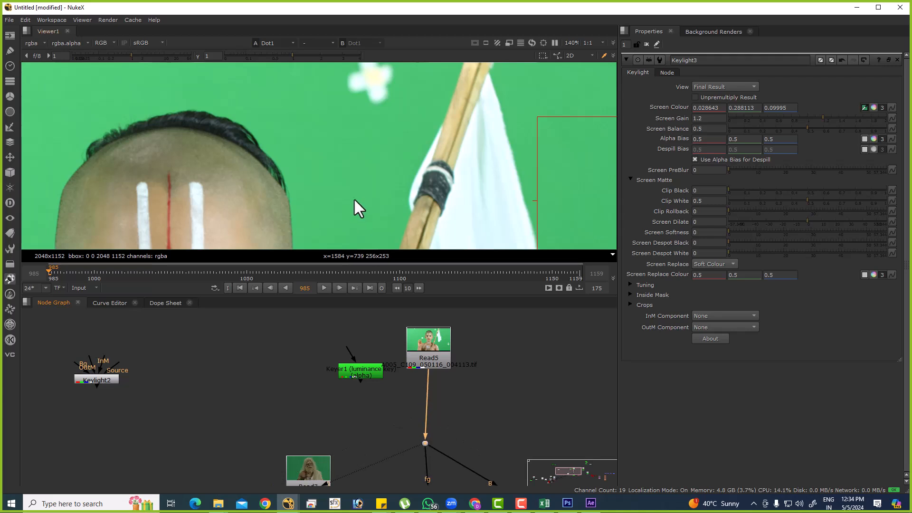
{"action": "key", "text": "f"}
{"action": "scroll", "coordinate": [404, 95], "scroll_direction": "up", "scroll_amount": 6}
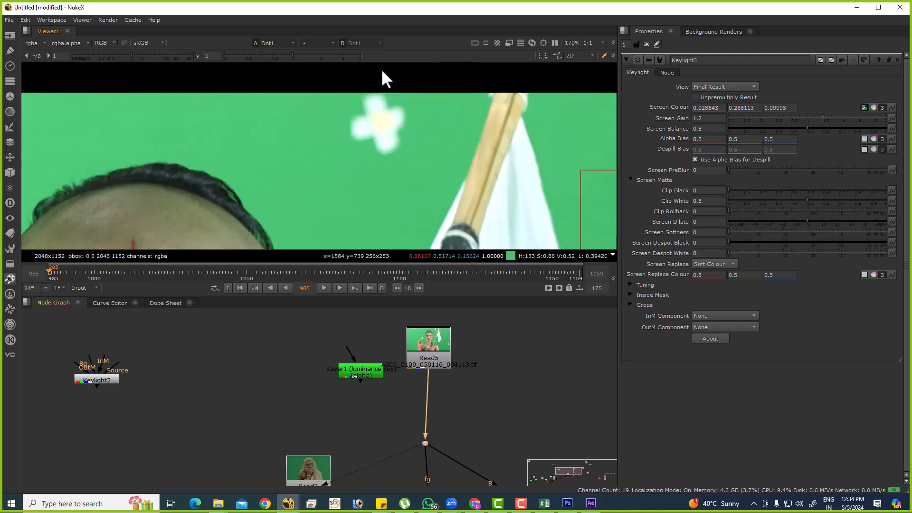
Add a Roto node and draw a rectangle around the white flower-shaped marker beside the flagpole.
{"action": "left_click", "coordinate": [480, 411]}
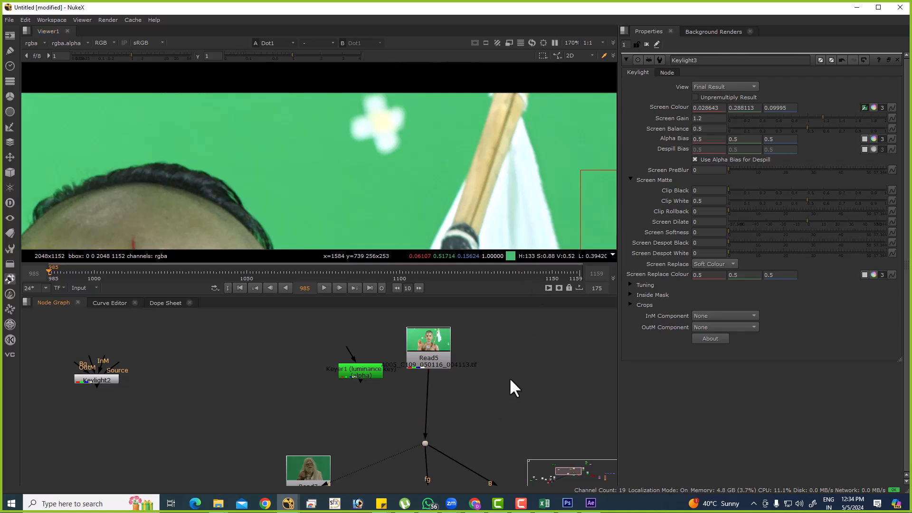
{"action": "key", "text": "o"}
{"action": "left_click", "coordinate": [31, 114]}
{"action": "left_click", "coordinate": [57, 152]}
{"action": "left_click_drag", "start_coordinate": [322, 90], "coordinate": [424, 162]}
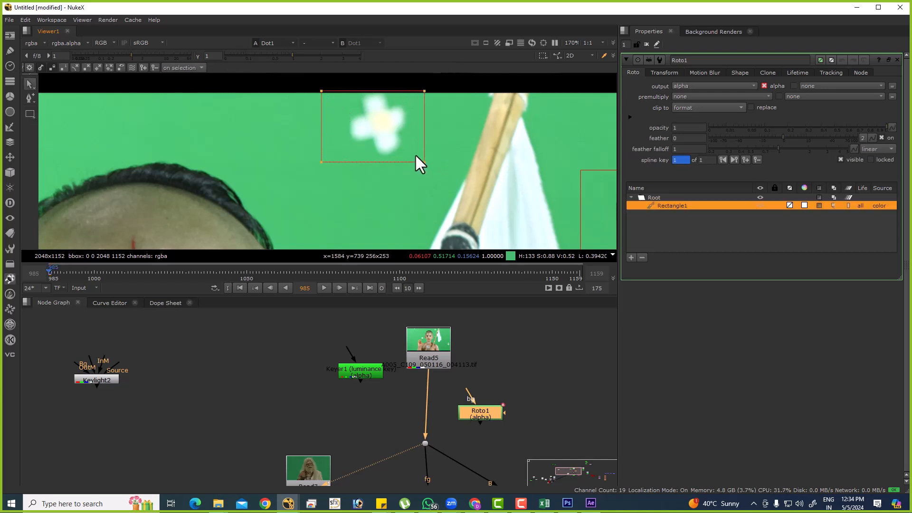
Shift the roto rectangle slightly sideways to centre it on the white flower-shaped marker.
{"action": "scroll", "coordinate": [361, 94], "scroll_direction": "up", "scroll_amount": 6}
{"action": "left_click_drag", "start_coordinate": [385, 109], "coordinate": [387, 114]}
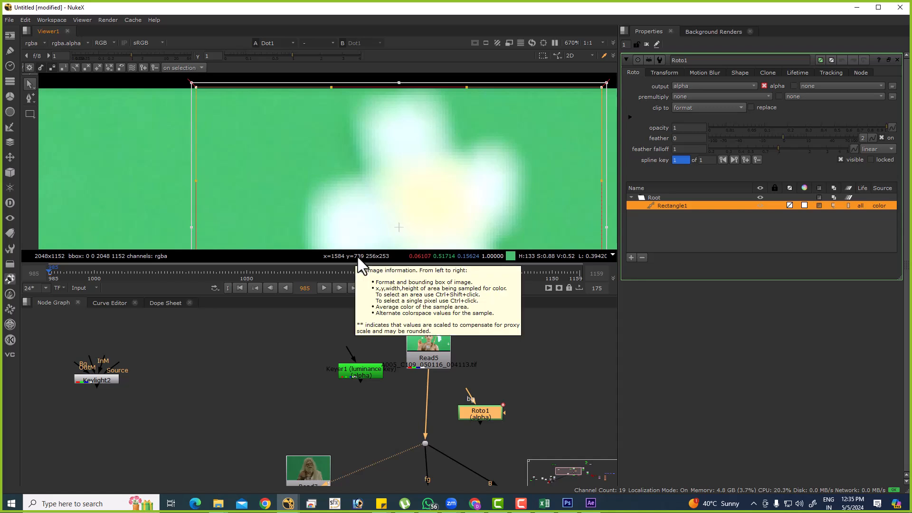
{"action": "scroll", "coordinate": [370, 188], "scroll_direction": "down", "scroll_amount": 6}
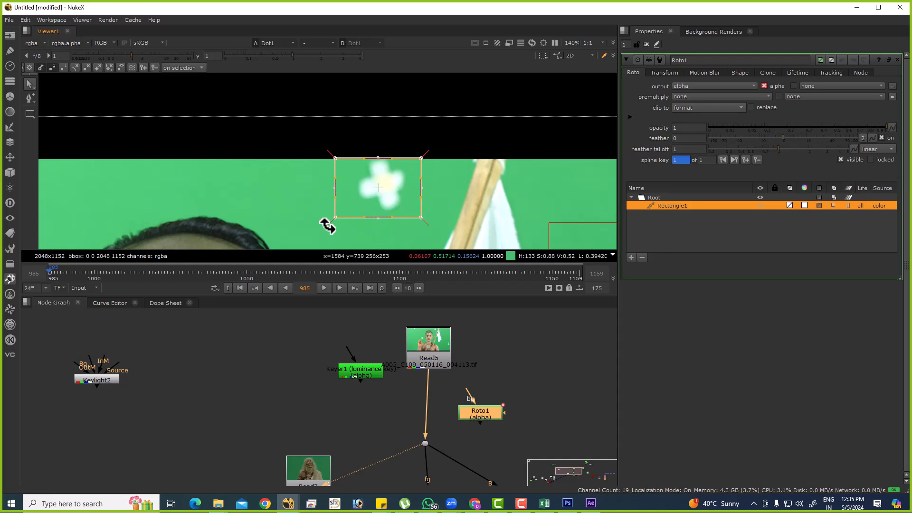
{"action": "scroll", "coordinate": [375, 190], "scroll_direction": "up", "scroll_amount": 5}
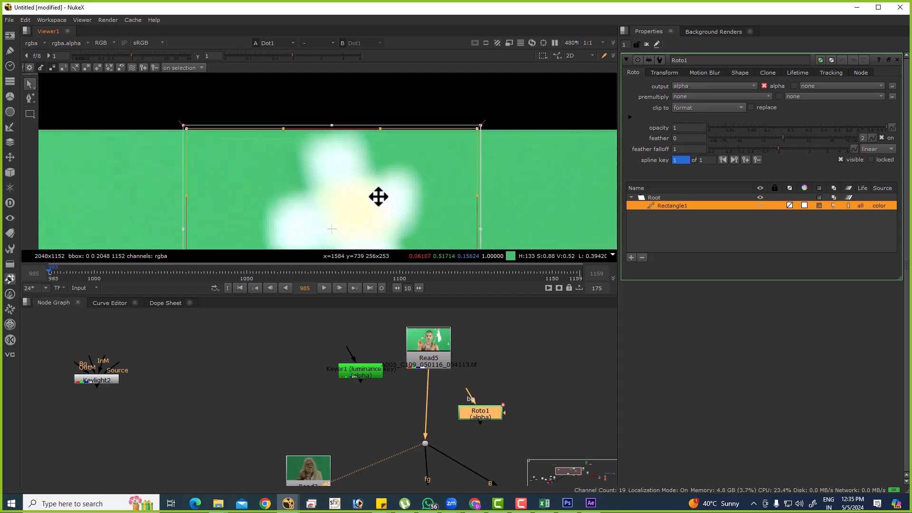
{"action": "key", "text": "space"}
{"action": "scroll", "coordinate": [403, 190], "scroll_direction": "down", "scroll_amount": 6}
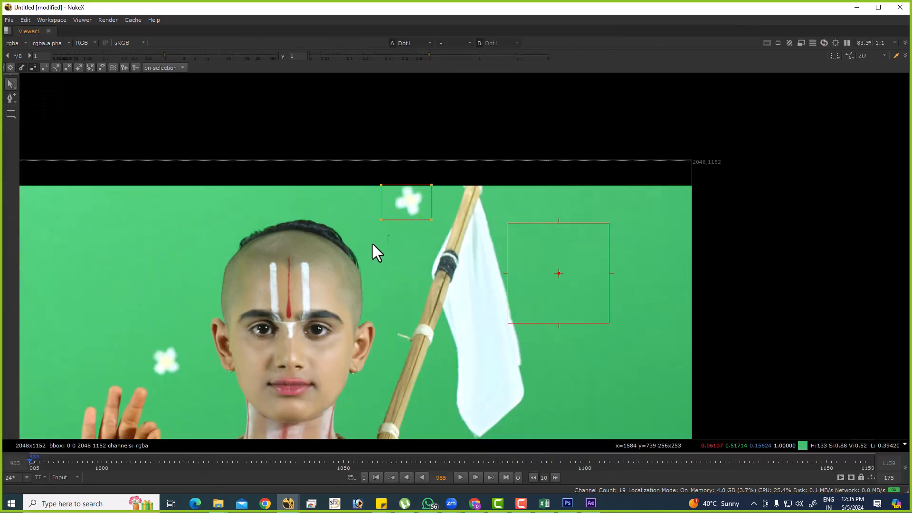
{"action": "scroll", "coordinate": [406, 205], "scroll_direction": "up", "scroll_amount": 3}
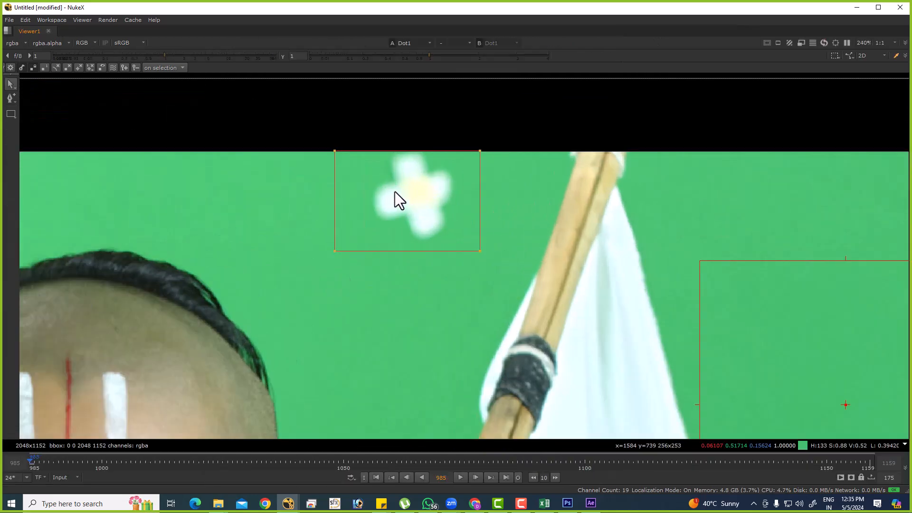
{"action": "scroll", "coordinate": [389, 210], "scroll_direction": "up", "scroll_amount": 2}
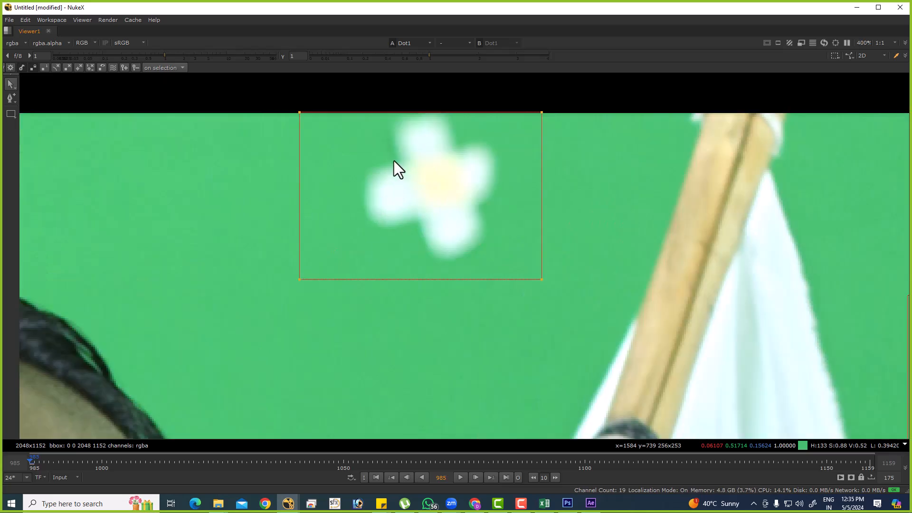
{"action": "left_click", "coordinate": [388, 147]}
{"action": "left_click_drag", "start_coordinate": [386, 150], "coordinate": [399, 151]}
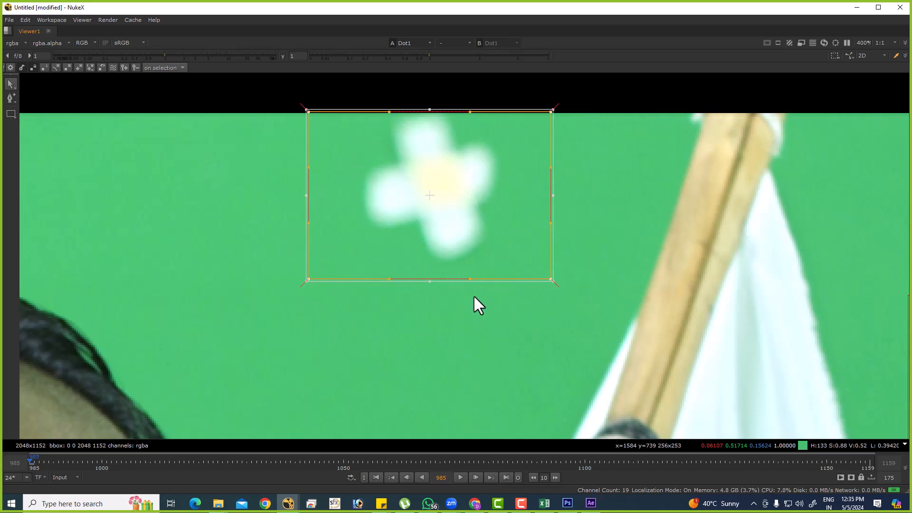
Examine the roto rectangle's coverage of the flower-shaped marker and clear the shape's point selection.
{"action": "scroll", "coordinate": [473, 296], "scroll_direction": "down", "scroll_amount": 3}
{"action": "left_click_drag", "start_coordinate": [203, 225], "coordinate": [269, 296]}
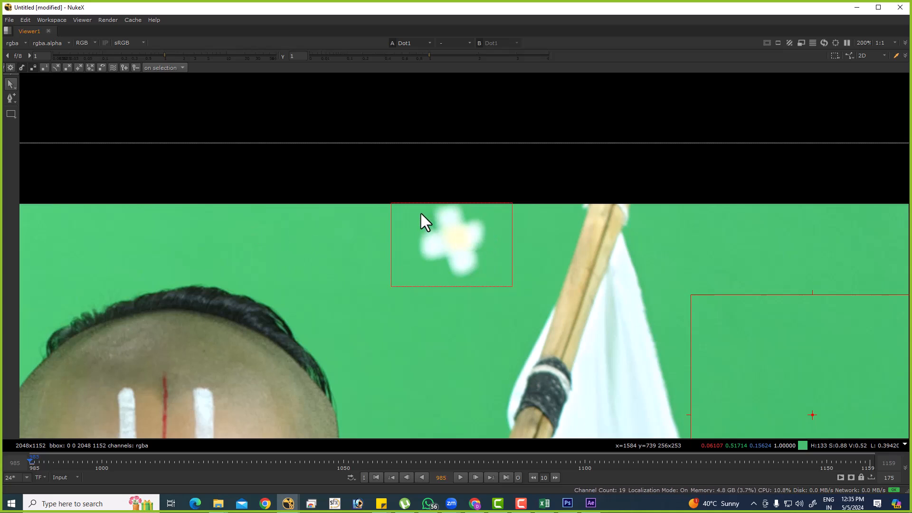
{"action": "scroll", "coordinate": [418, 227], "scroll_direction": "up", "scroll_amount": 3}
{"action": "left_click_drag", "start_coordinate": [278, 147], "coordinate": [646, 414]}
{"action": "scroll", "coordinate": [468, 238], "scroll_direction": "up", "scroll_amount": 3}
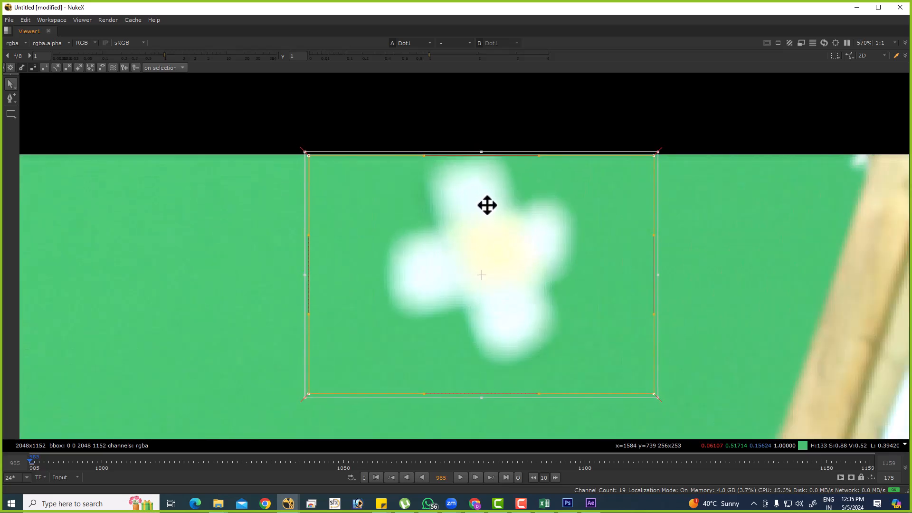
{"action": "scroll", "coordinate": [484, 216], "scroll_direction": "down", "scroll_amount": 1}
{"action": "scroll", "coordinate": [484, 219], "scroll_direction": "down", "scroll_amount": 4}
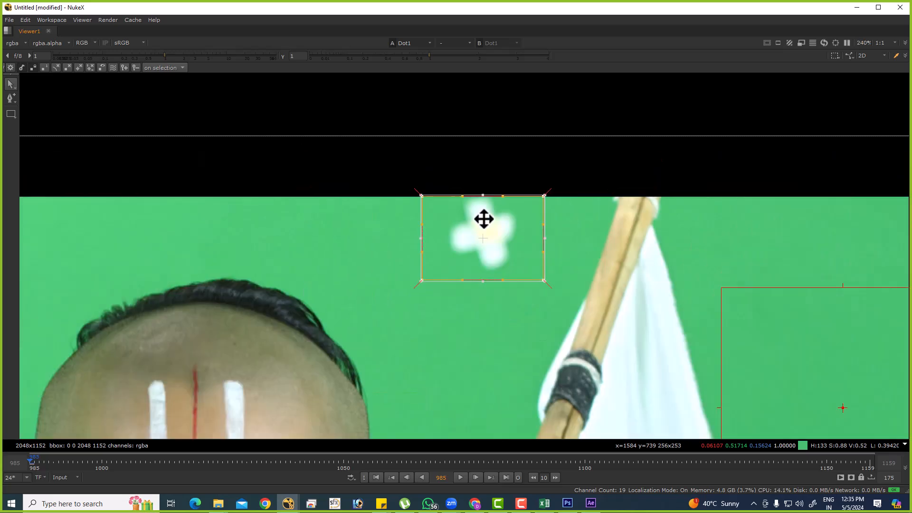
{"action": "key", "text": "space"}
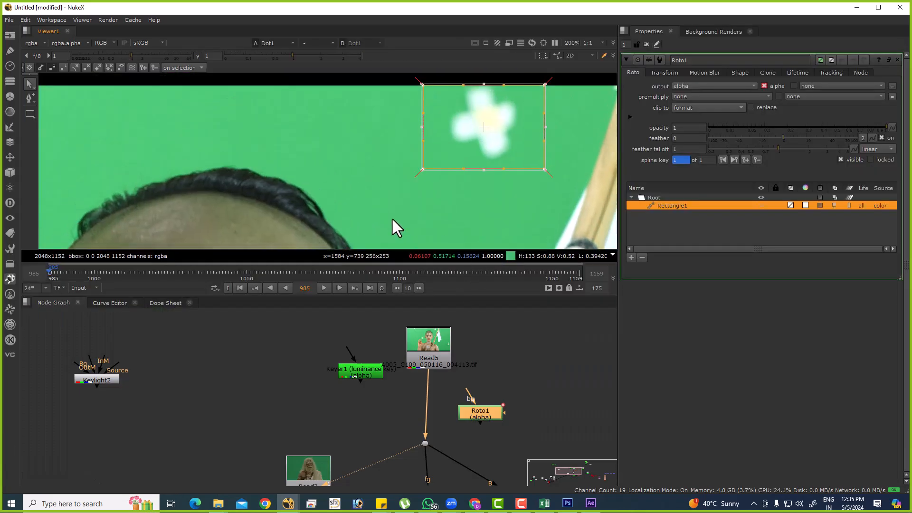
{"action": "left_click", "coordinate": [270, 109]}
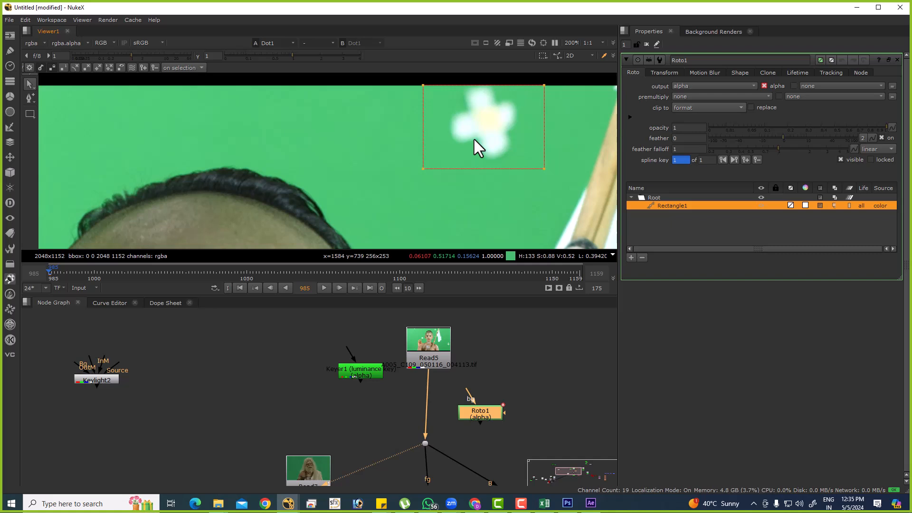
Add a Transform node and insert it between Read5 and the Dot.
{"action": "left_click", "coordinate": [563, 349]}
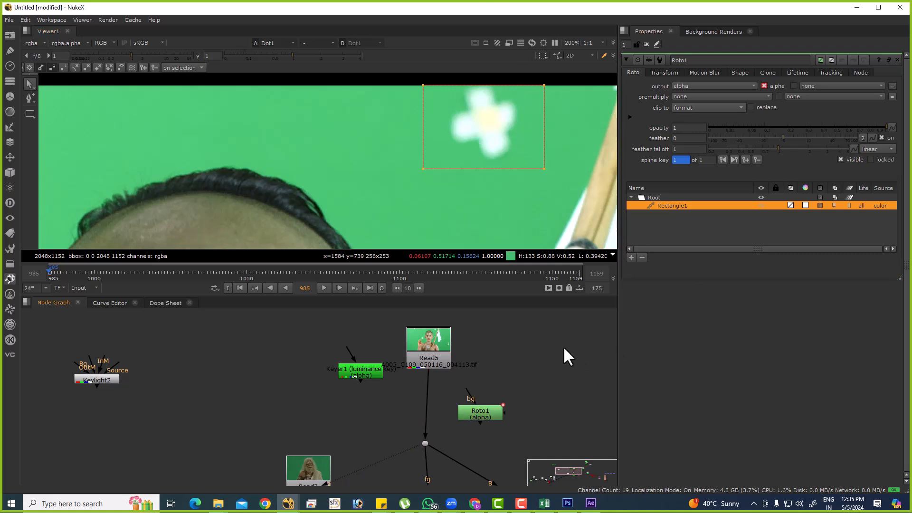
{"action": "key", "text": "Tab"}
{"action": "type", "text": "TRA"}
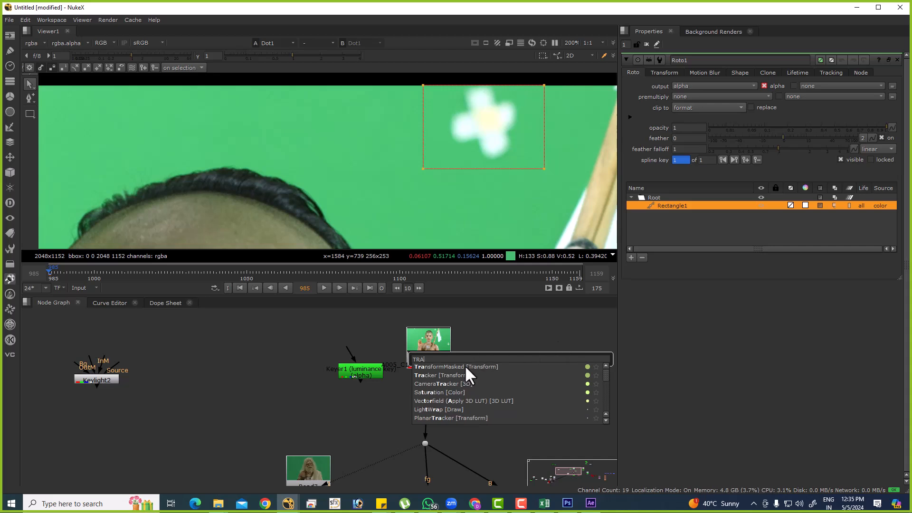
{"action": "key", "text": "Return"}
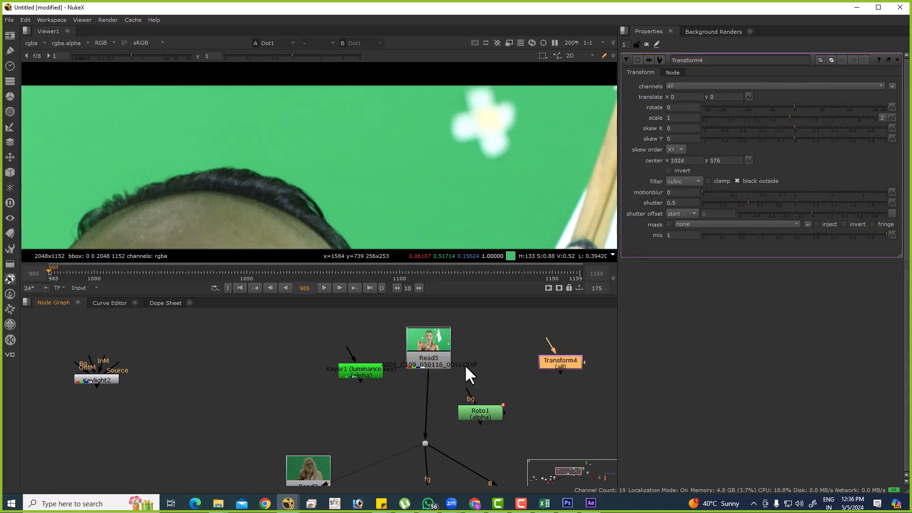
{"action": "left_click_drag", "start_coordinate": [563, 364], "coordinate": [434, 412]}
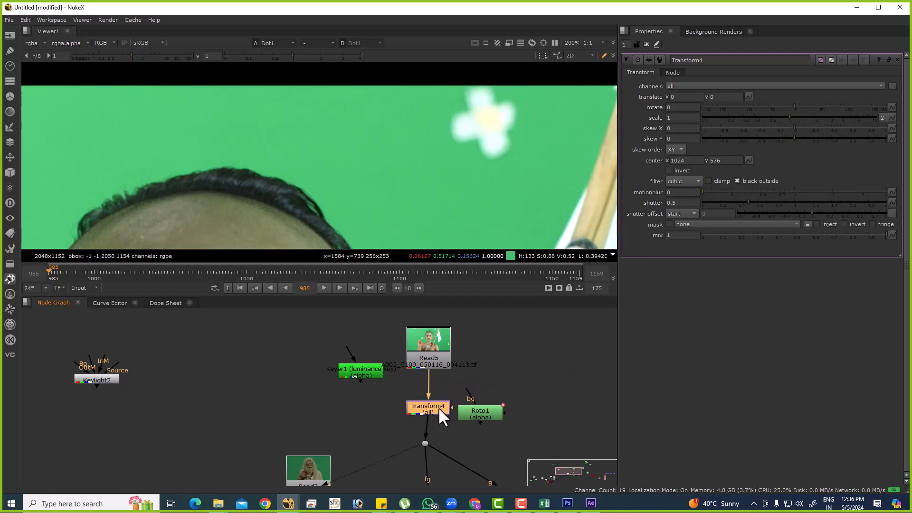
Align Read5 and Transform4 vertically above the Dot and clear the node selection.
{"action": "left_click_drag", "start_coordinate": [438, 354], "coordinate": [434, 350]}
{"action": "left_click", "coordinate": [431, 411]}
{"action": "left_click_drag", "start_coordinate": [432, 412], "coordinate": [433, 410]}
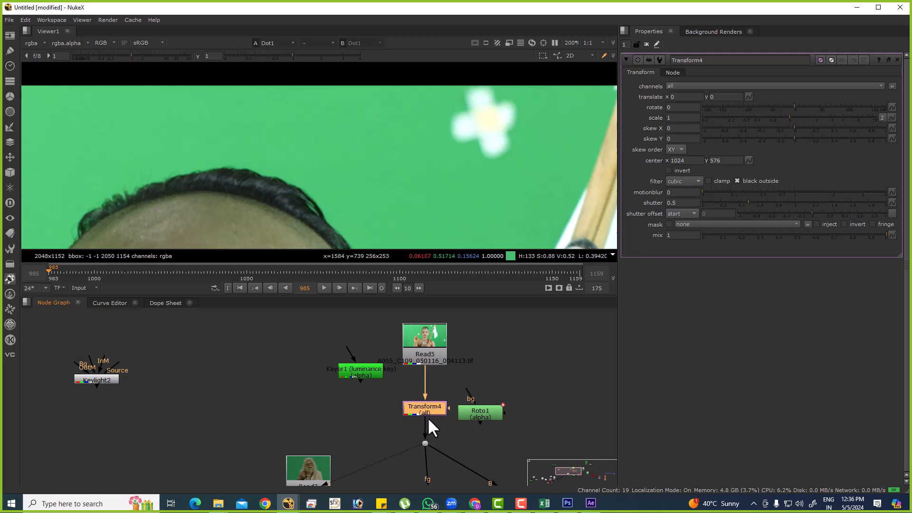
{"action": "scroll", "coordinate": [475, 376], "scroll_direction": "up", "scroll_amount": 3}
{"action": "left_click", "coordinate": [475, 380]}
{"action": "scroll", "coordinate": [472, 379], "scroll_direction": "up", "scroll_amount": 2}
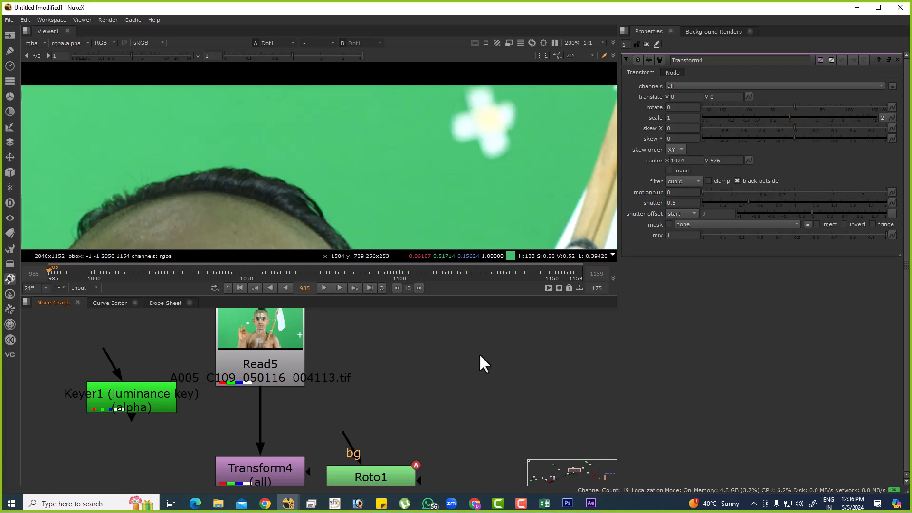
Add a plain Transform node in the empty graph area beside Read5.
{"action": "key", "text": "t"}
{"action": "key", "text": "Delete"}
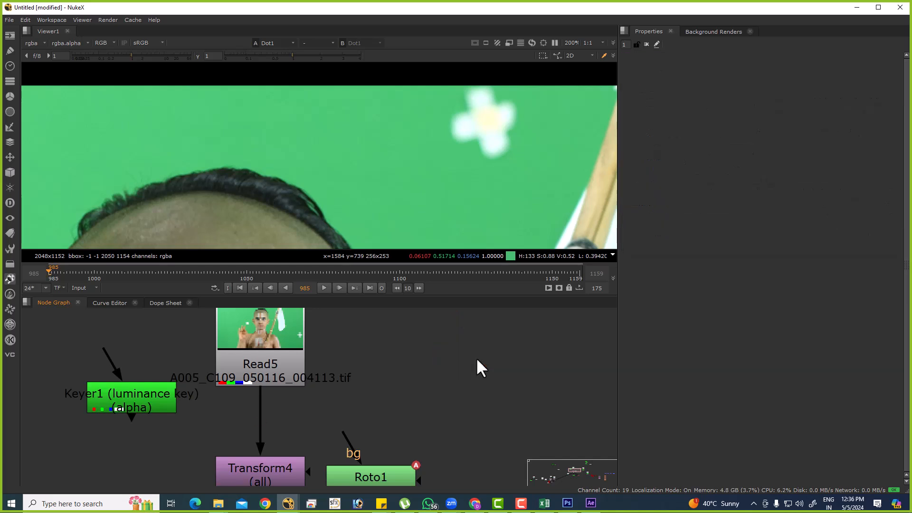
{"action": "key", "text": "Tab"}
{"action": "type", "text": "TRA"}
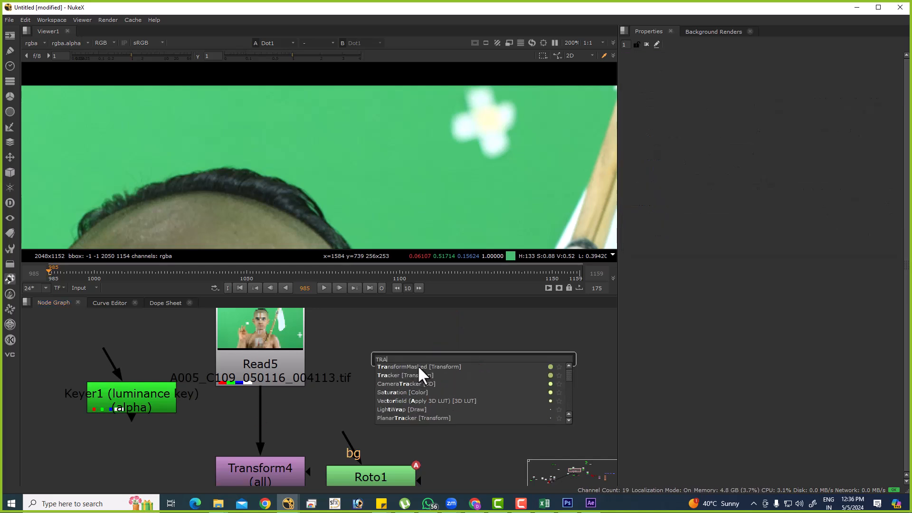
{"action": "type", "text": "NSF"}
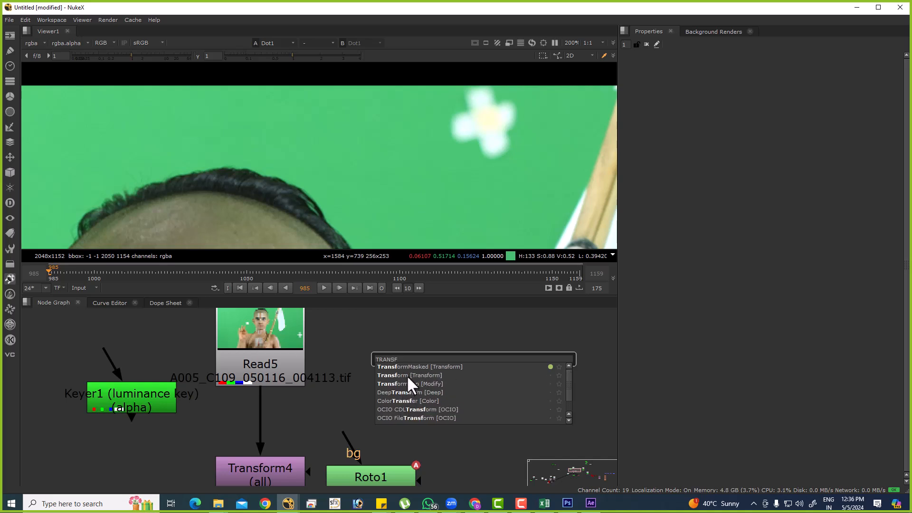
{"action": "left_click", "coordinate": [406, 375]}
Add a TransformMasked node below the plain Transform and compare the two nodes.
{"action": "key", "text": "Tab"}
{"action": "type", "text": "TRA"}
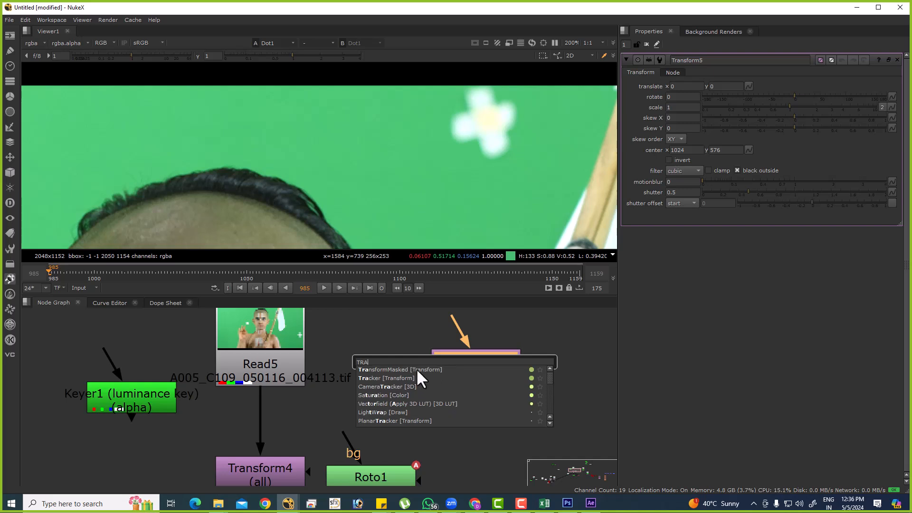
{"action": "left_click", "coordinate": [421, 370]}
{"action": "left_click", "coordinate": [479, 359]}
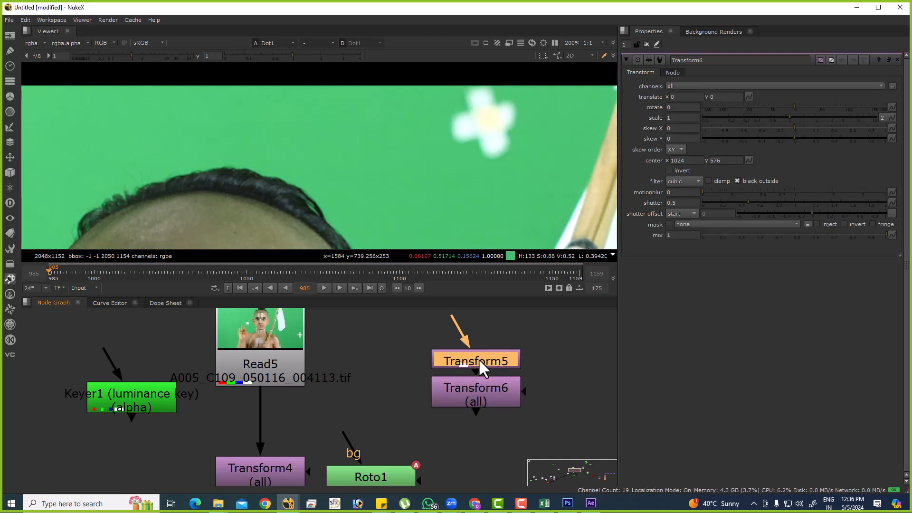
{"action": "left_click", "coordinate": [484, 398]}
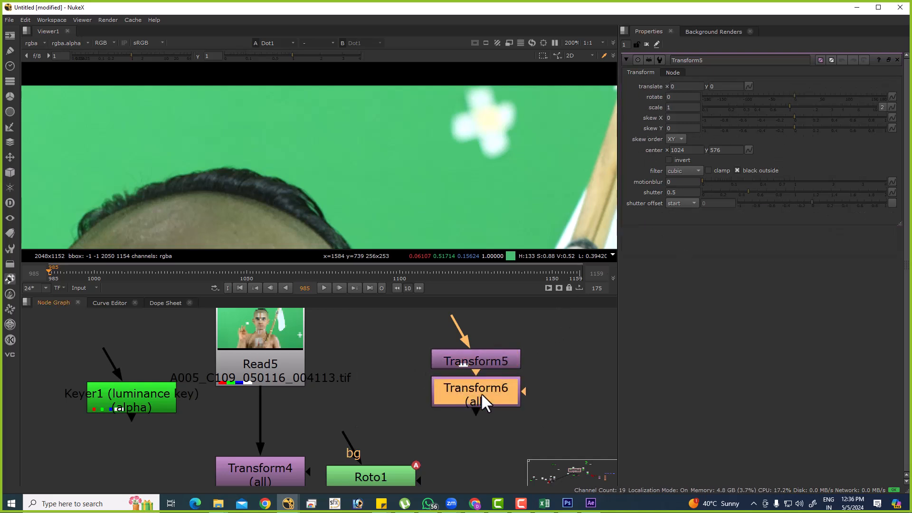
{"action": "left_click", "coordinate": [492, 360]}
Delete the plain and masked comparison transforms and view Transform4's output.
{"action": "left_click_drag", "start_coordinate": [552, 336], "coordinate": [397, 420]}
{"action": "key", "text": "Delete"}
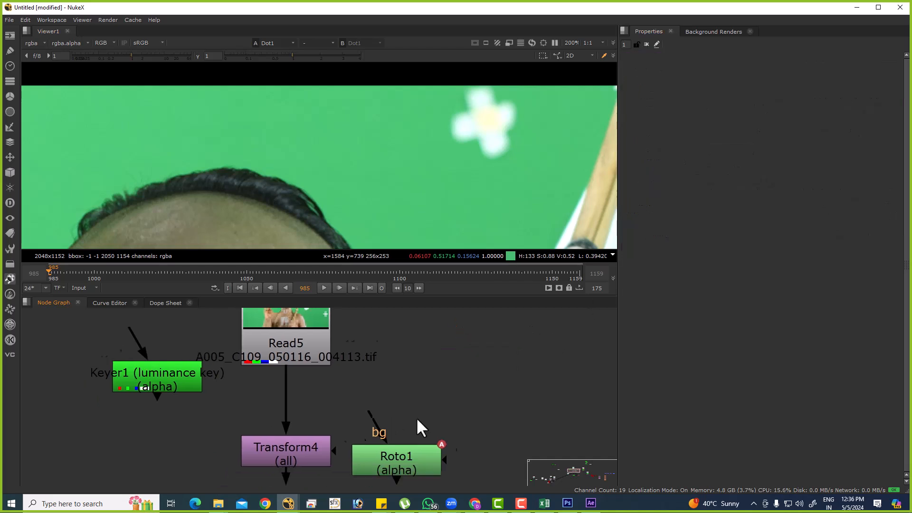
{"action": "left_click", "coordinate": [349, 410]}
{"action": "key", "text": "1"}
Add another plain Transform node beside Read5 and examine which inputs it offers.
{"action": "left_click", "coordinate": [453, 354]}
{"action": "key", "text": "Tab"}
{"action": "key", "text": "Return"}
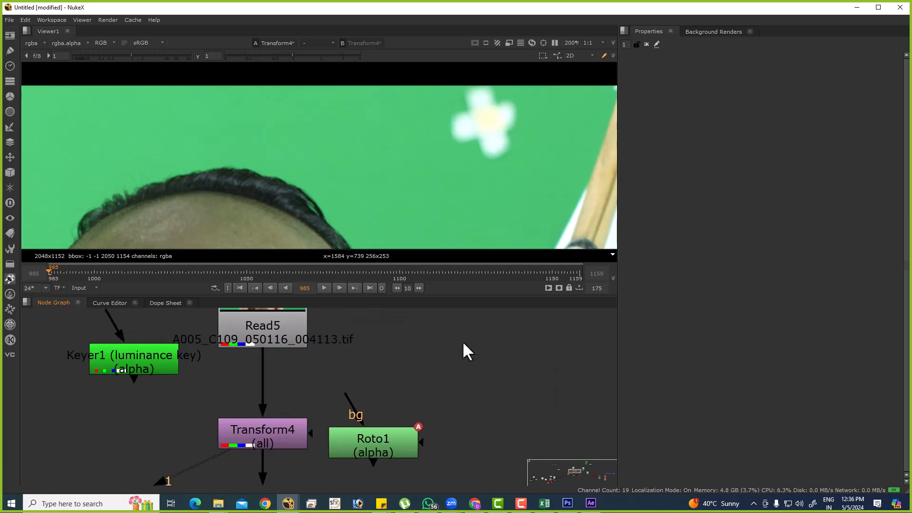
{"action": "scroll", "coordinate": [457, 347], "scroll_direction": "up", "scroll_amount": 3}
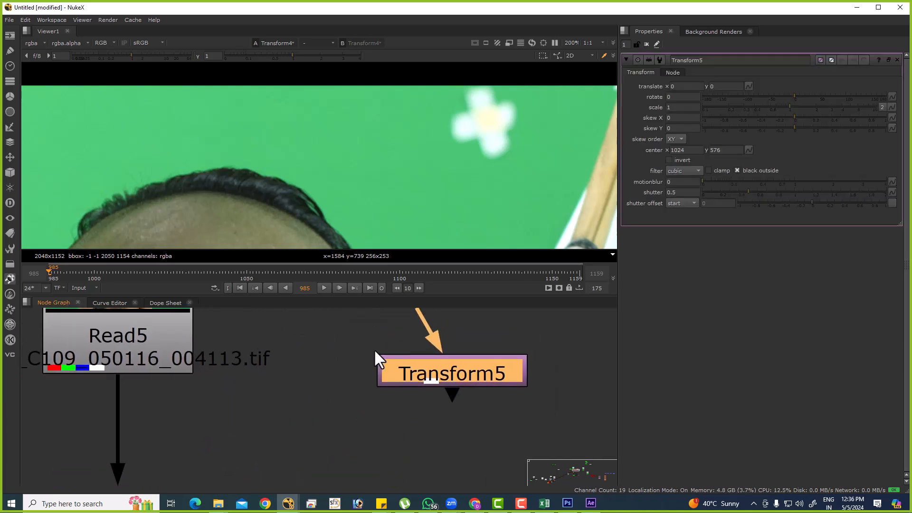
{"action": "middle_click_drag", "start_coordinate": [529, 372], "coordinate": [464, 372]}
{"action": "scroll", "coordinate": [471, 363], "scroll_direction": "down", "scroll_amount": 2}
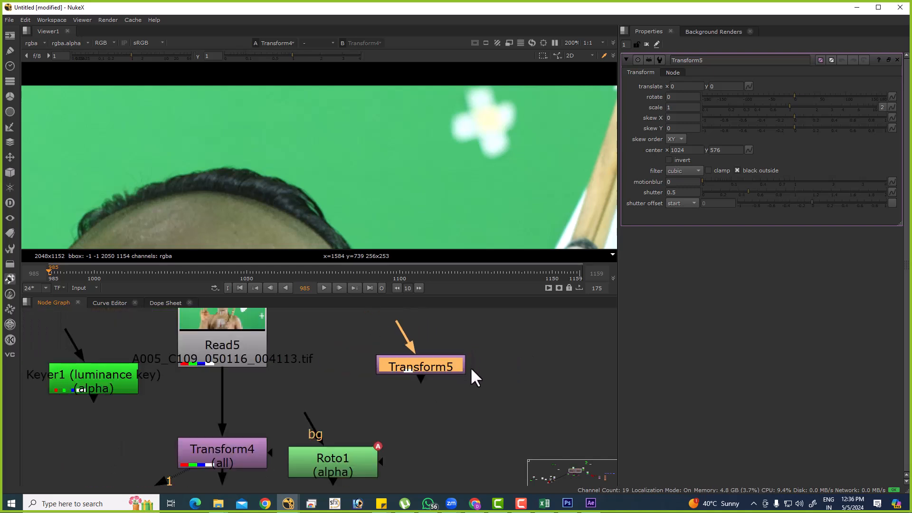
Add another TransformMasked node near the plain Transform to compare its mask input.
{"action": "left_click", "coordinate": [446, 398]}
{"action": "key", "text": "Tab"}
{"action": "type", "text": "tra"}
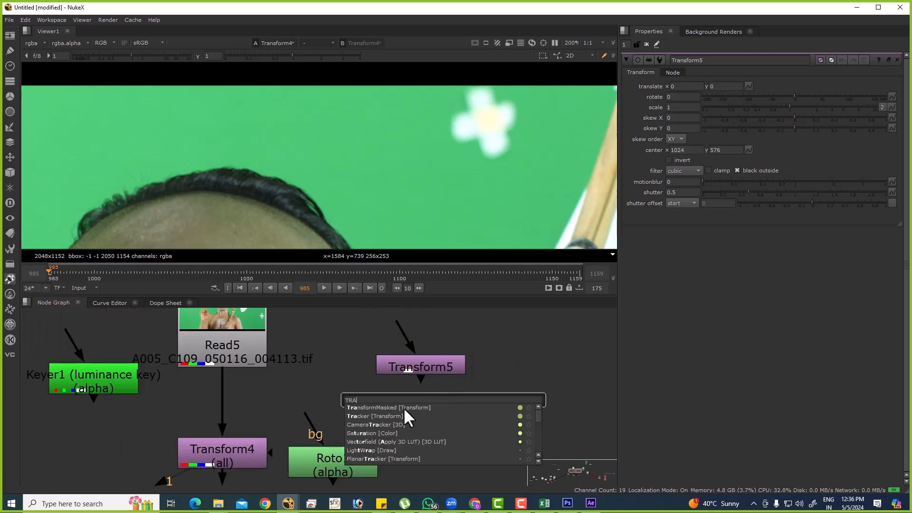
{"action": "left_click", "coordinate": [403, 407]}
{"action": "left_click_drag", "start_coordinate": [497, 409], "coordinate": [524, 339]}
Delete both unconnected Transform comparison nodes between Read5 and Read3.
{"action": "scroll", "coordinate": [384, 343], "scroll_direction": "down", "scroll_amount": 2}
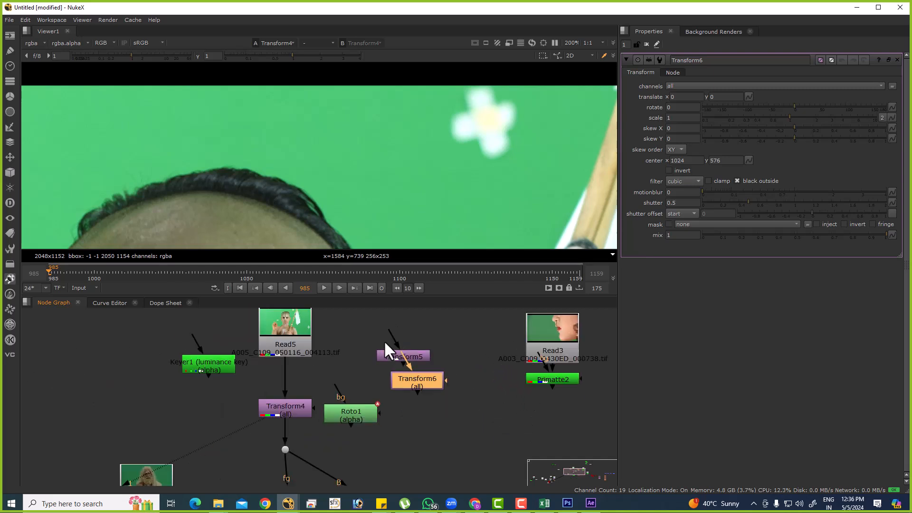
{"action": "left_click_drag", "start_coordinate": [366, 326], "coordinate": [451, 409]}
{"action": "key", "text": "Delete"}
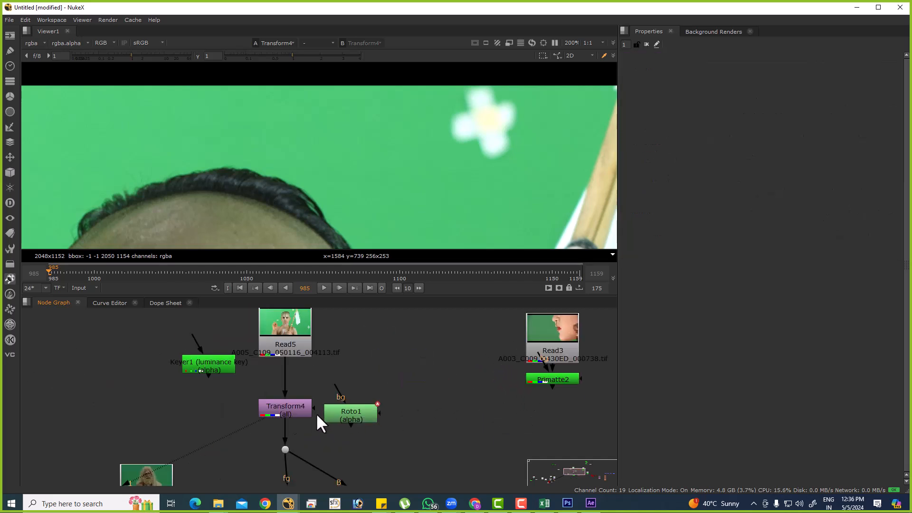
Move Roto1 away from Transform4, connect Transform4's mask input to Roto1, and open Transform4's properties.
{"action": "scroll", "coordinate": [304, 411], "scroll_direction": "up", "scroll_amount": 2}
{"action": "left_click_drag", "start_coordinate": [366, 417], "coordinate": [391, 378]}
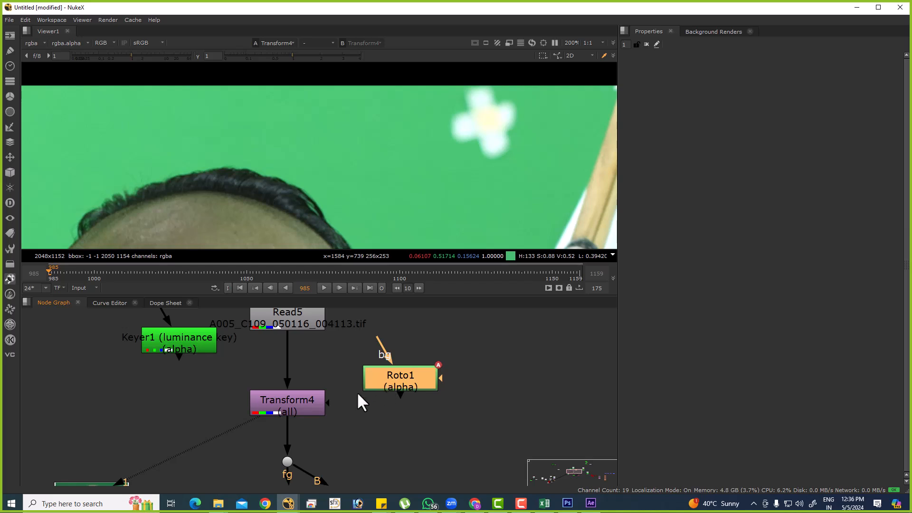
{"action": "left_click_drag", "start_coordinate": [329, 403], "coordinate": [388, 384]}
{"action": "double_click", "coordinate": [302, 403]}
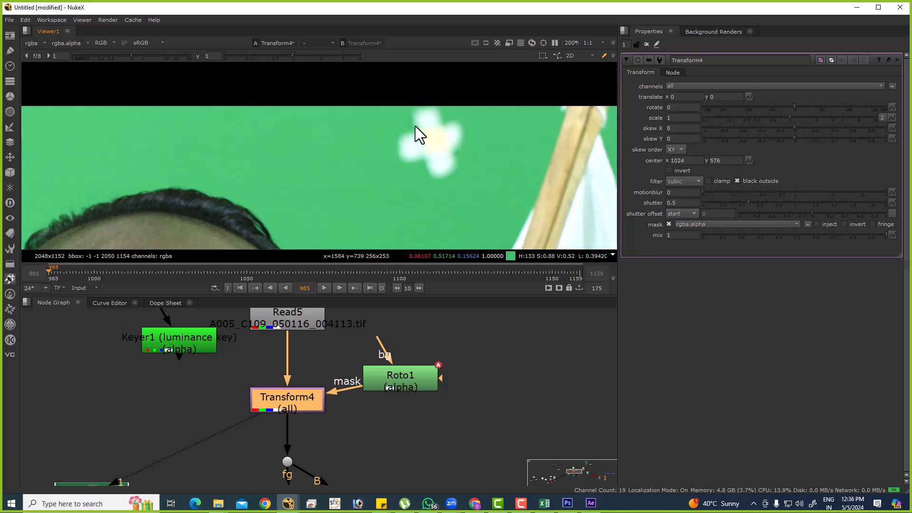
Examine the flower-shaped marker and the clean green areas around it on the plate.
{"action": "left_click_drag", "start_coordinate": [285, 120], "coordinate": [343, 163]}
{"action": "left_click_drag", "start_coordinate": [237, 115], "coordinate": [283, 132]}
{"action": "scroll", "coordinate": [445, 158], "scroll_direction": "down", "scroll_amount": 2}
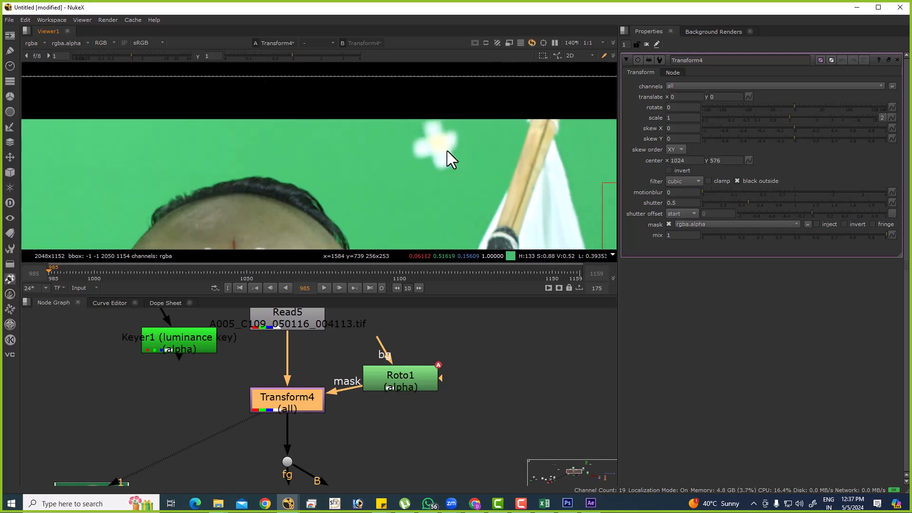
{"action": "middle_click_drag", "start_coordinate": [448, 119], "coordinate": [445, 161]}
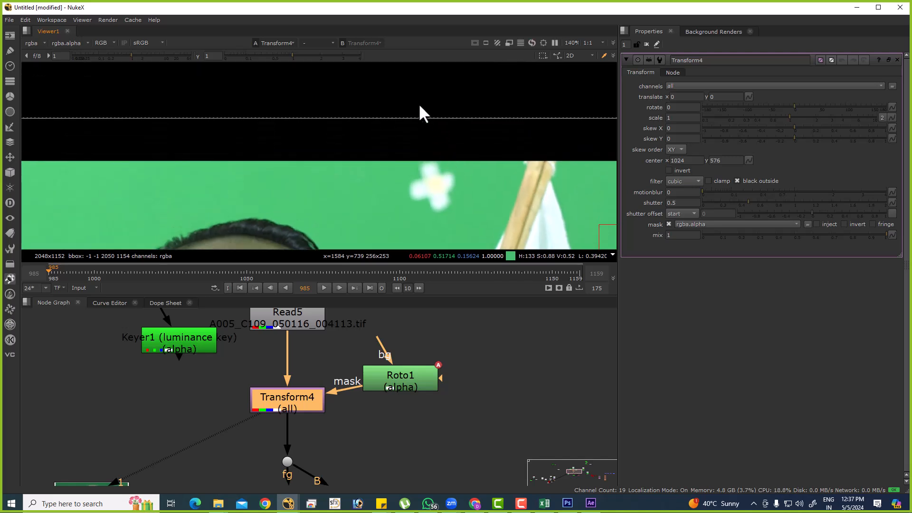
{"action": "left_click_drag", "start_coordinate": [411, 93], "coordinate": [542, 209]}
{"action": "left_click_drag", "start_coordinate": [508, 172], "coordinate": [549, 208]}
{"action": "middle_click_drag", "start_coordinate": [472, 209], "coordinate": [472, 136]}
{"action": "left_click_drag", "start_coordinate": [406, 149], "coordinate": [464, 213]}
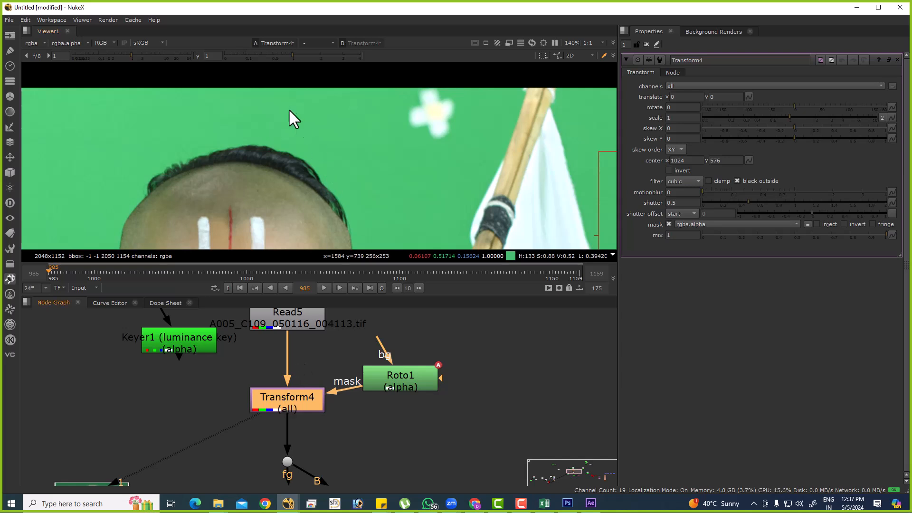
{"action": "left_click_drag", "start_coordinate": [261, 103], "coordinate": [433, 116]}
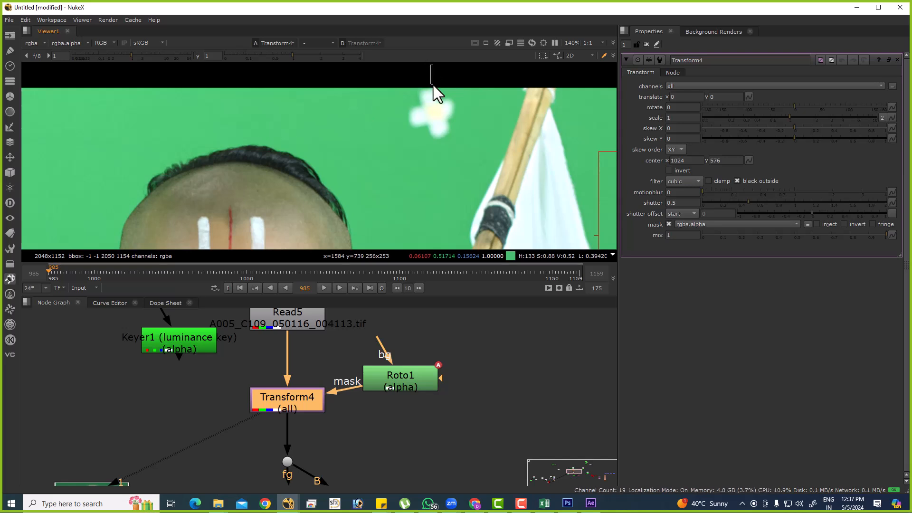
{"action": "left_click_drag", "start_coordinate": [440, 165], "coordinate": [419, 70]}
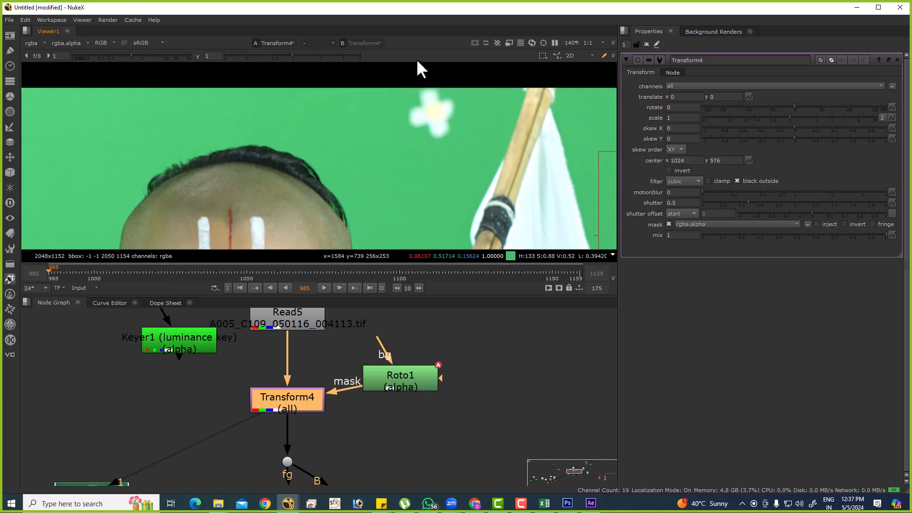
Add an unmasked Transform node branching off Read5 and view its output.
{"action": "middle_click_drag", "start_coordinate": [443, 329], "coordinate": [397, 377]}
{"action": "left_click", "coordinate": [398, 379]}
{"action": "key", "text": "t"}
{"action": "left_click_drag", "start_coordinate": [376, 348], "coordinate": [257, 349]}
Set Transform5's translate x to 4, raise it to 14, and increase it further to shift the whole plate.
{"action": "left_click", "coordinate": [691, 86]}
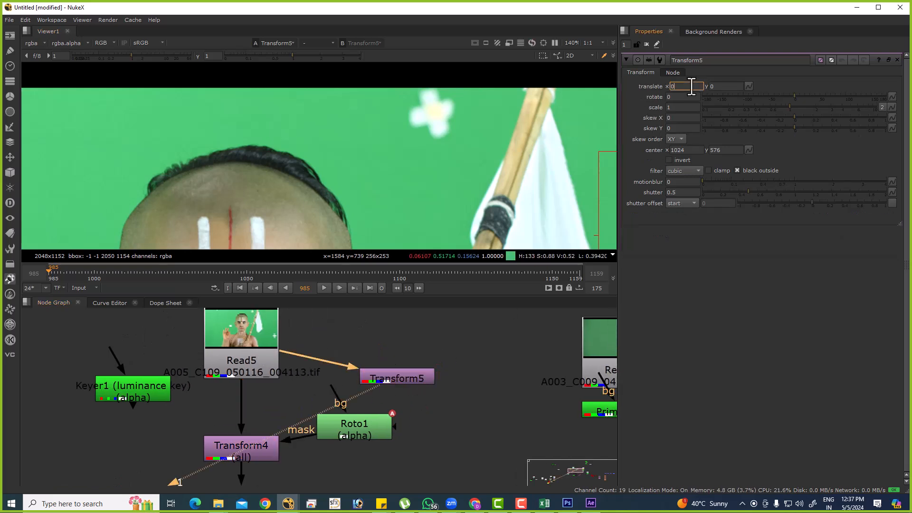
{"action": "type", "text": "4"}
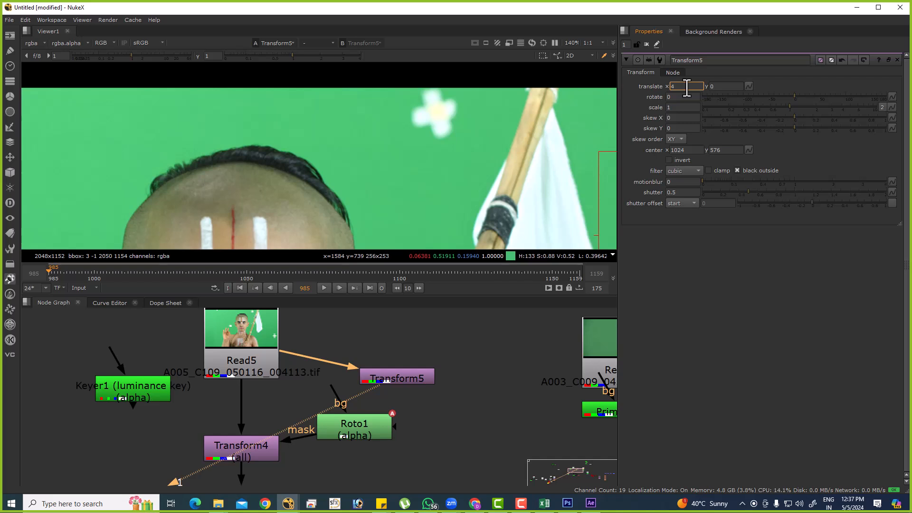
{"action": "key", "text": "Return"}
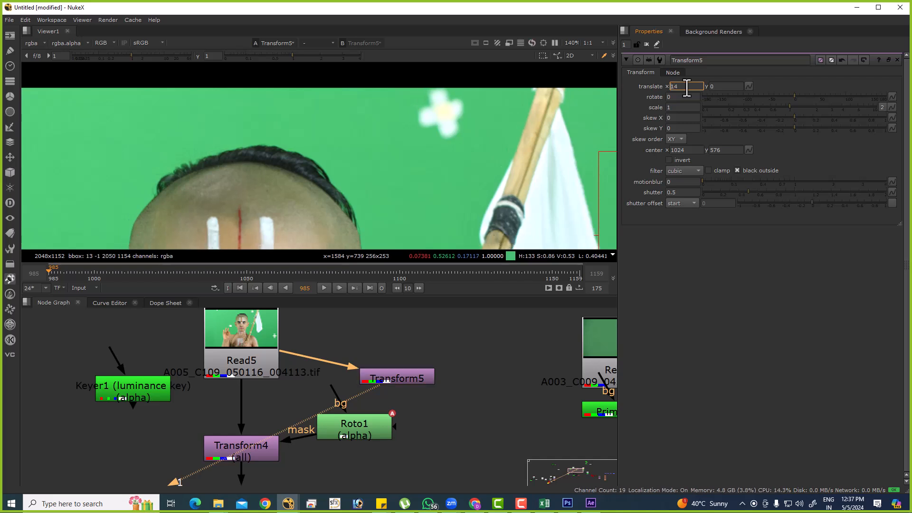
{"action": "key", "text": "Up"}
{"action": "key", "text": "Up"}
{"action": "key", "text": "Up"}
{"action": "key", "text": "Up"}
{"action": "key", "text": "Up"}
{"action": "key", "text": "Up"}
{"action": "key", "text": "Up"}
{"action": "key", "text": "Up"}
{"action": "key", "text": "Up"}
{"action": "key", "text": "Up"}
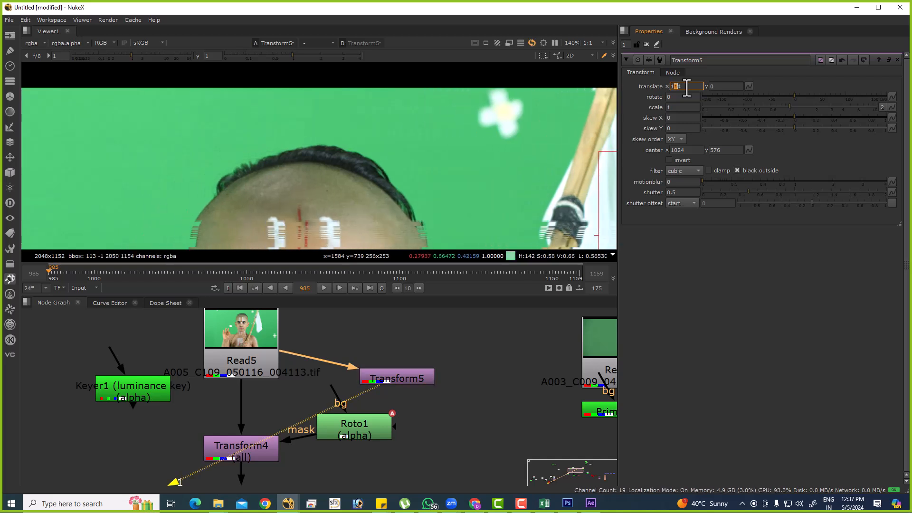
Lower Transform5's translate x into negative values to shift the plate the other way, and reset it to 0.
{"action": "key", "text": "Down"}
{"action": "key", "text": "Down"}
{"action": "key", "text": "Down"}
{"action": "key", "text": "Down"}
{"action": "key", "text": "Down"}
{"action": "key", "text": "Down"}
{"action": "key", "text": "Down"}
{"action": "key", "text": "Down"}
{"action": "key", "text": "Down"}
{"action": "key", "text": "Down"}
{"action": "key", "text": "Down"}
{"action": "key", "text": "Down"}
{"action": "key", "text": "Down"}
{"action": "key", "text": "Down"}
{"action": "key", "text": "Down"}
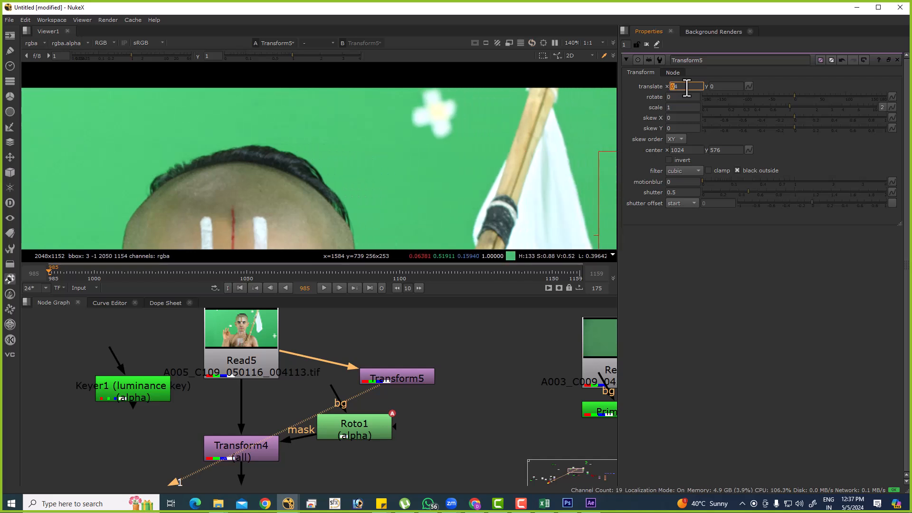
{"action": "key", "text": "Down"}
{"action": "key", "text": "Down"}
{"action": "key", "text": "Down"}
{"action": "key", "text": "Down"}
{"action": "key", "text": "Down"}
{"action": "key", "text": "Down"}
{"action": "key", "text": "Down"}
{"action": "key", "text": "Down"}
{"action": "key", "text": "Down"}
{"action": "key", "text": "Down"}
{"action": "key", "text": "Down"}
{"action": "key", "text": "Down"}
{"action": "key", "text": "Down"}
{"action": "key", "text": "Down"}
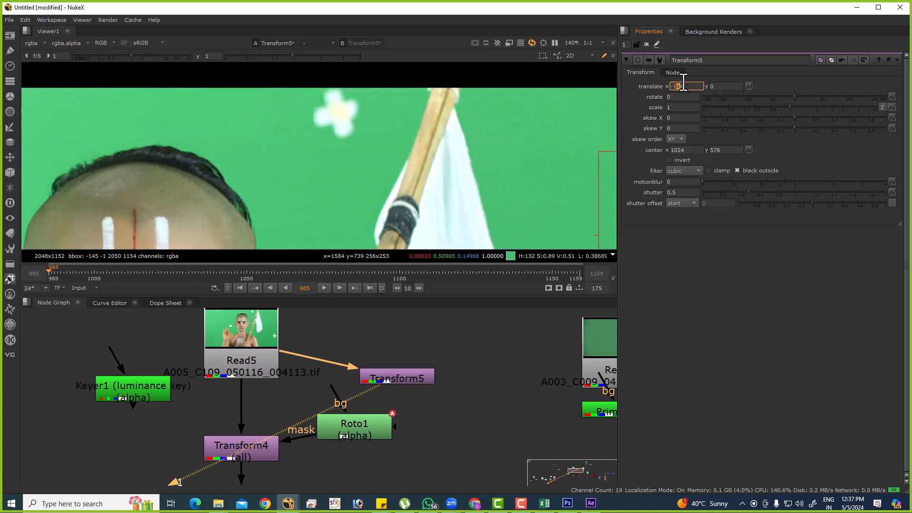
{"action": "key", "text": "Down"}
{"action": "key", "text": "Down"}
{"action": "double_click", "coordinate": [684, 86]}
{"action": "type", "text": "0"}
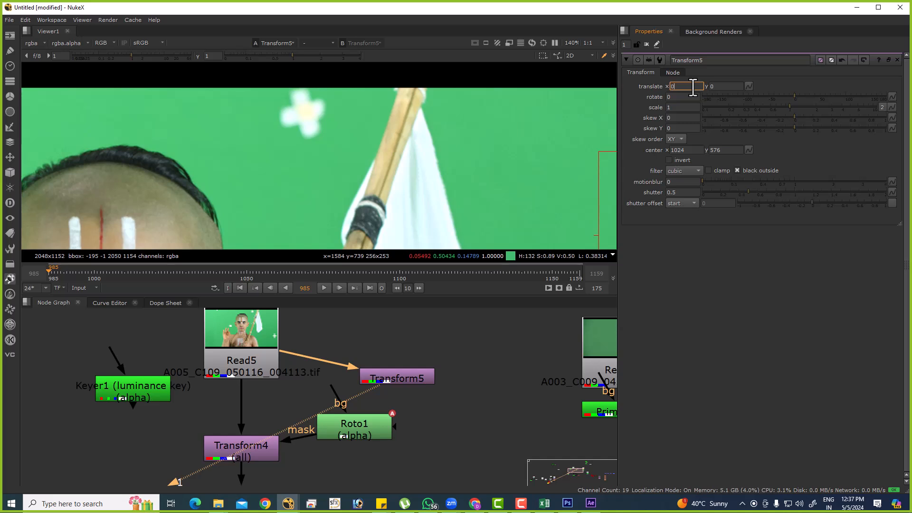
{"action": "key", "text": "Return"}
Raise Transform5's translate y to 21 and lower it to -131 to demonstrate vertical movement.
{"action": "left_click", "coordinate": [736, 87]}
{"action": "key", "text": "Up"}
{"action": "key", "text": "Up"}
{"action": "key", "text": "Up"}
{"action": "key", "text": "Up"}
{"action": "key", "text": "Up"}
{"action": "key", "text": "Up"}
{"action": "key", "text": "Up"}
{"action": "key", "text": "Up"}
{"action": "key", "text": "Up"}
{"action": "key", "text": "Up"}
{"action": "key", "text": "Up"}
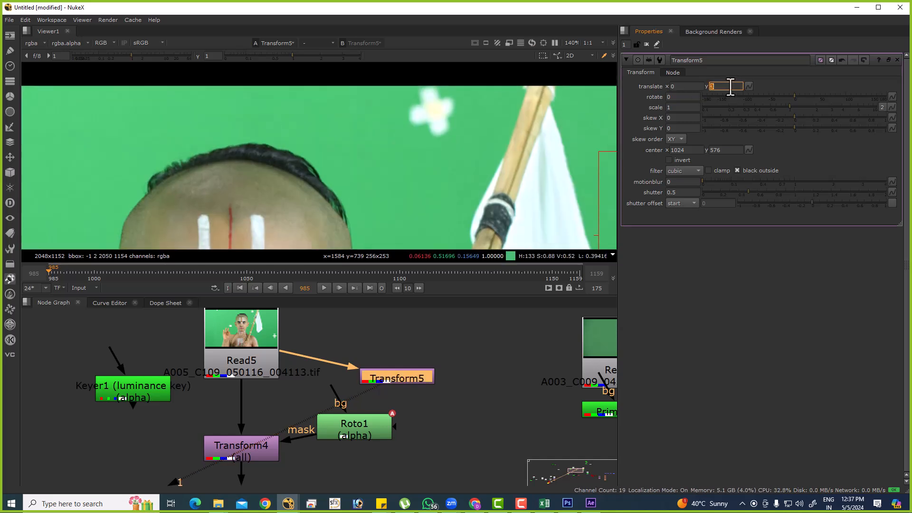
{"action": "key", "text": "Left"}
{"action": "key", "text": "Up"}
{"action": "key", "text": "Up"}
{"action": "key", "text": "Up"}
{"action": "key", "text": "Up"}
{"action": "key", "text": "Up"}
{"action": "key", "text": "Up"}
{"action": "key", "text": "Up"}
{"action": "key", "text": "Up"}
{"action": "key", "text": "Up"}
{"action": "key", "text": "Up"}
{"action": "key", "text": "Up"}
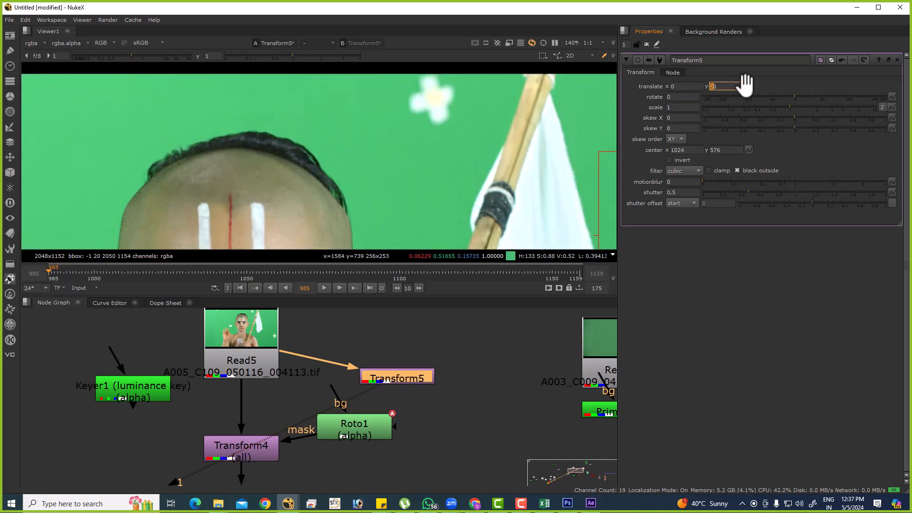
{"action": "key", "text": "Down"}
{"action": "key", "text": "Down"}
{"action": "key", "text": "Down"}
{"action": "key", "text": "Down"}
{"action": "key", "text": "Down"}
{"action": "key", "text": "Down"}
{"action": "key", "text": "Down"}
{"action": "key", "text": "Down"}
{"action": "key", "text": "Down"}
{"action": "key", "text": "Down"}
{"action": "key", "text": "Down"}
{"action": "key", "text": "Down"}
{"action": "key", "text": "Down"}
{"action": "key", "text": "Down"}
{"action": "key", "text": "Down"}
{"action": "key", "text": "Down"}
{"action": "key", "text": "Down"}
{"action": "key", "text": "Down"}
{"action": "key", "text": "Down"}
{"action": "key", "text": "Down"}
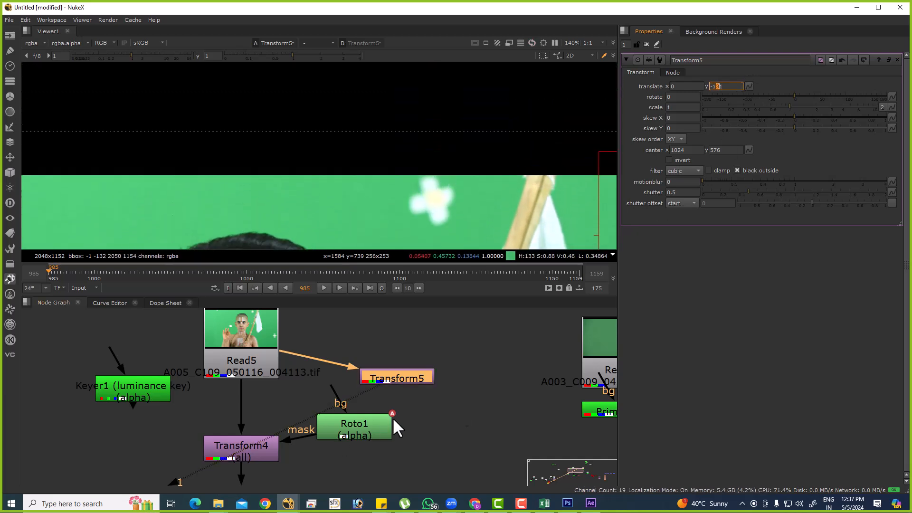
Delete the unmasked Transform5, view Transform4's output, and open Transform4's properties.
{"action": "left_click", "coordinate": [416, 375]}
{"action": "key", "text": "Delete"}
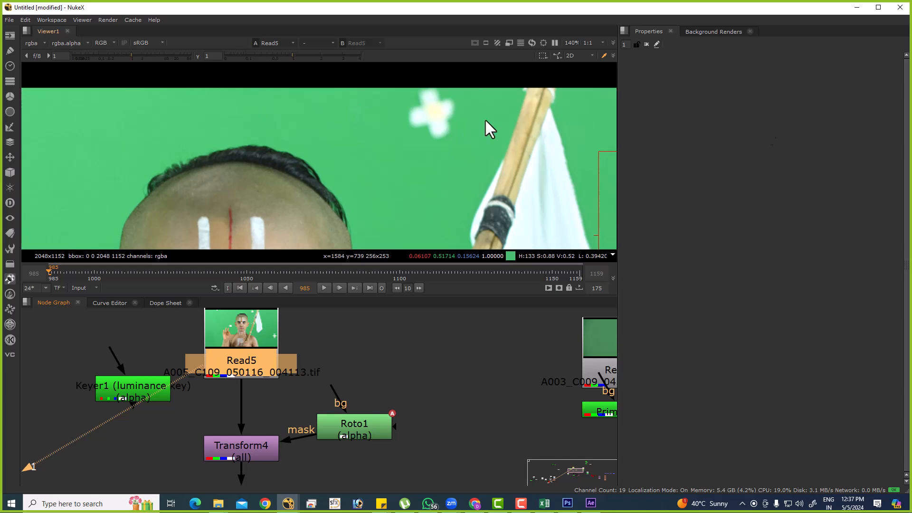
{"action": "left_click", "coordinate": [248, 449]}
{"action": "key", "text": "1"}
{"action": "double_click", "coordinate": [248, 446]}
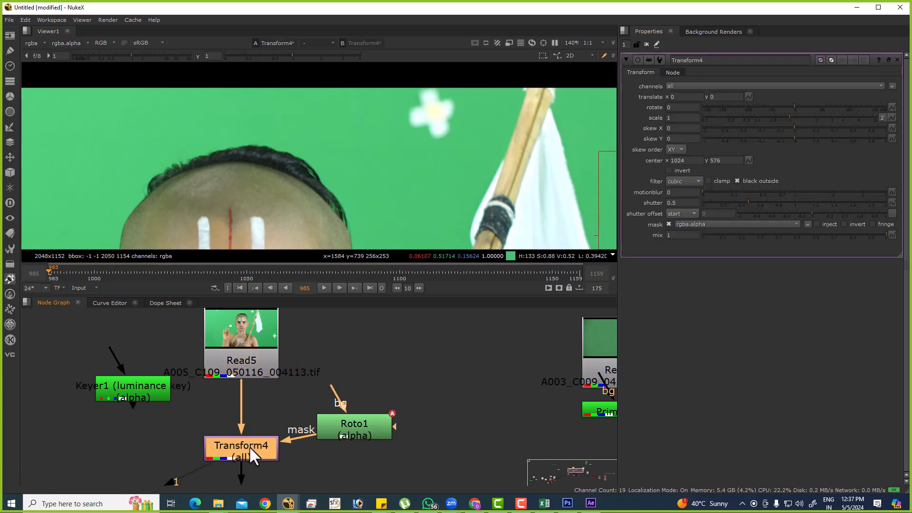
Set Transform4's translate x to 143 so clean green covers the flower-shaped marker within the roto mask.
{"action": "left_click", "coordinate": [684, 98]}
{"action": "key", "text": "Up"}
{"action": "key", "text": "Up"}
{"action": "key", "text": "Up"}
{"action": "key", "text": "Up"}
{"action": "key", "text": "Up"}
{"action": "key", "text": "Up"}
{"action": "key", "text": "Up"}
{"action": "key", "text": "Up"}
{"action": "key", "text": "Up"}
{"action": "key", "text": "Up"}
{"action": "key", "text": "Up"}
{"action": "key", "text": "Up"}
{"action": "key", "text": "Up"}
{"action": "key", "text": "Up"}
{"action": "key", "text": "Up"}
{"action": "key", "text": "Up"}
{"action": "key", "text": "Up"}
{"action": "key", "text": "Up"}
{"action": "key", "text": "Up"}
{"action": "key", "text": "Up"}
{"action": "key", "text": "Up"}
{"action": "key", "text": "Up"}
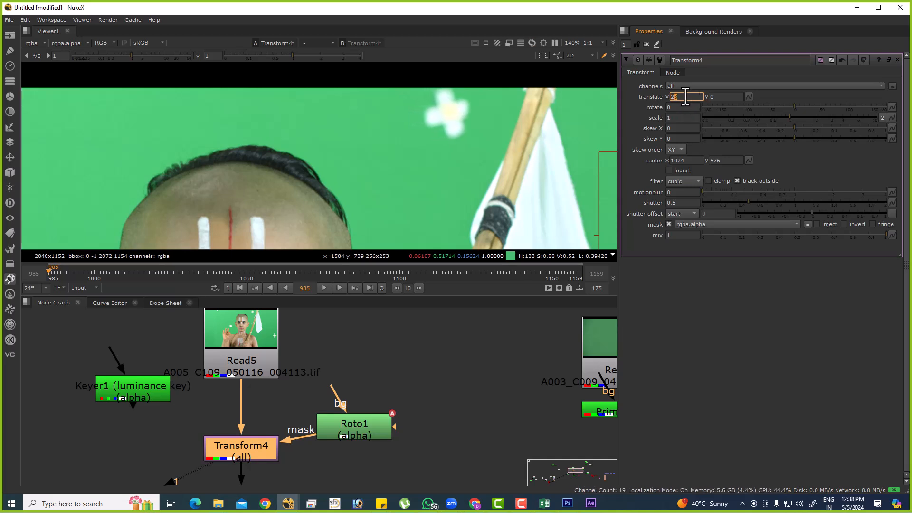
{"action": "left_click", "coordinate": [672, 97]}
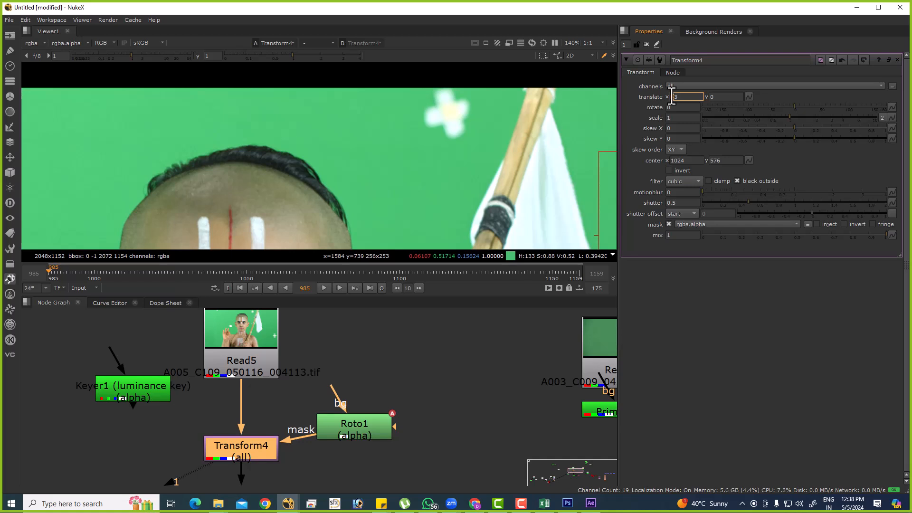
{"action": "type", "text": "14"}
{"action": "key", "text": "Return"}
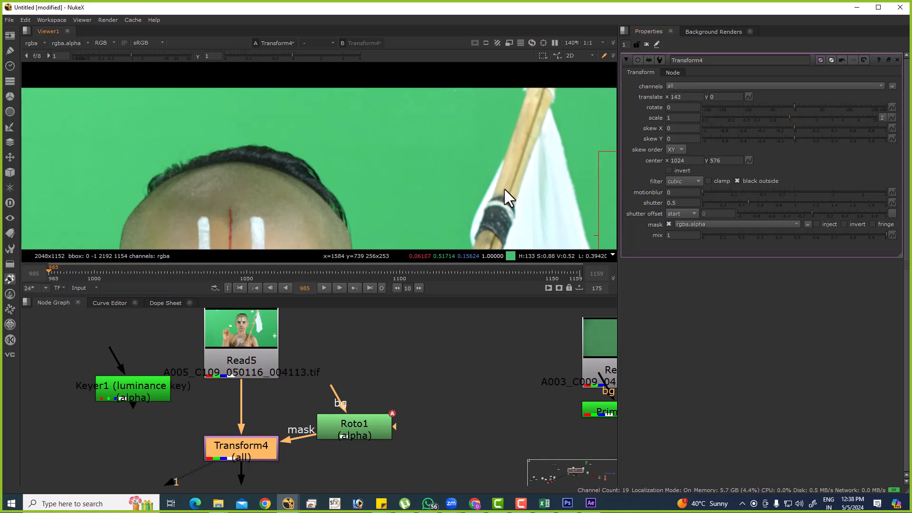
Delete the Transform4 and Roto1 nodes below Read5 so the marker cleanup can be rebuilt.
{"action": "scroll", "coordinate": [514, 189], "scroll_direction": "down", "scroll_amount": 2}
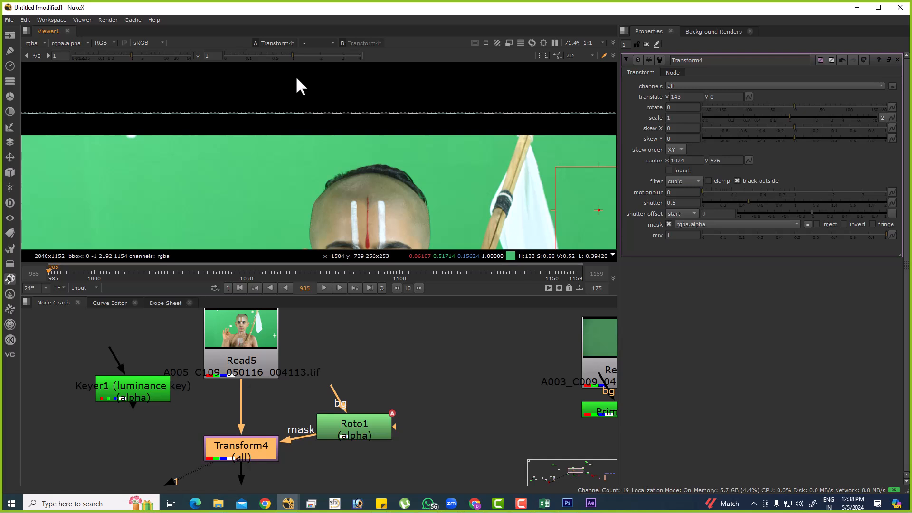
{"action": "left_click_drag", "start_coordinate": [168, 425], "coordinate": [376, 443]}
{"action": "key", "text": "Delete"}
{"action": "key", "text": "Delete"}
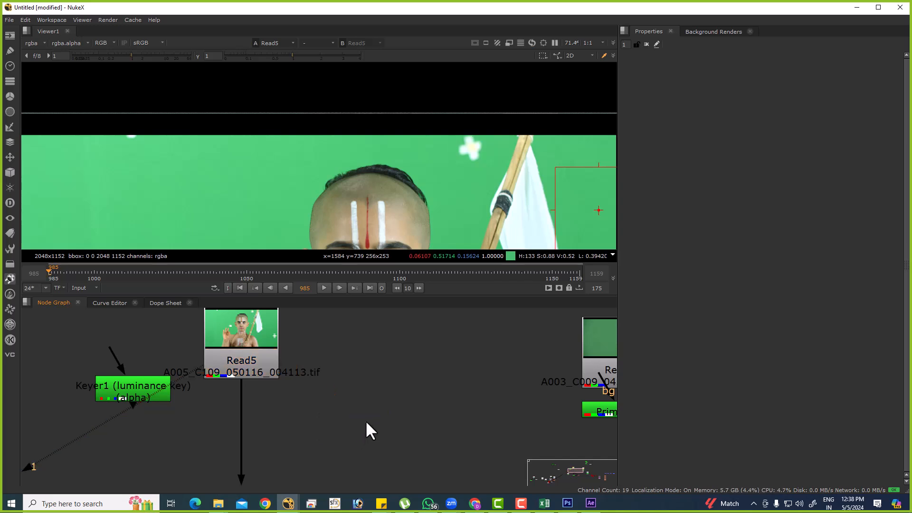
Create a Roto node and draw a rectangle shape around the flower-shaped marker beside the flagpole.
{"action": "key", "text": "o"}
{"action": "right_click", "coordinate": [32, 114]}
{"action": "left_click", "coordinate": [61, 152]}
{"action": "scroll", "coordinate": [473, 136], "scroll_direction": "up", "scroll_amount": 3}
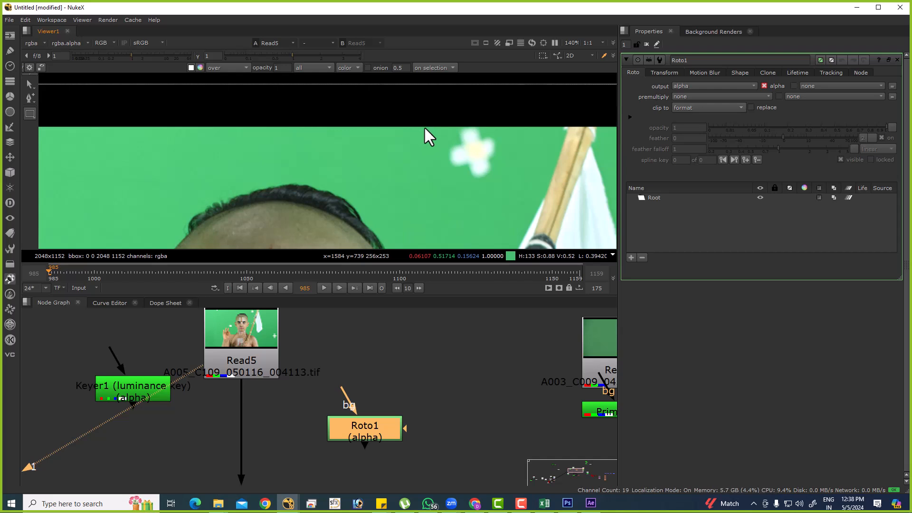
{"action": "left_click_drag", "start_coordinate": [425, 126], "coordinate": [513, 191]}
{"action": "scroll", "coordinate": [430, 149], "scroll_direction": "up", "scroll_amount": 2}
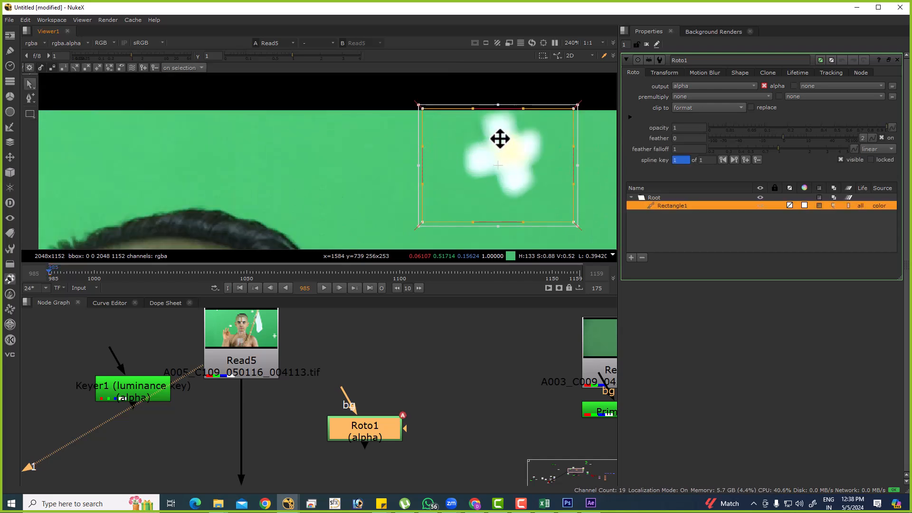
Add a Transform node below Read5, connect its mask input to Roto1, and view its output.
{"action": "left_click", "coordinate": [306, 416]}
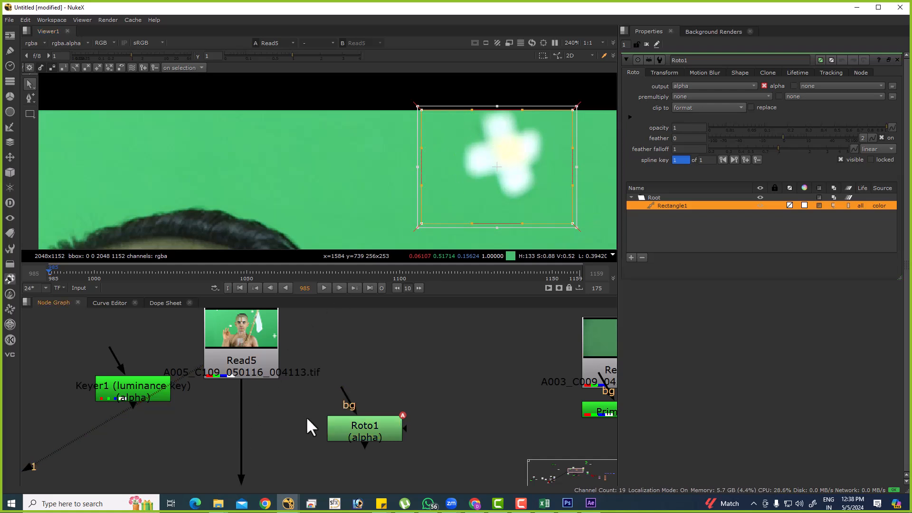
{"action": "key", "text": "Tab"}
{"action": "type", "text": "TRA"}
{"action": "key", "text": "Return"}
{"action": "left_click_drag", "start_coordinate": [304, 419], "coordinate": [342, 437]}
{"action": "left_click", "coordinate": [293, 446]}
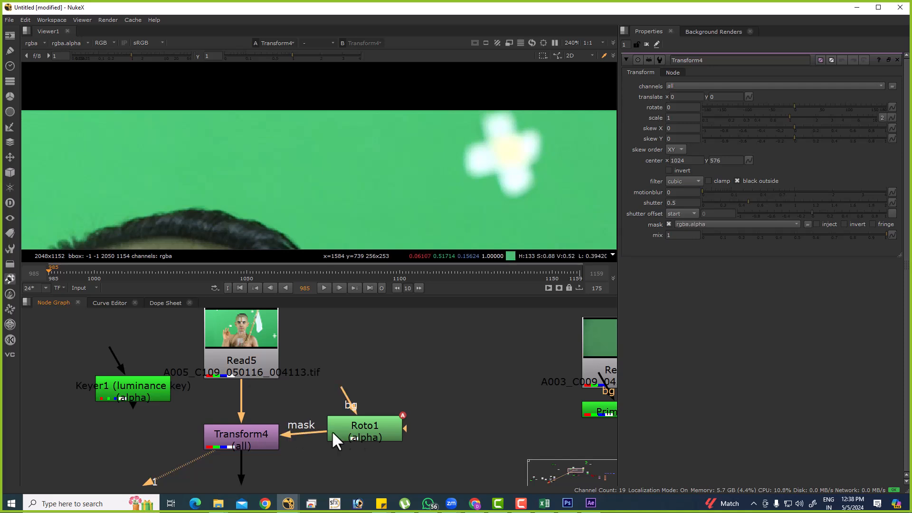
{"action": "left_click", "coordinate": [235, 438]}
Set Transform4's translate x to 127 so clean green replaces the flower-shaped marker.
{"action": "left_click", "coordinate": [687, 98]}
{"action": "scroll", "coordinate": [685, 98], "scroll_direction": "up", "scroll_amount": 9}
{"action": "scroll", "coordinate": [685, 98], "scroll_direction": "up", "scroll_amount": 18}
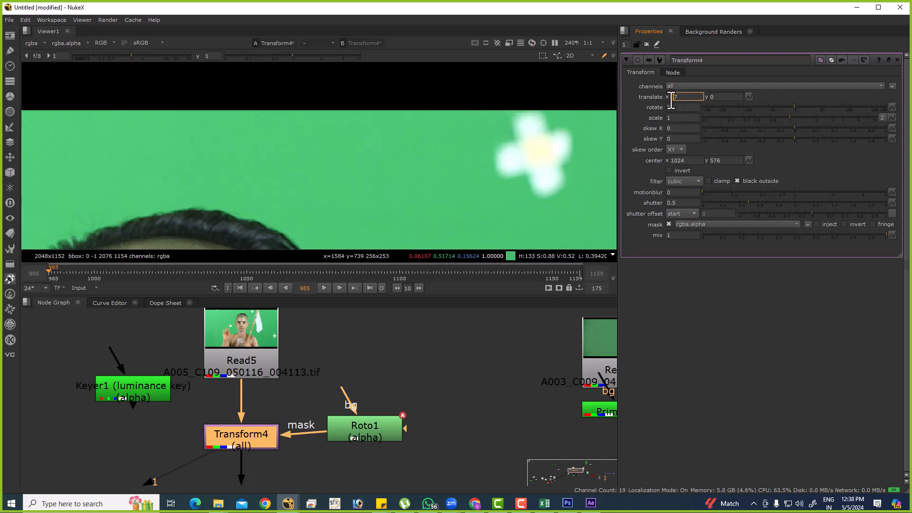
{"action": "scroll", "coordinate": [671, 100], "scroll_direction": "up", "scroll_amount": 7}
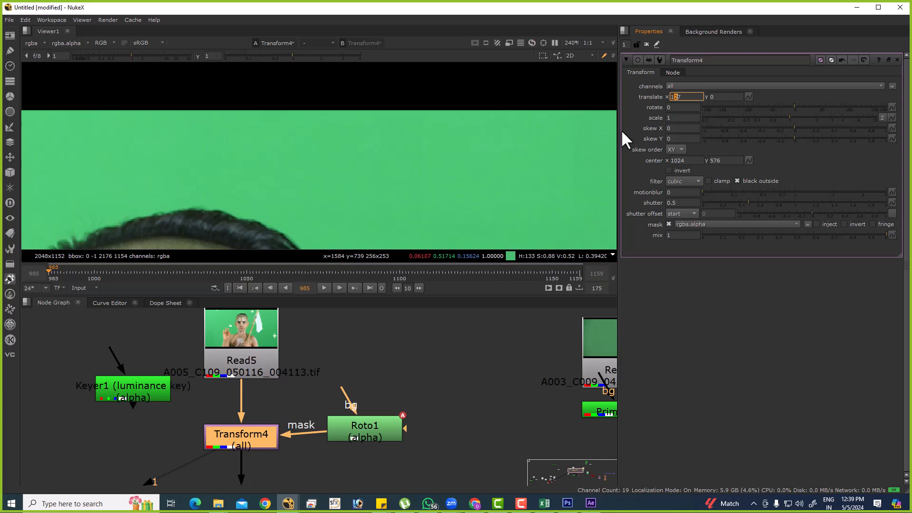
Set the viewer gamma to 0.2 and the viewer gain to 1.25 to inspect the patch edges.
{"action": "scroll", "coordinate": [504, 163], "scroll_direction": "down", "scroll_amount": 3}
{"action": "left_click_drag", "start_coordinate": [345, 137], "coordinate": [548, 259]}
{"action": "left_click_drag", "start_coordinate": [286, 55], "coordinate": [255, 61]}
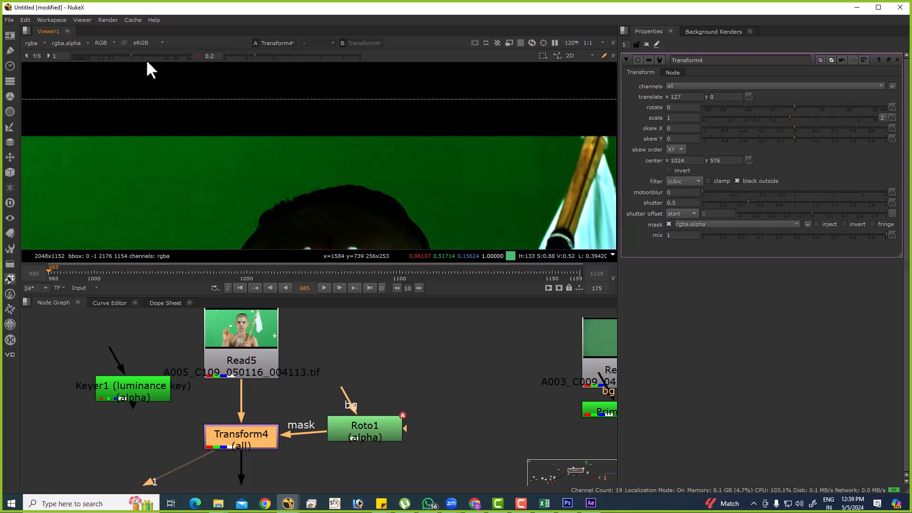
{"action": "left_click_drag", "start_coordinate": [135, 61], "coordinate": [149, 66]}
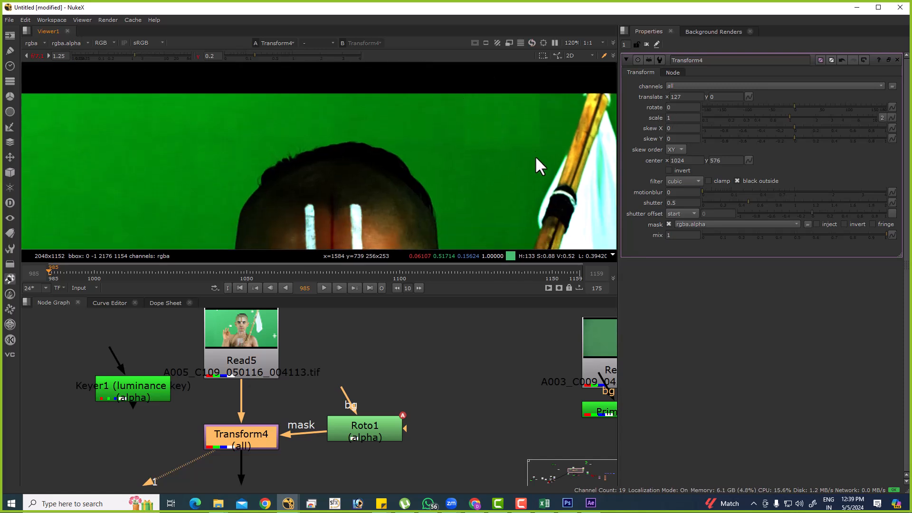
{"action": "left_click_drag", "start_coordinate": [366, 438], "coordinate": [378, 422]}
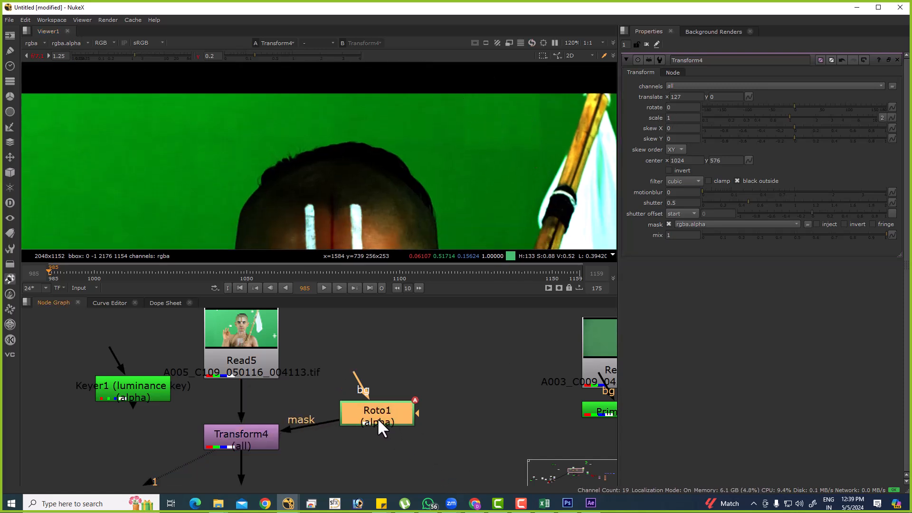
{"action": "key", "text": "b"}
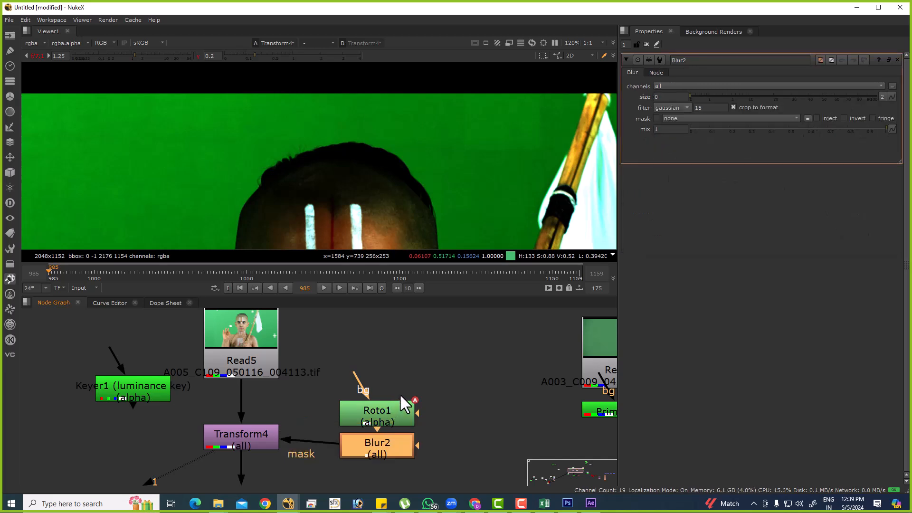
{"action": "key", "text": "Delete"}
Move Roto1 up, insert a Blur node between it and Transform4's mask input, and set the blur size to 5.4.
{"action": "left_click_drag", "start_coordinate": [380, 412], "coordinate": [392, 384]}
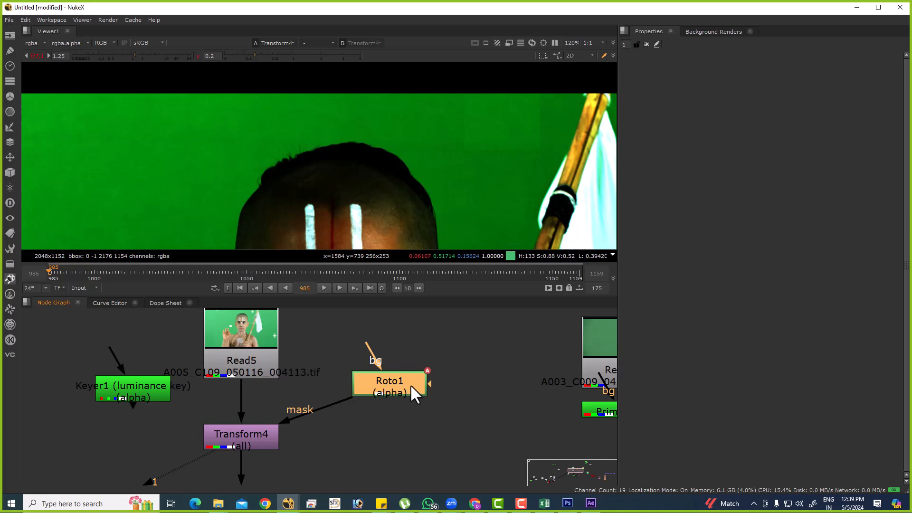
{"action": "key", "text": "b"}
{"action": "left_click_drag", "start_coordinate": [690, 95], "coordinate": [734, 94]}
{"action": "scroll", "coordinate": [546, 106], "scroll_direction": "up", "scroll_amount": 2}
{"action": "scroll", "coordinate": [493, 109], "scroll_direction": "up", "scroll_amount": 5}
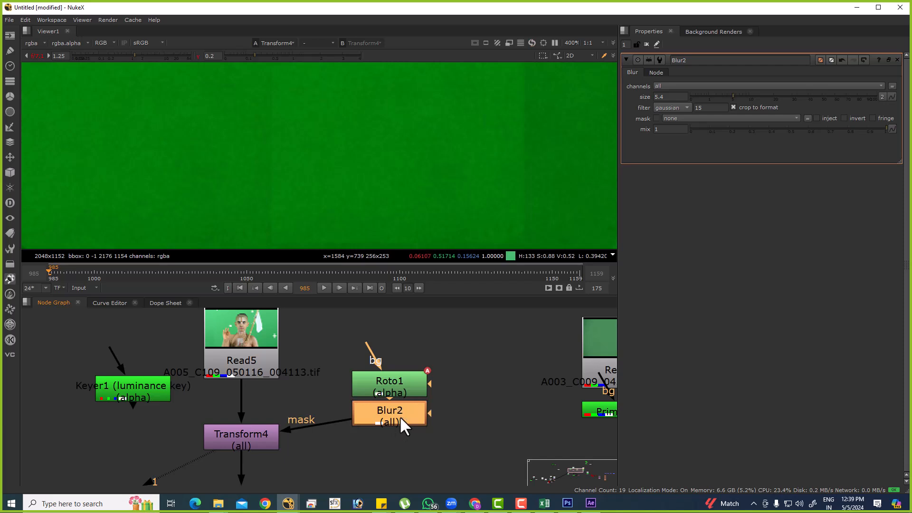
Disable and re-enable Blur2 to compare the patch edges with and without softening.
{"action": "key", "text": "d"}
{"action": "scroll", "coordinate": [445, 150], "scroll_direction": "down", "scroll_amount": 7}
{"action": "scroll", "coordinate": [416, 182], "scroll_direction": "up", "scroll_amount": 3}
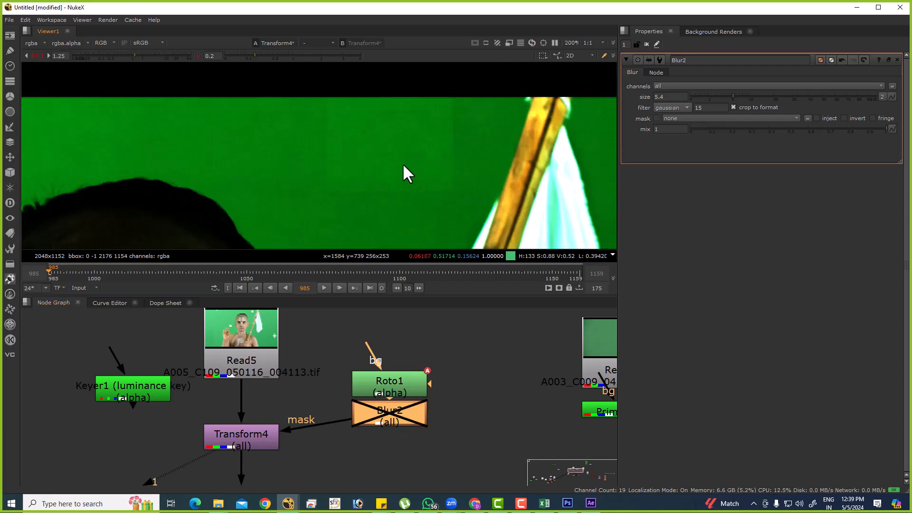
{"action": "key", "text": "d"}
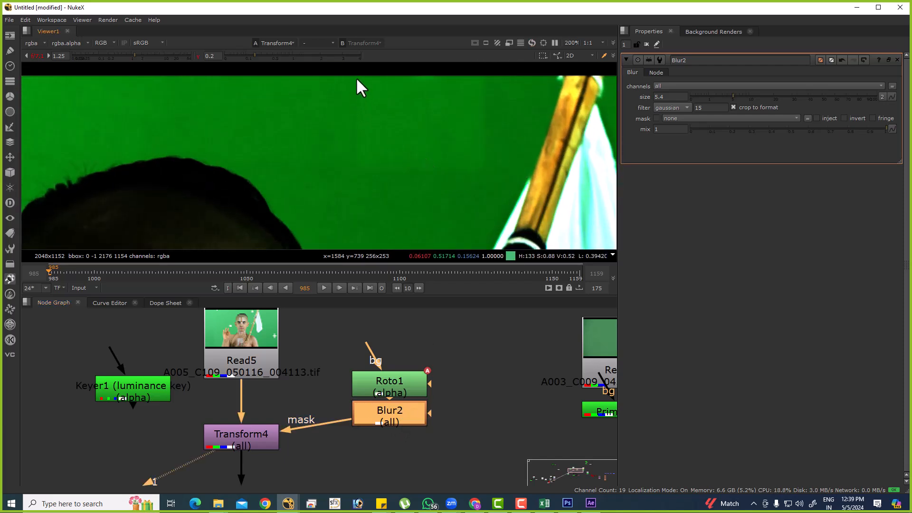
Insert a Grade node directly after Transform4.
{"action": "middle_click_drag", "start_coordinate": [268, 406], "coordinate": [332, 344]}
{"action": "left_click", "coordinate": [321, 373]}
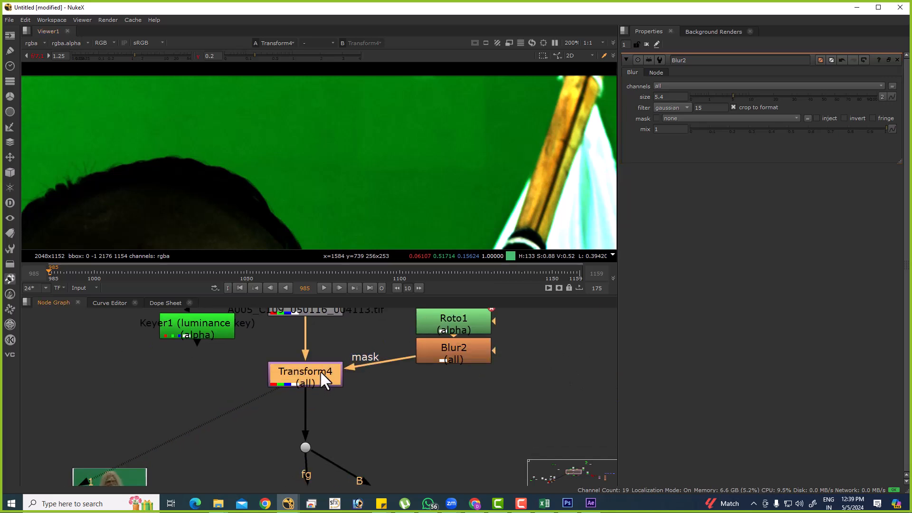
{"action": "key", "text": "g"}
Try nudging the unmasked Grade1's gain down and back up to adjust the patch brightness.
{"action": "left_click", "coordinate": [687, 127]}
{"action": "key", "text": "Up"}
{"action": "key", "text": "Down"}
{"action": "key", "text": "Down"}
{"action": "key", "text": "Down"}
{"action": "key", "text": "Down"}
{"action": "key", "text": "Up"}
{"action": "key", "text": "Up"}
{"action": "key", "text": "Up"}
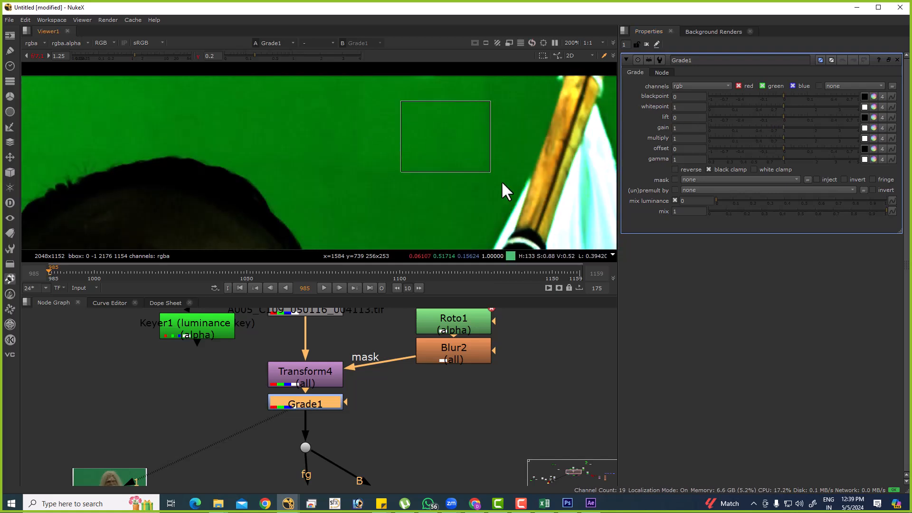
Connect Grade1's mask input to Blur2 and set its gain to 0.98 to match the patch to the surrounding green.
{"action": "left_click", "coordinate": [392, 403]}
{"action": "left_click_drag", "start_coordinate": [357, 402], "coordinate": [449, 350]}
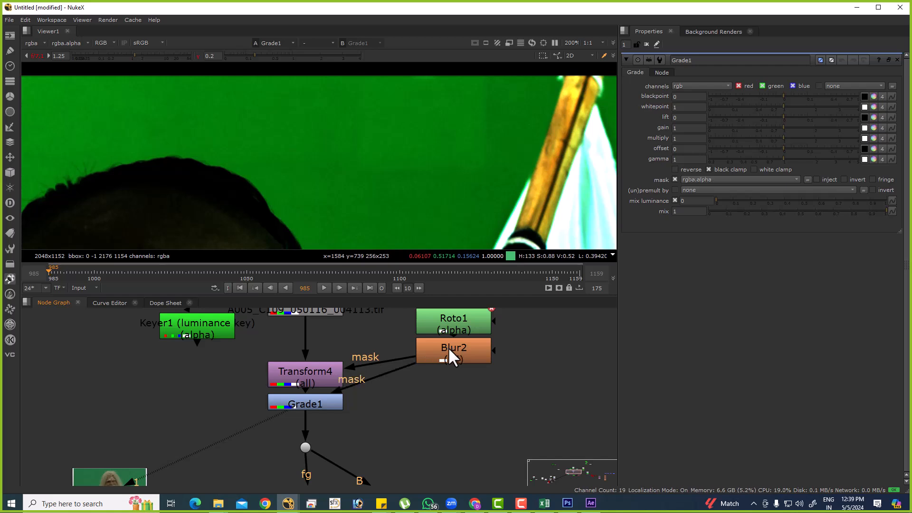
{"action": "left_click", "coordinate": [693, 133]}
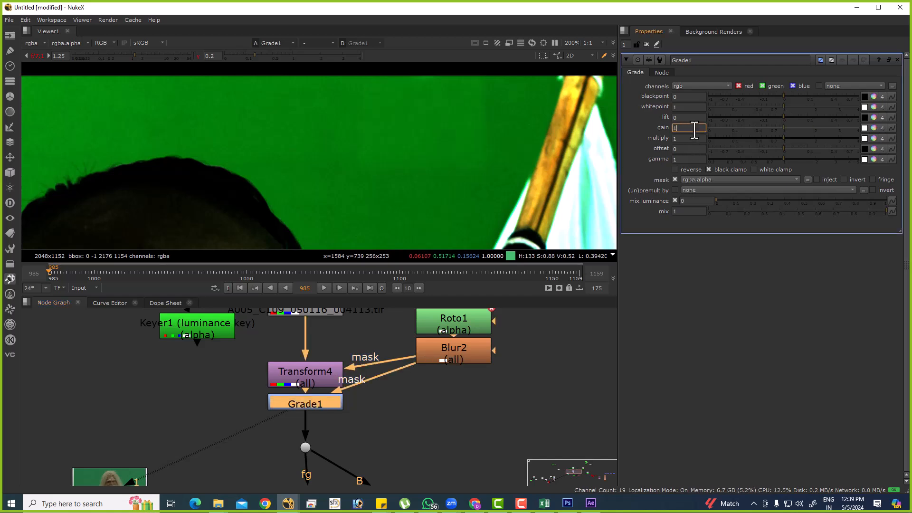
{"action": "type", "text": ".97"}
Toggle Grade1 off and on to compare the patch with and without the gain correction.
{"action": "scroll", "coordinate": [319, 123], "scroll_direction": "down", "scroll_amount": 3}
{"action": "left_click", "coordinate": [325, 405]}
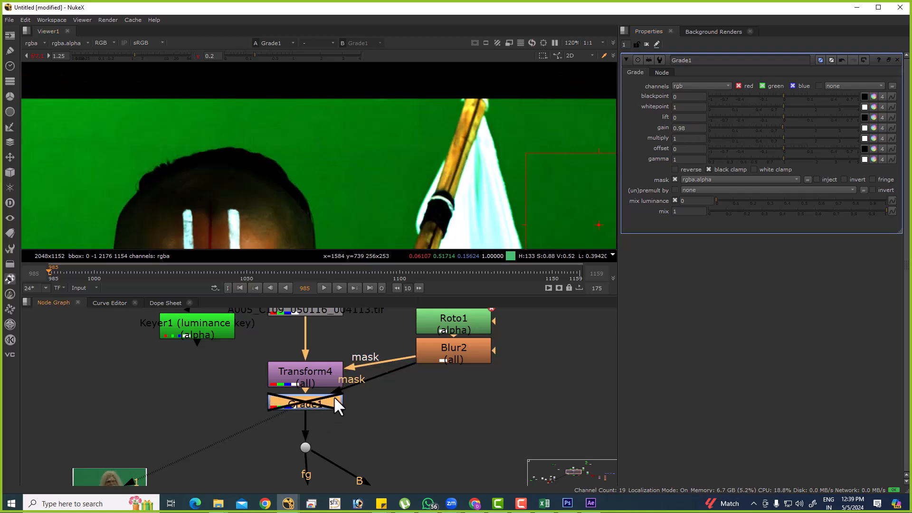
{"action": "key", "text": "d"}
{"action": "key", "text": "d"}
{"action": "key", "text": "d"}
{"action": "key", "text": "d"}
{"action": "key", "text": "d"}
{"action": "key", "text": "d"}
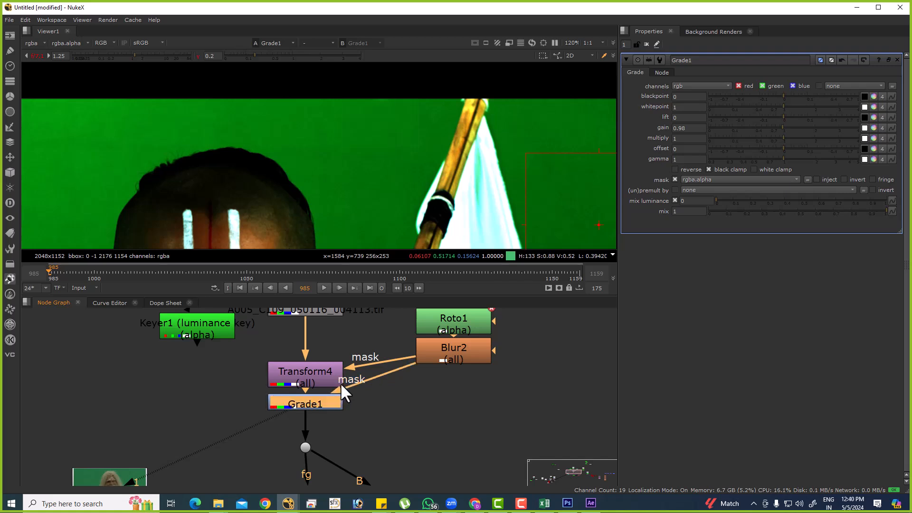
Reset the viewer gamma and gain to 1 and compare the patch with Grade1 disabled and enabled.
{"action": "left_click", "coordinate": [232, 54], "text": "ctrl"}
{"action": "left_click", "coordinate": [165, 53], "text": "ctrl"}
{"action": "scroll", "coordinate": [387, 161], "scroll_direction": "down", "scroll_amount": 5}
{"action": "scroll", "coordinate": [414, 142], "scroll_direction": "up", "scroll_amount": 5}
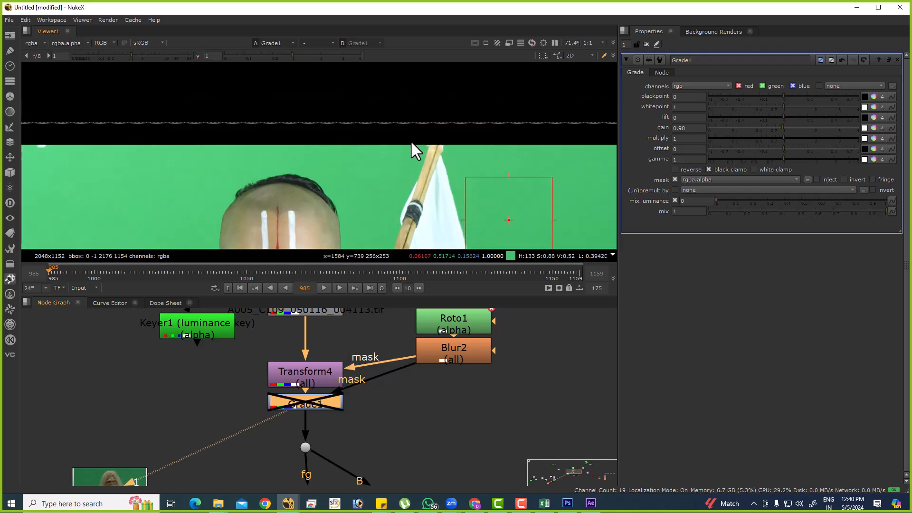
{"action": "key", "text": "d"}
{"action": "key", "text": "d"}
{"action": "key", "text": "d"}
Set the viewer gamma to 0.35 and gain to 0.85, and toggle Grade1 to check the patch match.
{"action": "left_click_drag", "start_coordinate": [291, 56], "coordinate": [265, 66]}
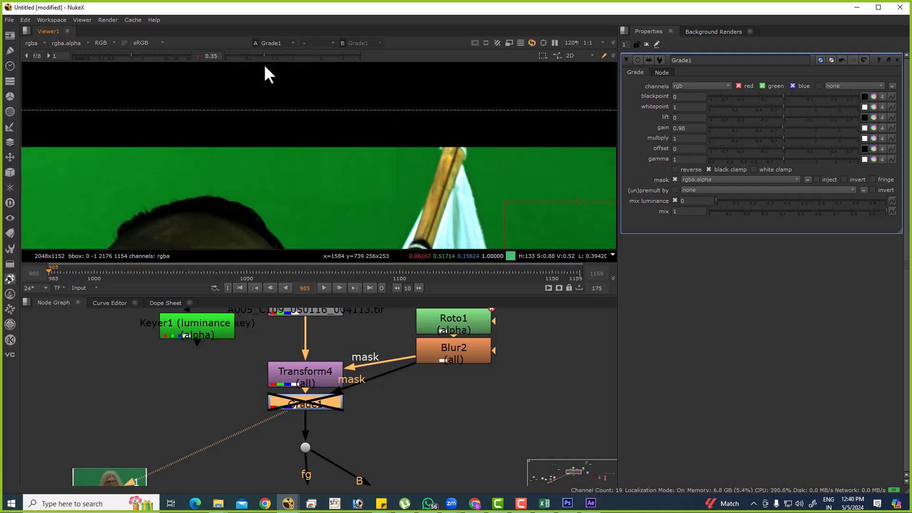
{"action": "left_click_drag", "start_coordinate": [140, 56], "coordinate": [129, 56]}
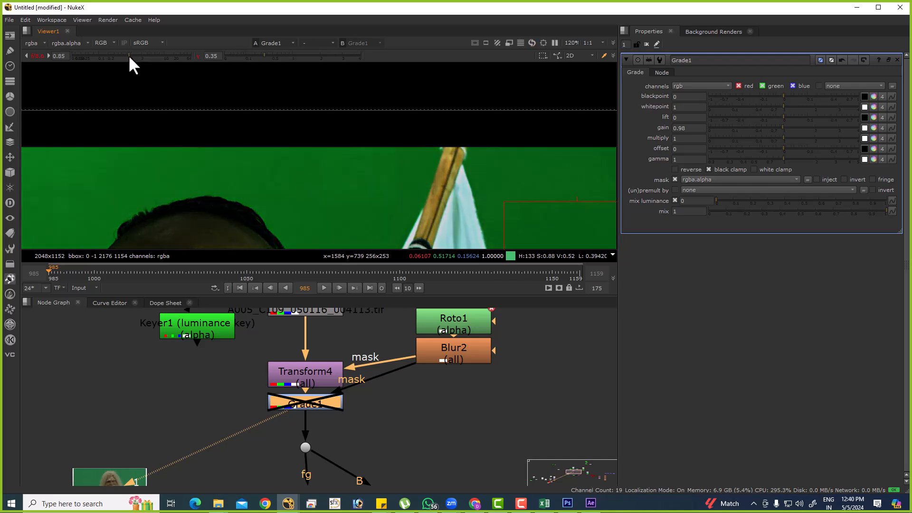
{"action": "key", "text": "d"}
{"action": "key", "text": "d"}
{"action": "key", "text": "d"}
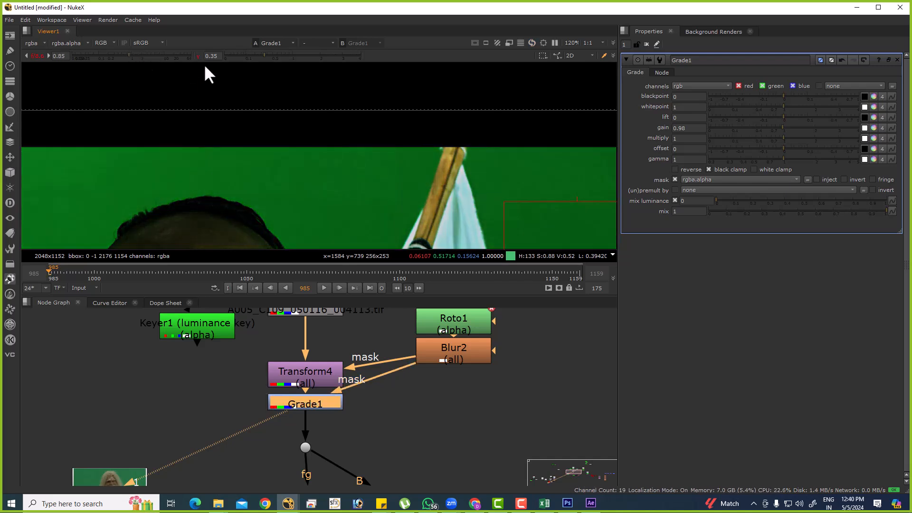
{"action": "key", "text": "d"}
{"action": "key", "text": "d"}
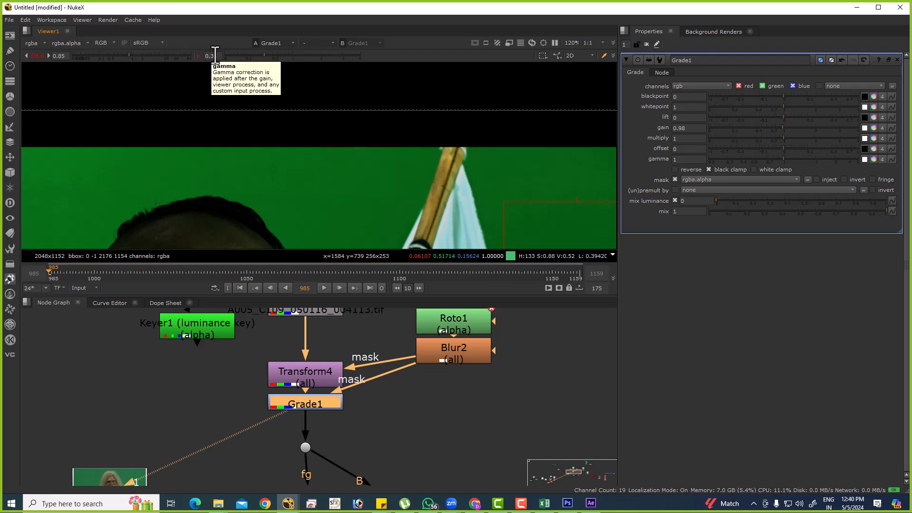
Reset the viewer gain and gamma to 1 and examine the full frame for remaining markers.
{"action": "left_click", "coordinate": [178, 57], "text": "ctrl"}
{"action": "left_click", "coordinate": [232, 56], "text": "ctrl"}
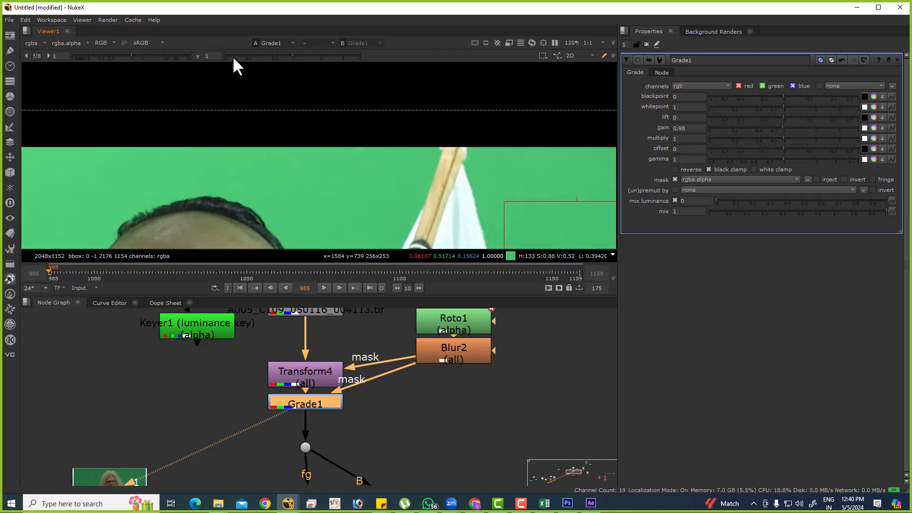
{"action": "scroll", "coordinate": [346, 153], "scroll_direction": "down", "scroll_amount": 5}
{"action": "scroll", "coordinate": [305, 146], "scroll_direction": "up", "scroll_amount": 4}
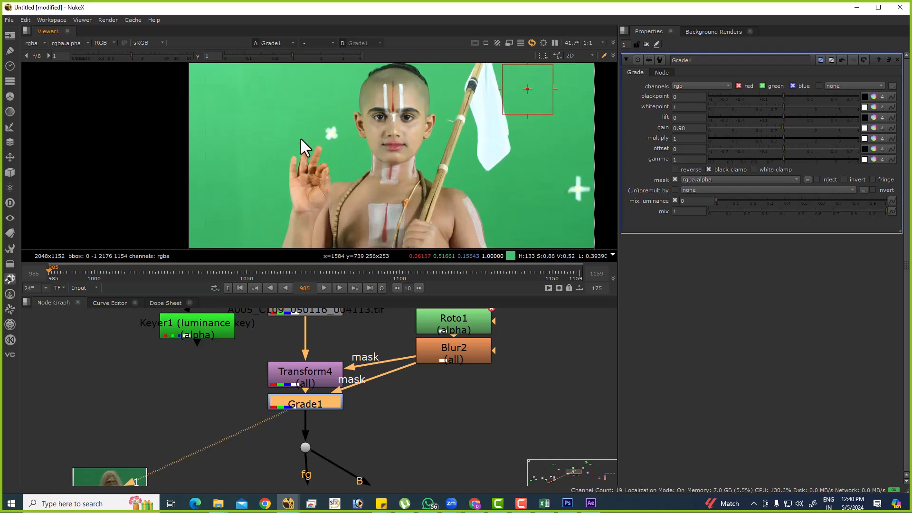
Create a second Roto node below Grade1 and draw an ellipse around the flower-shaped marker above the raised hand.
{"action": "scroll", "coordinate": [403, 418], "scroll_direction": "down", "scroll_amount": 5}
{"action": "left_click_drag", "start_coordinate": [452, 452], "coordinate": [435, 329]}
{"action": "left_click", "coordinate": [433, 341]}
{"action": "scroll", "coordinate": [340, 116], "scroll_direction": "up", "scroll_amount": 5}
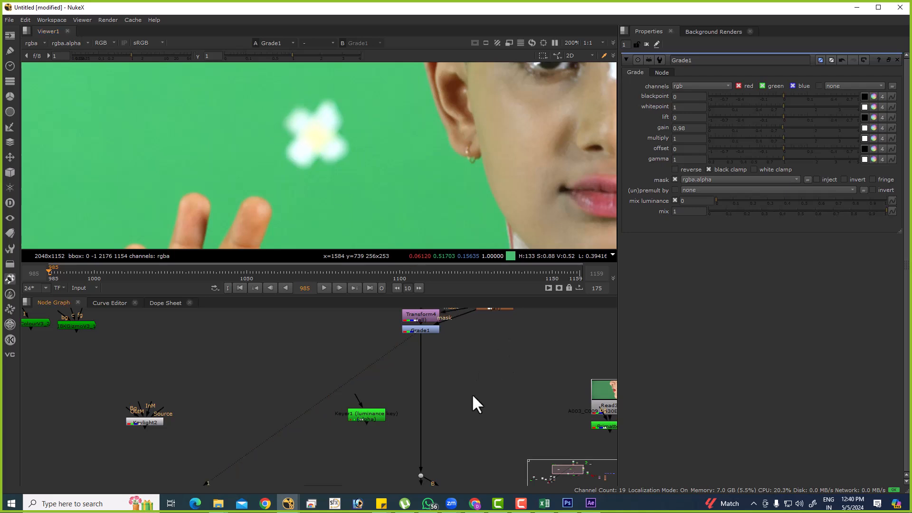
{"action": "key", "text": "o"}
{"action": "right_click", "coordinate": [34, 110]}
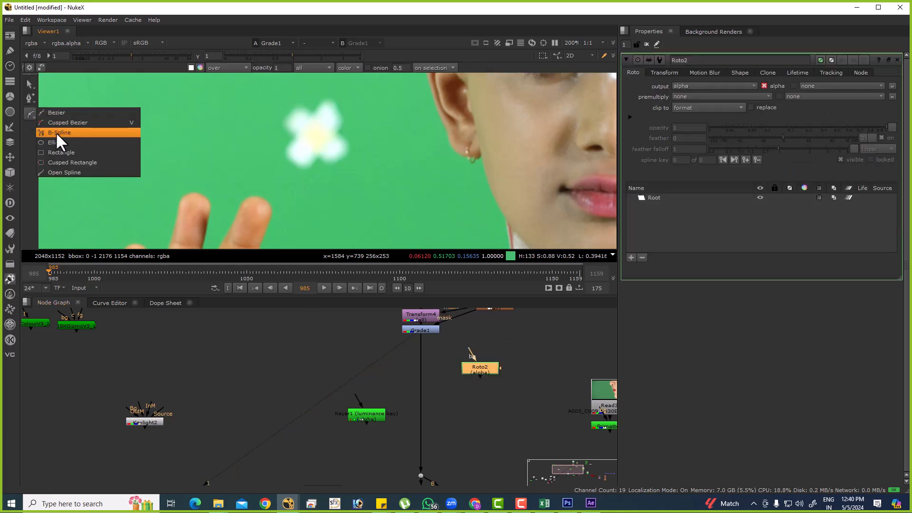
{"action": "left_click", "coordinate": [61, 142]}
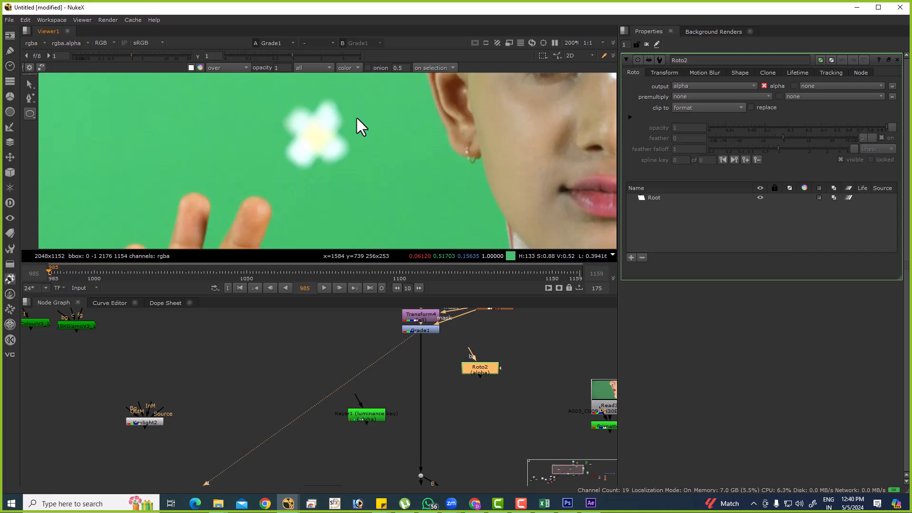
{"action": "left_click_drag", "start_coordinate": [258, 82], "coordinate": [366, 188]}
{"action": "scroll", "coordinate": [366, 188], "scroll_direction": "down", "scroll_amount": 2}
{"action": "scroll", "coordinate": [434, 373], "scroll_direction": "up", "scroll_amount": 2}
Add a second Transform node, insert it below Grade1, and view its output.
{"action": "left_click", "coordinate": [441, 362]}
{"action": "key", "text": "Tab"}
{"action": "type", "text": "tra"}
{"action": "left_click", "coordinate": [398, 374]}
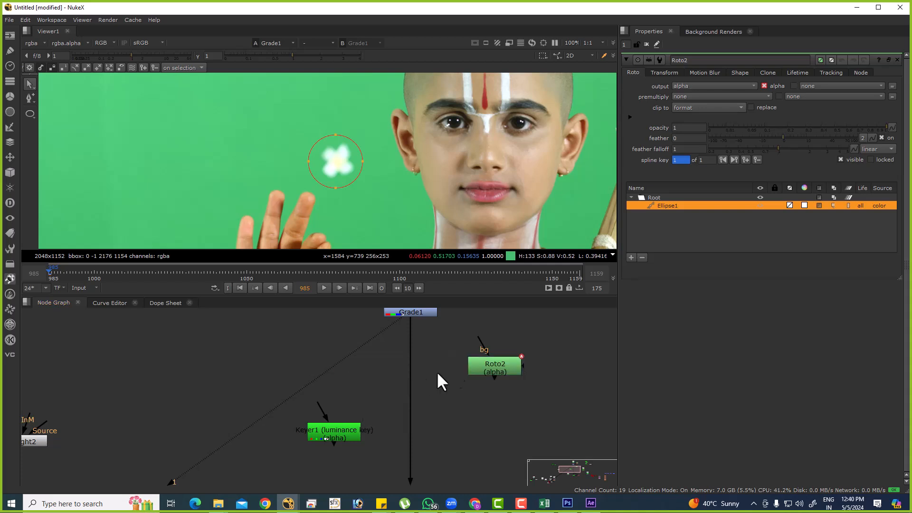
{"action": "left_click_drag", "start_coordinate": [429, 367], "coordinate": [418, 373]}
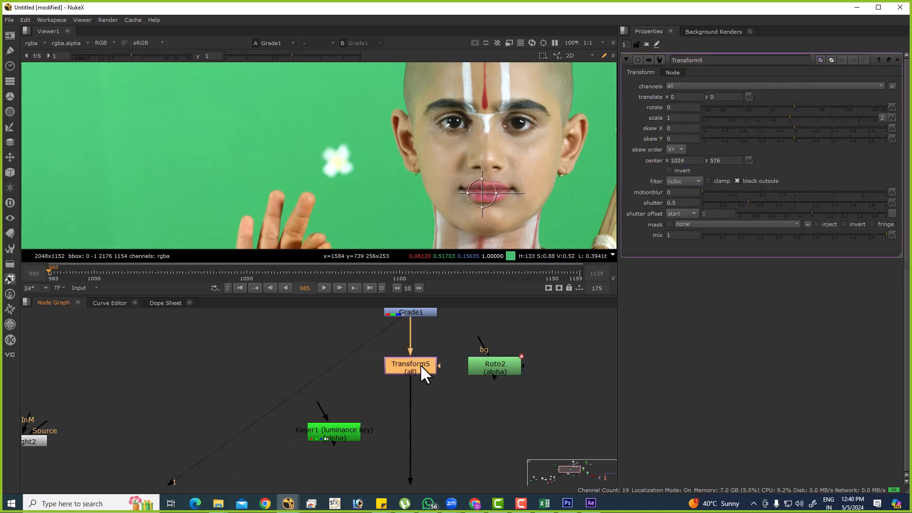
{"action": "left_click", "coordinate": [427, 350]}
{"action": "left_click_drag", "start_coordinate": [314, 79], "coordinate": [342, 135]}
{"action": "left_click_drag", "start_coordinate": [231, 149], "coordinate": [295, 165]}
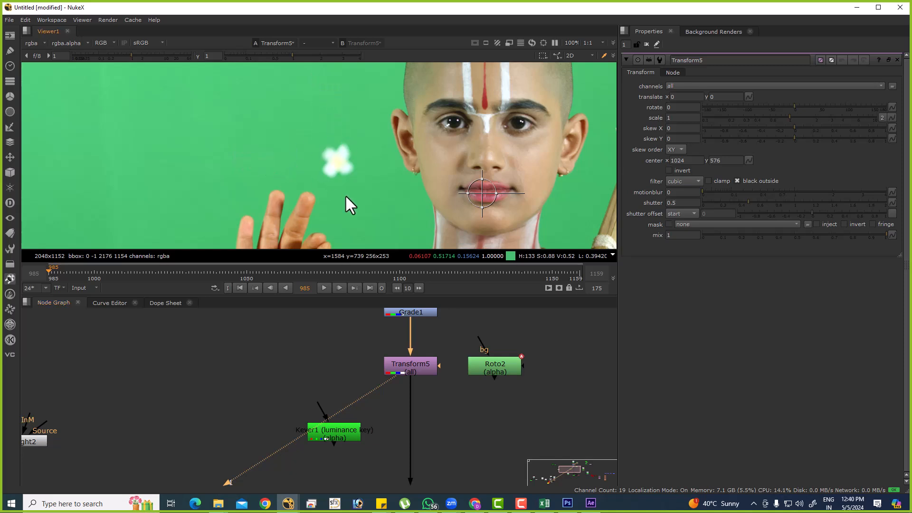
Connect Roto2 to the mask input of Transform5 and open Transform5's properties.
{"action": "left_click_drag", "start_coordinate": [417, 147], "coordinate": [362, 181]}
{"action": "left_click_drag", "start_coordinate": [355, 234], "coordinate": [323, 190]}
{"action": "left_click_drag", "start_coordinate": [441, 367], "coordinate": [479, 340]}
{"action": "double_click", "coordinate": [425, 367]}
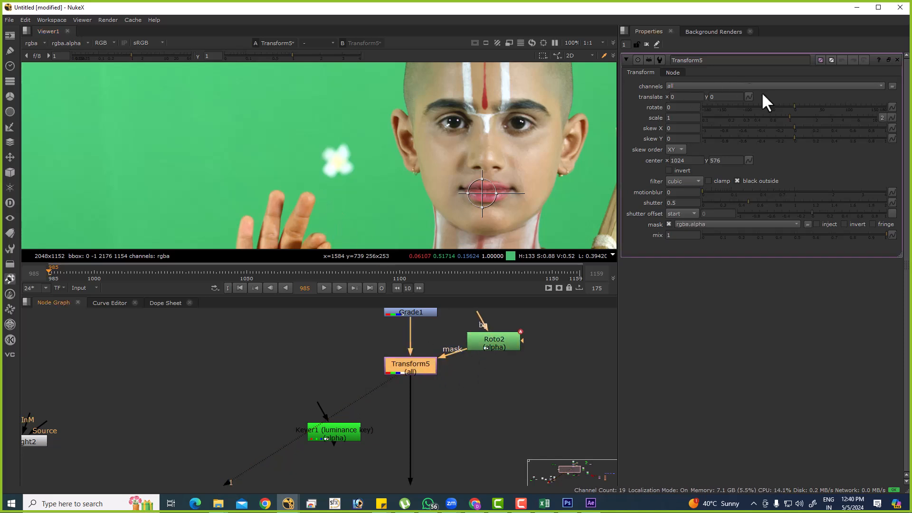
Try covering the flower marker by raising Transform5's translate y, and reset it to 0.
{"action": "left_click", "coordinate": [731, 95]}
{"action": "scroll", "coordinate": [731, 95], "scroll_direction": "up", "scroll_amount": 20}
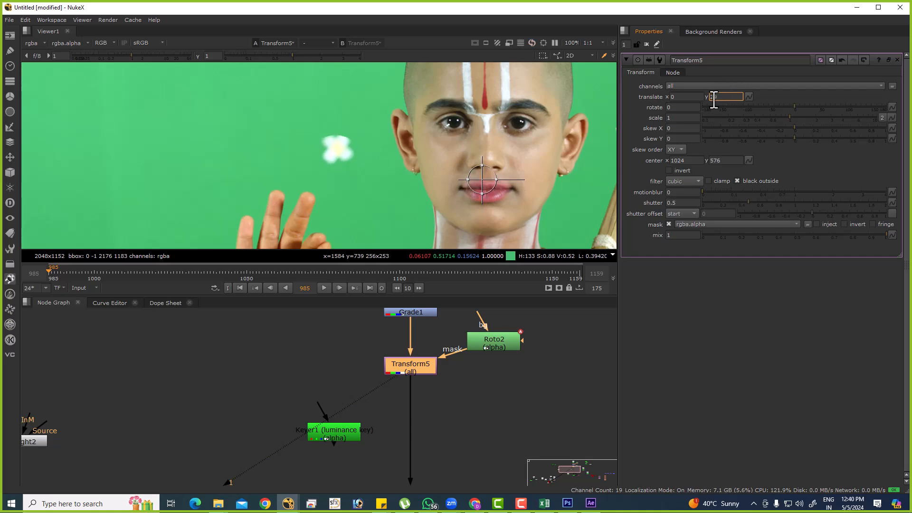
{"action": "scroll", "coordinate": [713, 100], "scroll_direction": "up", "scroll_amount": 20}
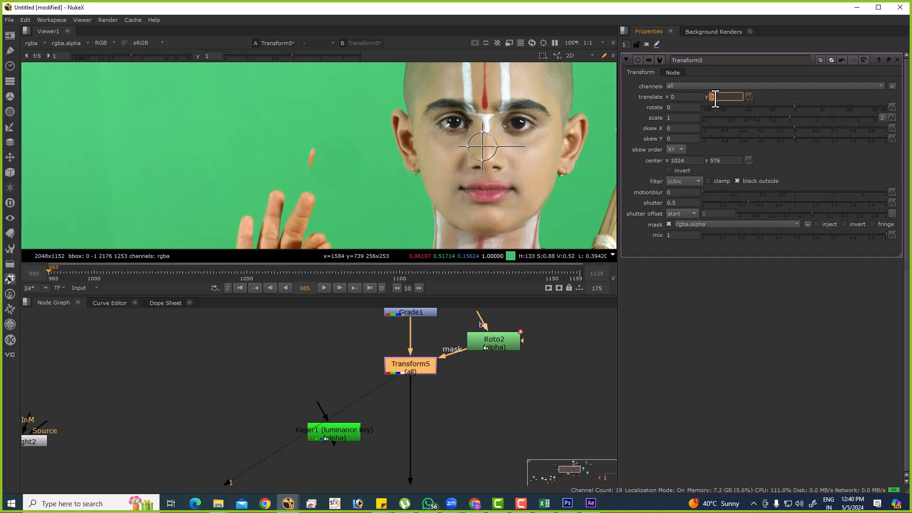
{"action": "left_click_drag", "start_coordinate": [310, 212], "coordinate": [307, 146]}
{"action": "left_click", "coordinate": [723, 96]}
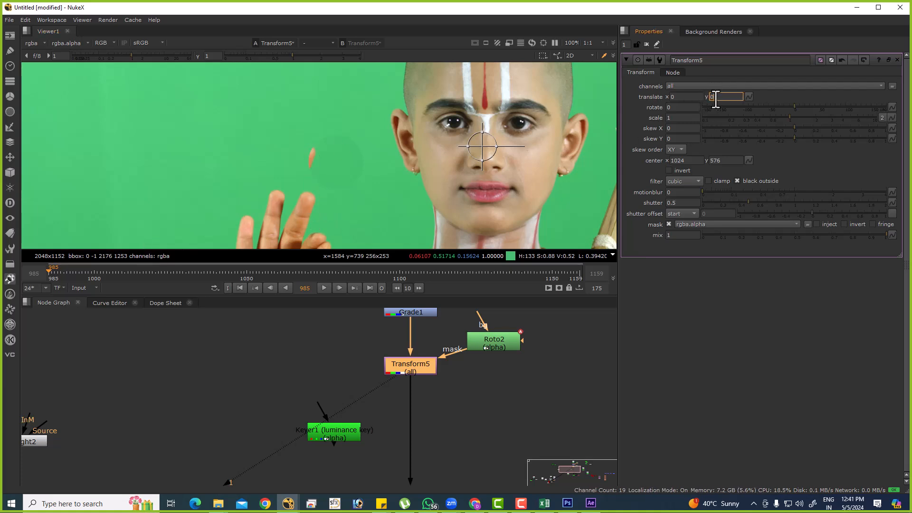
{"action": "type", "text": "0"}
{"action": "key", "text": "Return"}
Try covering the flower marker with negative translate x values down to -107, and reset translate x to 0.
{"action": "left_click", "coordinate": [694, 98]}
{"action": "type", "text": "-4"}
{"action": "key", "text": "Return"}
{"action": "scroll", "coordinate": [693, 101], "scroll_direction": "down", "scroll_amount": 13}
{"action": "scroll", "coordinate": [674, 98], "scroll_direction": "down", "scroll_amount": 9}
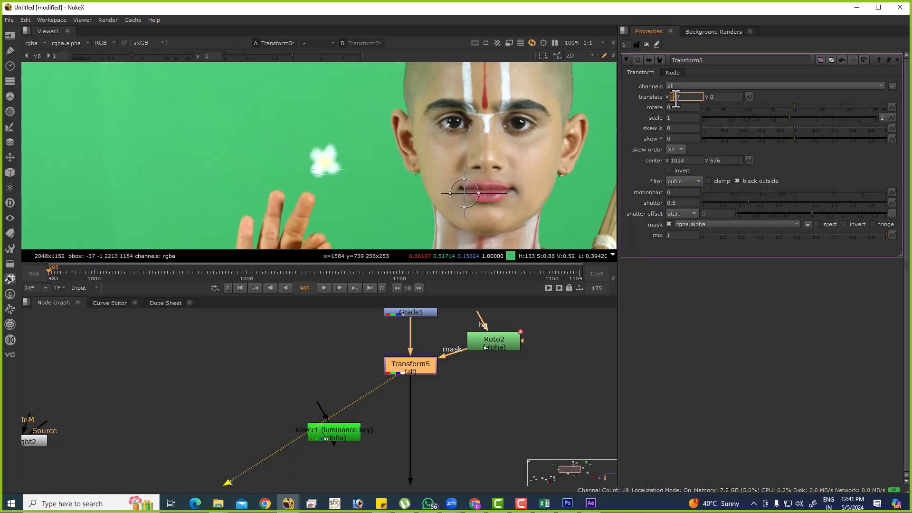
{"action": "double_click", "coordinate": [675, 98]}
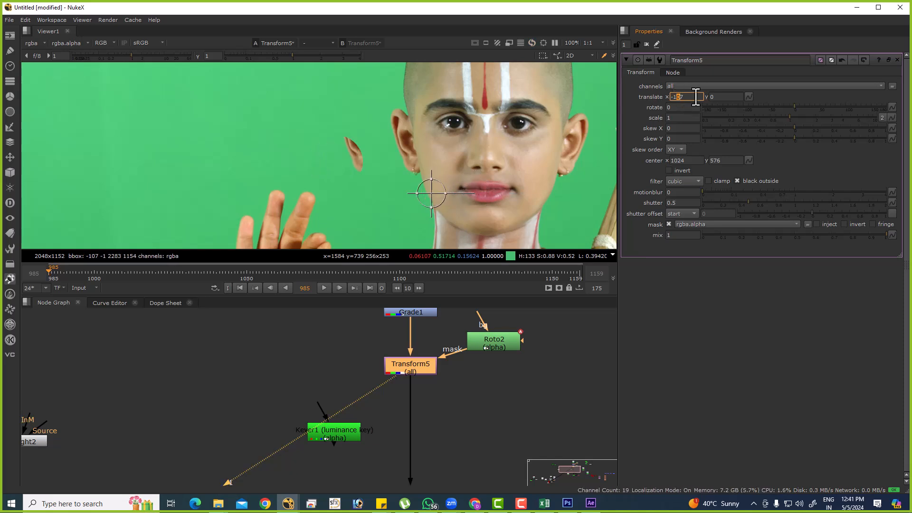
{"action": "key", "text": "Return"}
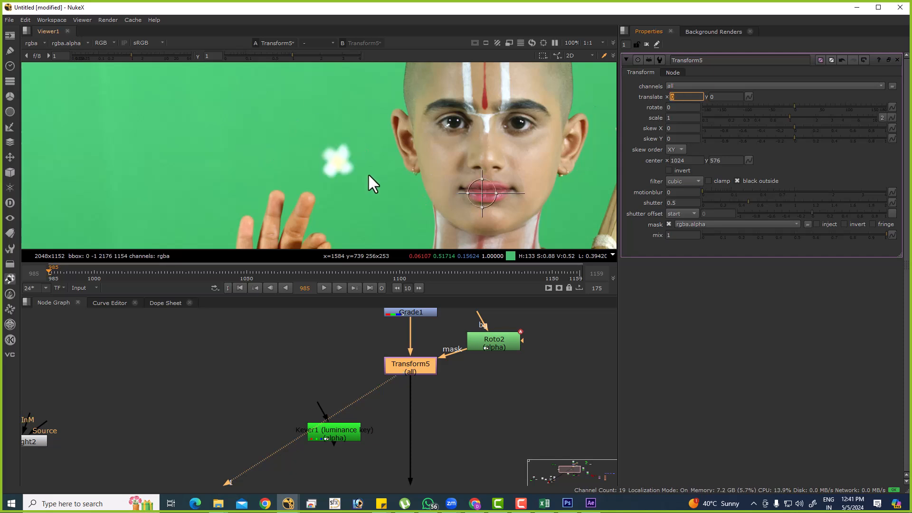
Increase Transform5's translate x until clean green from beside the flower marker covers it.
{"action": "scroll", "coordinate": [346, 138], "scroll_direction": "down", "scroll_amount": 2}
{"action": "left_click_drag", "start_coordinate": [341, 110], "coordinate": [350, 183]}
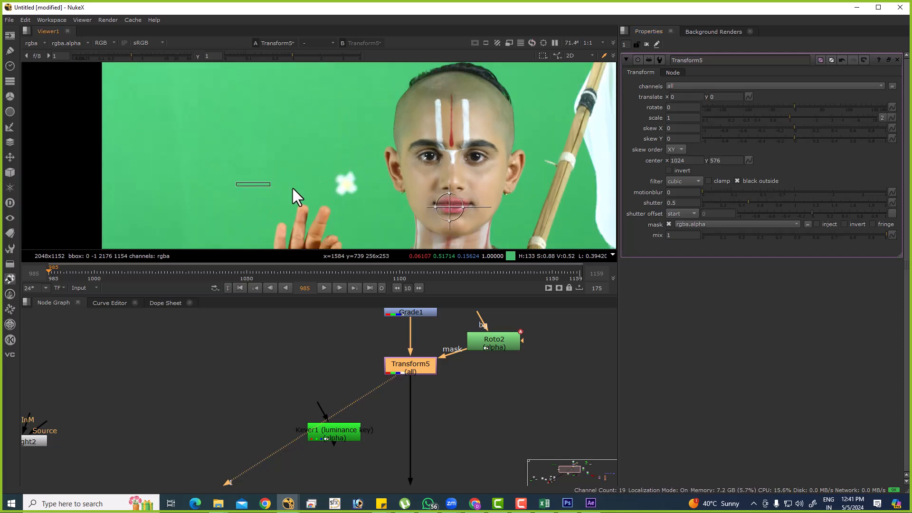
{"action": "double_click", "coordinate": [684, 97]}
{"action": "key", "text": "Up"}
{"action": "key", "text": "Up"}
{"action": "key", "text": "Up"}
{"action": "key", "text": "Up"}
{"action": "key", "text": "Up"}
{"action": "key", "text": "Up"}
{"action": "key", "text": "Up"}
{"action": "key", "text": "Up"}
{"action": "key", "text": "Up"}
{"action": "key", "text": "Up"}
{"action": "key", "text": "Up"}
{"action": "key", "text": "Up"}
{"action": "key", "text": "Up"}
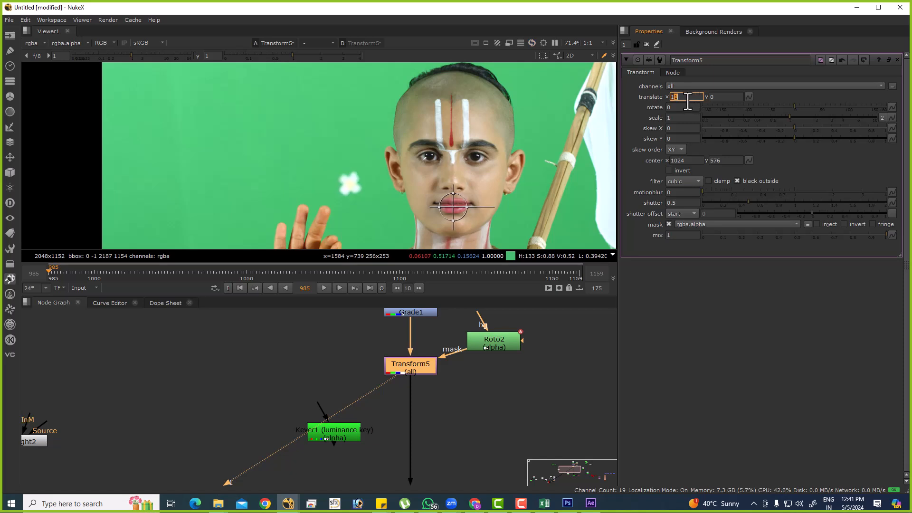
{"action": "key", "text": "Left"}
{"action": "key", "text": "Up"}
{"action": "key", "text": "Up"}
{"action": "key", "text": "Up"}
{"action": "key", "text": "Up"}
{"action": "key", "text": "Up"}
{"action": "key", "text": "Up"}
{"action": "key", "text": "Up"}
{"action": "key", "text": "Up"}
{"action": "key", "text": "Up"}
{"action": "key", "text": "Up"}
{"action": "key", "text": "Up"}
Lower the viewer gamma to 0.22 and soften Roto2's mask with a Blur node of size 13 before Transform5.
{"action": "scroll", "coordinate": [368, 171], "scroll_direction": "up", "scroll_amount": 6}
{"action": "left_click_drag", "start_coordinate": [284, 56], "coordinate": [256, 72]}
{"action": "middle_click_drag", "start_coordinate": [517, 353], "coordinate": [476, 373]}
{"action": "left_click", "coordinate": [482, 376]}
{"action": "left_click_drag", "start_coordinate": [464, 364], "coordinate": [501, 343]}
{"action": "key", "text": "b"}
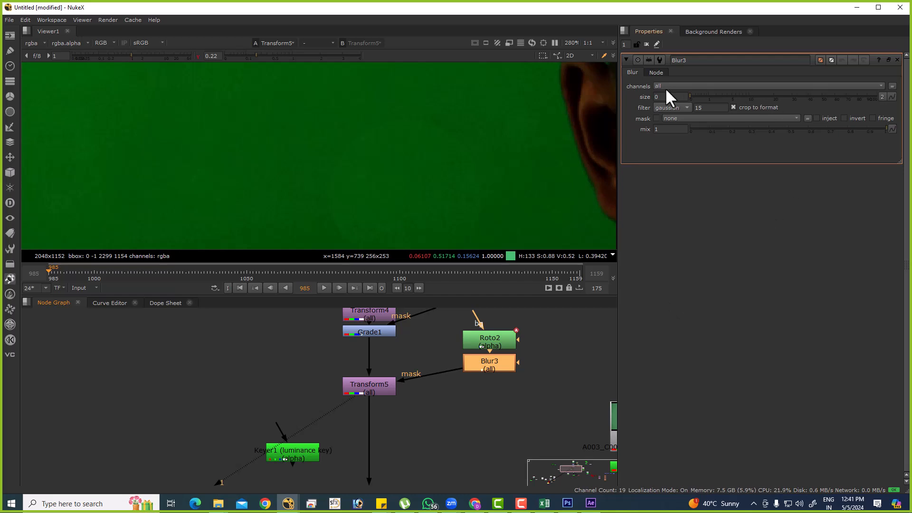
{"action": "left_click_drag", "start_coordinate": [690, 95], "coordinate": [757, 95]}
{"action": "scroll", "coordinate": [356, 174], "scroll_direction": "down", "scroll_amount": 5}
{"action": "scroll", "coordinate": [384, 133], "scroll_direction": "up", "scroll_amount": 3}
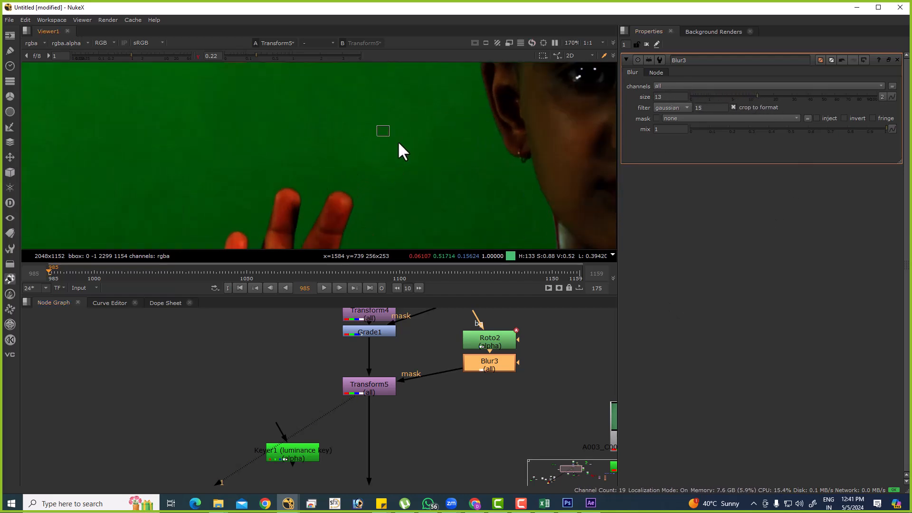
Add a Grade node below Transform5 and connect its mask input to Blur3.
{"action": "left_click", "coordinate": [350, 391]}
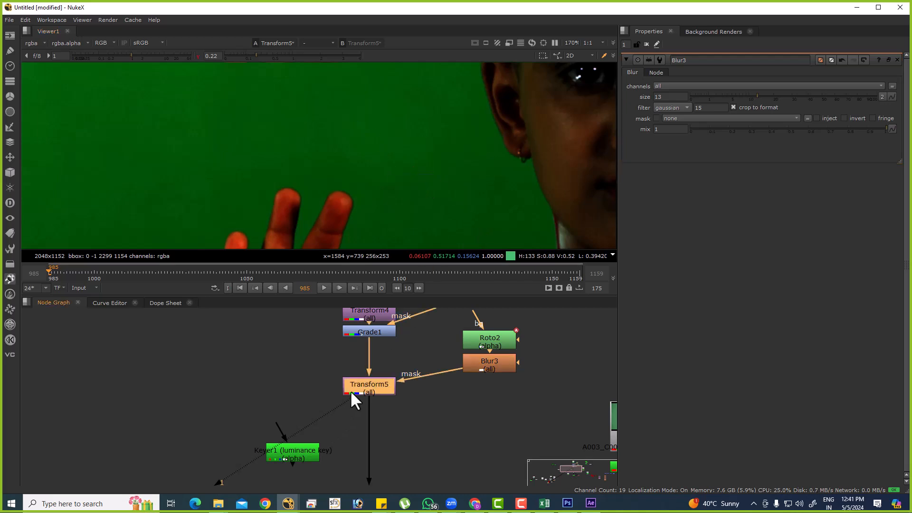
{"action": "key", "text": "g"}
{"action": "left_click_drag", "start_coordinate": [401, 403], "coordinate": [503, 363]}
Try a gain of 0.98 on Grade2, toggle the node to compare the patch, and reset the gain to 1.
{"action": "double_click", "coordinate": [694, 129]}
{"action": "type", "text": ".9"}
{"action": "key", "text": "Return"}
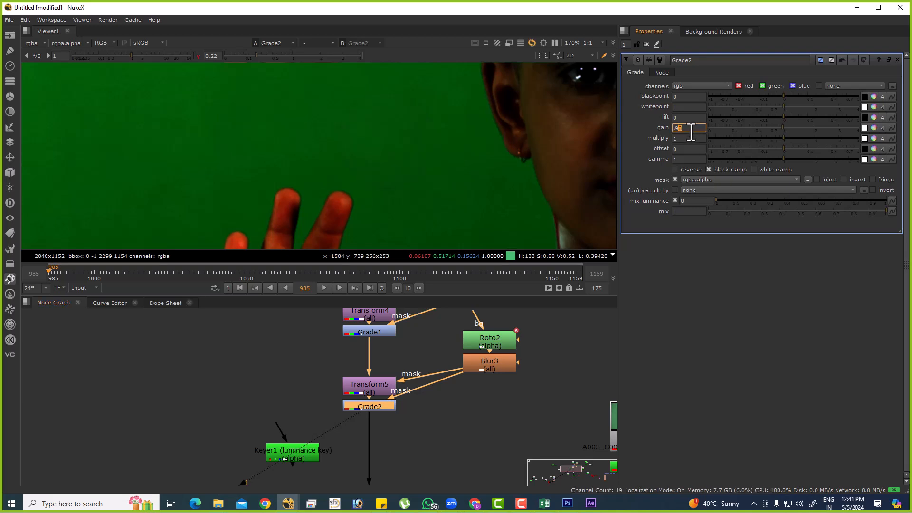
{"action": "scroll", "coordinate": [340, 142], "scroll_direction": "down", "scroll_amount": 4}
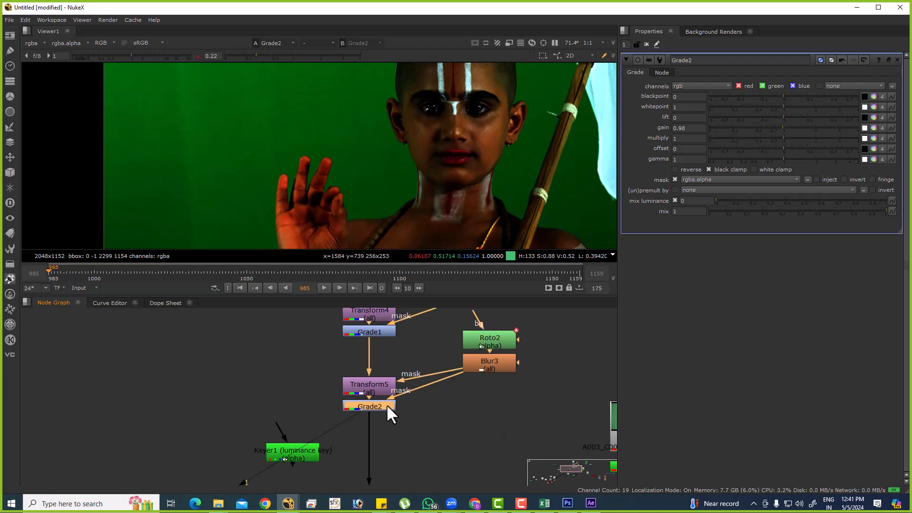
{"action": "key", "text": "d"}
{"action": "key", "text": "d"}
{"action": "left_click", "coordinate": [727, 128], "text": "ctrl"}
Try matching the patch with Grade2's multiply at 0.9 and then up to 0.99.
{"action": "scroll", "coordinate": [346, 145], "scroll_direction": "up", "scroll_amount": 5}
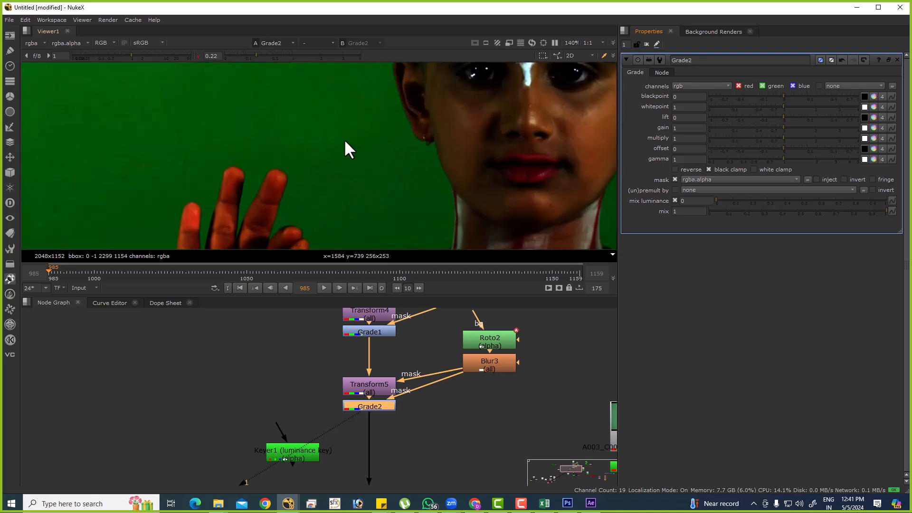
{"action": "key", "text": "Down"}
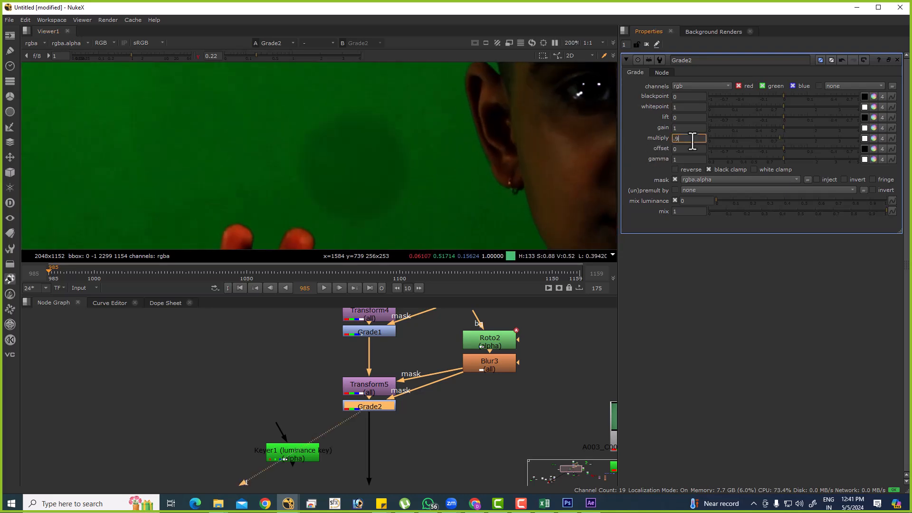
{"action": "key", "text": "Up"}
{"action": "key", "text": "Up"}
{"action": "key", "text": "Up"}
{"action": "key", "text": "Up"}
{"action": "key", "text": "Up"}
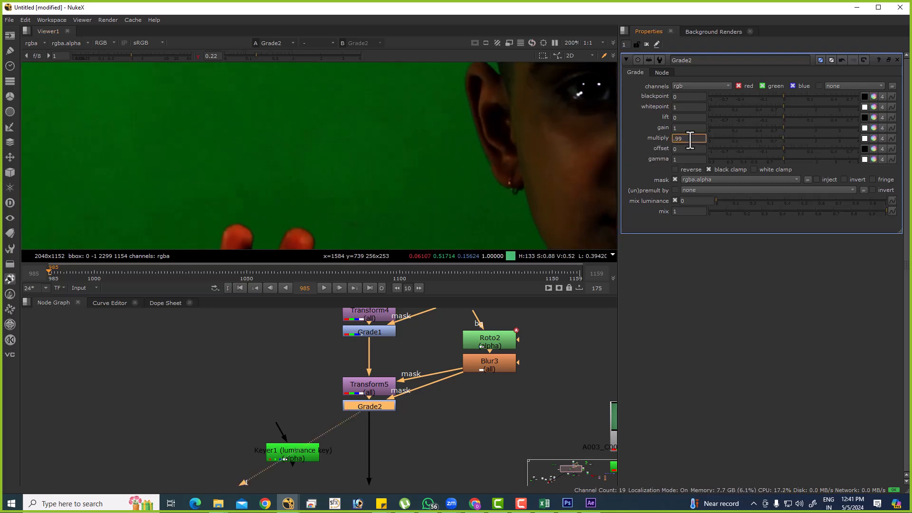
Set Grade2's gamma to 0.96 to blend the patch with the surrounding green.
{"action": "left_click", "coordinate": [697, 159]}
{"action": "key", "text": "Down"}
{"action": "key", "text": "Down"}
{"action": "key", "text": "Down"}
{"action": "middle_click_drag", "start_coordinate": [336, 132], "coordinate": [227, 131], "text": "alt"}
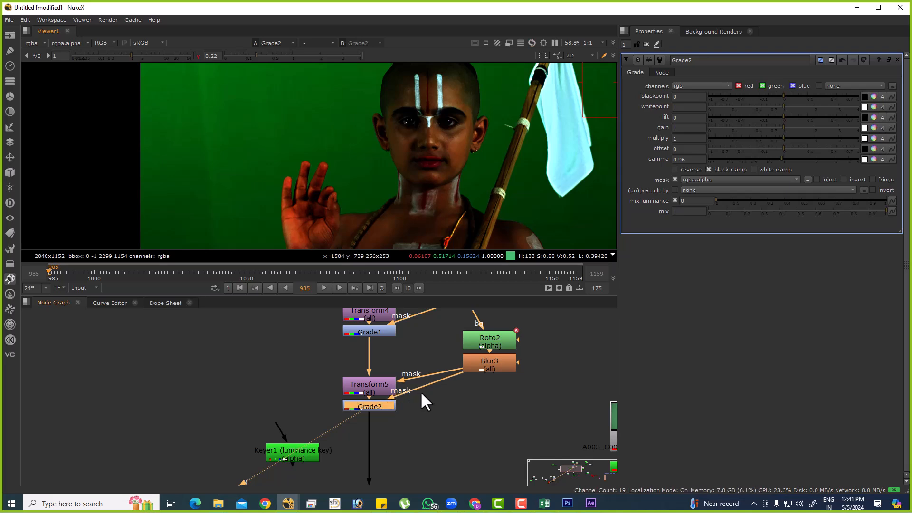
Examine the full frame for remaining markers and reset the viewer gamma to 1.
{"action": "scroll", "coordinate": [420, 142], "scroll_direction": "down", "scroll_amount": 2}
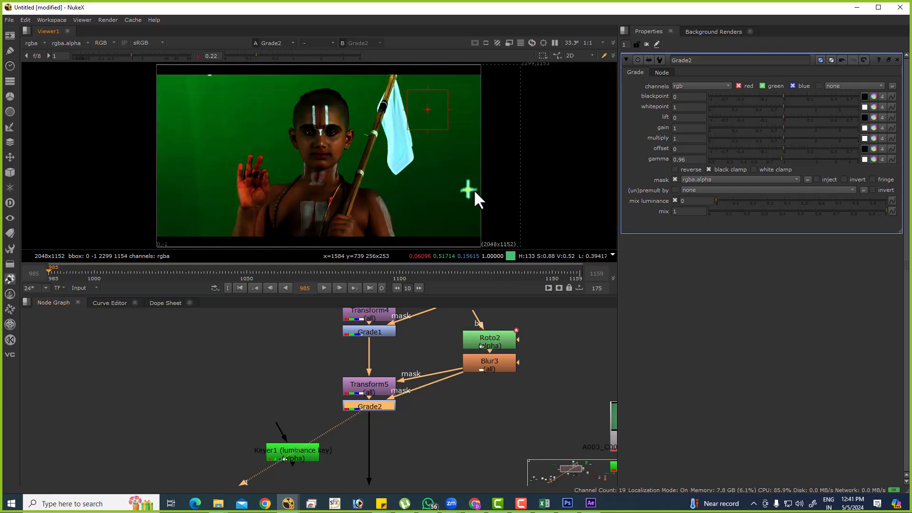
{"action": "scroll", "coordinate": [460, 234], "scroll_direction": "up", "scroll_amount": 3}
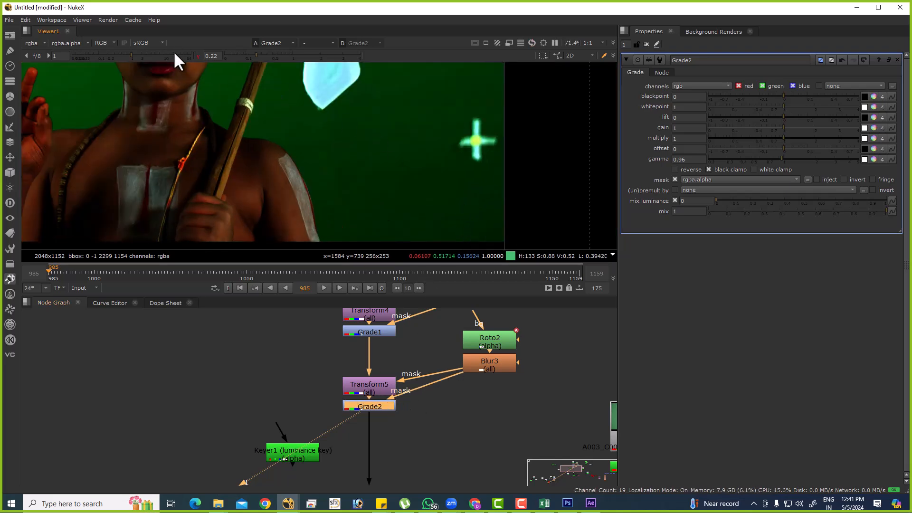
{"action": "left_click", "coordinate": [198, 56]}
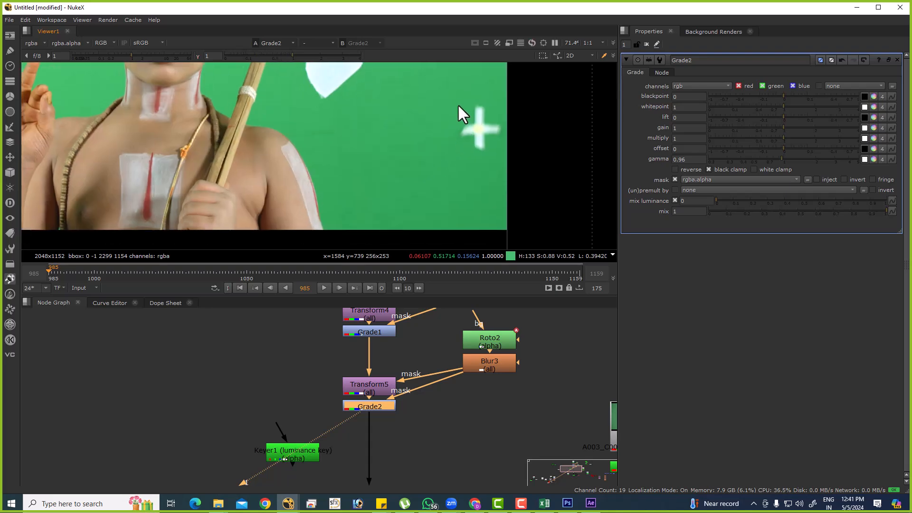
Create a third Roto node below Grade2 and draw a rectangle around the cross marker at the frame's right edge.
{"action": "scroll", "coordinate": [378, 361], "scroll_direction": "down", "scroll_amount": 4}
{"action": "left_click", "coordinate": [413, 346]}
{"action": "key", "text": "o"}
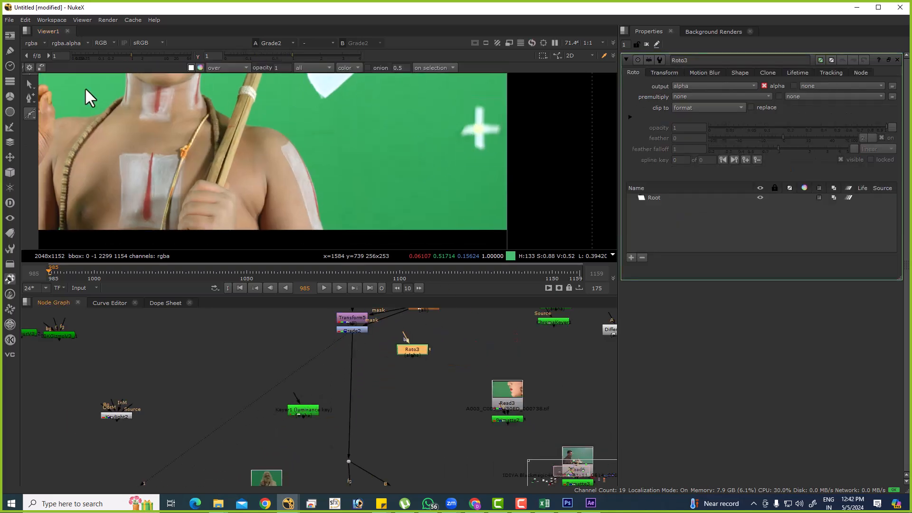
{"action": "right_click", "coordinate": [31, 113]}
{"action": "left_click", "coordinate": [52, 152]}
{"action": "left_click_drag", "start_coordinate": [504, 155], "coordinate": [507, 156]}
Insert a third Transform node below Grade2 and connect its mask input to Roto3.
{"action": "left_click", "coordinate": [348, 355]}
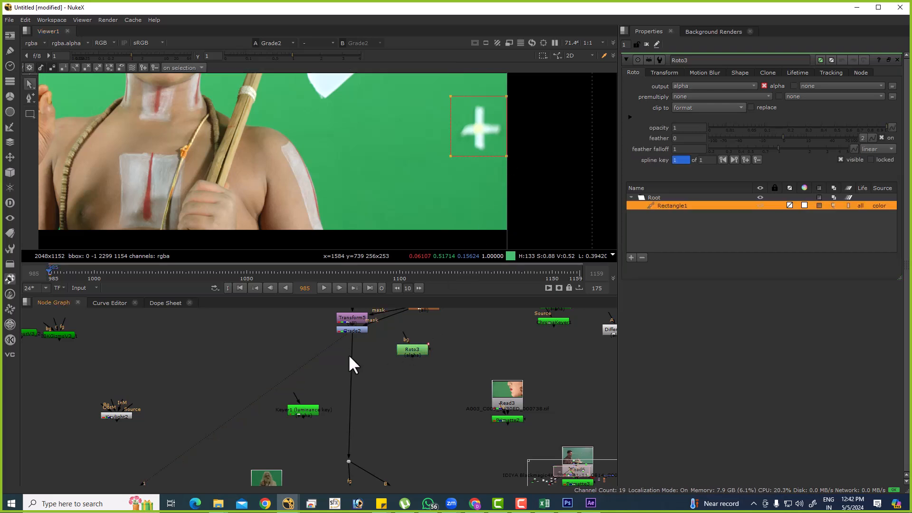
{"action": "scroll", "coordinate": [374, 350], "scroll_direction": "up", "scroll_amount": 3}
{"action": "key", "text": "Tab"}
{"action": "type", "text": "trac"}
{"action": "left_click", "coordinate": [343, 361]}
{"action": "key", "text": "t"}
{"action": "left_click_drag", "start_coordinate": [340, 363], "coordinate": [438, 350]}
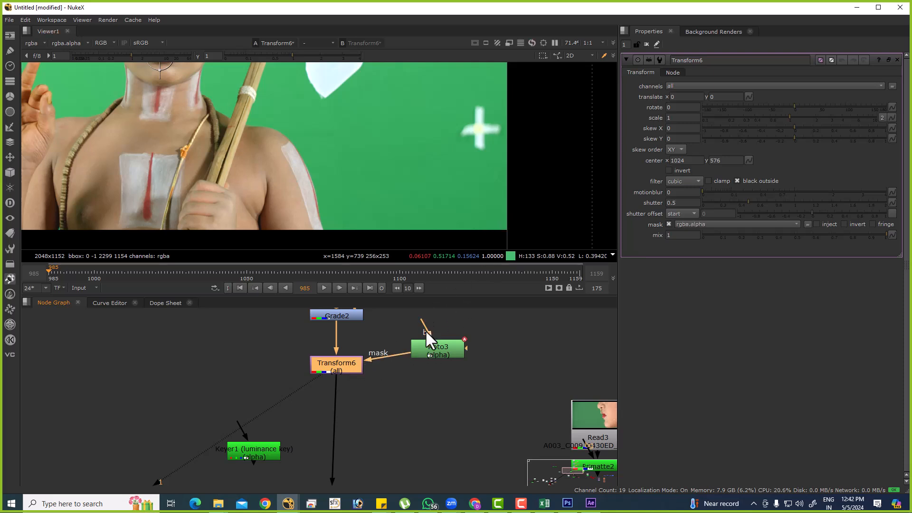
Set Transform6's translate y to -185 so clean green from above covers the cross marker.
{"action": "key", "text": "f"}
{"action": "scroll", "coordinate": [480, 195], "scroll_direction": "up", "scroll_amount": 5}
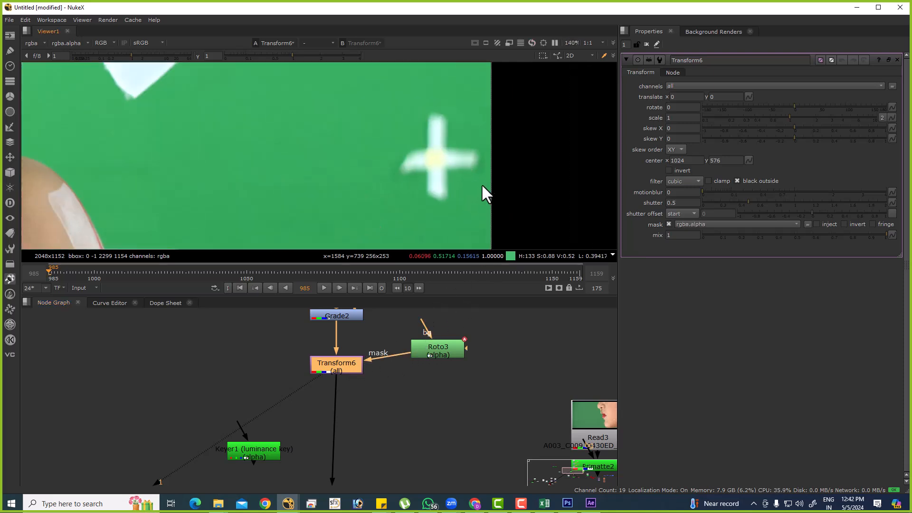
{"action": "left_click", "coordinate": [721, 98]}
{"action": "key", "text": "Down"}
{"action": "key", "text": "Down"}
{"action": "key", "text": "Down"}
{"action": "key", "text": "Down"}
{"action": "key", "text": "Down"}
{"action": "key", "text": "Down"}
{"action": "key", "text": "Down"}
{"action": "key", "text": "Down"}
{"action": "key", "text": "Down"}
{"action": "key", "text": "Down"}
{"action": "key", "text": "Down"}
{"action": "key", "text": "Down"}
{"action": "key", "text": "Down"}
{"action": "key", "text": "Down"}
{"action": "key", "text": "Down"}
{"action": "key", "text": "Down"}
{"action": "key", "text": "Down"}
{"action": "key", "text": "Down"}
{"action": "key", "text": "Down"}
{"action": "key", "text": "Down"}
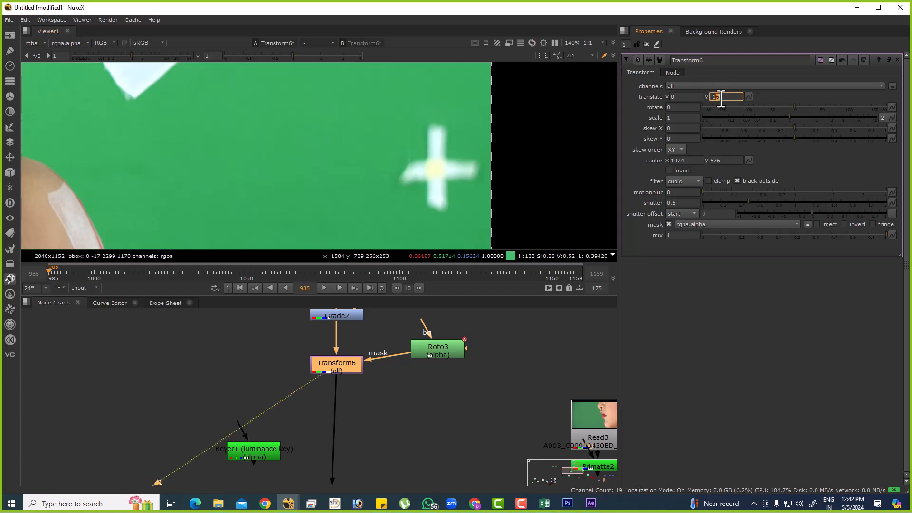
{"action": "key", "text": "Down"}
{"action": "key", "text": "Down"}
{"action": "key", "text": "Down"}
{"action": "key", "text": "Down"}
{"action": "key", "text": "Down"}
{"action": "key", "text": "Down"}
{"action": "key", "text": "Down"}
{"action": "key", "text": "Down"}
{"action": "key", "text": "Down"}
{"action": "key", "text": "Down"}
{"action": "key", "text": "Down"}
{"action": "key", "text": "Down"}
{"action": "key", "text": "Down"}
{"action": "key", "text": "Down"}
{"action": "key", "text": "Down"}
{"action": "key", "text": "Down"}
{"action": "key", "text": "Down"}
{"action": "key", "text": "Down"}
{"action": "key", "text": "Down"}
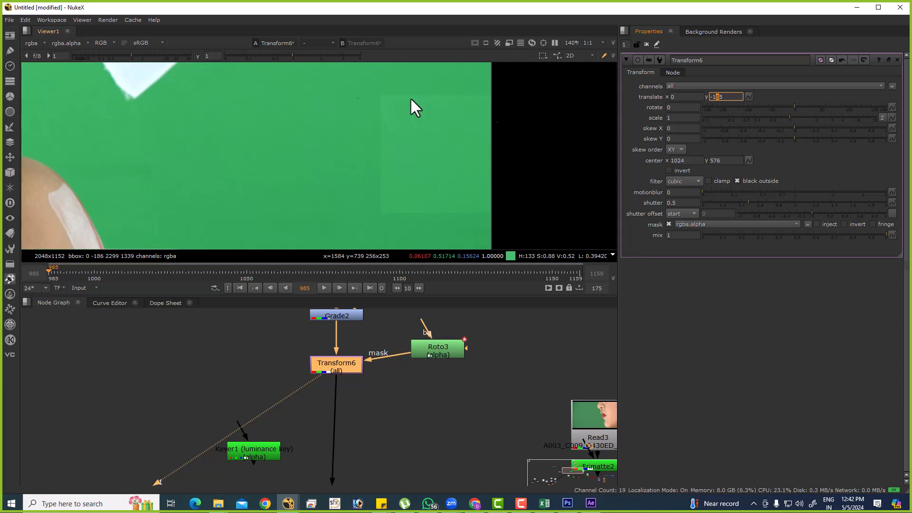
Insert a Blur node between Roto3 and Transform6 and set its size to 17.
{"action": "left_click", "coordinate": [501, 361]}
{"action": "left_click_drag", "start_coordinate": [426, 355], "coordinate": [453, 330]}
{"action": "key", "text": "b"}
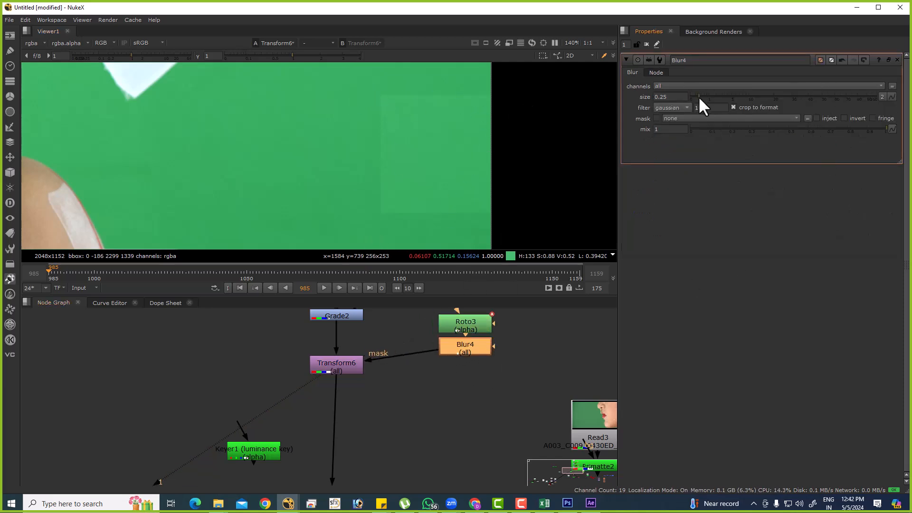
{"action": "left_click", "coordinate": [446, 385]}
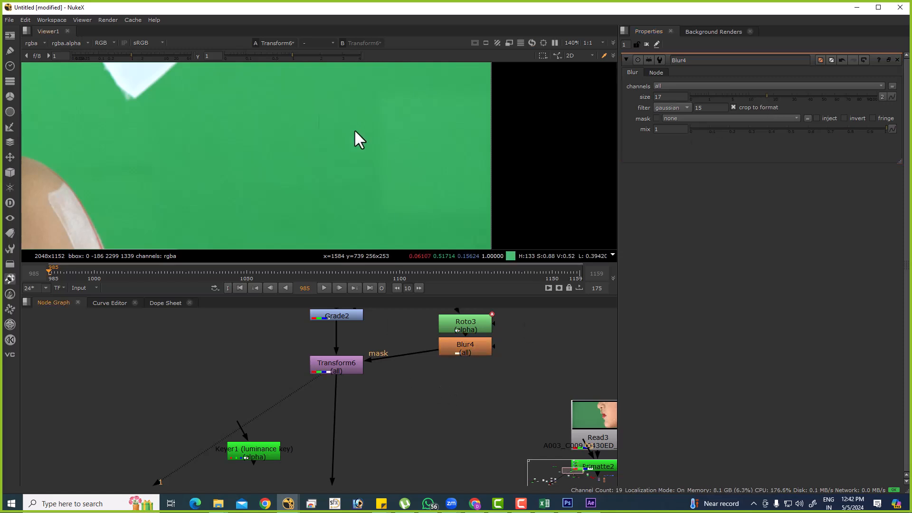
Lower the viewer gamma to 0.27 and add a Grade node below Transform6, masked by Blur4.
{"action": "left_click_drag", "start_coordinate": [291, 56], "coordinate": [260, 60]}
{"action": "left_click", "coordinate": [338, 366]}
{"action": "key", "text": "g"}
{"action": "left_click_drag", "start_coordinate": [381, 377], "coordinate": [456, 348]}
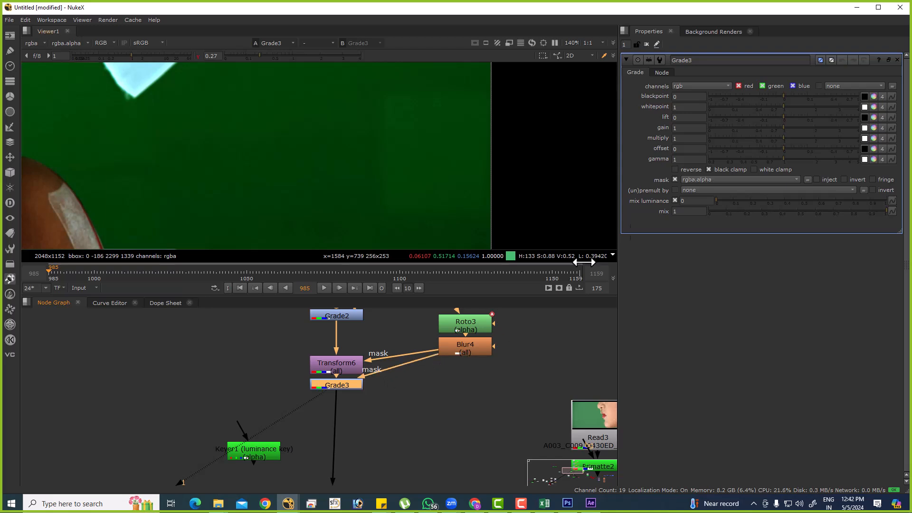
Set Grade3's gain to 0.93, fit the full frame in view, and reset the viewer gamma to 1.
{"action": "left_click", "coordinate": [692, 129]}
{"action": "type", "text": ".98"}
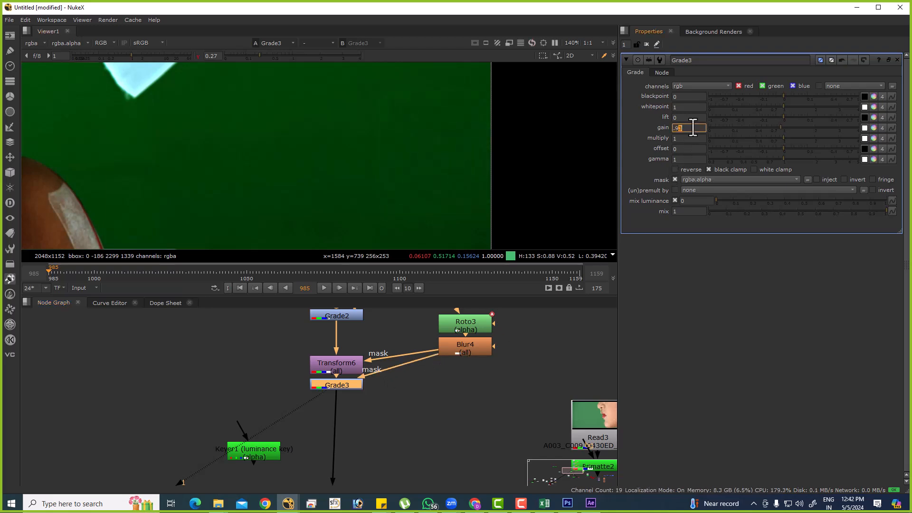
{"action": "type", "text": "f"}
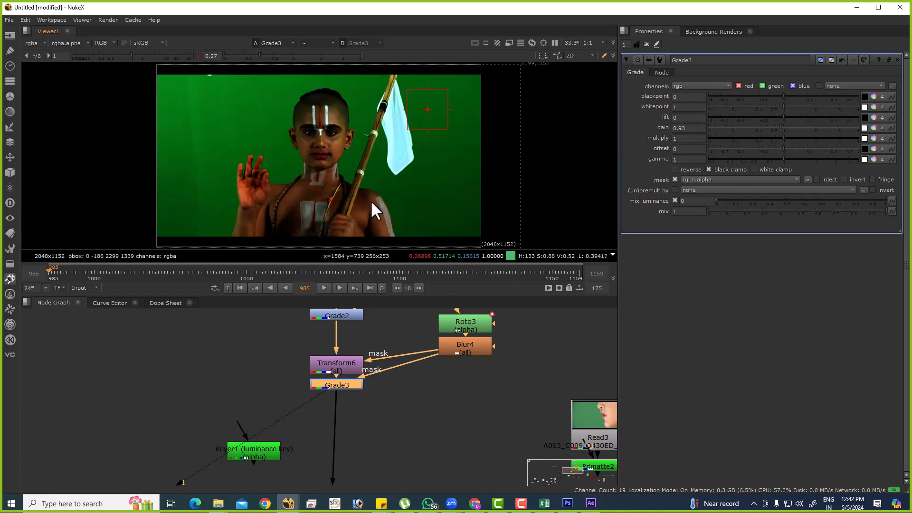
{"action": "left_click", "coordinate": [198, 56]}
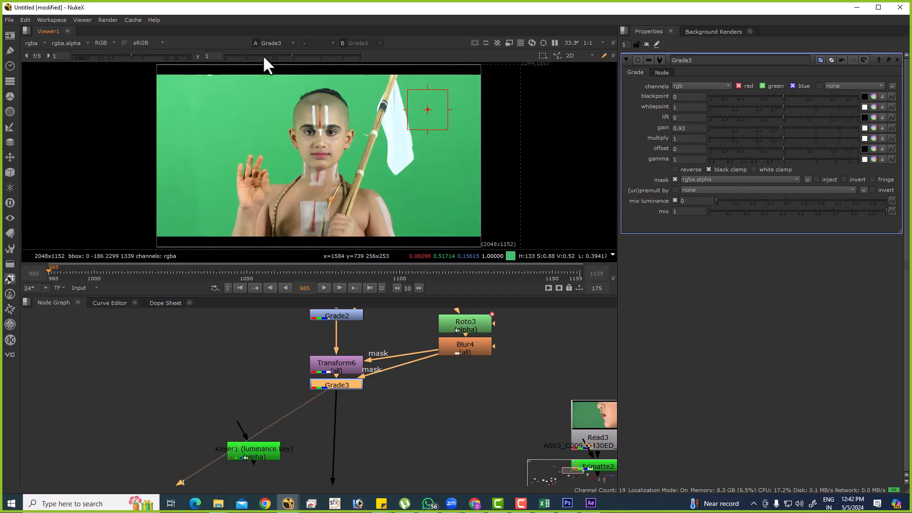
View Grade2's output around the cross marker and open Roto3's properties to show its rectangle.
{"action": "left_click", "coordinate": [352, 316]}
{"action": "key", "text": "1"}
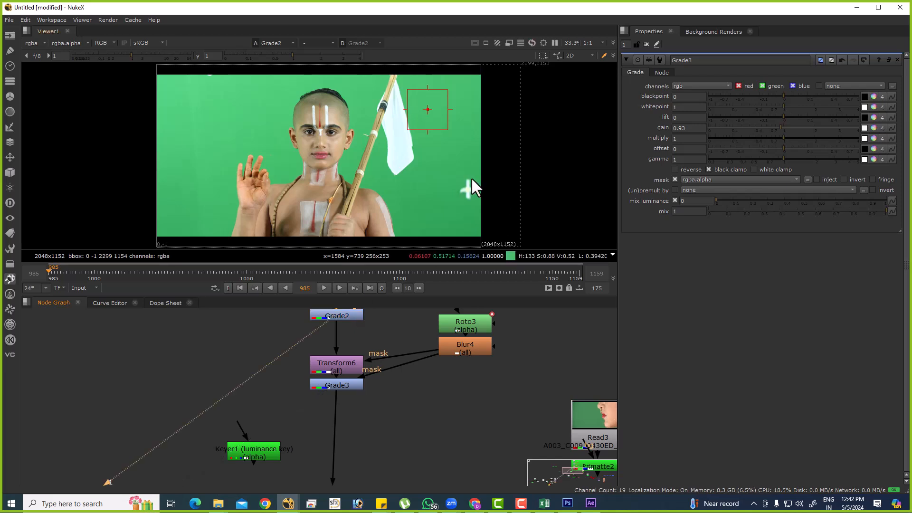
{"action": "scroll", "coordinate": [471, 177], "scroll_direction": "up", "scroll_amount": 5}
{"action": "scroll", "coordinate": [444, 313], "scroll_direction": "up", "scroll_amount": 3}
{"action": "double_click", "coordinate": [469, 326]}
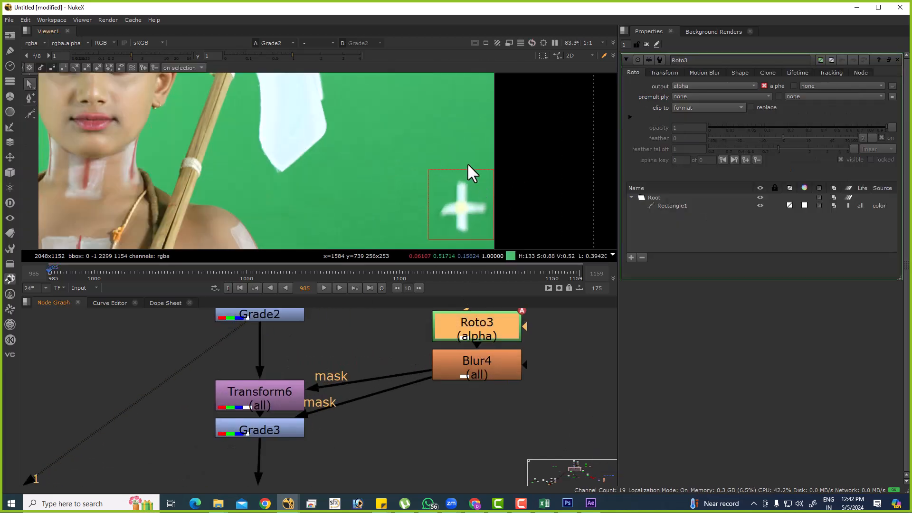
Replace Roto3's rectangle with an ellipse enclosing the cross marker.
{"action": "left_click", "coordinate": [647, 206]}
{"action": "right_click", "coordinate": [660, 208]}
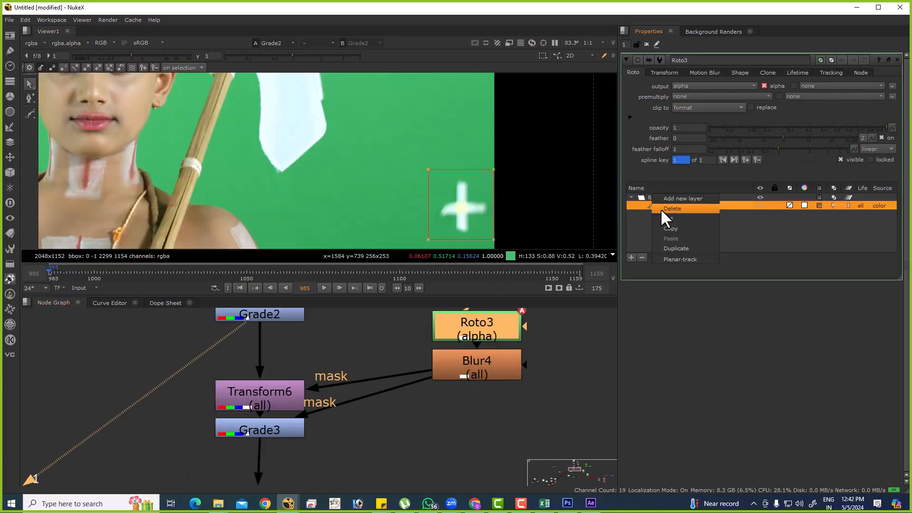
{"action": "left_click", "coordinate": [674, 229]}
{"action": "left_click_drag", "start_coordinate": [30, 112], "coordinate": [78, 156]}
{"action": "mouse_move", "coordinate": [494, 236]}
{"action": "left_mouse_down"}
{"action": "mouse_move", "coordinate": [523, 247]}
{"action": "mouse_move", "coordinate": [511, 235]}
{"action": "left_mouse_up"}
{"action": "scroll", "coordinate": [485, 208], "scroll_direction": "up", "scroll_amount": 3}
{"action": "left_click_drag", "start_coordinate": [485, 208], "coordinate": [472, 209]}
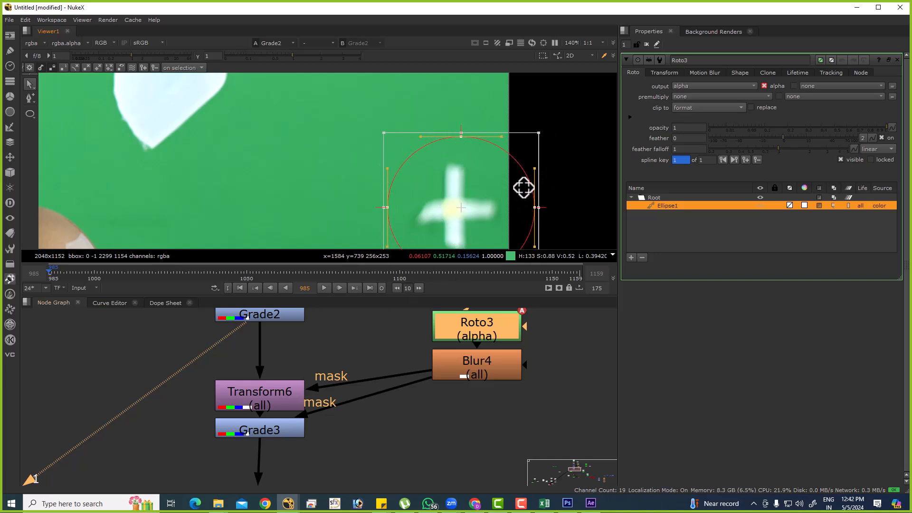
View Grade3's output with the viewer overlay hidden and the full frame fitted in view.
{"action": "middle_click_drag", "start_coordinate": [364, 399], "coordinate": [402, 352]}
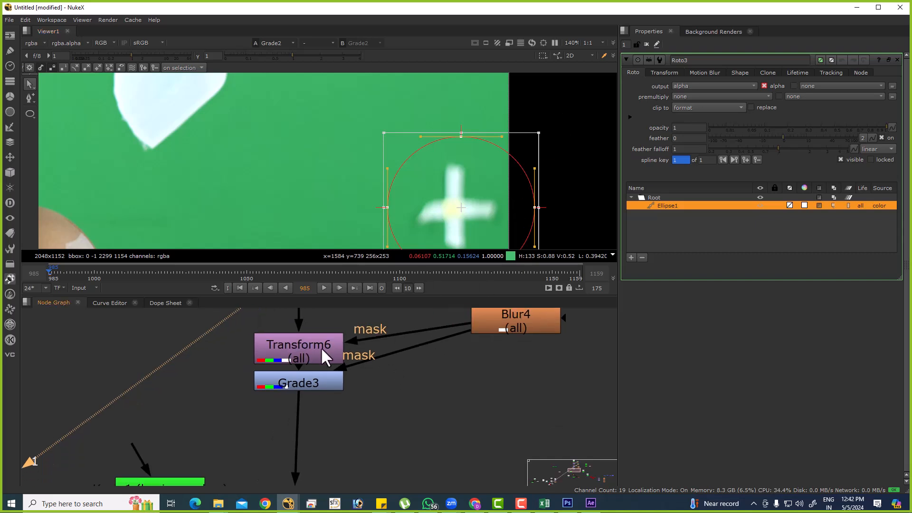
{"action": "left_click", "coordinate": [313, 381]}
{"action": "key", "text": "1"}
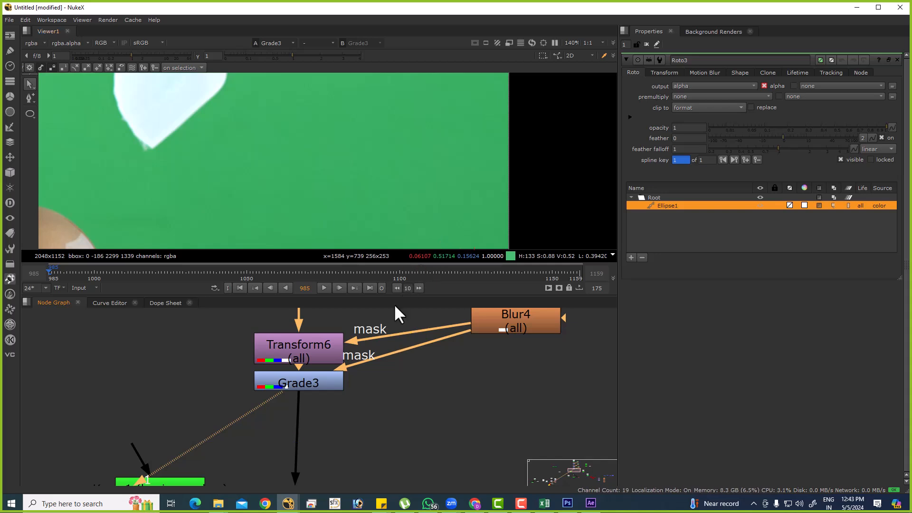
{"action": "scroll", "coordinate": [383, 273], "scroll_direction": "down", "scroll_amount": 3}
{"action": "middle_click_drag", "start_coordinate": [410, 347], "coordinate": [408, 426]}
{"action": "left_click", "coordinate": [492, 393]}
{"action": "left_click", "coordinate": [488, 371]}
{"action": "key", "text": "o"}
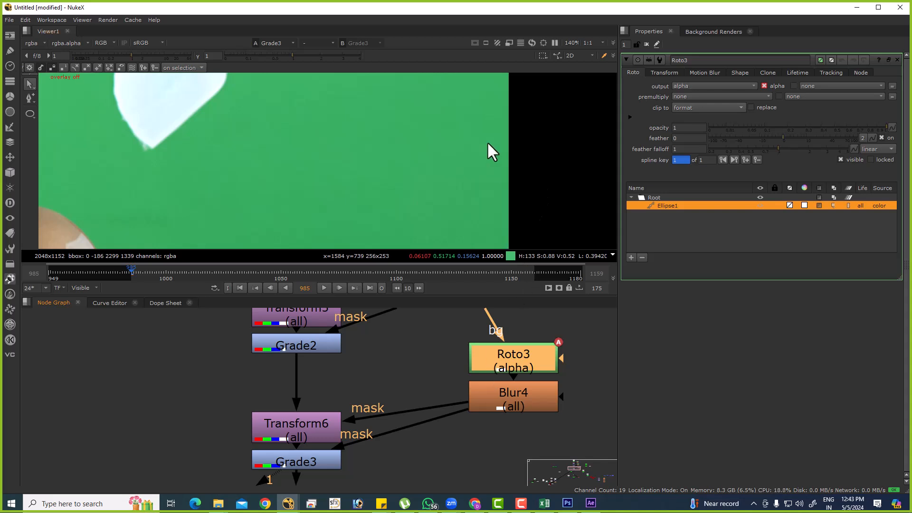
{"action": "left_click", "coordinate": [332, 471]}
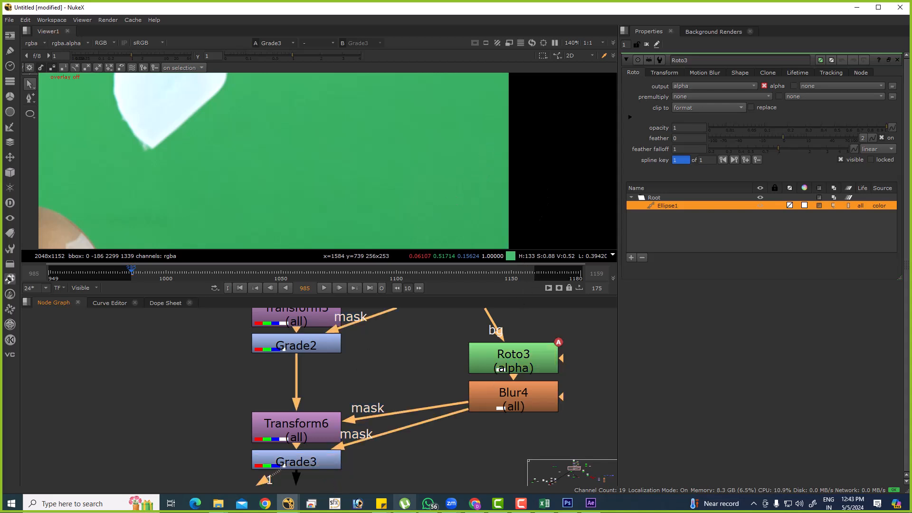
{"action": "key", "text": "f"}
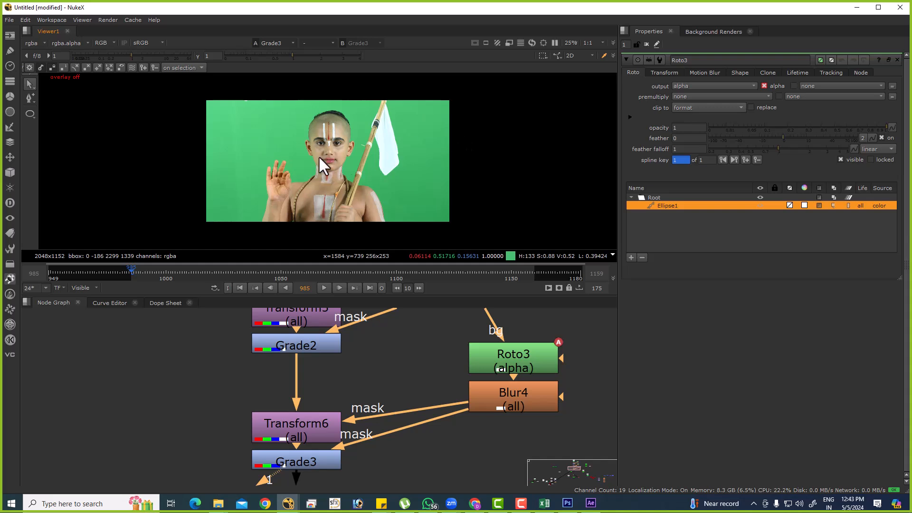
{"action": "left_click_drag", "start_coordinate": [220, 101], "coordinate": [426, 200]}
View Primatte1's output and its alpha, inspecting the area between the raised fingers and the chin.
{"action": "scroll", "coordinate": [445, 354], "scroll_direction": "down", "scroll_amount": 5}
{"action": "middle_click_drag", "start_coordinate": [392, 471], "coordinate": [389, 406]}
{"action": "scroll", "coordinate": [389, 406], "scroll_direction": "up", "scroll_amount": 3}
{"action": "left_click", "coordinate": [381, 418]}
{"action": "key", "text": "1"}
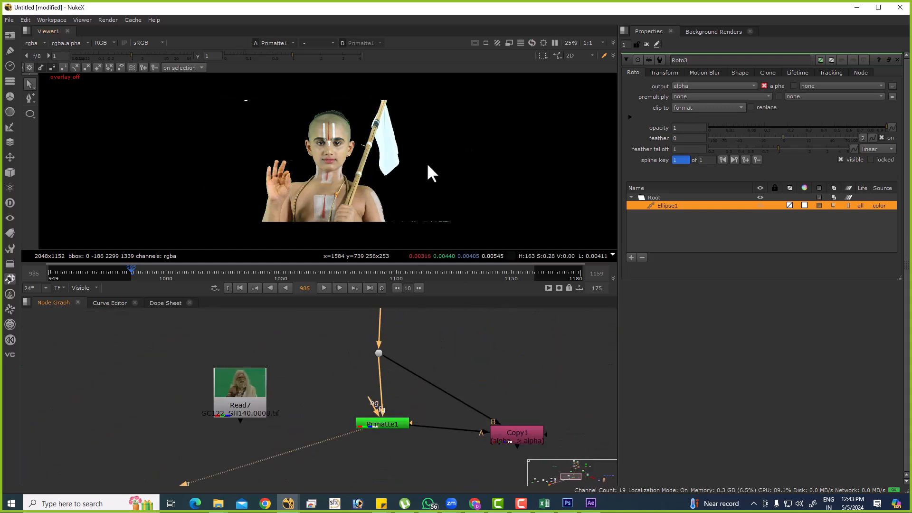
{"action": "key", "text": "a"}
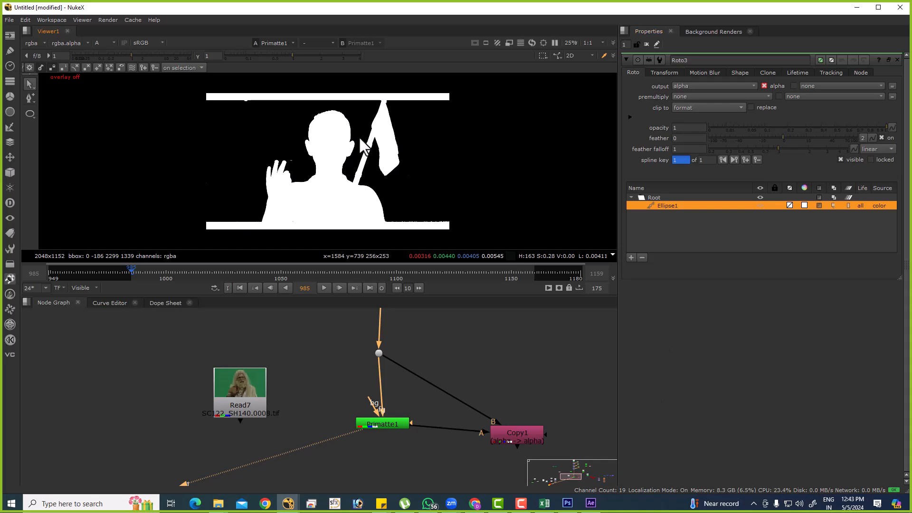
{"action": "scroll", "coordinate": [303, 152], "scroll_direction": "up", "scroll_amount": 8}
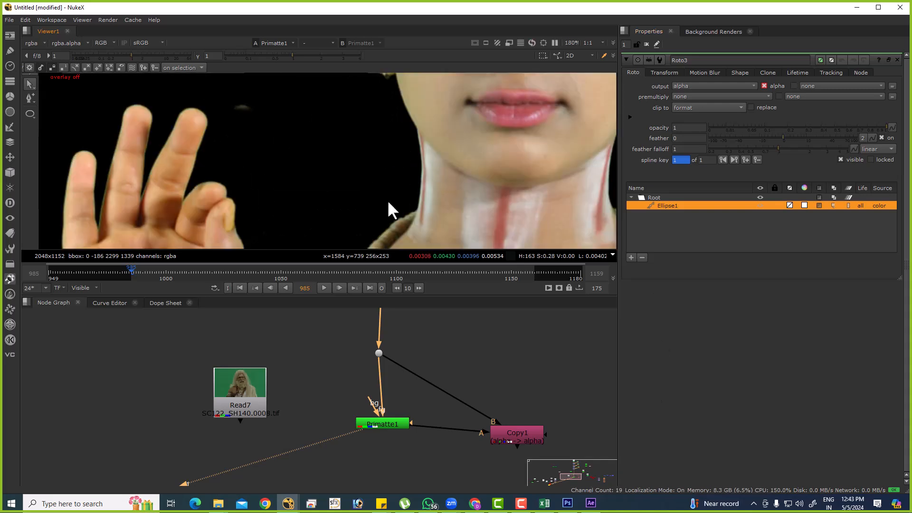
View Grade3's colour output around the boy's hand, face and flag.
{"action": "scroll", "coordinate": [481, 406], "scroll_direction": "down", "scroll_amount": 4}
{"action": "middle_click_drag", "start_coordinate": [470, 328], "coordinate": [496, 449]}
{"action": "scroll", "coordinate": [484, 414], "scroll_direction": "up", "scroll_amount": 3}
{"action": "left_click", "coordinate": [460, 432]}
{"action": "key", "text": "1"}
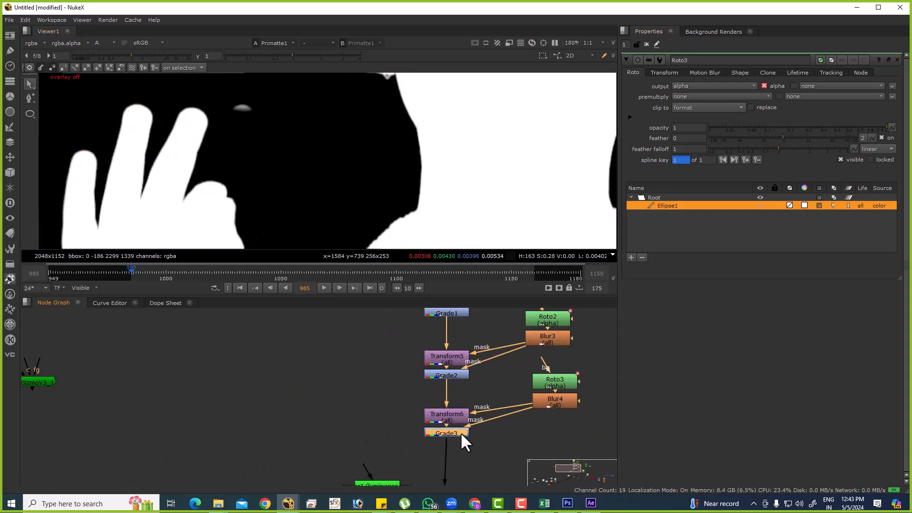
{"action": "key", "text": "a"}
{"action": "scroll", "coordinate": [432, 199], "scroll_direction": "down", "scroll_amount": 3}
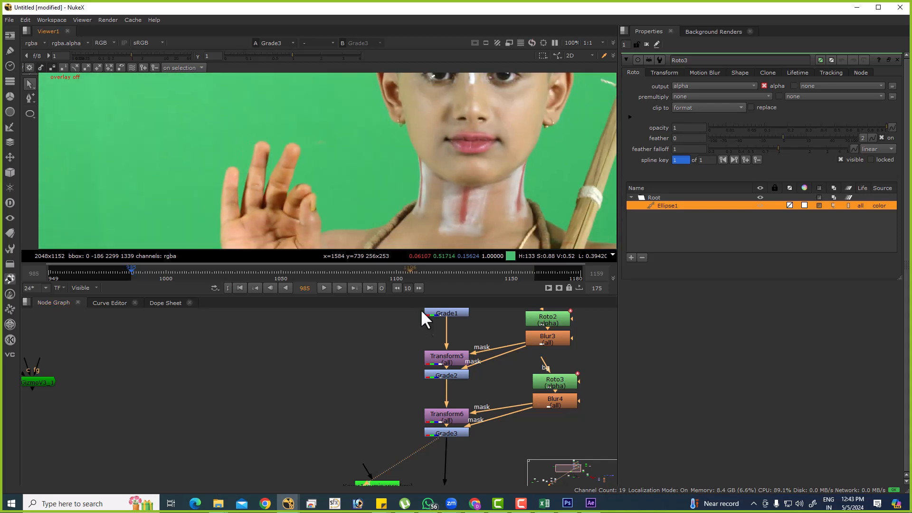
{"action": "middle_click_drag", "start_coordinate": [413, 229], "coordinate": [307, 225]}
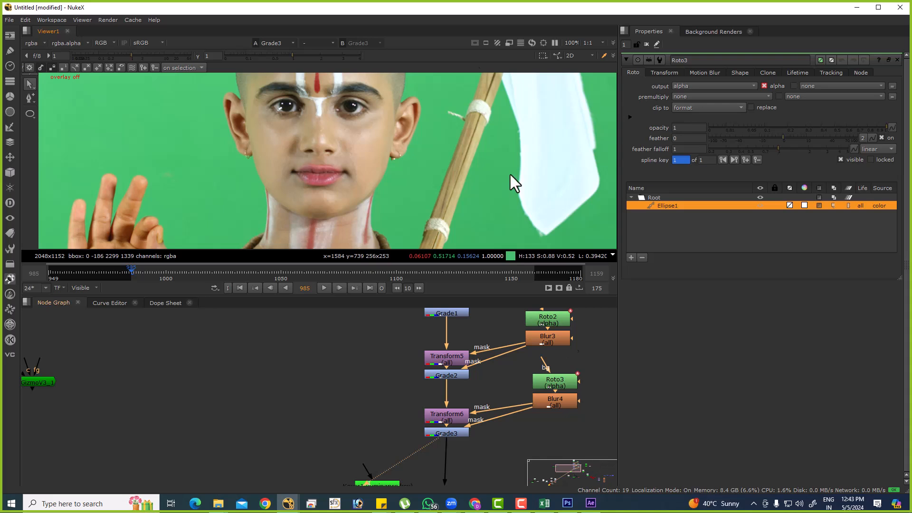
Inspect Primatte1's alpha for the leftover spot beside the raised fingers and turn the viewer overlay back on.
{"action": "key", "text": "a"}
{"action": "middle_click_drag", "start_coordinate": [416, 445], "coordinate": [414, 333]}
{"action": "middle_click_drag", "start_coordinate": [428, 466], "coordinate": [432, 368]}
{"action": "left_click", "coordinate": [439, 404]}
{"action": "key", "text": "1"}
{"action": "scroll", "coordinate": [179, 204], "scroll_direction": "up", "scroll_amount": 6}
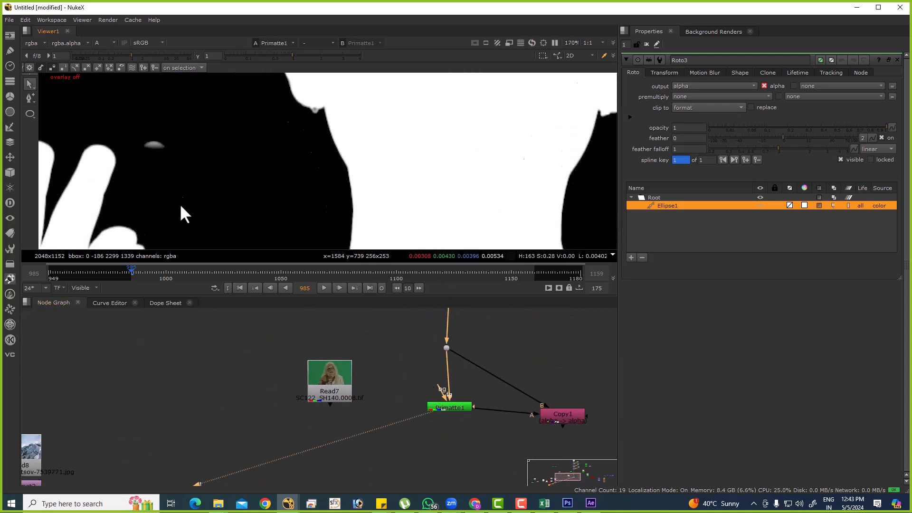
{"action": "key", "text": "o"}
View Grade3's colour output close up beside the fingertips with the viewer gamma lowered to 0.33.
{"action": "middle_click_drag", "start_coordinate": [454, 421], "coordinate": [453, 506]}
{"action": "scroll", "coordinate": [457, 374], "scroll_direction": "down", "scroll_amount": 3}
{"action": "middle_click_drag", "start_coordinate": [450, 345], "coordinate": [443, 384]}
{"action": "scroll", "coordinate": [443, 385], "scroll_direction": "up", "scroll_amount": 4}
{"action": "left_click", "coordinate": [449, 376]}
{"action": "key", "text": "1"}
{"action": "key", "text": "a"}
{"action": "scroll", "coordinate": [228, 163], "scroll_direction": "up", "scroll_amount": 5}
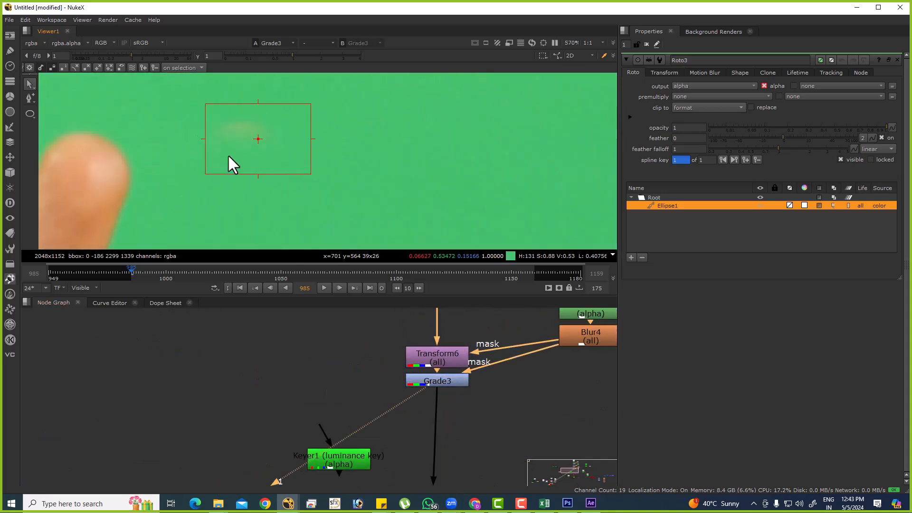
{"action": "mouse_move", "coordinate": [273, 54]}
{"action": "left_mouse_down"}
{"action": "mouse_move", "coordinate": [255, 54]}
{"action": "mouse_move", "coordinate": [264, 53]}
{"action": "left_mouse_up"}
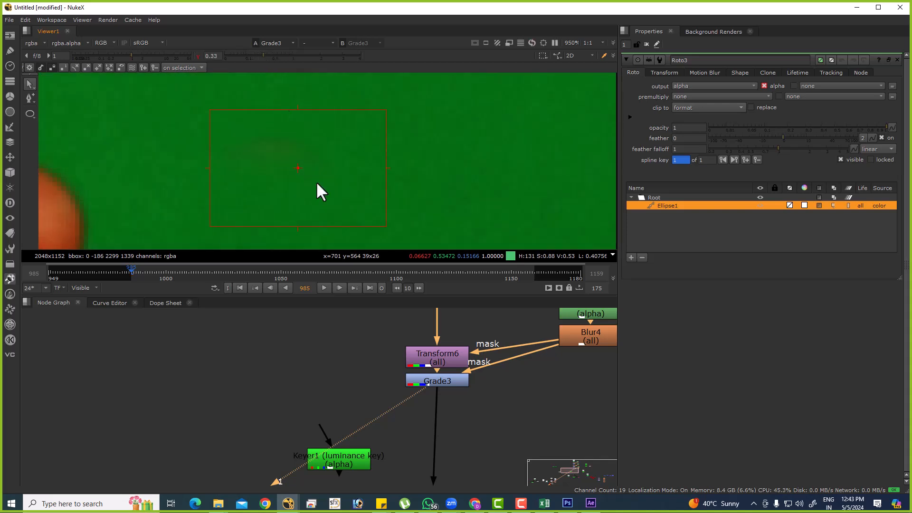
{"action": "scroll", "coordinate": [481, 416], "scroll_direction": "down", "scroll_amount": 5}
Compare the outputs along the chain, including Read5, Grade1 and Grade2, to find which patch leaves the faint spot beside the fingers.
{"action": "scroll", "coordinate": [460, 381], "scroll_direction": "up", "scroll_amount": 3}
{"action": "left_click", "coordinate": [452, 356]}
{"action": "key", "text": "1"}
{"action": "middle_click_drag", "start_coordinate": [444, 381], "coordinate": [446, 350]}
{"action": "left_click", "coordinate": [449, 398]}
{"action": "key", "text": "1"}
{"action": "middle_click_drag", "start_coordinate": [450, 409], "coordinate": [455, 452]}
{"action": "left_click", "coordinate": [437, 410]}
{"action": "key", "text": "1"}
{"action": "left_click", "coordinate": [436, 344]}
{"action": "key", "text": "1"}
{"action": "scroll", "coordinate": [385, 170], "scroll_direction": "down", "scroll_amount": 5}
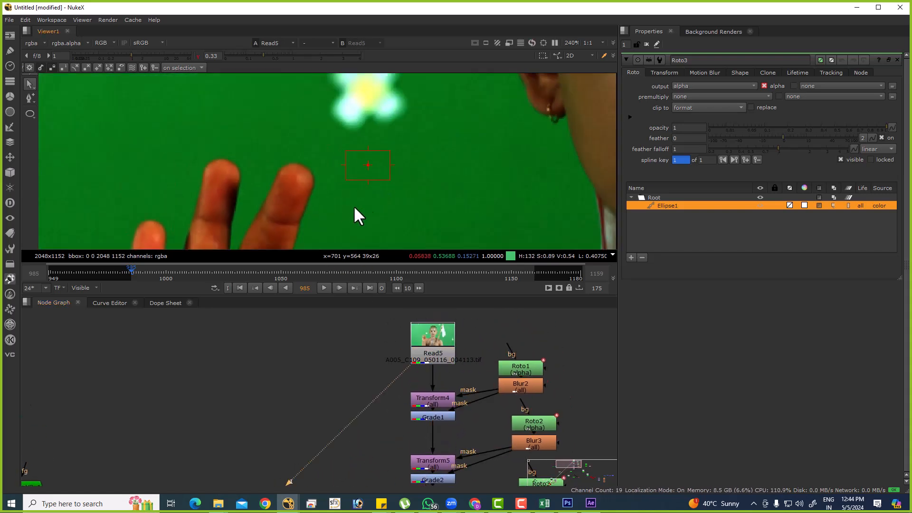
{"action": "left_click", "coordinate": [435, 418]}
{"action": "key", "text": "1"}
{"action": "scroll", "coordinate": [432, 403], "scroll_direction": "up", "scroll_amount": 3}
{"action": "left_click", "coordinate": [421, 452]}
{"action": "key", "text": "1"}
{"action": "scroll", "coordinate": [365, 190], "scroll_direction": "up", "scroll_amount": 4}
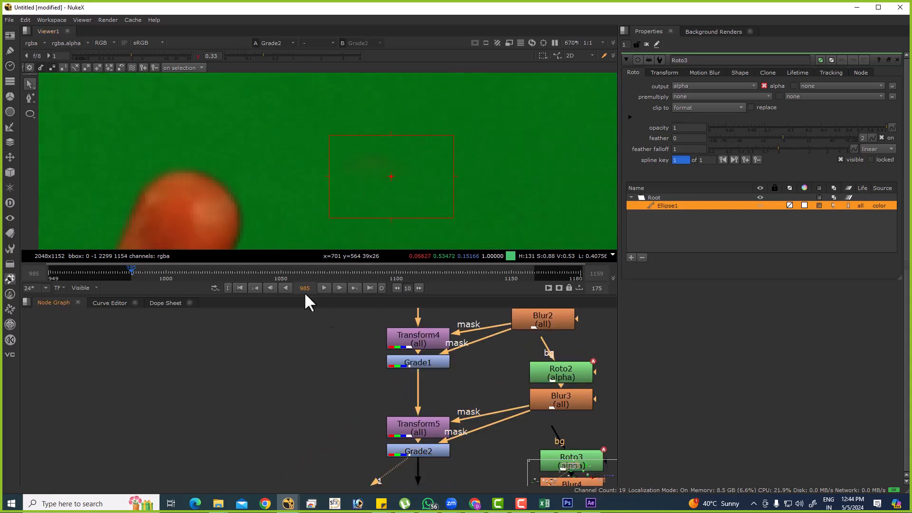
Open Blur3's properties and lower its size to 1.9.
{"action": "double_click", "coordinate": [561, 400]}
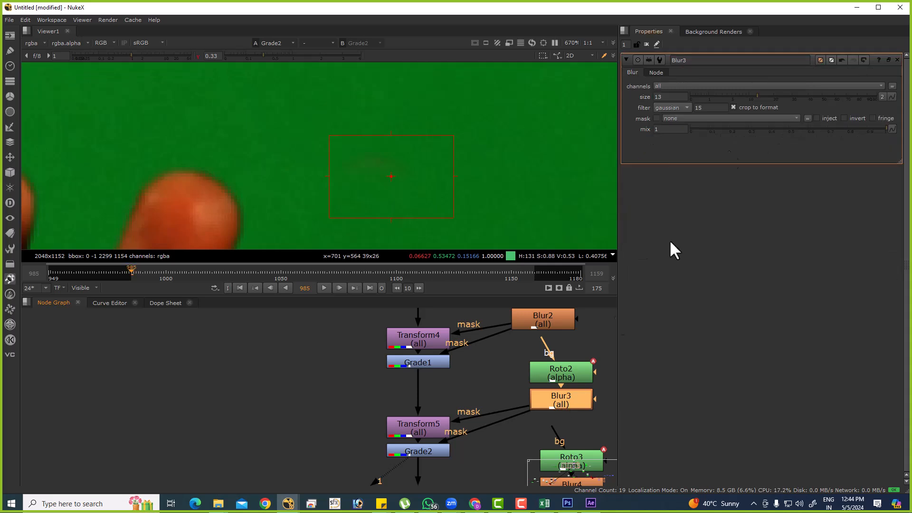
{"action": "left_click_drag", "start_coordinate": [763, 95], "coordinate": [716, 102]}
{"action": "scroll", "coordinate": [444, 416], "scroll_direction": "down", "scroll_amount": 7}
{"action": "middle_click_drag", "start_coordinate": [430, 426], "coordinate": [431, 358]}
{"action": "scroll", "coordinate": [431, 358], "scroll_direction": "up", "scroll_amount": 3}
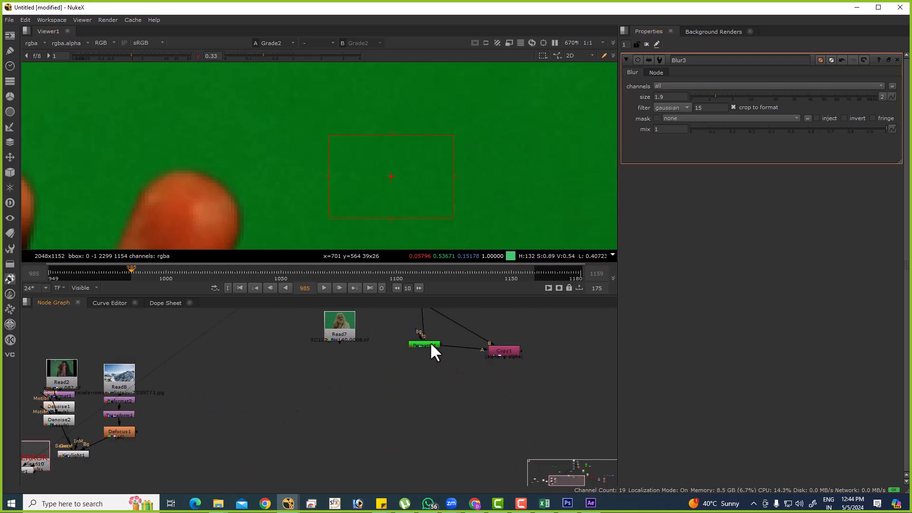
View Primatte1's alpha around the fingers and raise Blur3's size to 5.2.
{"action": "left_click", "coordinate": [430, 342]}
{"action": "key", "text": "1"}
{"action": "key", "text": "a"}
{"action": "scroll", "coordinate": [414, 157], "scroll_direction": "down", "scroll_amount": 4}
{"action": "left_click", "coordinate": [718, 97]}
{"action": "mouse_move", "coordinate": [718, 95]}
{"action": "left_mouse_down"}
{"action": "mouse_move", "coordinate": [813, 101]}
{"action": "mouse_move", "coordinate": [731, 99]}
{"action": "left_mouse_up"}
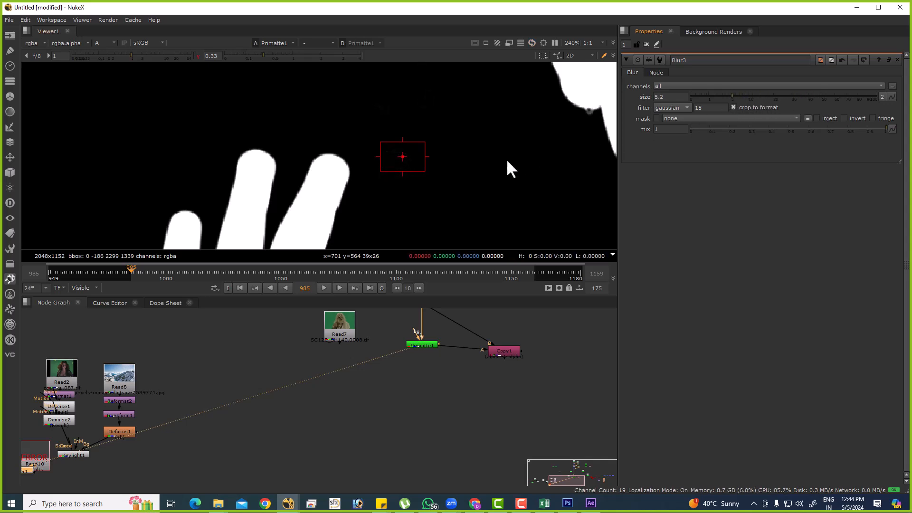
Reset the viewer gamma to 1 and view Primatte1's colour and alpha over the full frame.
{"action": "key", "text": "a"}
{"action": "key", "text": "a"}
{"action": "middle_click_drag", "start_coordinate": [506, 218], "coordinate": [511, 219]}
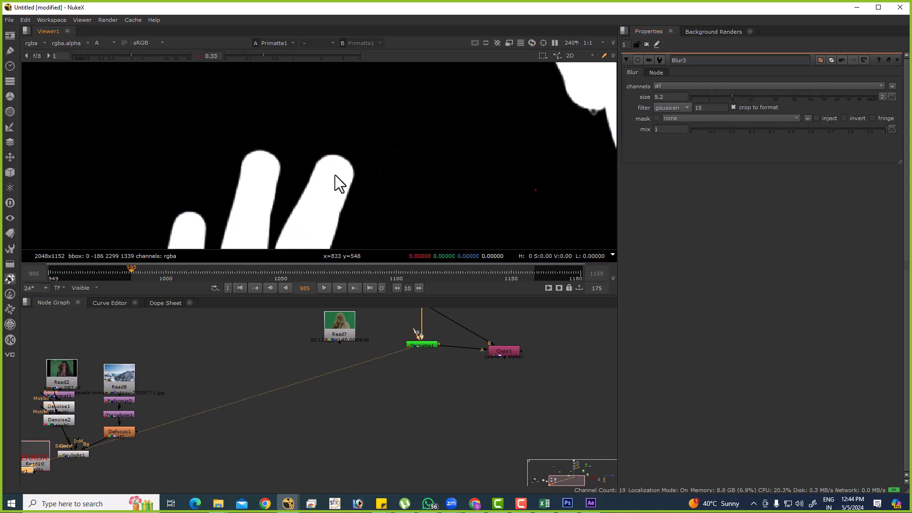
{"action": "left_click", "coordinate": [197, 56]}
{"action": "key", "text": "a"}
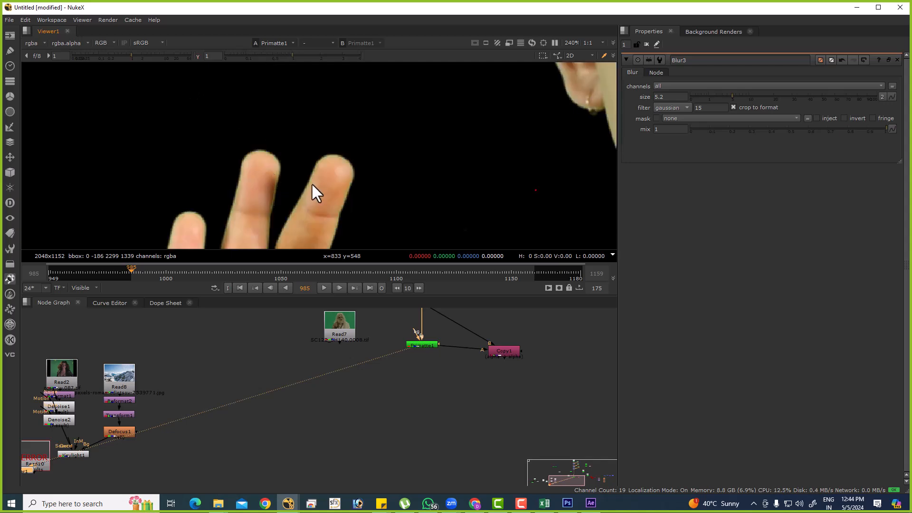
{"action": "key", "text": "f"}
{"action": "scroll", "coordinate": [442, 333], "scroll_direction": "up", "scroll_amount": 5}
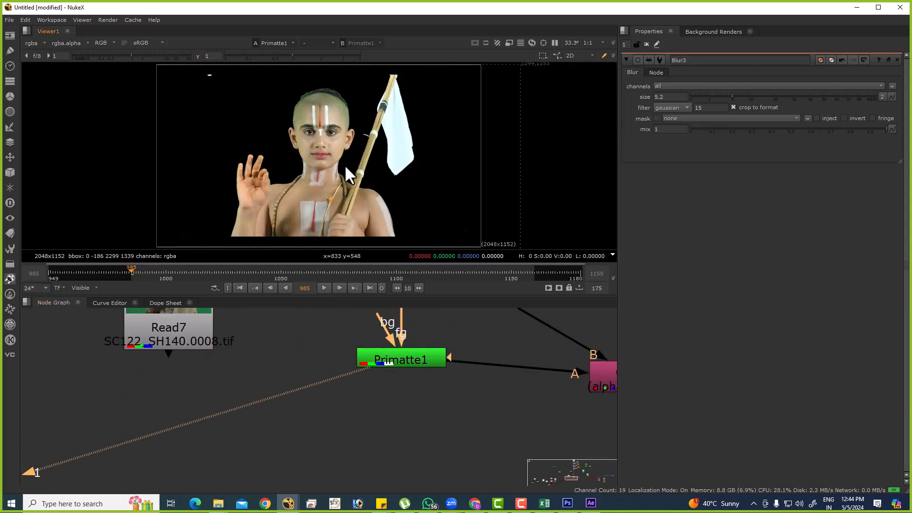
{"action": "key", "text": "a"}
Add a Keylight node in the empty area between Read7 and Primatte1.
{"action": "scroll", "coordinate": [412, 397], "scroll_direction": "down", "scroll_amount": 5}
{"action": "middle_click_drag", "start_coordinate": [367, 373], "coordinate": [551, 402]}
{"action": "left_click_drag", "start_coordinate": [503, 390], "coordinate": [371, 379]}
{"action": "left_click", "coordinate": [466, 404]}
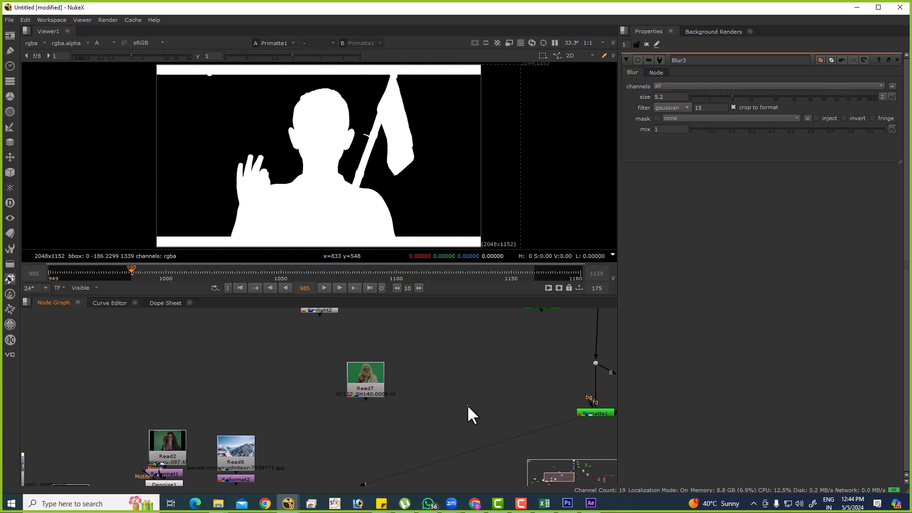
{"action": "key", "text": "Tab"}
{"action": "type", "text": "key"}
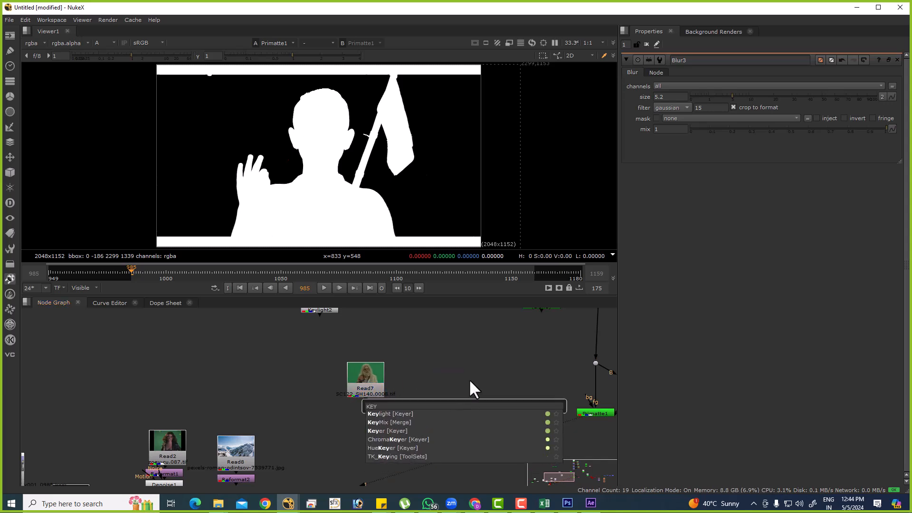
{"action": "key", "text": "Return"}
Connect the new Keylight's Source to the dot above Primatte1 and view its RGB output.
{"action": "scroll", "coordinate": [475, 397], "scroll_direction": "up", "scroll_amount": 3}
{"action": "scroll", "coordinate": [487, 394], "scroll_direction": "down", "scroll_amount": 2}
{"action": "left_click_drag", "start_coordinate": [493, 400], "coordinate": [458, 379]}
{"action": "left_click", "coordinate": [370, 403]}
{"action": "left_click_drag", "start_coordinate": [315, 429], "coordinate": [361, 407]}
{"action": "key", "text": "1"}
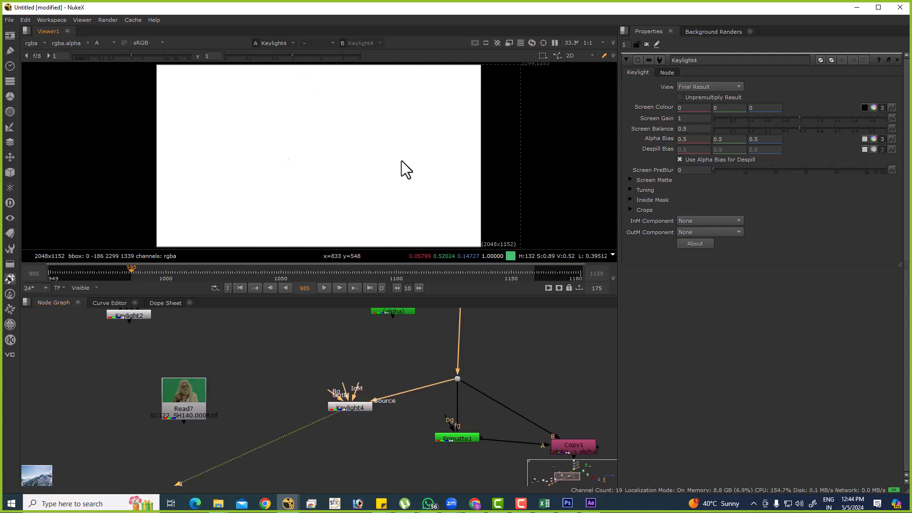
{"action": "left_click", "coordinate": [111, 40]}
{"action": "left_click", "coordinate": [111, 50]}
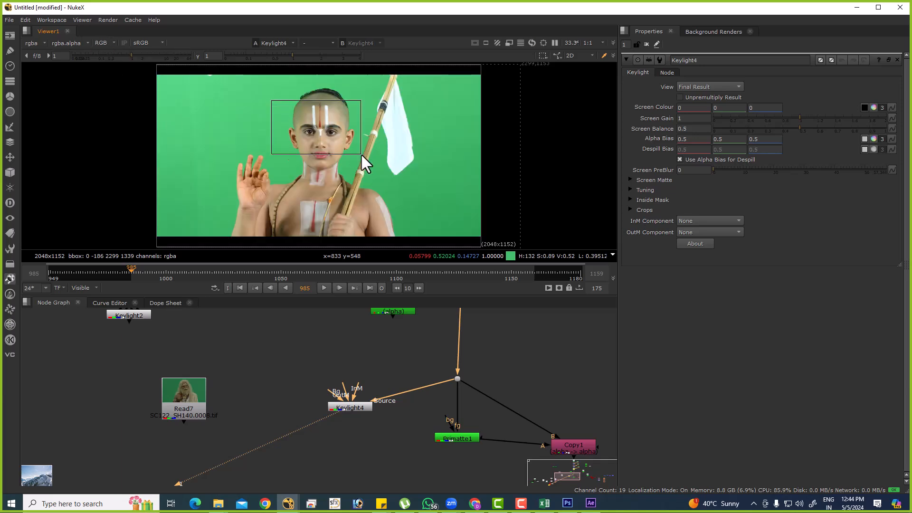
Sample Keylight4's Screen Colour from the green area beside the white flag and view the resulting alpha.
{"action": "left_click", "coordinate": [865, 107]}
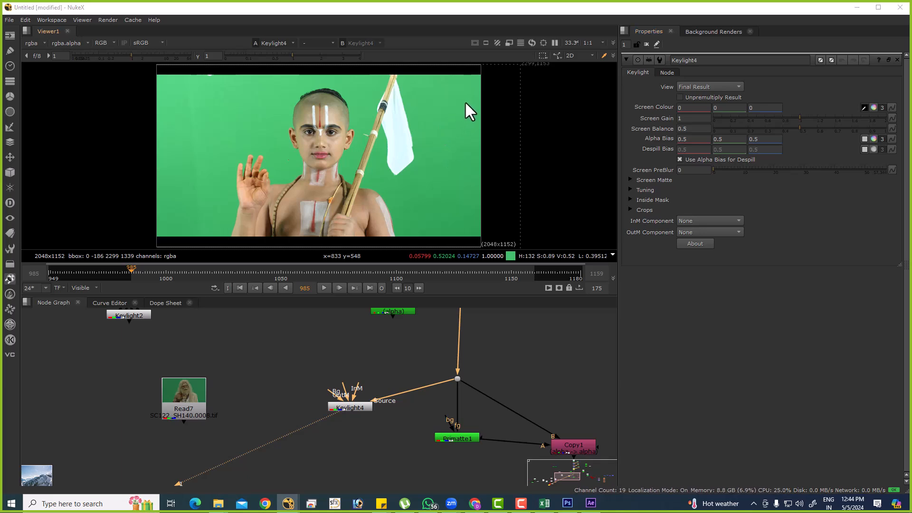
{"action": "left_click_drag", "start_coordinate": [421, 94], "coordinate": [437, 126], "text": "ctrl+shift"}
{"action": "key", "text": "a"}
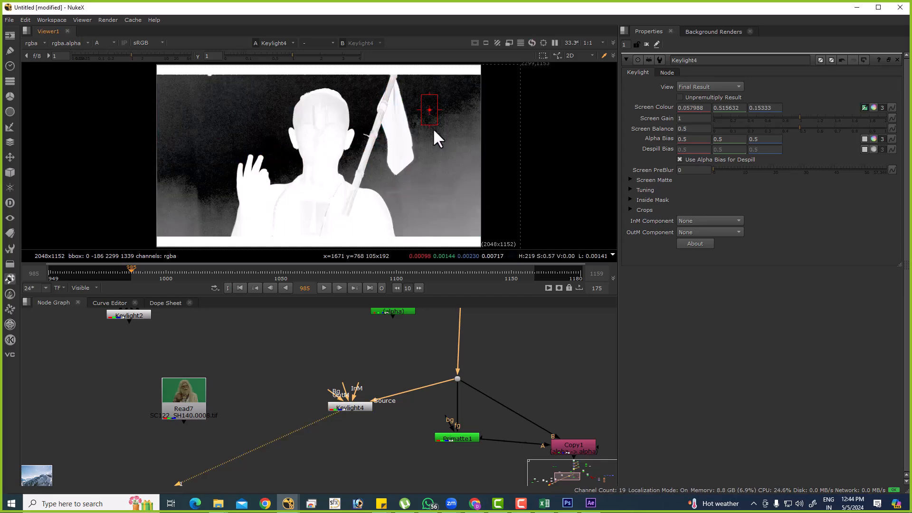
{"action": "scroll", "coordinate": [243, 97], "scroll_direction": "up", "scroll_amount": 3}
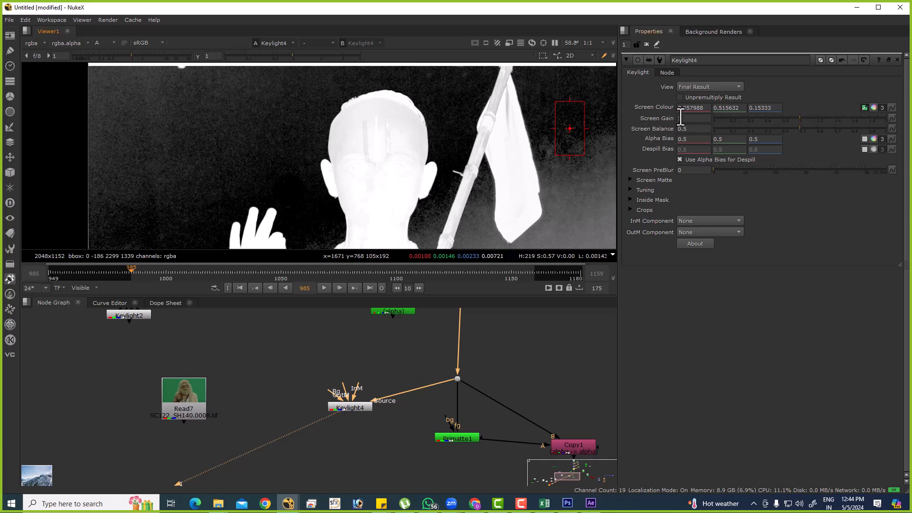
Try a Screen Gain of 1.1 on Keylight4 and undo the change.
{"action": "left_click", "coordinate": [691, 118]}
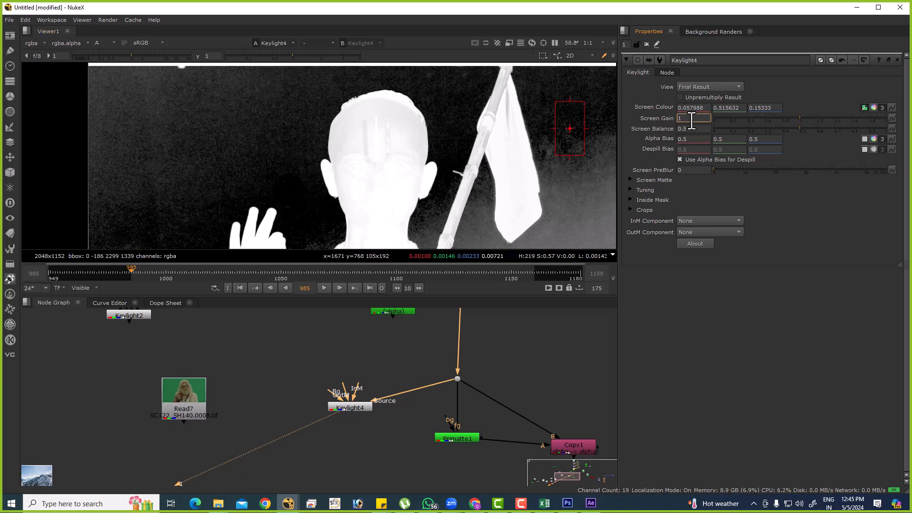
{"action": "type", "text": ".1"}
{"action": "key", "text": "Return"}
{"action": "scroll", "coordinate": [455, 149], "scroll_direction": "down", "scroll_amount": 2}
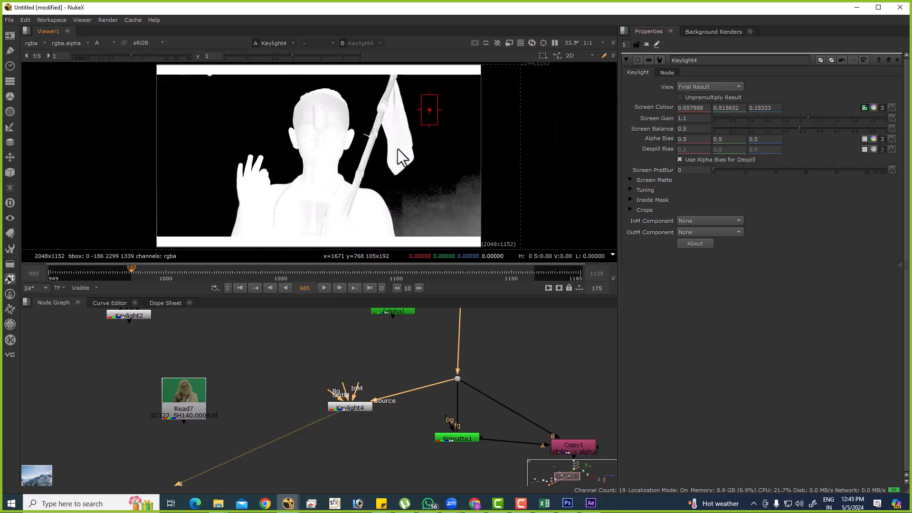
{"action": "left_click", "coordinate": [702, 119]}
{"action": "key", "text": "ctrl+z"}
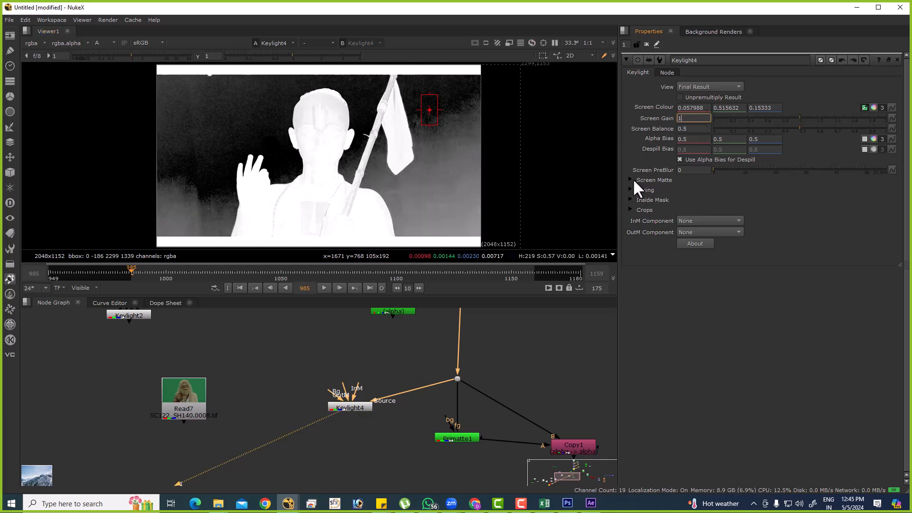
In Keylight4's Screen Matte settings, set Clip Black to 0.3 and Clip White to 0.5.
{"action": "left_click", "coordinate": [631, 180]}
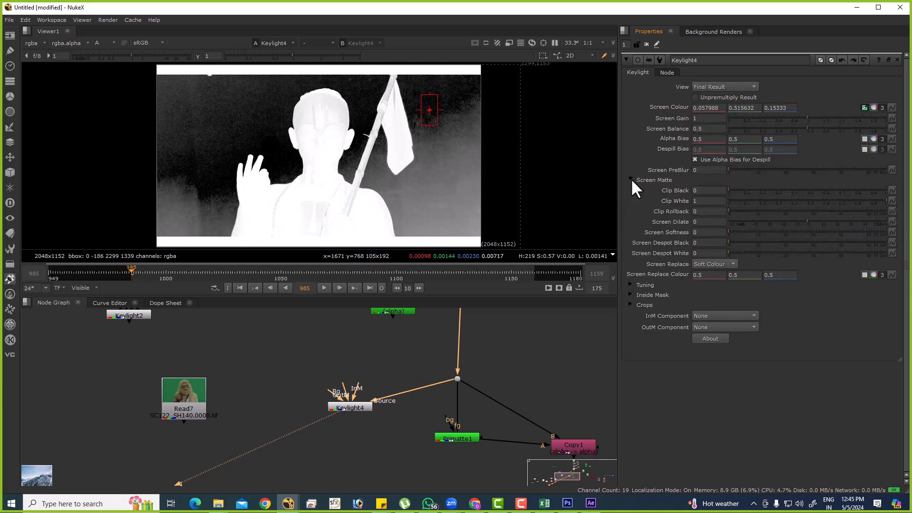
{"action": "left_click", "coordinate": [714, 191]}
{"action": "type", "text": ".3"}
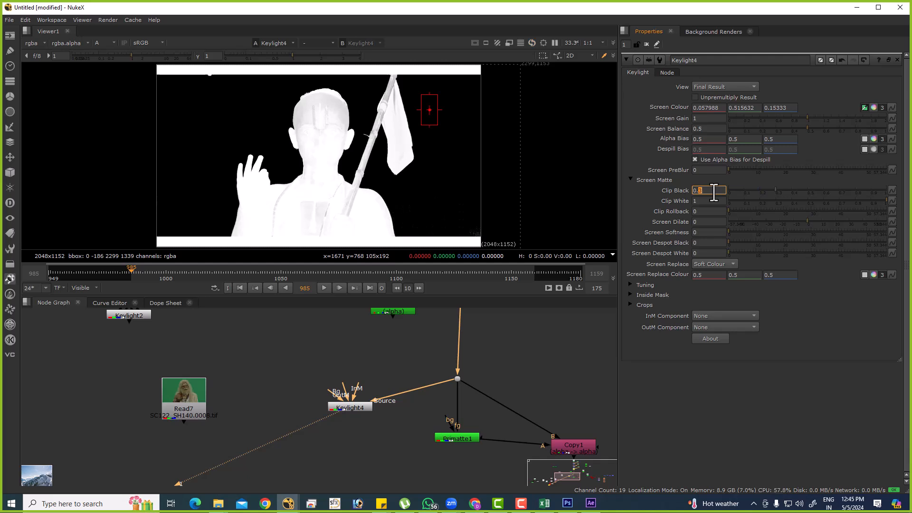
{"action": "double_click", "coordinate": [715, 200]}
{"action": "type", "text": ".8"}
{"action": "key", "text": "Return"}
{"action": "key", "text": "Down"}
{"action": "key", "text": "Down"}
{"action": "key", "text": "Down"}
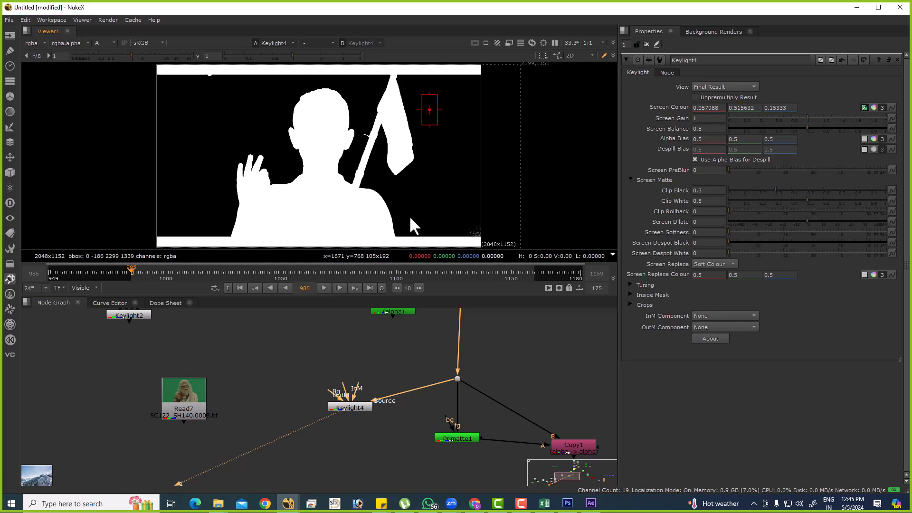
Inspect the matte edges around the head and hand up close, and set Keylight4's Screen Softness to 1.
{"action": "scroll", "coordinate": [292, 152], "scroll_direction": "up", "scroll_amount": 3}
{"action": "scroll", "coordinate": [281, 150], "scroll_direction": "up", "scroll_amount": 2}
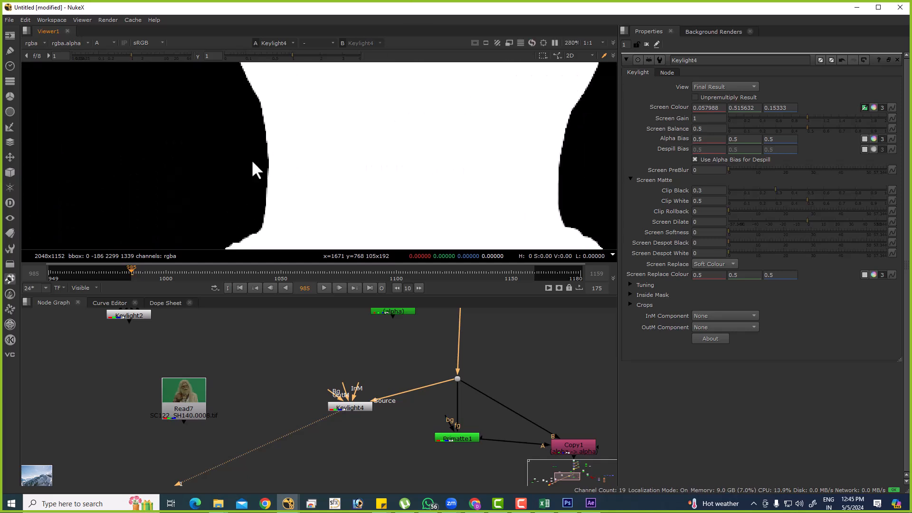
{"action": "scroll", "coordinate": [257, 163], "scroll_direction": "up", "scroll_amount": 3}
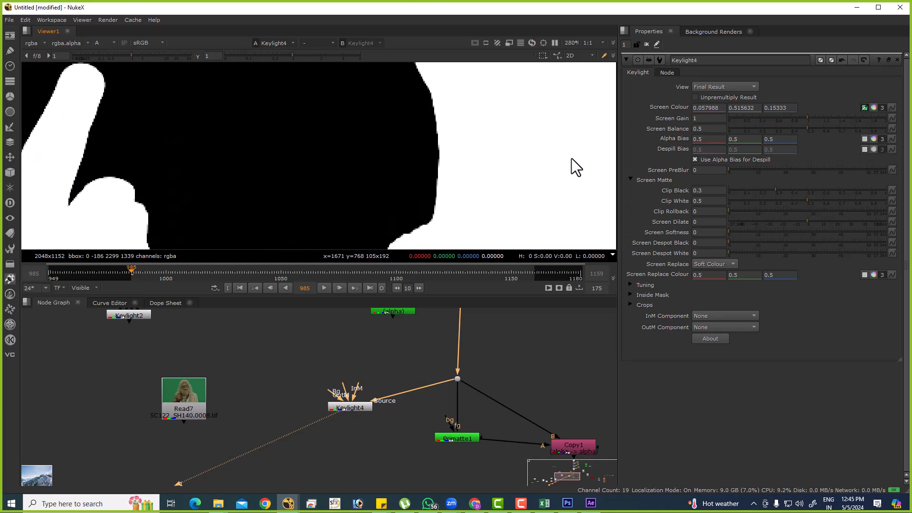
{"action": "left_click", "coordinate": [702, 232]}
{"action": "type", "text": "1"}
{"action": "key", "text": "Return"}
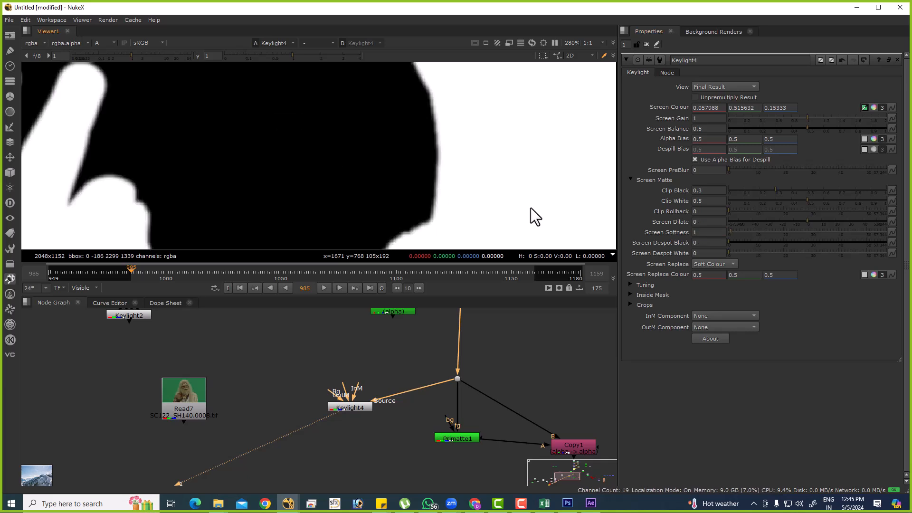
{"action": "key", "text": "f"}
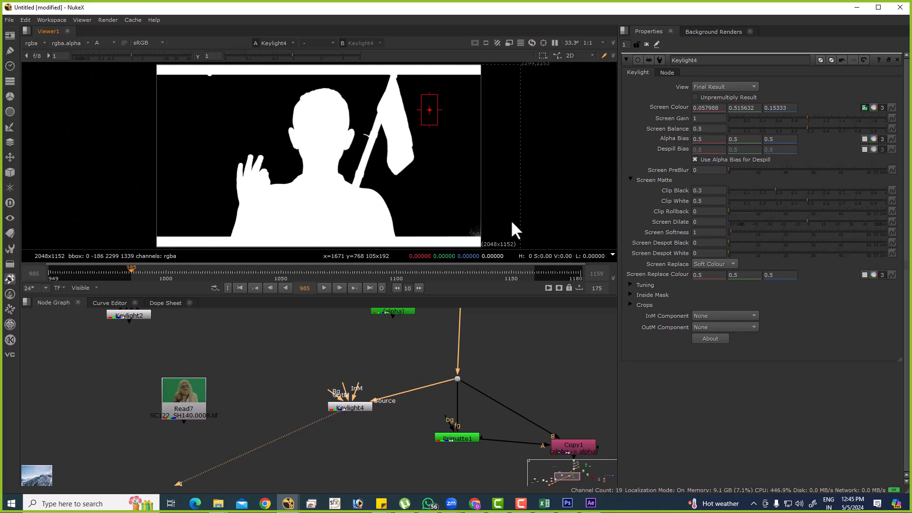
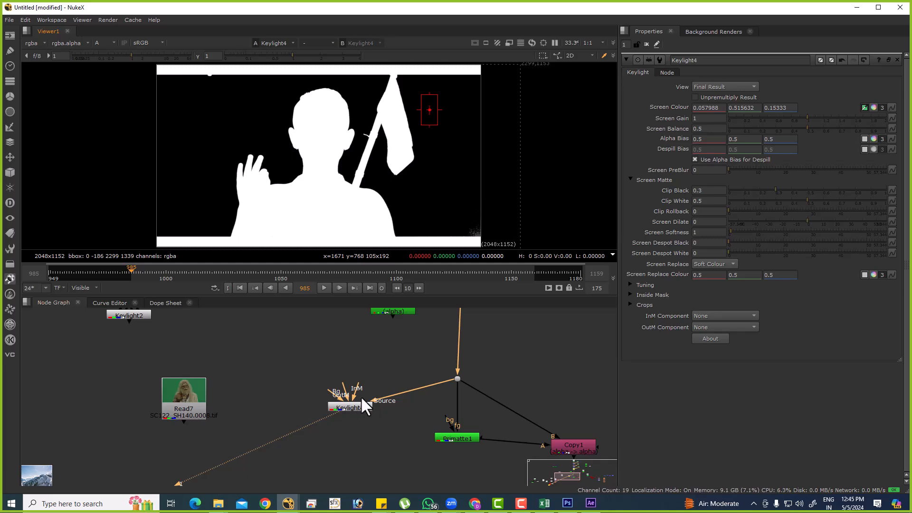
Inspect the softened edge of Keylight4's matte up close and return to the full-frame alpha view.
{"action": "left_click", "coordinate": [704, 233]}
{"action": "key", "text": "Return"}
{"action": "scroll", "coordinate": [336, 125], "scroll_direction": "up", "scroll_amount": 8}
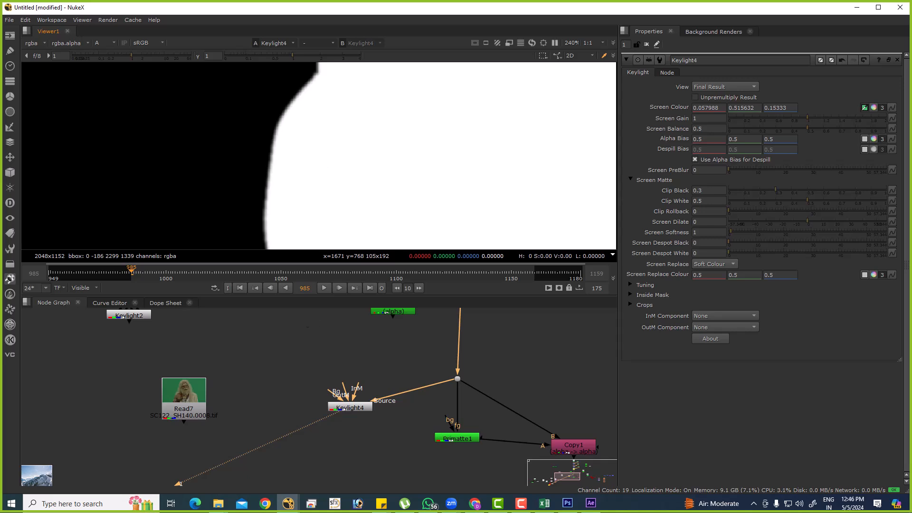
{"action": "key", "text": "f"}
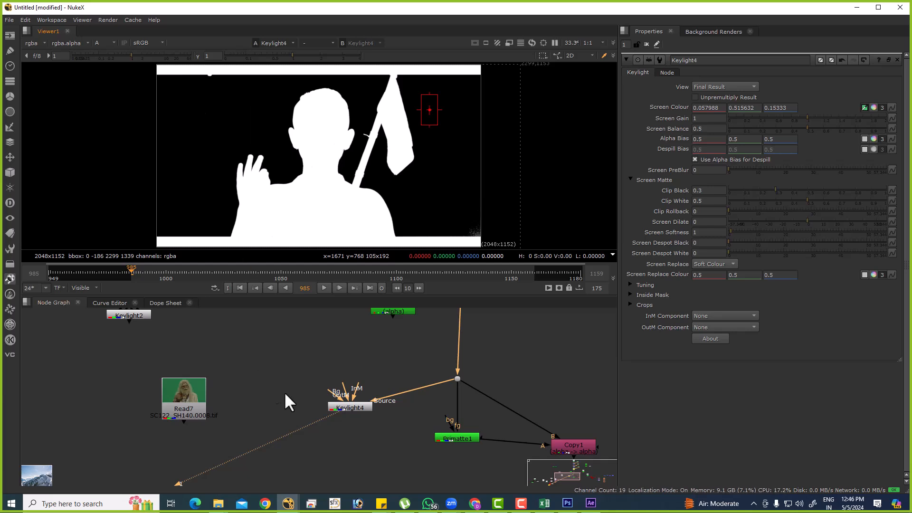
Move the Keylight4 node up in the node graph so it lines up with the dot feeding its Source input.
{"action": "left_click_drag", "start_coordinate": [329, 422], "coordinate": [357, 405]}
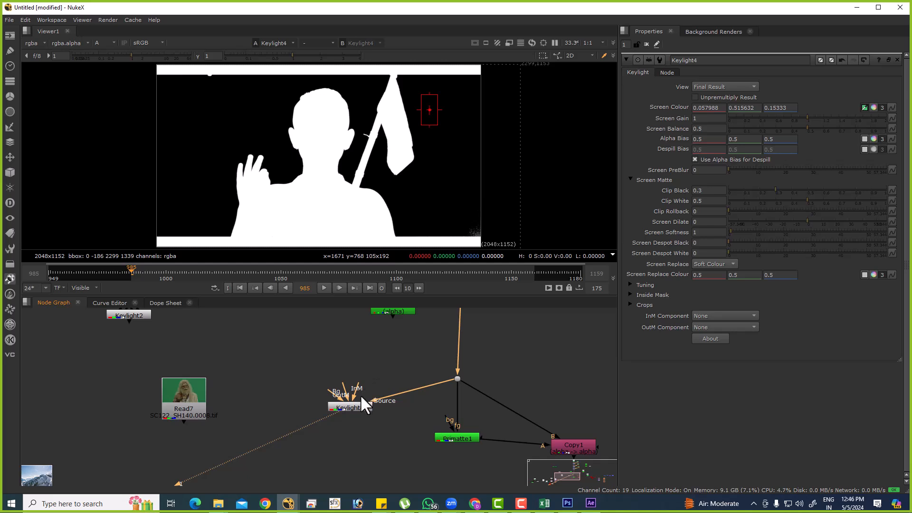
{"action": "left_click", "coordinate": [347, 404]}
{"action": "left_click_drag", "start_coordinate": [347, 403], "coordinate": [347, 375]}
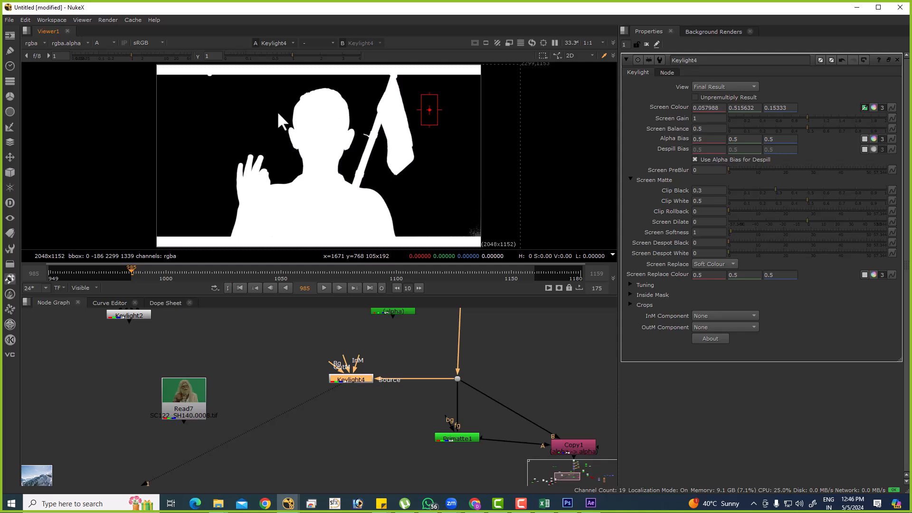
{"action": "left_click_drag", "start_coordinate": [279, 89], "coordinate": [377, 193]}
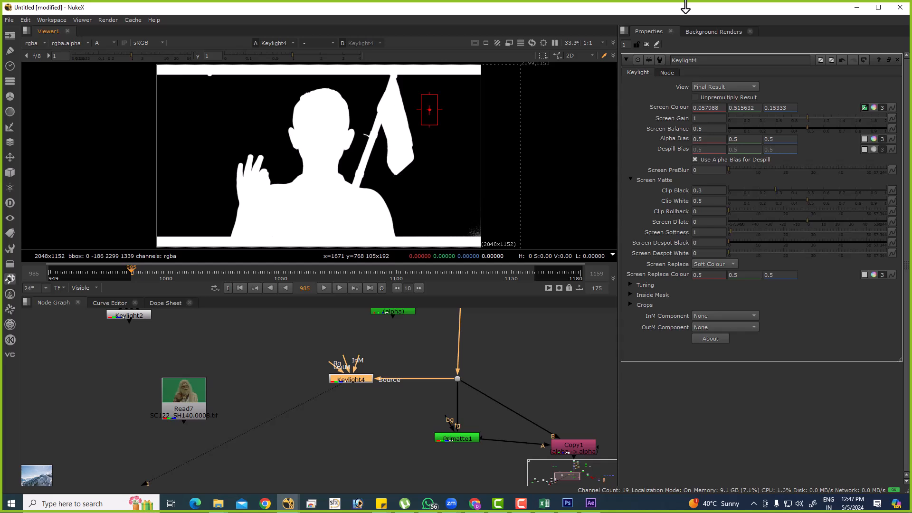
Switch to WhatsApp, search the chats for MARCH and open the Vfx mentor March 6th Batch group in a maximized window.
{"action": "left_click", "coordinate": [426, 507]}
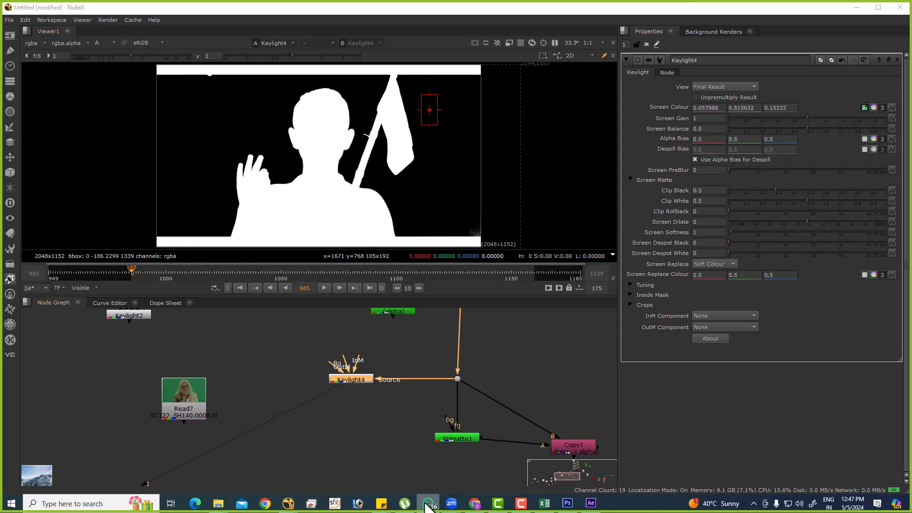
{"action": "left_click", "coordinate": [427, 503]}
{"action": "left_click", "coordinate": [427, 504]}
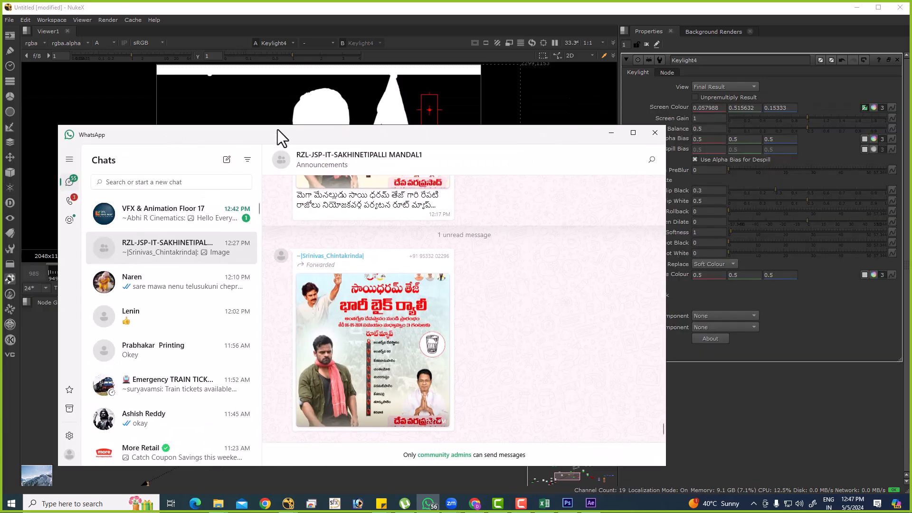
{"action": "left_click_drag", "start_coordinate": [277, 129], "coordinate": [299, 115]}
{"action": "left_click", "coordinate": [203, 169]}
{"action": "type", "text": "M"}
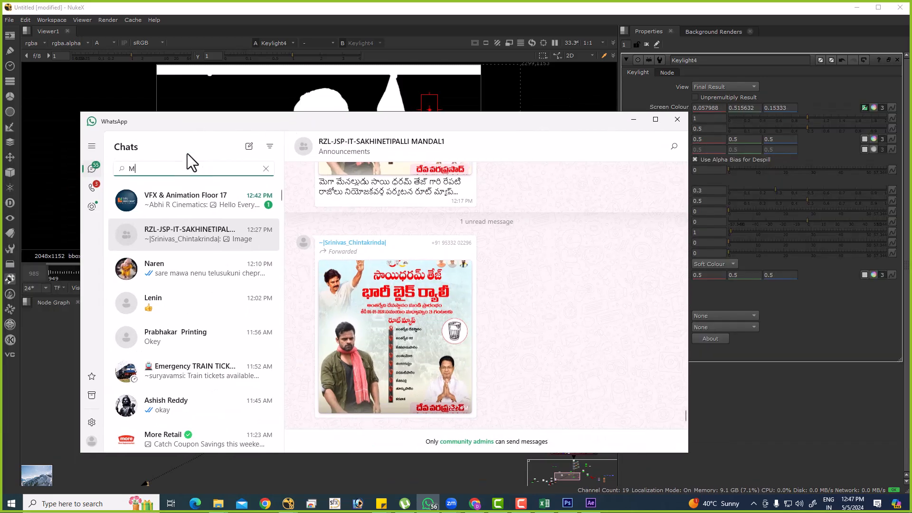
{"action": "type", "text": "ARCH"}
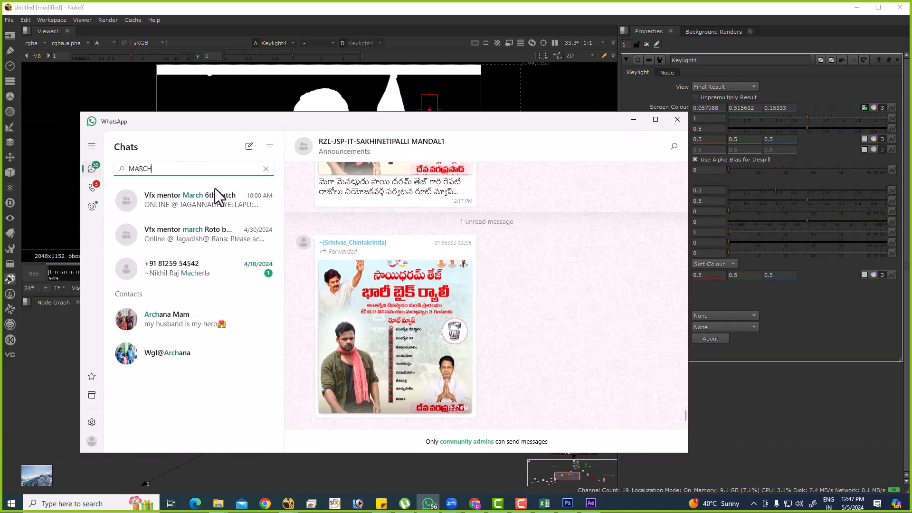
{"action": "left_click", "coordinate": [232, 206]}
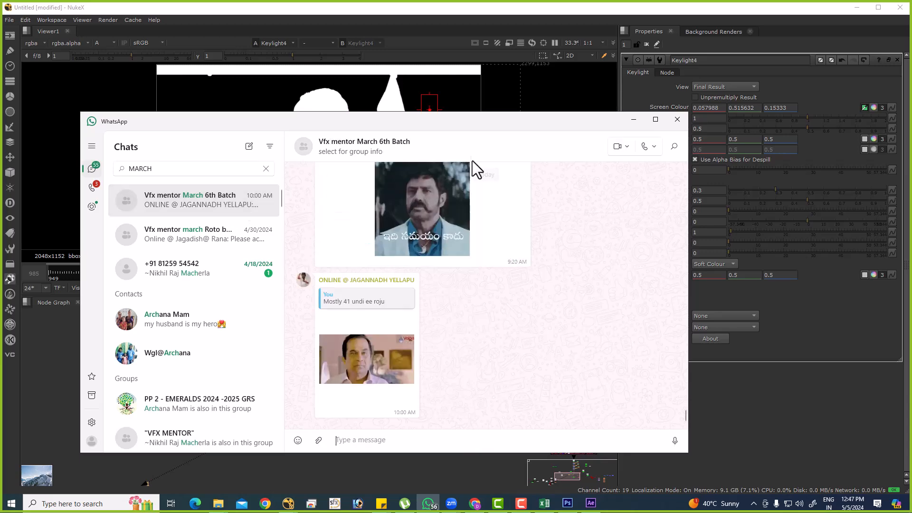
{"action": "double_click", "coordinate": [455, 126]}
Look back through the group's shared images and clips, viewing the video of two figures standing on the red train roof.
{"action": "scroll", "coordinate": [456, 335], "scroll_direction": "up", "scroll_amount": 15}
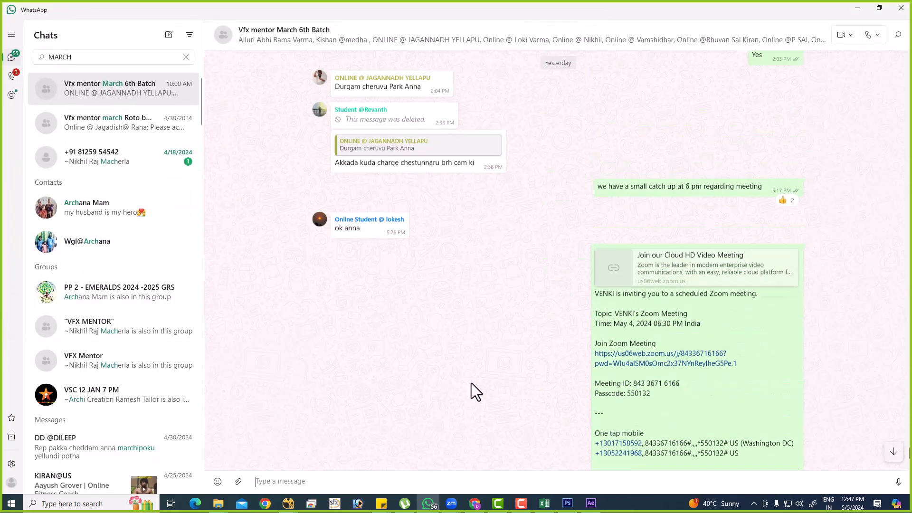
{"action": "scroll", "coordinate": [479, 384], "scroll_direction": "up", "scroll_amount": 6}
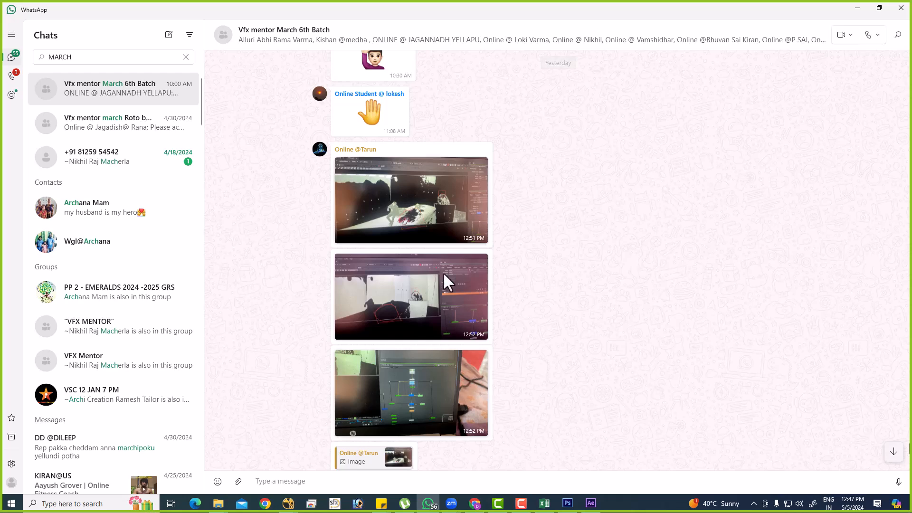
{"action": "scroll", "coordinate": [465, 380], "scroll_direction": "up", "scroll_amount": 15}
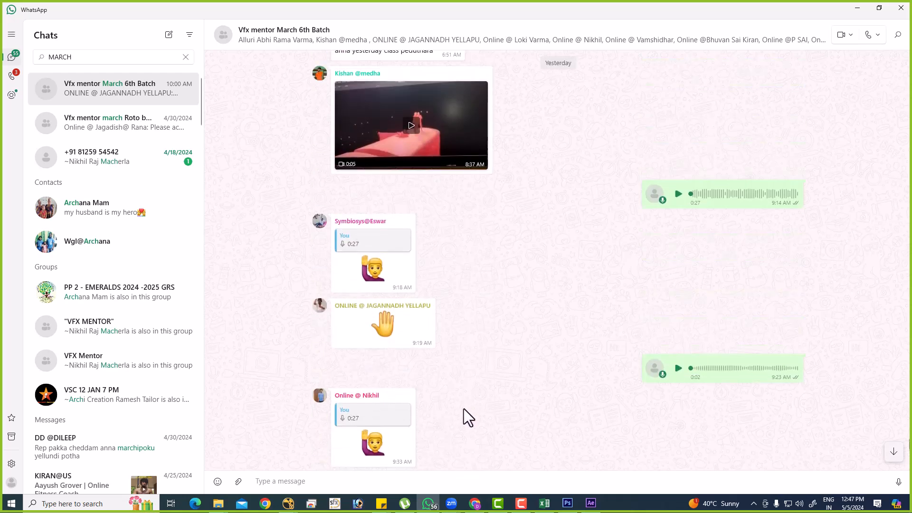
{"action": "left_click", "coordinate": [443, 375]}
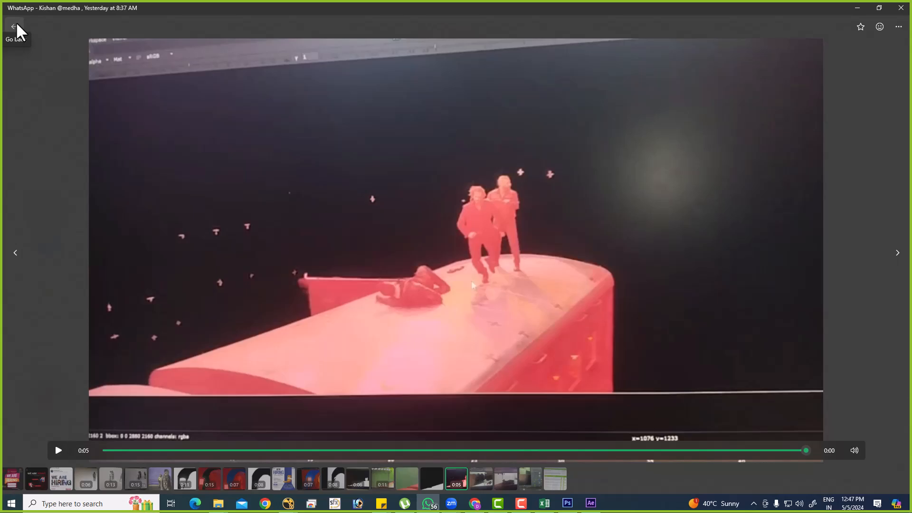
{"action": "left_click", "coordinate": [16, 25]}
{"action": "scroll", "coordinate": [421, 397], "scroll_direction": "up", "scroll_amount": 4}
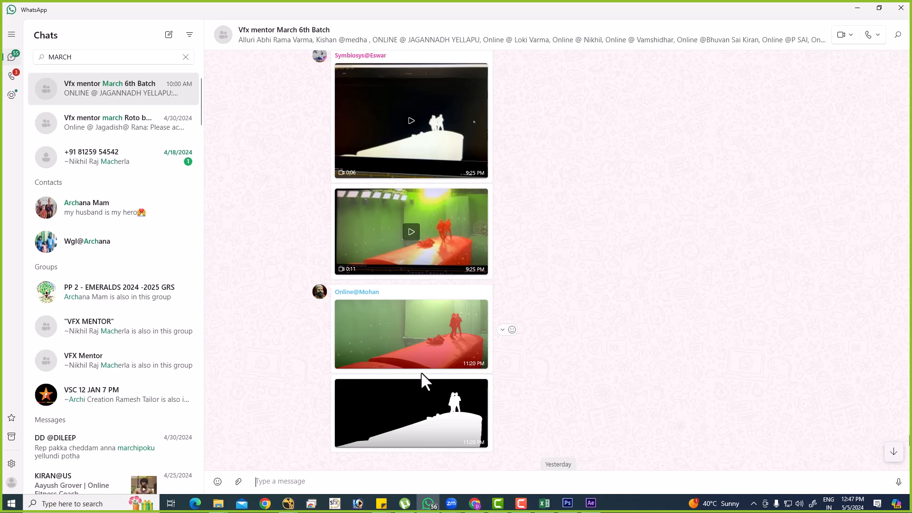
{"action": "scroll", "coordinate": [653, 377], "scroll_direction": "up", "scroll_amount": 7}
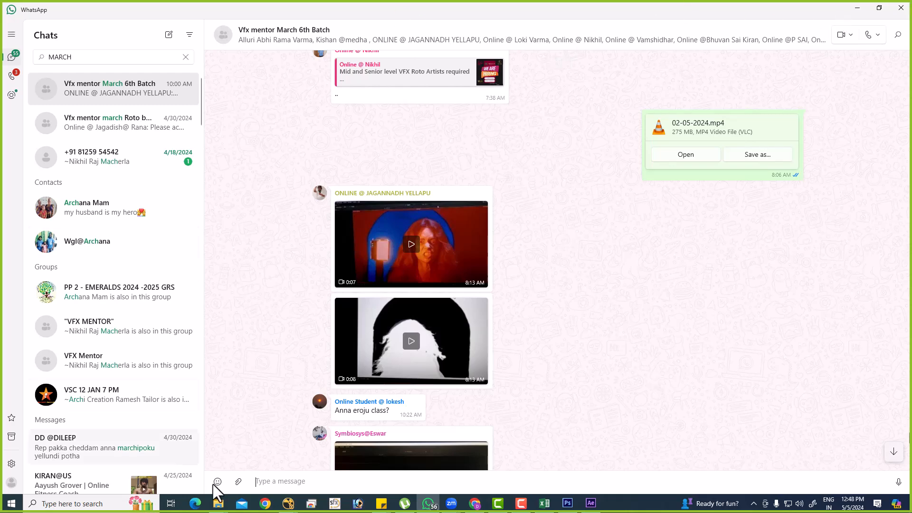
Switch to Chrome with the instructor's own profile and open My Drive in Google Drive.
{"action": "left_click", "coordinate": [266, 503]}
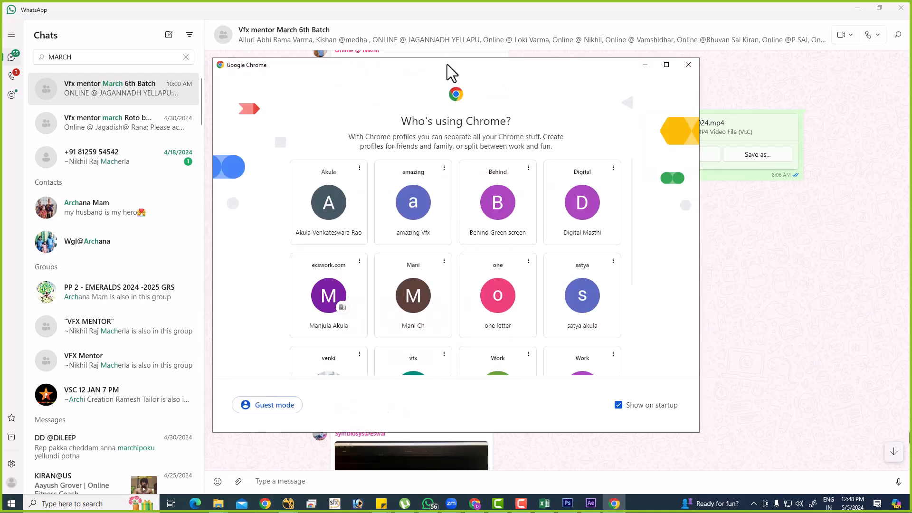
{"action": "double_click", "coordinate": [447, 64]}
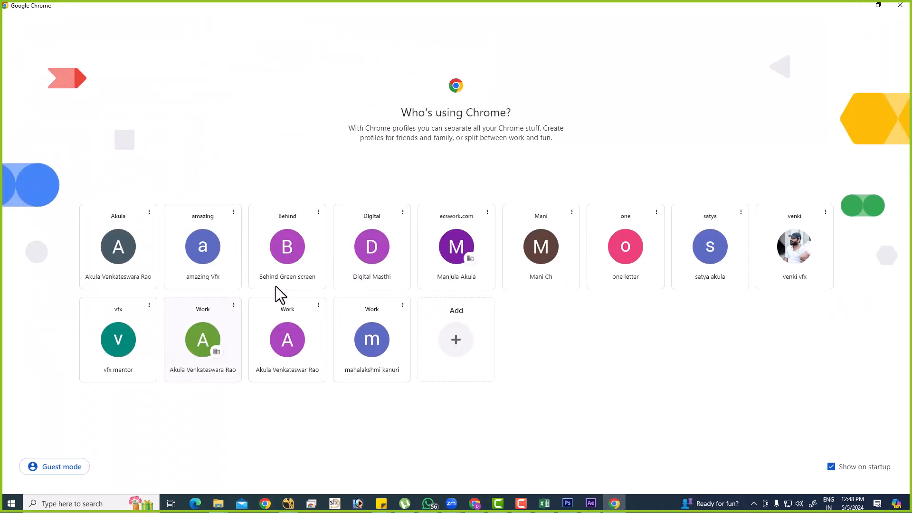
{"action": "left_click", "coordinate": [762, 252]}
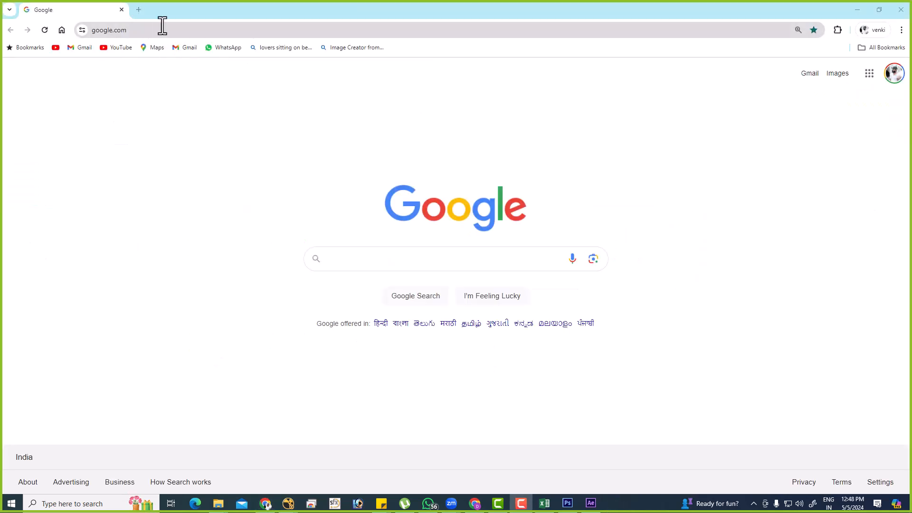
{"action": "left_click", "coordinate": [139, 10]}
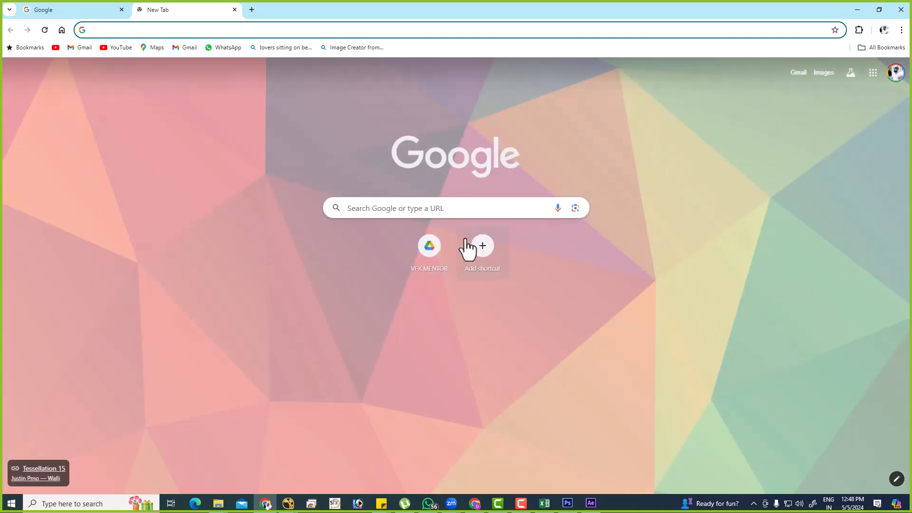
{"action": "left_click", "coordinate": [430, 252]}
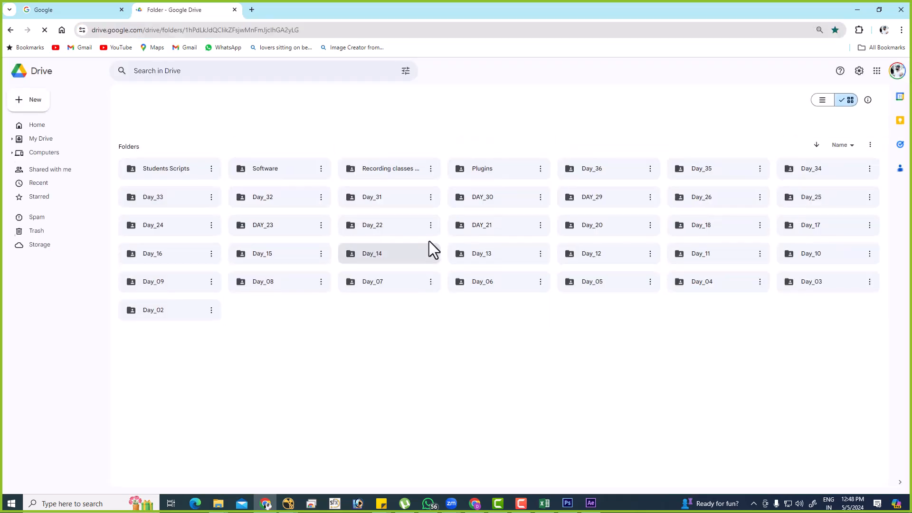
{"action": "left_click", "coordinate": [36, 142]}
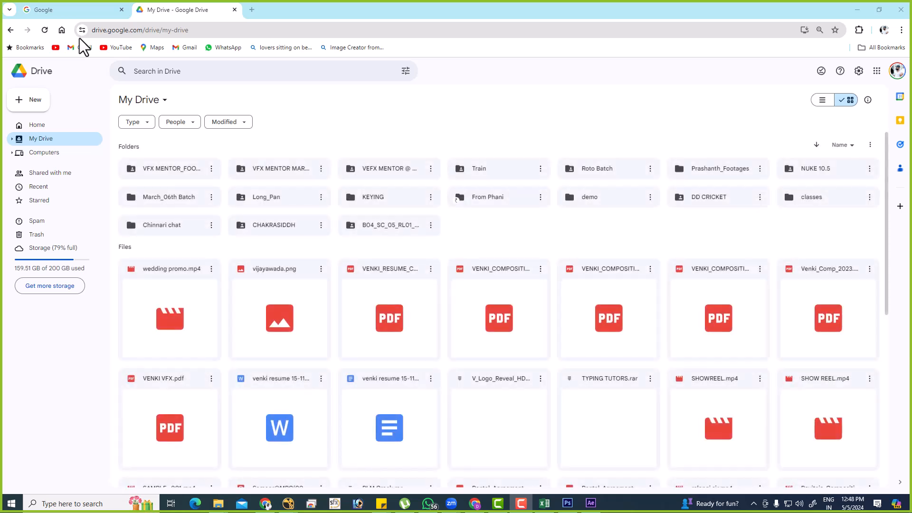
Check the contents of the VEFX MENTOR @ folder and return to My Drive.
{"action": "left_click", "coordinate": [382, 170]}
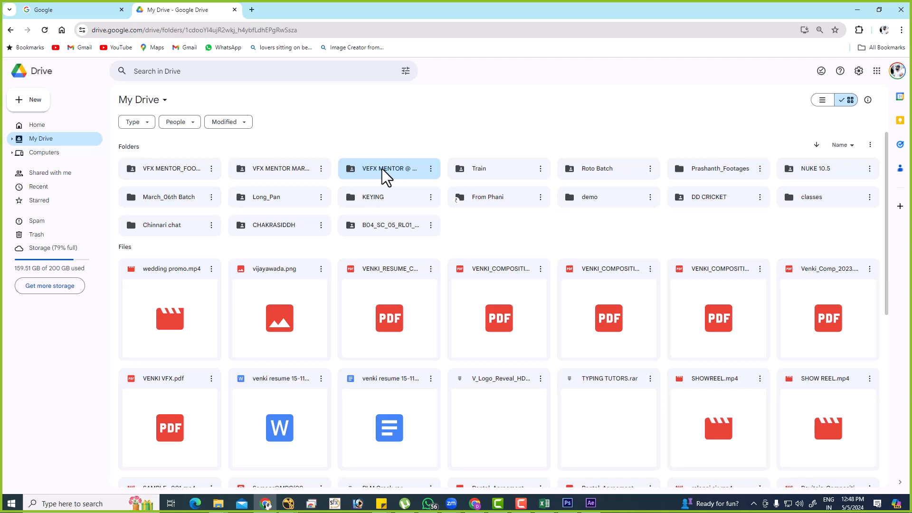
{"action": "double_click", "coordinate": [382, 169]}
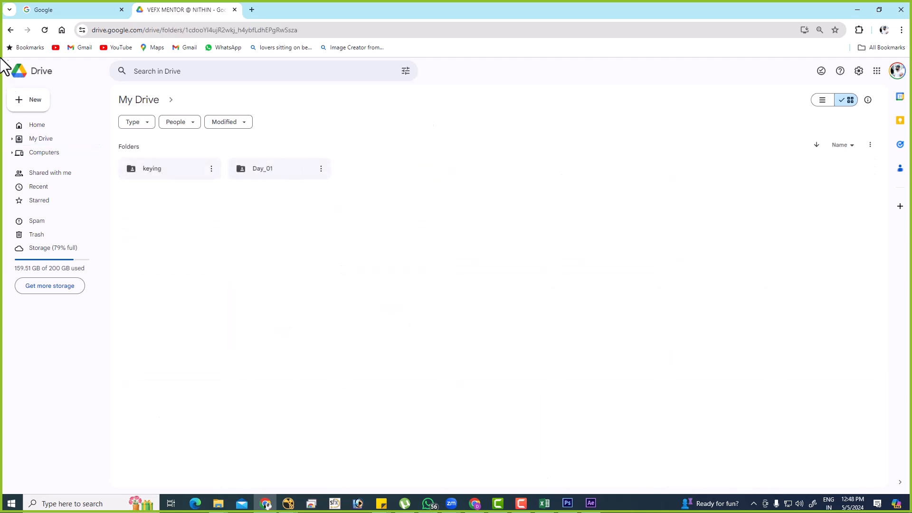
{"action": "left_click", "coordinate": [12, 30]}
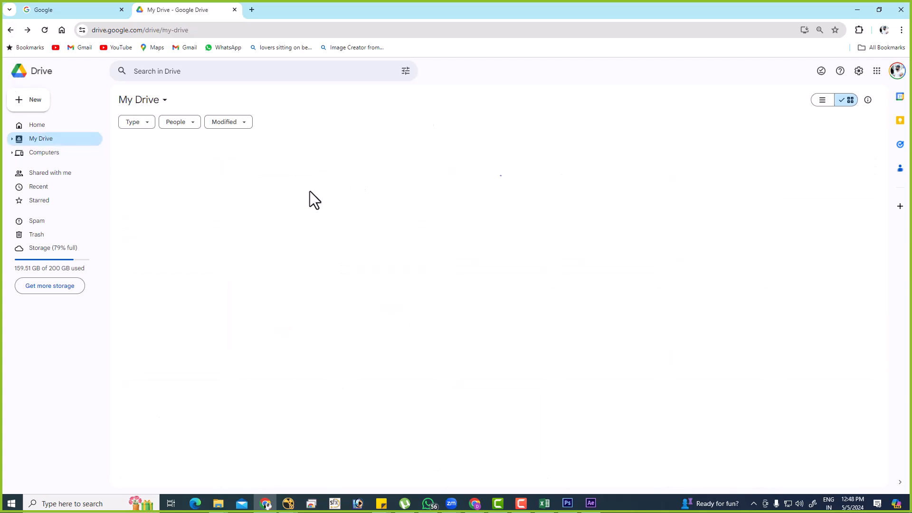
Rename the VEFX MENTOR @ folder by appending "&" and the second student's name, and check its contents.
{"action": "left_click", "coordinate": [383, 171]}
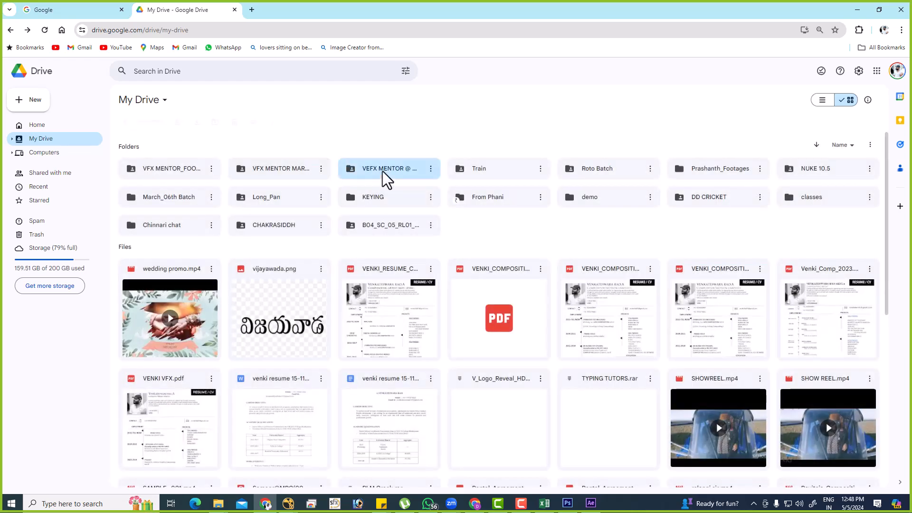
{"action": "right_click", "coordinate": [383, 171]}
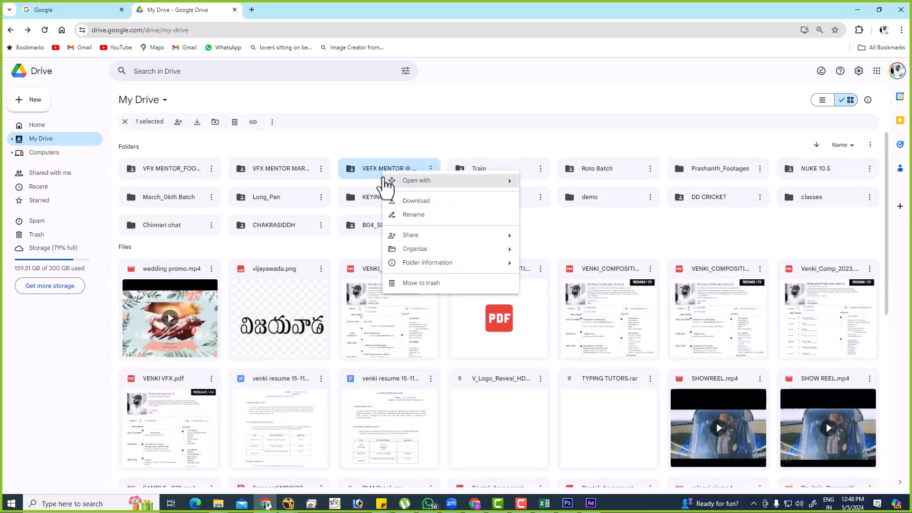
{"action": "left_click", "coordinate": [399, 213]}
{"action": "left_click", "coordinate": [468, 279]}
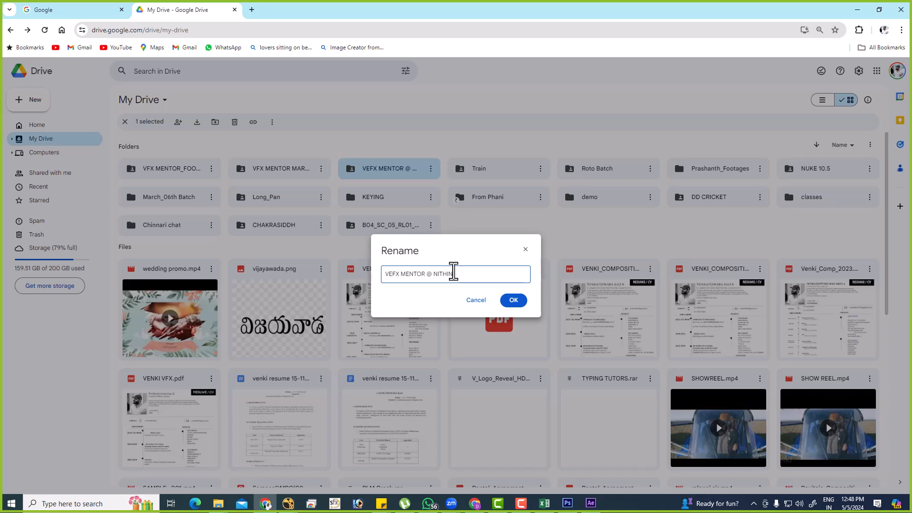
{"action": "type", "text": "&"}
{"action": "type", "text": " I"}
{"action": "type", "text": "K"}
{"action": "type", "text": "V"}
{"action": "type", "text": "ANTH"}
{"action": "left_click", "coordinate": [511, 300]}
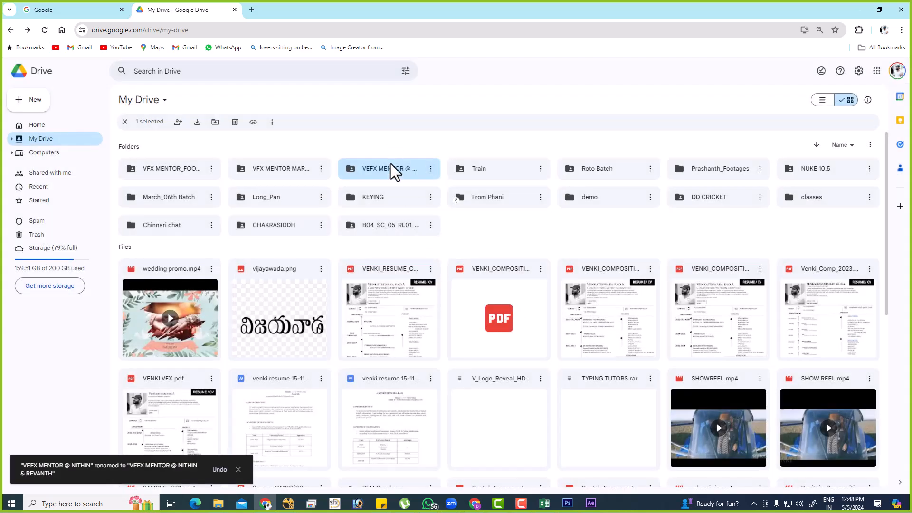
{"action": "double_click", "coordinate": [389, 169]}
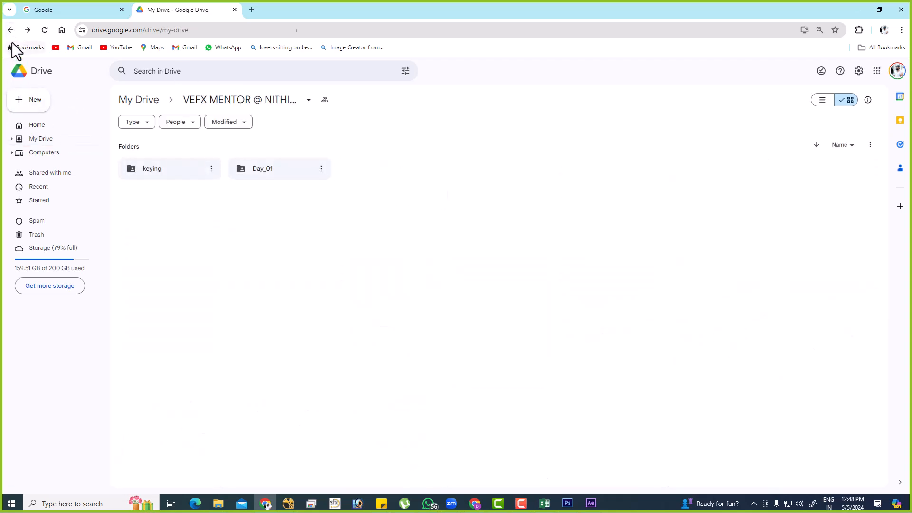
{"action": "left_click", "coordinate": [10, 30]}
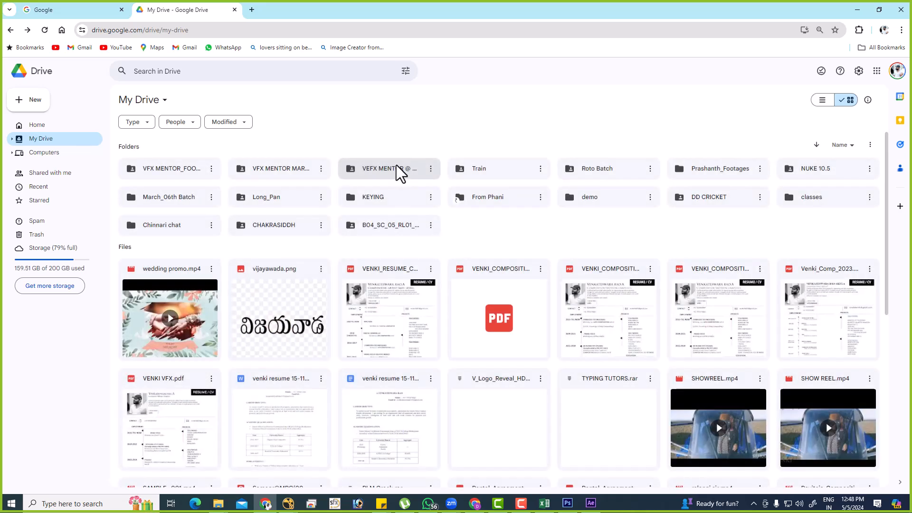
Share the VEFX MENTOR @ folder with the second student by e-mail as Editor, with notification.
{"action": "left_click", "coordinate": [375, 172]}
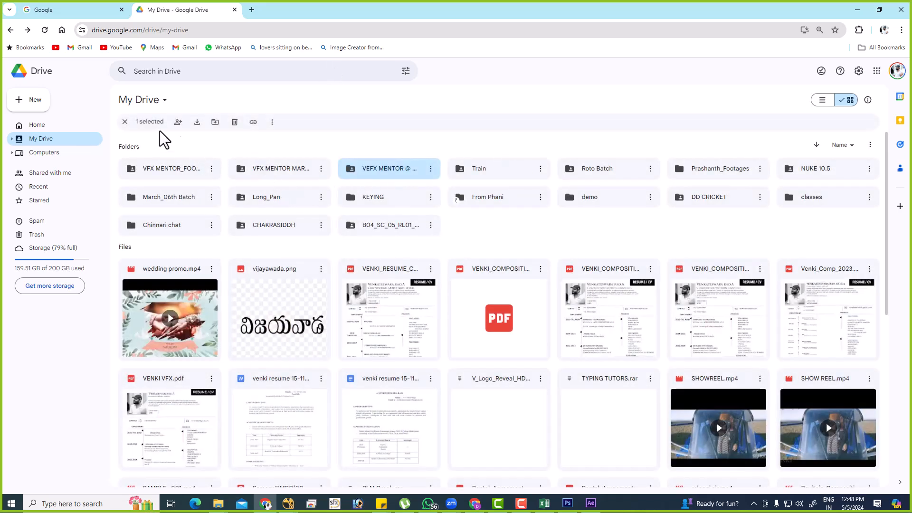
{"action": "left_click", "coordinate": [181, 123]}
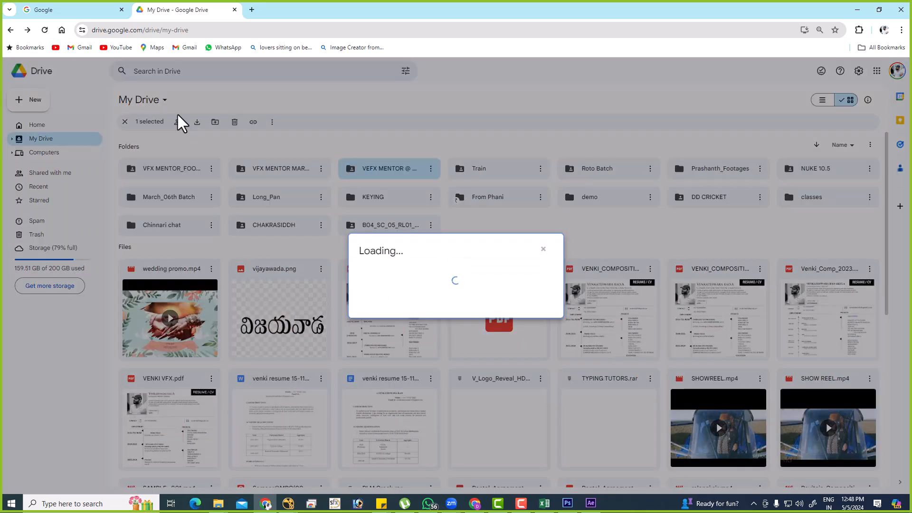
{"action": "type", "text": "RIC"}
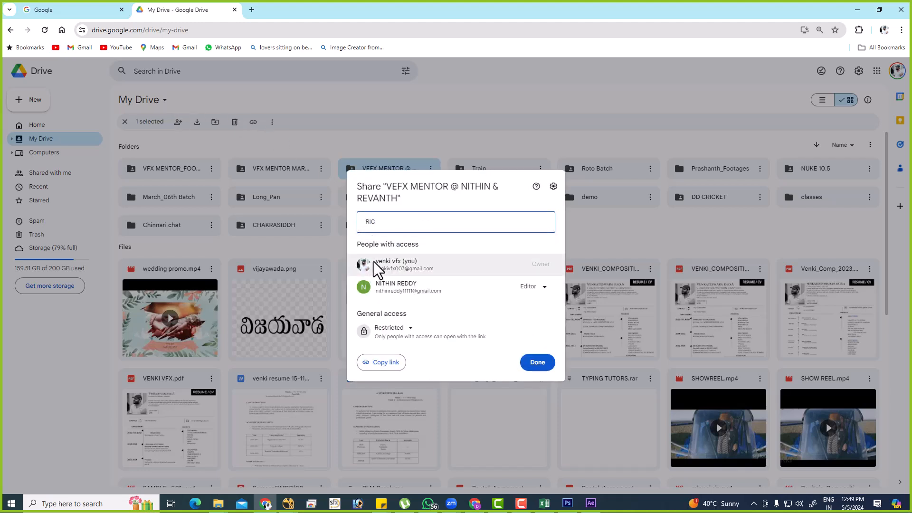
{"action": "key", "text": "ctrl+a"}
{"action": "type", "text": "REVA"}
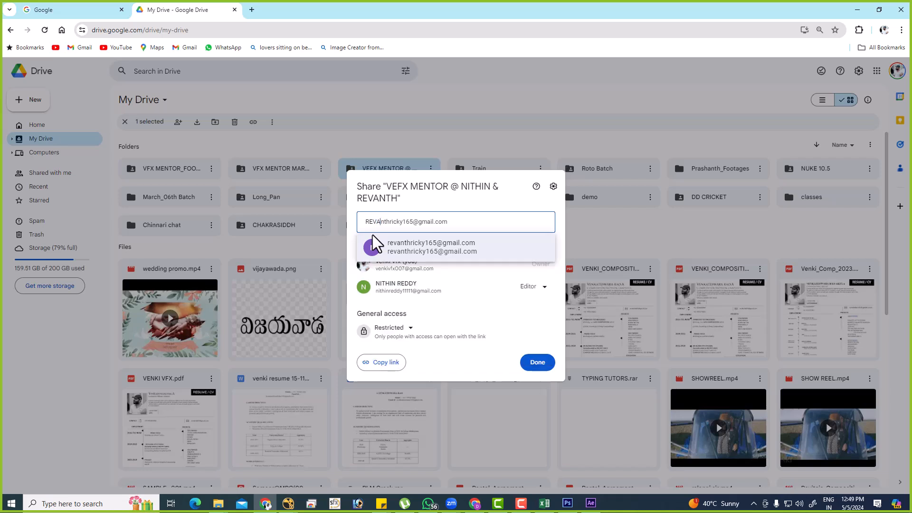
{"action": "left_click", "coordinate": [443, 253]}
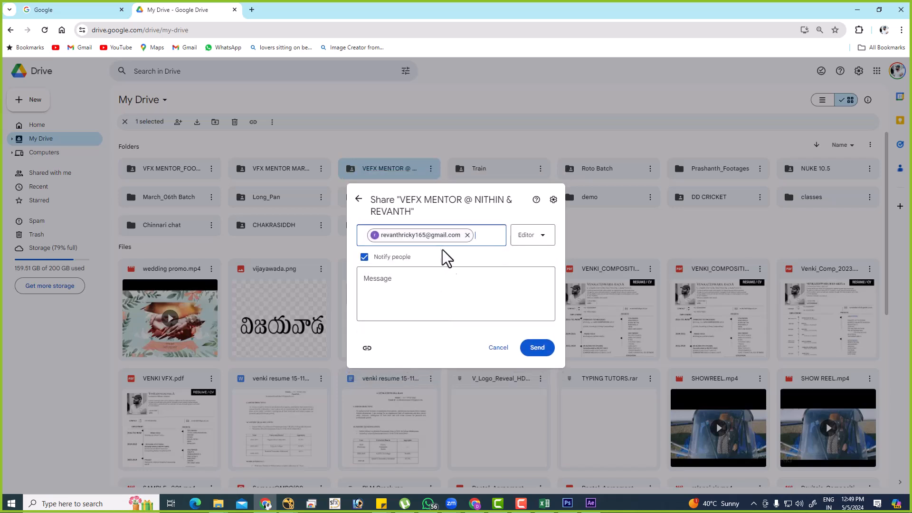
{"action": "left_click", "coordinate": [537, 352]}
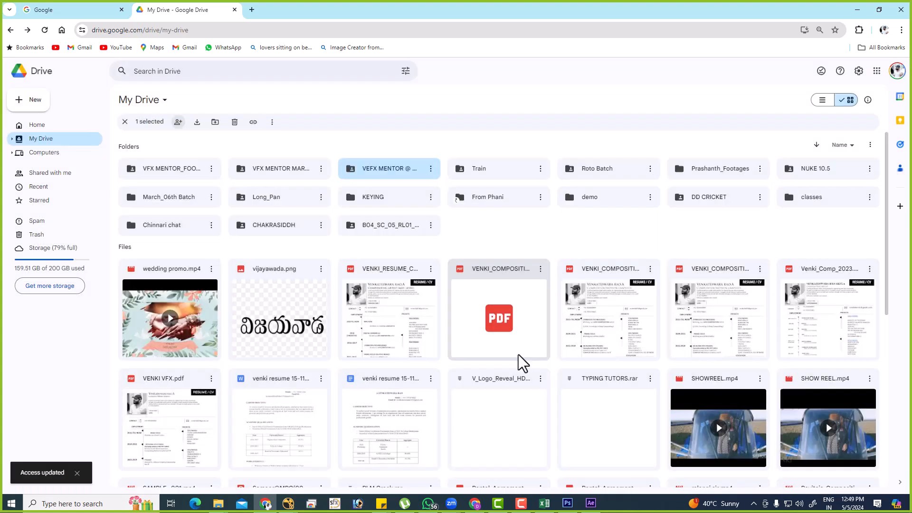
Look through the Day_01 footage inside the shared VEFX MENTOR @ folder and return to My Drive.
{"action": "double_click", "coordinate": [367, 167]}
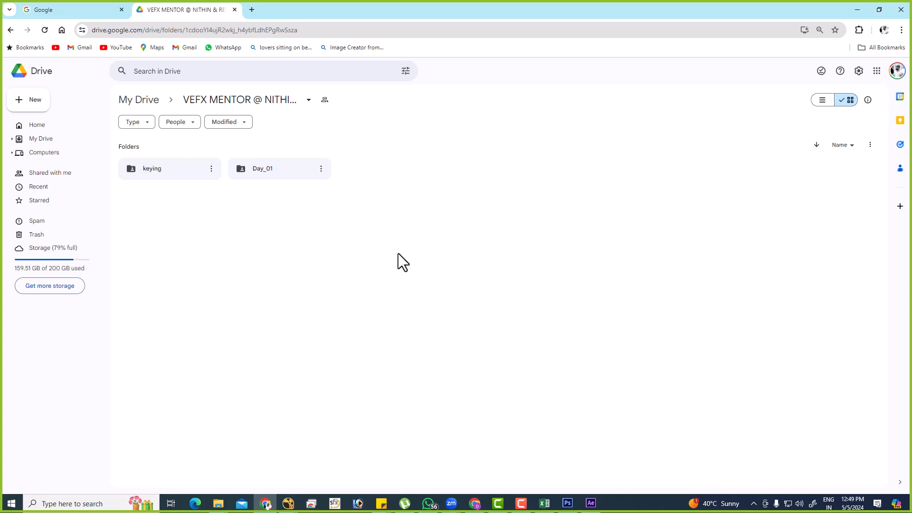
{"action": "double_click", "coordinate": [297, 174]}
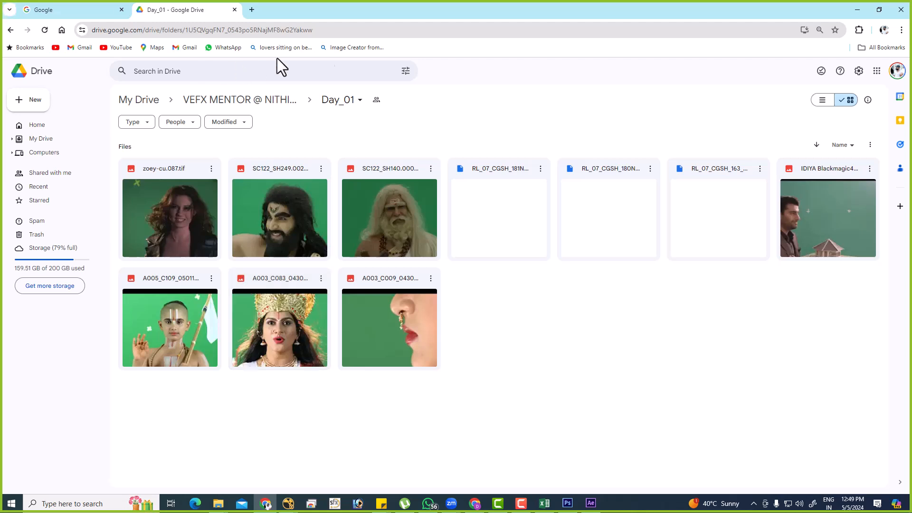
{"action": "left_click", "coordinate": [55, 140]}
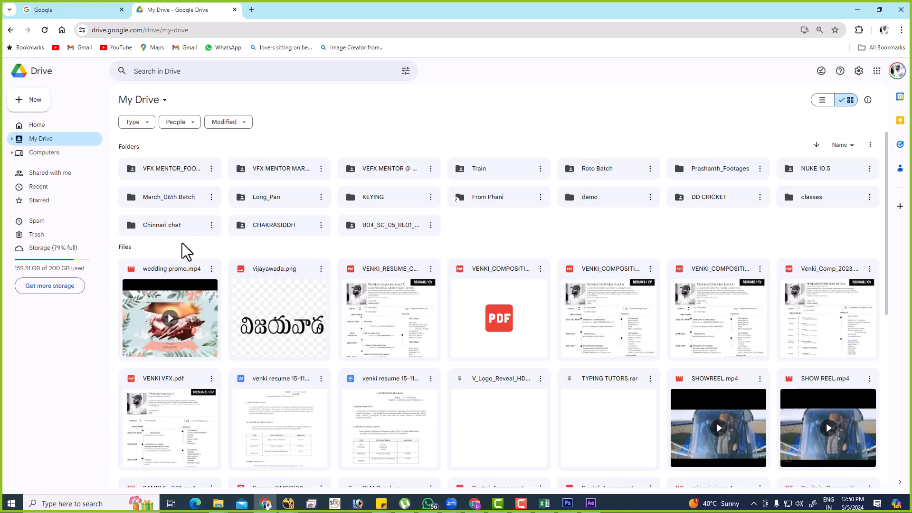
Check the day-wise folders inside VFX MENTOR_FOOTAGE and return to My Drive.
{"action": "scroll", "coordinate": [546, 371], "scroll_direction": "down", "scroll_amount": 4}
{"action": "scroll", "coordinate": [532, 425], "scroll_direction": "up", "scroll_amount": 4}
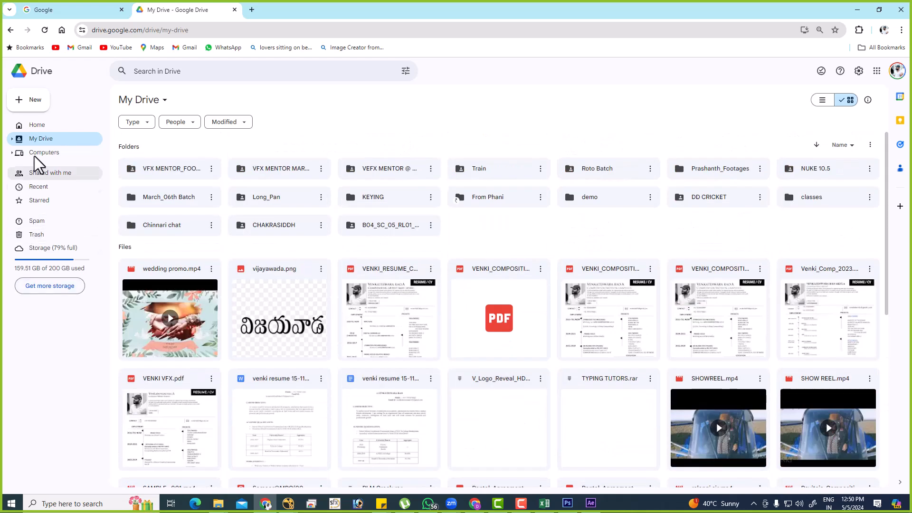
{"action": "left_click", "coordinate": [38, 141]}
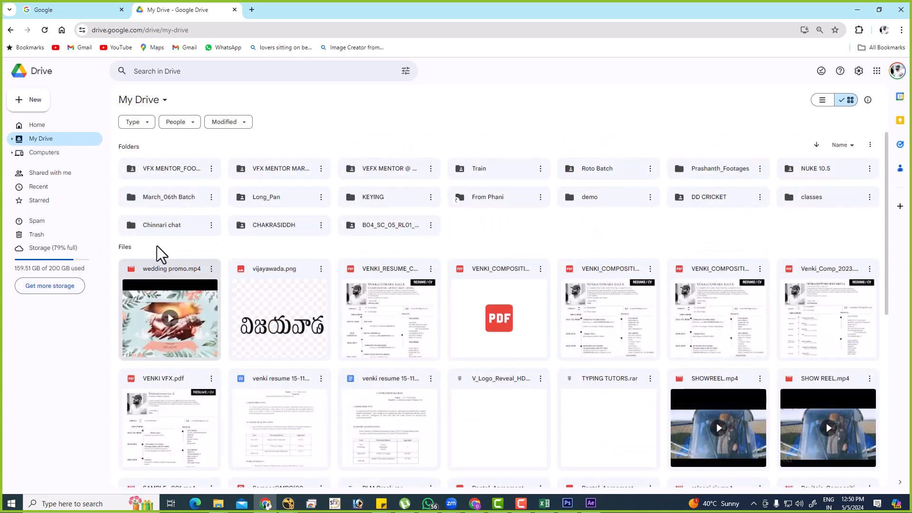
{"action": "double_click", "coordinate": [198, 170]}
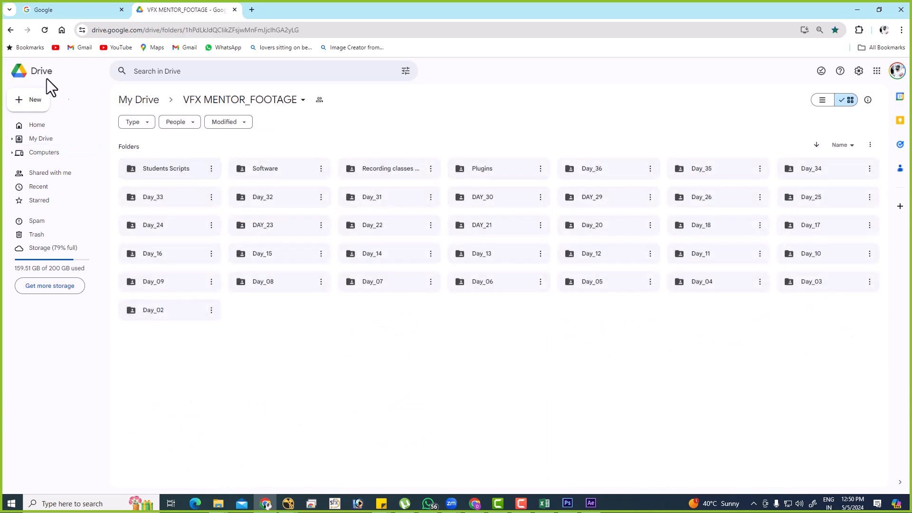
{"action": "left_click", "coordinate": [63, 139]}
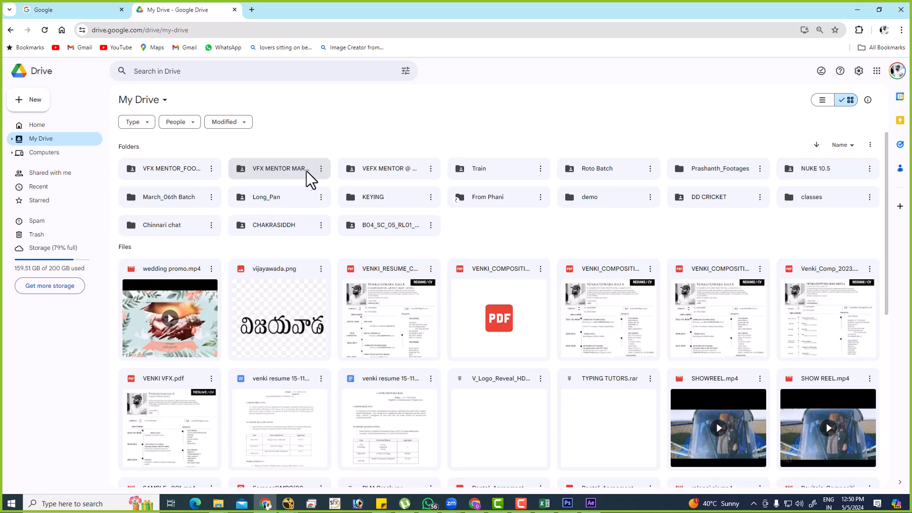
Open the keying folder inside VEFX MENTOR @ and select its Project 1 folder.
{"action": "double_click", "coordinate": [403, 171]}
{"action": "left_click", "coordinate": [186, 174]}
{"action": "double_click", "coordinate": [186, 173]}
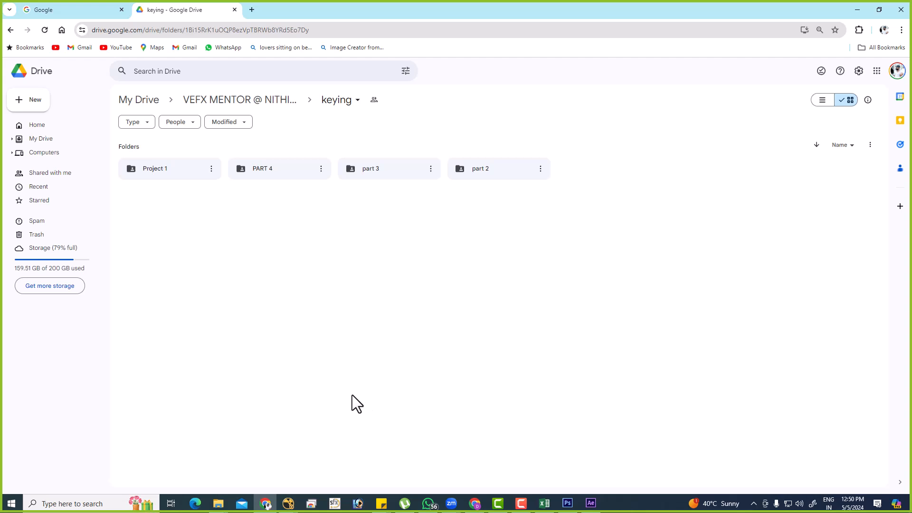
{"action": "left_click", "coordinate": [173, 171]}
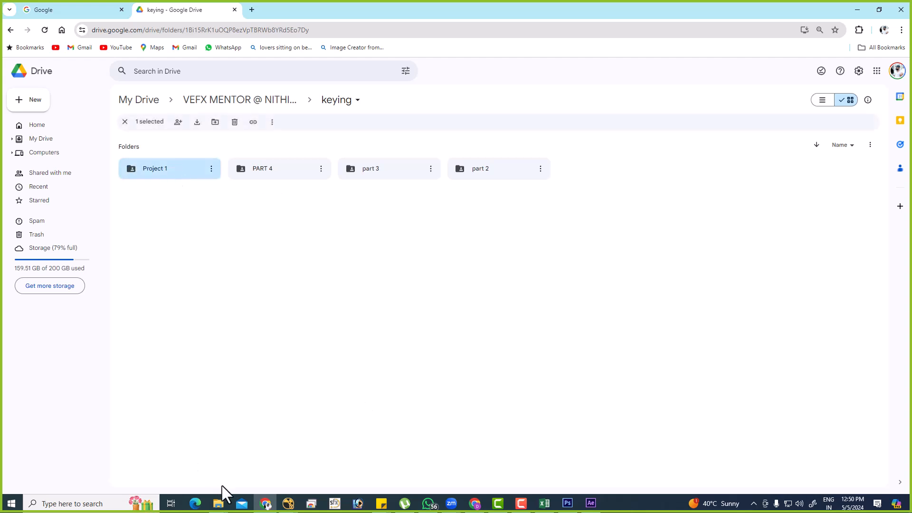
Switch to File Explorer and open the Blue Streep 1 matte EXR sequence from part 3's Project 1 E Plate folder in Pdplayer.
{"action": "mouse_move", "coordinate": [219, 504]}
{"action": "left_click", "coordinate": [179, 451]}
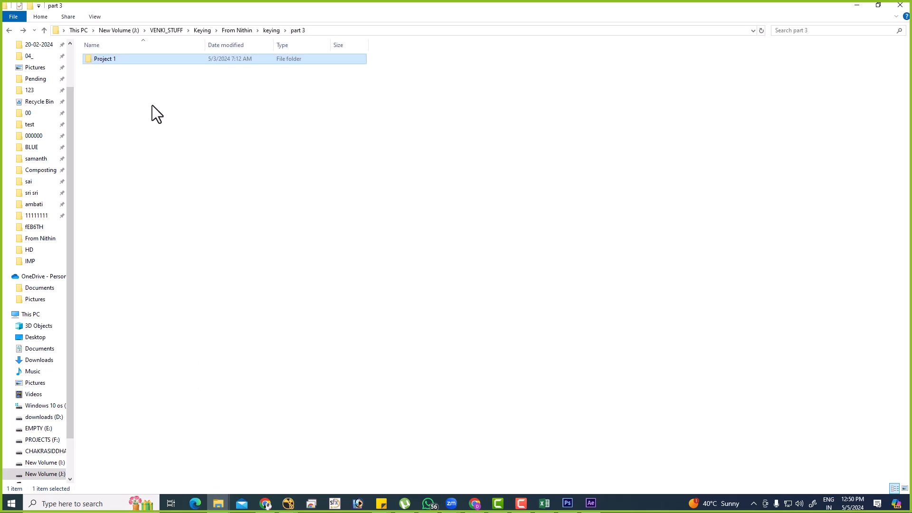
{"action": "key", "text": "BackSpace"}
{"action": "key", "text": "Return"}
{"action": "double_click", "coordinate": [139, 61]}
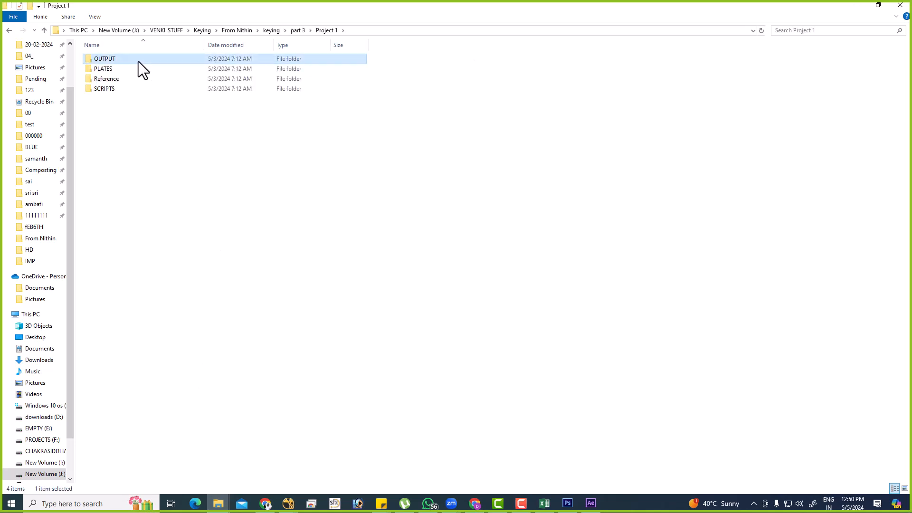
{"action": "double_click", "coordinate": [133, 67]}
{"action": "double_click", "coordinate": [133, 59]}
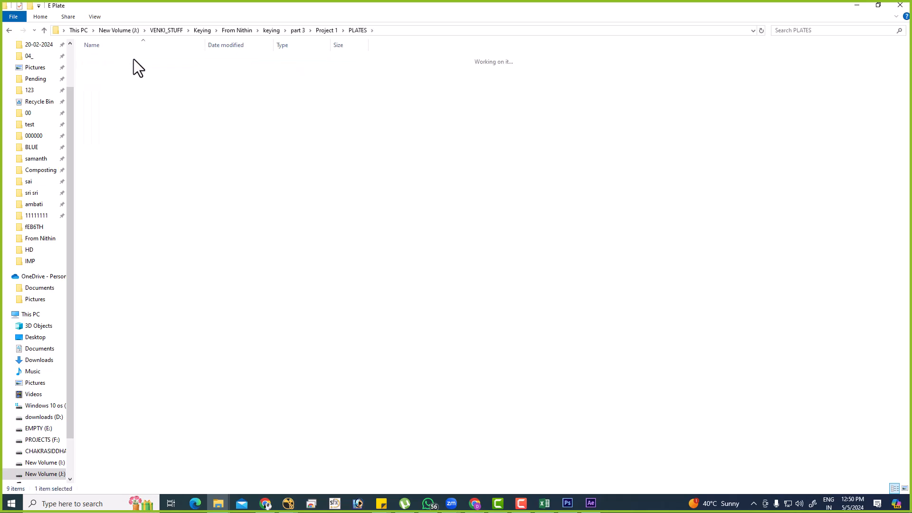
{"action": "double_click", "coordinate": [132, 59]}
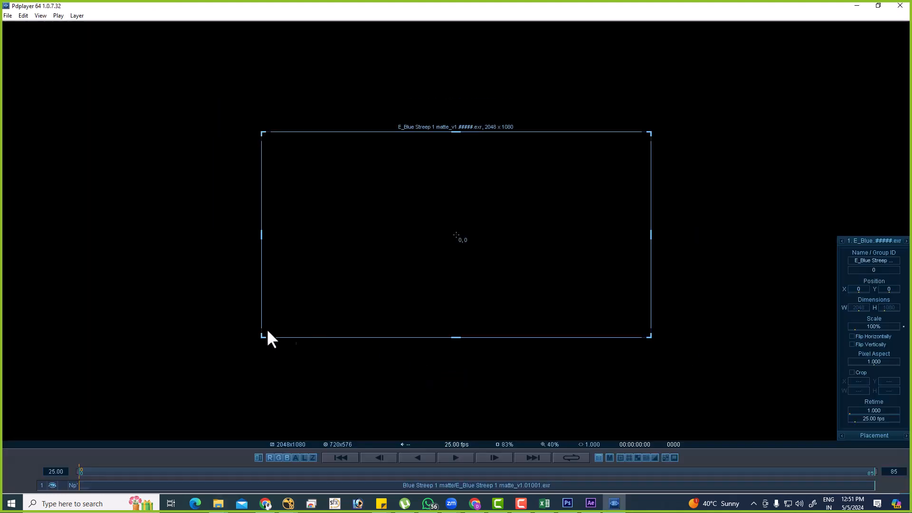
Scrub through the Blue Streep 1 matte frames, close the player and put the file window away.
{"action": "left_click_drag", "start_coordinate": [190, 472], "coordinate": [211, 386]}
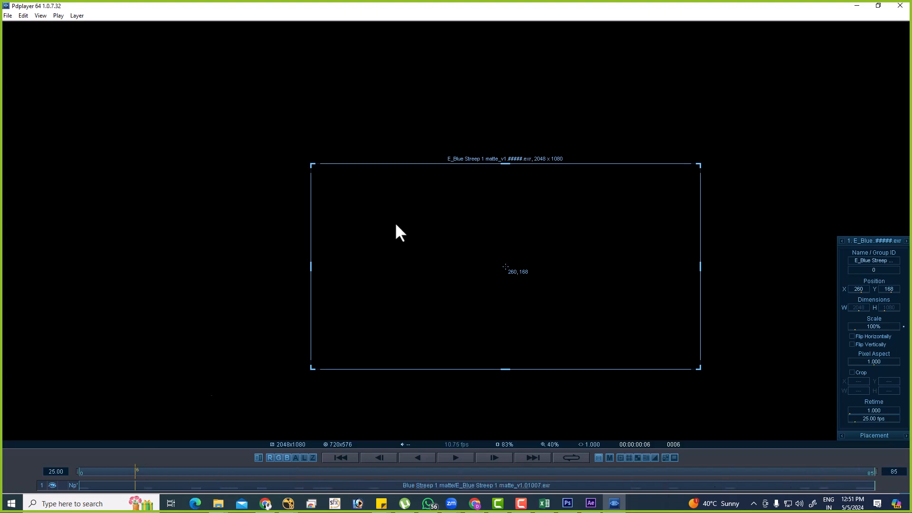
{"action": "left_click", "coordinate": [900, 6]}
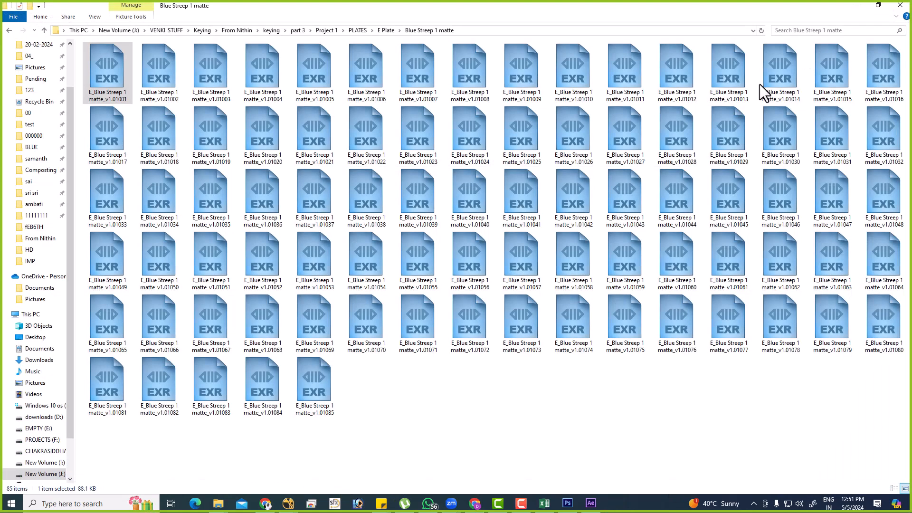
{"action": "left_click", "coordinate": [546, 378]}
{"action": "left_click", "coordinate": [885, 10]}
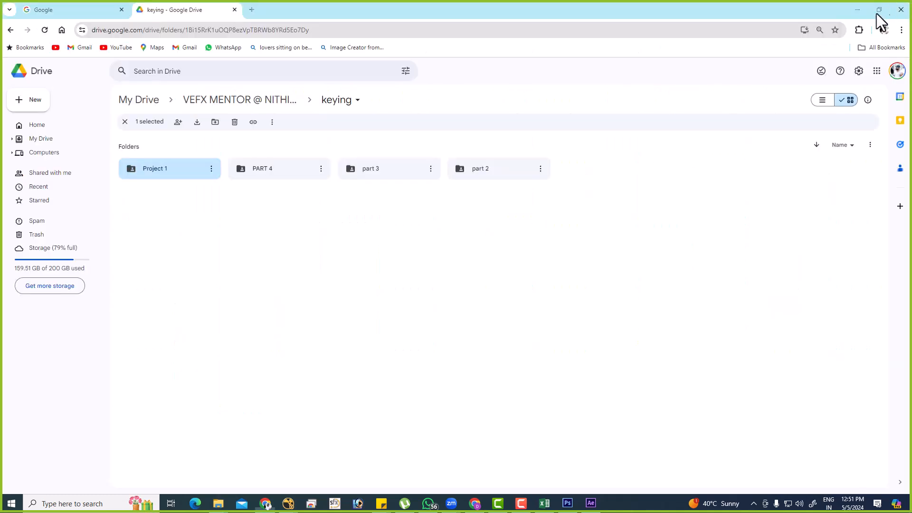
Switch to Nuke and compare the source plate with the Keylight4 result, viewing the key in RGB.
{"action": "left_click", "coordinate": [857, 14]}
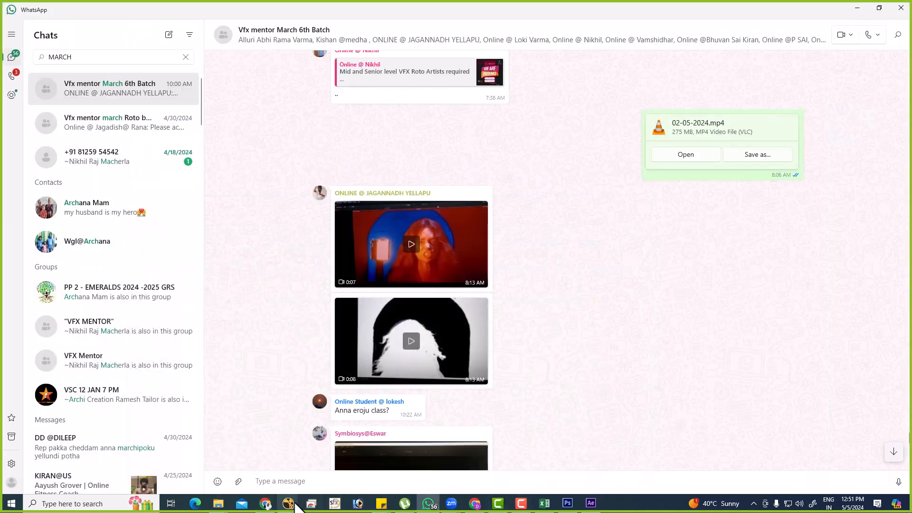
{"action": "left_click", "coordinate": [327, 466]}
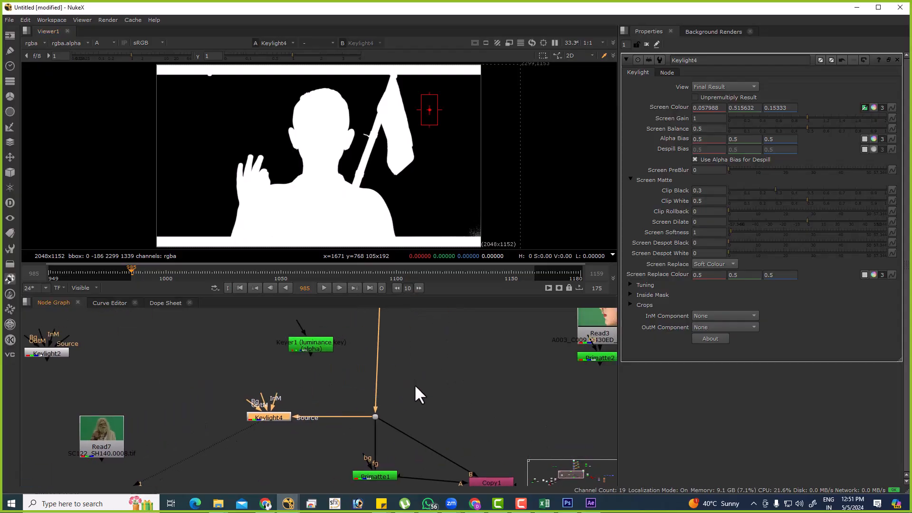
{"action": "left_click", "coordinate": [375, 417]}
{"action": "key", "text": "1"}
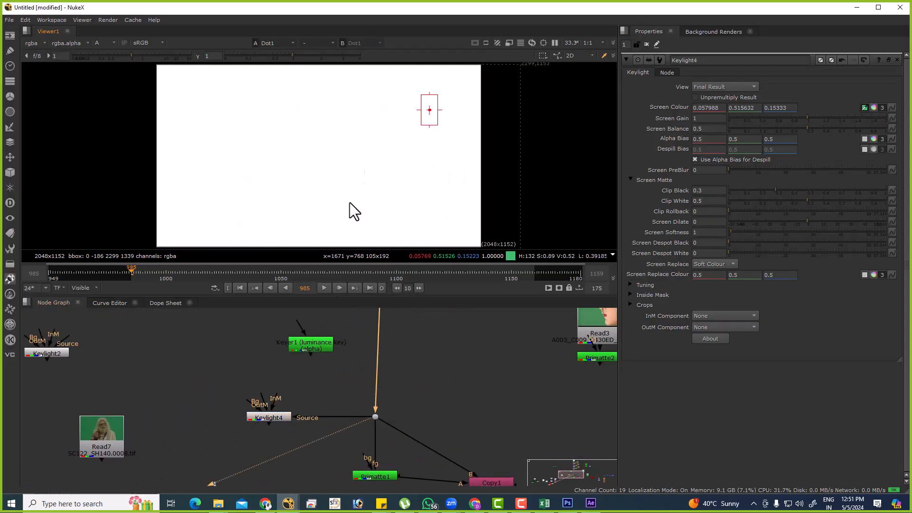
{"action": "left_click", "coordinate": [285, 418]}
{"action": "key", "text": "1"}
{"action": "key", "text": "a"}
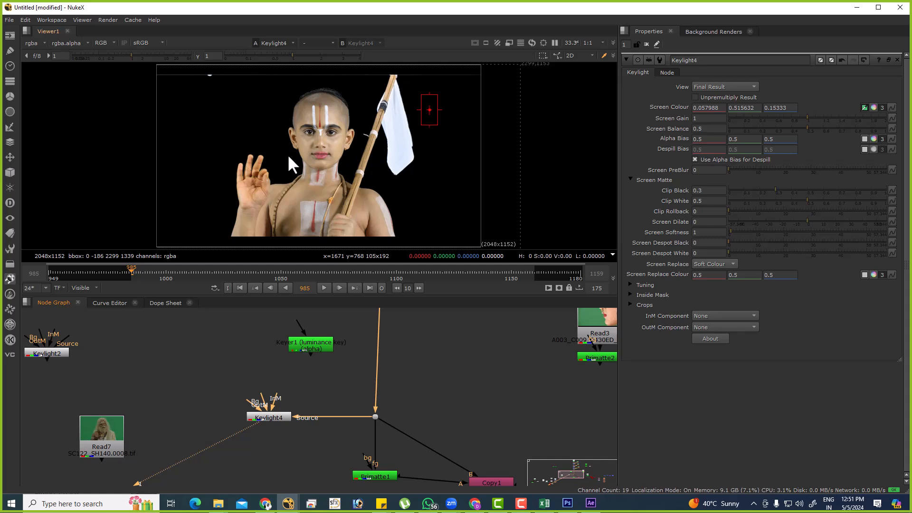
{"action": "middle_click_drag", "start_coordinate": [320, 451], "coordinate": [277, 378]}
{"action": "left_click", "coordinate": [244, 422]}
{"action": "key", "text": "Tab"}
{"action": "type", "text": "crop"}
{"action": "key", "text": "Return"}
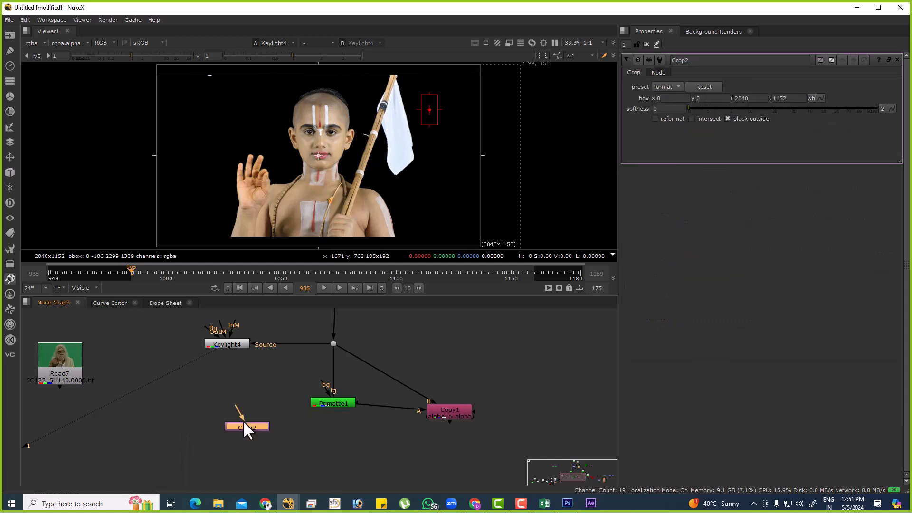
{"action": "key", "text": "Delete"}
Add a Copy node below Keylight4, connecting input A to Keylight4 and input B to the source plate's dot.
{"action": "key", "text": "Tab"}
{"action": "type", "text": "copy"}
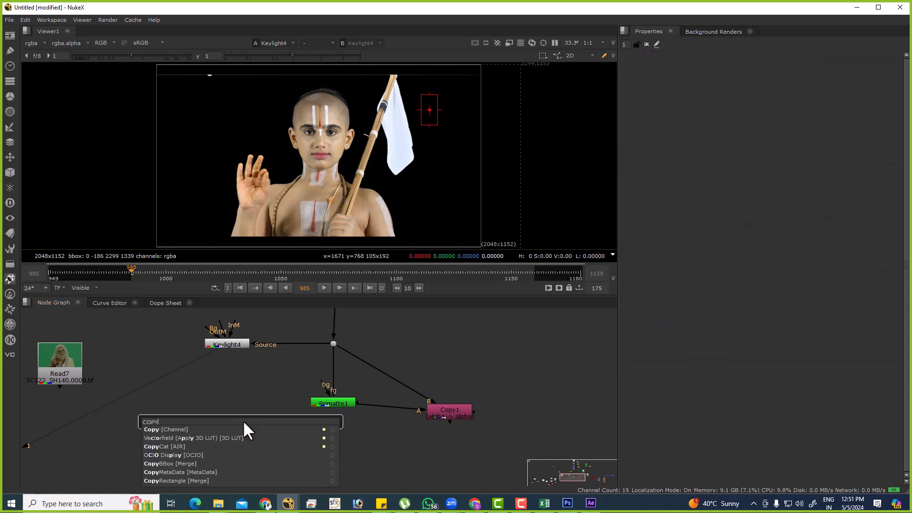
{"action": "key", "text": "Return"}
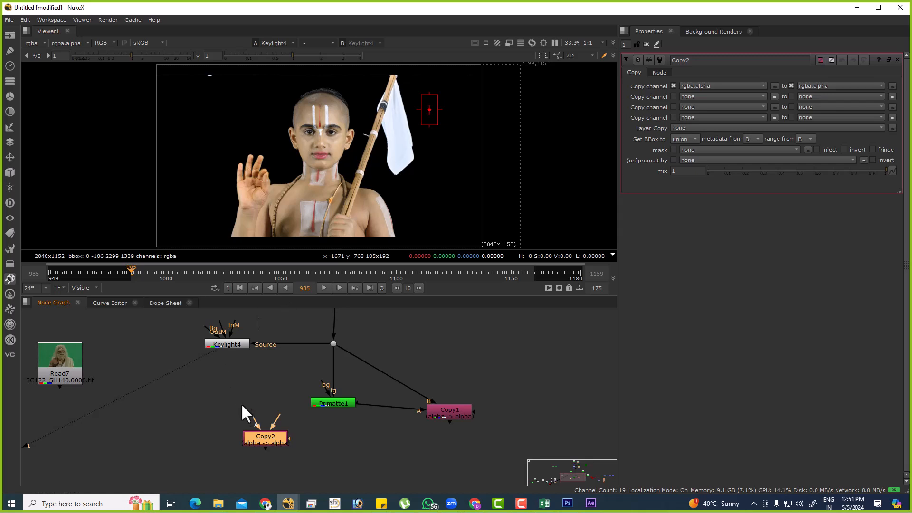
{"action": "left_click_drag", "start_coordinate": [250, 417], "coordinate": [182, 342]}
{"action": "left_click", "coordinate": [225, 343]}
{"action": "left_click", "coordinate": [283, 418]}
{"action": "left_click_drag", "start_coordinate": [303, 380], "coordinate": [333, 344]}
{"action": "left_click_drag", "start_coordinate": [264, 432], "coordinate": [243, 408]}
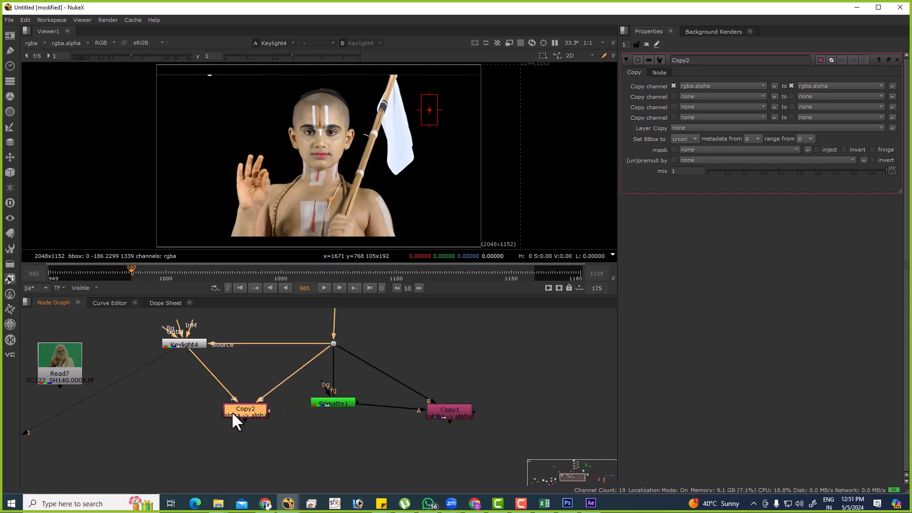
View the new Copy node's output and toggle the matte overlay to compare the alpha with the plate.
{"action": "key", "text": "1"}
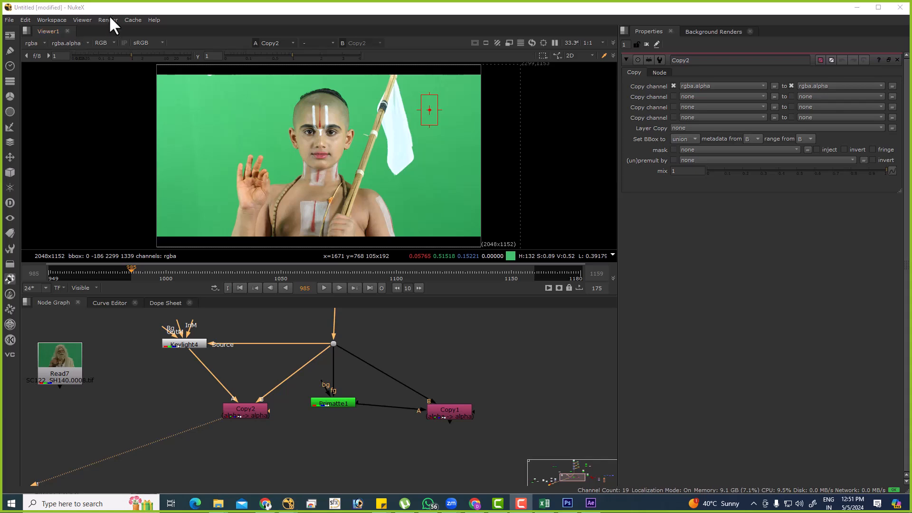
{"action": "left_click", "coordinate": [104, 42]}
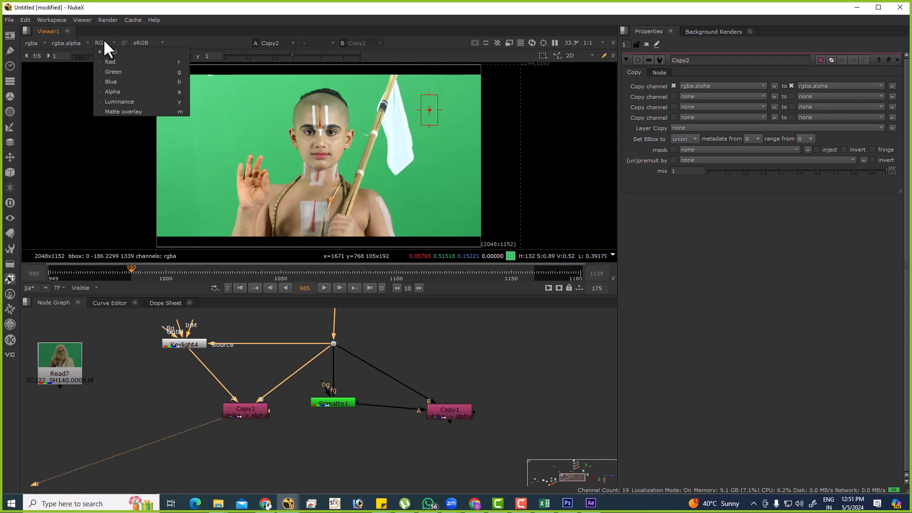
{"action": "key", "text": "m"}
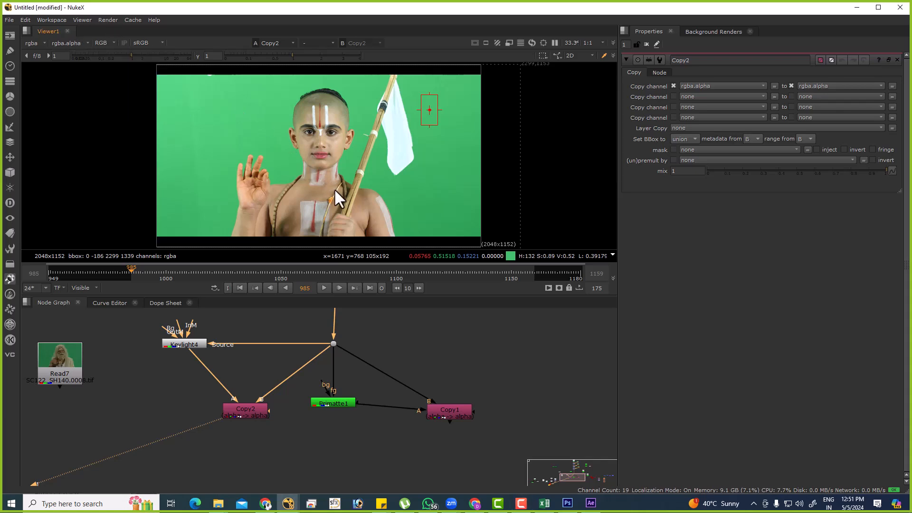
{"action": "key", "text": "m"}
Inspect the raised fingertips up close, toggling the matte overlay to check the key's edges.
{"action": "key", "text": "m"}
{"action": "key", "text": "m"}
{"action": "key", "text": "m"}
{"action": "key", "text": "m"}
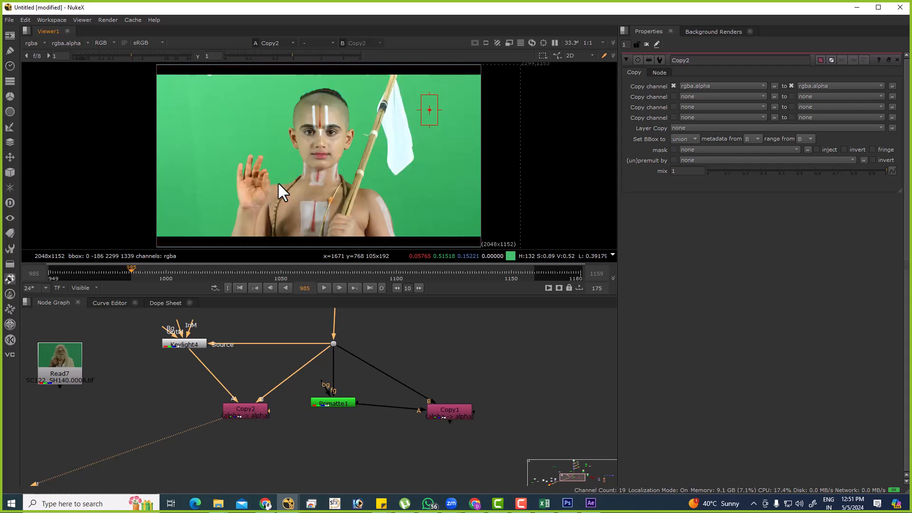
{"action": "middle_click_drag", "start_coordinate": [236, 164], "coordinate": [383, 165], "text": "alt"}
{"action": "key", "text": "m"}
{"action": "key", "text": "m"}
{"action": "key", "text": "m"}
{"action": "key", "text": "m"}
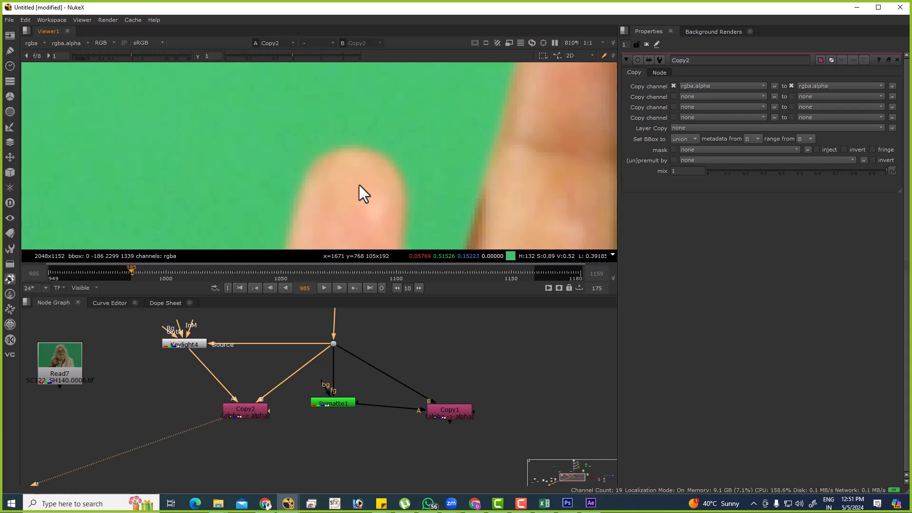
Sample a pixel at the fingertip's edge in extreme close-up and toggle the matte overlay to compare the alpha with the plate's edge pixels.
{"action": "scroll", "coordinate": [323, 175], "scroll_direction": "up", "scroll_amount": 8}
{"action": "left_click", "coordinate": [263, 98], "text": "ctrl"}
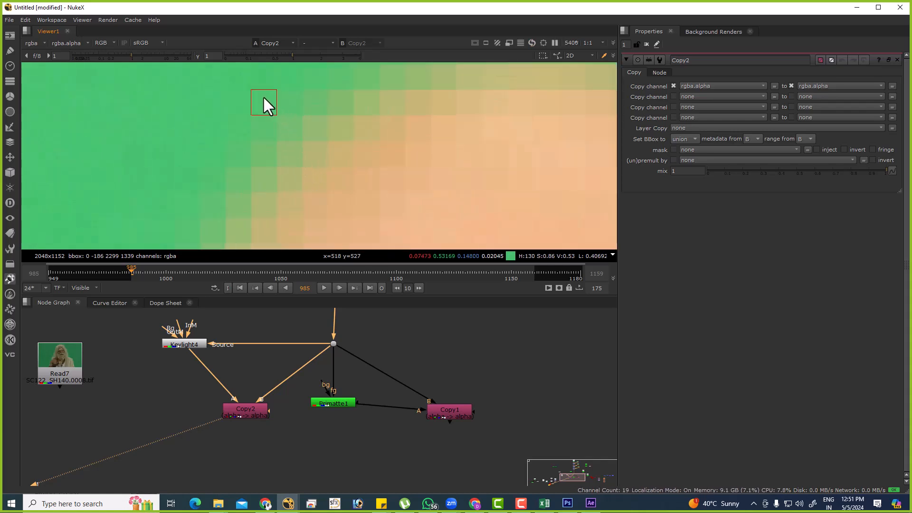
{"action": "key", "text": "m"}
{"action": "key", "text": "m"}
{"action": "key", "text": "m"}
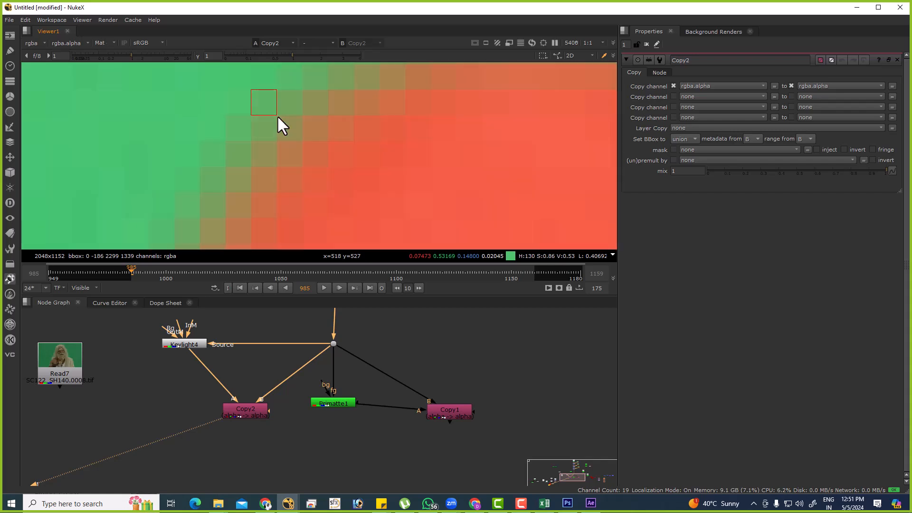
{"action": "key", "text": "m"}
{"action": "key", "text": "m"}
{"action": "key", "text": "m"}
{"action": "scroll", "coordinate": [262, 86], "scroll_direction": "up", "scroll_amount": 2}
{"action": "scroll", "coordinate": [271, 129], "scroll_direction": "down", "scroll_amount": 5}
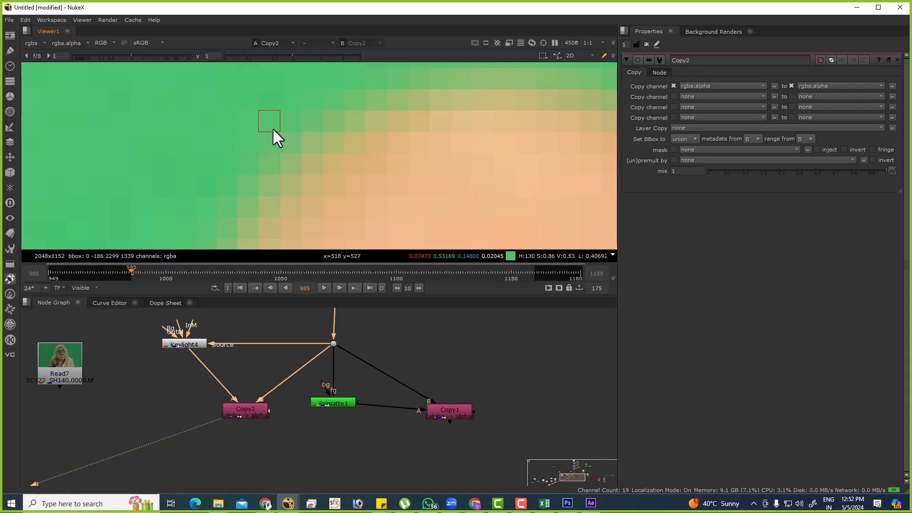
{"action": "key", "text": "m"}
{"action": "scroll", "coordinate": [275, 121], "scroll_direction": "up", "scroll_amount": 2}
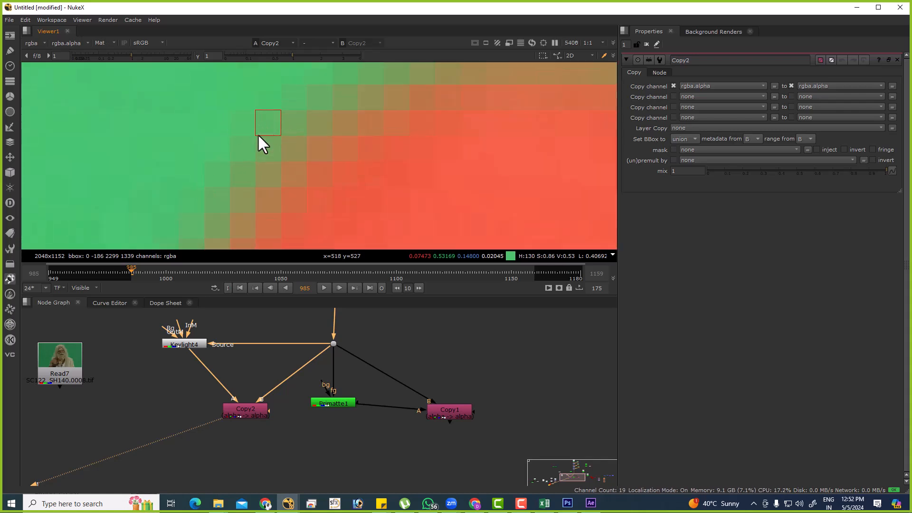
{"action": "key", "text": "m"}
{"action": "key", "text": "m"}
{"action": "key", "text": "m"}
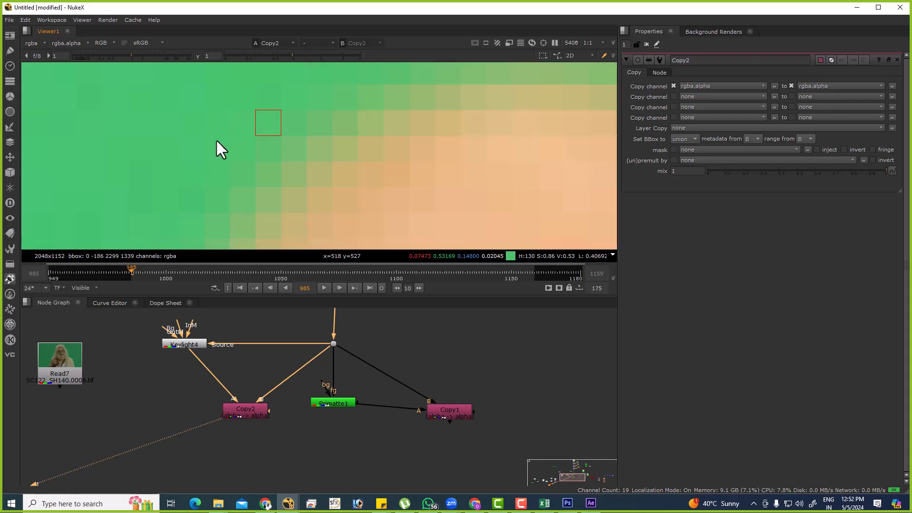
{"action": "key", "text": "m"}
Fit the whole frame in the viewer and toggle the matte overlay repeatedly to compare the full alpha with the plate.
{"action": "key", "text": "f"}
{"action": "key", "text": "m"}
{"action": "key", "text": "m"}
{"action": "key", "text": "m"}
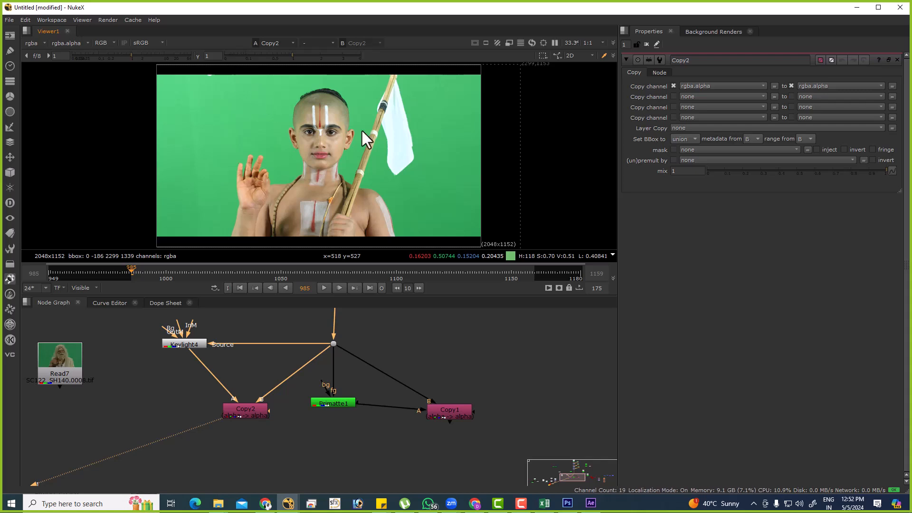
{"action": "key", "text": "m"}
{"action": "key", "text": "m"}
{"action": "key", "text": "m"}
{"action": "key", "text": "m"}
{"action": "key", "text": "m"}
{"action": "key", "text": "m"}
{"action": "key", "text": "m"}
{"action": "key", "text": "m"}
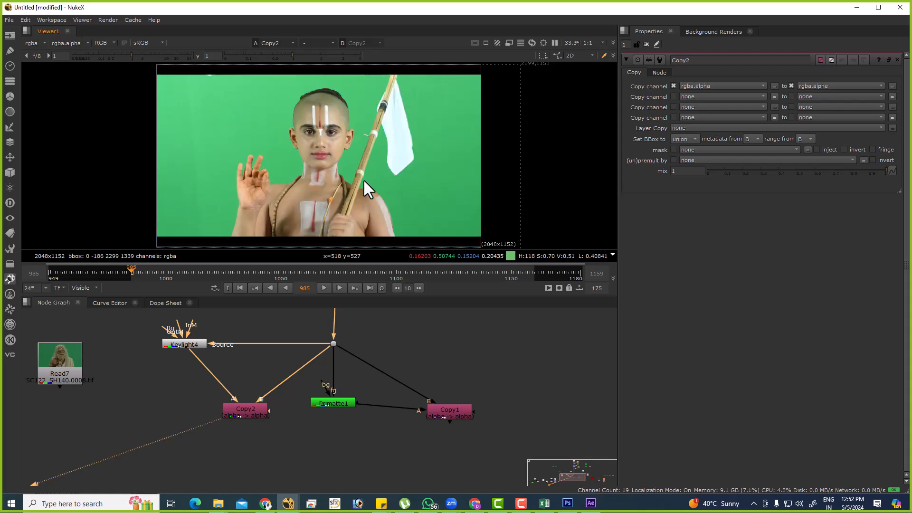
{"action": "key", "text": "m"}
{"action": "key", "text": "m"}
{"action": "key", "text": "m"}
{"action": "key", "text": "m"}
{"action": "key", "text": "m"}
{"action": "key", "text": "m"}
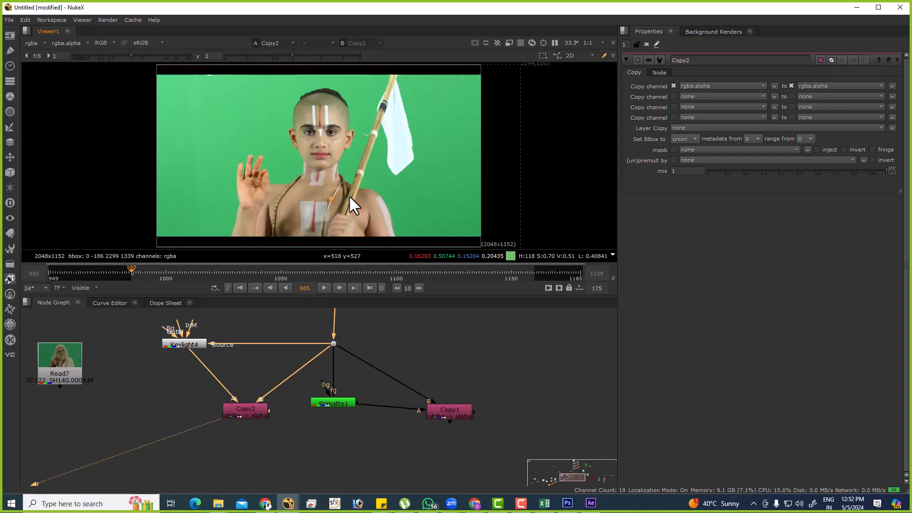
{"action": "key", "text": "m"}
{"action": "key", "text": "m"}
{"action": "key", "text": "m"}
{"action": "key", "text": "m"}
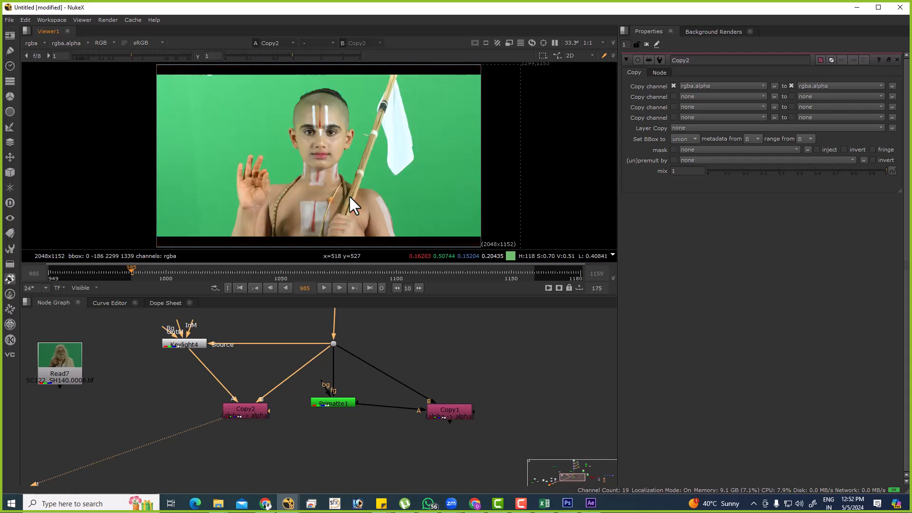
{"action": "key", "text": "m"}
{"action": "key", "text": "m"}
{"action": "key", "text": "m"}
{"action": "key", "text": "m"}
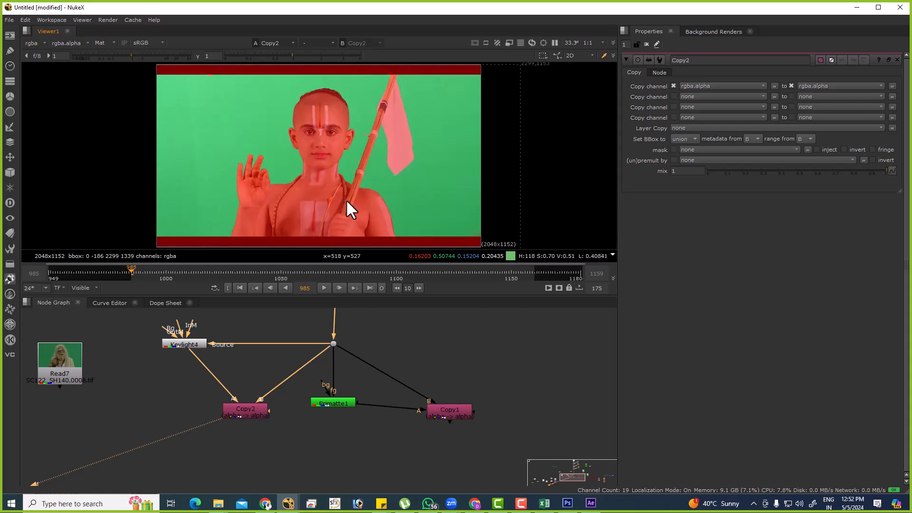
{"action": "key", "text": "m"}
{"action": "key", "text": "m"}
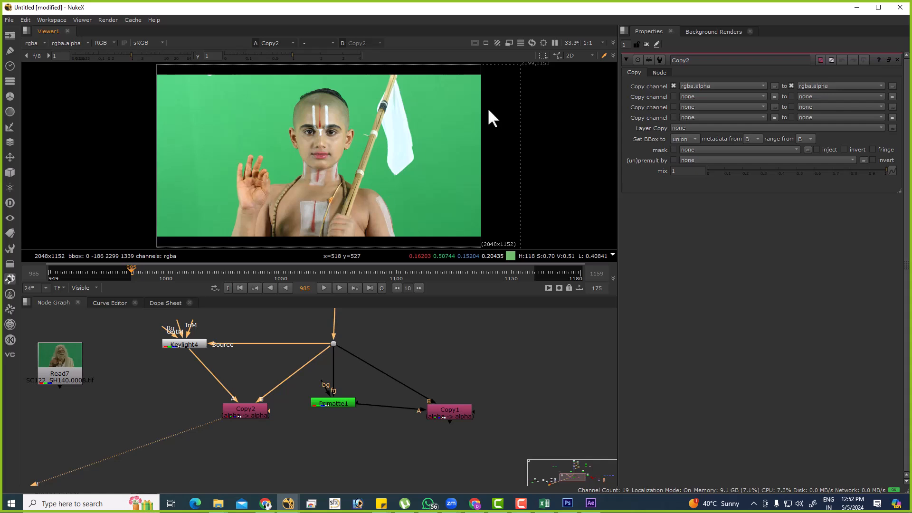
{"action": "key", "text": "m"}
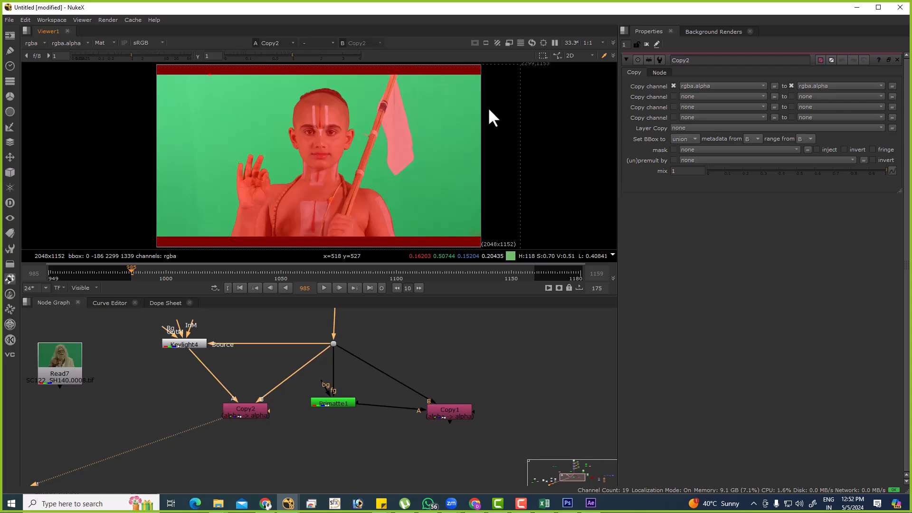
{"action": "key", "text": "m"}
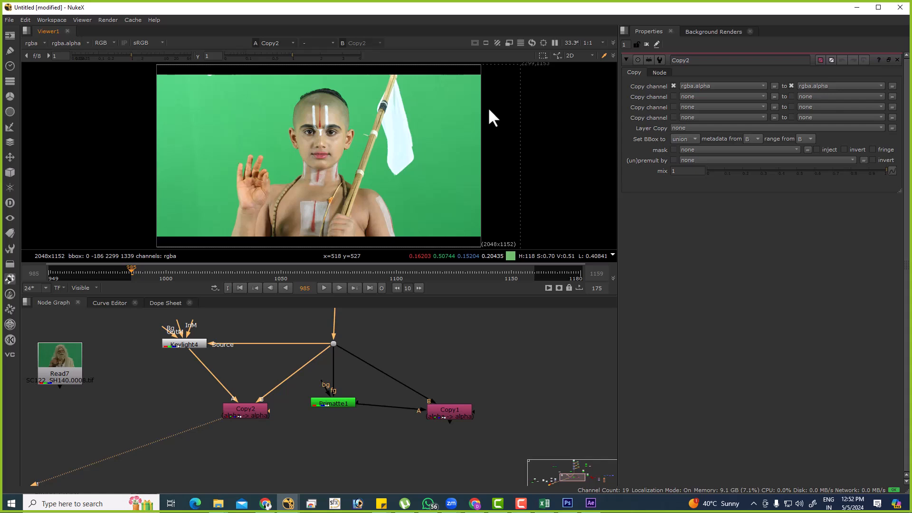
{"action": "key", "text": "m"}
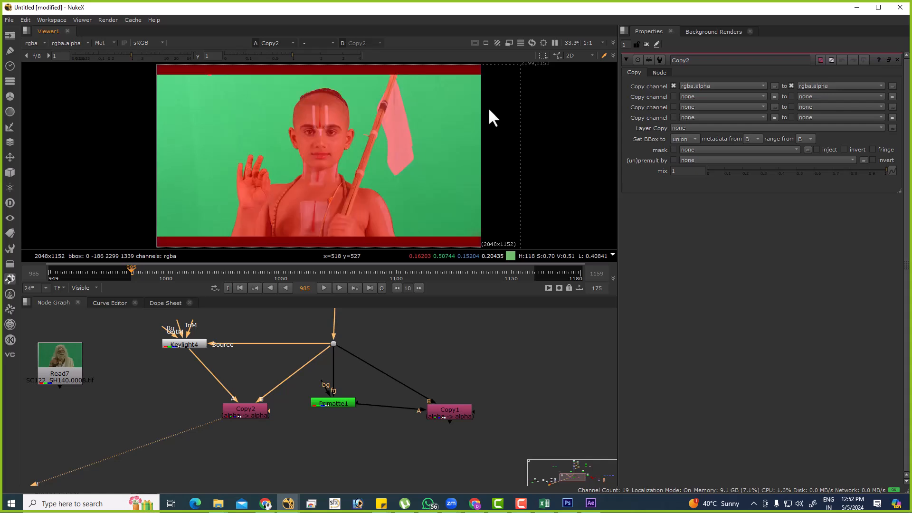
{"action": "key", "text": "m"}
{"action": "key", "text": "m"}
{"action": "key", "text": "m"}
{"action": "key", "text": "m"}
{"action": "key", "text": "m"}
{"action": "key", "text": "m"}
{"action": "key", "text": "m"}
{"action": "key", "text": "m"}
Switch to Chrome, dismiss the Pexels thank-you popup, and view the channel's uploaded videos in YouTube Studio.
{"action": "left_click", "coordinate": [474, 503]}
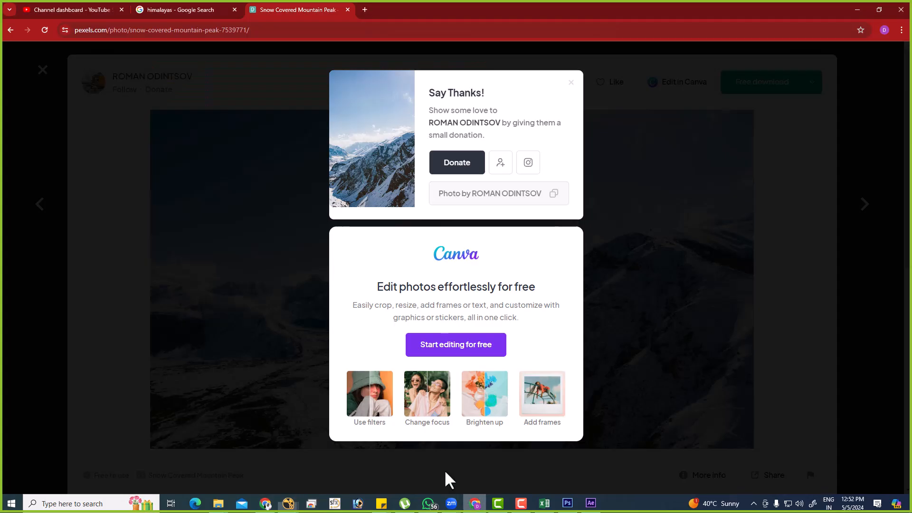
{"action": "left_click", "coordinate": [607, 171]}
{"action": "left_click", "coordinate": [71, 9]}
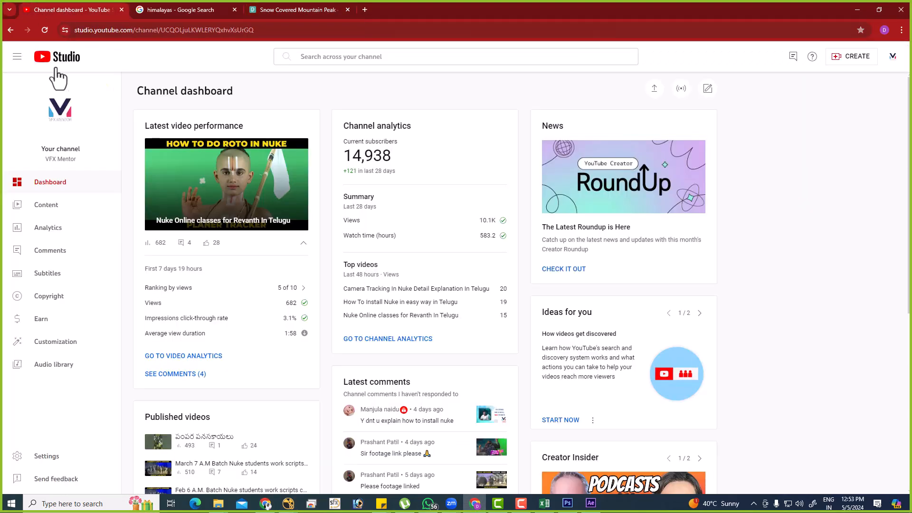
{"action": "left_click", "coordinate": [56, 207]}
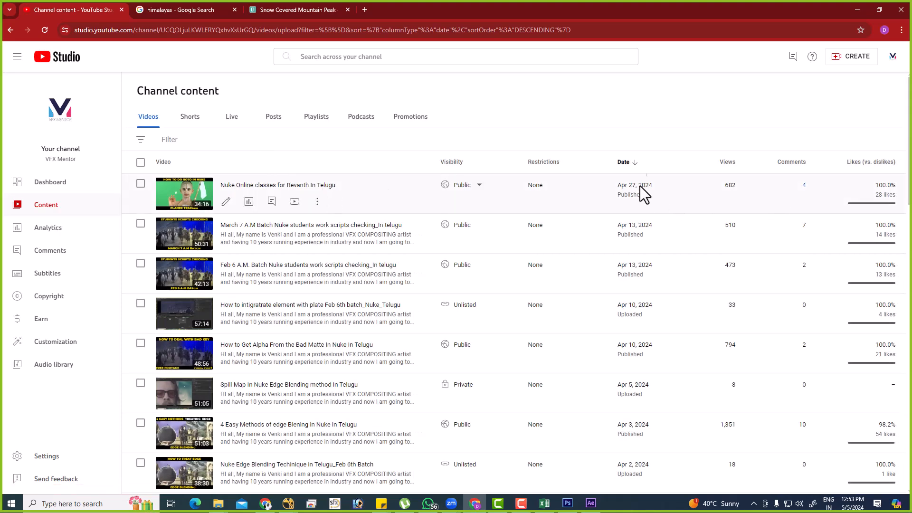
{"action": "left_click", "coordinate": [858, 11]}
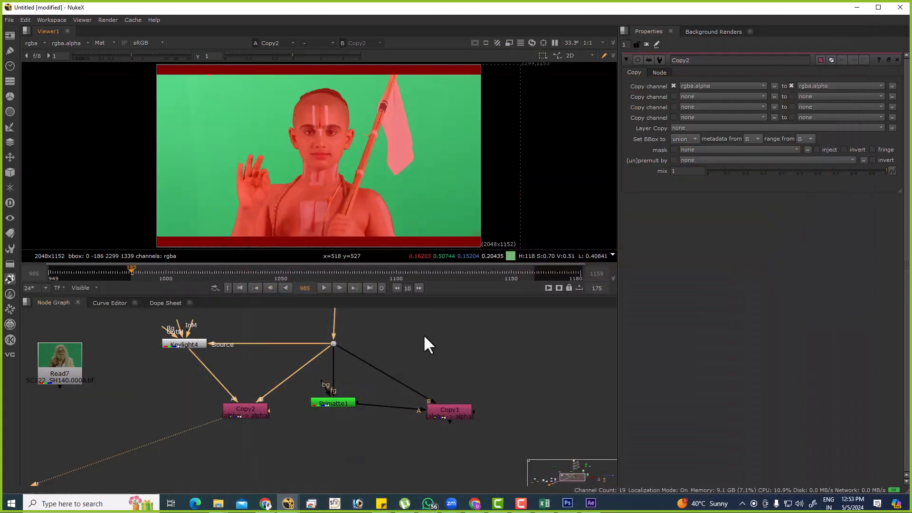
Review the Subscribers analytics of the Nuke class video published Apr 27, 2024 in YouTube Studio, and return to Nuke.
{"action": "key", "text": "alt+Tab"}
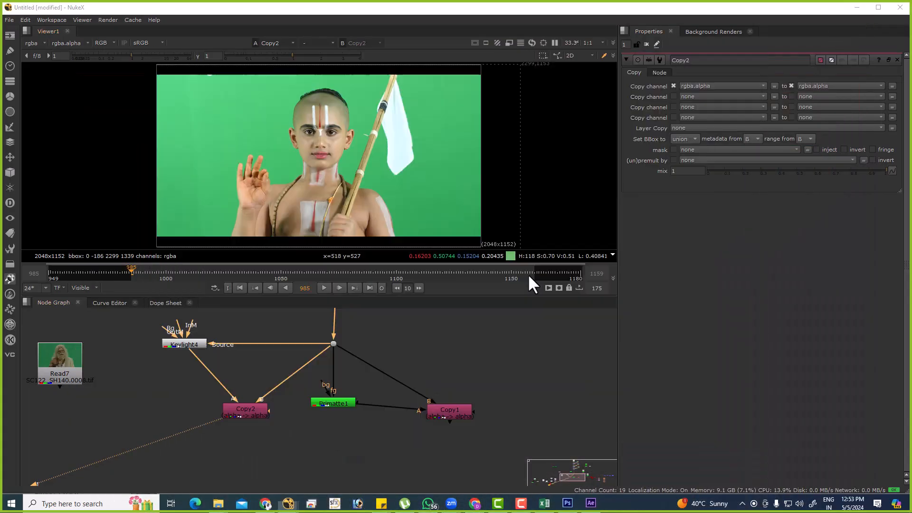
{"action": "left_click", "coordinate": [325, 189]}
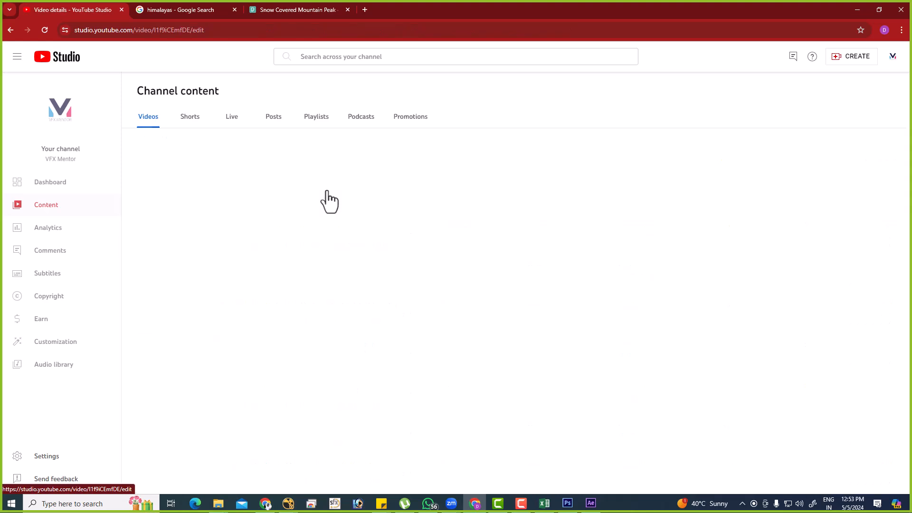
{"action": "left_click", "coordinate": [46, 235]}
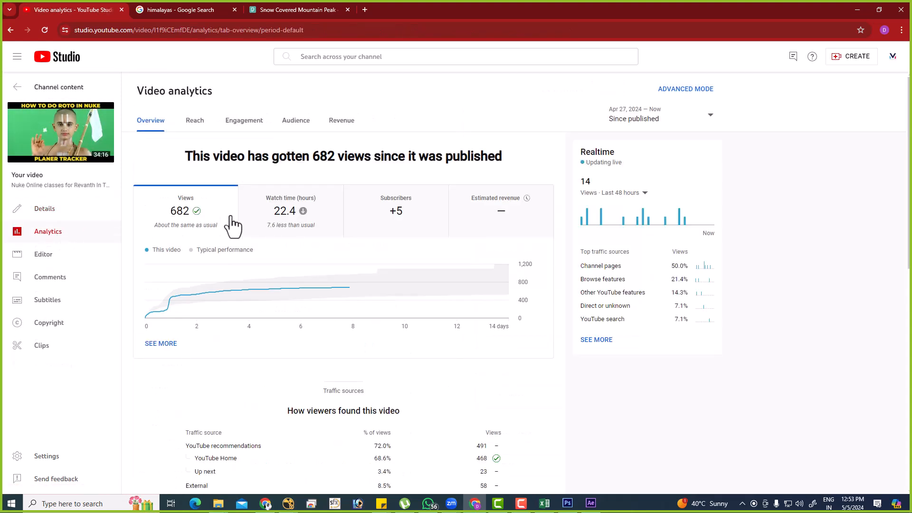
{"action": "mouse_move", "coordinate": [297, 219]}
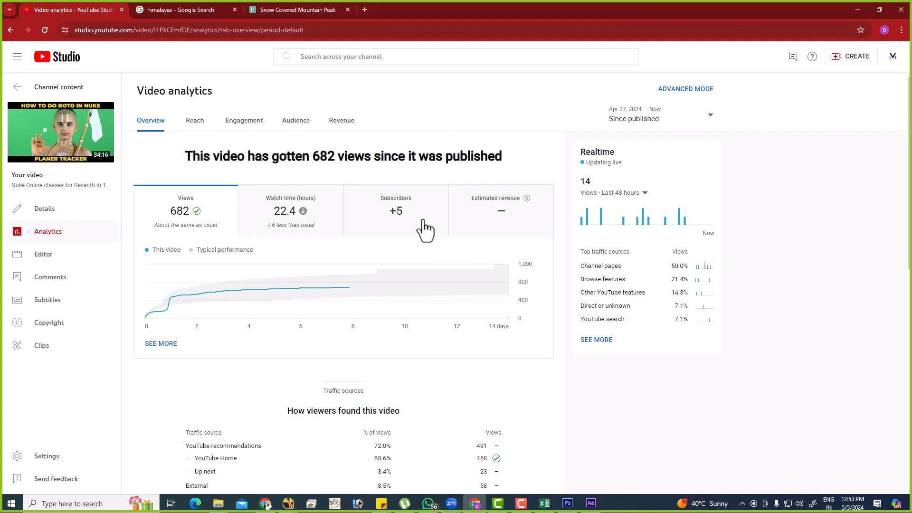
{"action": "left_click", "coordinate": [399, 228]}
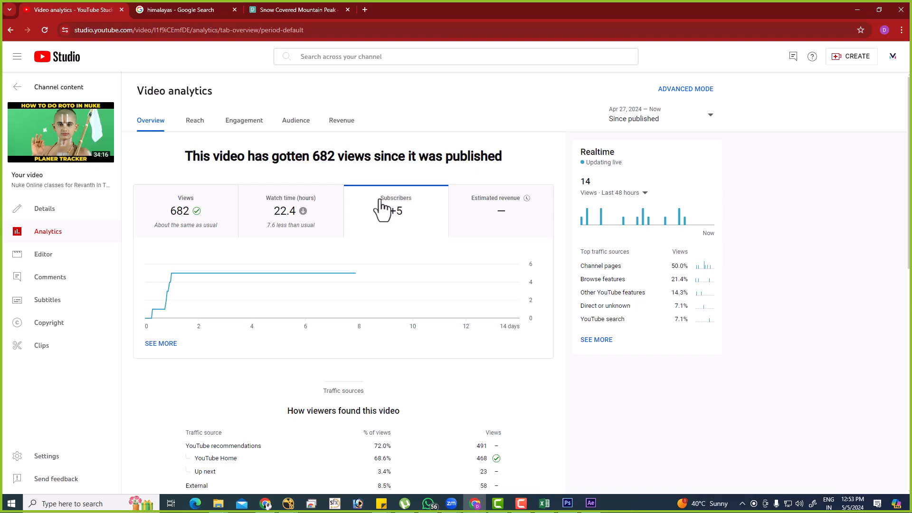
{"action": "key", "text": "alt+Tab"}
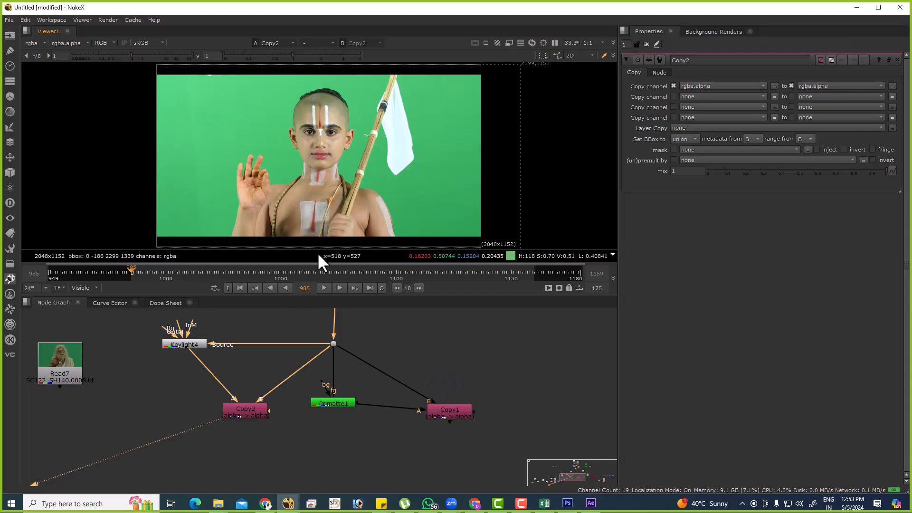